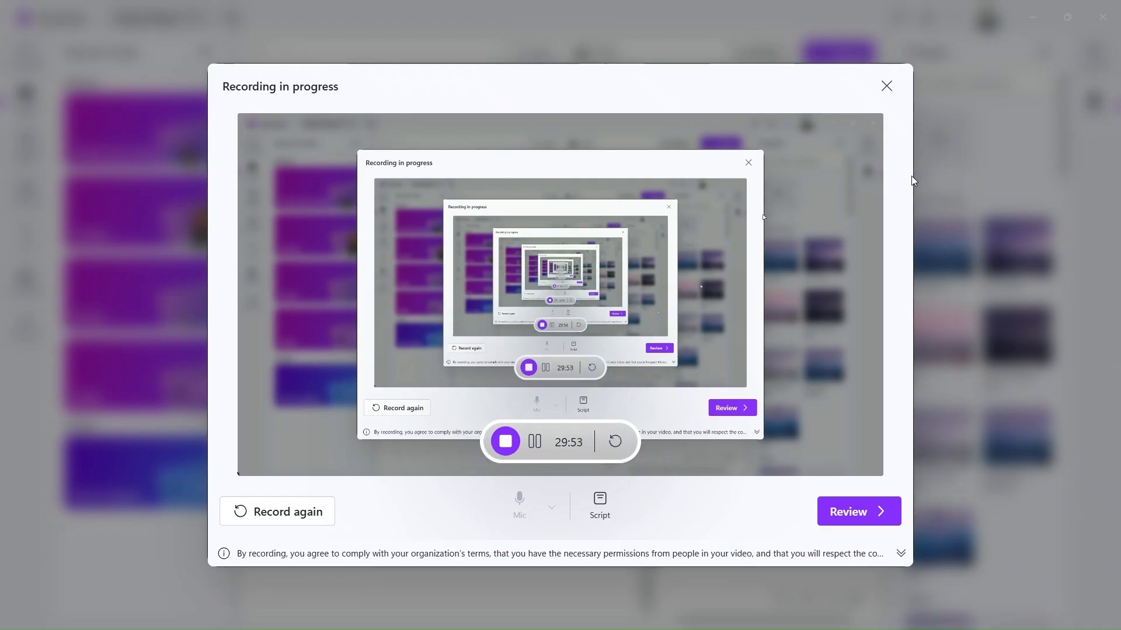
- Create a new story with a responsive page and collapse the main navigation
click(1036, 19)
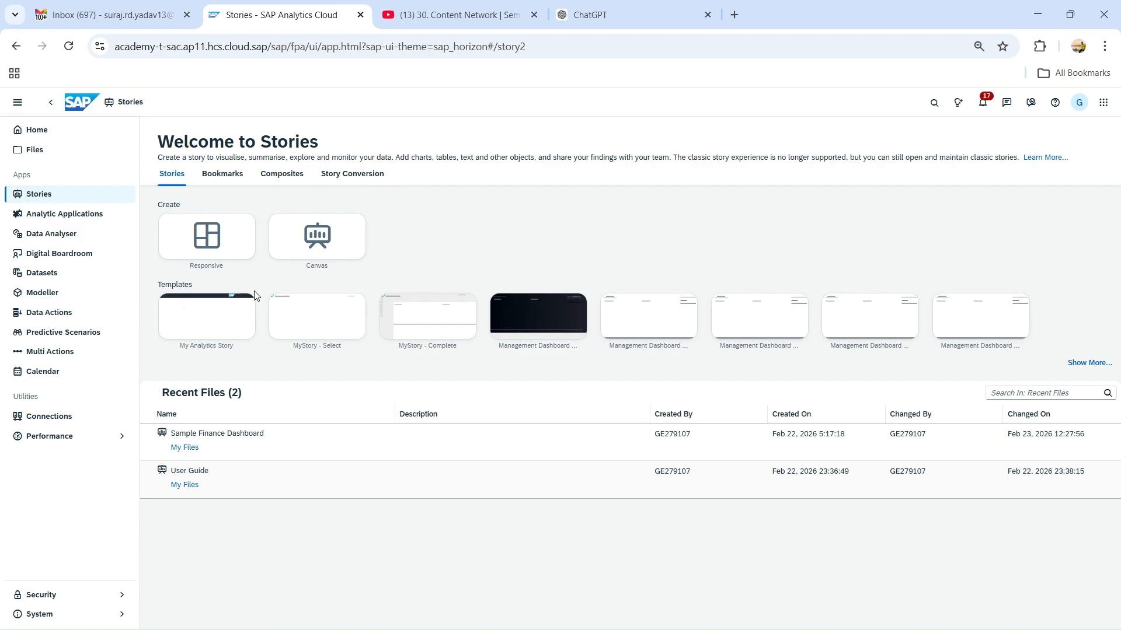
click(230, 254)
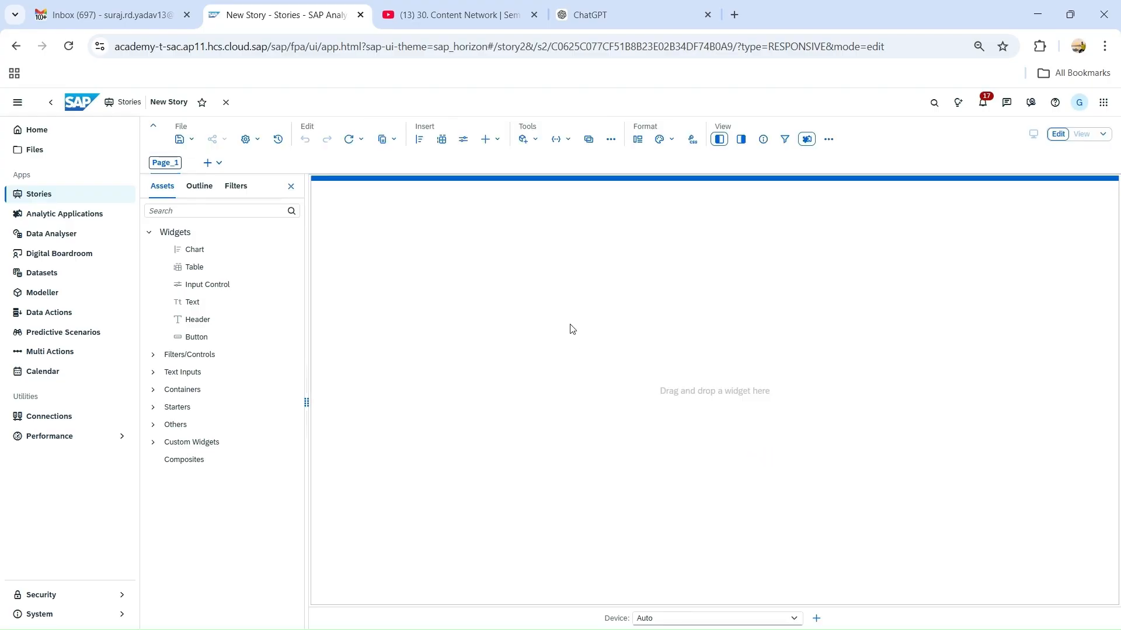
click(17, 102)
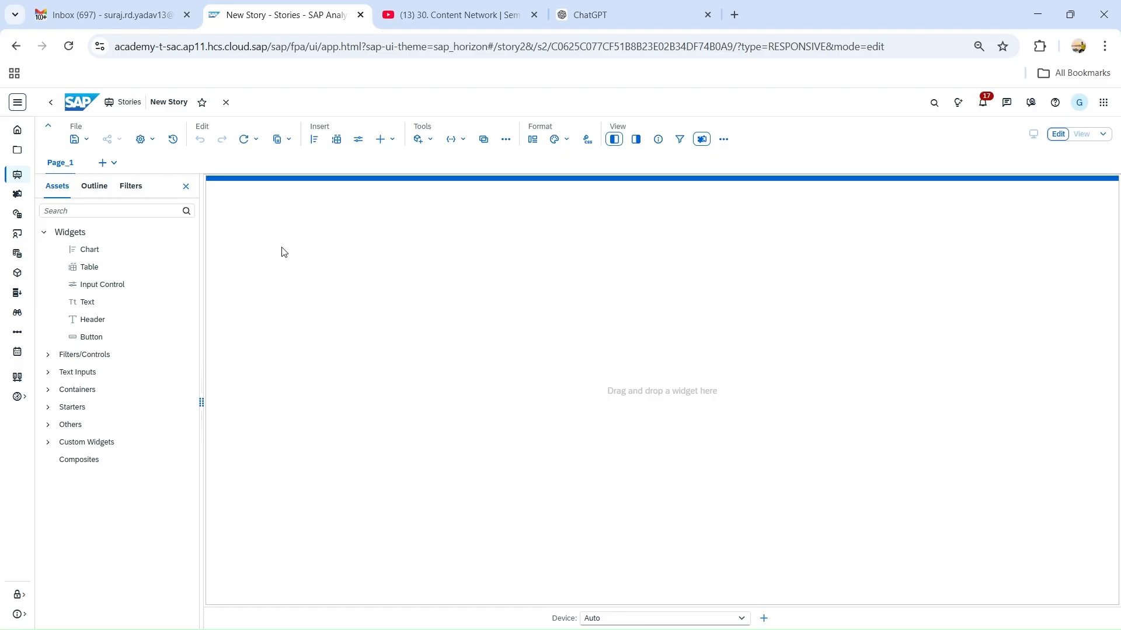
- Start saving the new story and open the Public folder as its destination
click(87, 140)
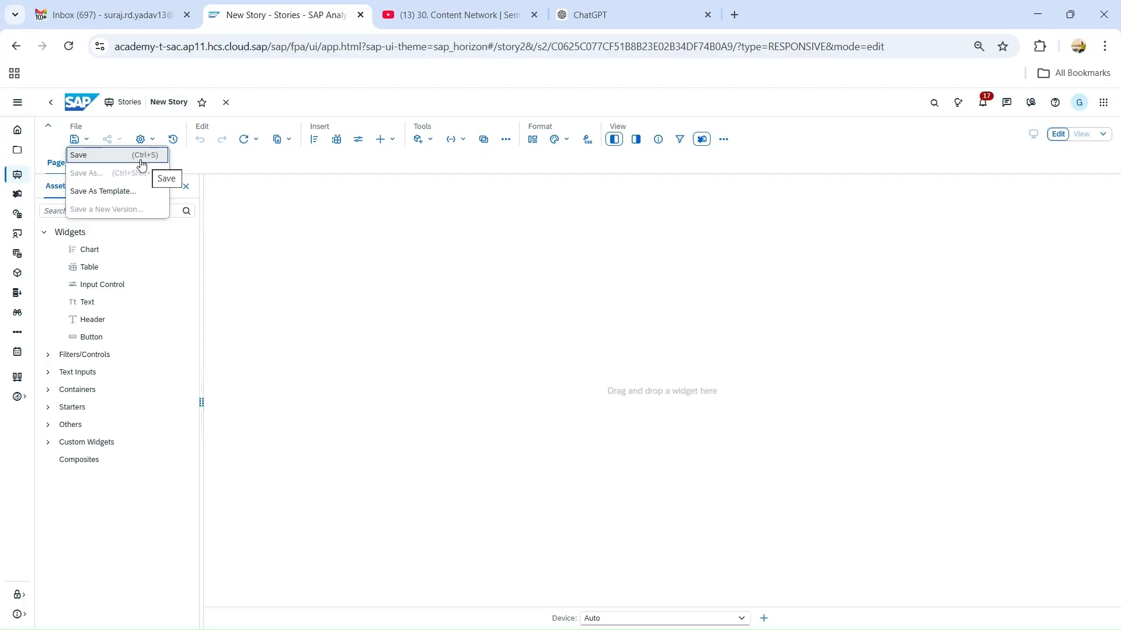
click(113, 160)
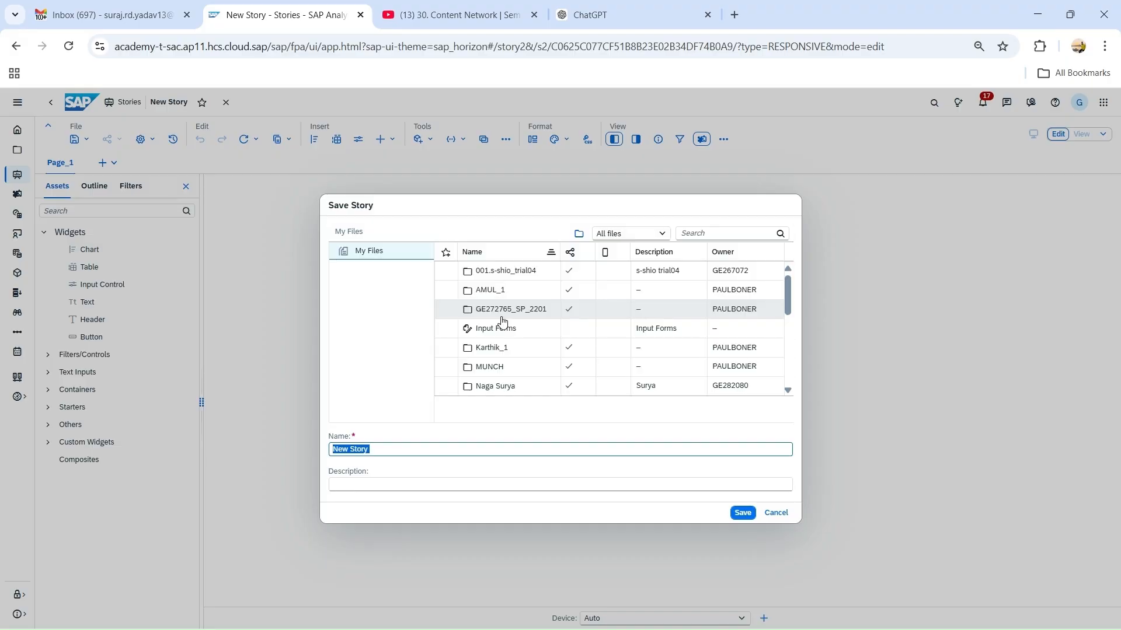
scroll(502, 321, down, 5)
scroll(503, 338, up, 5)
scroll(505, 318, down, 2)
scroll(499, 350, down, 2)
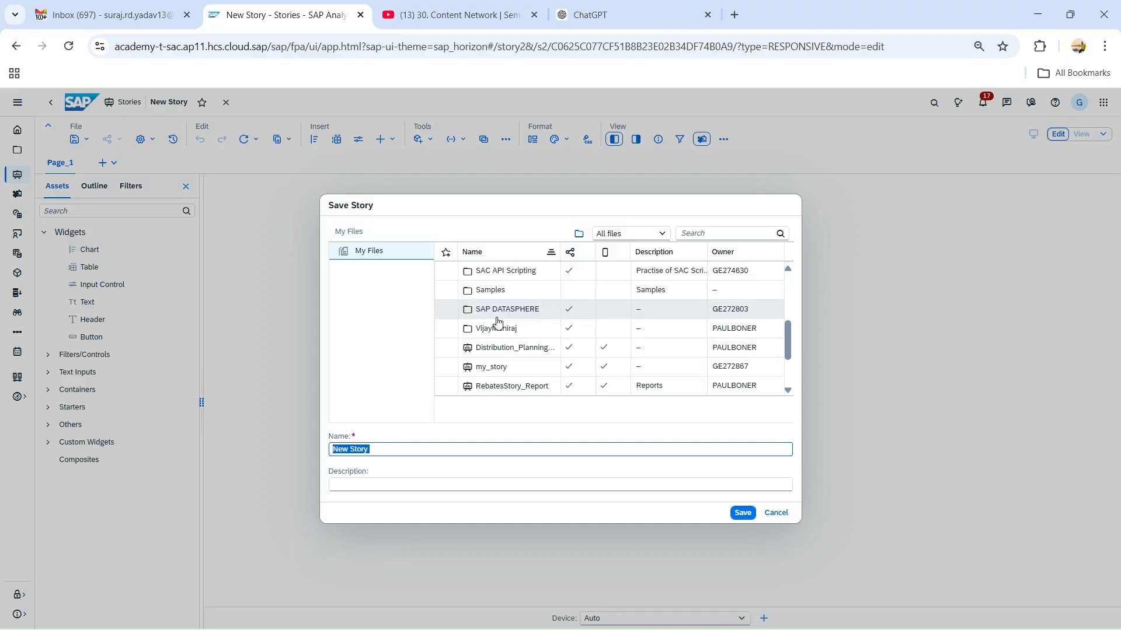
scroll(496, 318, down, 2)
scroll(467, 295, up, 6)
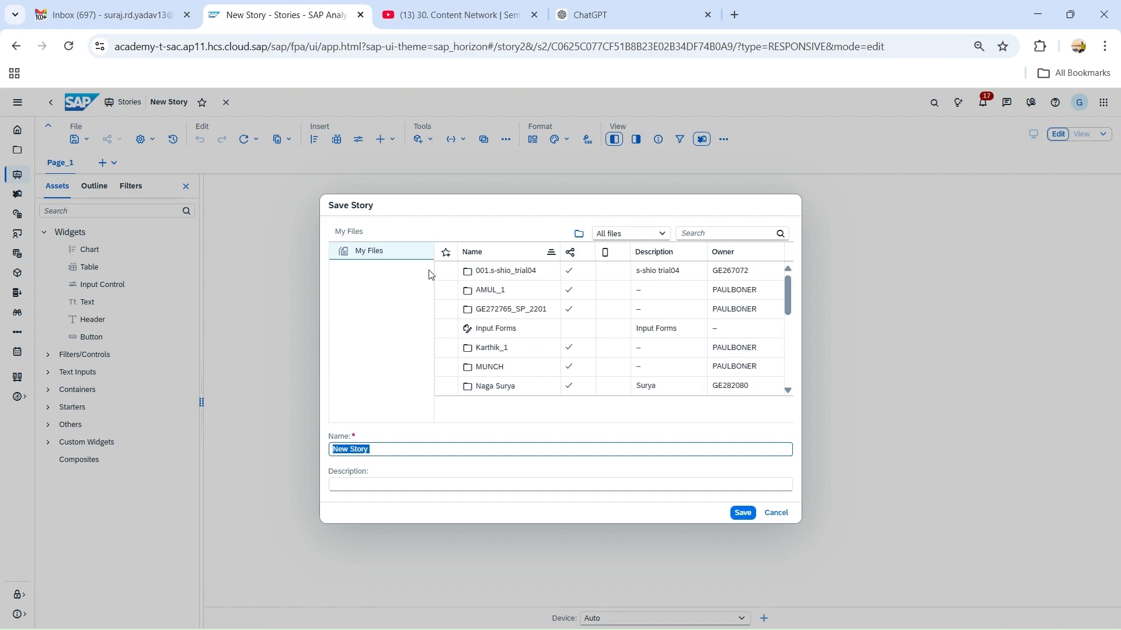
scroll(534, 330, down, 2)
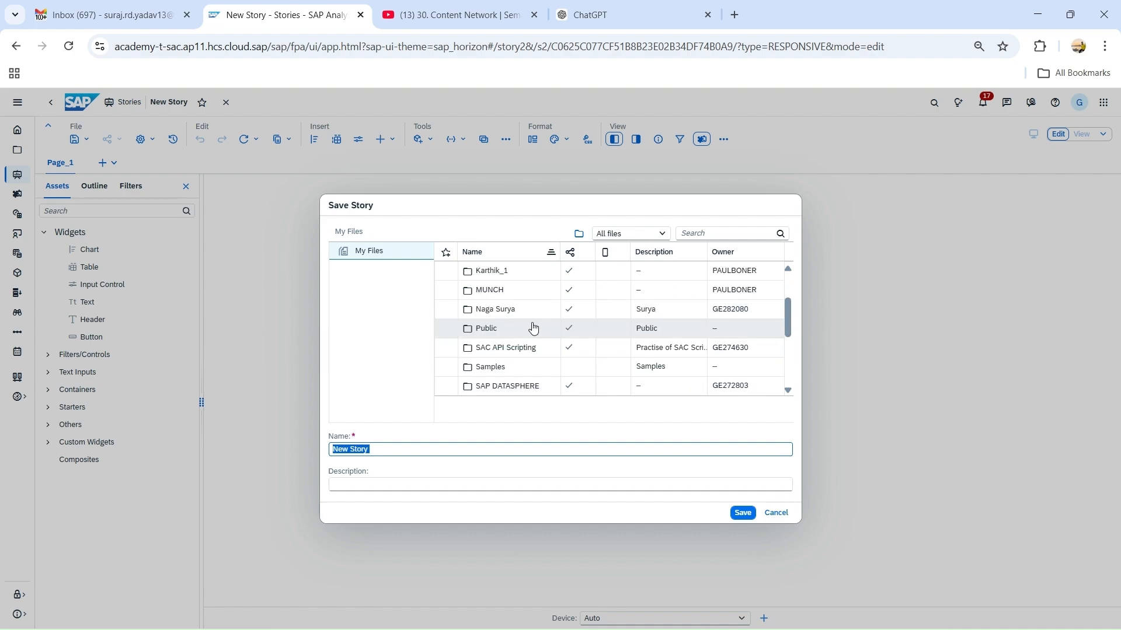
double_click(533, 328)
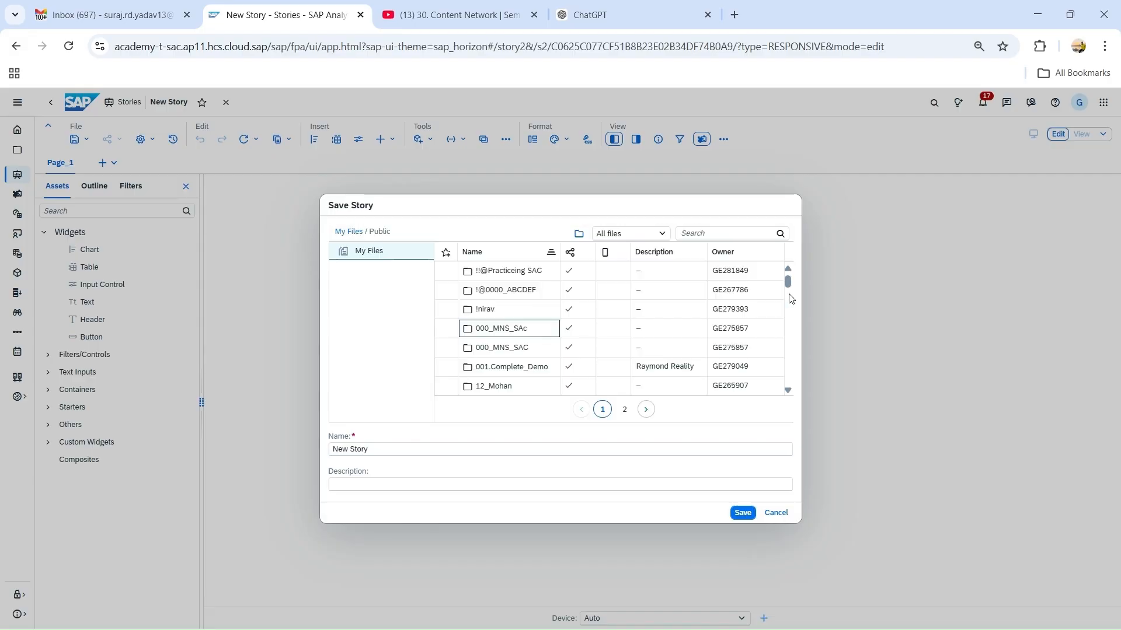
- Find the starred personal folder within Public and open it as the save location
scroll(583, 328, up, 5)
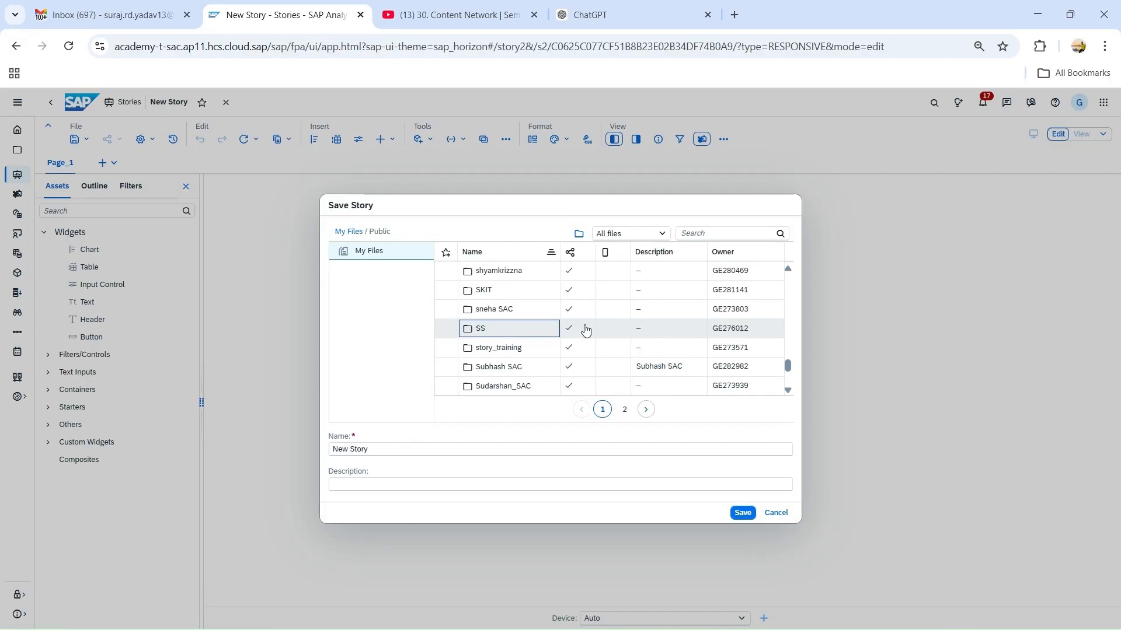
scroll(524, 340, up, 2)
scroll(523, 336, up, 3)
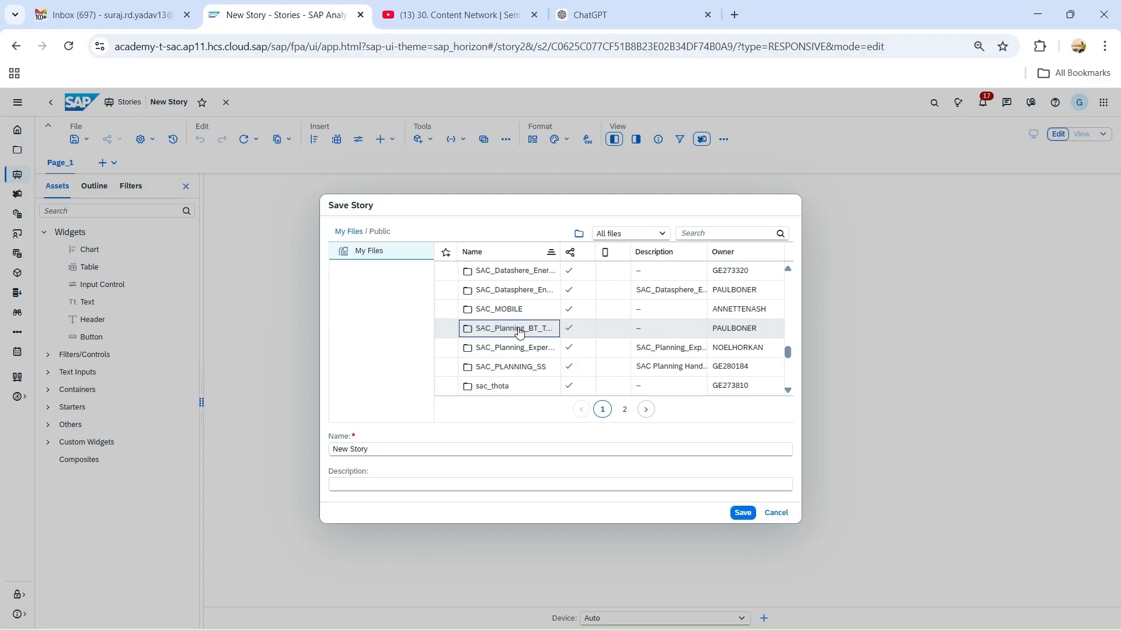
scroll(520, 333, up, 3)
scroll(513, 310, down, 2)
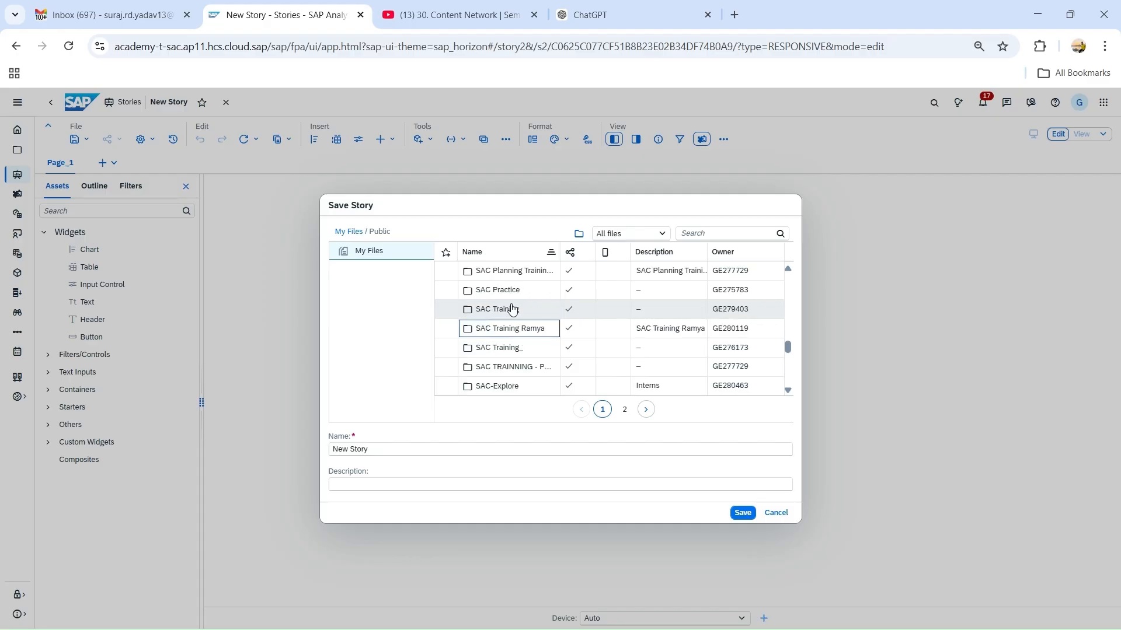
scroll(512, 310, down, 3)
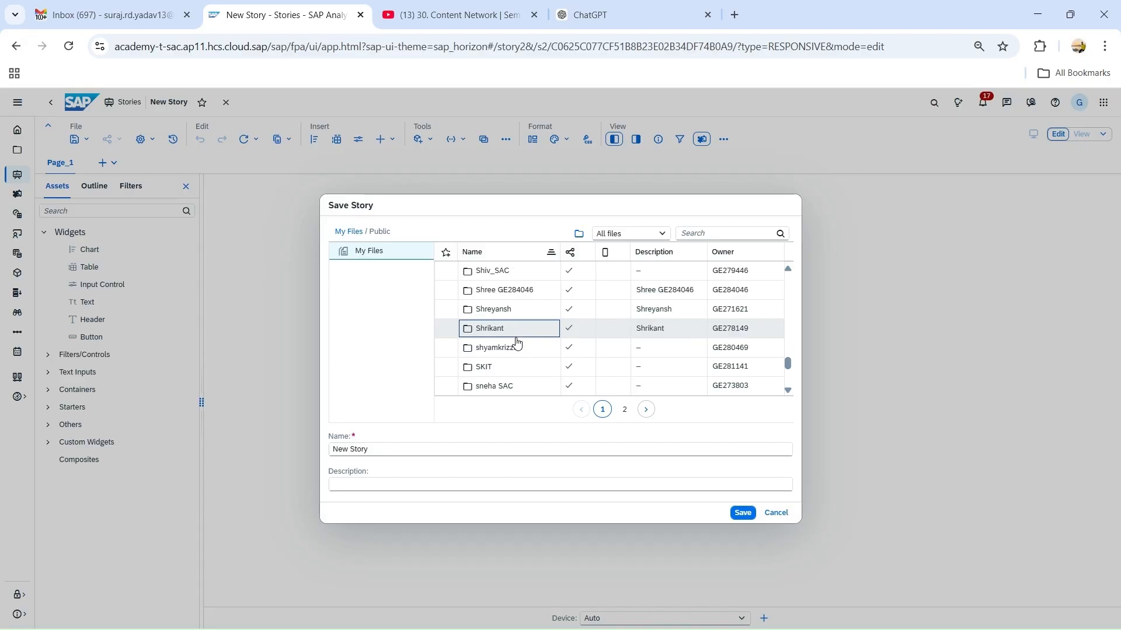
scroll(518, 349, down, 3)
scroll(520, 354, down, 2)
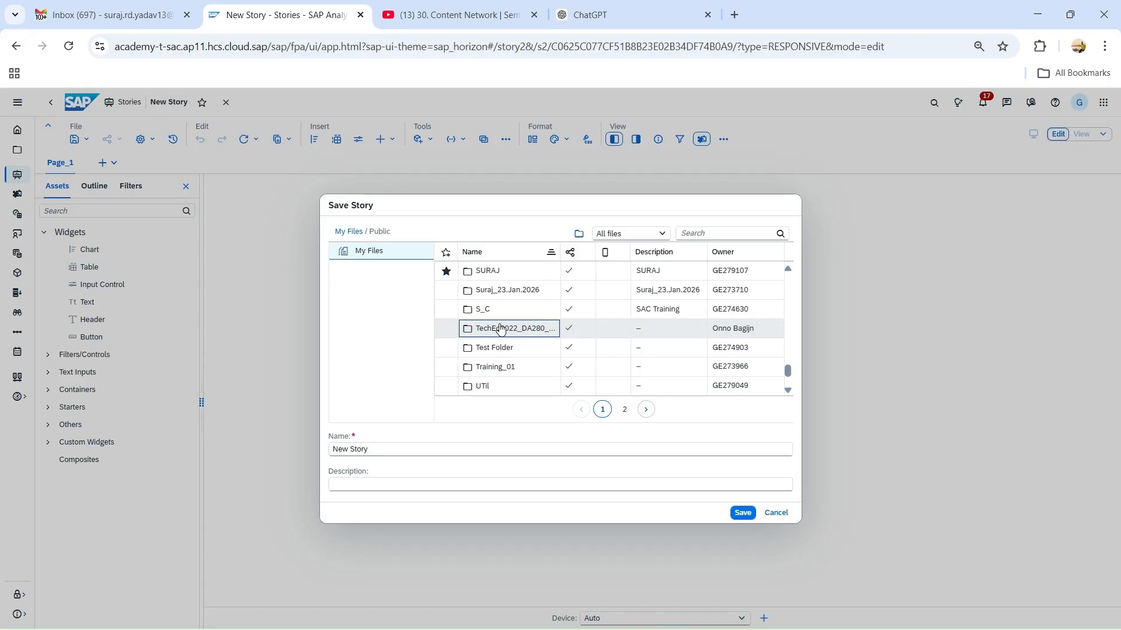
scroll(507, 334, up, 2)
click(519, 347)
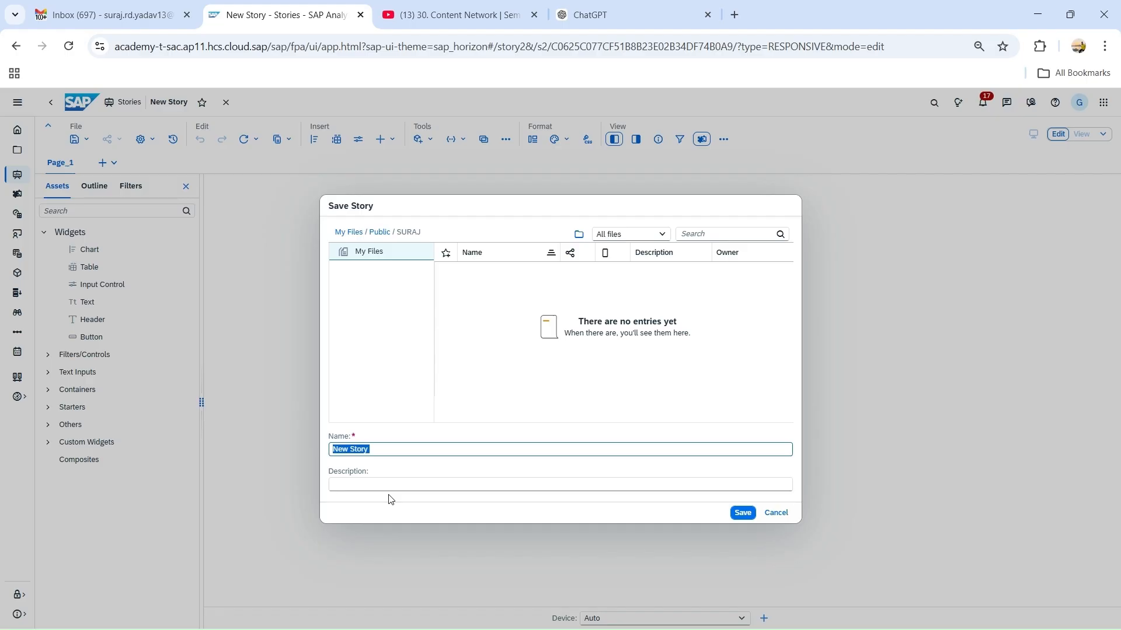
- Name the story "Demo Story for SAC"
text(dEMO)
key(BackSpace)
key(BackSpace)
key(BackSpace)
key(BackSpace)
text(Demo)
text( Sto)
text(ry 1)
text(or)
text( SAC)
- Copy the story's name into its description
key(ctrl+a)
key(ctrl+c)
click(370, 490)
key(ctrl+v)
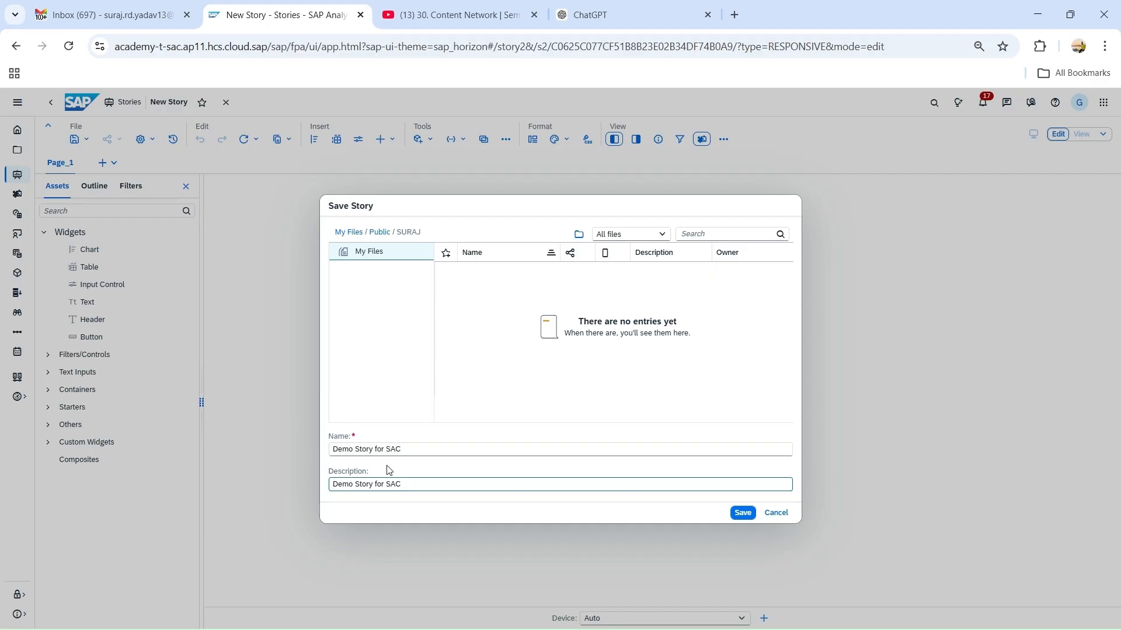
- Save the story with the entered name and description, and check its folder path in the story details
click(334, 450)
drag(334, 450, 419, 451)
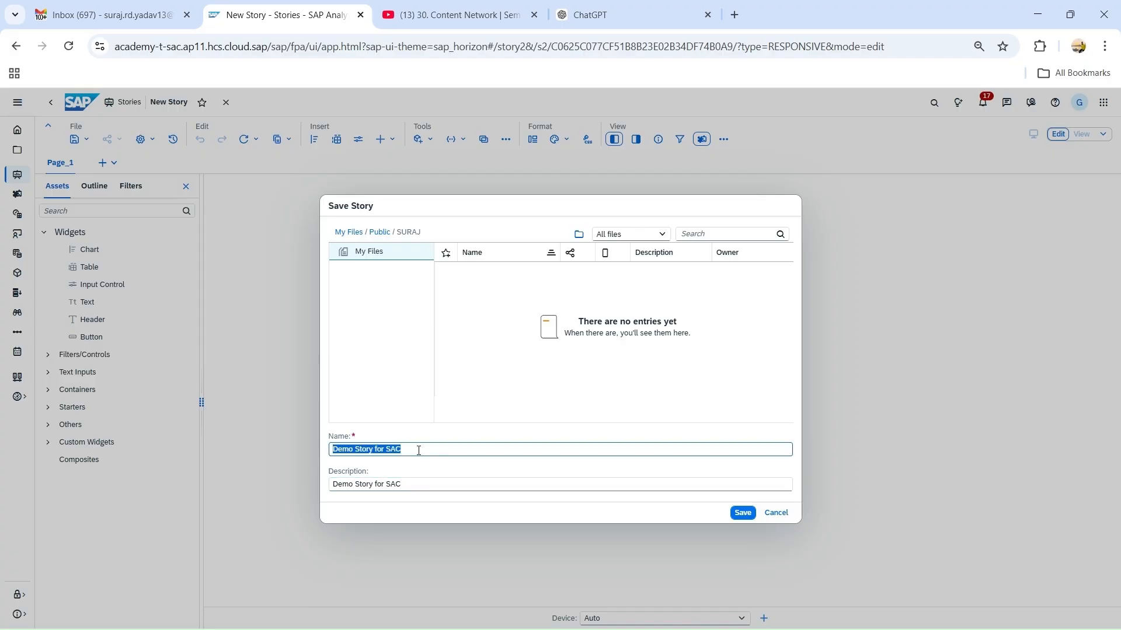
drag(334, 484, 694, 514)
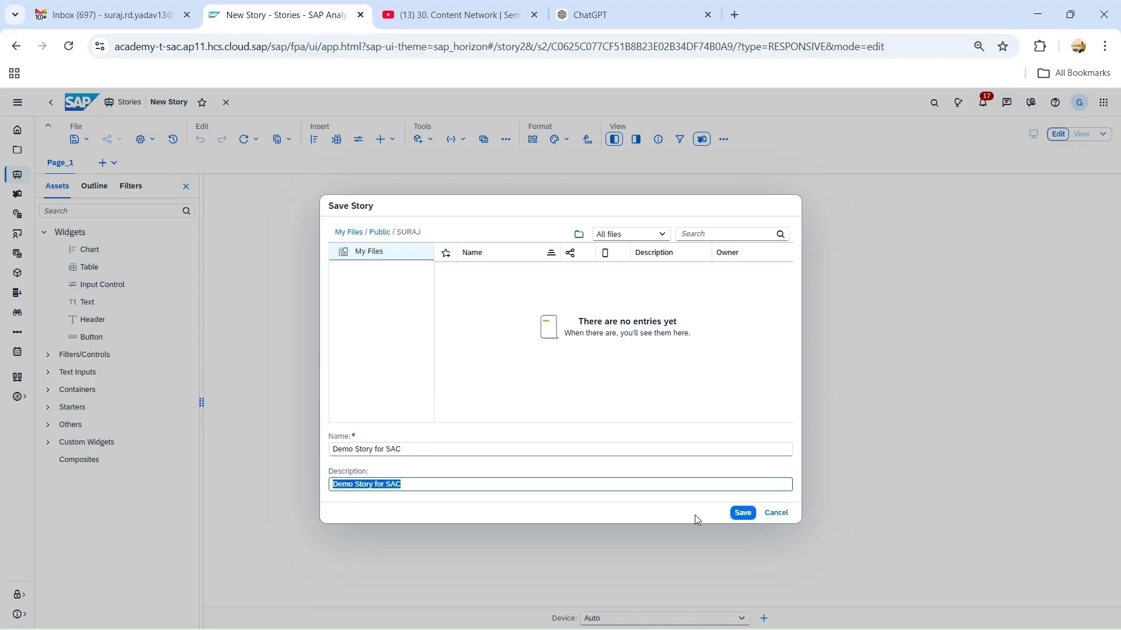
click(741, 513)
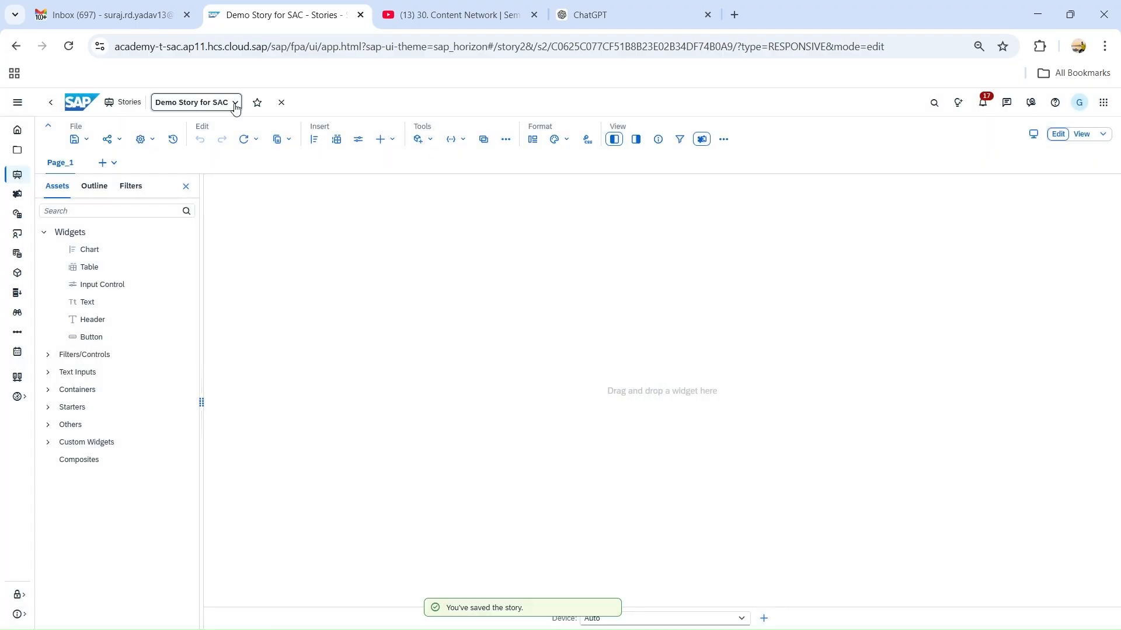
click(235, 104)
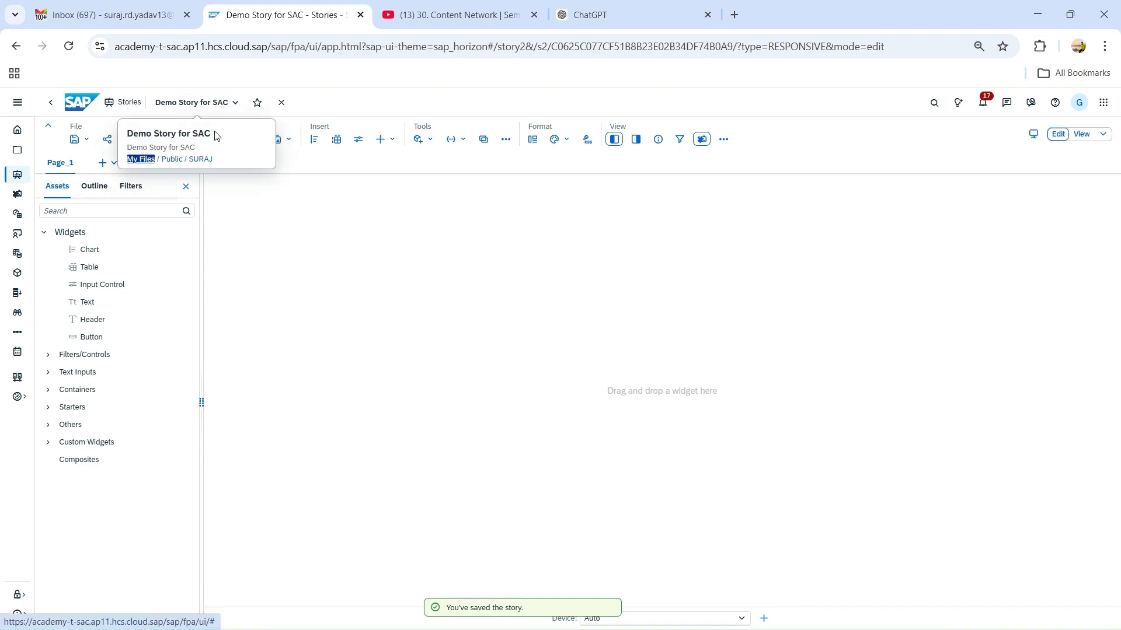
click(304, 228)
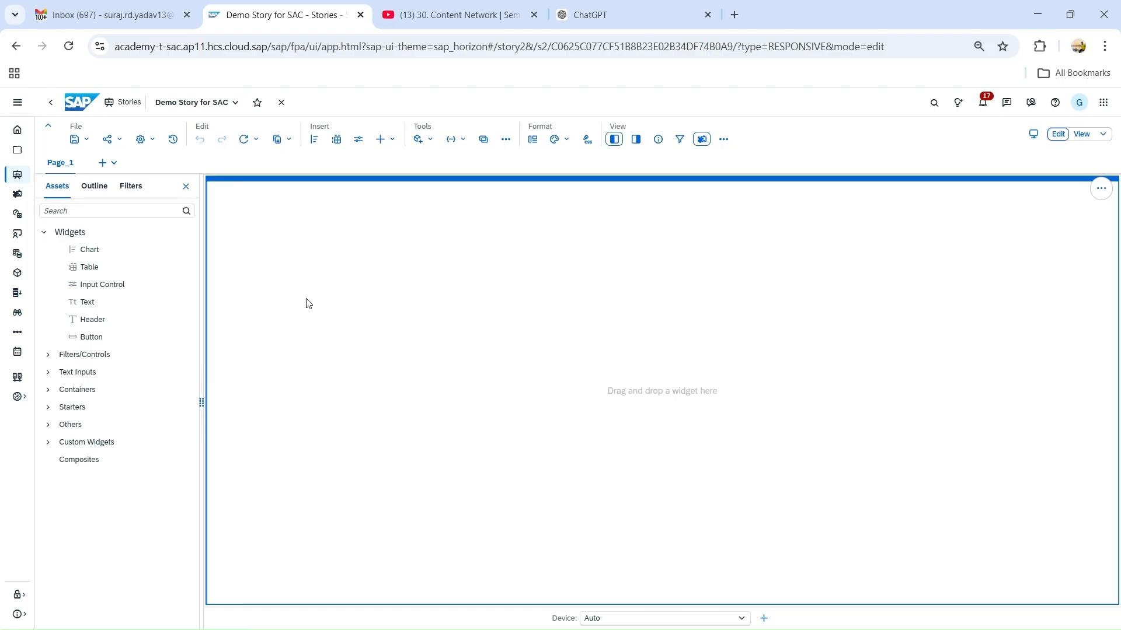
- Add a canvas page to the story and rename Page_1 as Responsive
click(114, 164)
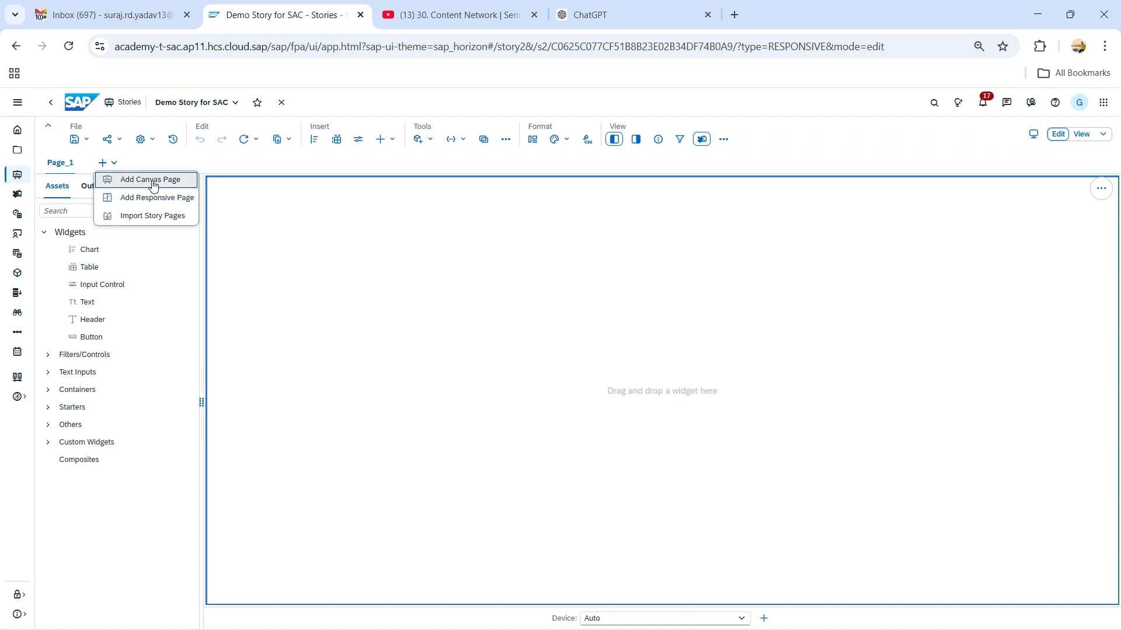
click(157, 183)
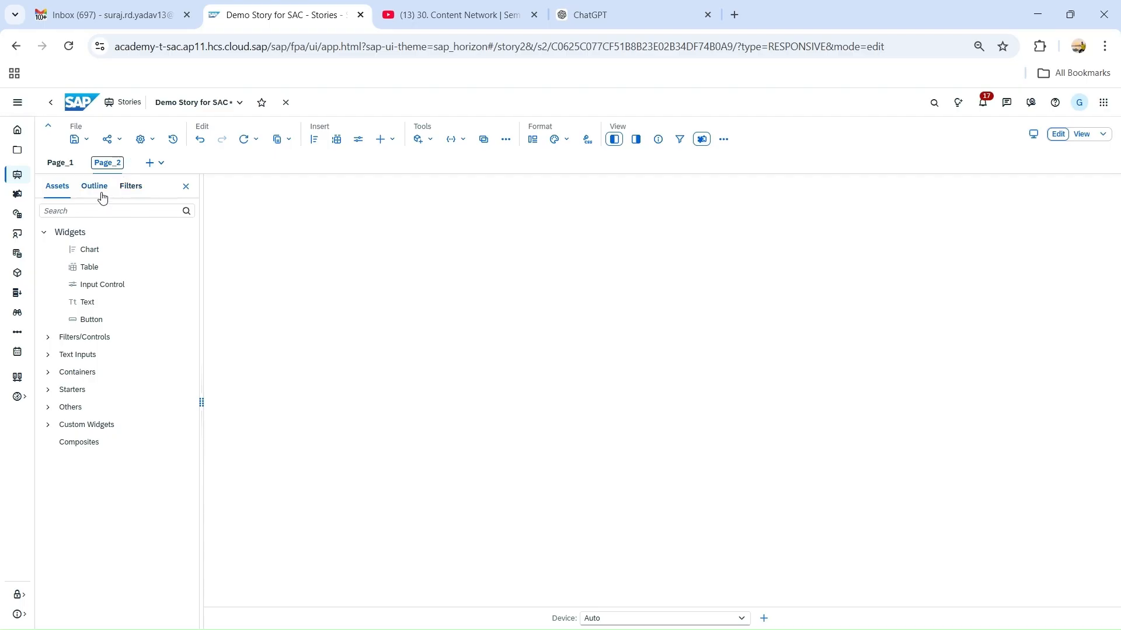
click(61, 163)
right_click(65, 166)
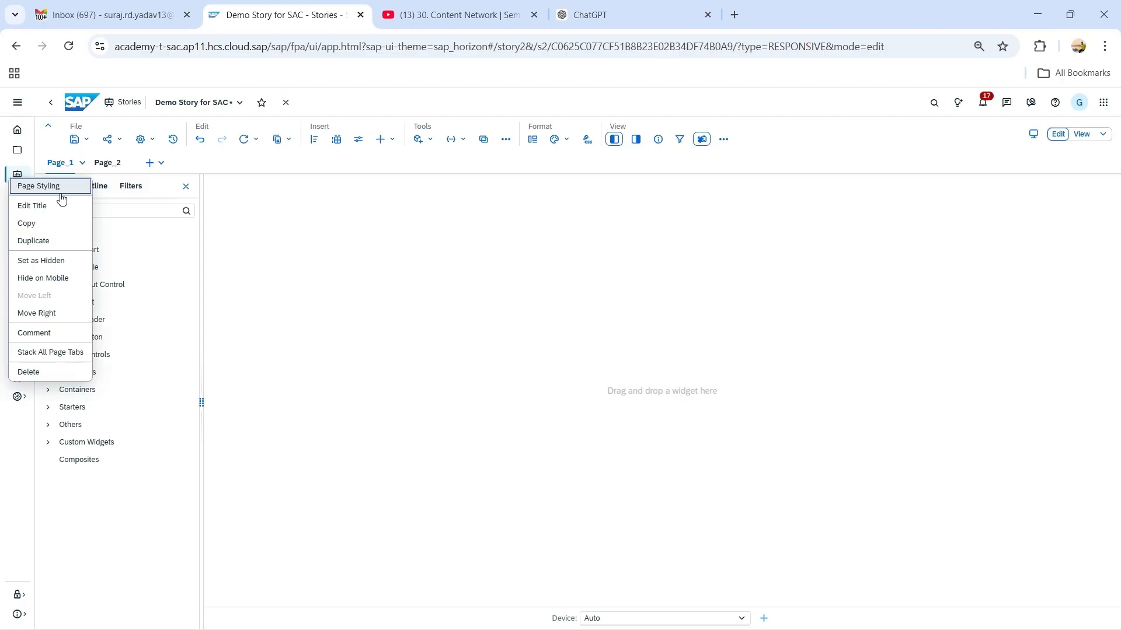
click(54, 208)
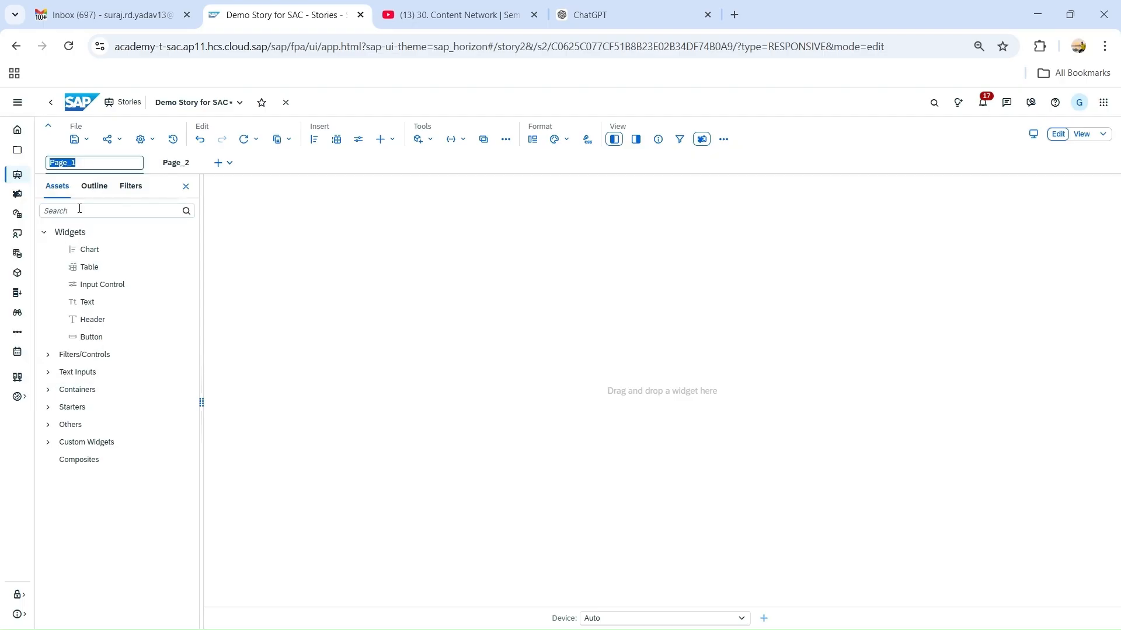
text(Responsive)
key(Return)
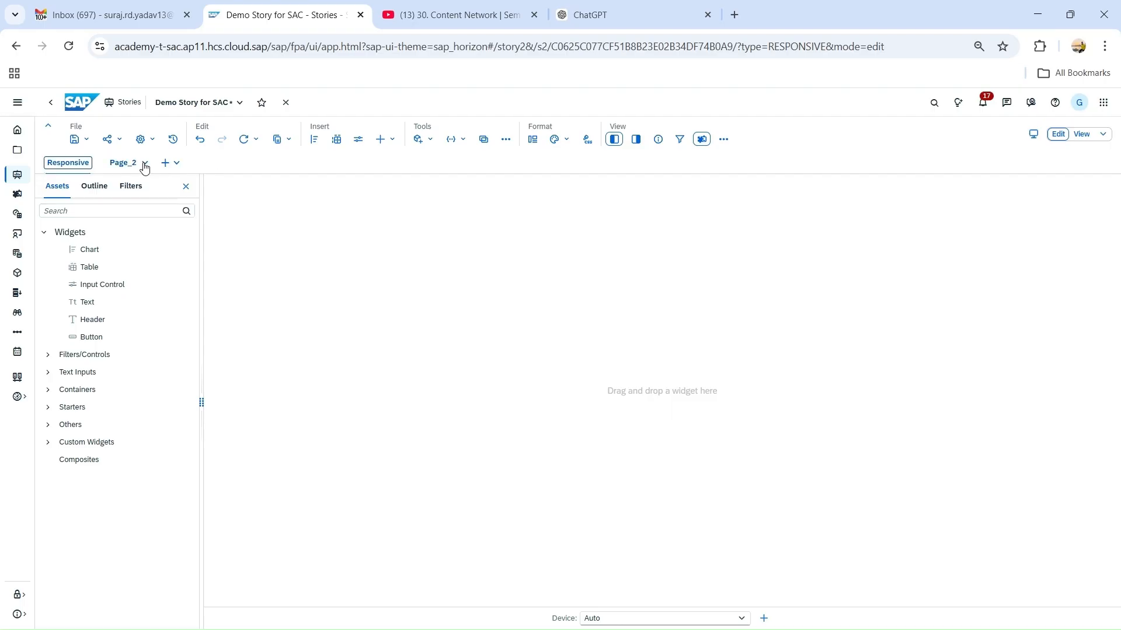
- Rename Page_2 as Canvas
click(144, 165)
click(120, 206)
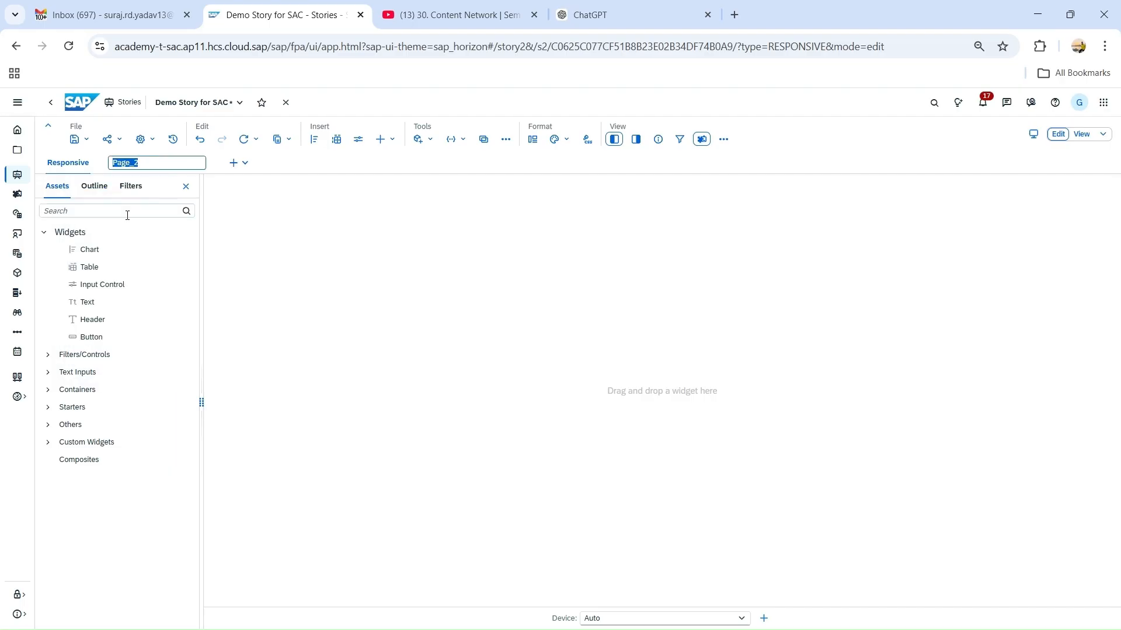
text(Canvas)
key(Return)
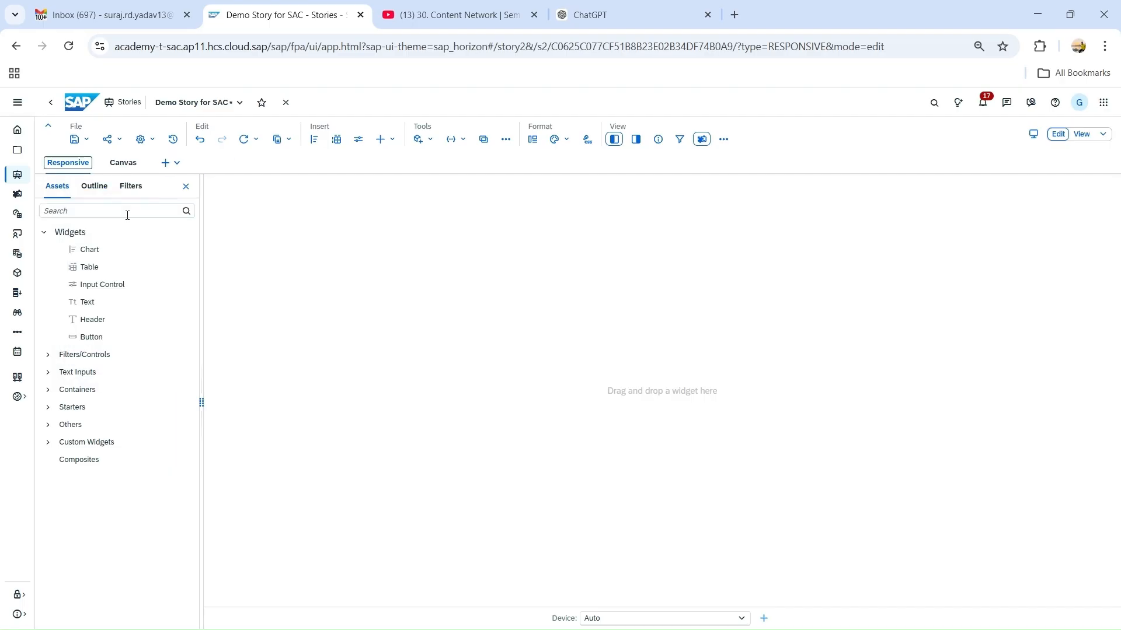
- Review the Canvas page's available options, including Comment, and return to the Responsive page
click(133, 166)
double_click(133, 167)
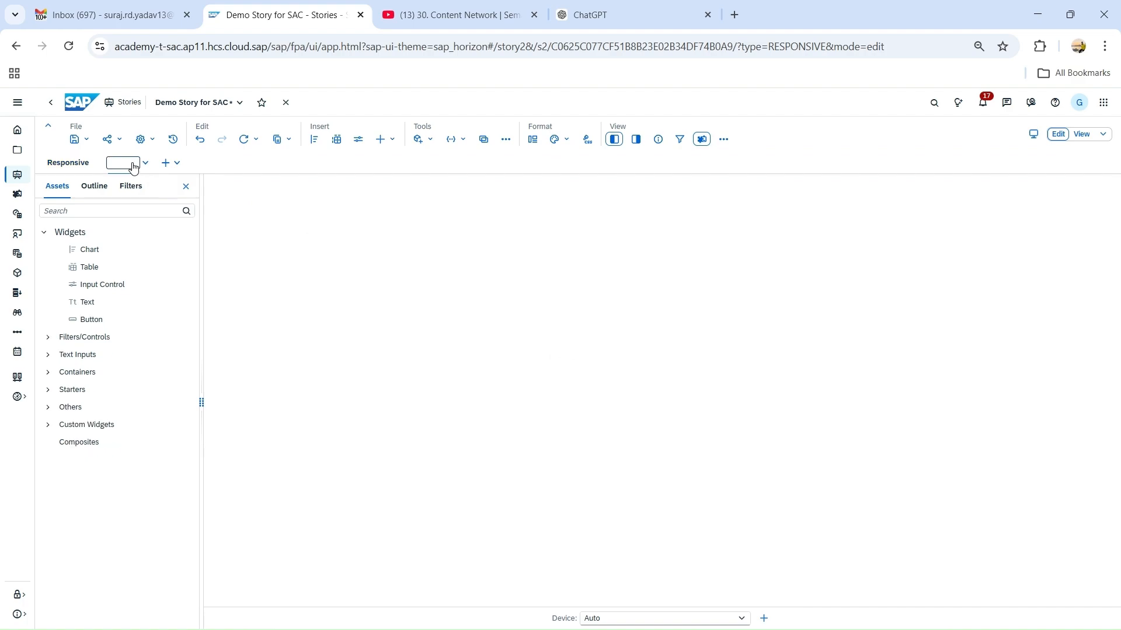
click(242, 199)
click(146, 164)
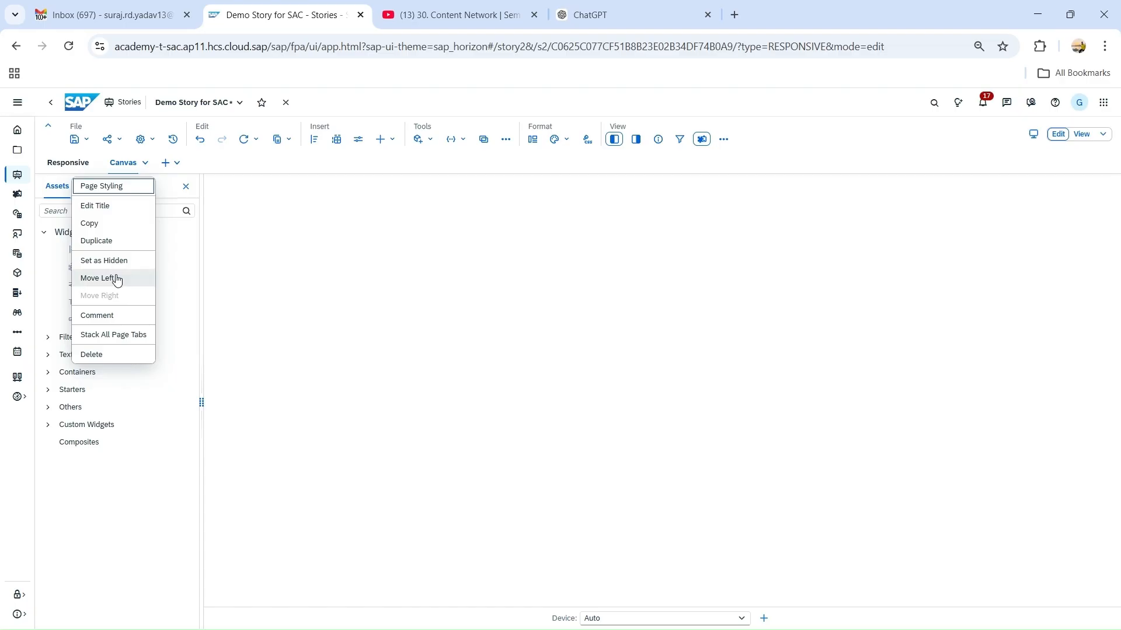
drag(126, 165, 120, 158)
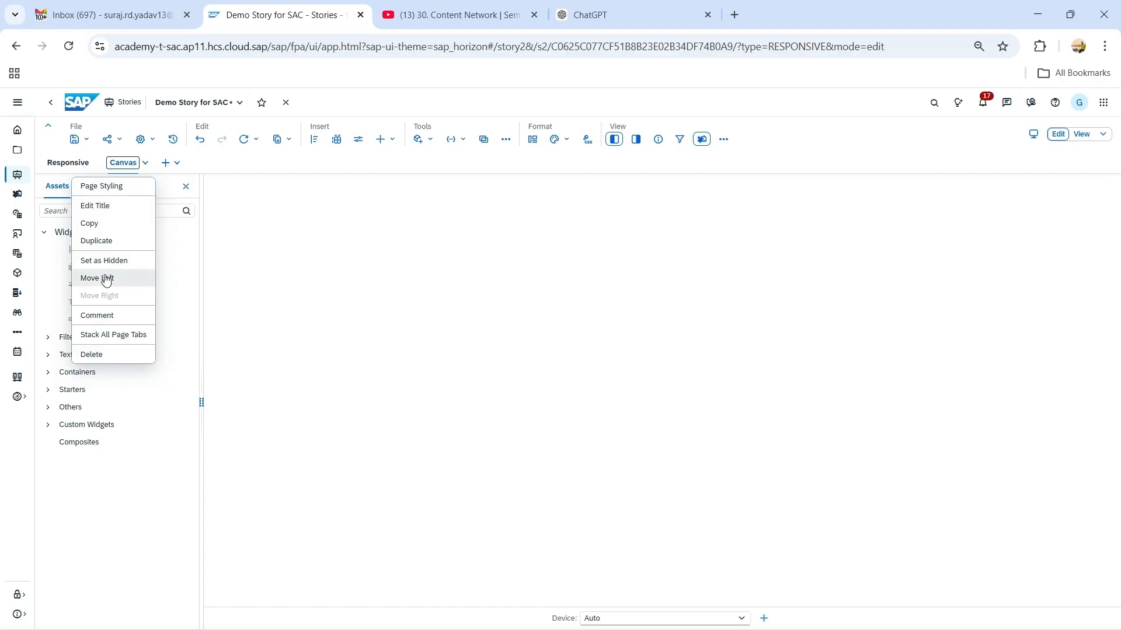
click(131, 317)
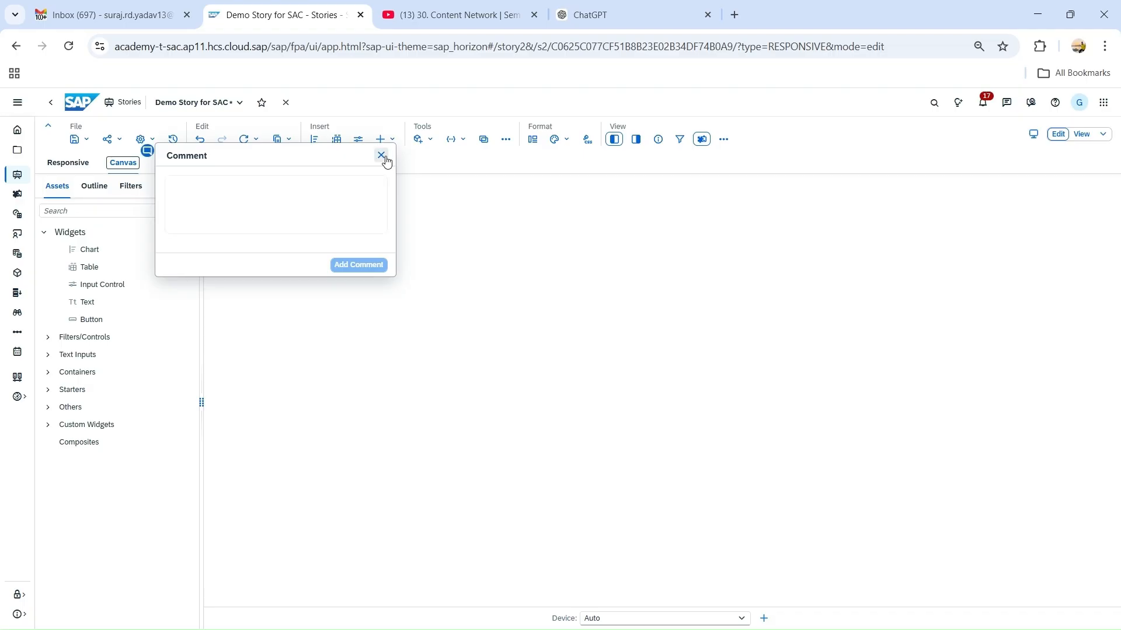
click(381, 155)
click(145, 164)
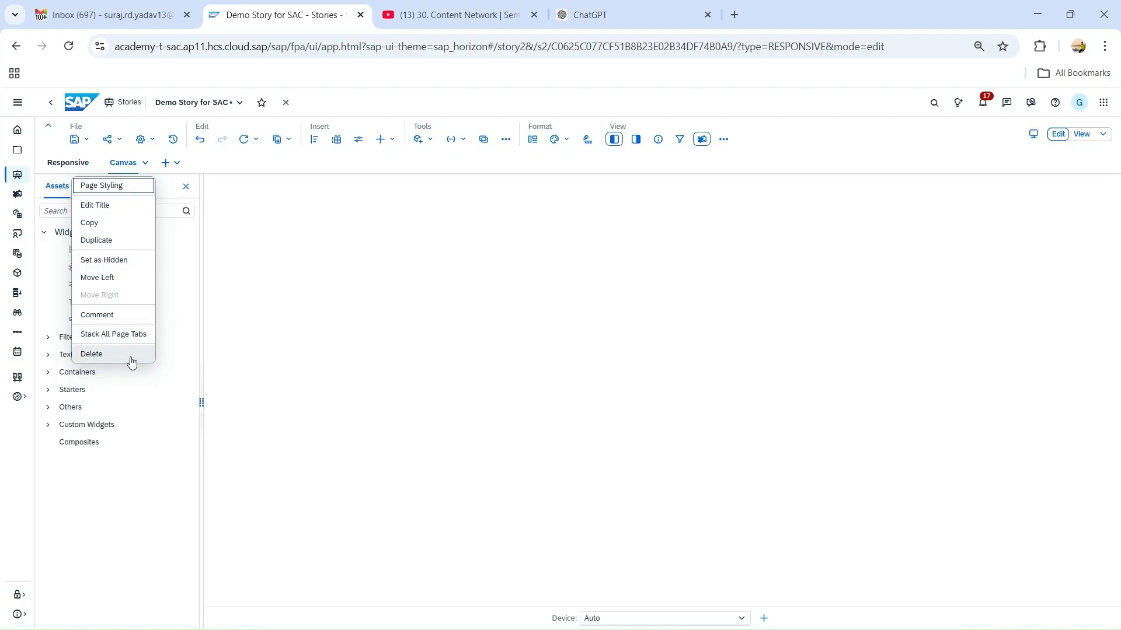
click(242, 276)
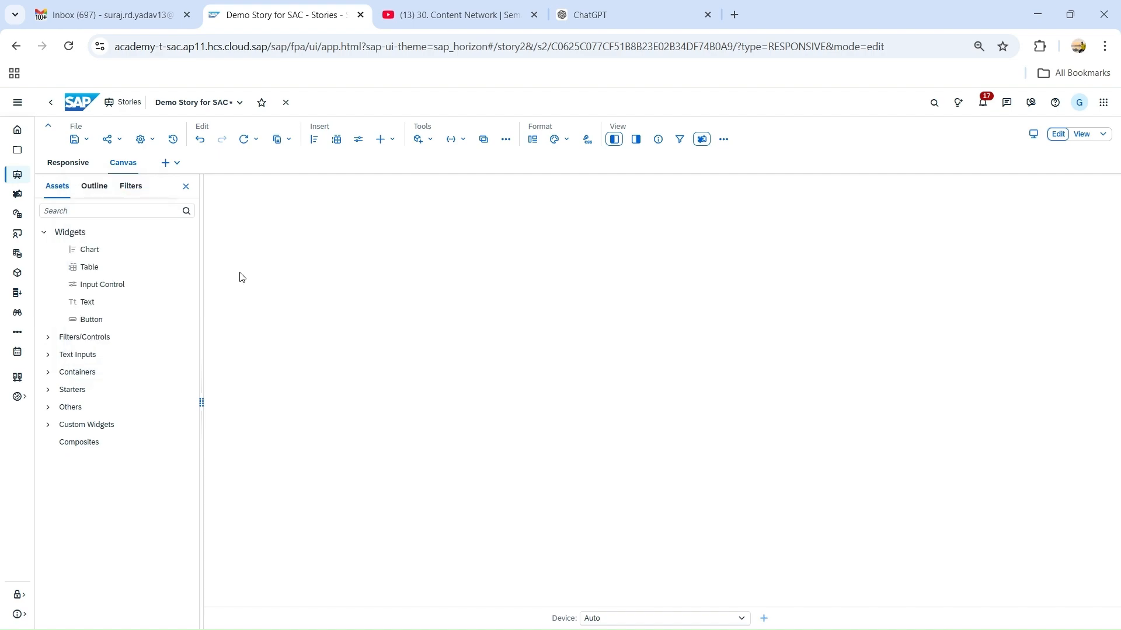
click(68, 165)
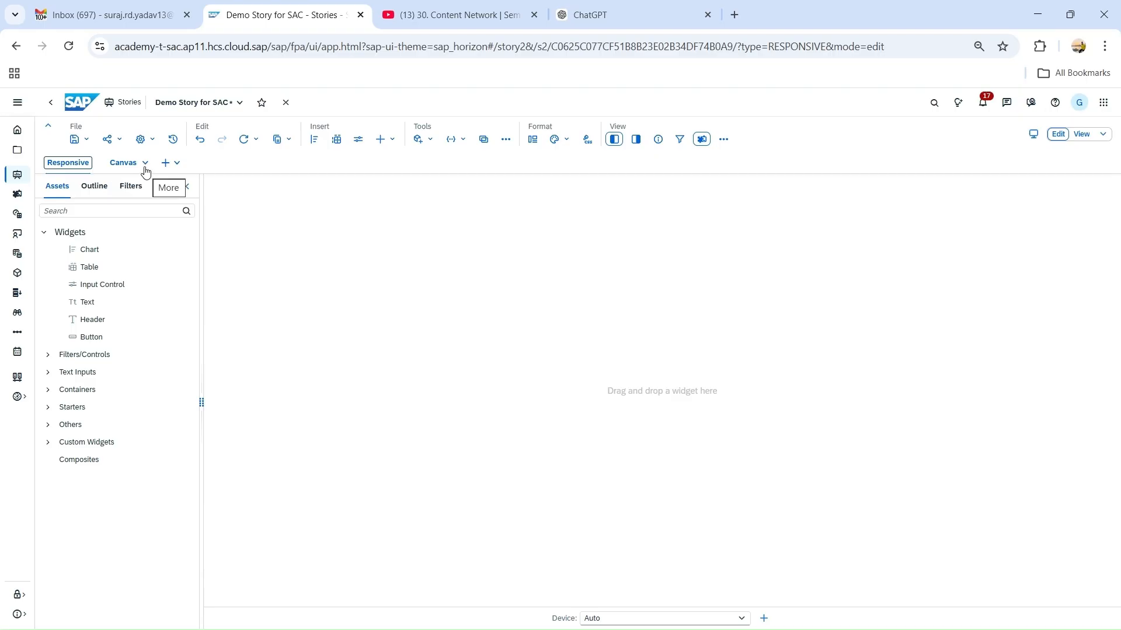
- Review the story's save options, open its sharing settings and examine the default link and link customisation fields
click(87, 140)
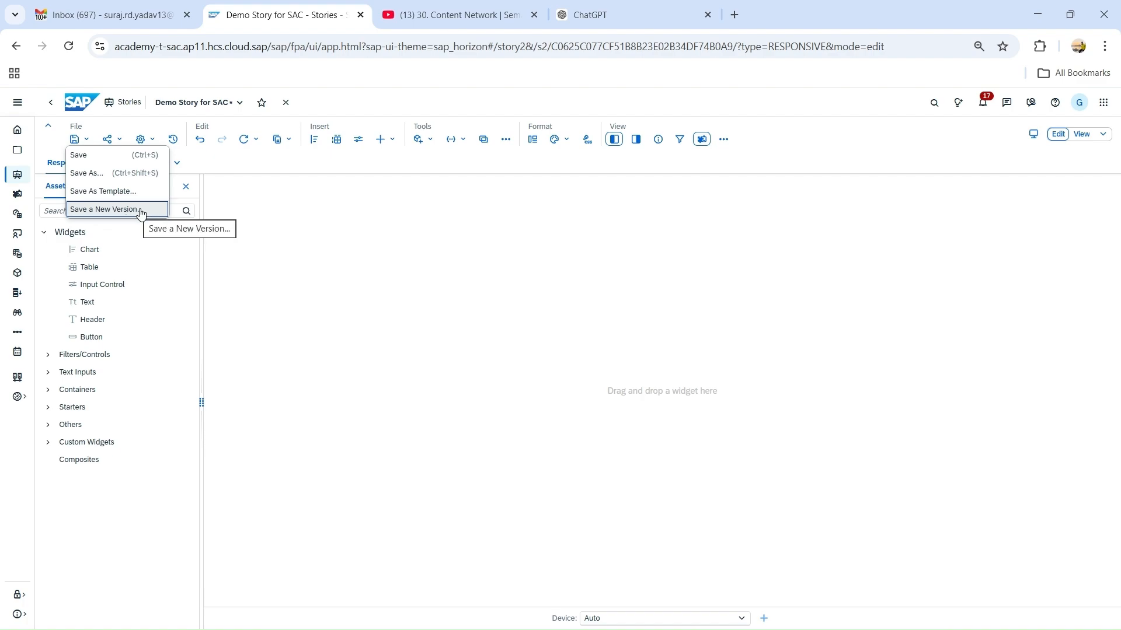
click(120, 140)
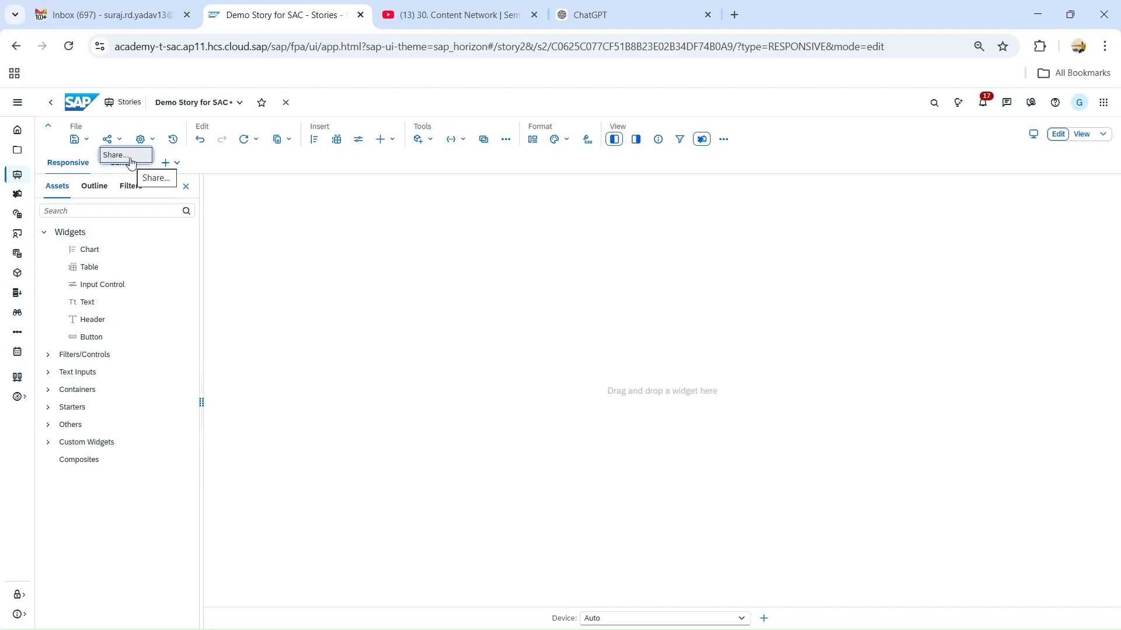
click(132, 159)
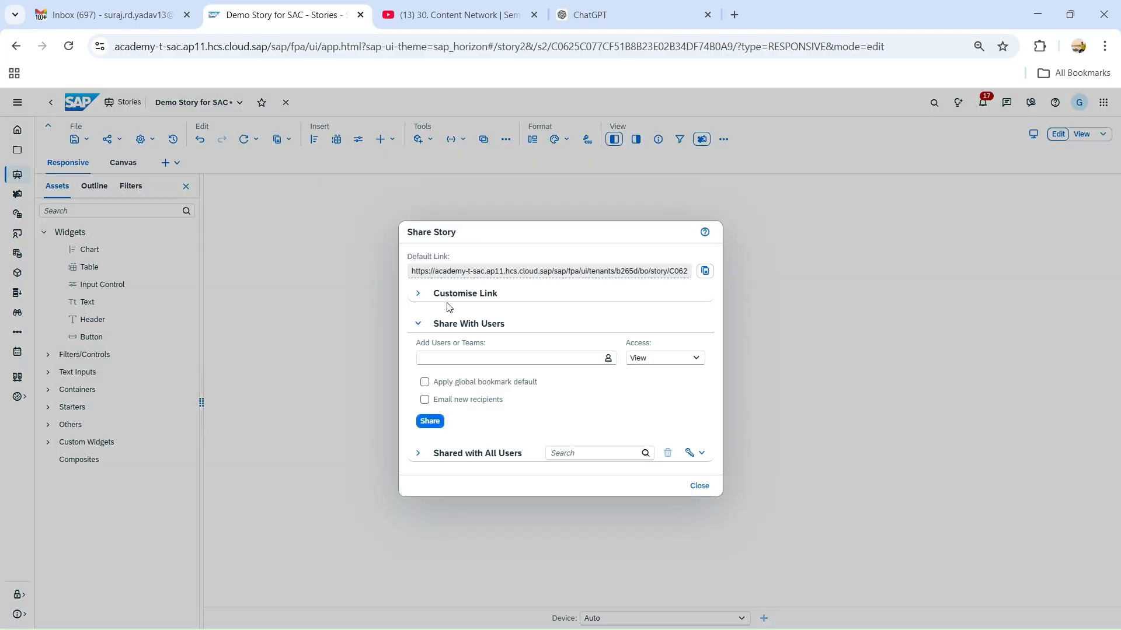
click(418, 293)
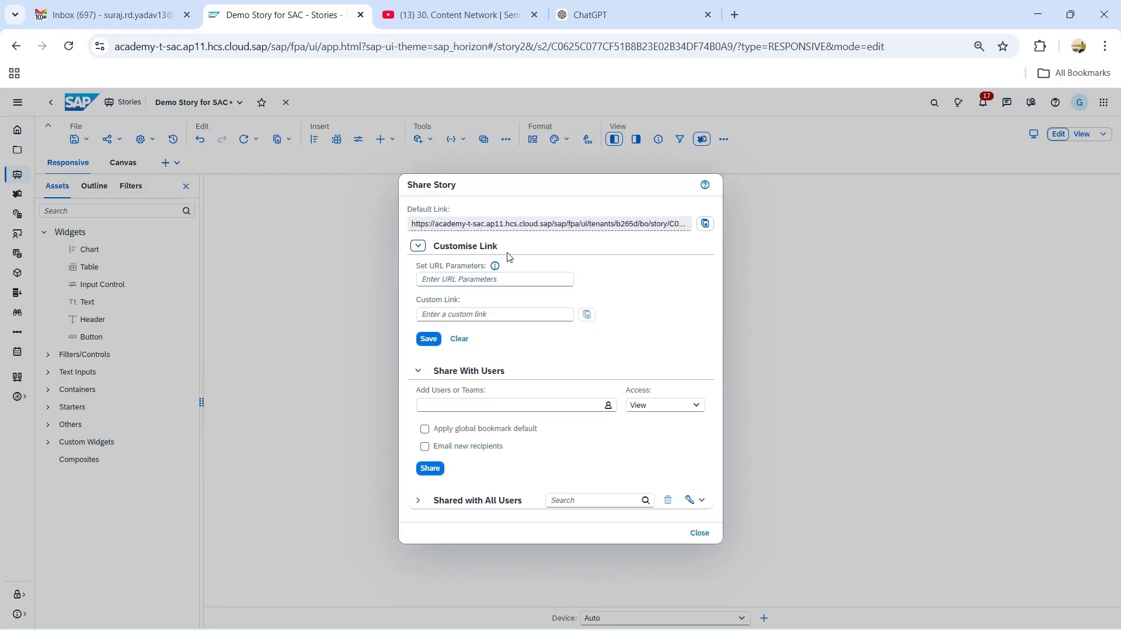
click(499, 278)
drag(427, 223, 518, 312)
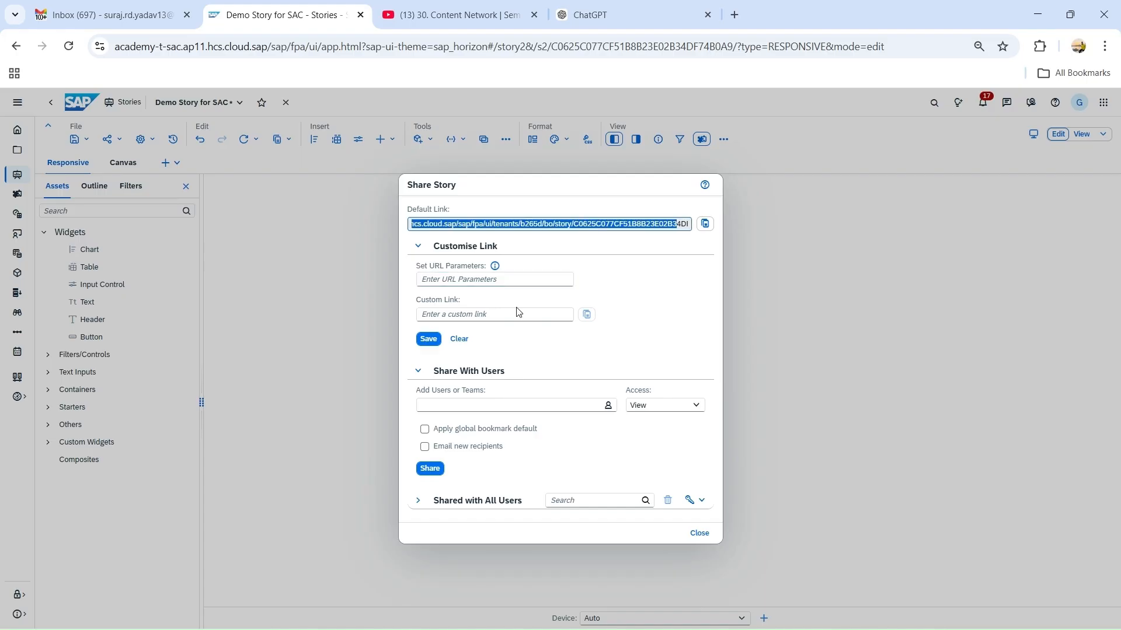
click(488, 280)
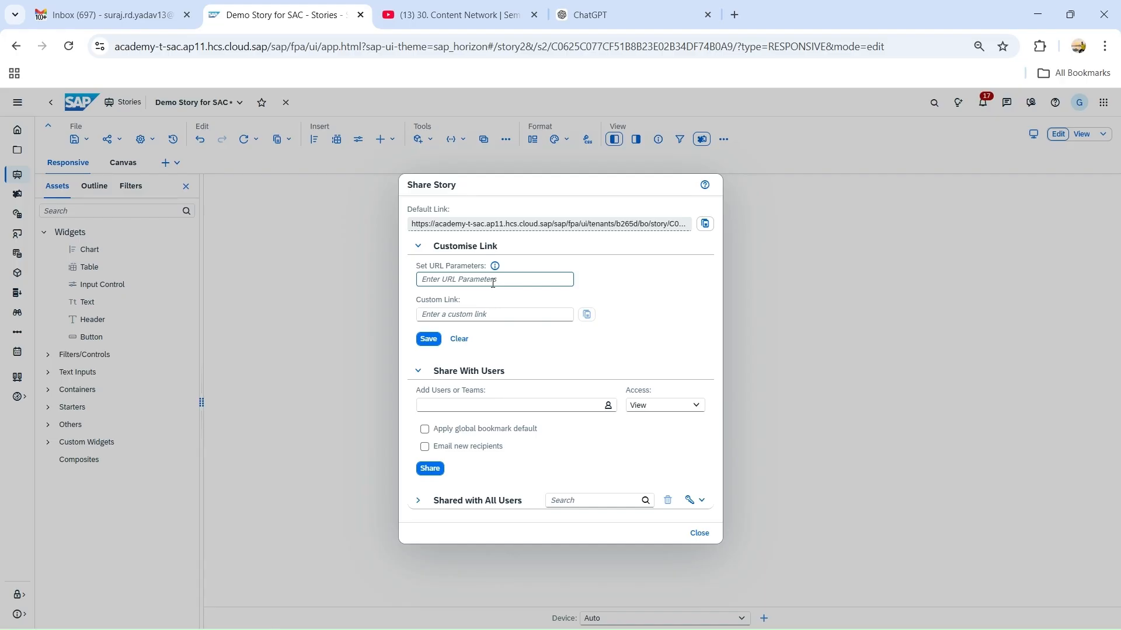
drag(547, 224, 659, 226)
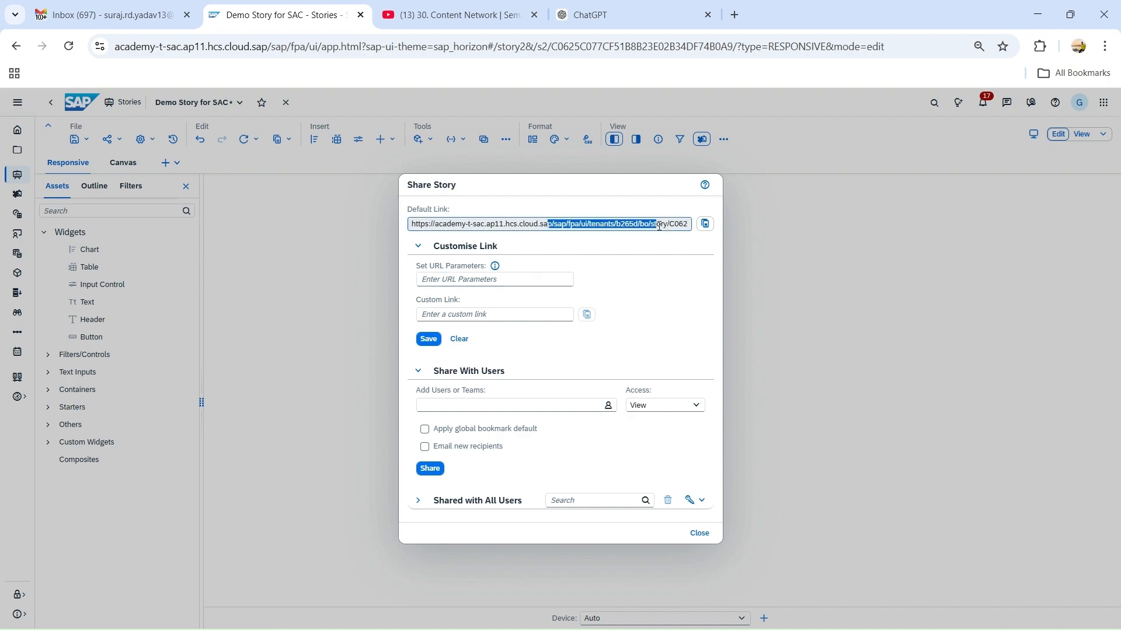
click(601, 225)
drag(544, 225, 673, 234)
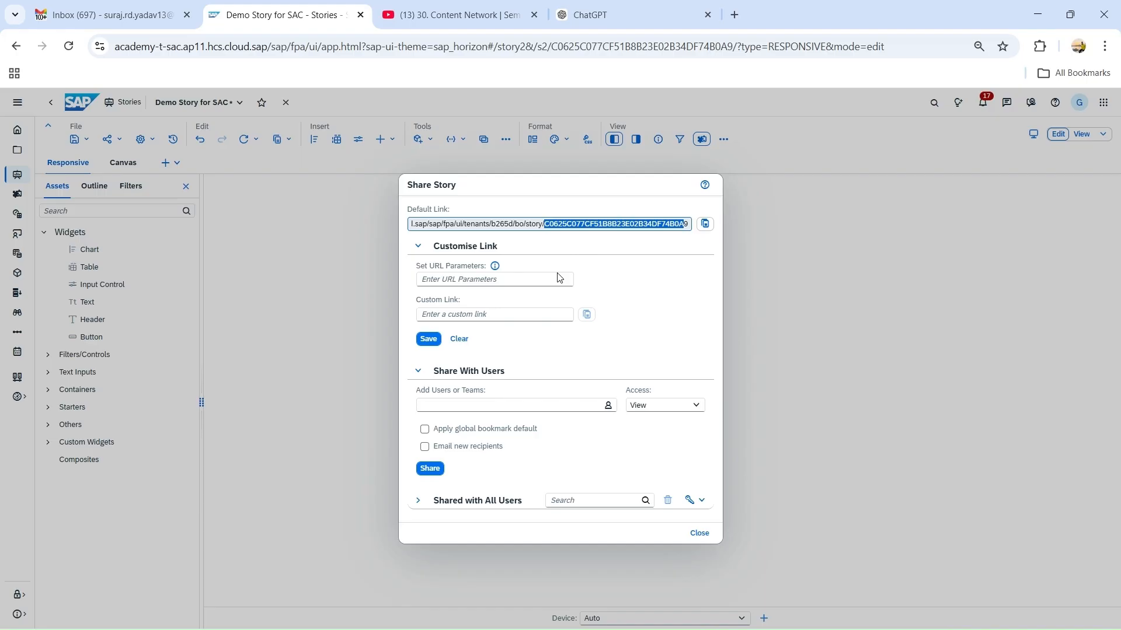
click(474, 315)
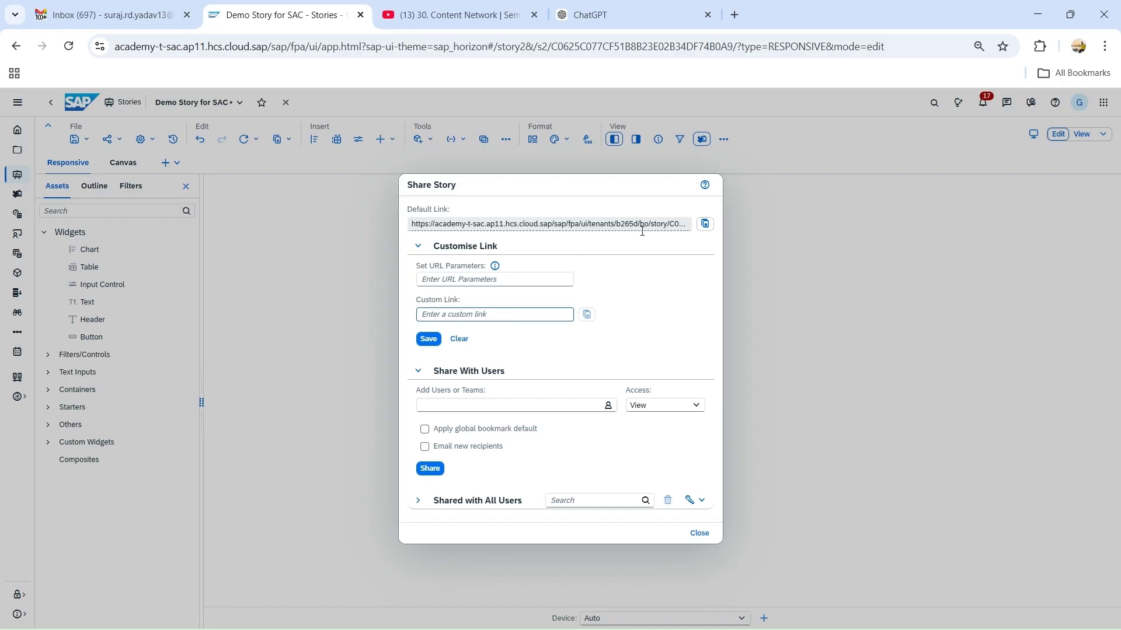
click(495, 269)
- Examine the story's access levels, custom access permissions and list of shared users, and close the sharing settings without changes
click(497, 407)
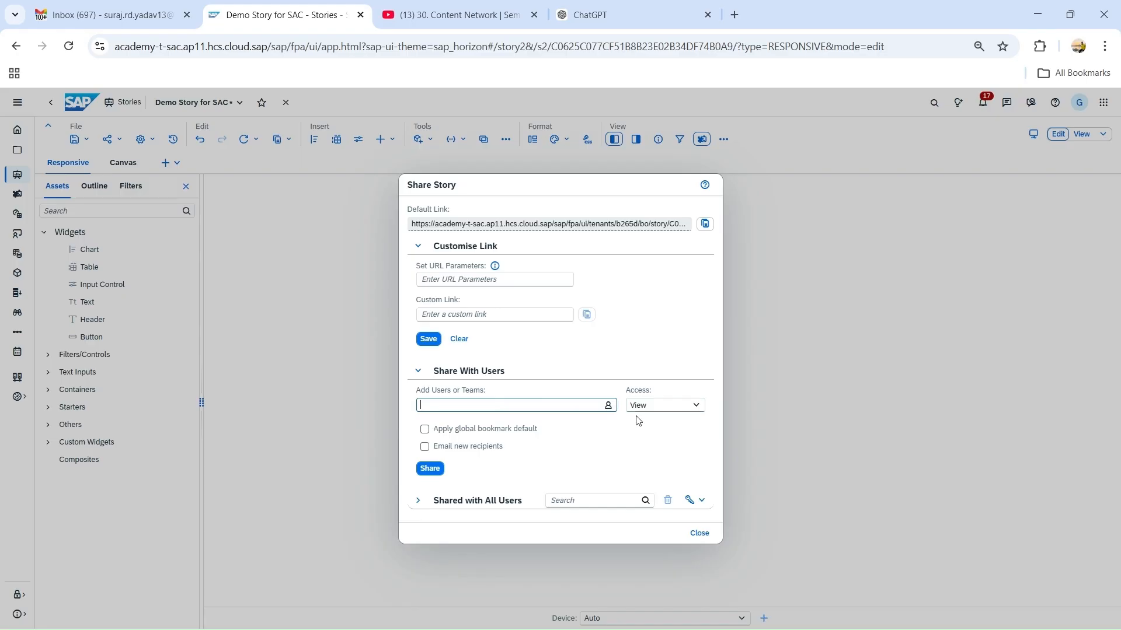
click(696, 407)
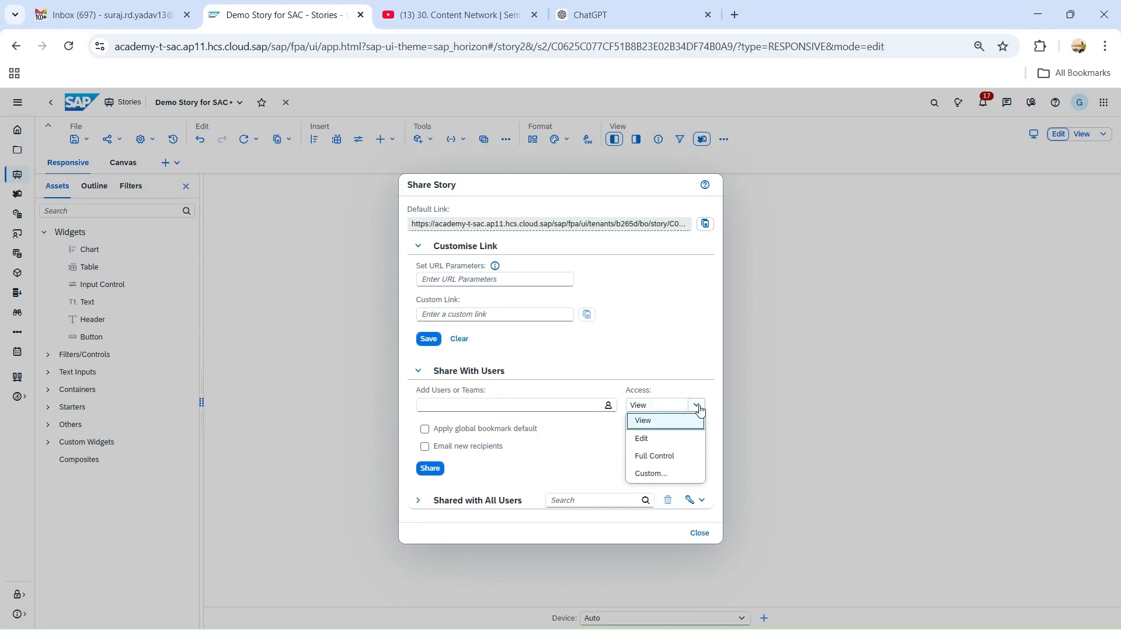
click(657, 477)
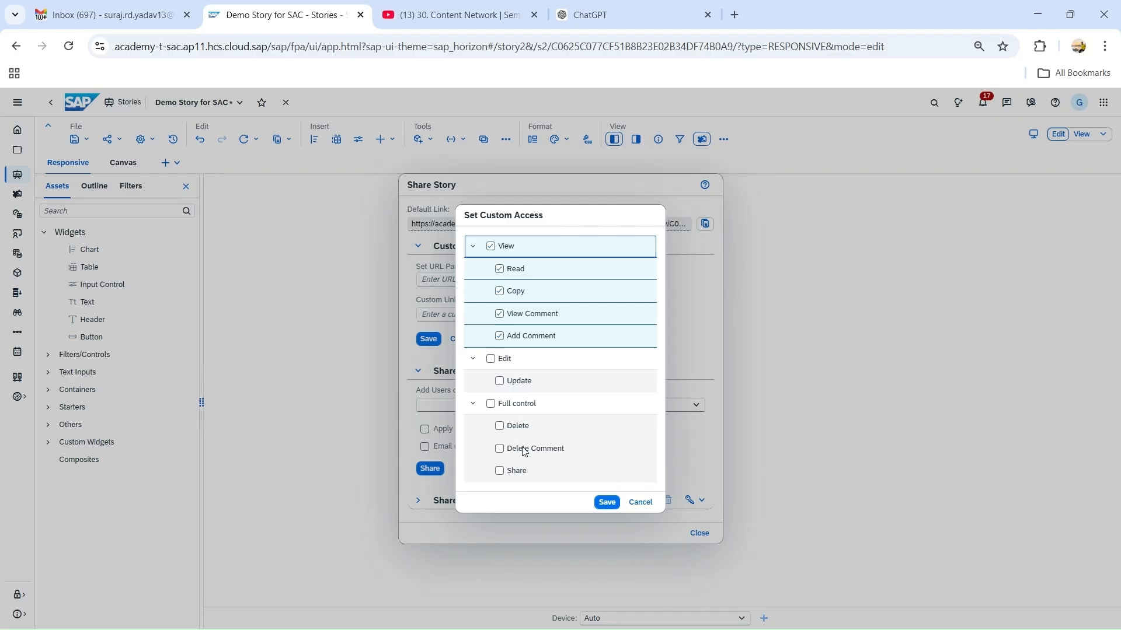
click(500, 472)
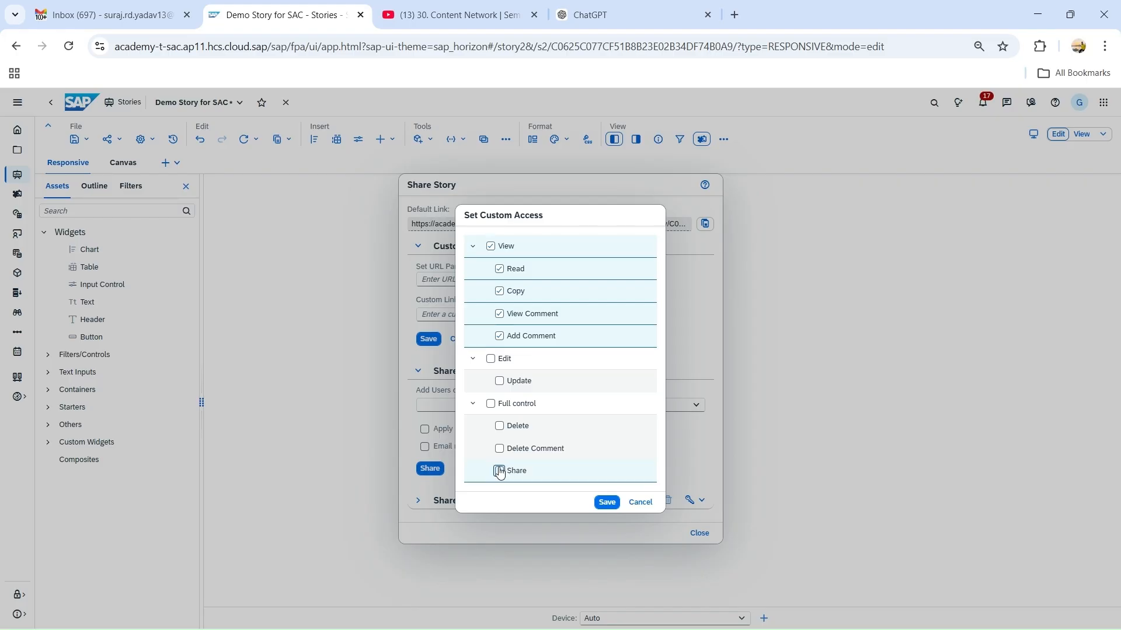
click(499, 472)
click(641, 503)
click(418, 501)
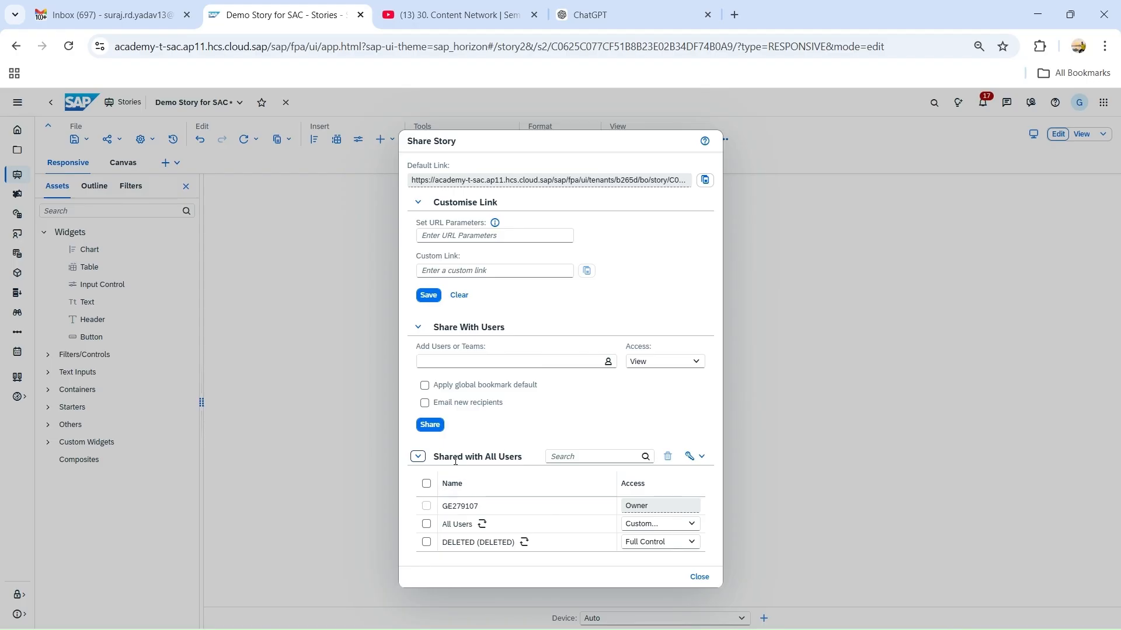
click(700, 577)
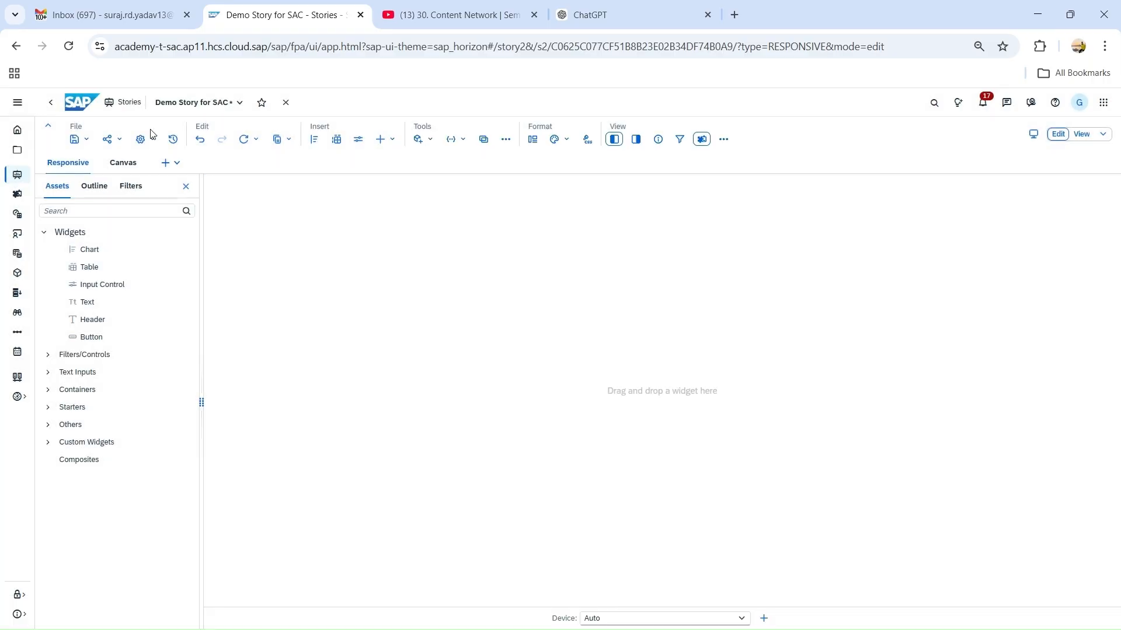
- Review the story's settings, including View Time Settings, and its data refresh and copy options
click(158, 145)
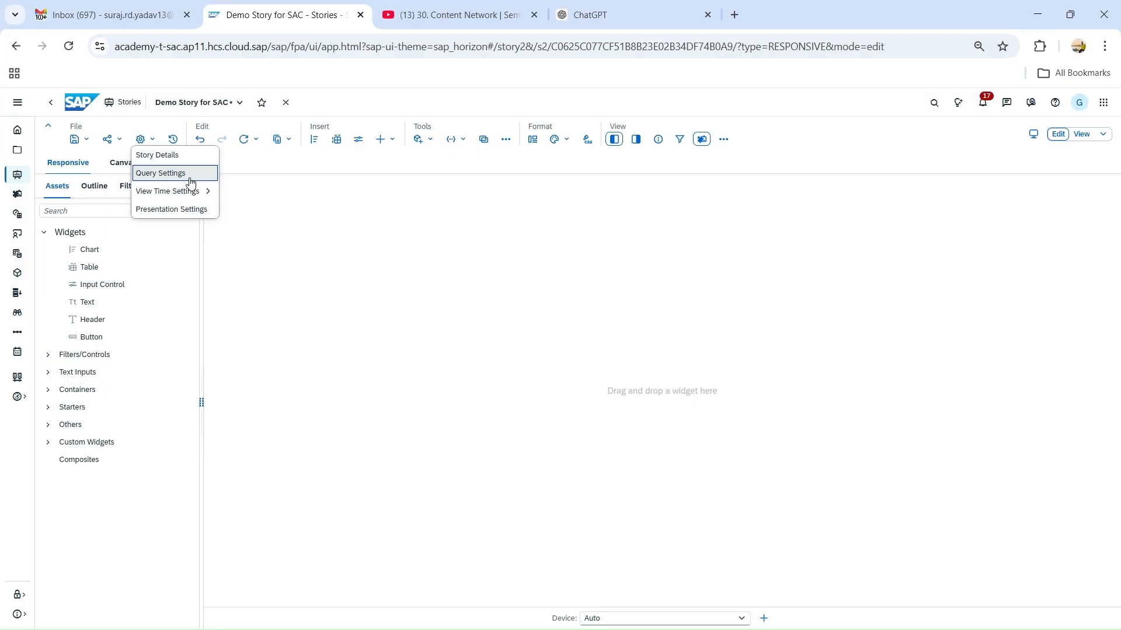
mouse_move(194, 196)
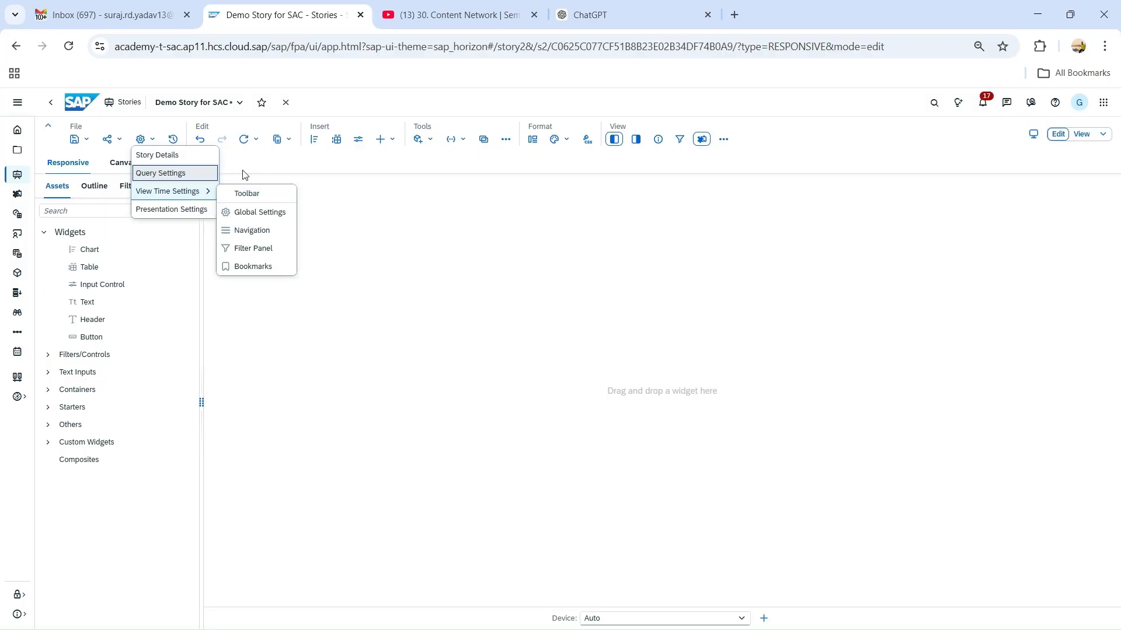
click(175, 144)
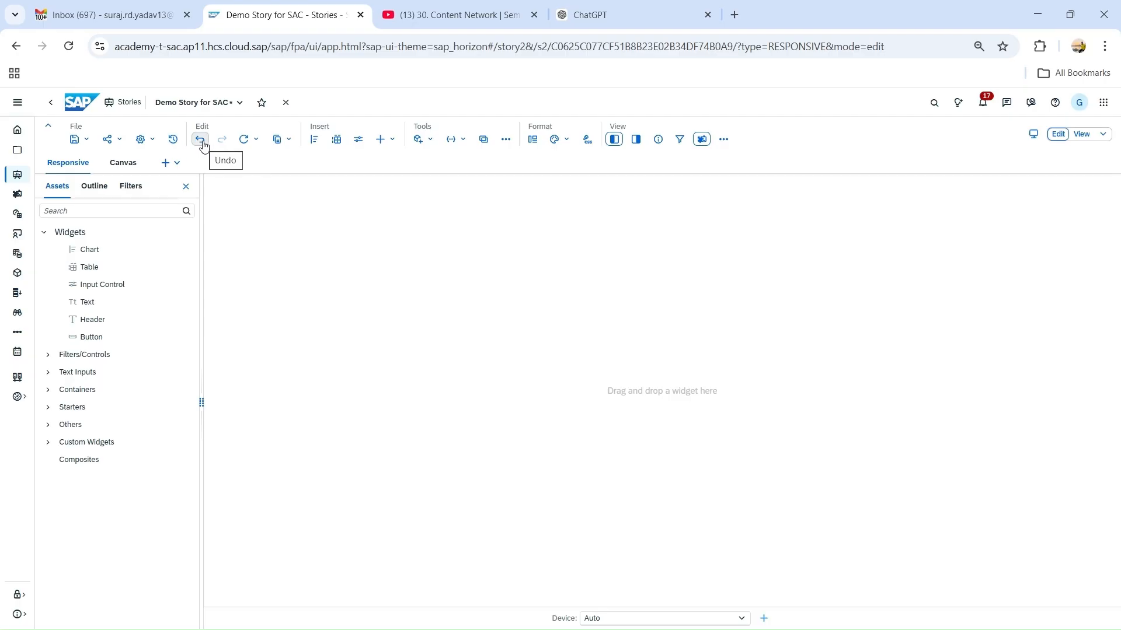
click(389, 259)
click(256, 140)
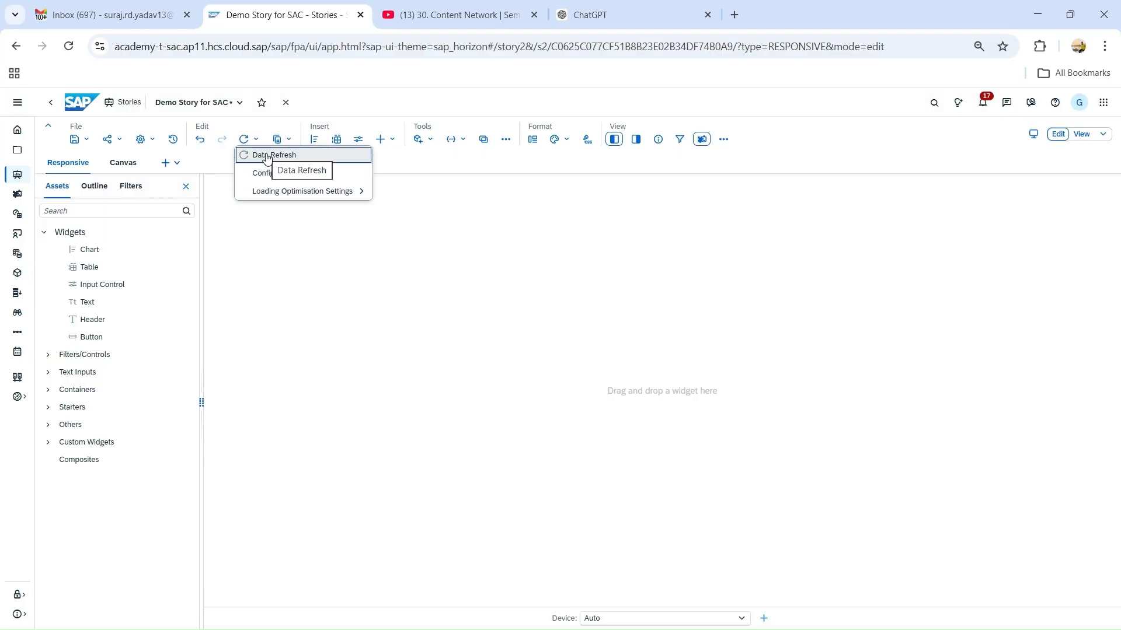
click(290, 141)
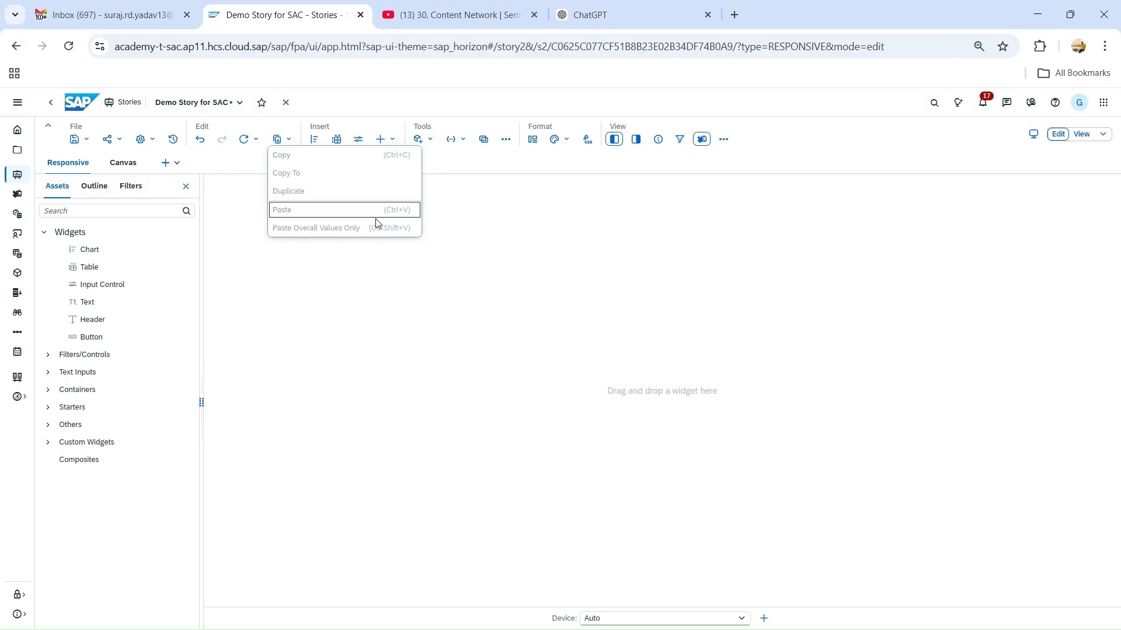
click(354, 117)
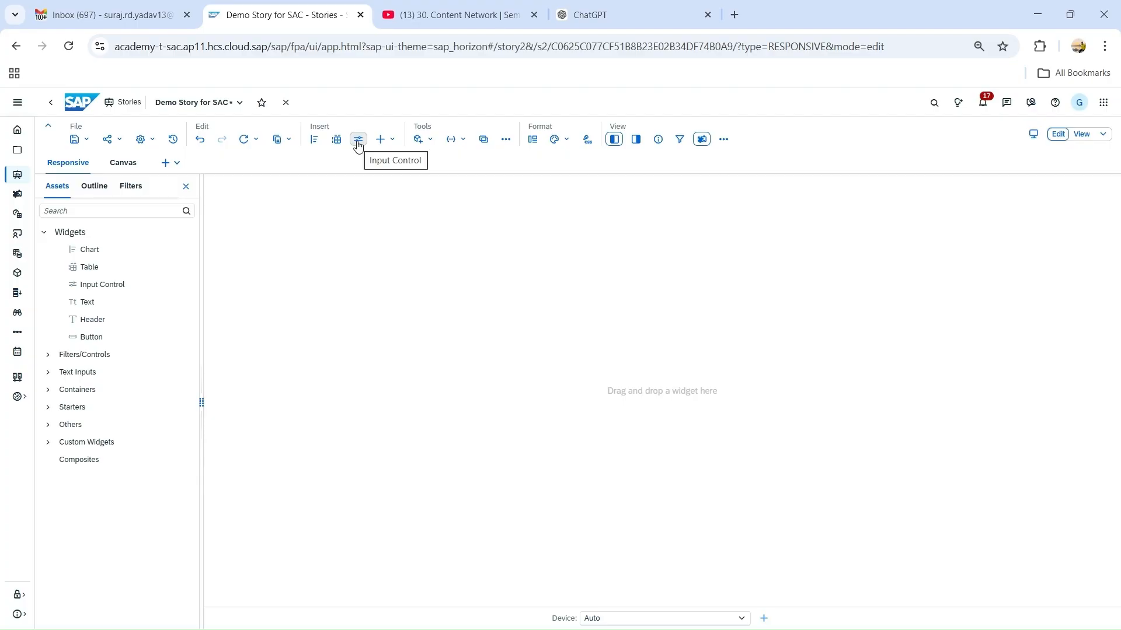
- Examine the widgets that can be inserted on the Responsive page, including Filters/Controls and the container types Page Book, Panel and Tab Strip
click(395, 143)
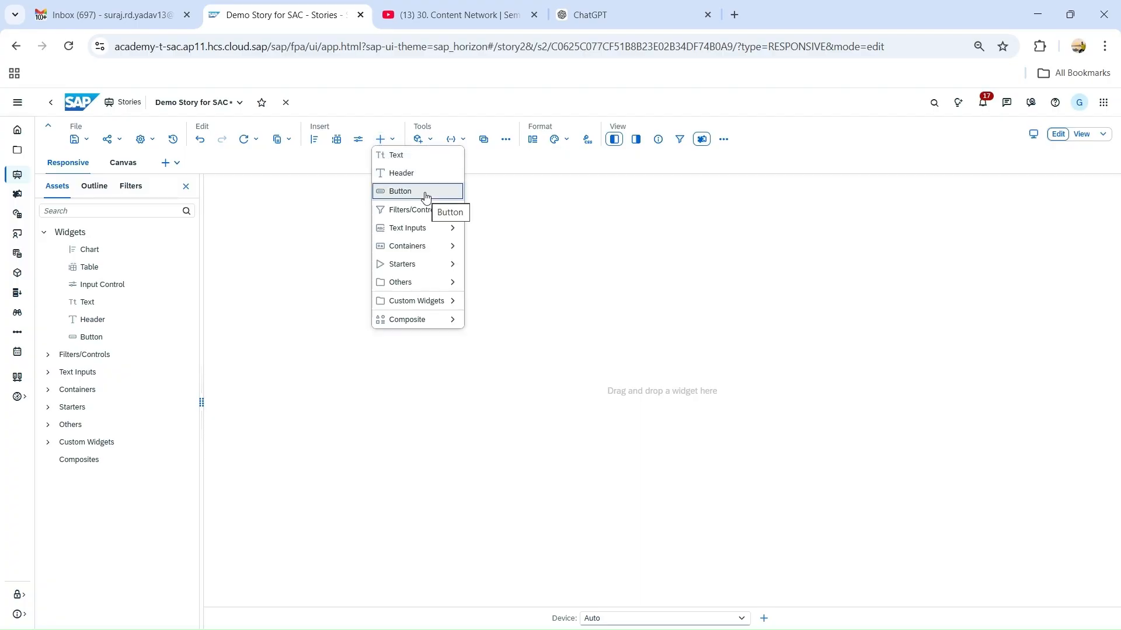
mouse_move(454, 215)
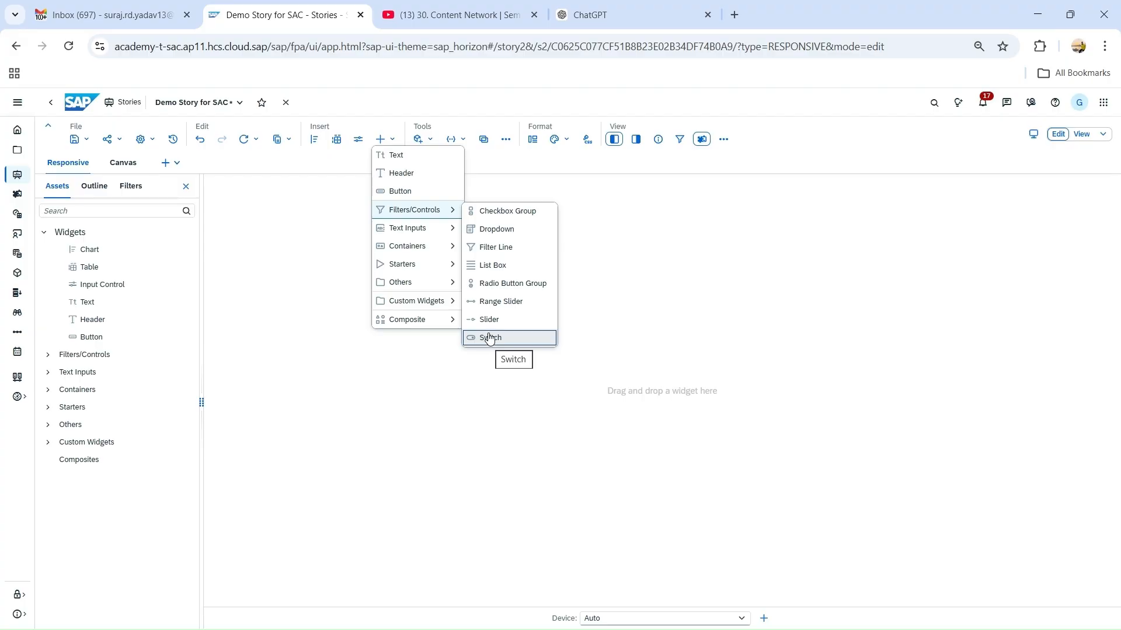
mouse_move(451, 240)
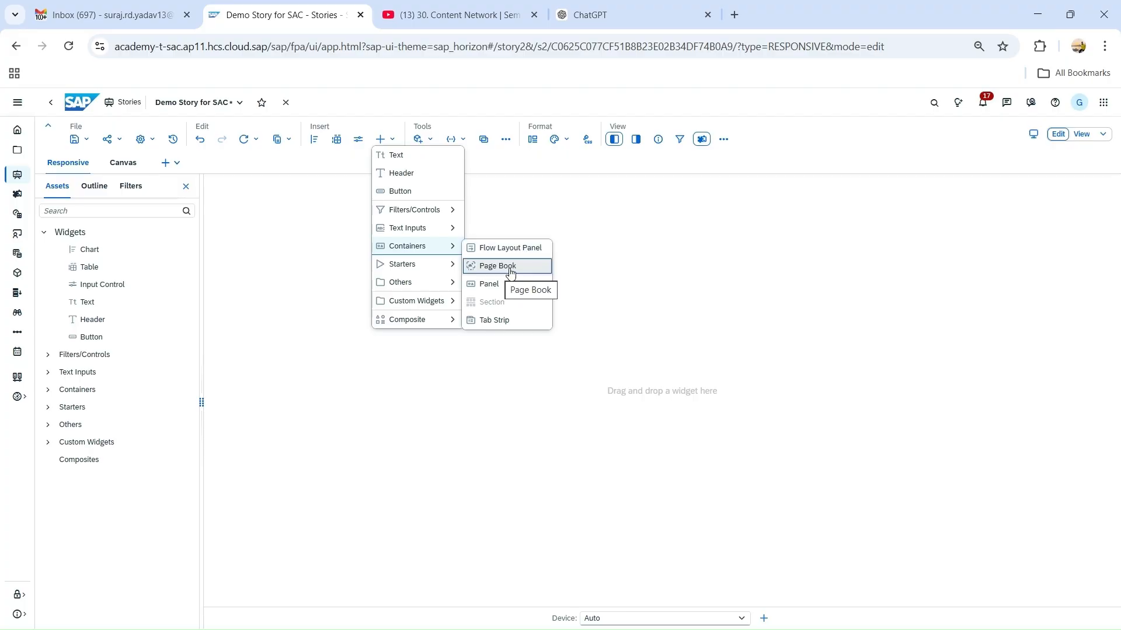
drag(511, 272, 602, 423)
mouse_move(489, 284)
mouse_down()
mouse_move(810, 556)
mouse_move(615, 597)
mouse_move(697, 579)
mouse_up()
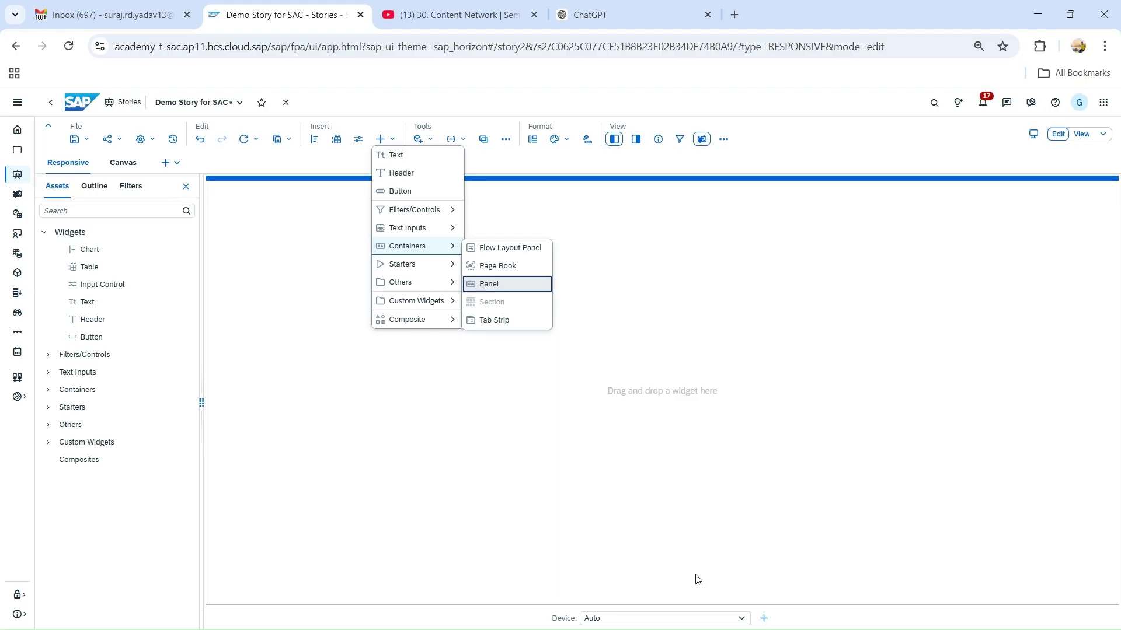
drag(697, 580, 482, 281)
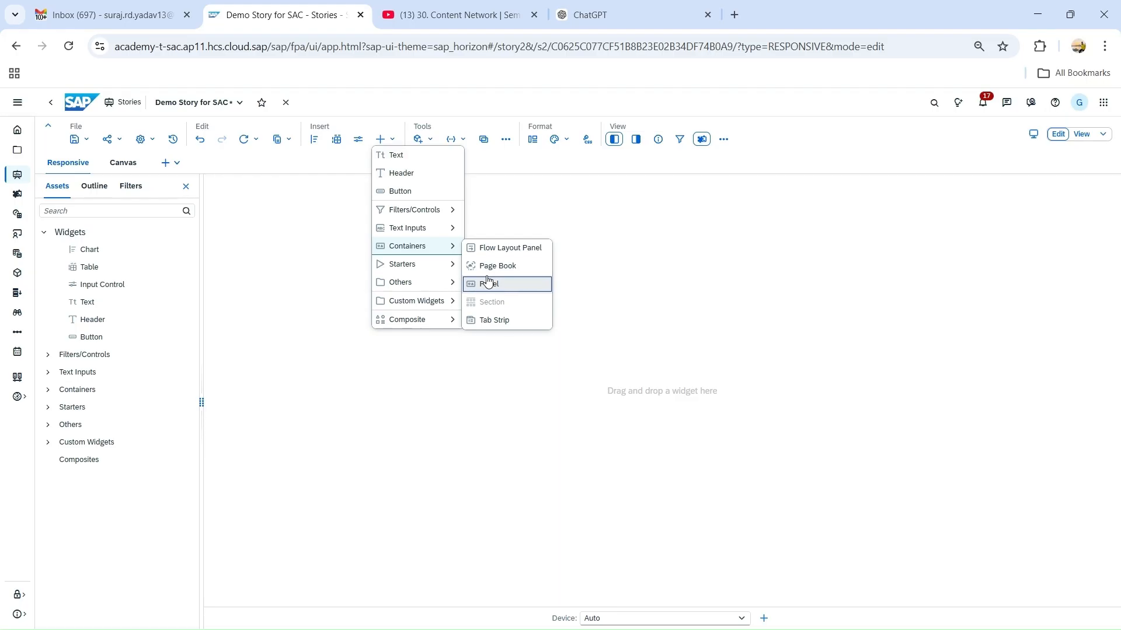
drag(493, 273, 674, 606)
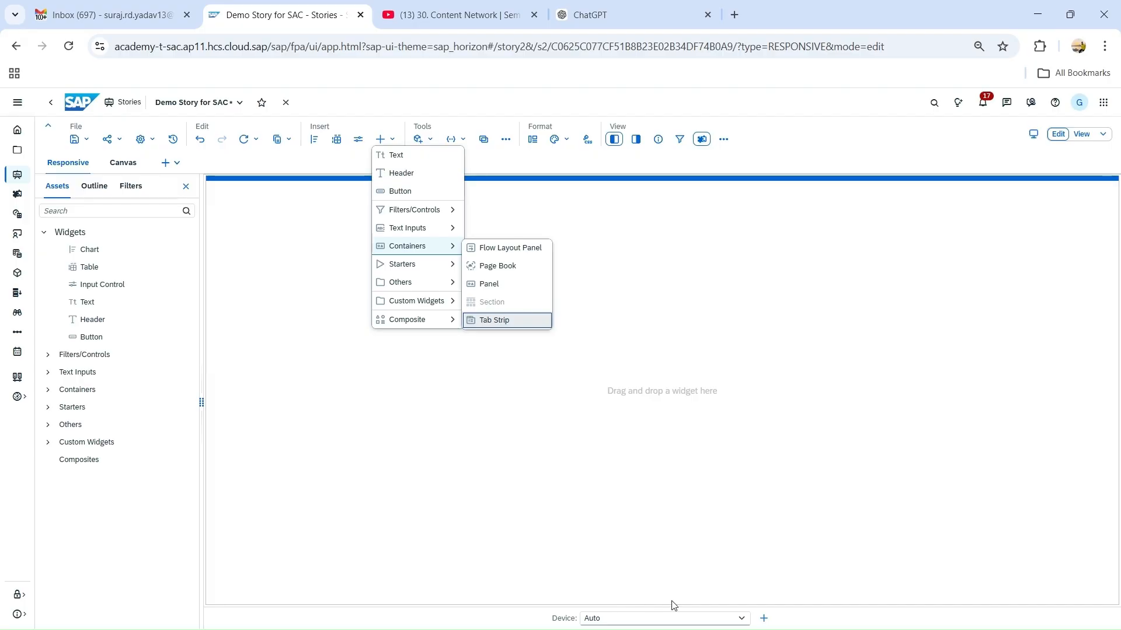
drag(674, 605, 524, 299)
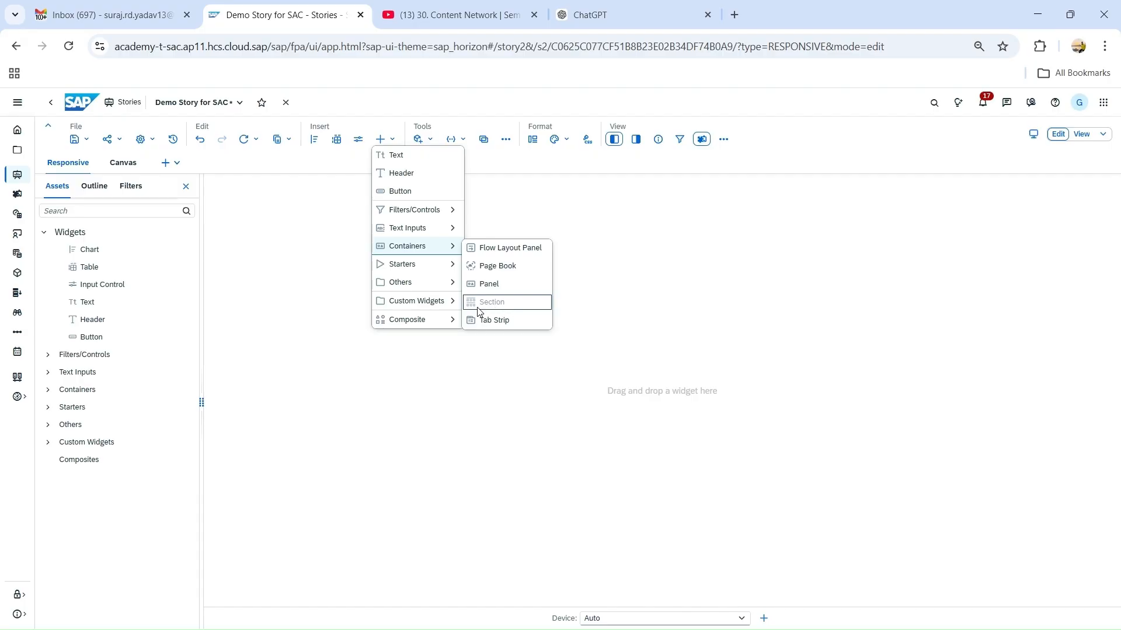
- Switch to the Canvas page and examine its insertable widgets, including Containers, Others, Custom Widgets and Composite
click(124, 163)
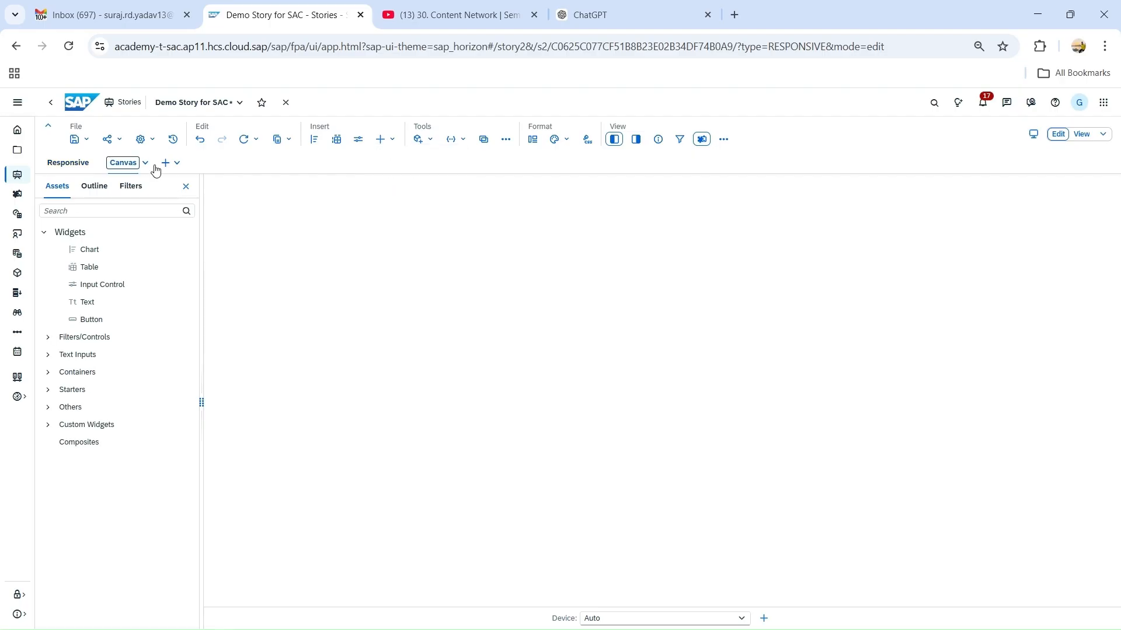
click(383, 140)
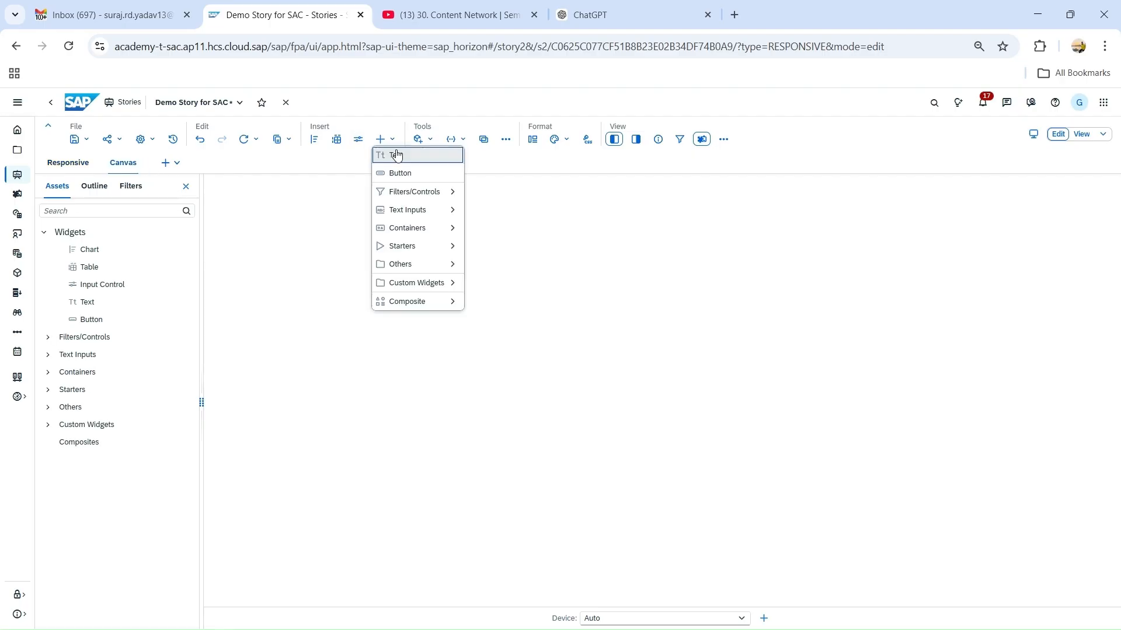
mouse_move(447, 233)
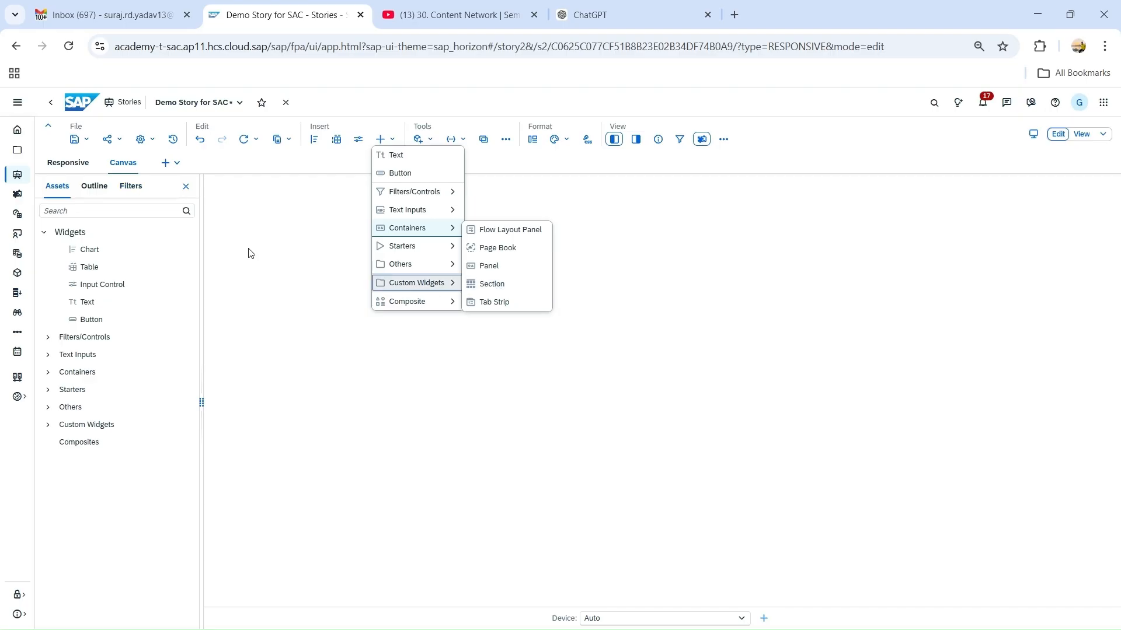
mouse_move(444, 283)
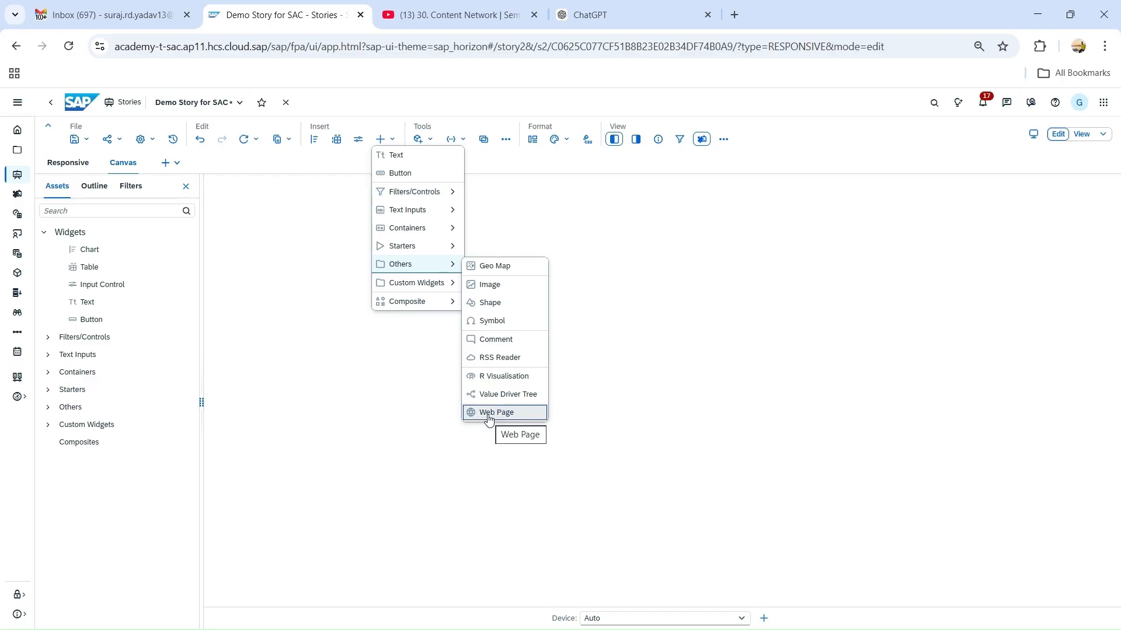
mouse_move(395, 283)
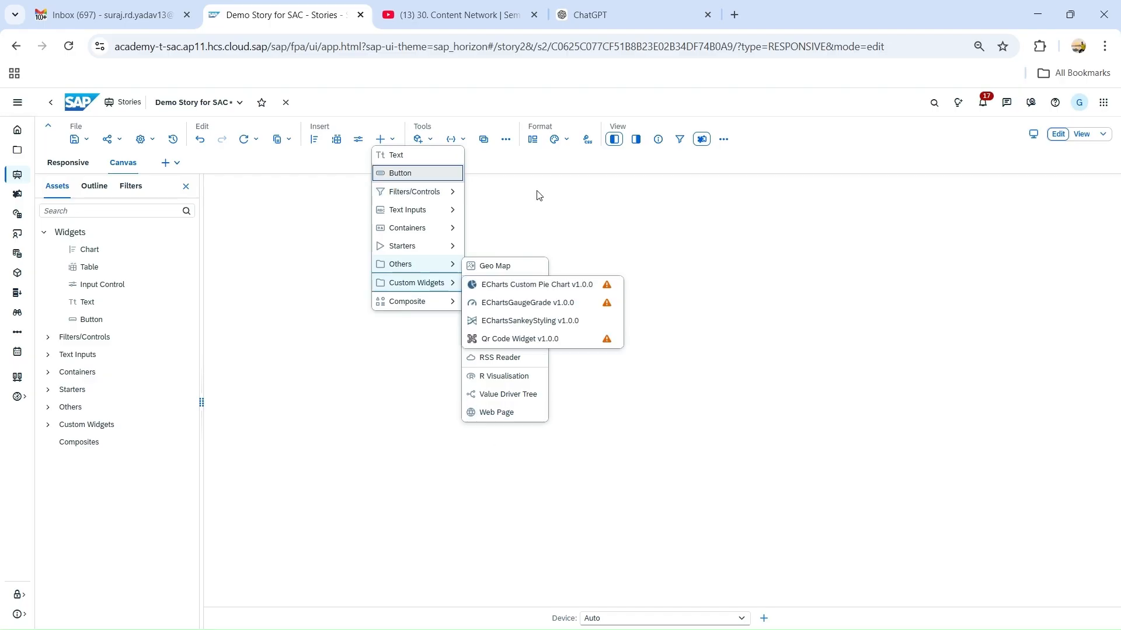
mouse_move(435, 303)
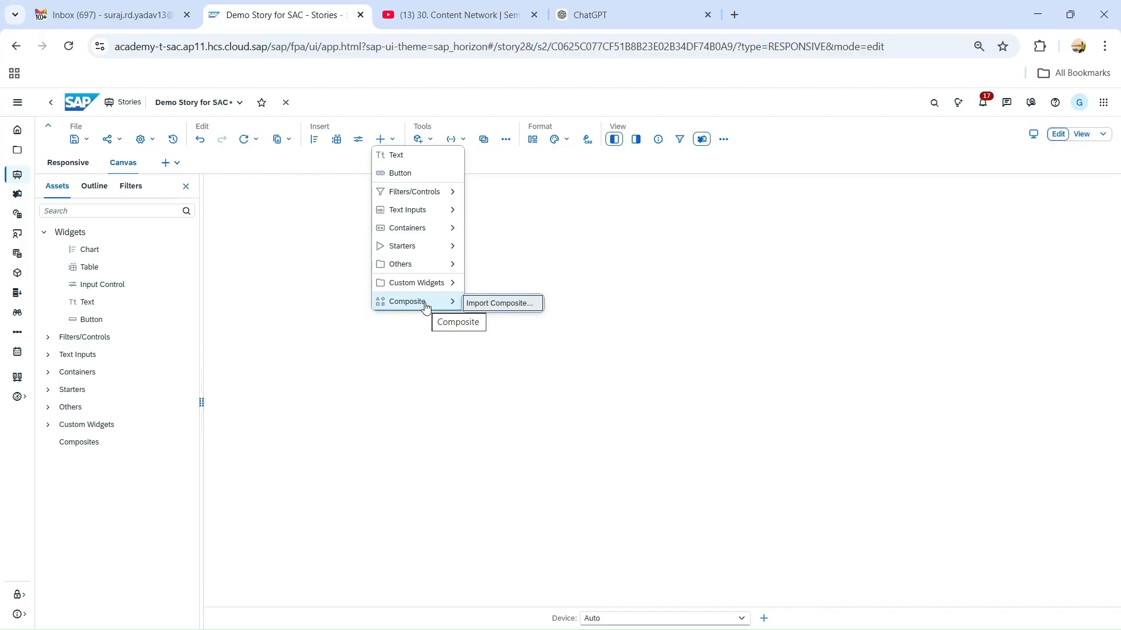
mouse_move(386, 249)
click(509, 161)
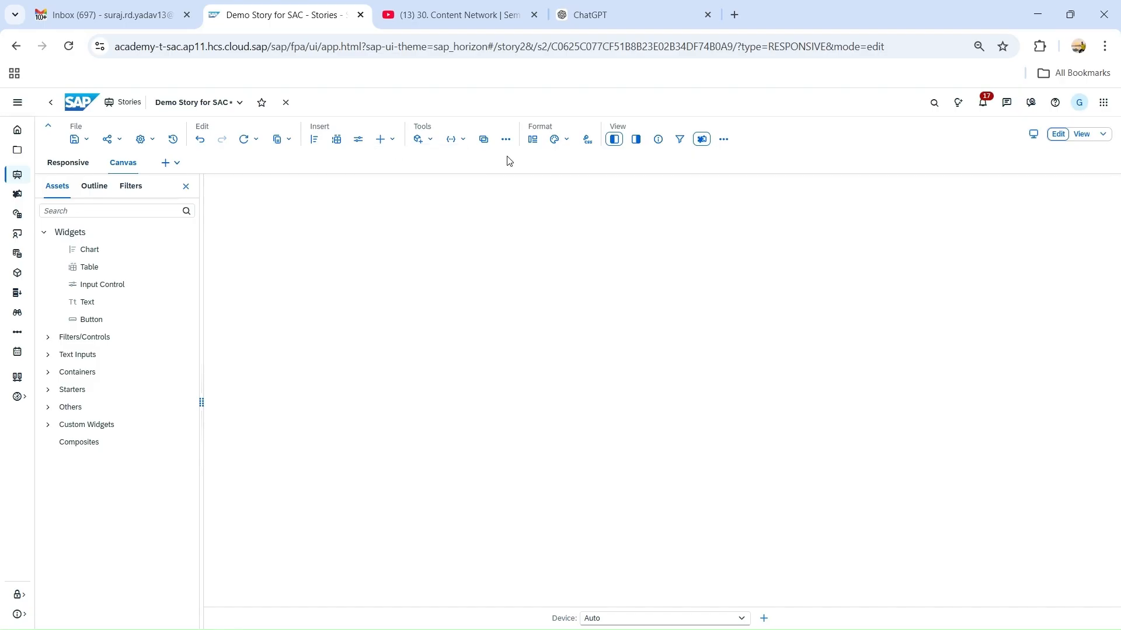
- Review the story's data, variable and additional tool options, including Link Variables, Linked Widgets Diagram and Performance Optimisation
click(430, 141)
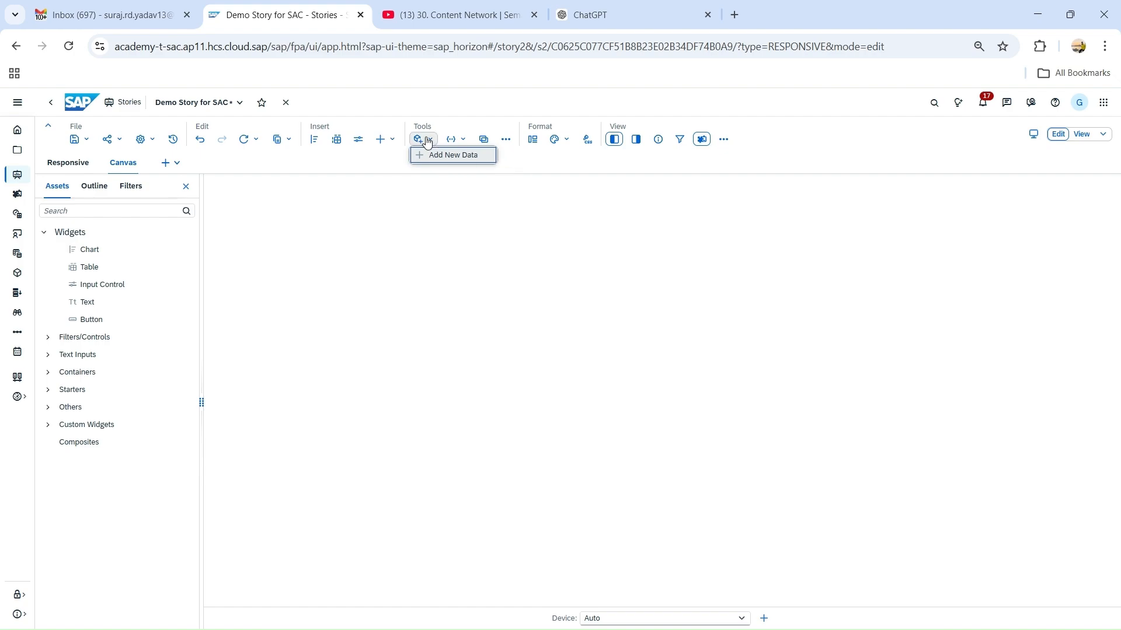
click(464, 140)
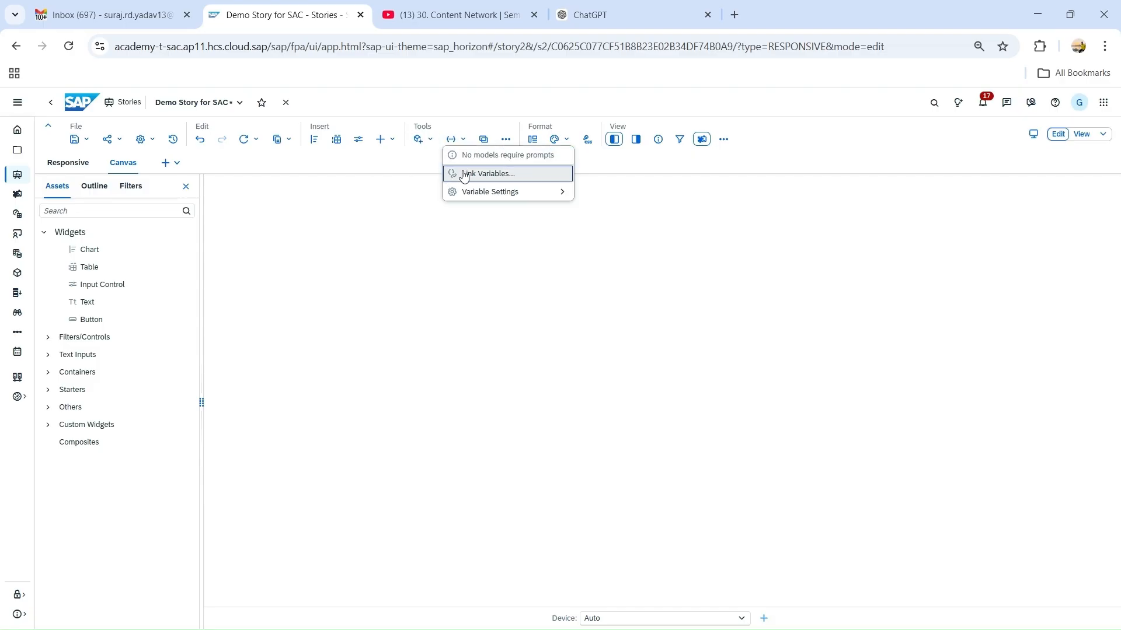
click(483, 120)
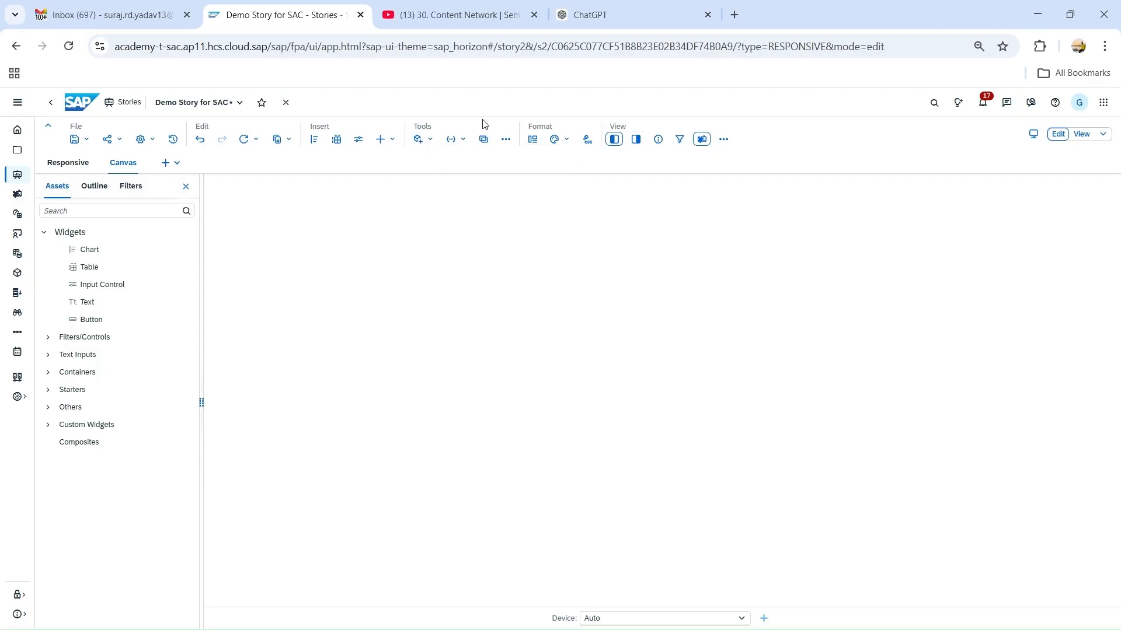
click(505, 142)
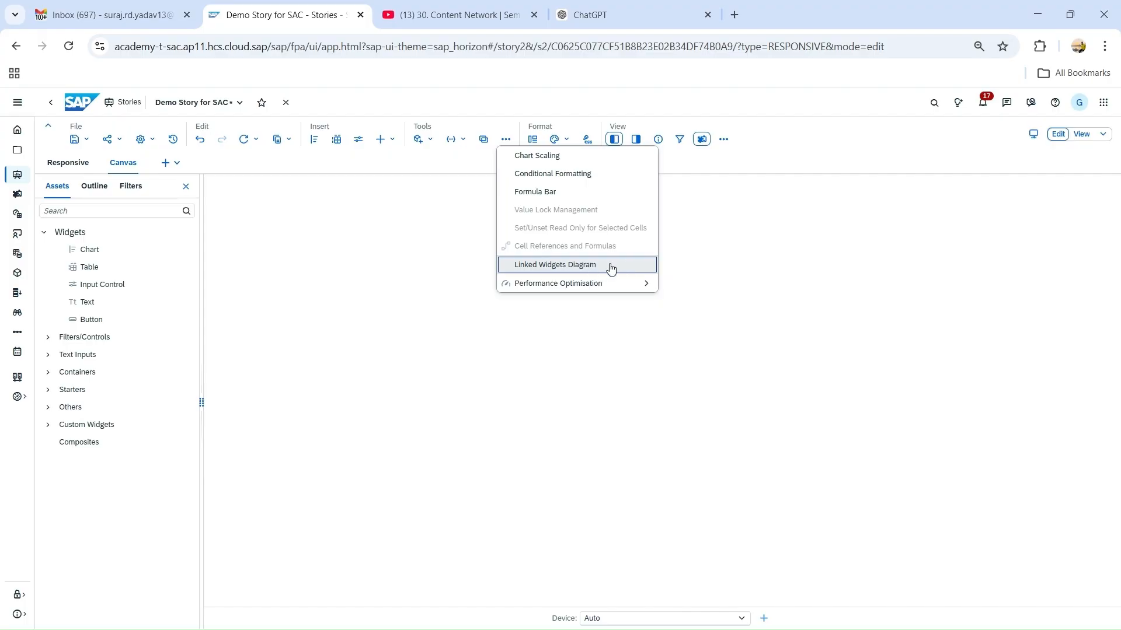
mouse_move(627, 283)
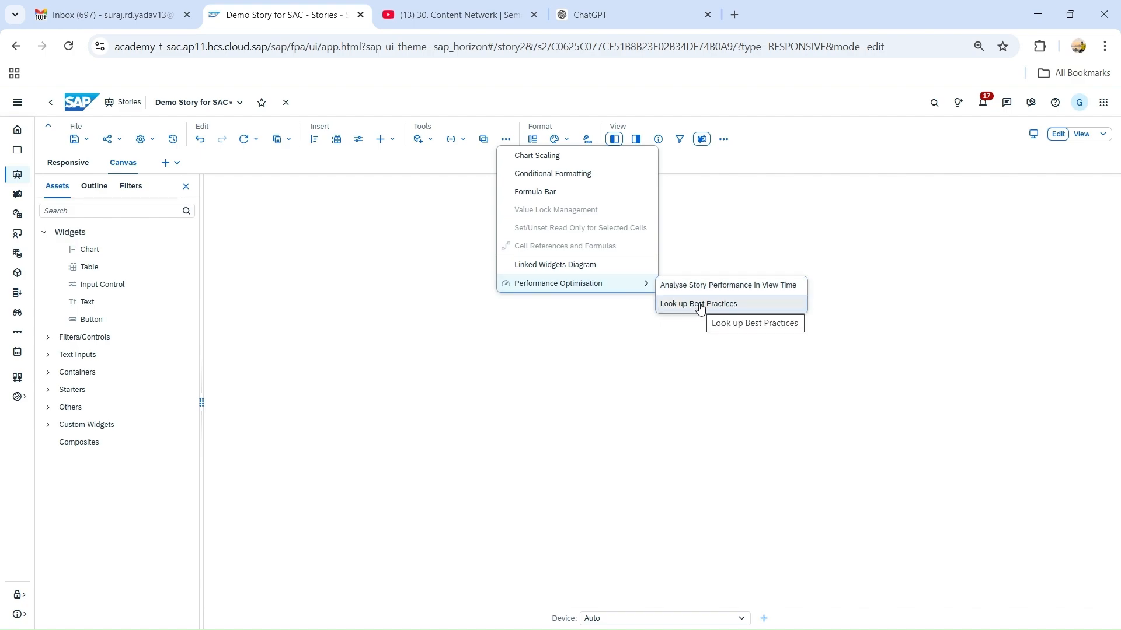
click(582, 146)
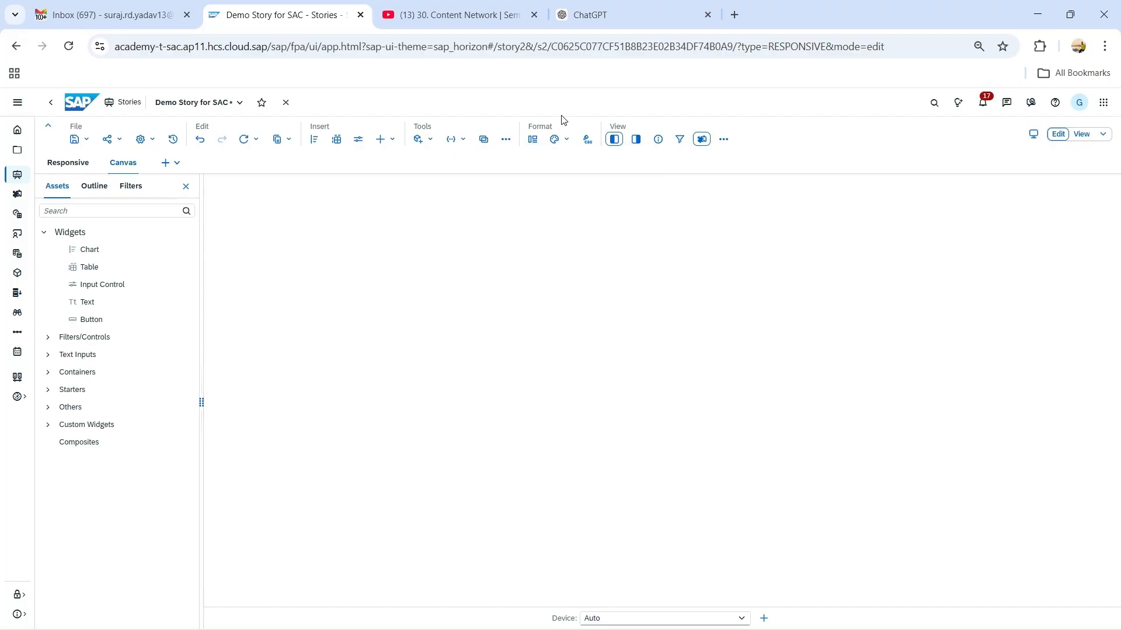
- Apply the Year layout from the SAP Analytics additional layouts to the Canvas page
click(533, 140)
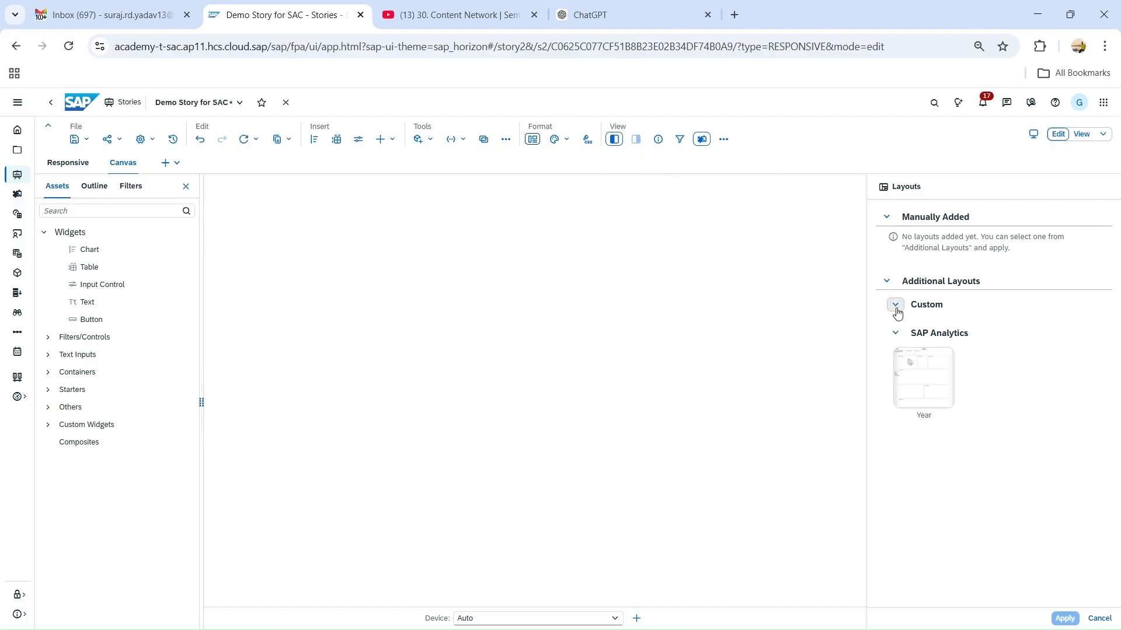
click(896, 306)
click(930, 381)
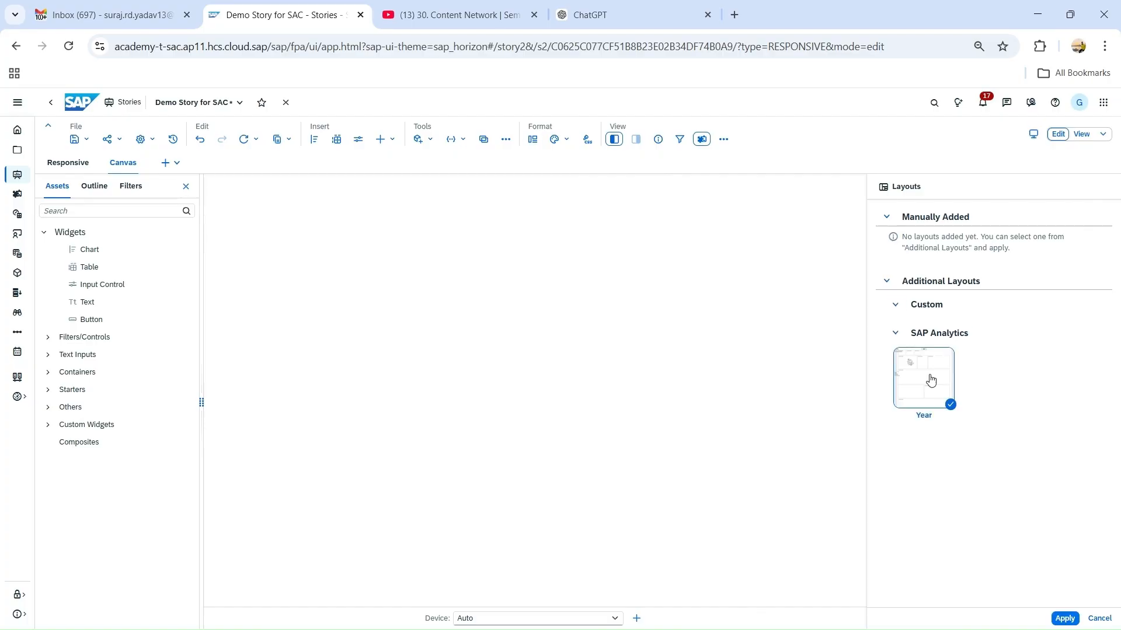
click(1065, 625)
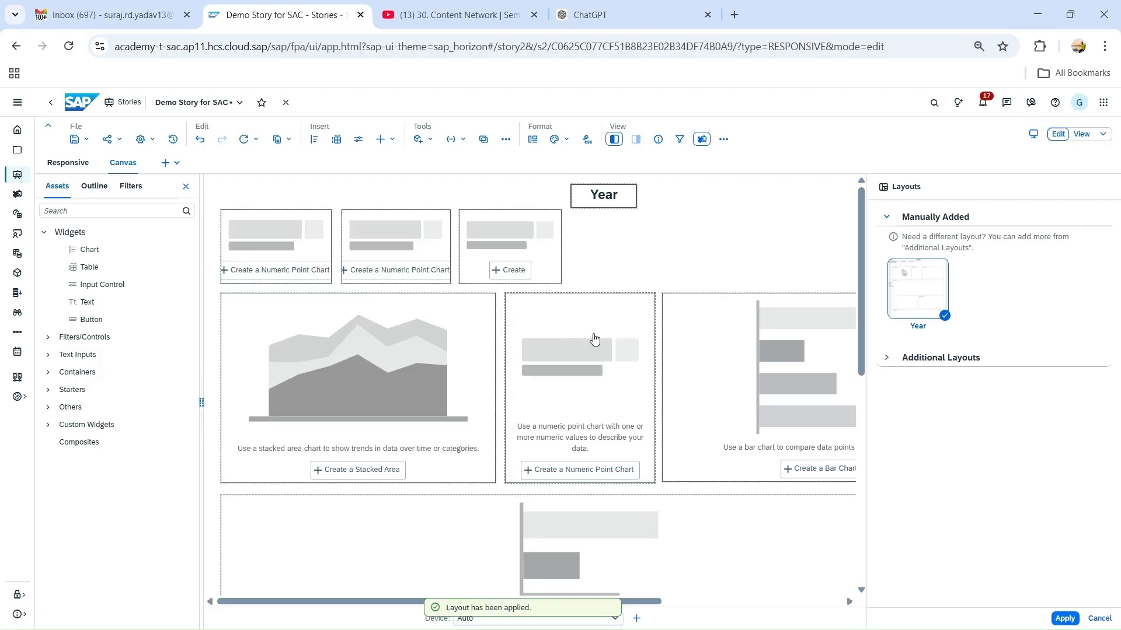
- Examine the chart placeholders of the applied layout and the Custom and SAP Analytics groups of additional layouts
drag(654, 601, 435, 290)
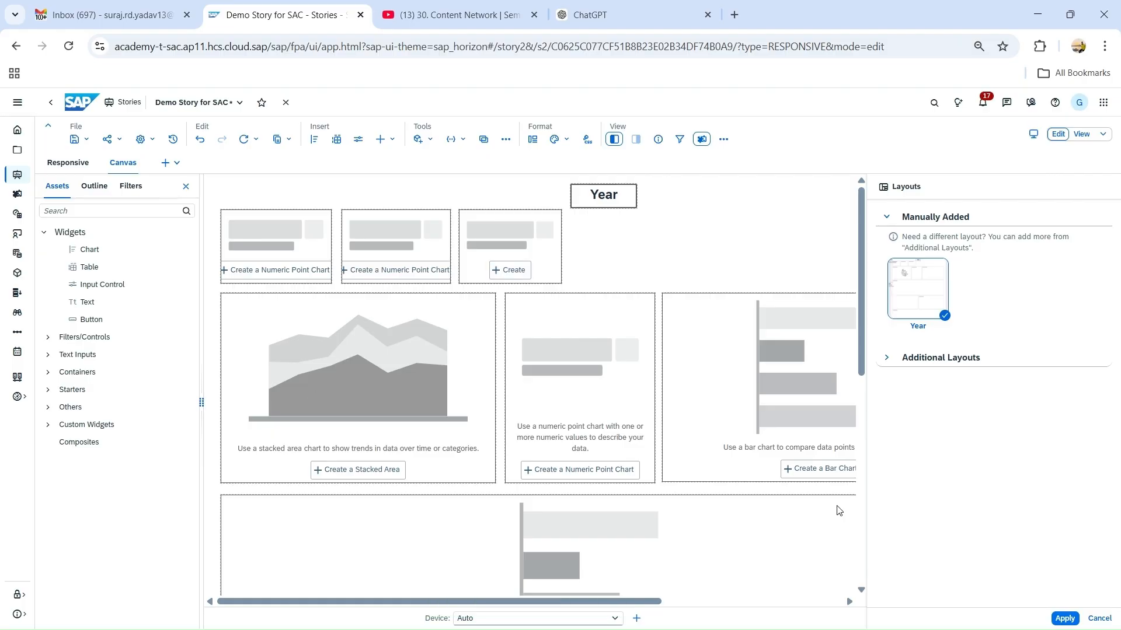
drag(639, 602, 681, 422)
scroll(681, 422, down, 1)
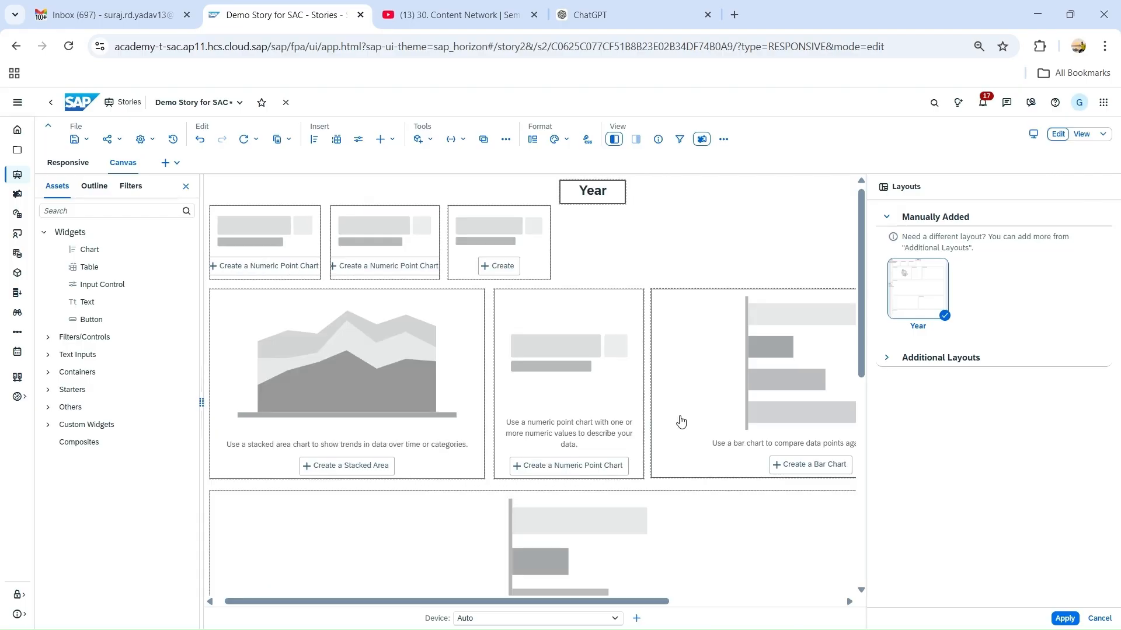
scroll(681, 422, down, 3)
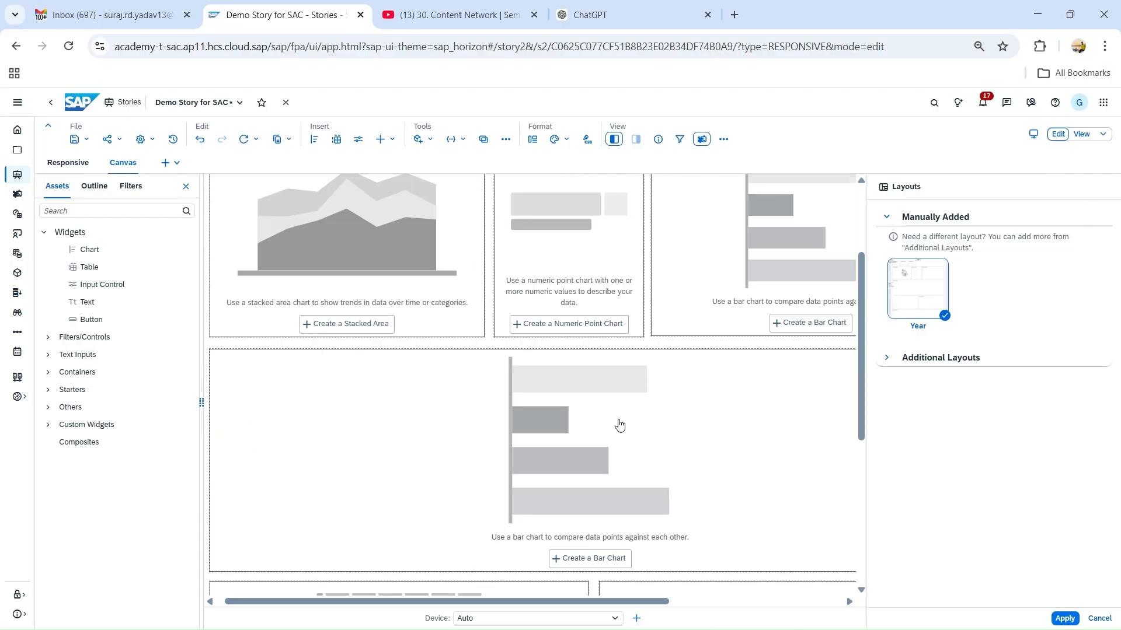
scroll(593, 402, up, 1)
scroll(593, 401, up, 1)
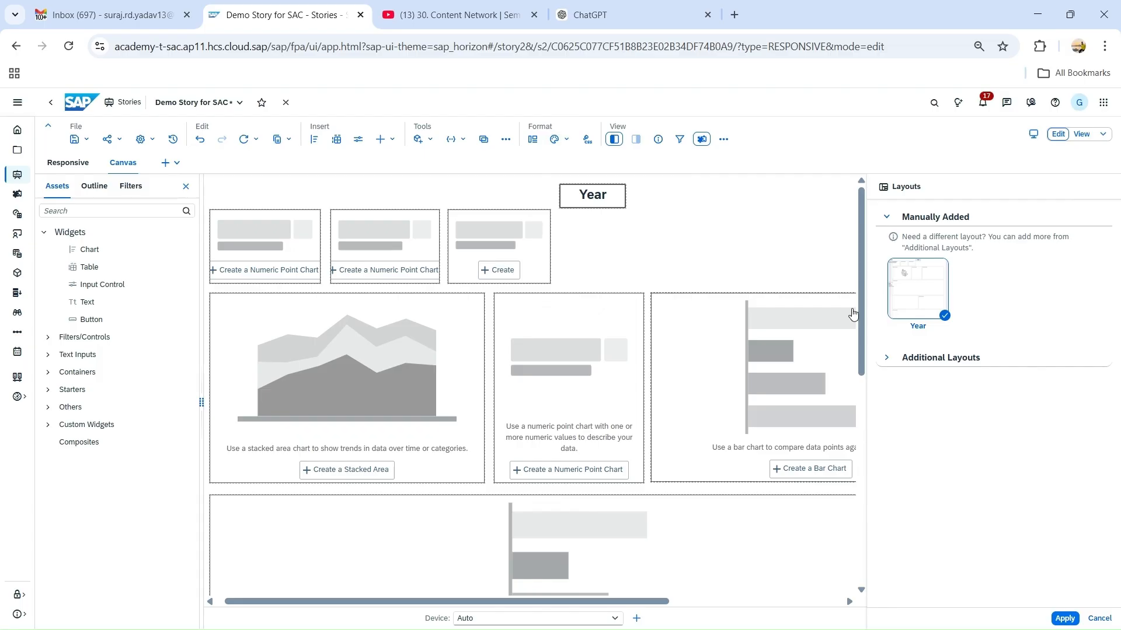
click(887, 357)
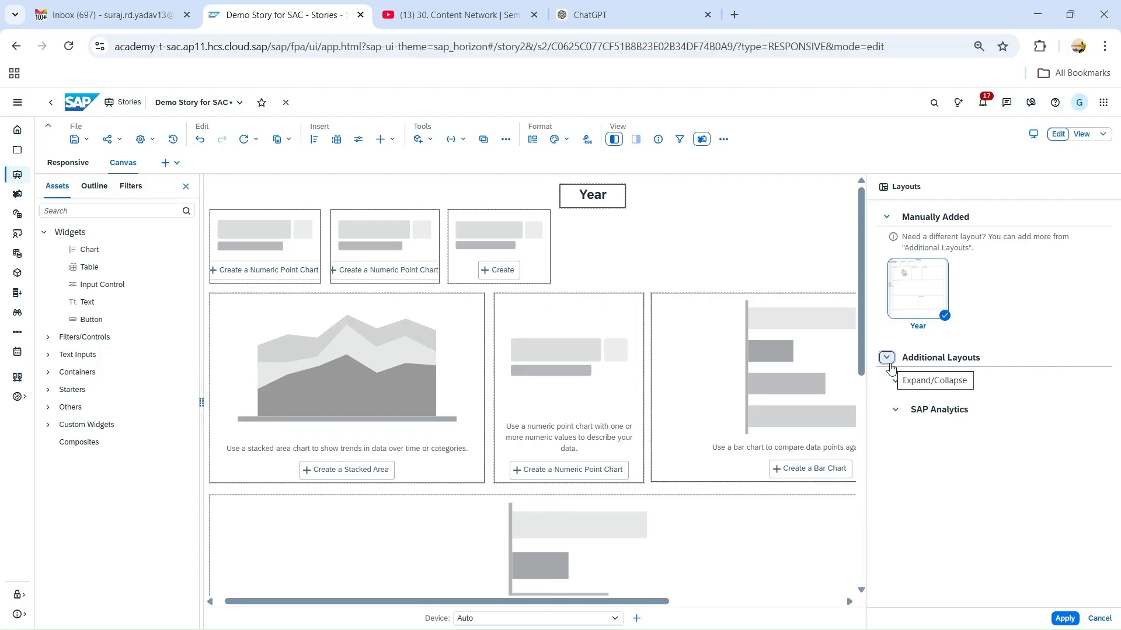
click(896, 405)
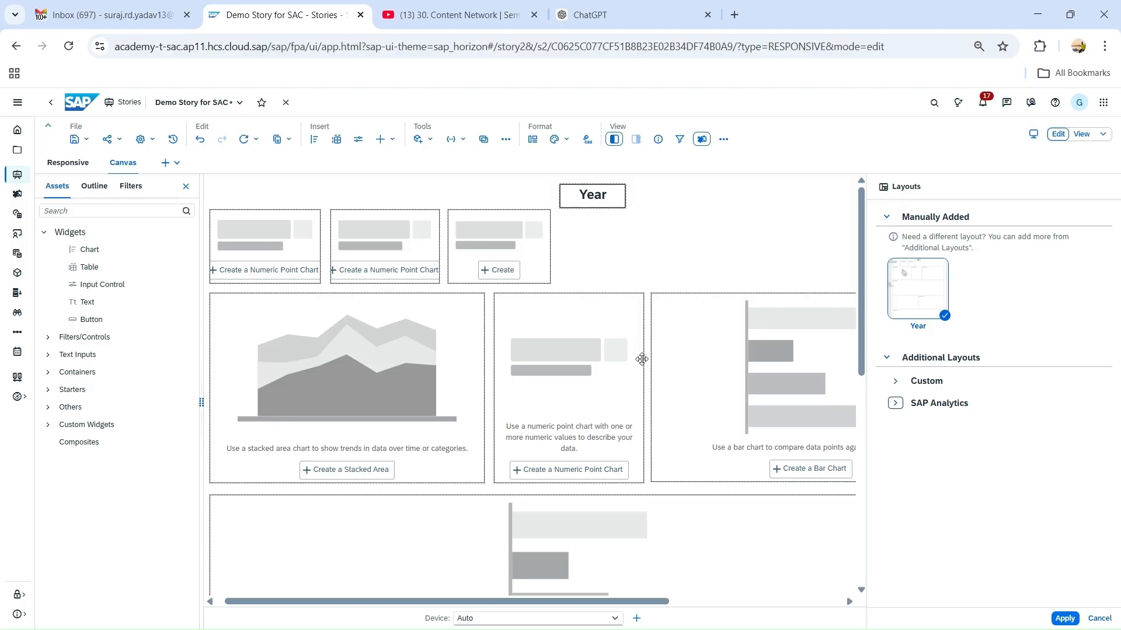
- Review the story's save options and theme options, and close the theme selection without choosing a theme
click(87, 139)
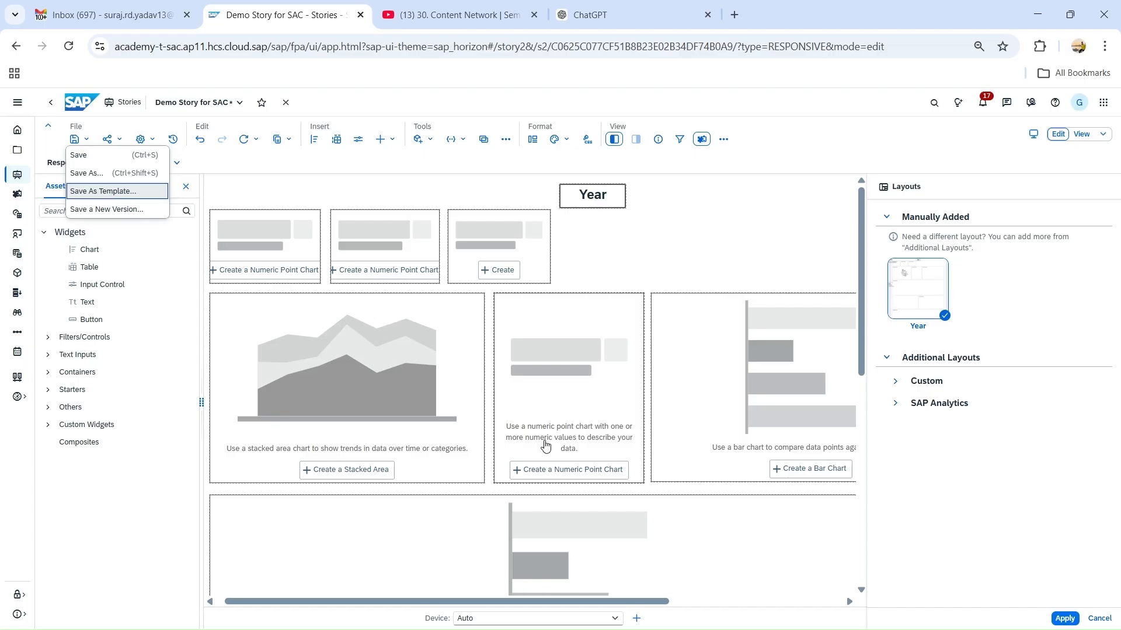
click(500, 455)
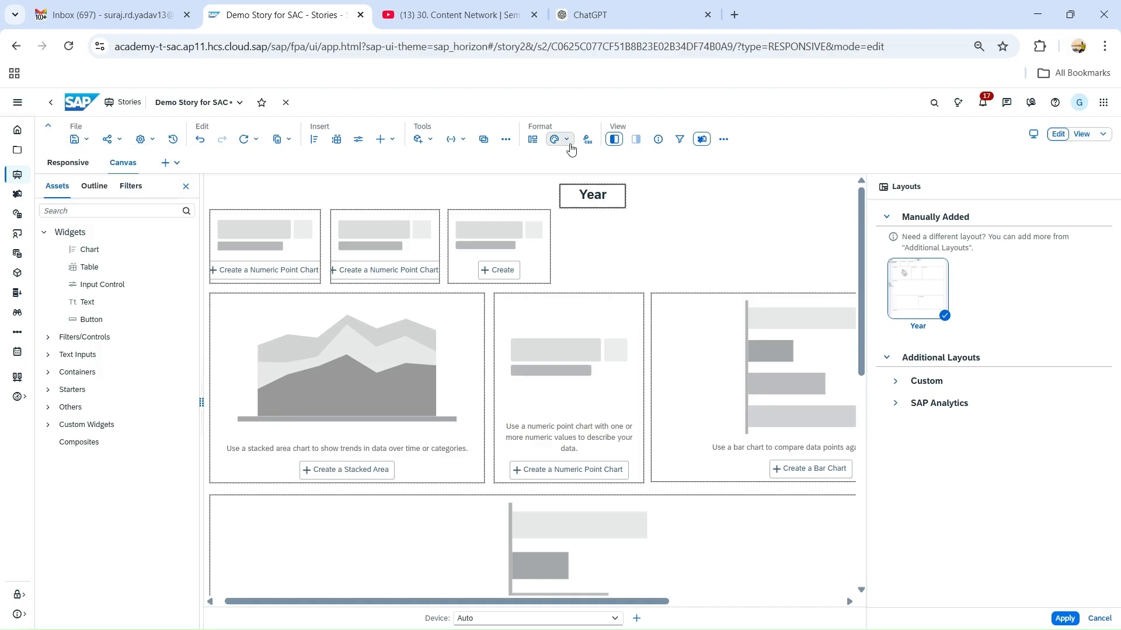
click(571, 149)
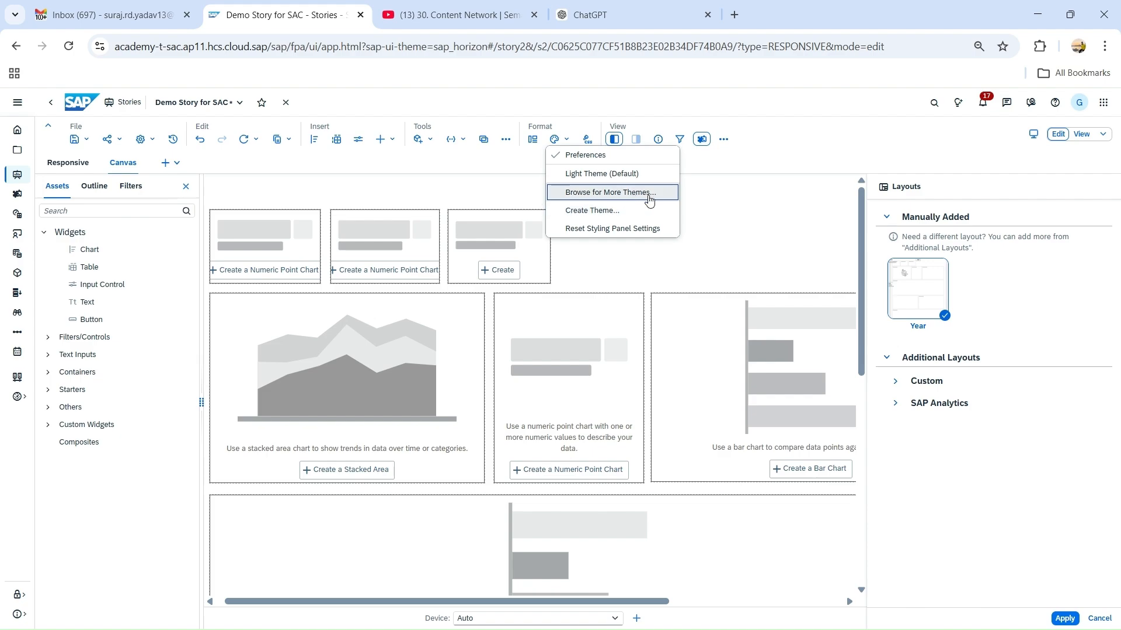
click(654, 233)
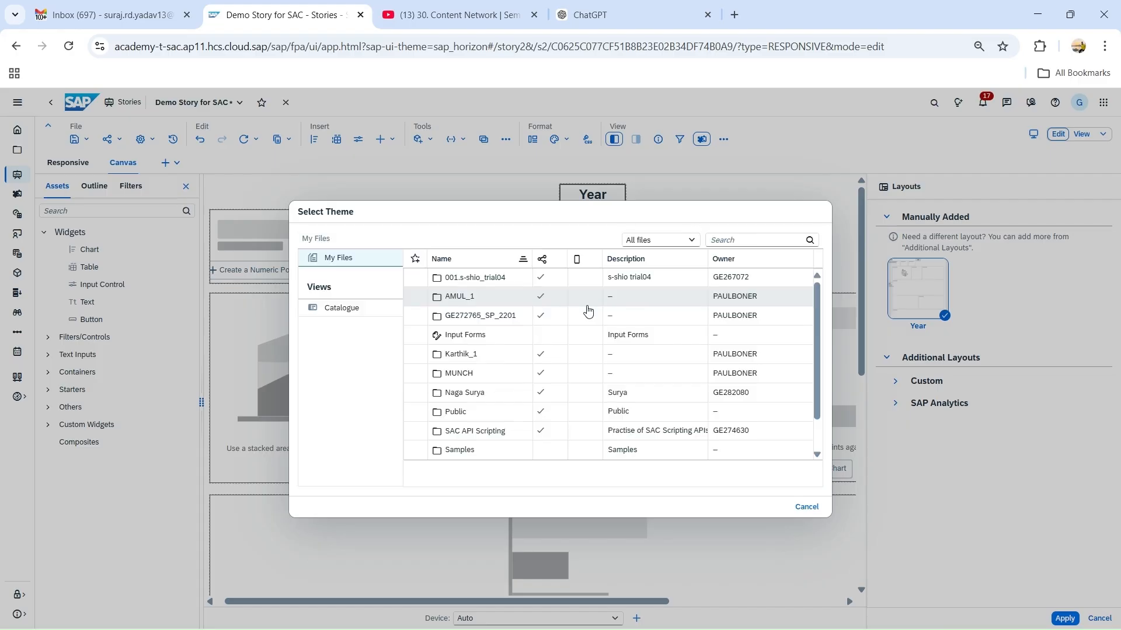
click(805, 507)
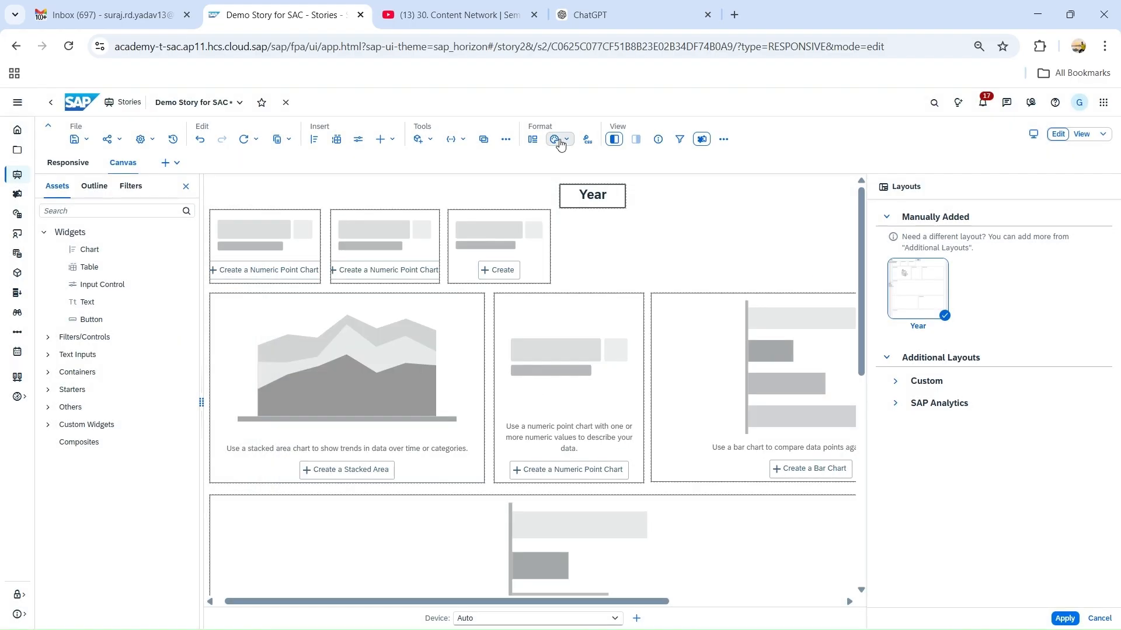
- Open the Story CSS editor, read through the Account Input Control class reference, and close the layout selection
click(586, 141)
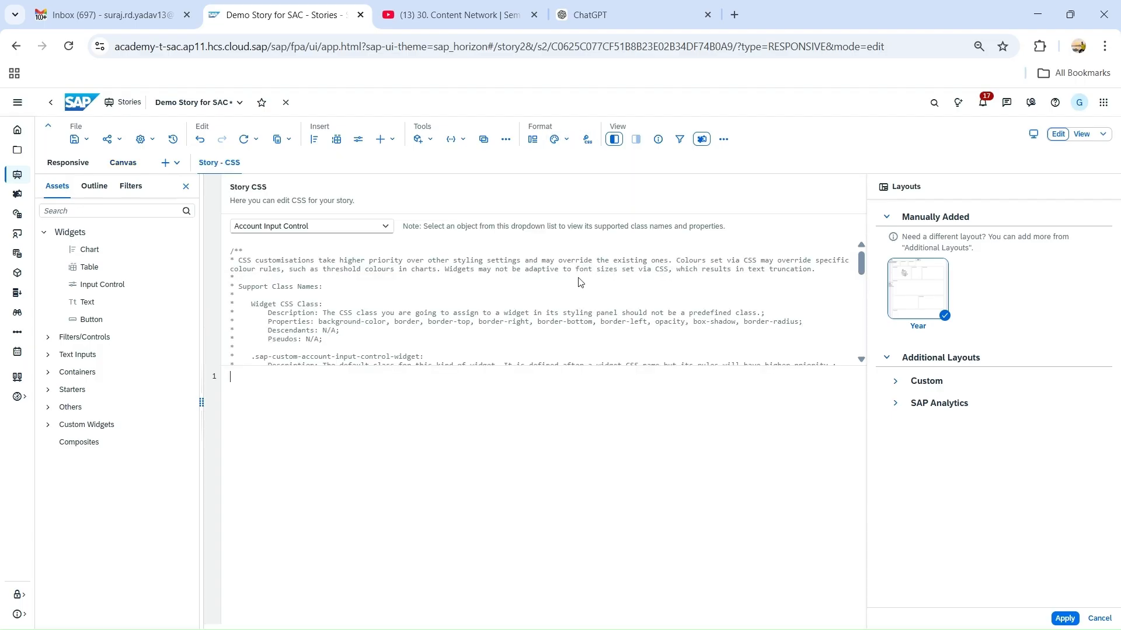
scroll(580, 286, down, 10)
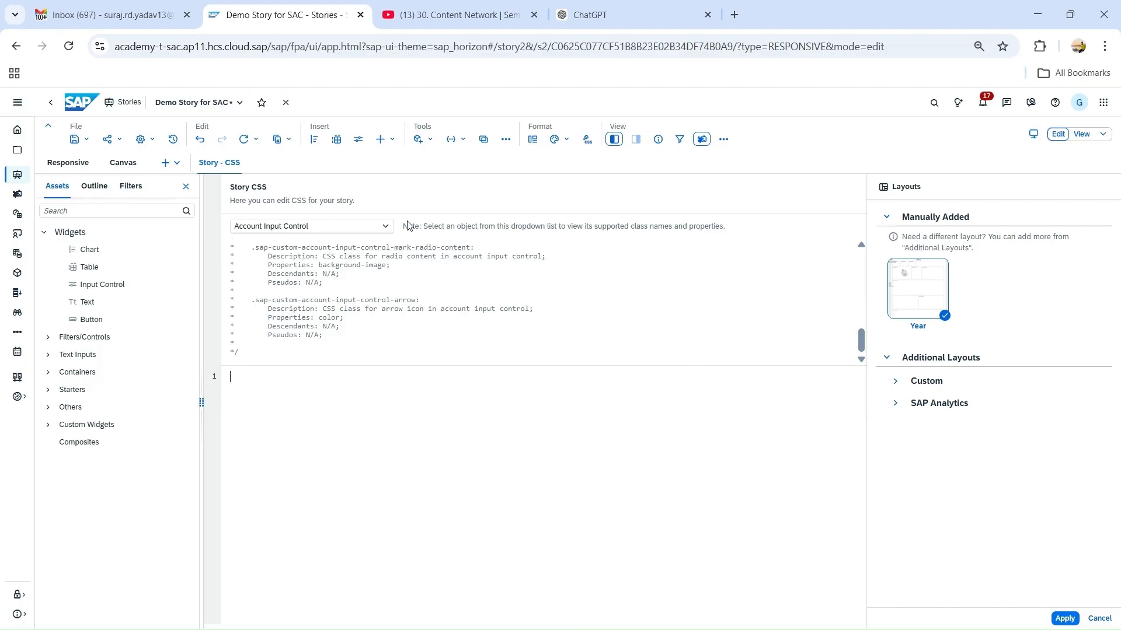
click(615, 140)
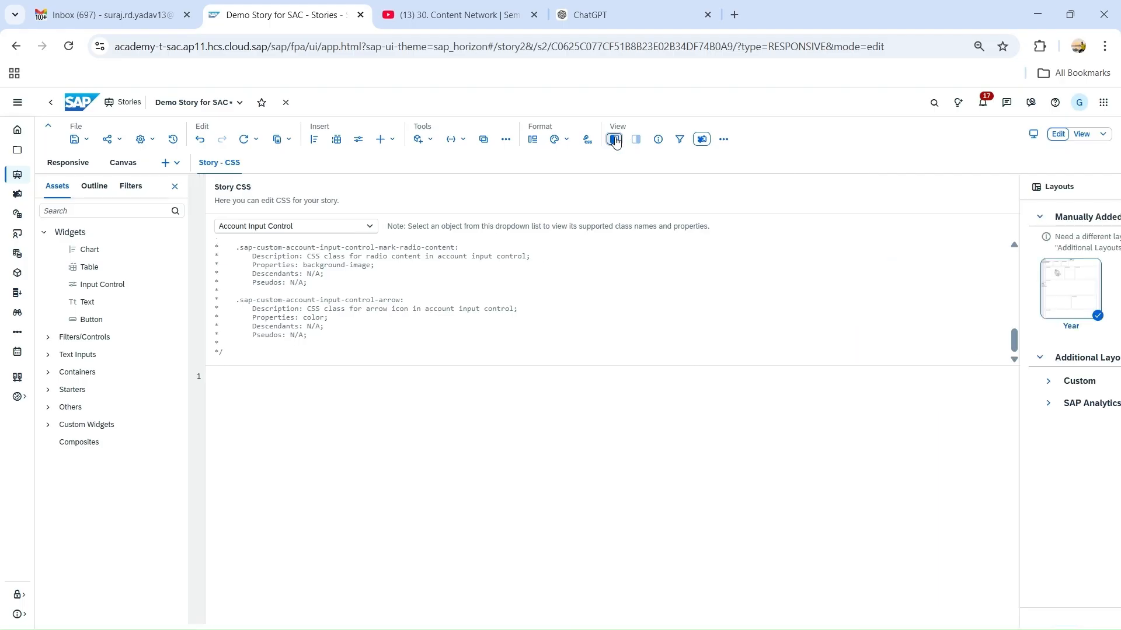
click(614, 140)
click(607, 137)
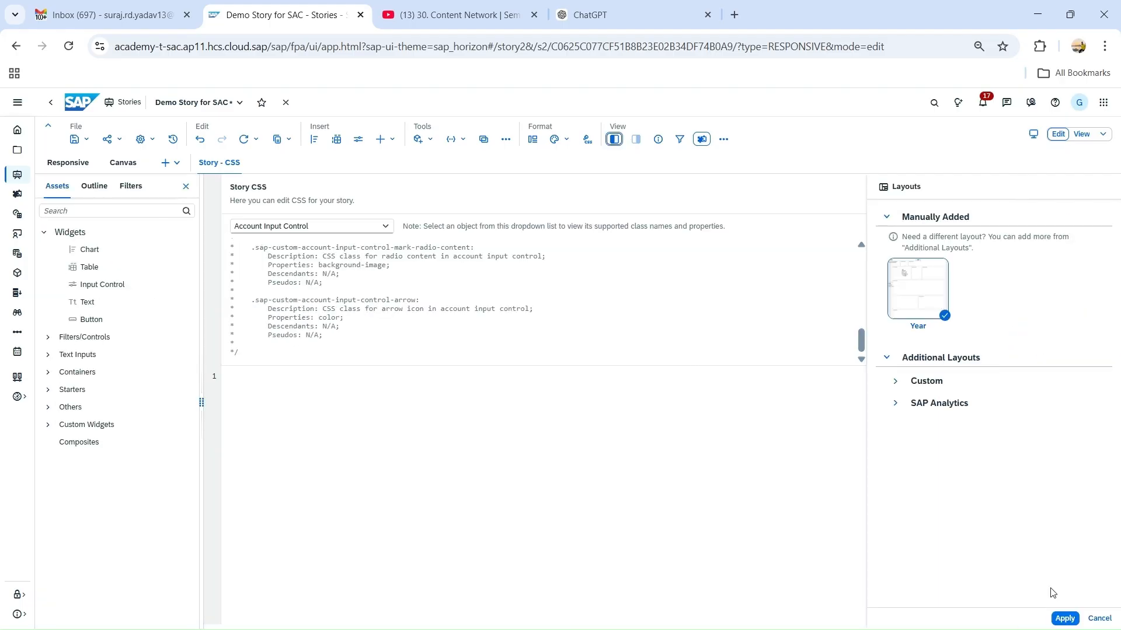
click(1098, 619)
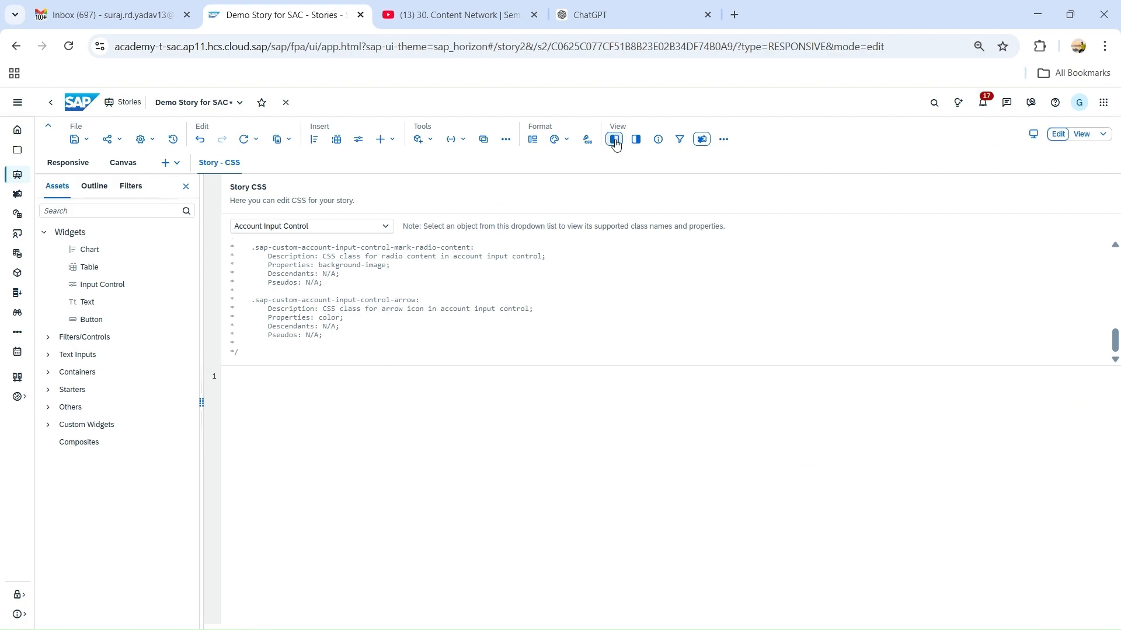
- Switch to the Responsive page, hiding the left side panel and showing it again
click(615, 140)
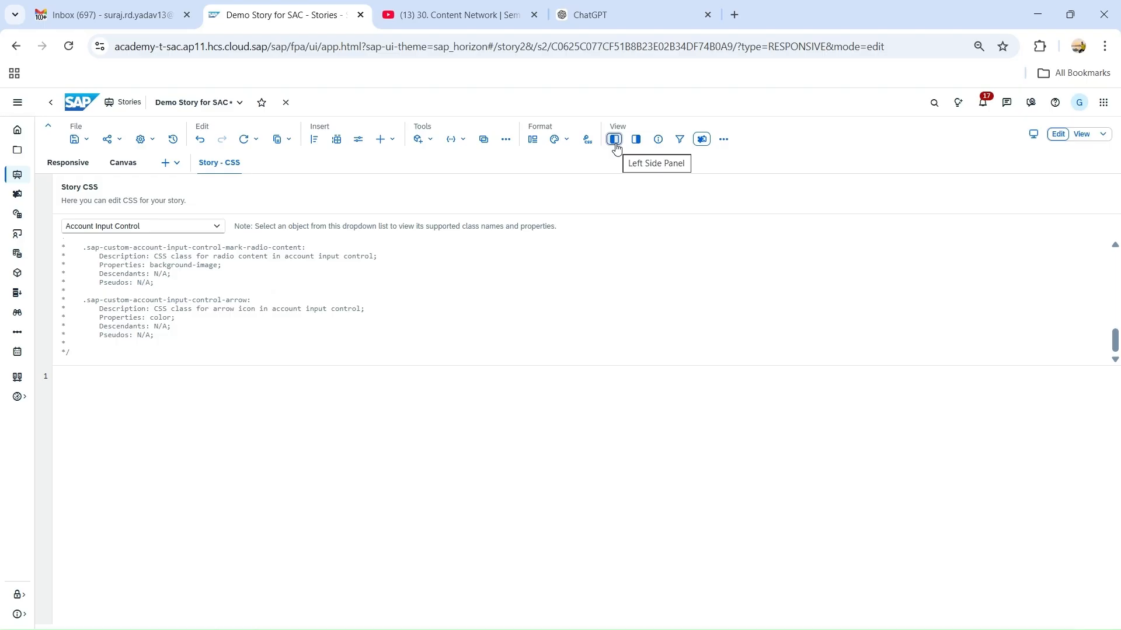
click(68, 163)
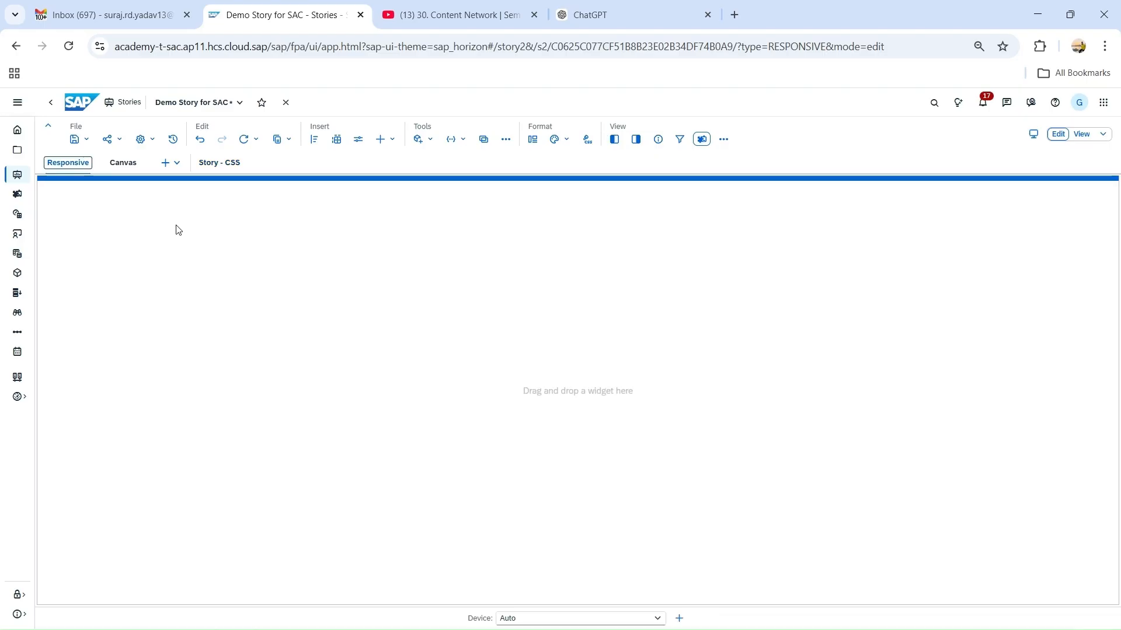
click(612, 140)
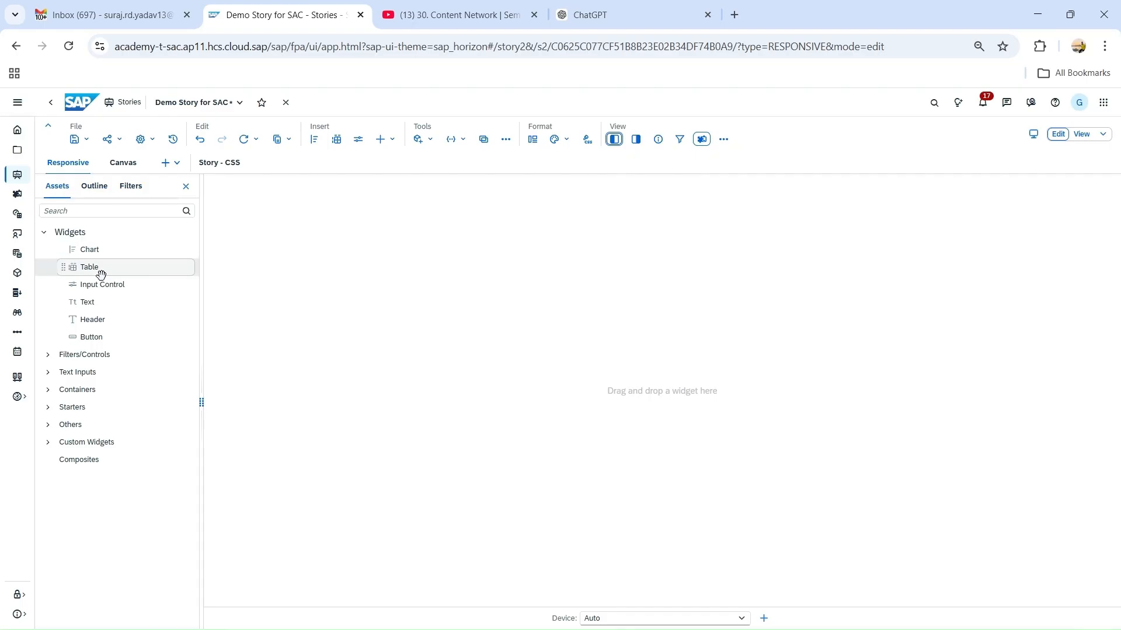
- Examine the Responsive page's available widgets under Filters/Controls, Text Inputs, Containers and Starters
click(52, 358)
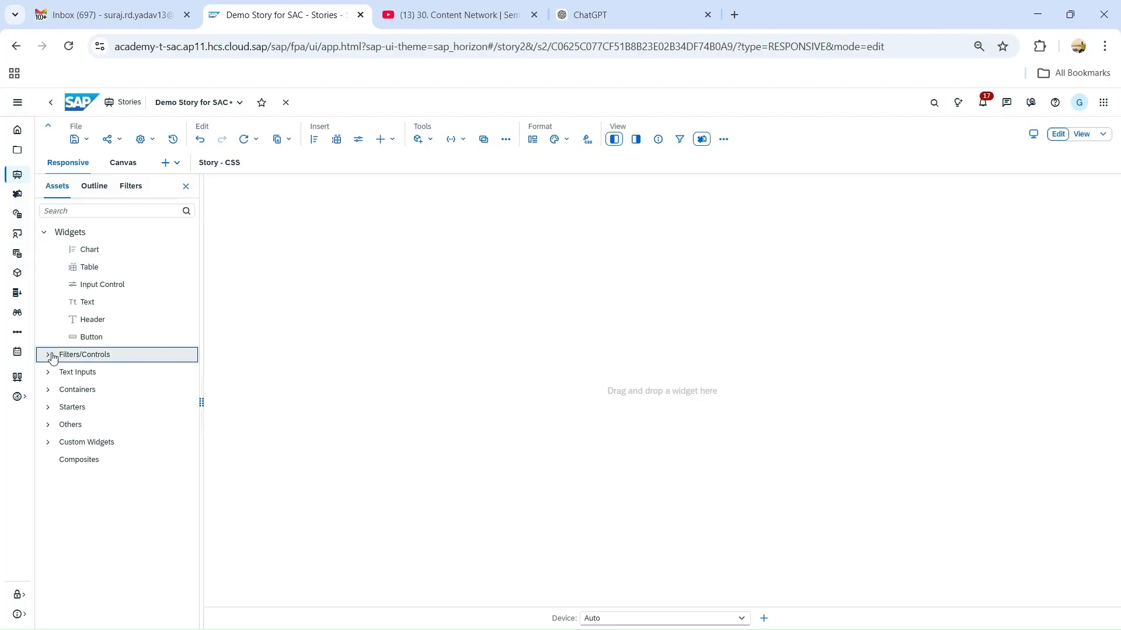
click(48, 357)
click(49, 357)
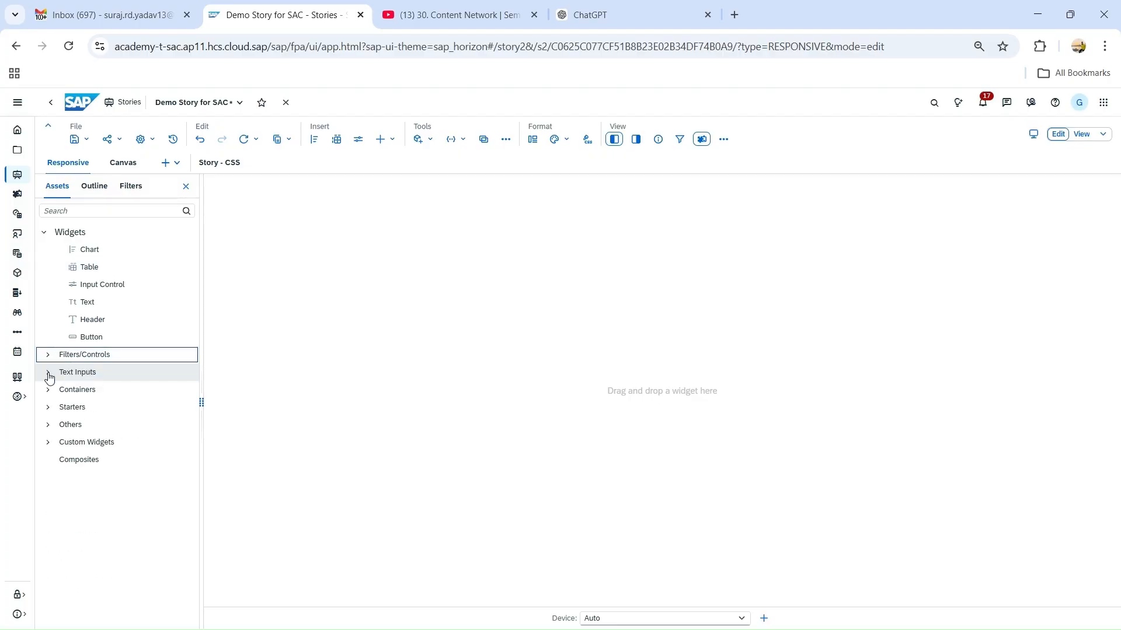
click(48, 373)
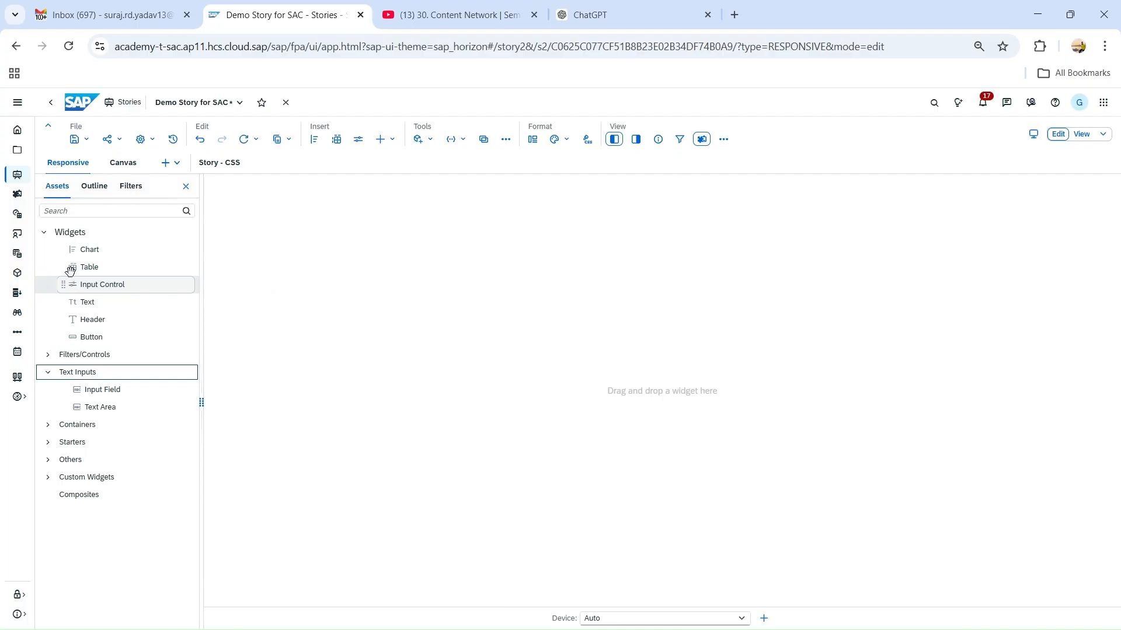
click(49, 356)
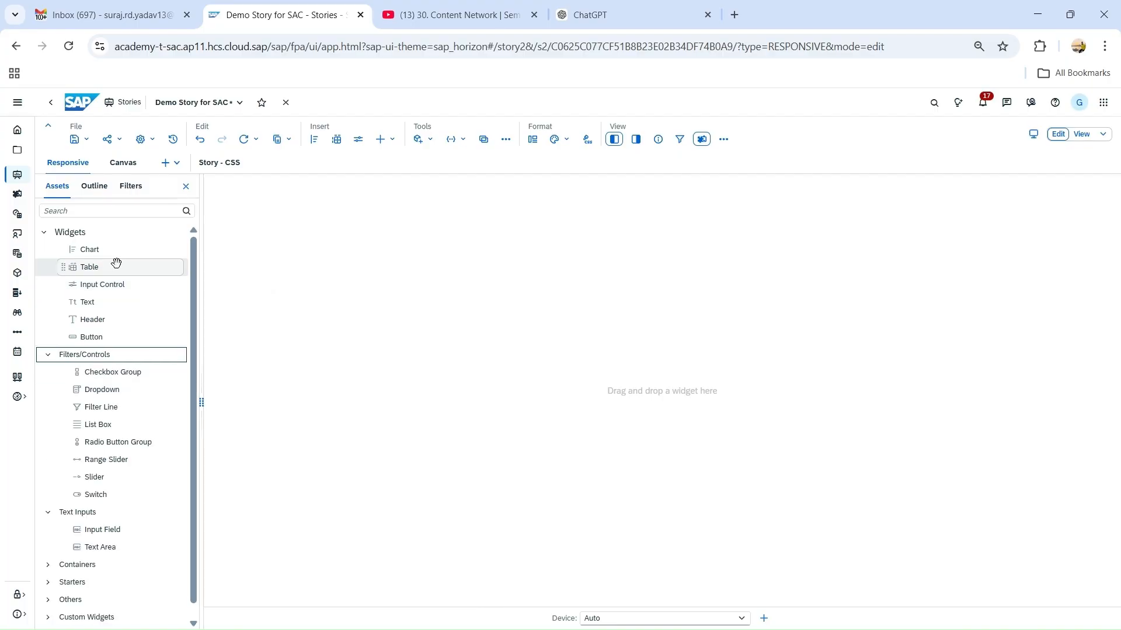
scroll(167, 564, down, 1)
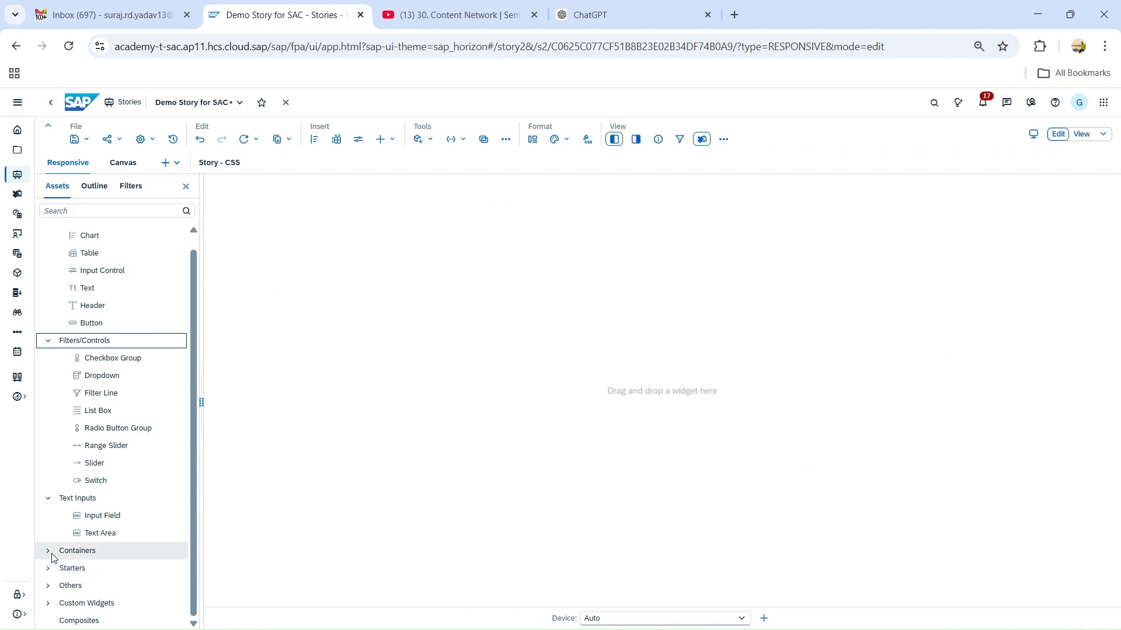
click(51, 553)
scroll(49, 569, down, 2)
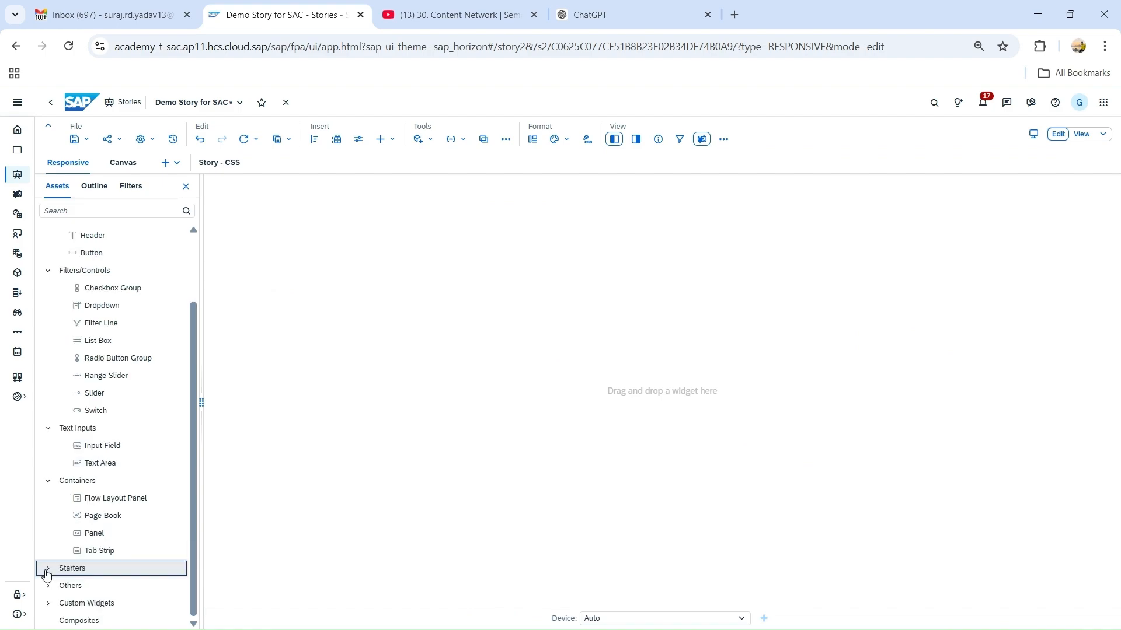
click(47, 570)
click(479, 241)
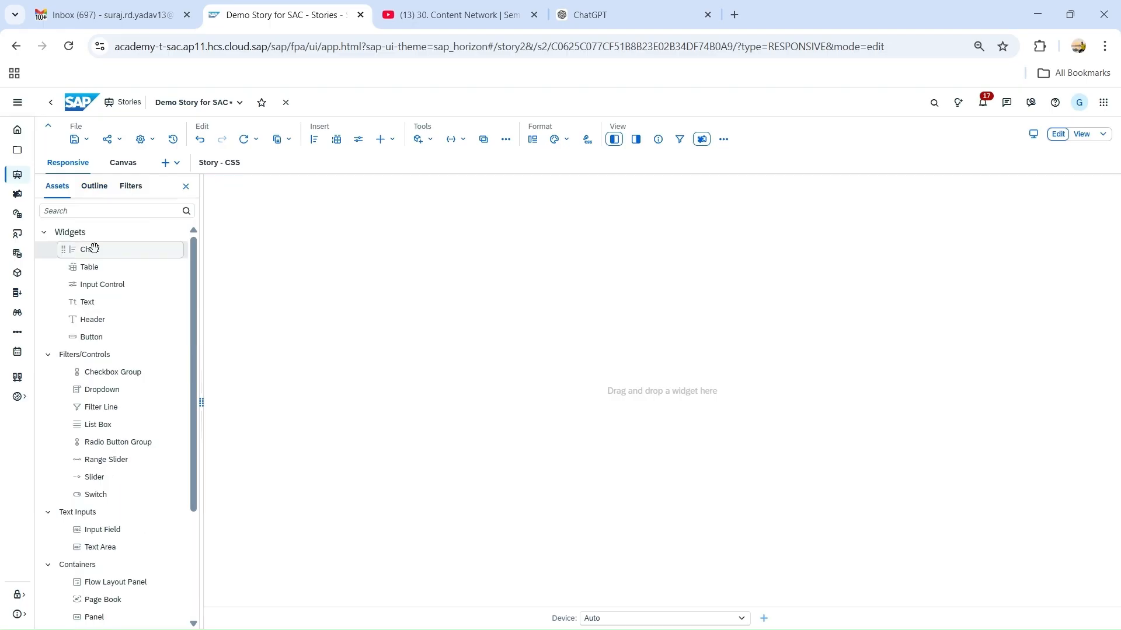
- Add a chart to the Responsive page, using the FACT_RETAIL_FINANCE_MONTHLY model from the starred public folder as its data source
drag(94, 248, 261, 215)
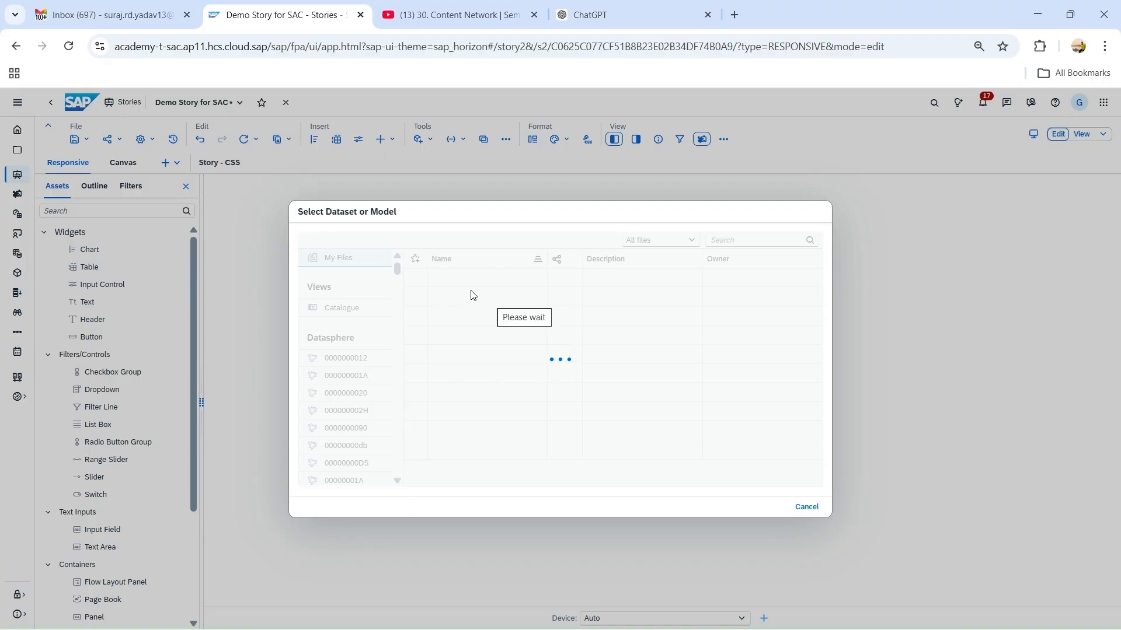
click(468, 395)
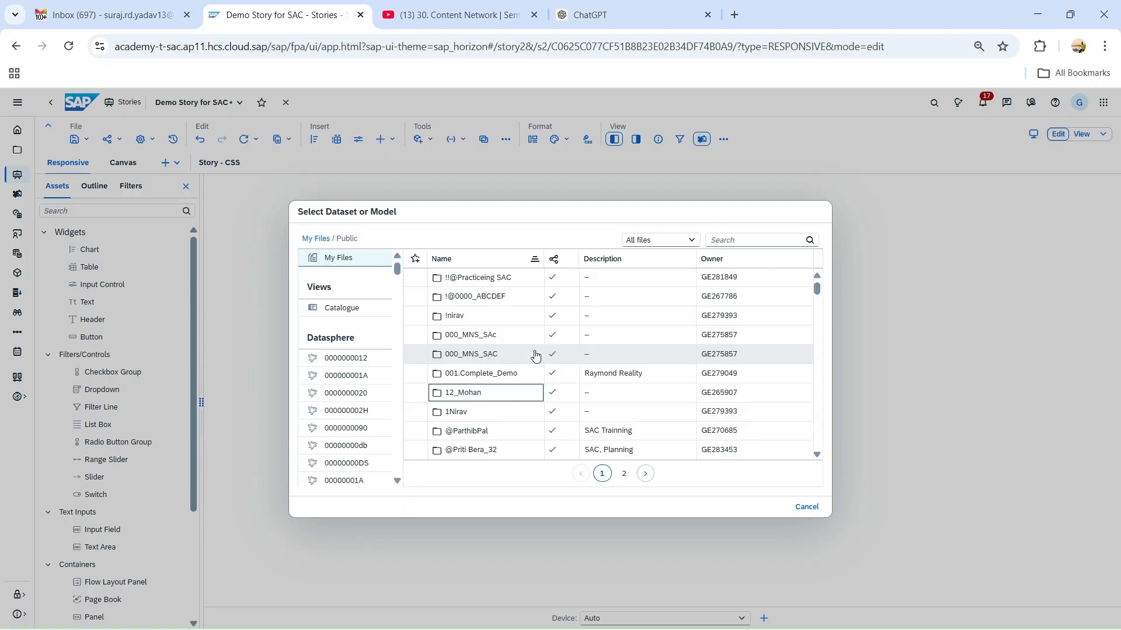
scroll(502, 450, down, 15)
scroll(479, 386, down, 3)
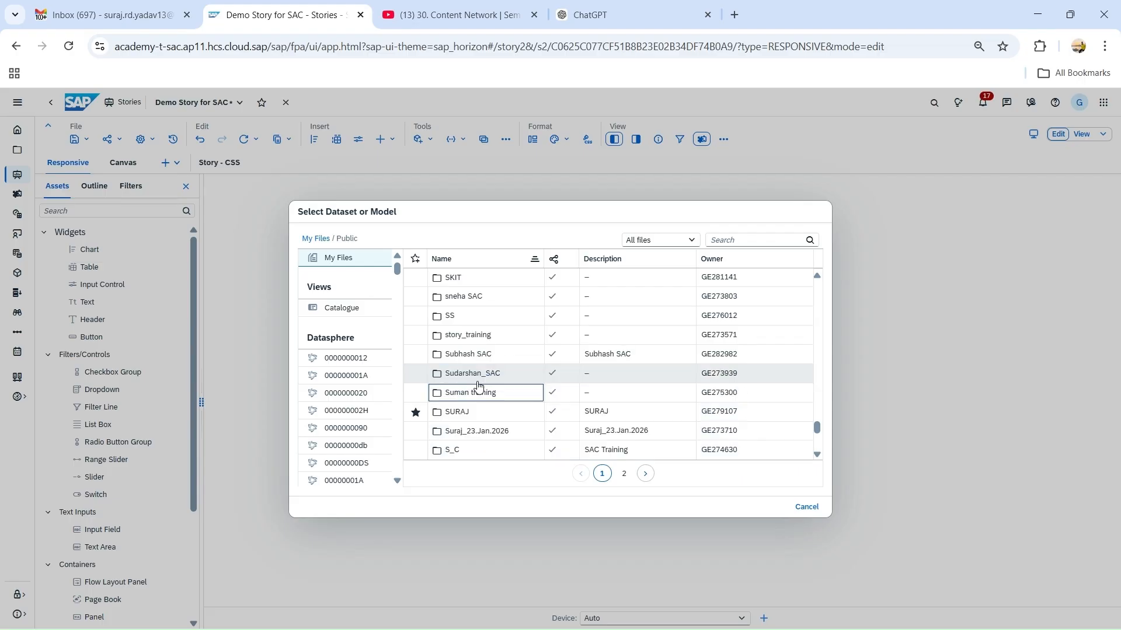
click(467, 413)
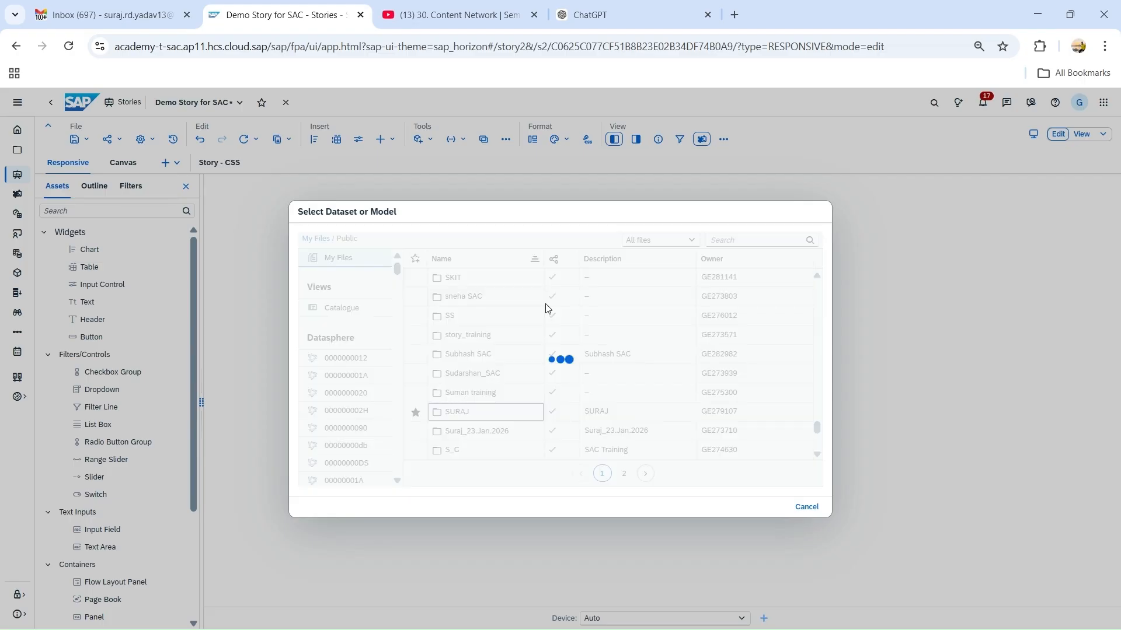
click(492, 278)
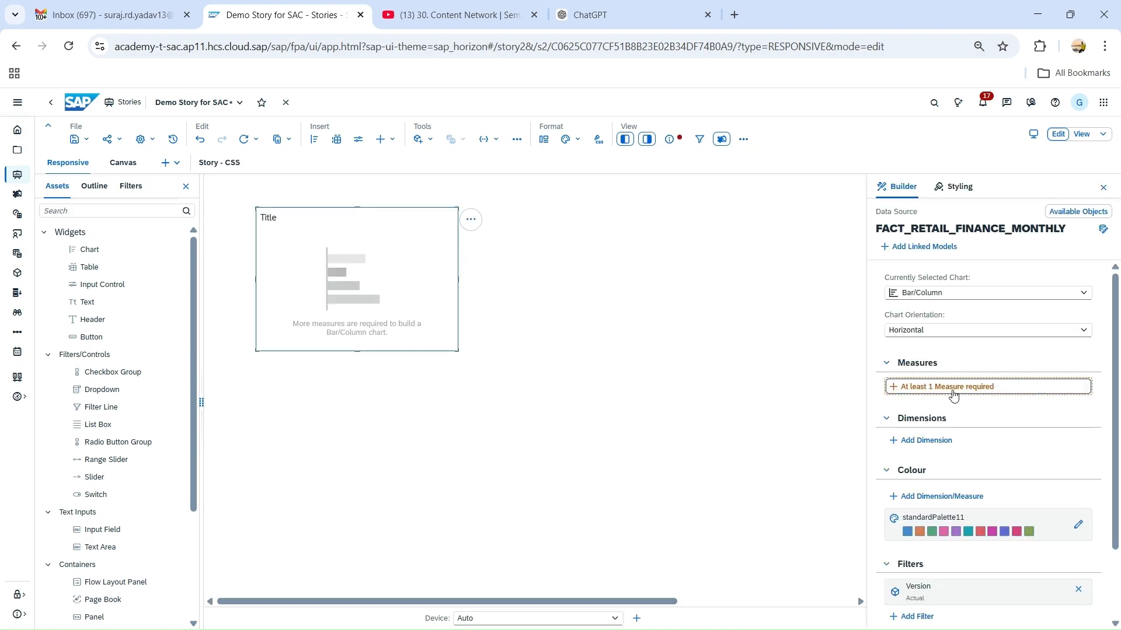
- Give the new chart the Gross_Sales measure and change its chart type to Numeric Point
click(953, 395)
click(903, 385)
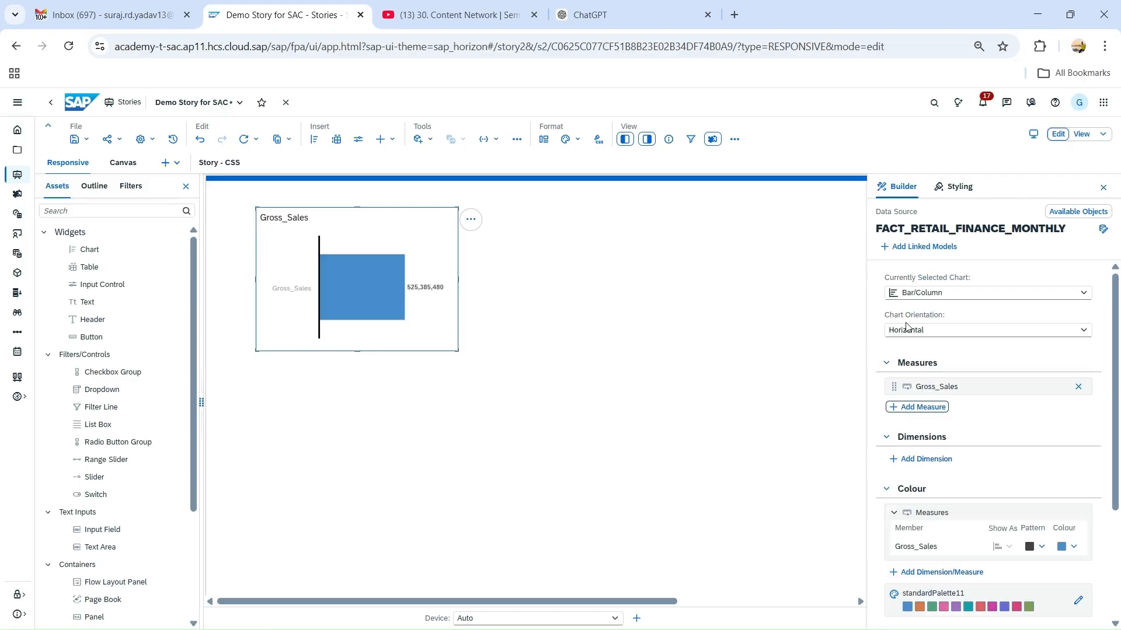
click(922, 293)
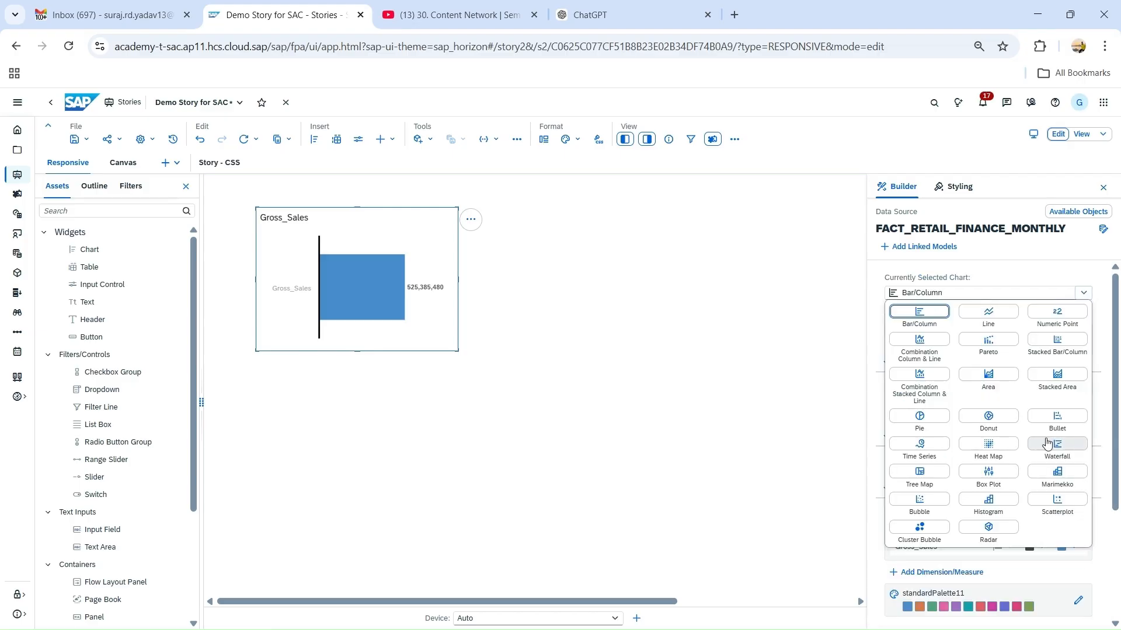
key(Return)
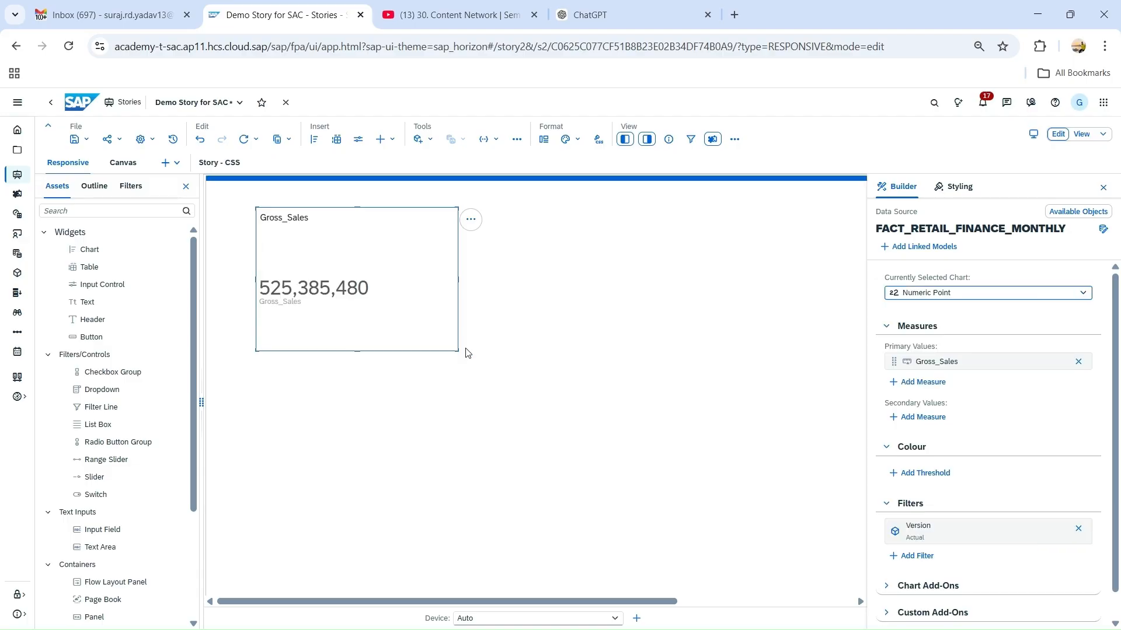
- Set the Gross_Sales chart's number format scale to Auto-formatted for all measures
click(959, 187)
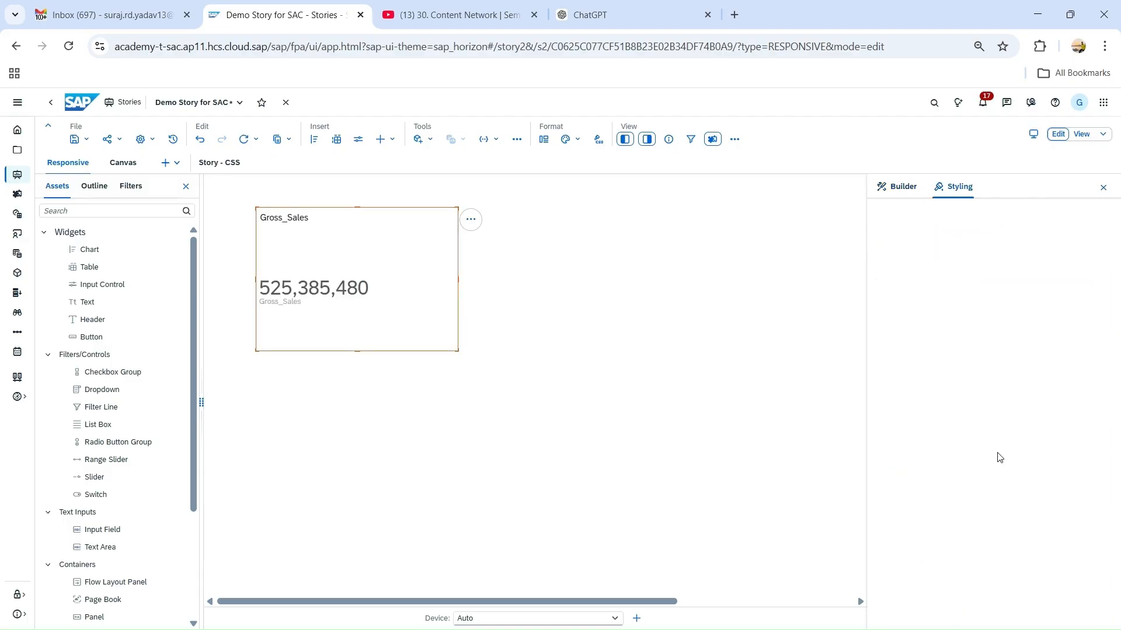
scroll(1000, 455, down, 10)
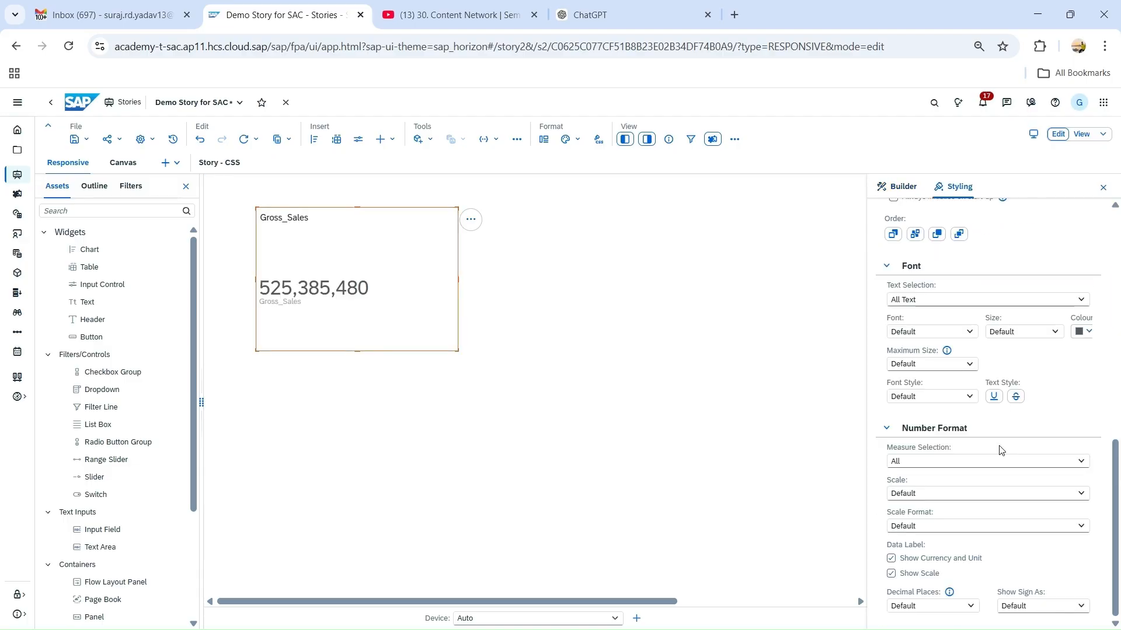
click(969, 462)
click(966, 493)
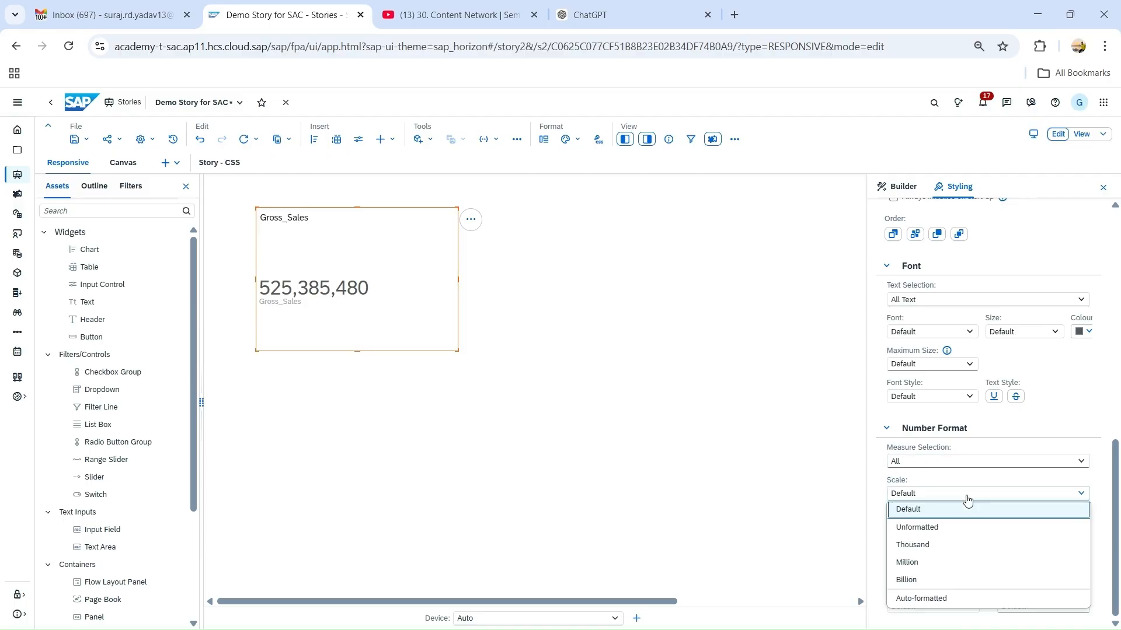
click(939, 598)
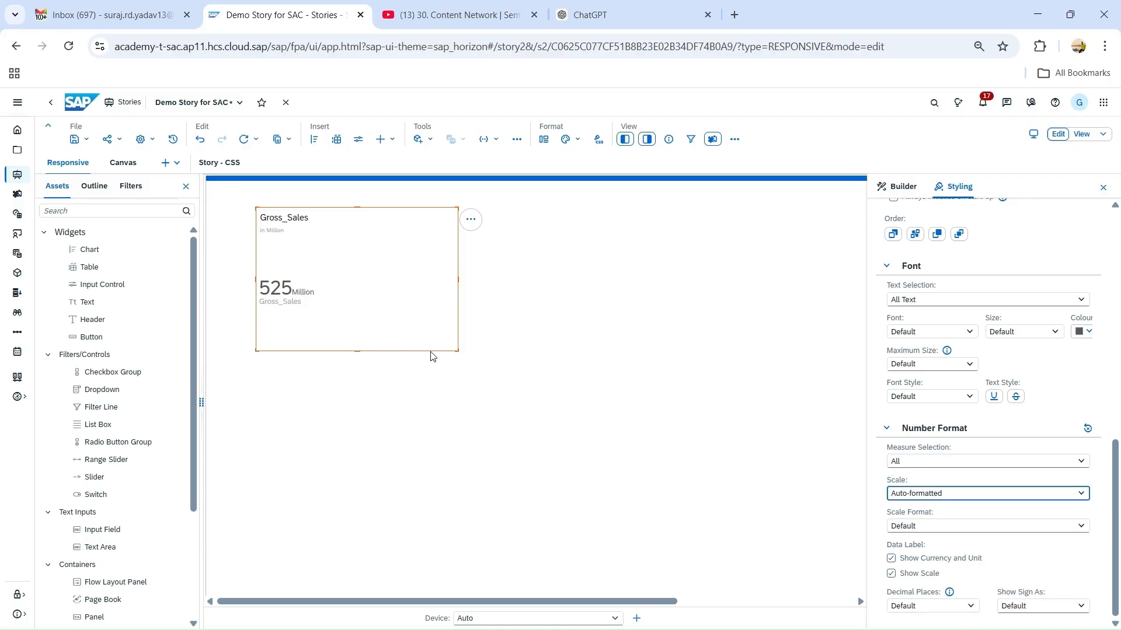
- Shrink the Gross_Sales chart to a compact tile about 5 grid units wide and 8 high
drag(458, 279, 407, 279)
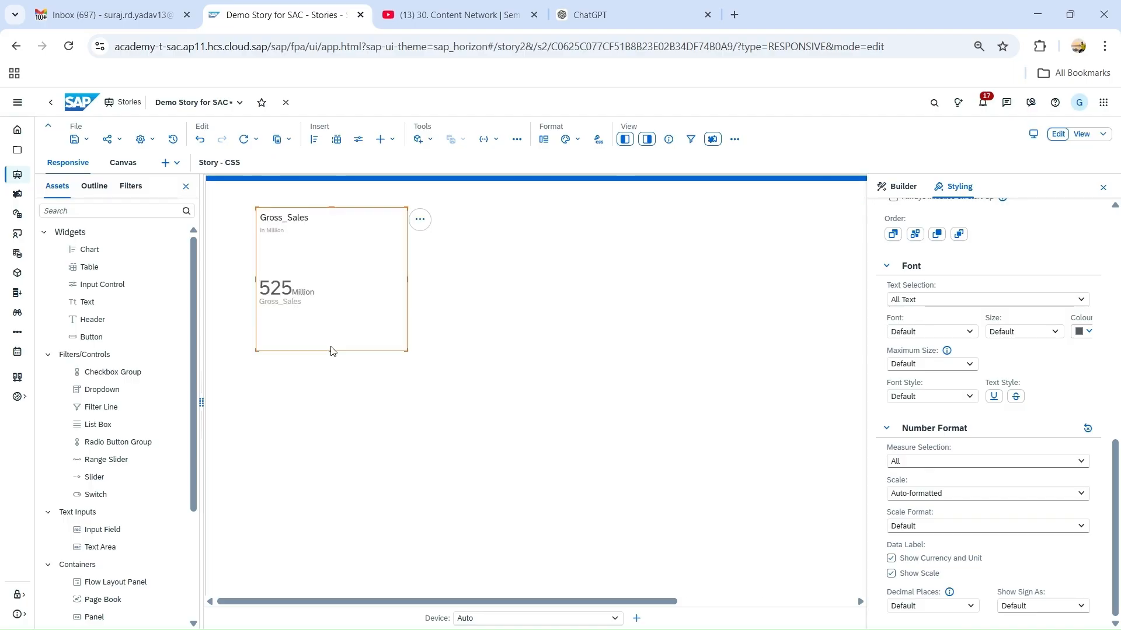
drag(331, 350, 330, 279)
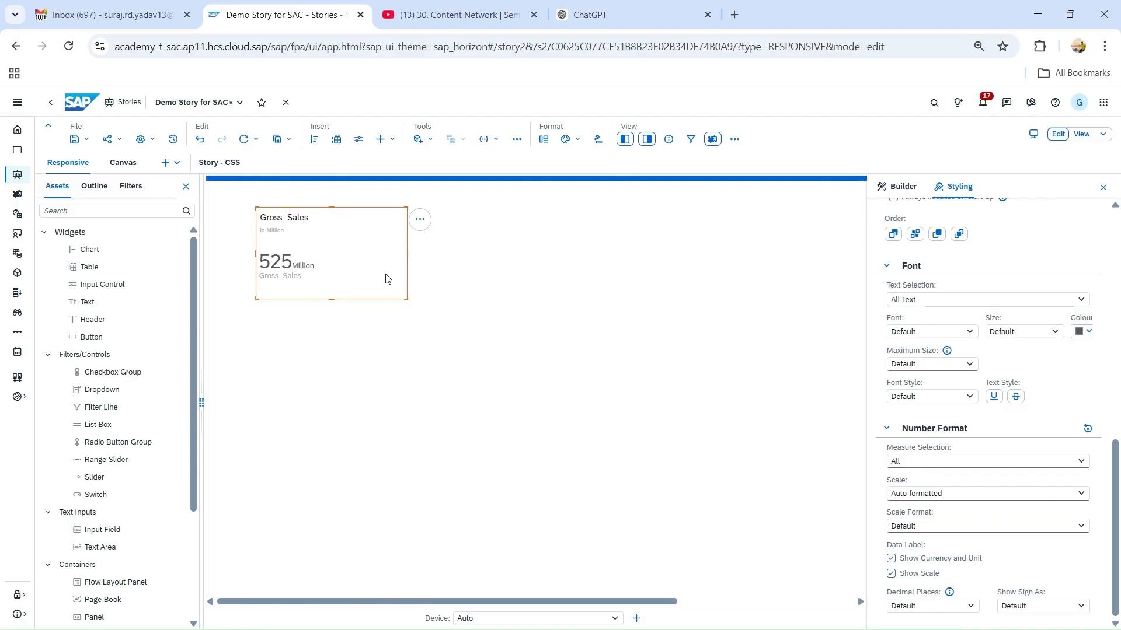
drag(407, 251, 368, 250)
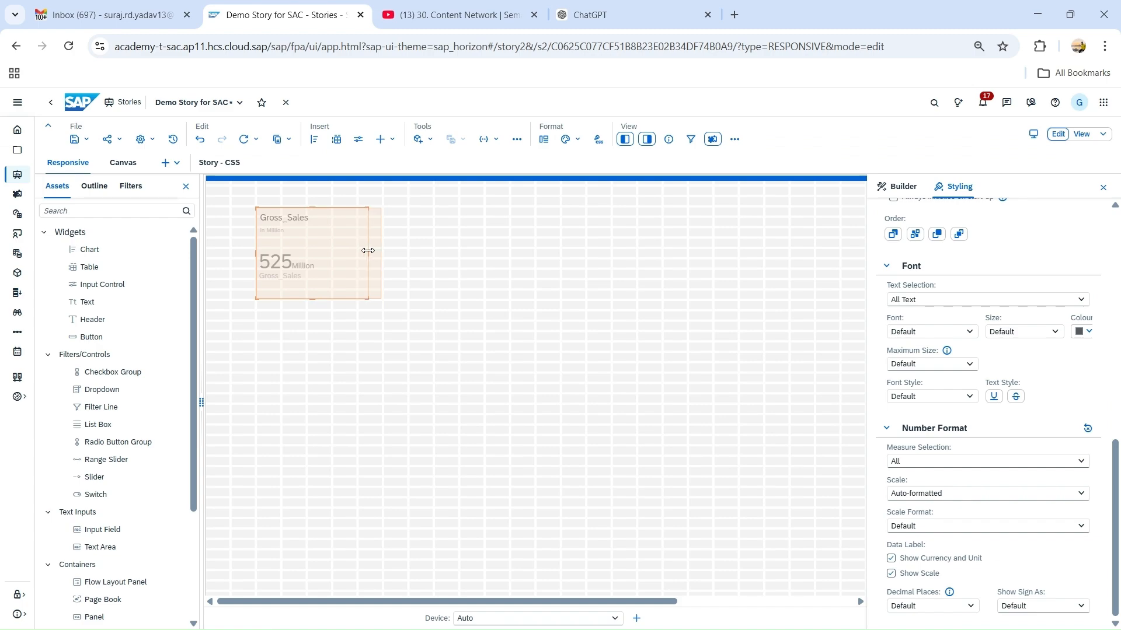
mouse_move(367, 251)
mouse_down()
mouse_move(381, 251)
mouse_move(361, 258)
mouse_move(377, 251)
mouse_up()
drag(317, 300, 316, 295)
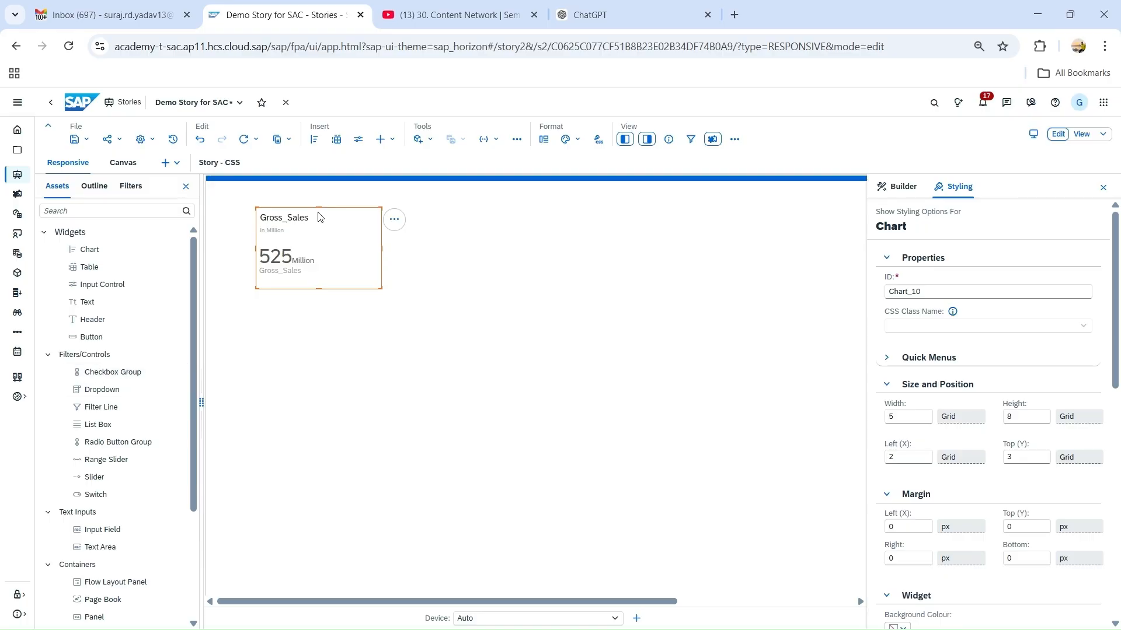
- Open the story outline and review the Global Settings, including the explanation of Global Default Class Name
click(93, 188)
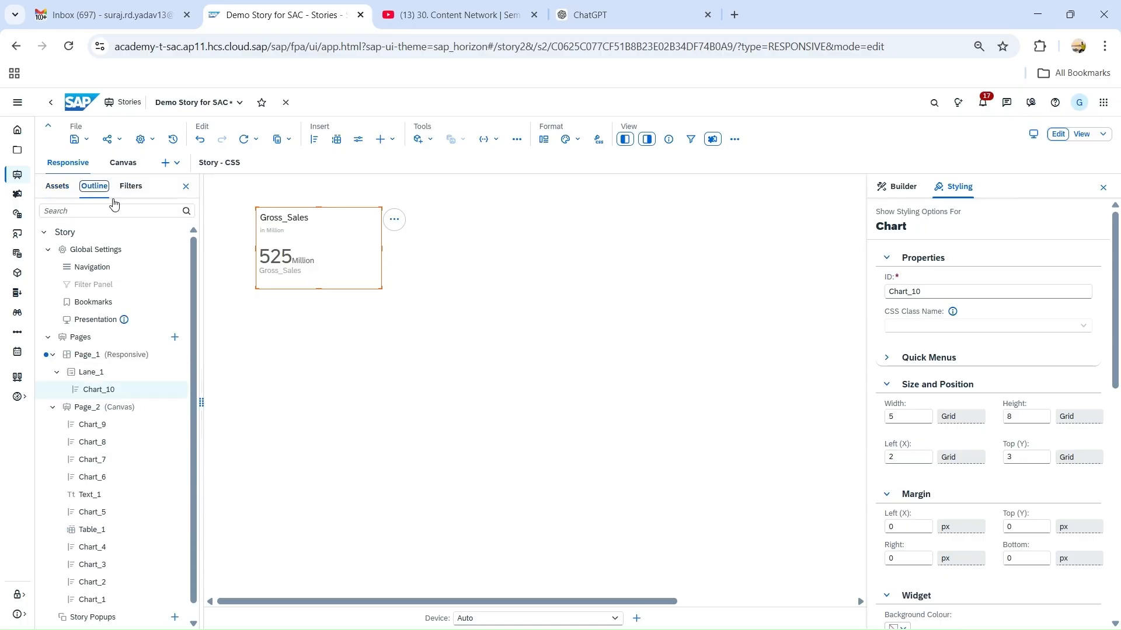
click(85, 251)
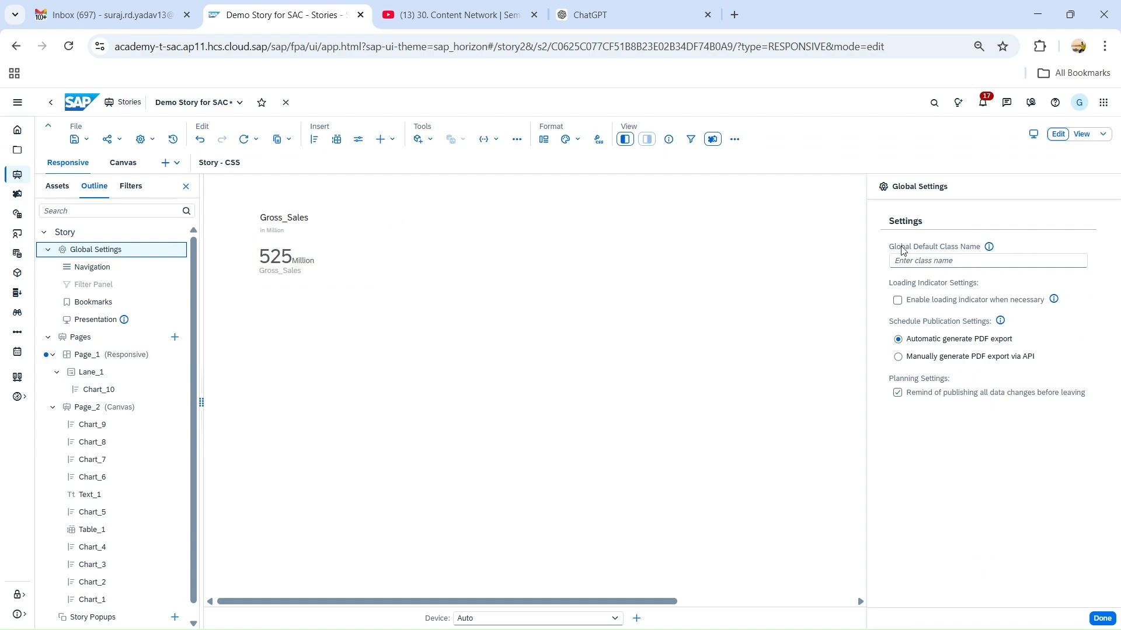
mouse_move(989, 246)
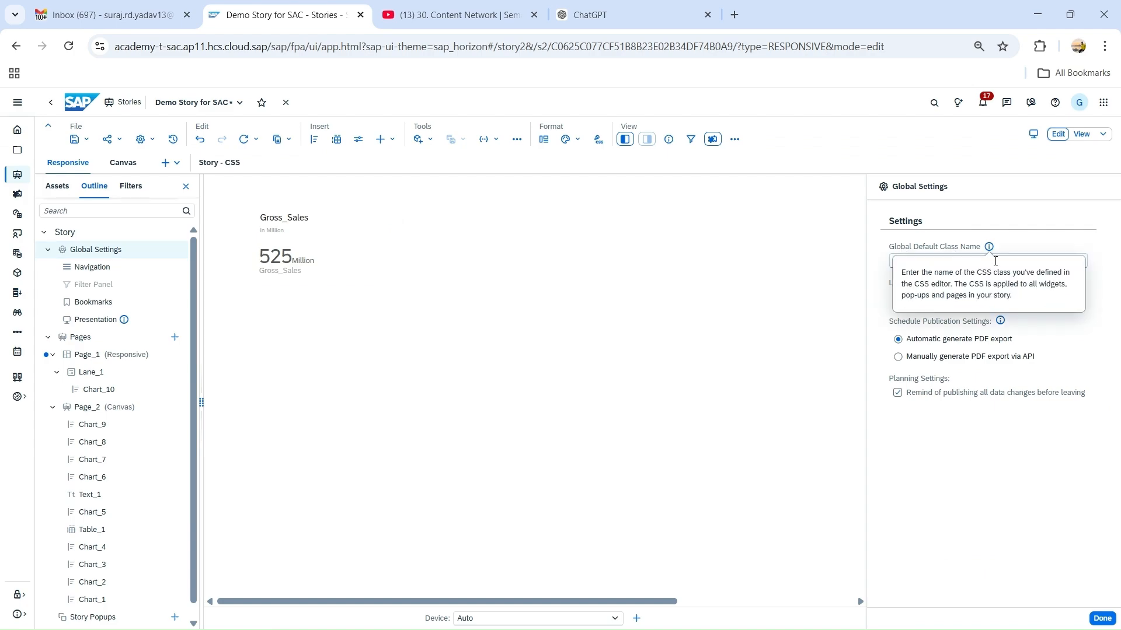
click(1068, 329)
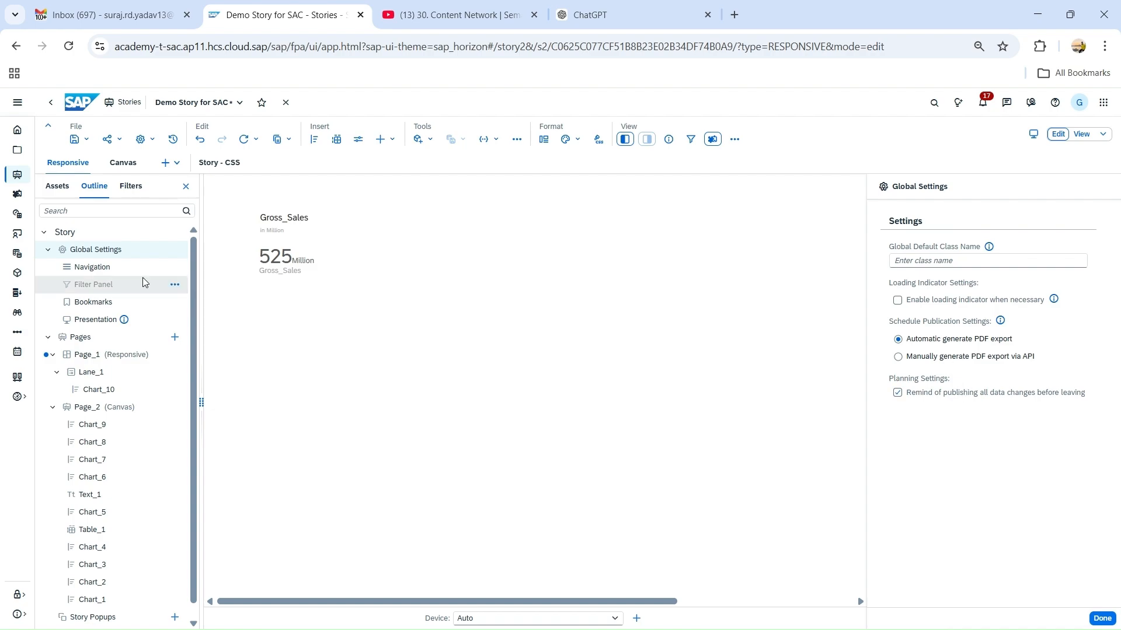
- In the Navigation settings, set the present-mode navigation panel to Collapsed and the default view mode to Present Mode
click(100, 270)
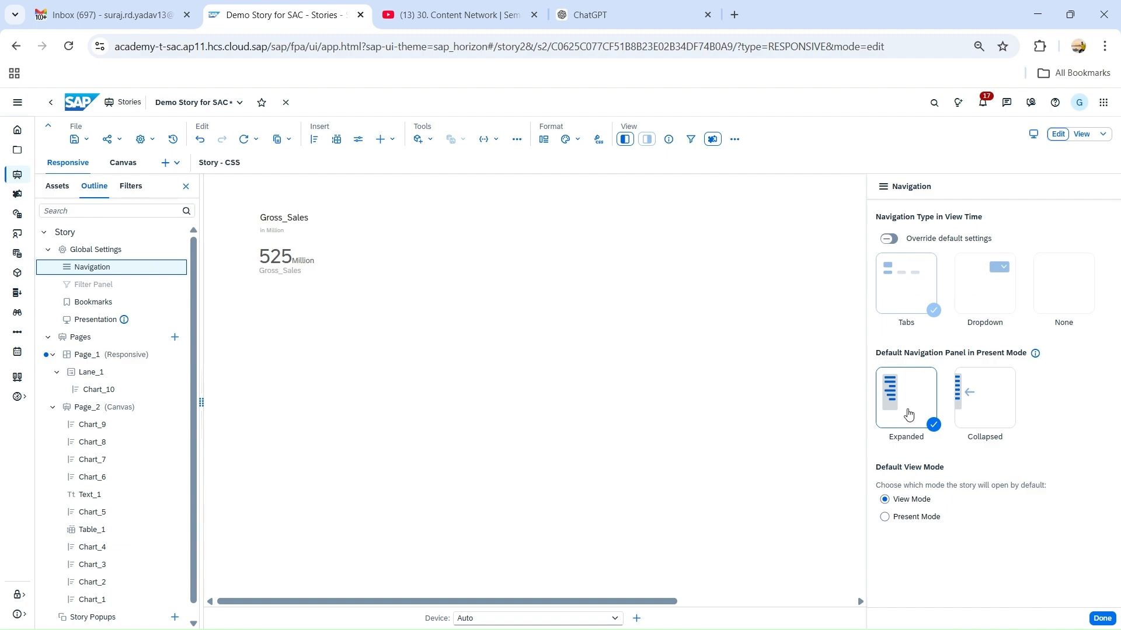
click(990, 408)
click(971, 405)
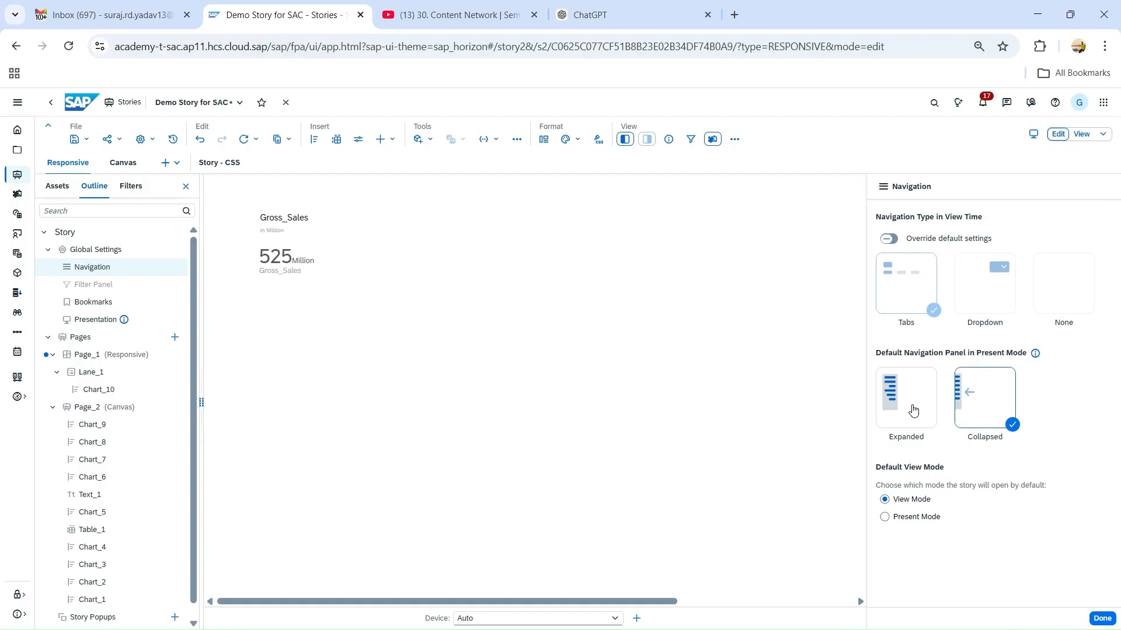
click(883, 518)
click(1034, 356)
click(1034, 354)
click(885, 517)
- Try overriding the view-time navigation type with Dropdown and None, and switch the override off again
click(890, 239)
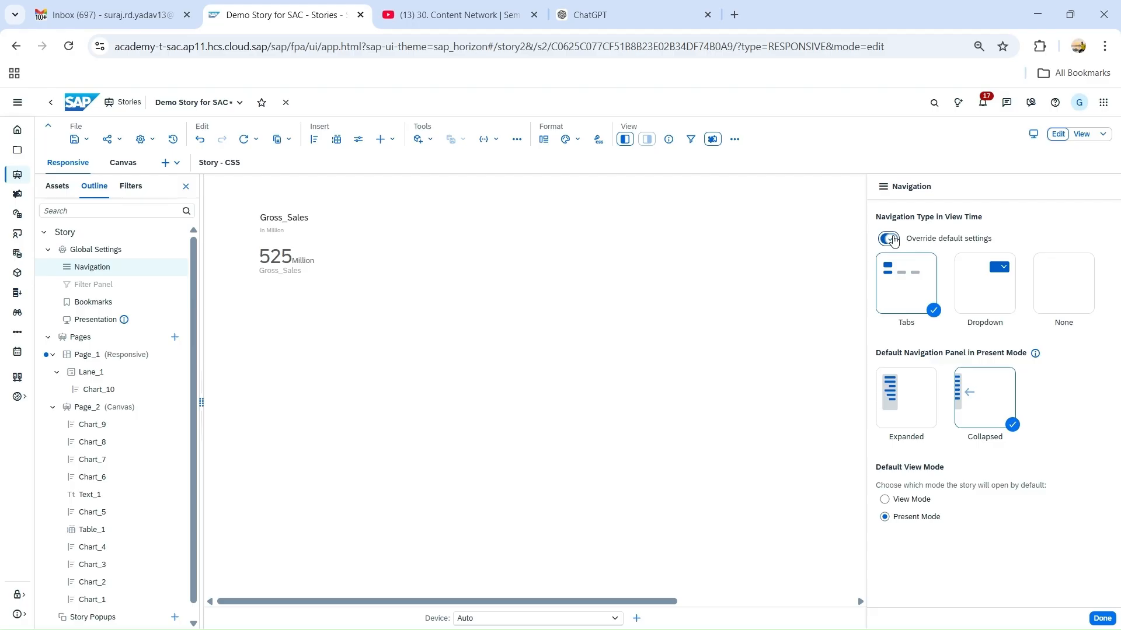
click(1002, 269)
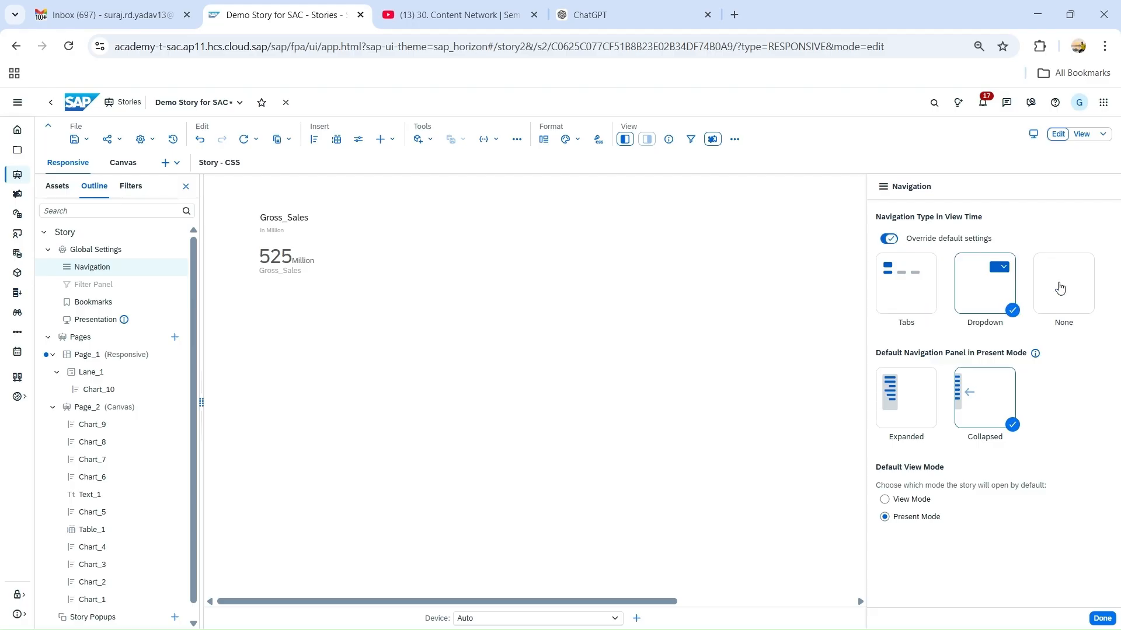
click(1060, 288)
click(889, 239)
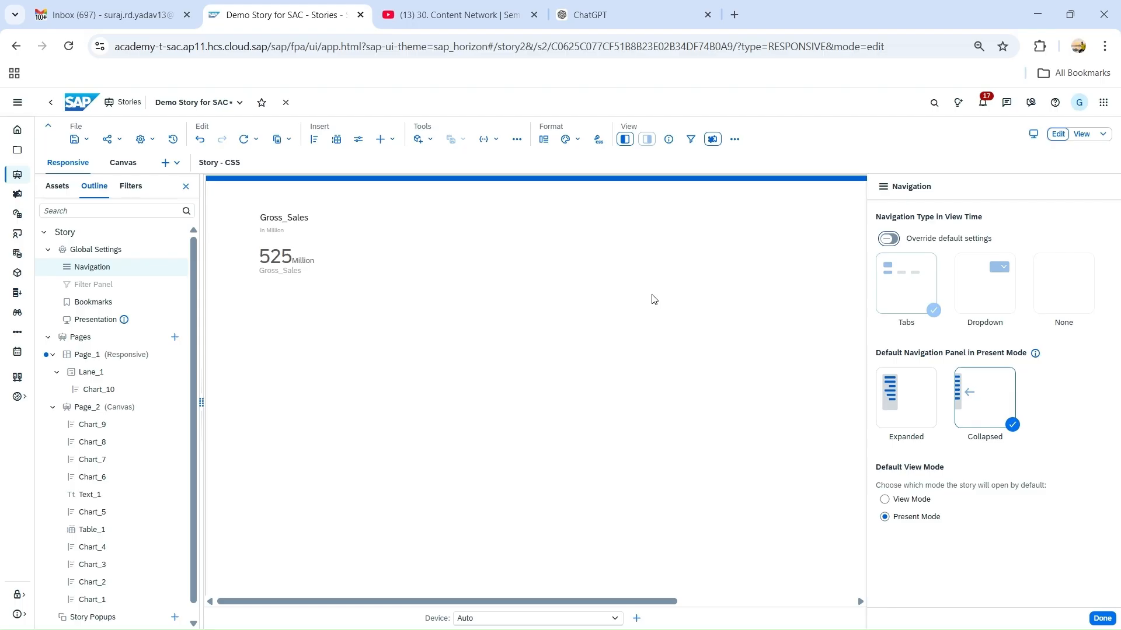
- Review the Filter Panel's default visibility options, show the story filters, and toggle the panel's Show "Add Filter" option
click(87, 286)
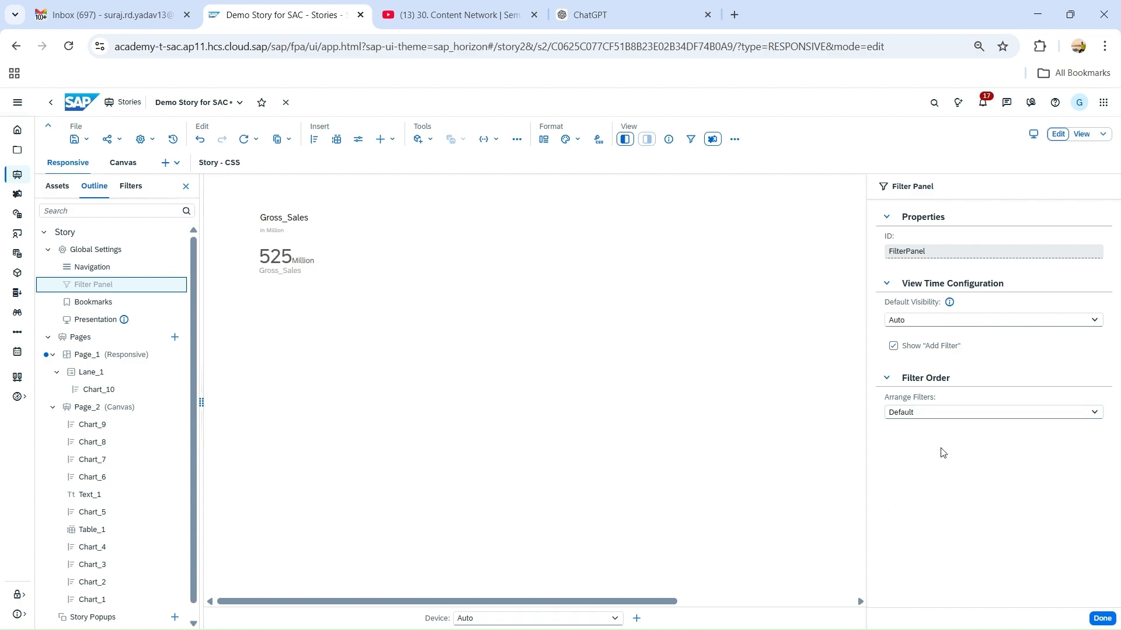
click(961, 325)
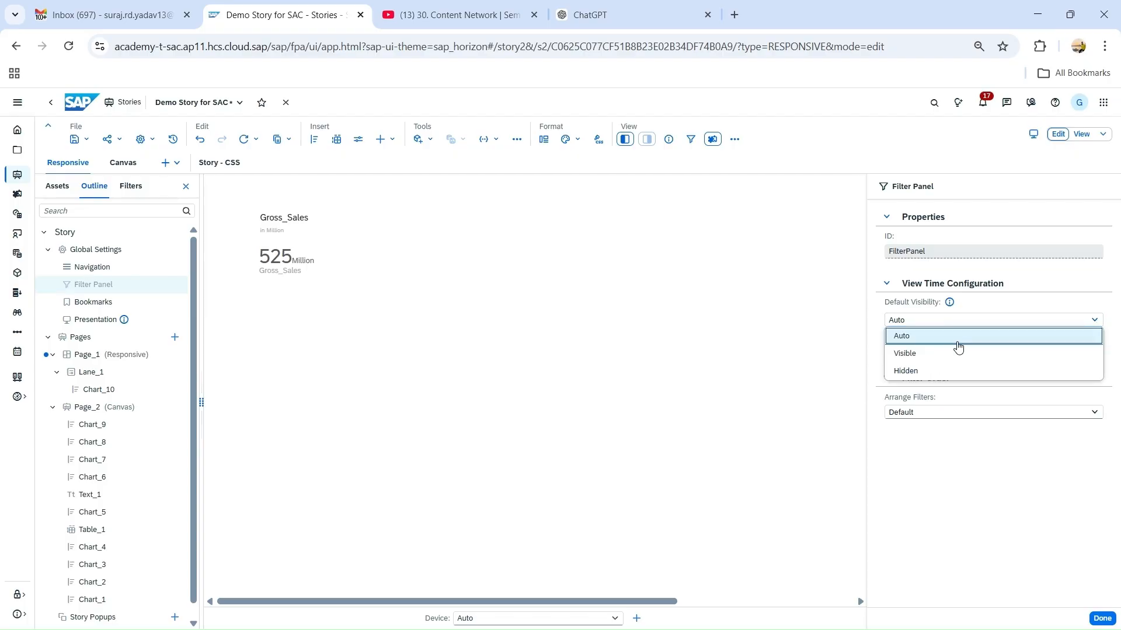
click(875, 314)
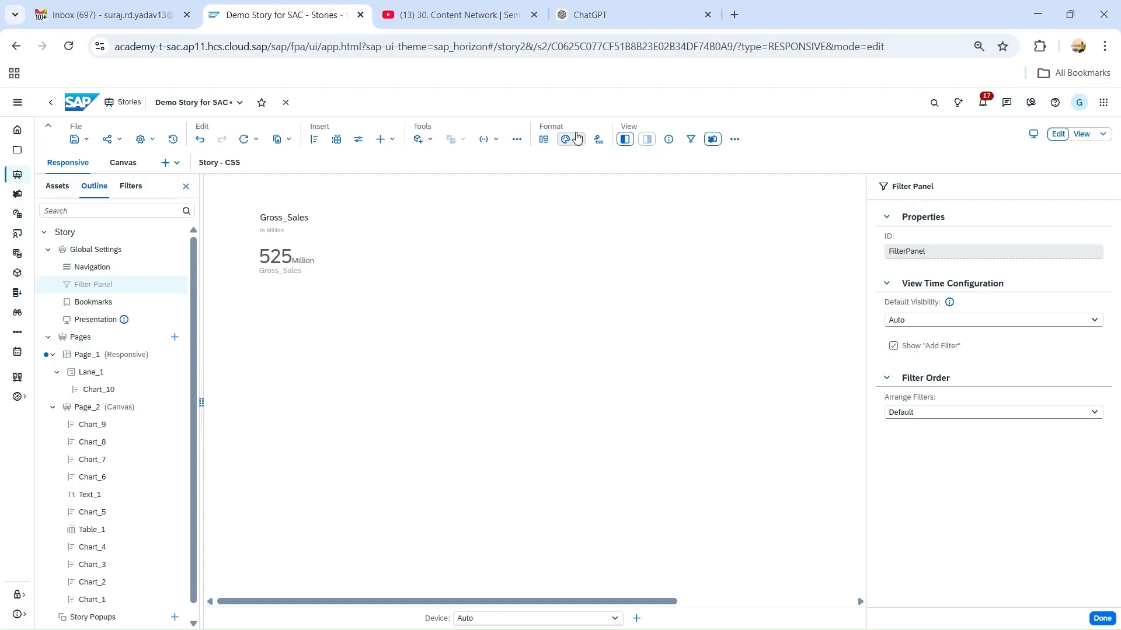
click(692, 140)
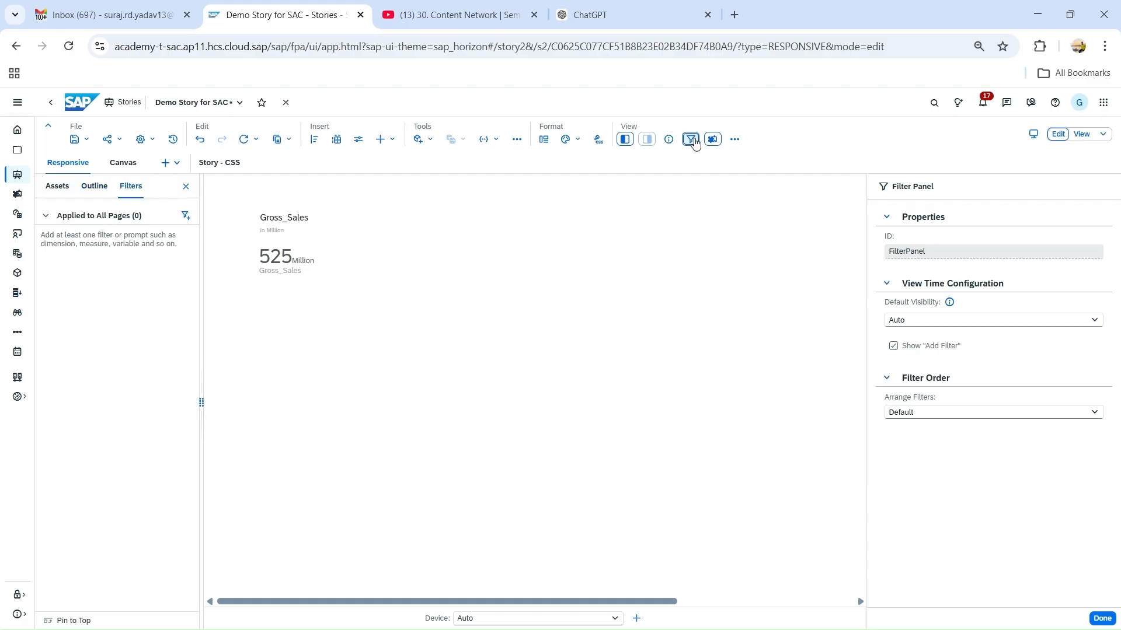
click(95, 186)
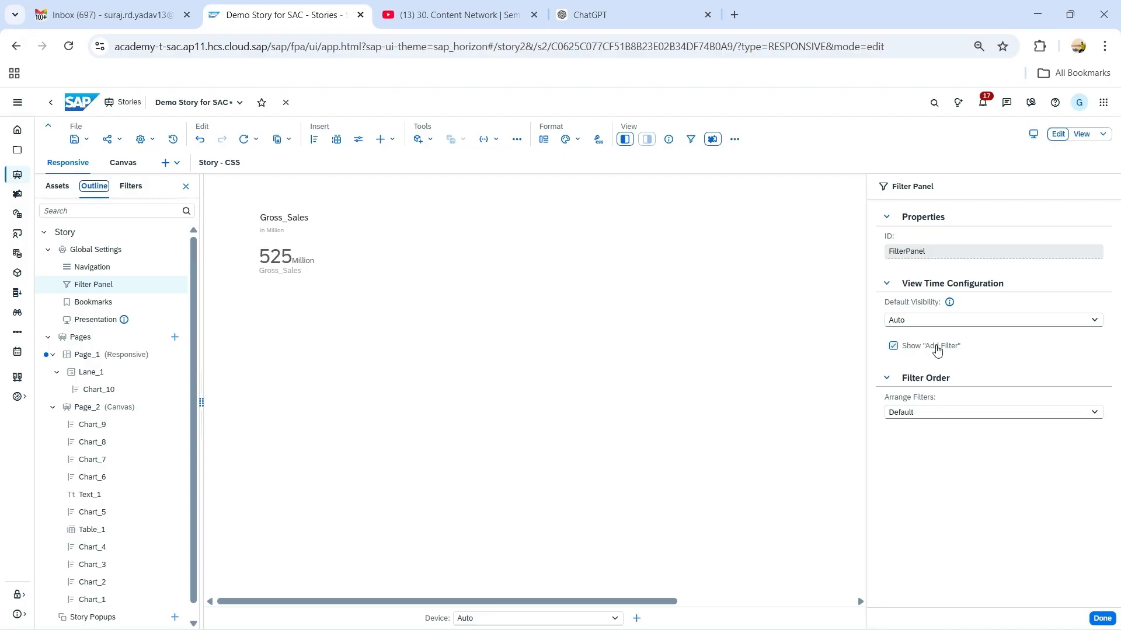
click(893, 347)
- Review the Bookmarks properties and the Presentation Settings, closing the presentation dialog without saving
click(96, 303)
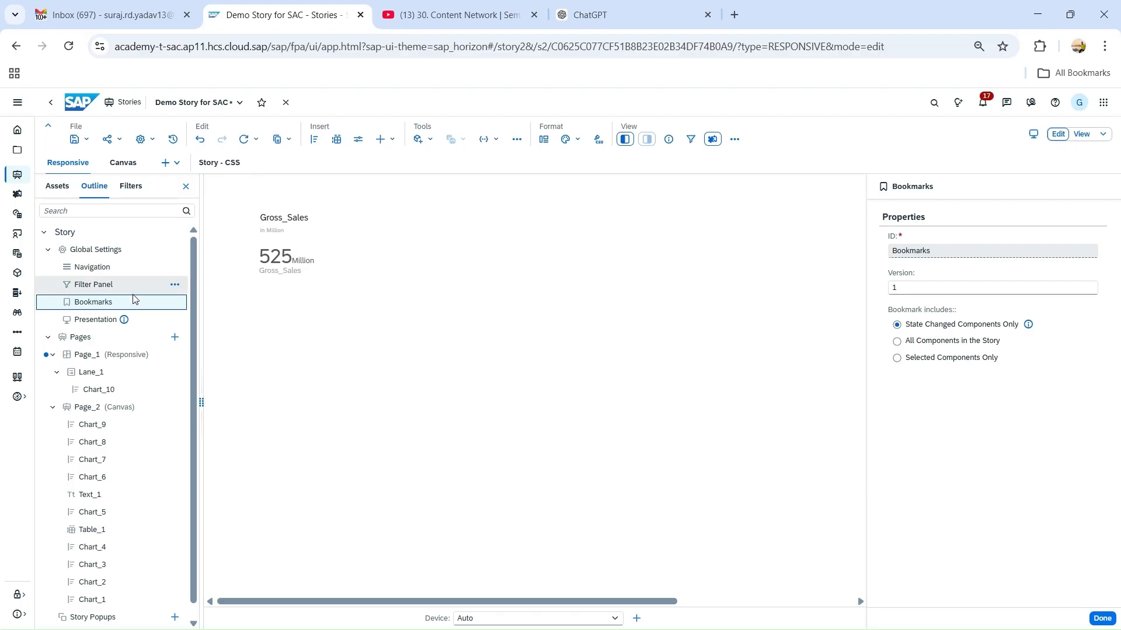
click(95, 320)
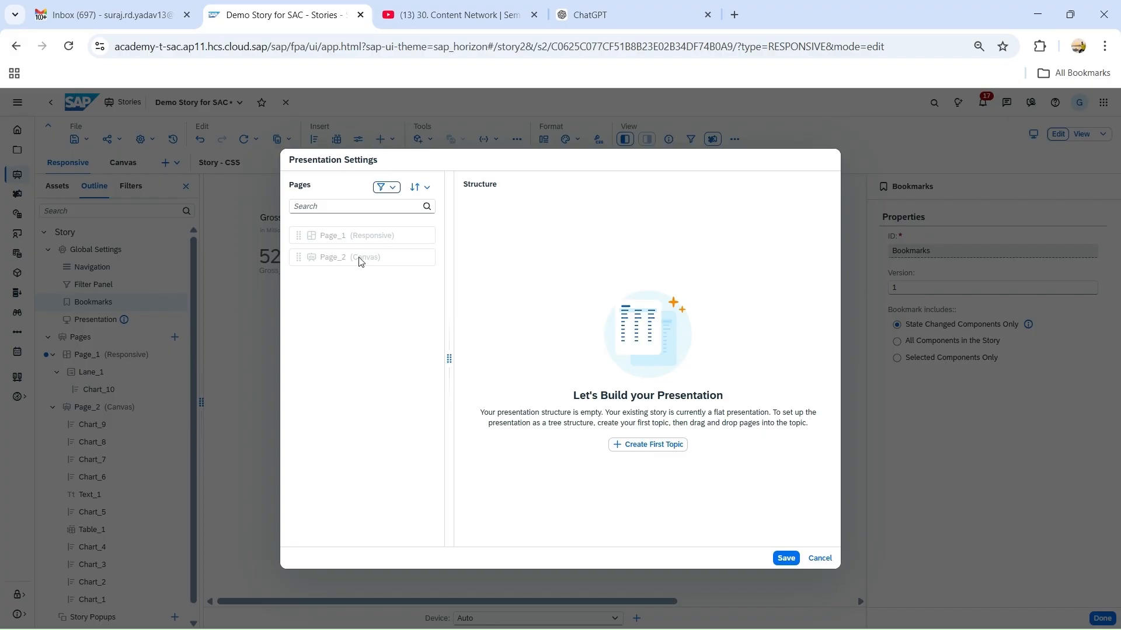
click(817, 563)
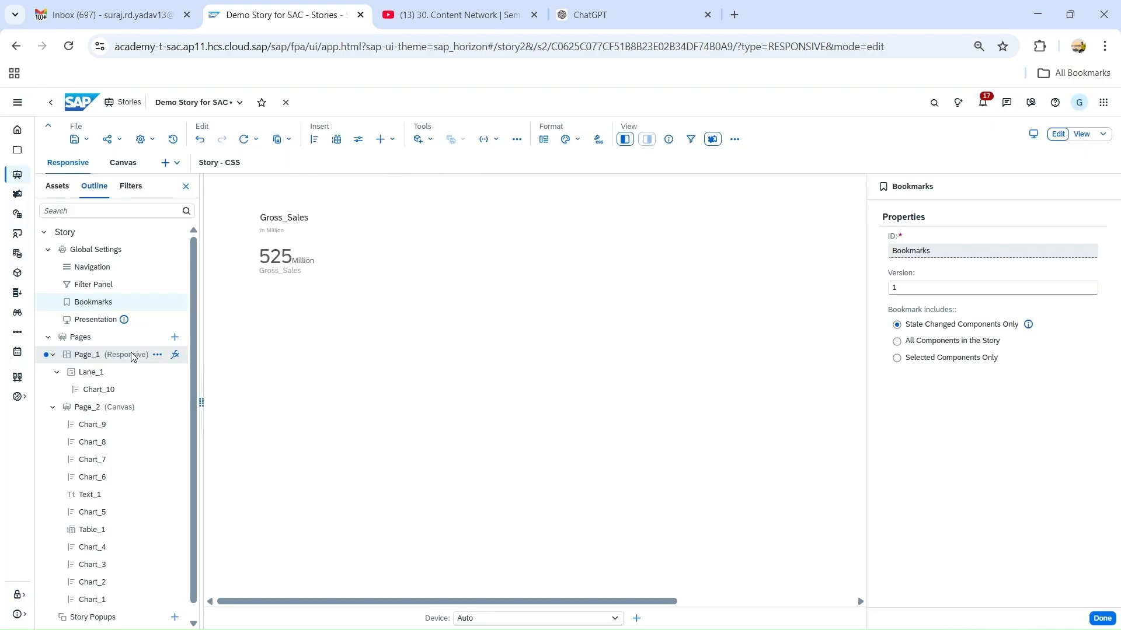
- Review the styling options of the Responsive page and the Canvas page, including grid and canvas size settings
scroll(76, 341, down, 1)
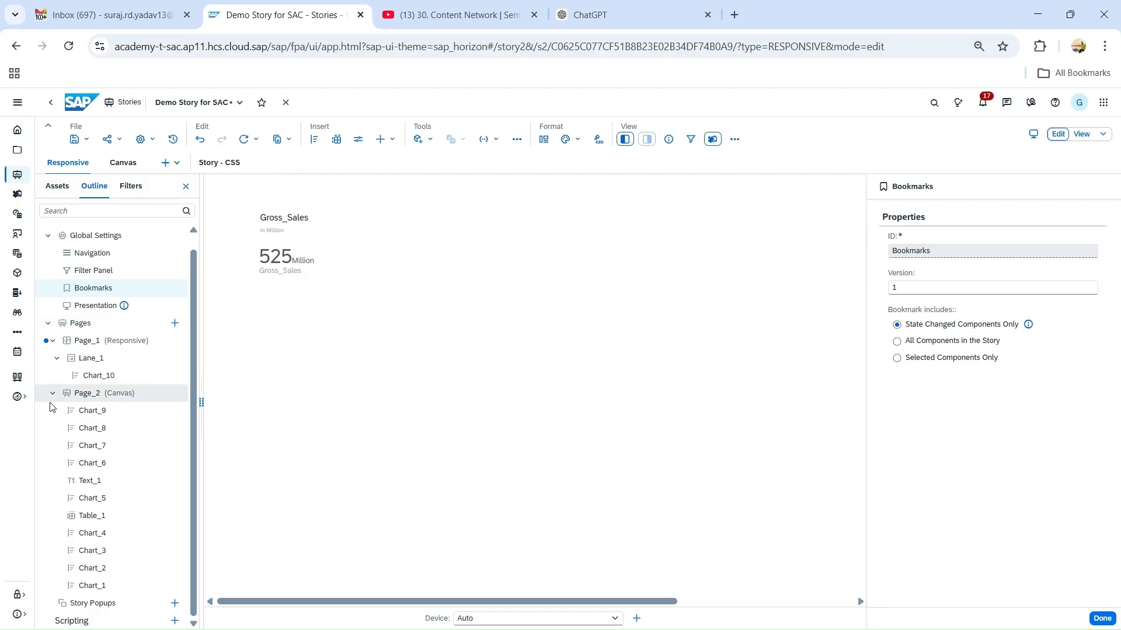
mouse_move(162, 441)
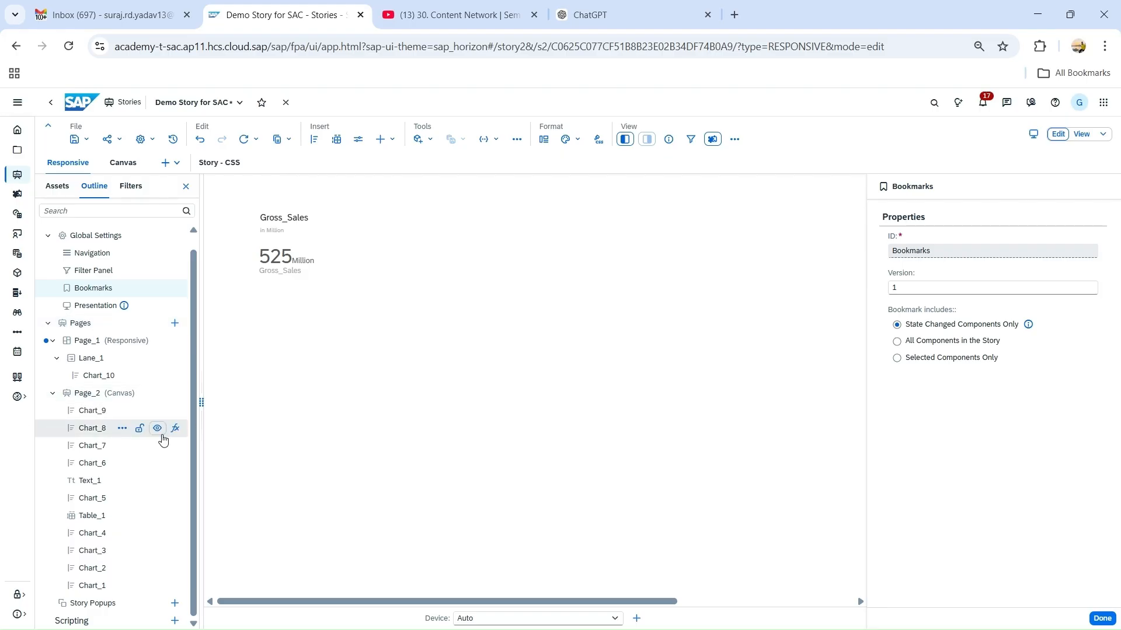
click(88, 345)
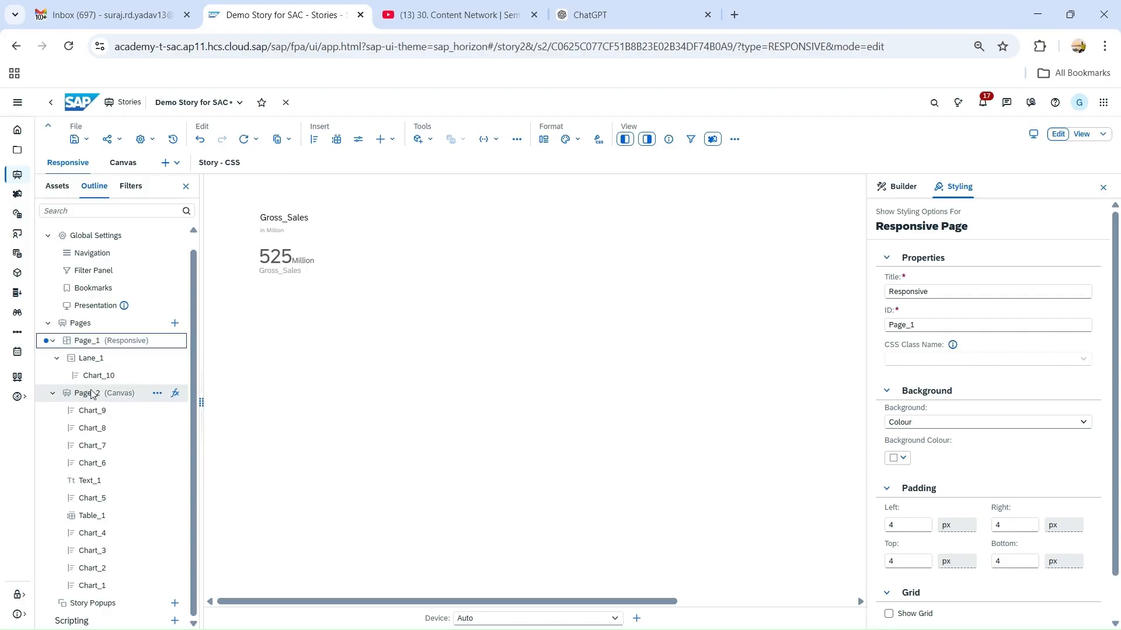
click(123, 395)
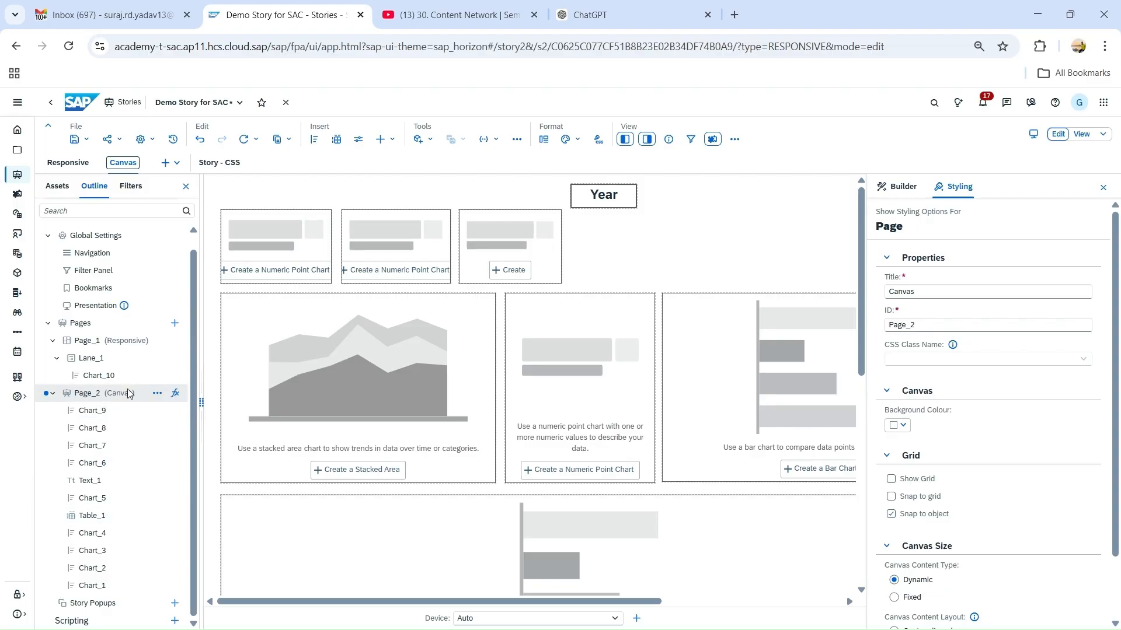
scroll(986, 363, down, 1)
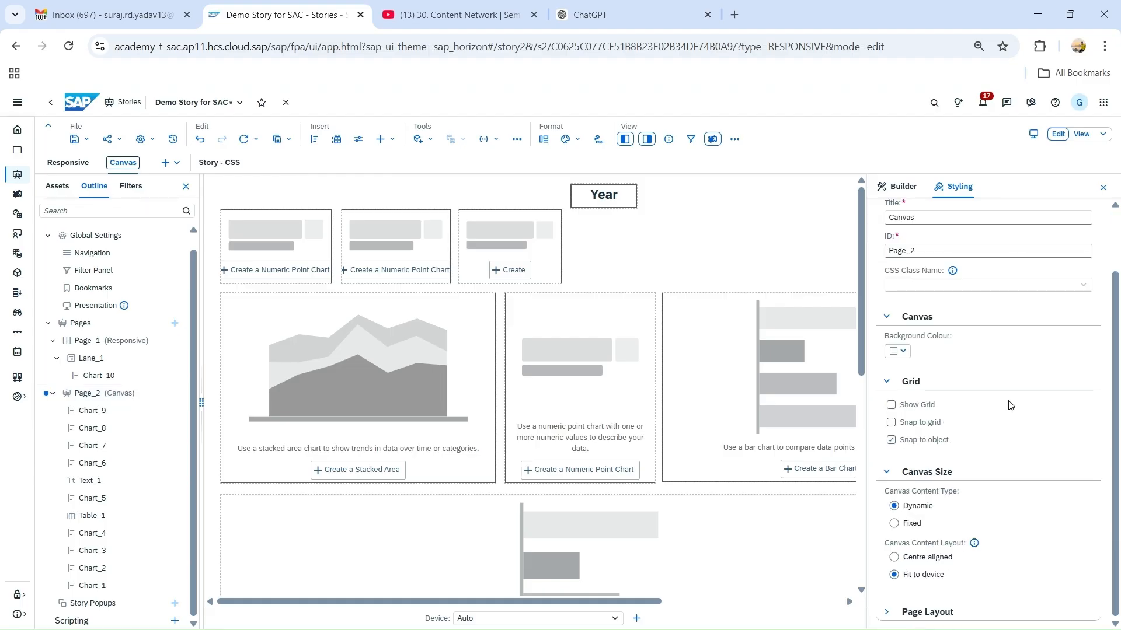
scroll(1010, 405, up, 1)
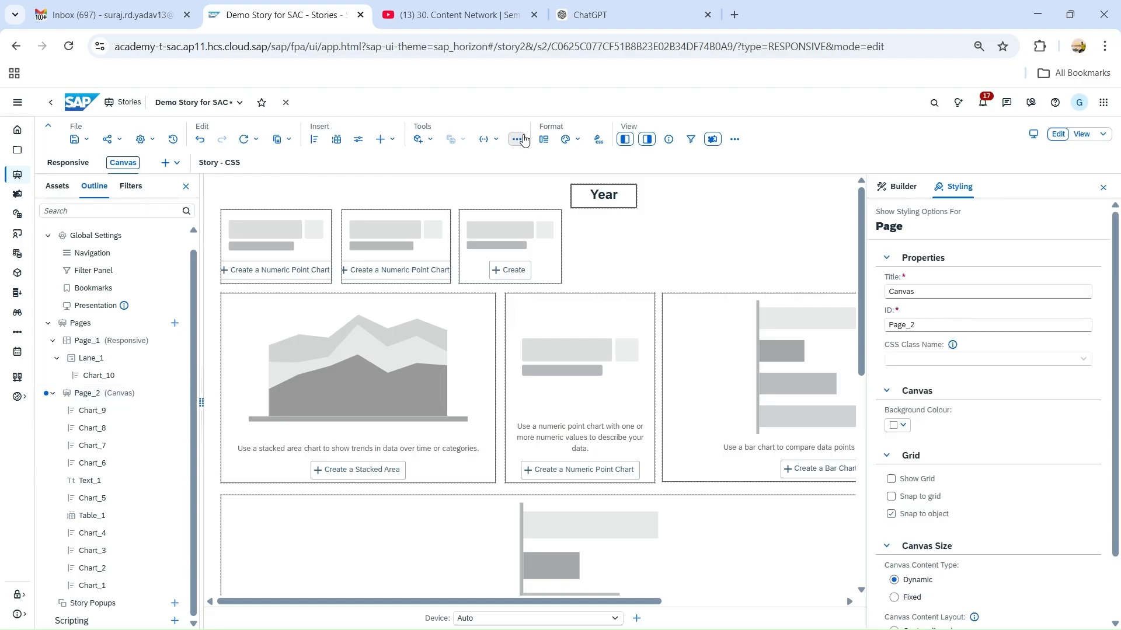
- Try to apply the manually added Year layout to the Canvas page
click(544, 140)
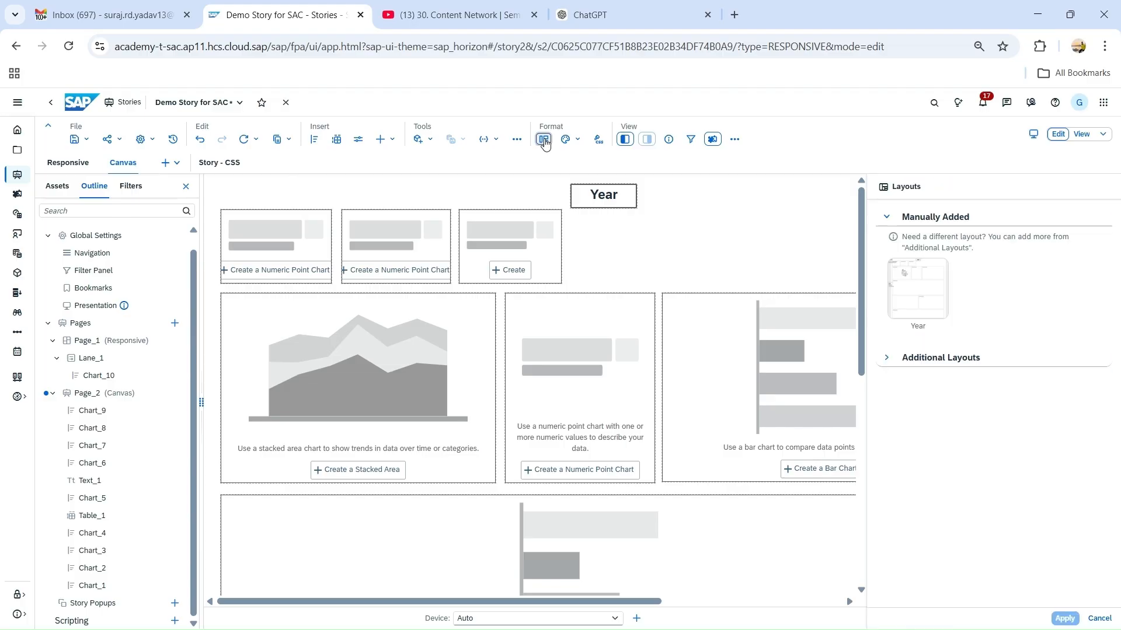
click(886, 359)
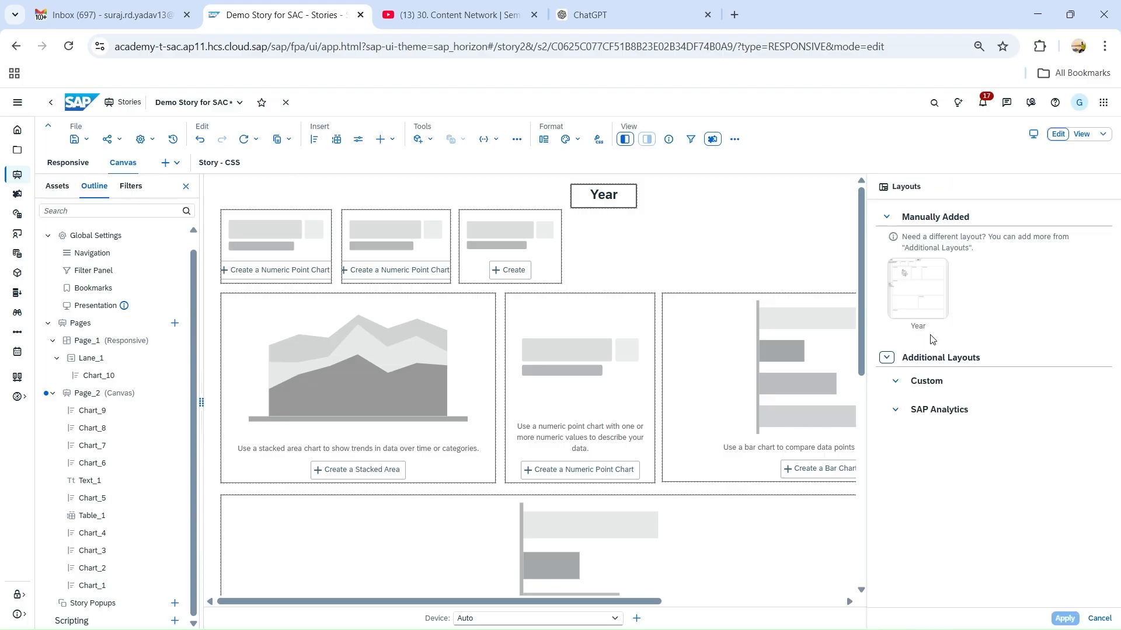
click(924, 271)
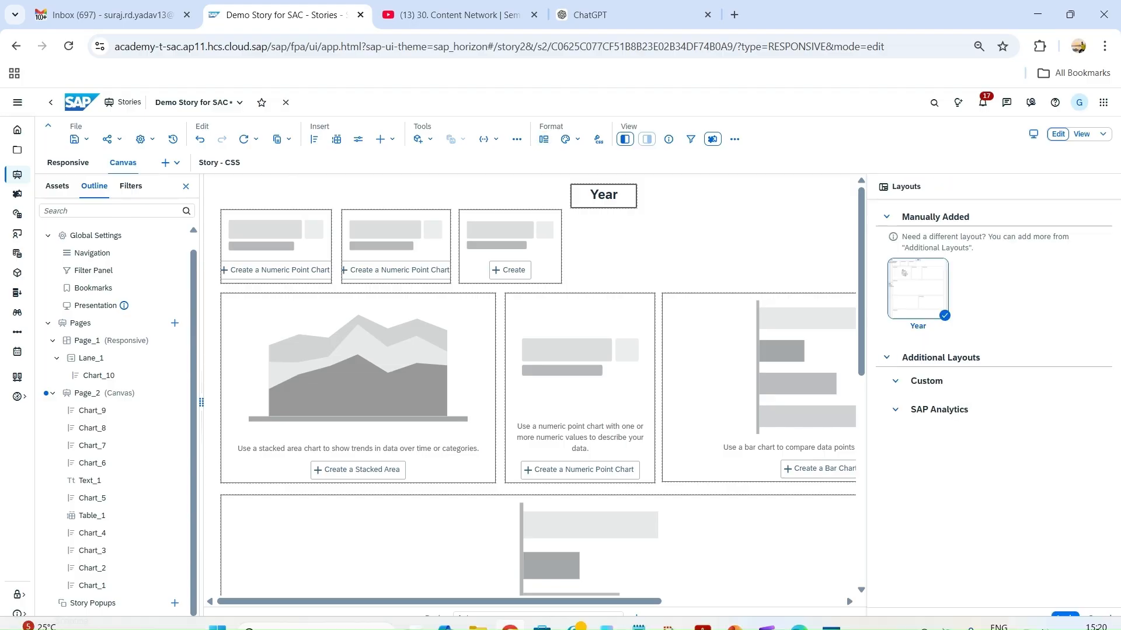
click(1069, 619)
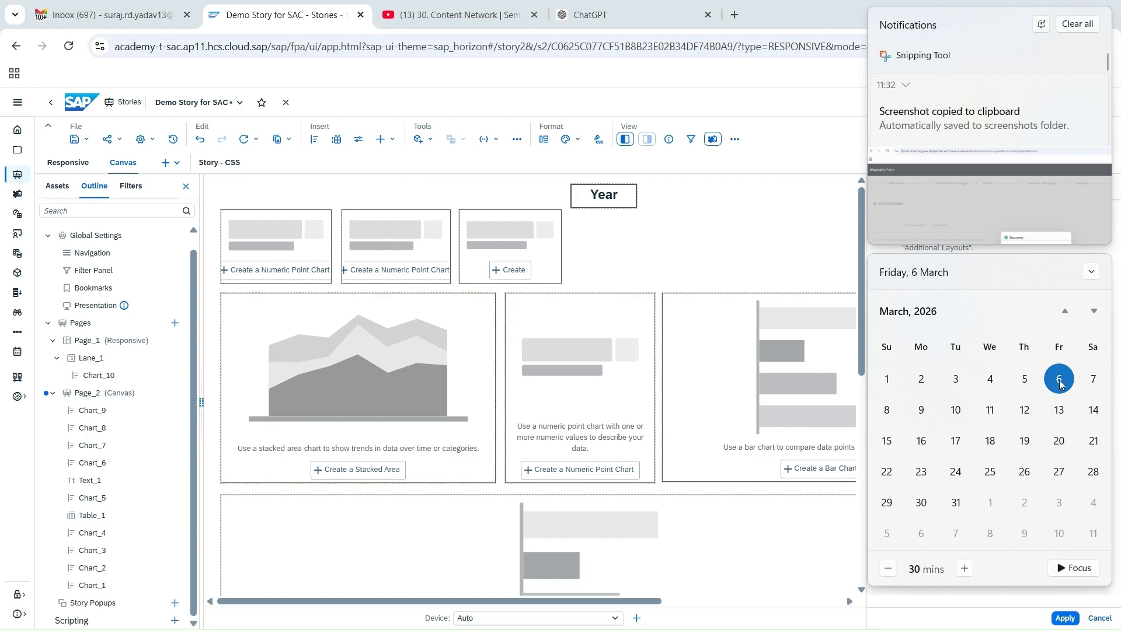
- Delete all the widgets on the Canvas page
click(670, 259)
key(ctrl+a)
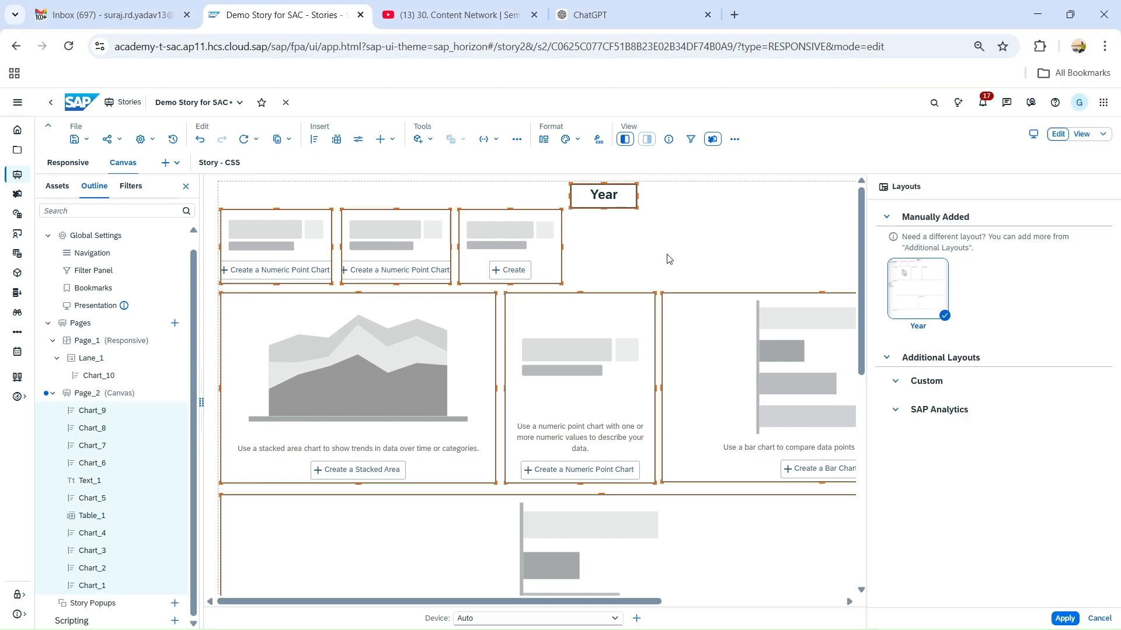
key(Delete)
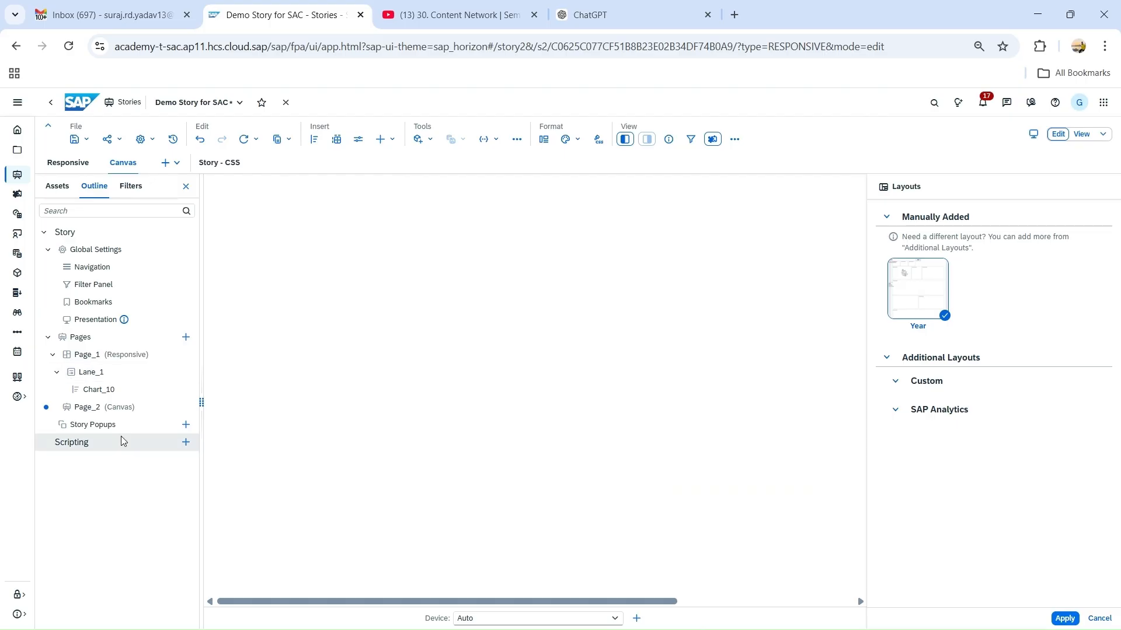
- Look at Chart_10 on the Responsive page and review the container widgets available for the Canvas page
click(101, 390)
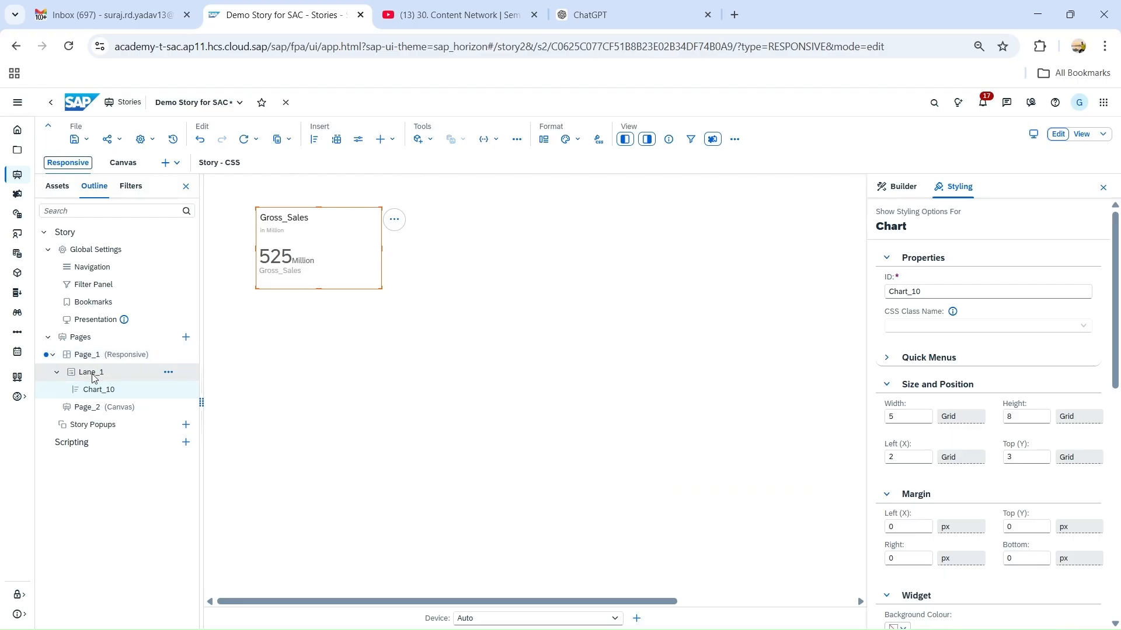
click(108, 412)
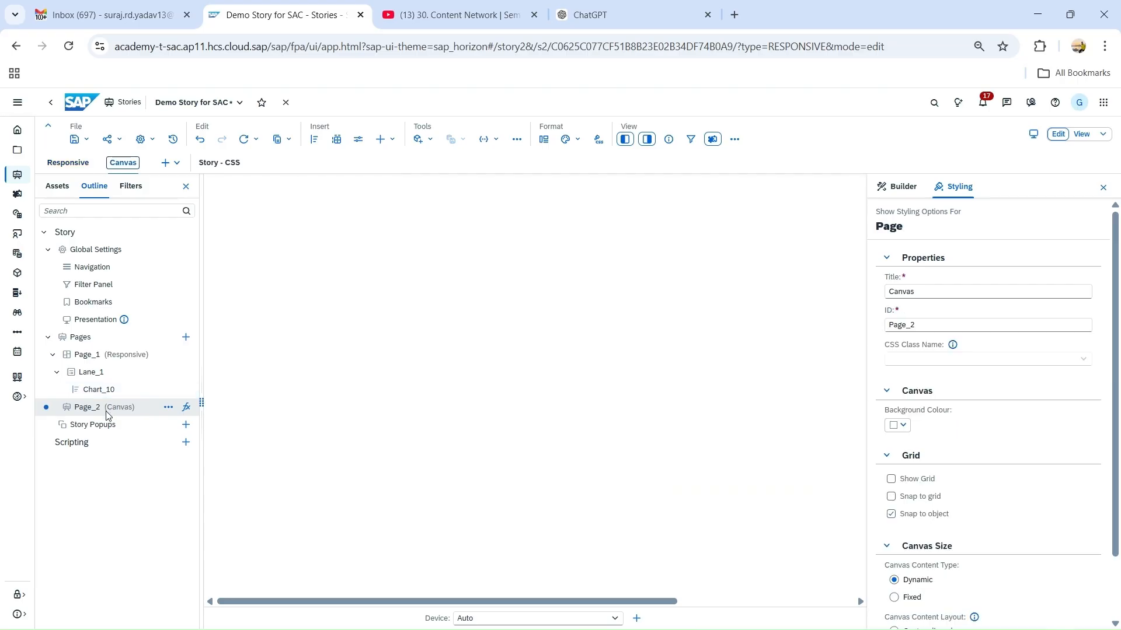
click(517, 140)
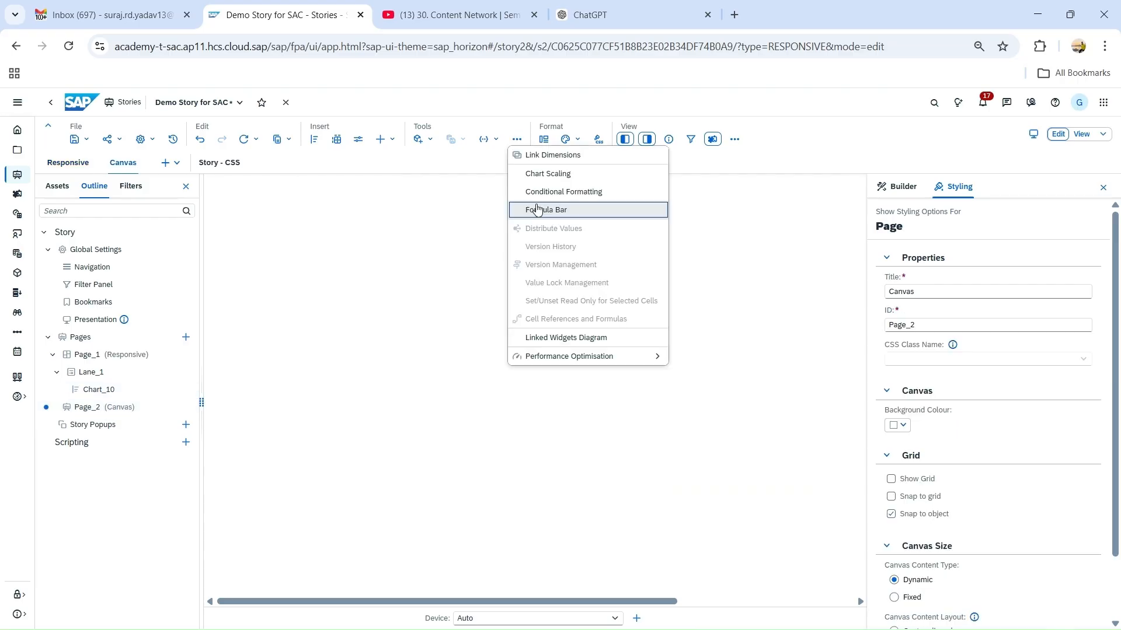
click(382, 139)
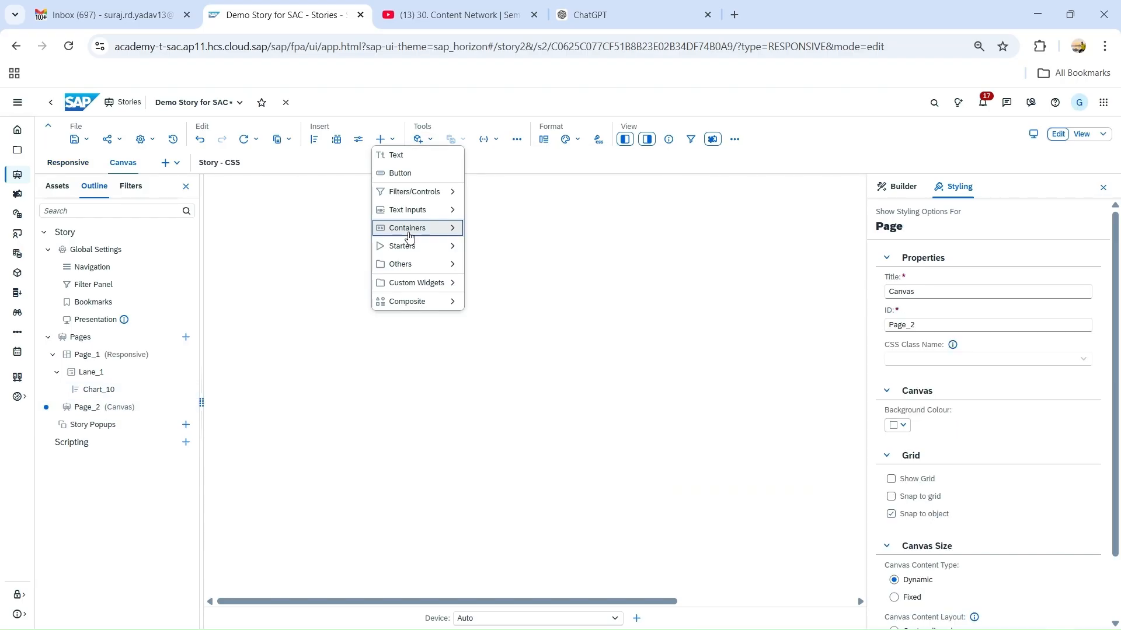
mouse_move(426, 233)
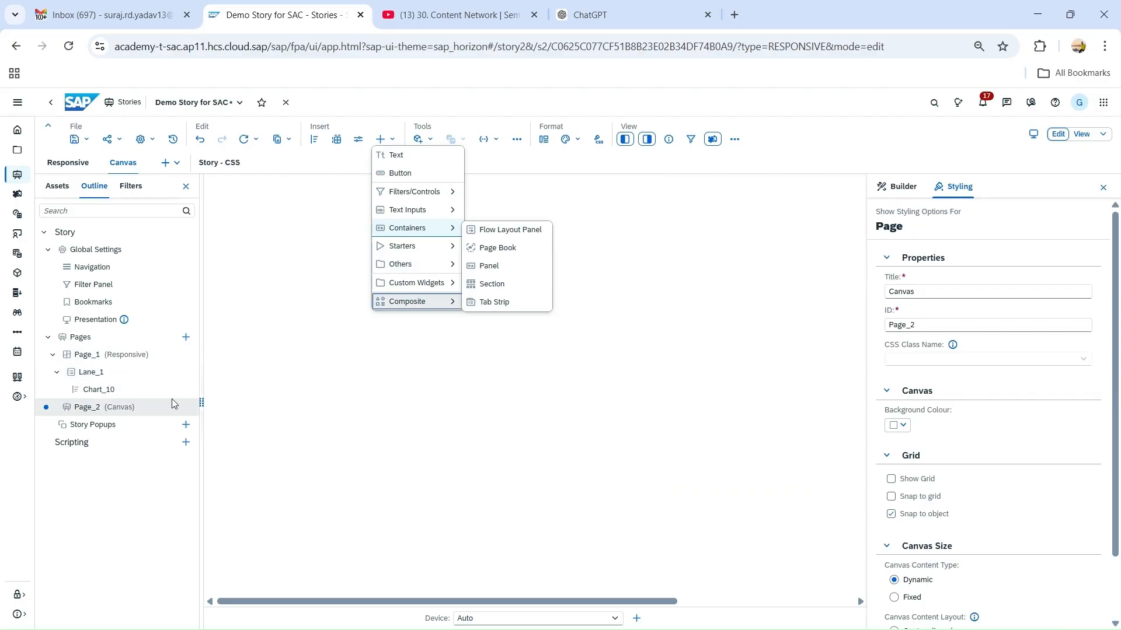
click(139, 412)
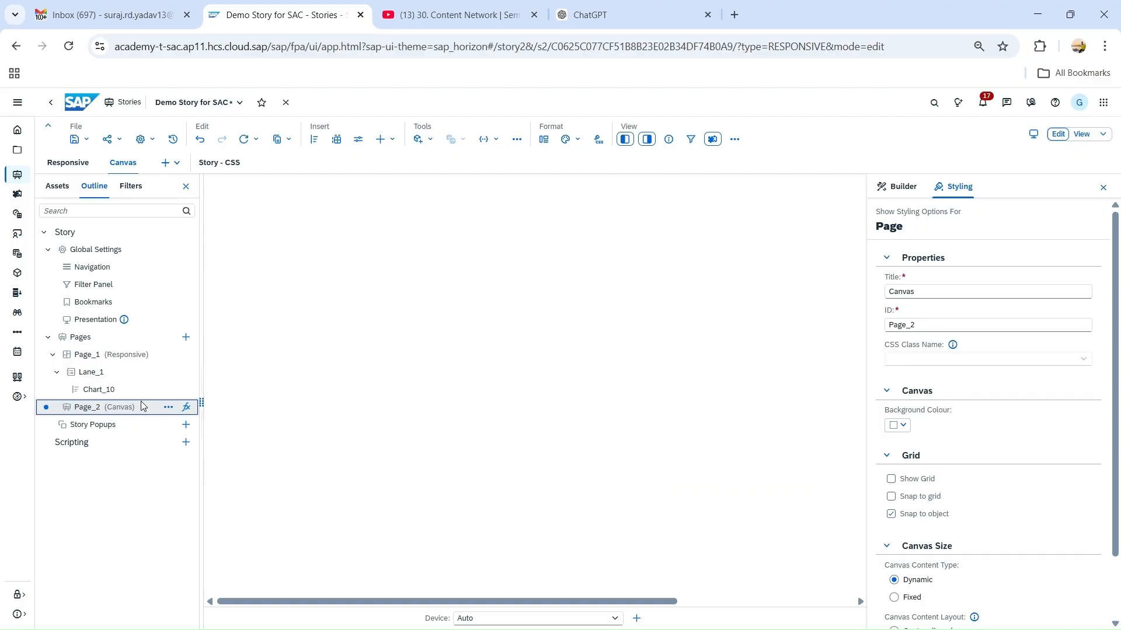
- Insert a Flow Layout Panel on the Canvas page and set its ID to Lane_2
click(398, 147)
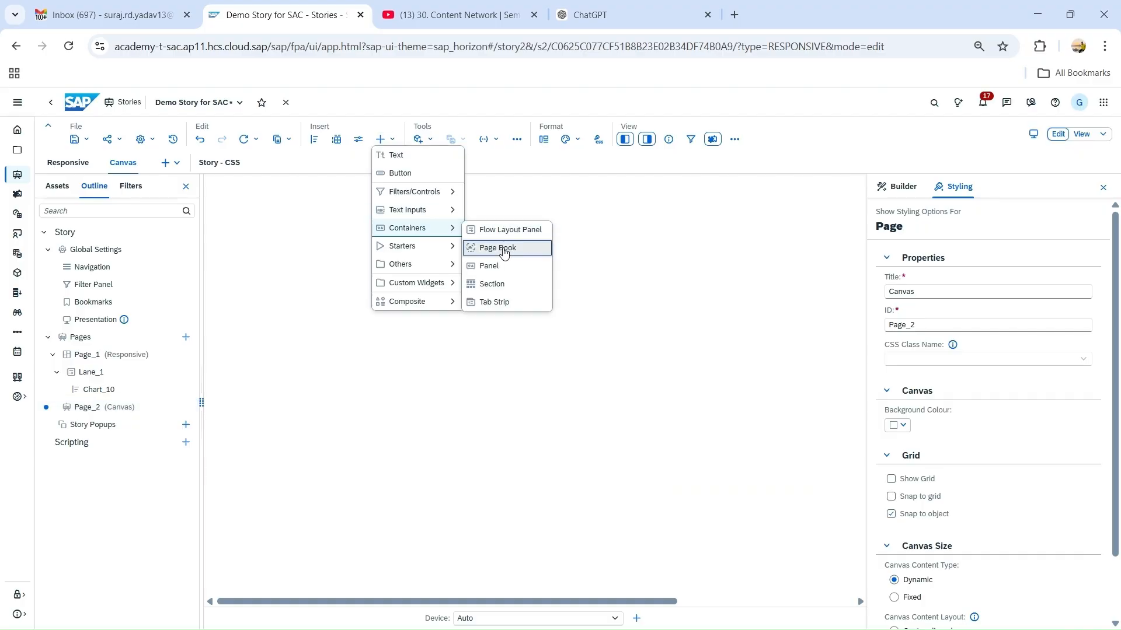
click(506, 231)
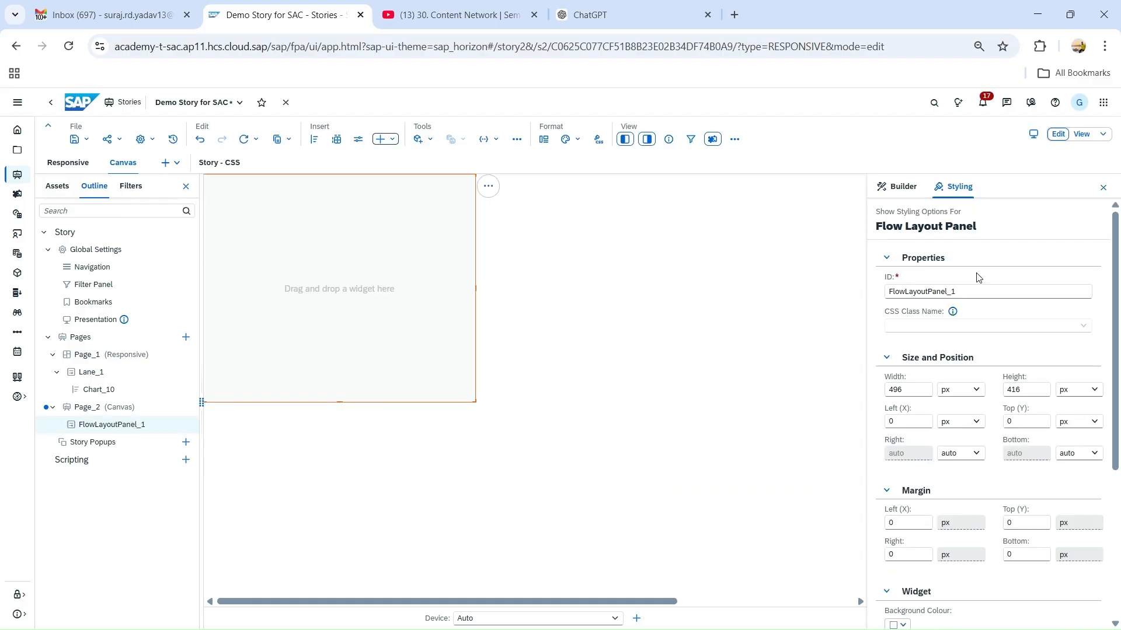
drag(975, 291, 802, 292)
text(La)
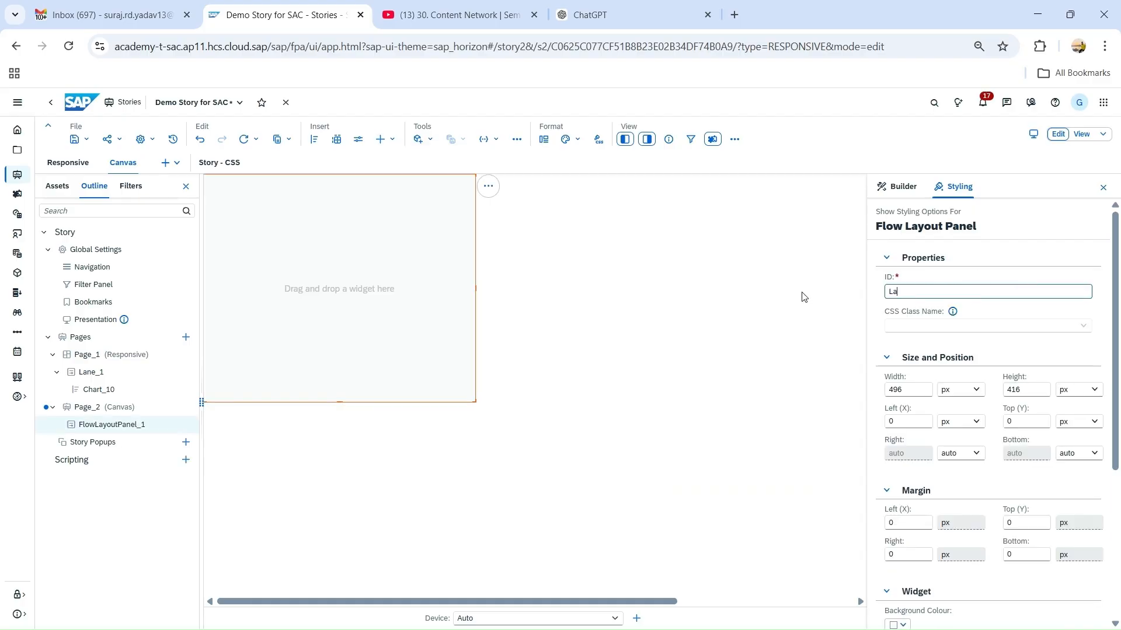
text(ne_1)
key(Return)
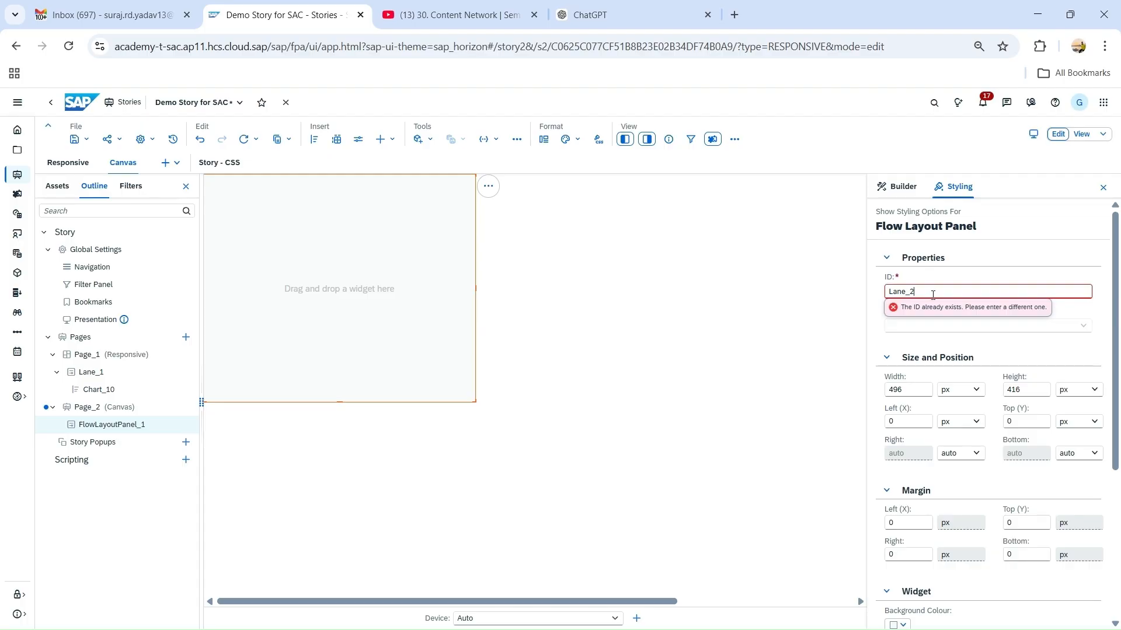
click(103, 476)
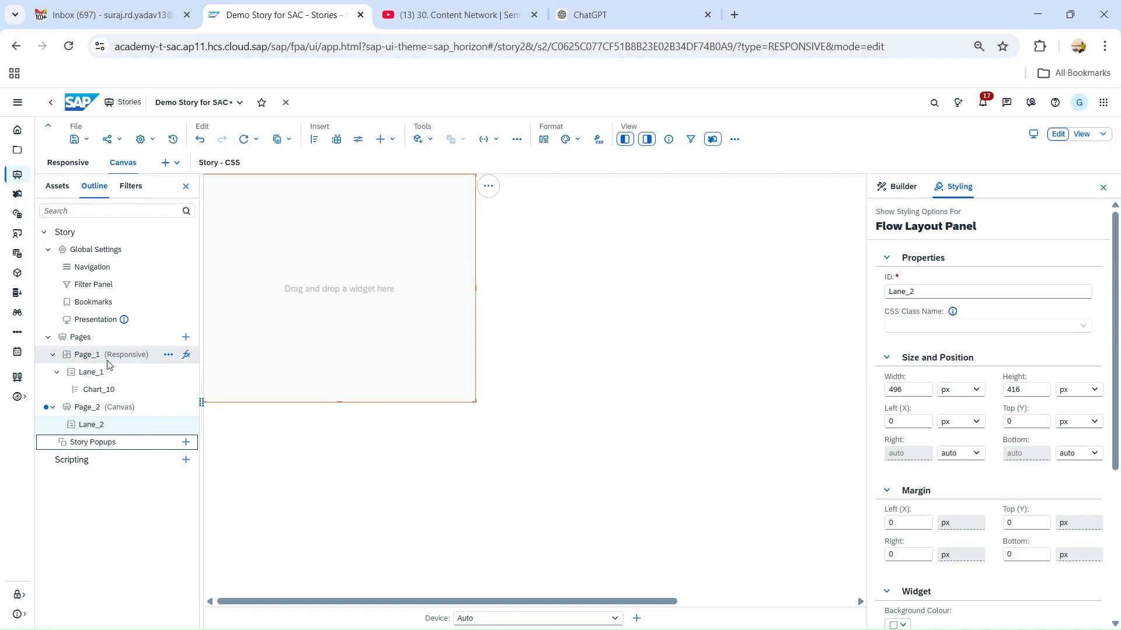
- Compare the styling options of Lane_1 with the size, margin, widget, action and alignment options of Lane_2
click(85, 373)
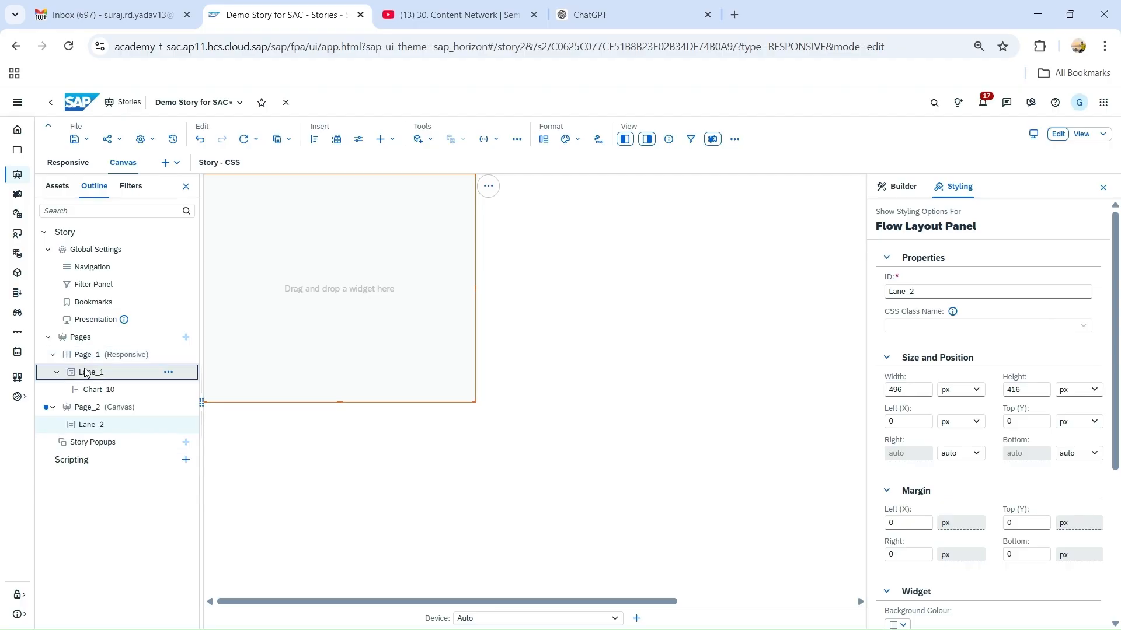
click(87, 374)
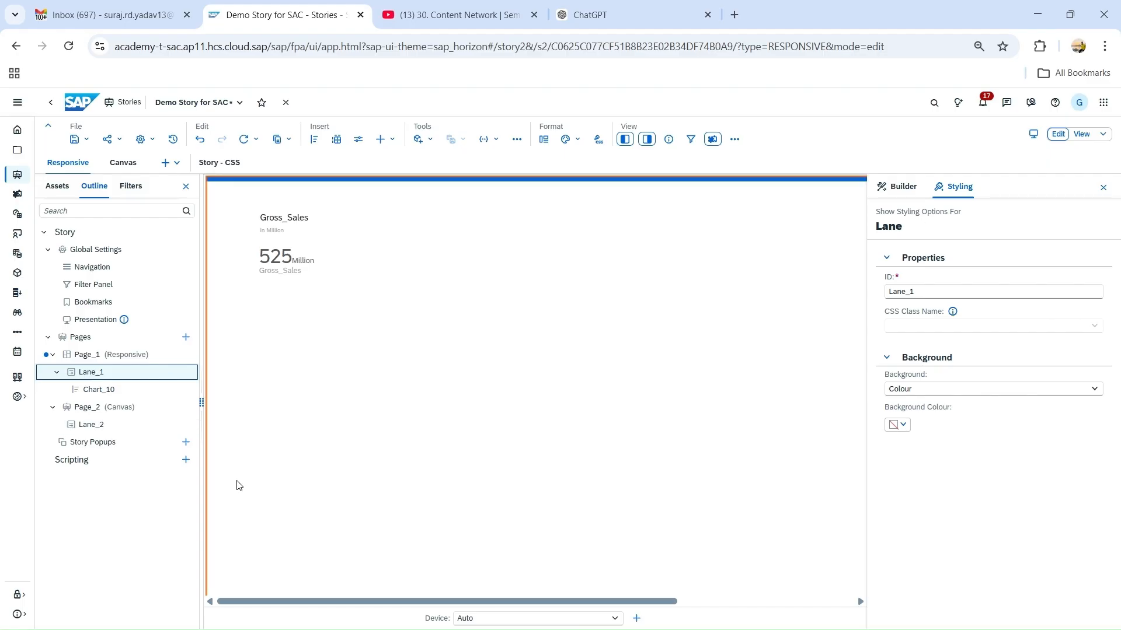
click(89, 428)
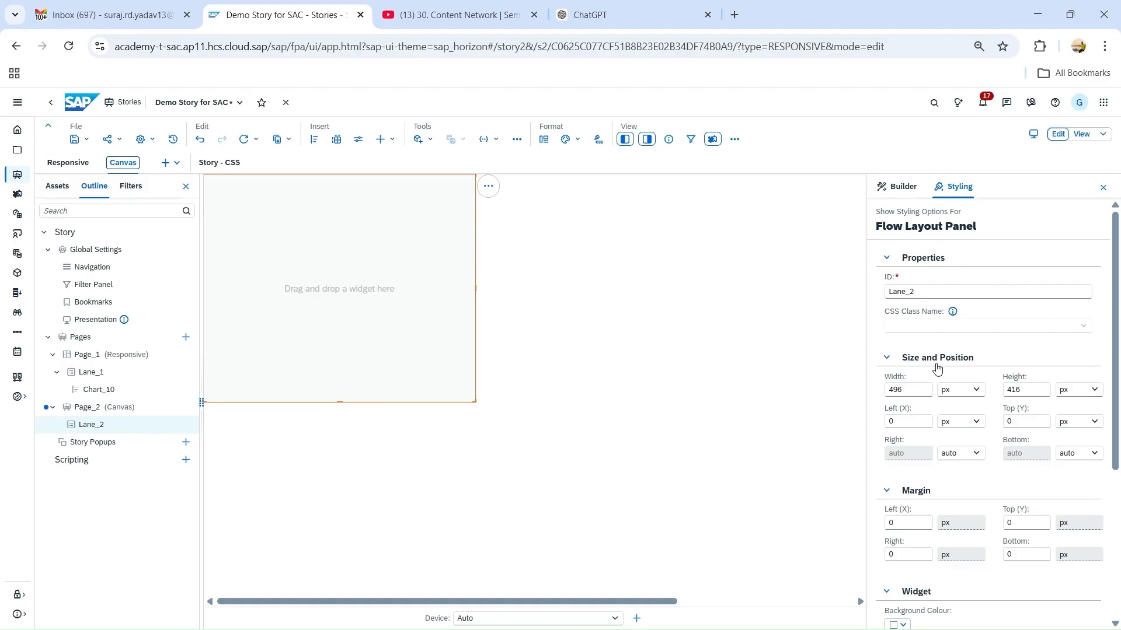
scroll(965, 375, down, 1)
scroll(951, 408, down, 2)
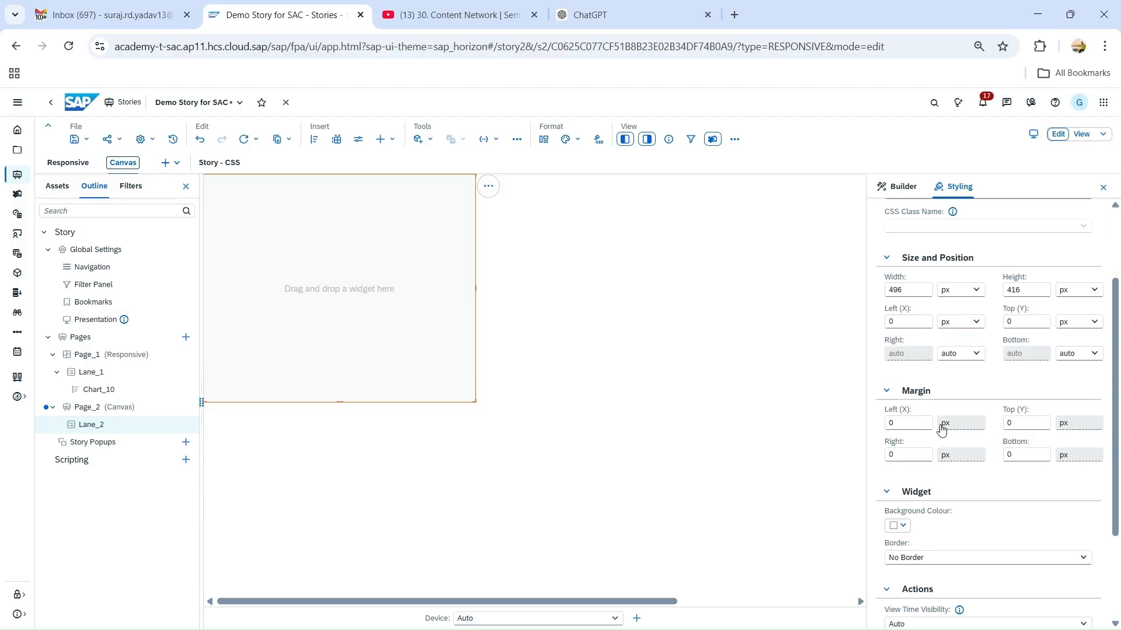
scroll(941, 430, down, 3)
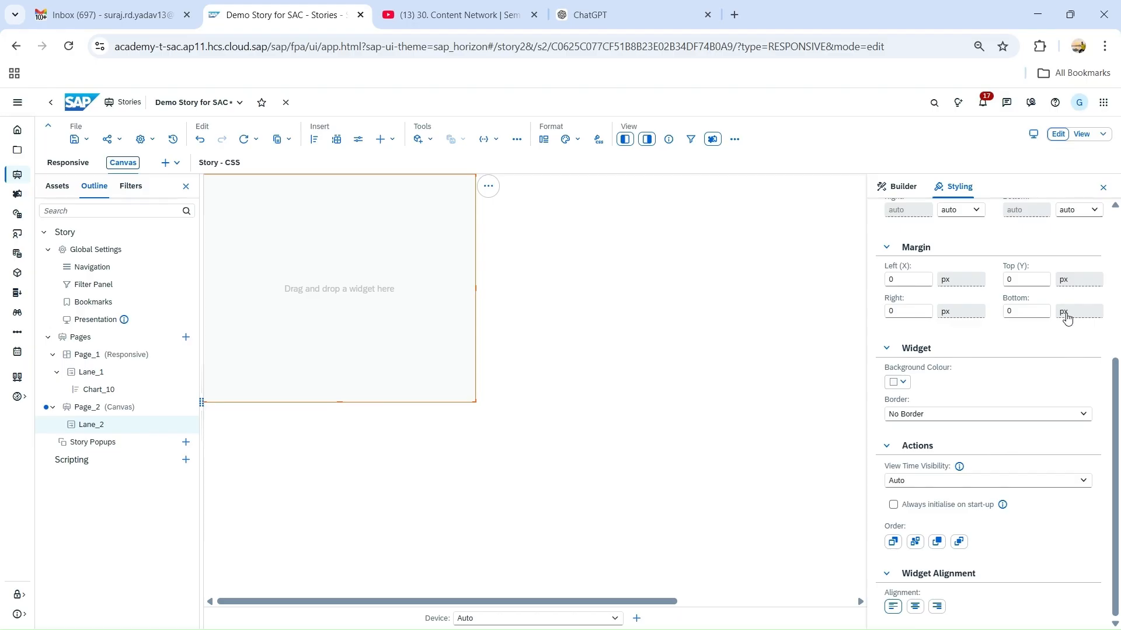
- Compare the Builder settings of the Lane_2 flow layout panel with those of Lane_1
click(899, 186)
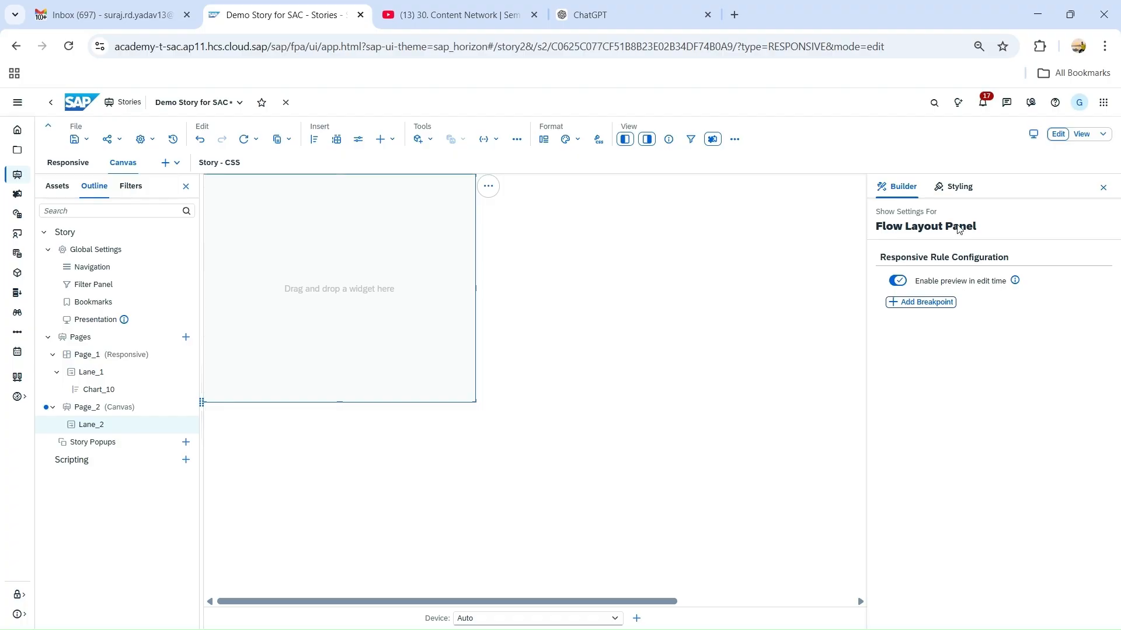
click(953, 186)
click(90, 375)
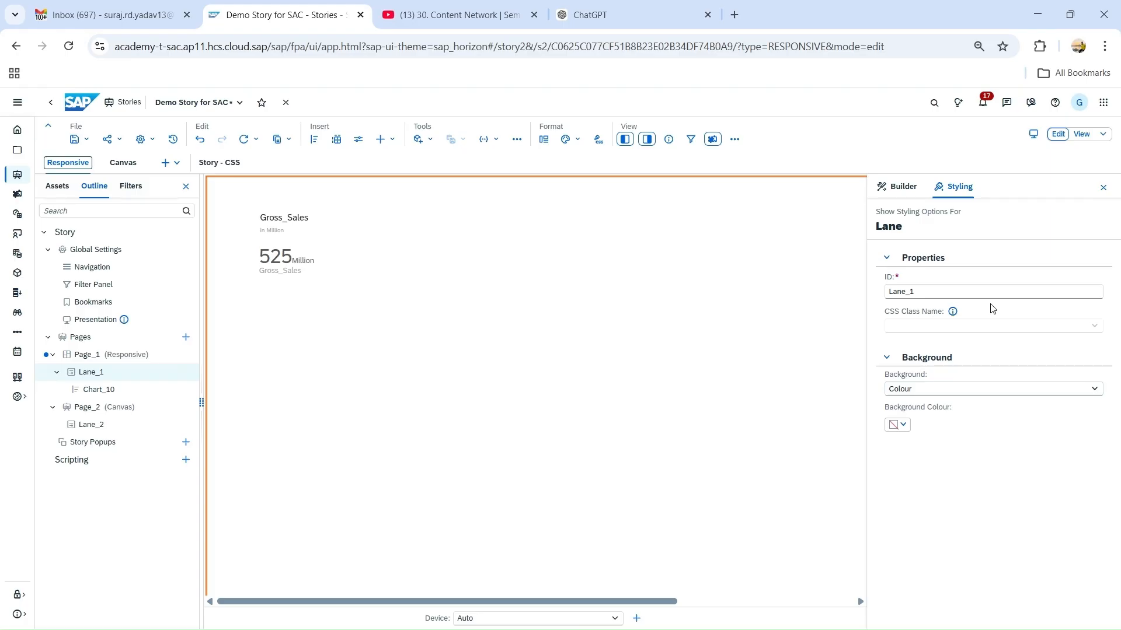
click(903, 192)
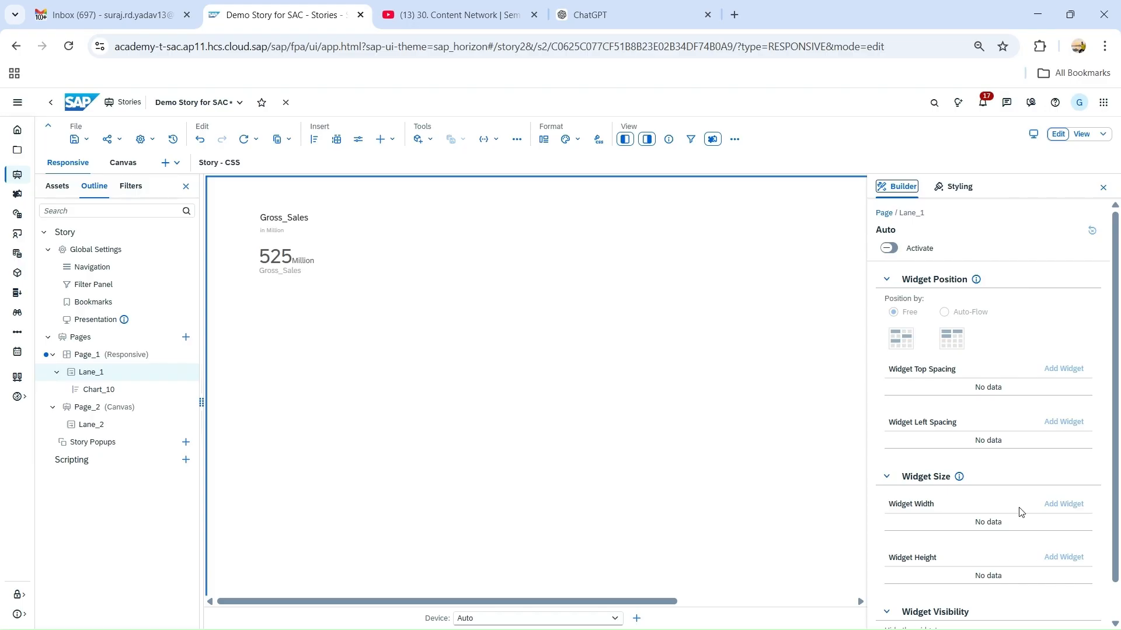
click(91, 425)
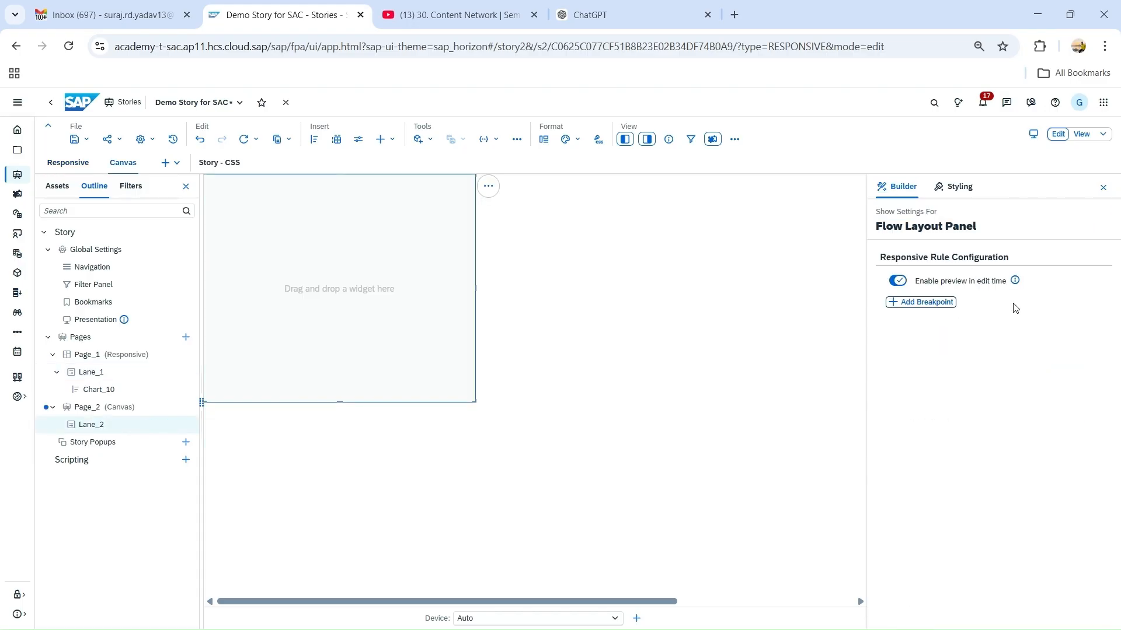
- Activate the Auto device responsive rule for Lane_1 on the Responsive page
click(90, 375)
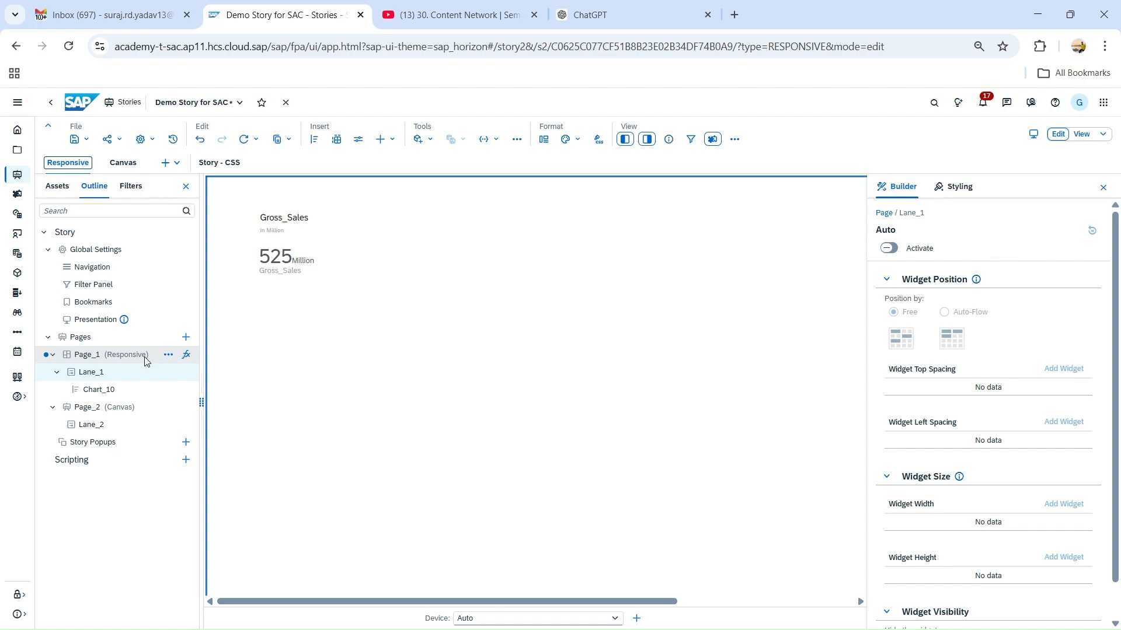
click(89, 377)
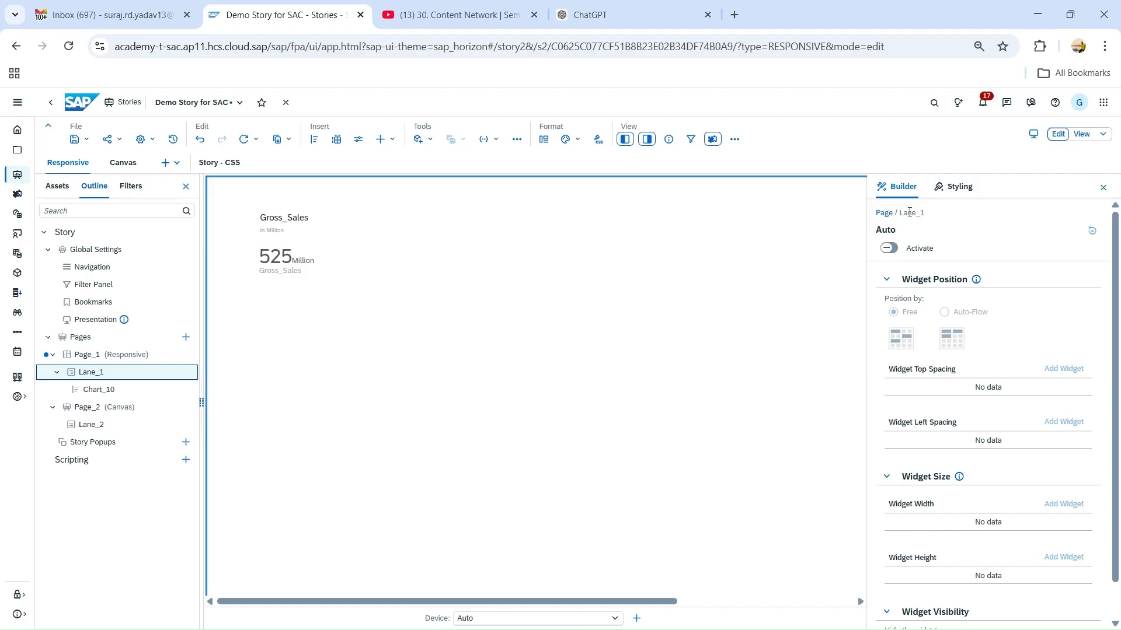
click(890, 249)
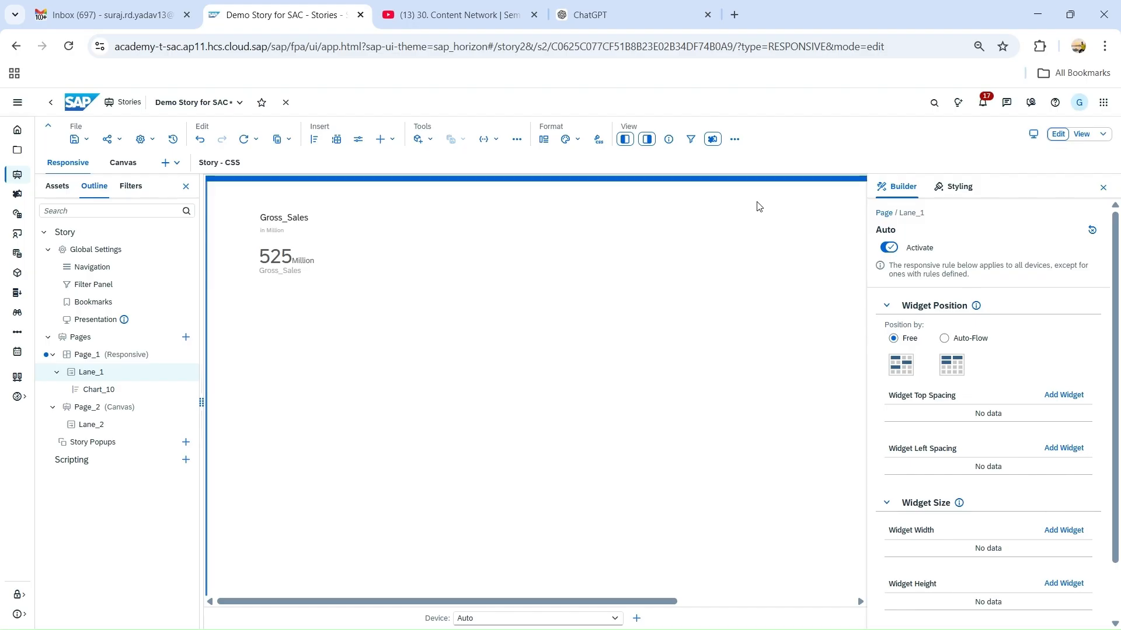
- Deactivate the Auto responsive rule for Lane_1 and move the Gross_Sales chart slightly lower, to about grid row 5
click(887, 248)
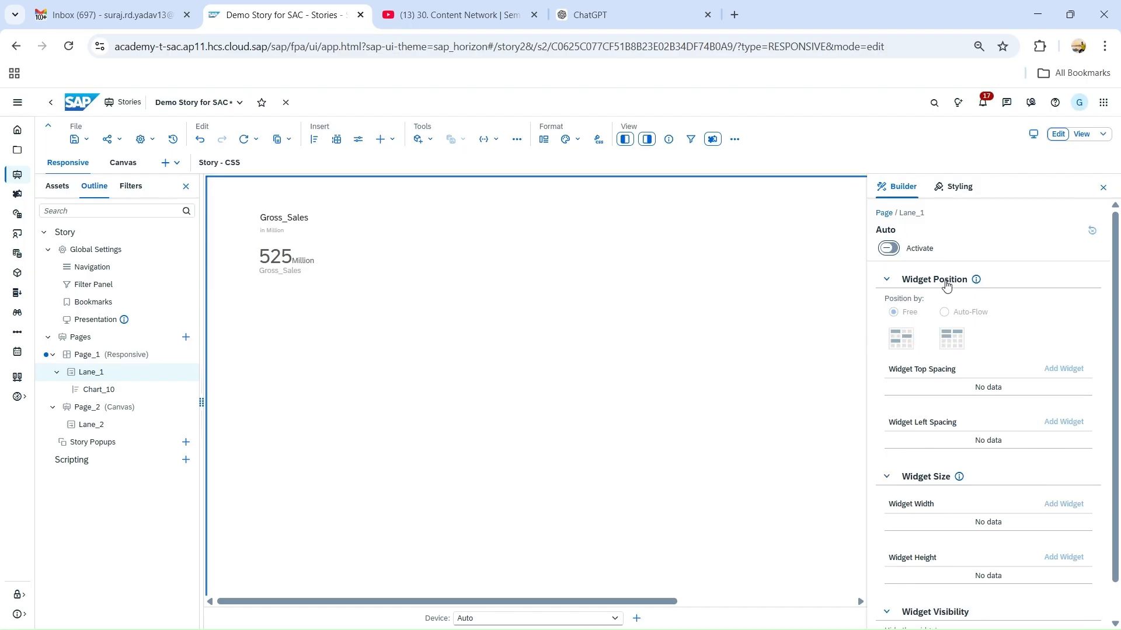
click(340, 216)
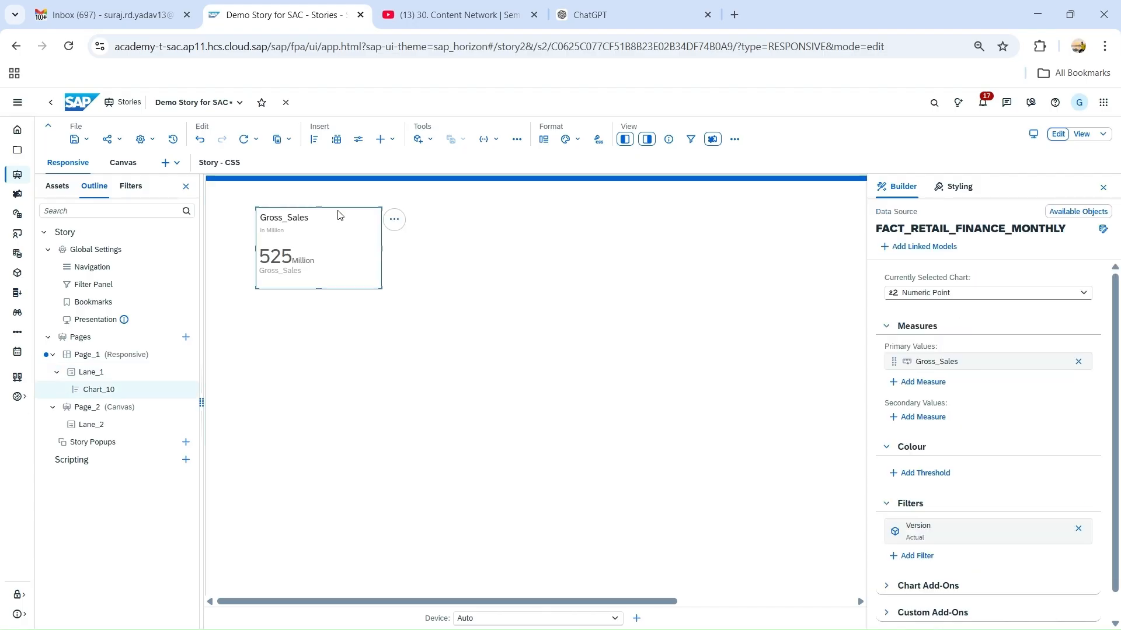
drag(340, 216, 390, 287)
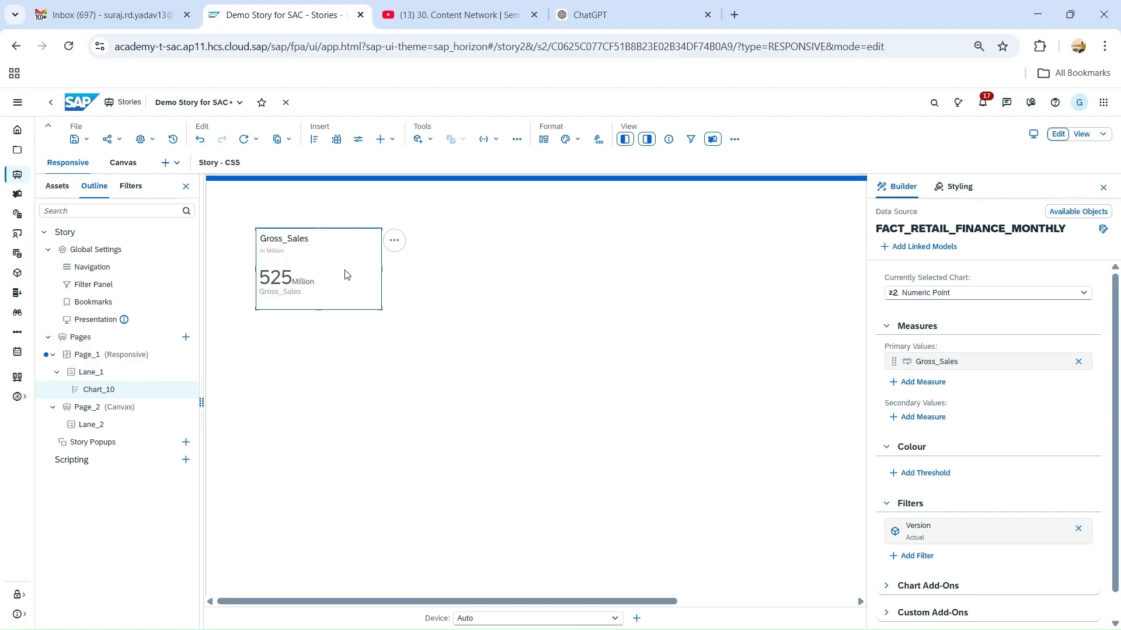
- Duplicate the Gross_Sales chart, place the copy beside it in the same row, and change its measure to Discounts
key(ctrl+c)
key(ctrl+v)
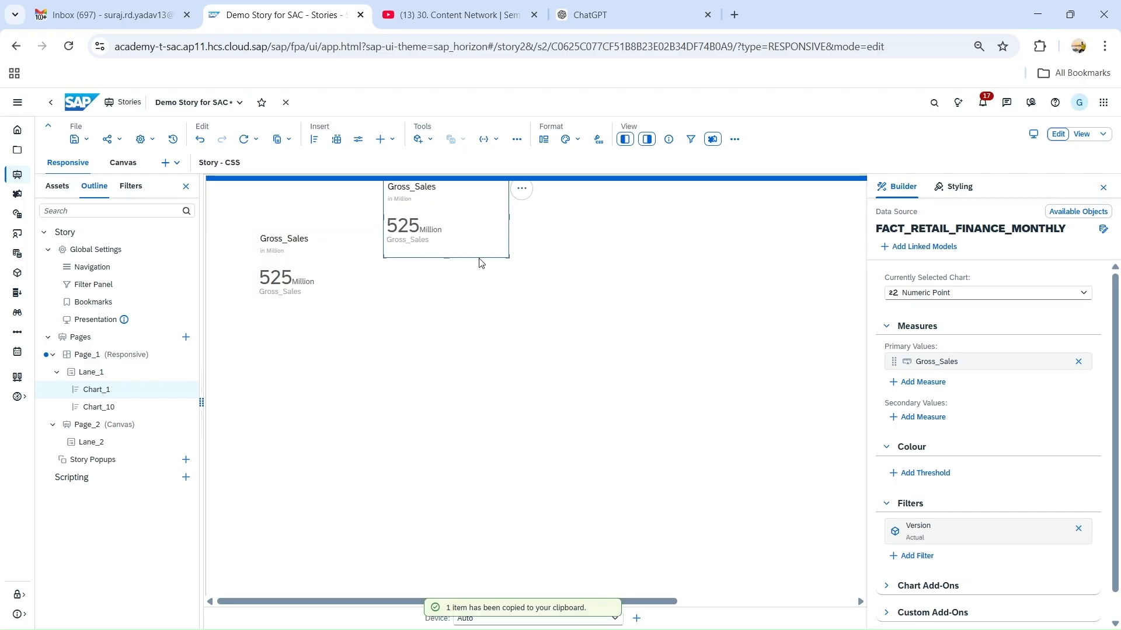
drag(479, 257, 524, 278)
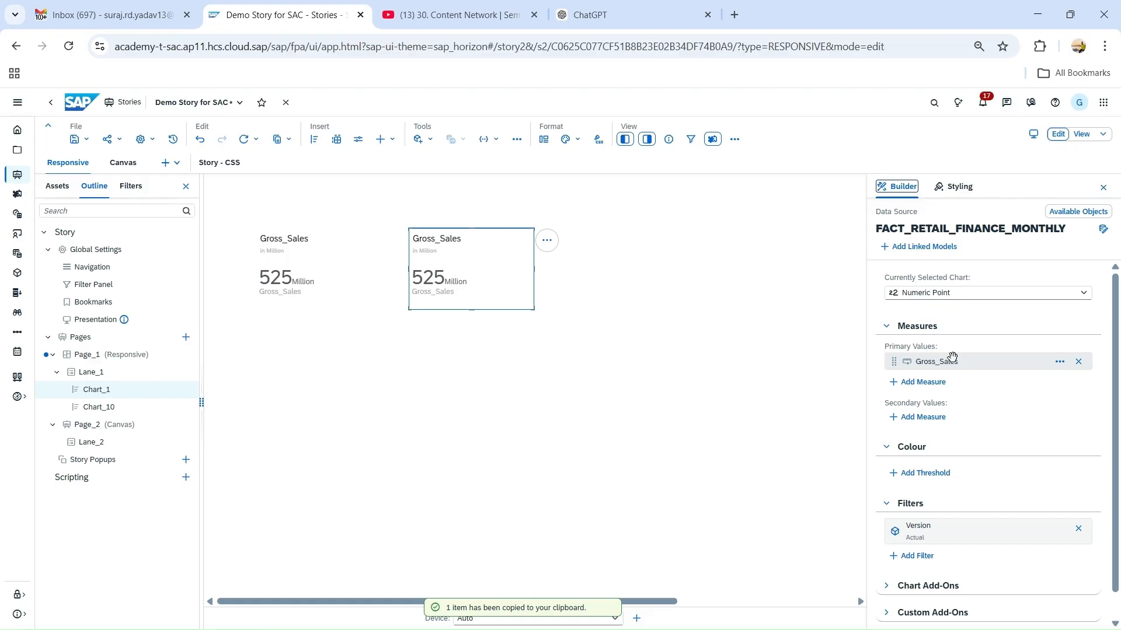
click(1078, 362)
click(966, 364)
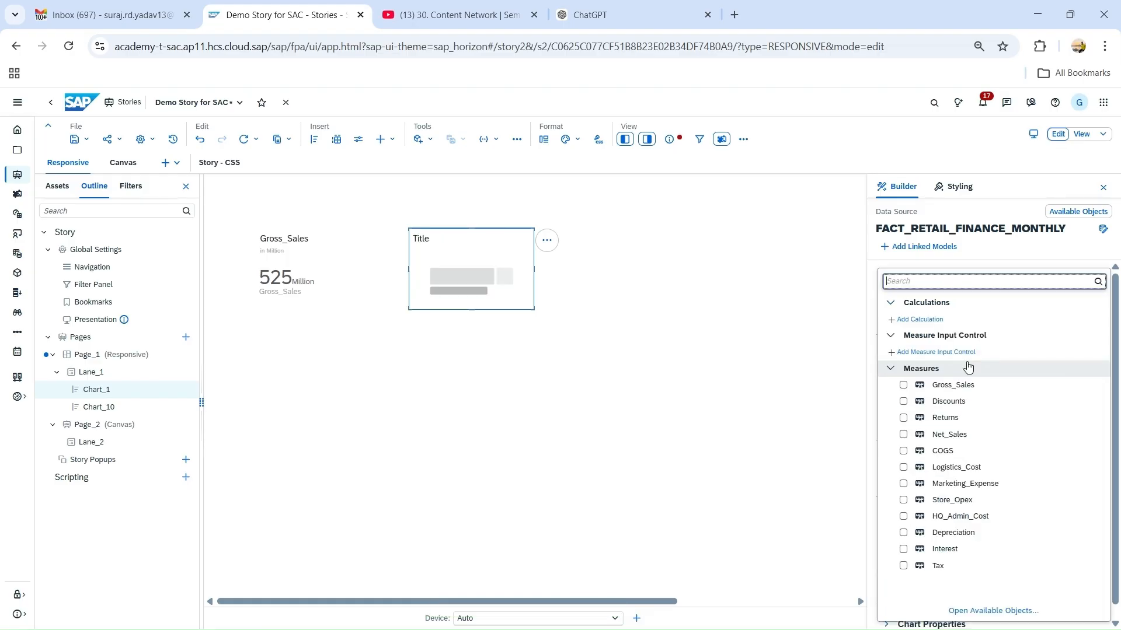
click(902, 401)
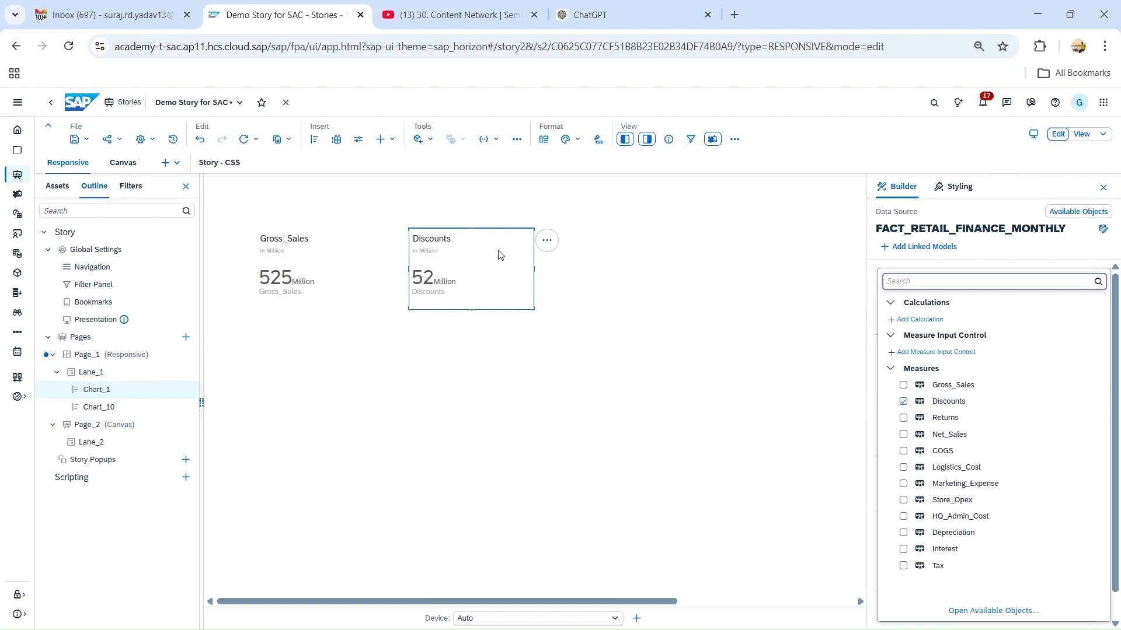
click(499, 252)
- Duplicate the Discounts chart, place the copy beside it in the same row, and change its measure to Depreciation
click(498, 264)
key(ctrl+c)
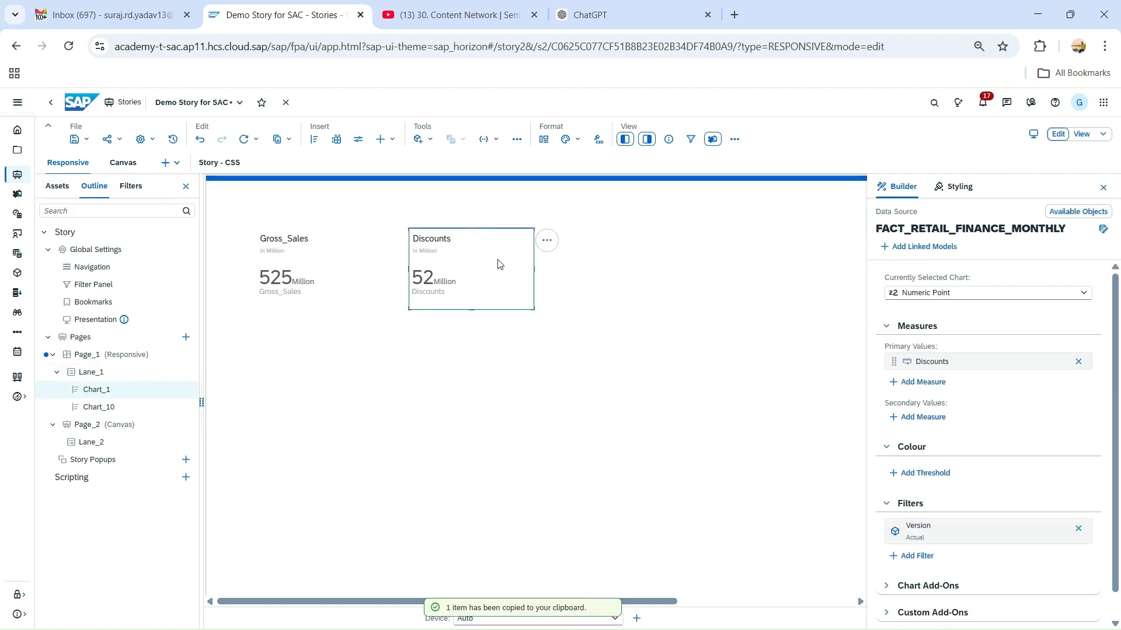
key(ctrl+v)
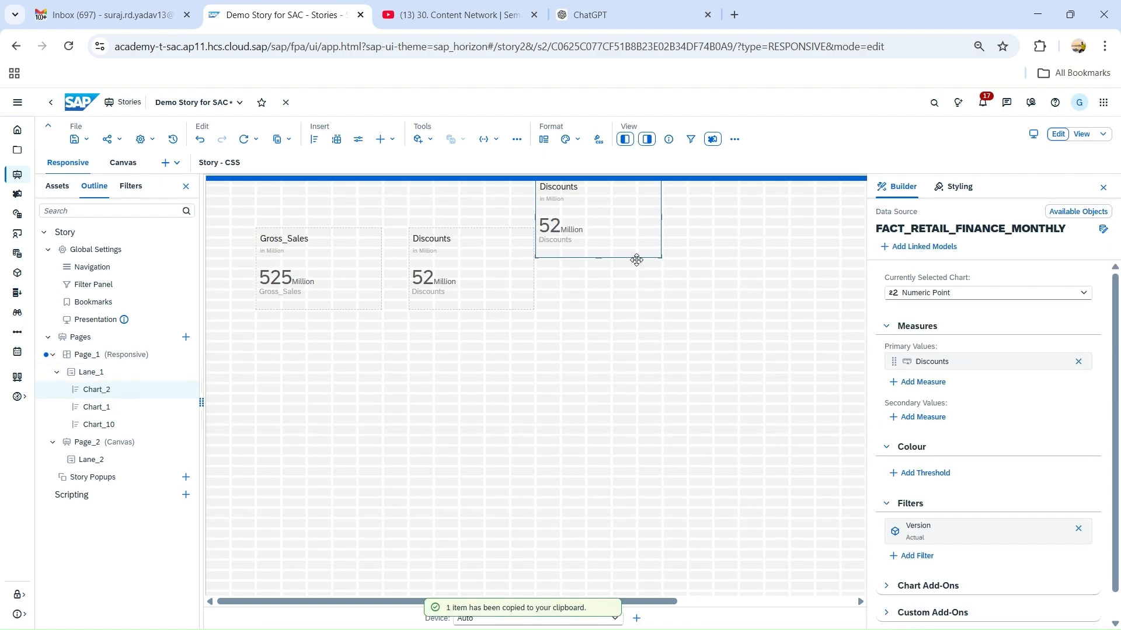
drag(638, 260, 666, 288)
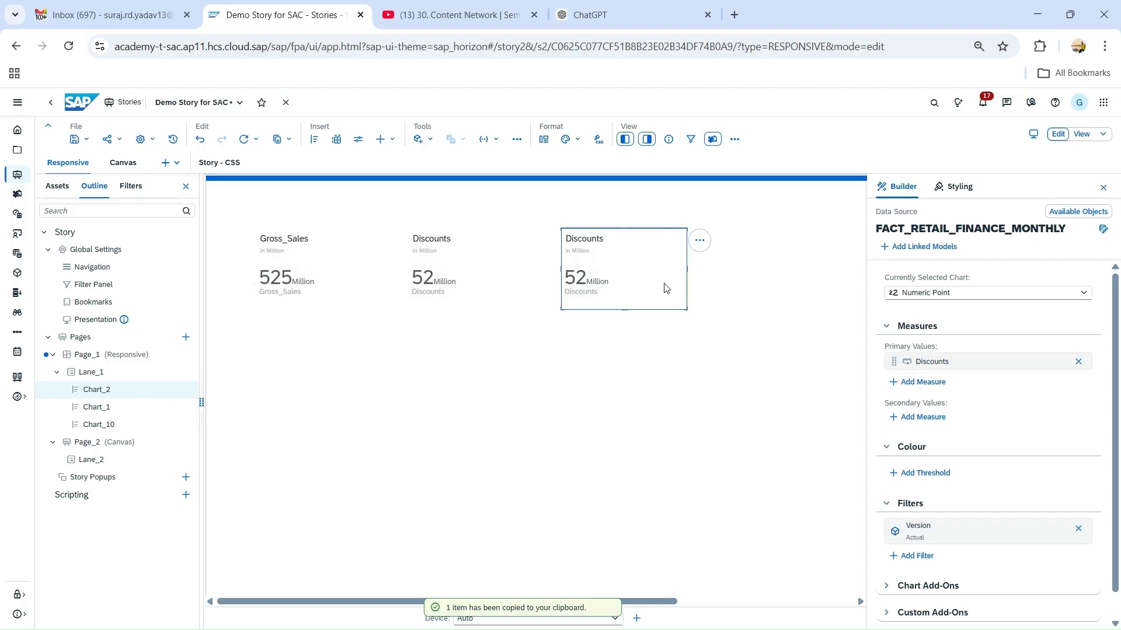
click(1077, 362)
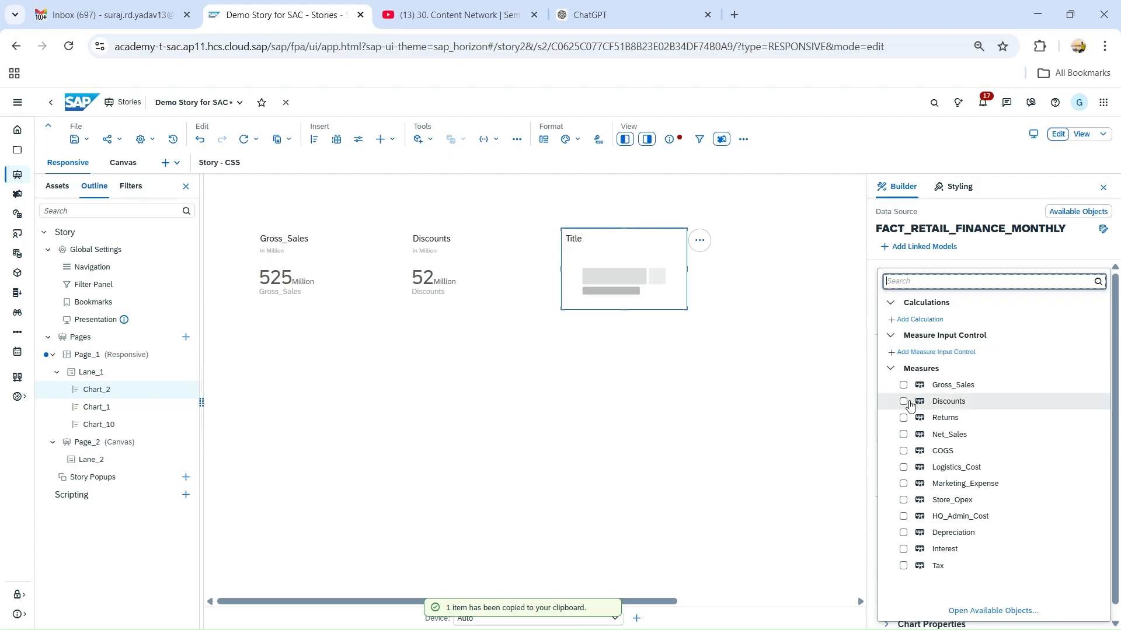
click(903, 533)
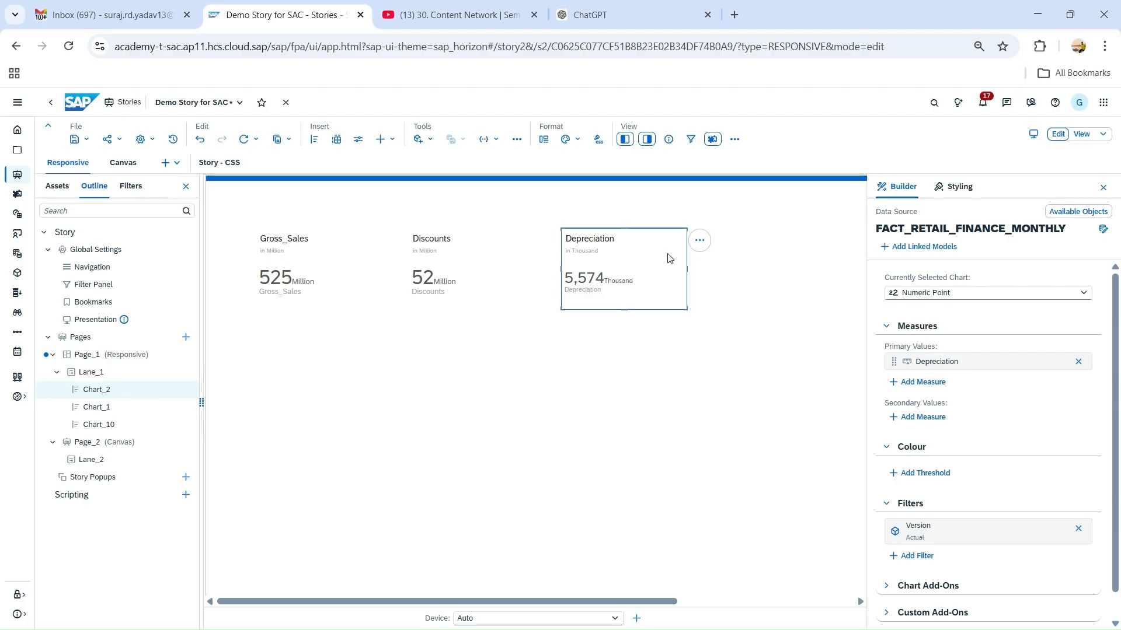
key(ctrl+c)
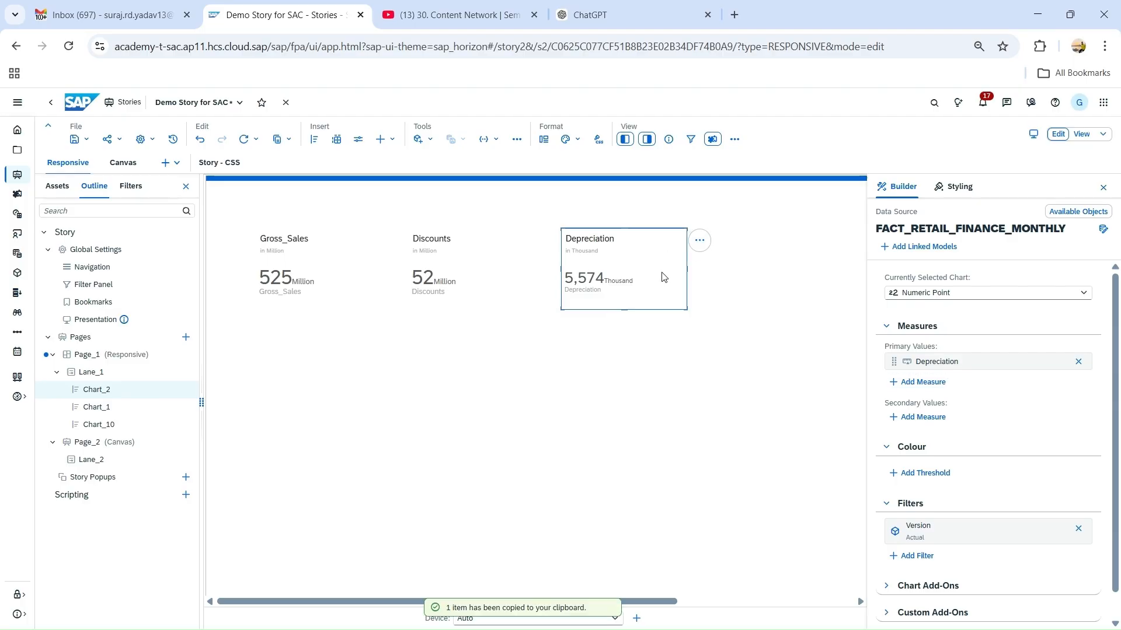
- Widen the Gross_Sales, Discounts and Depreciation charts to 6 grid columns each, keeping them in one row with gaps between them
click(350, 280)
drag(379, 307, 420, 317)
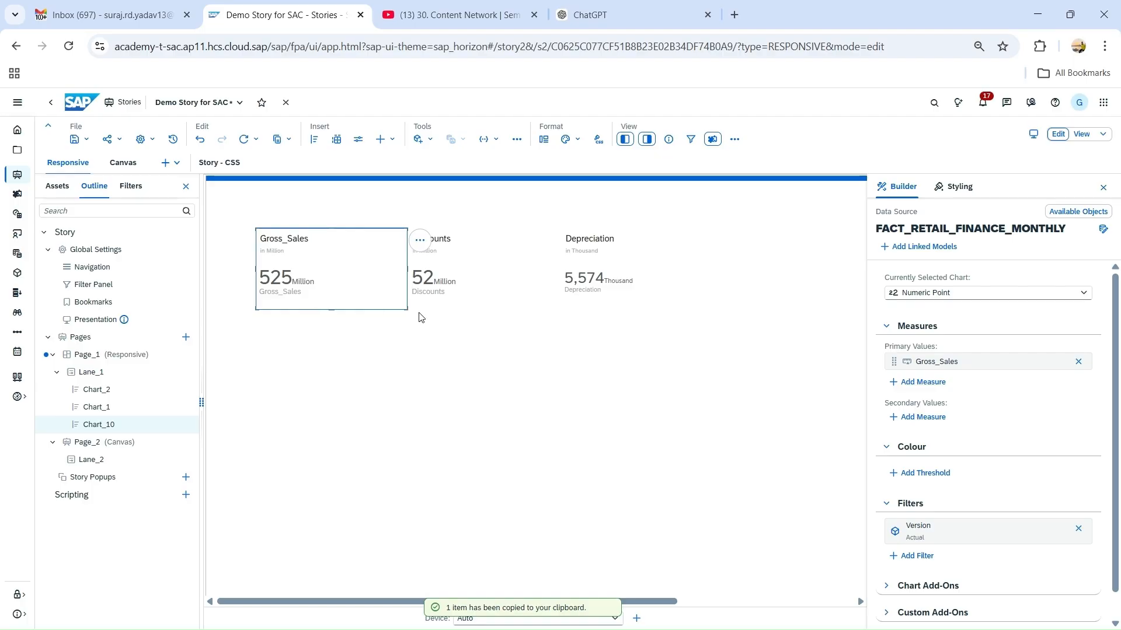
click(531, 295)
drag(532, 295, 560, 294)
click(649, 306)
drag(649, 306, 589, 311)
click(557, 306)
click(726, 310)
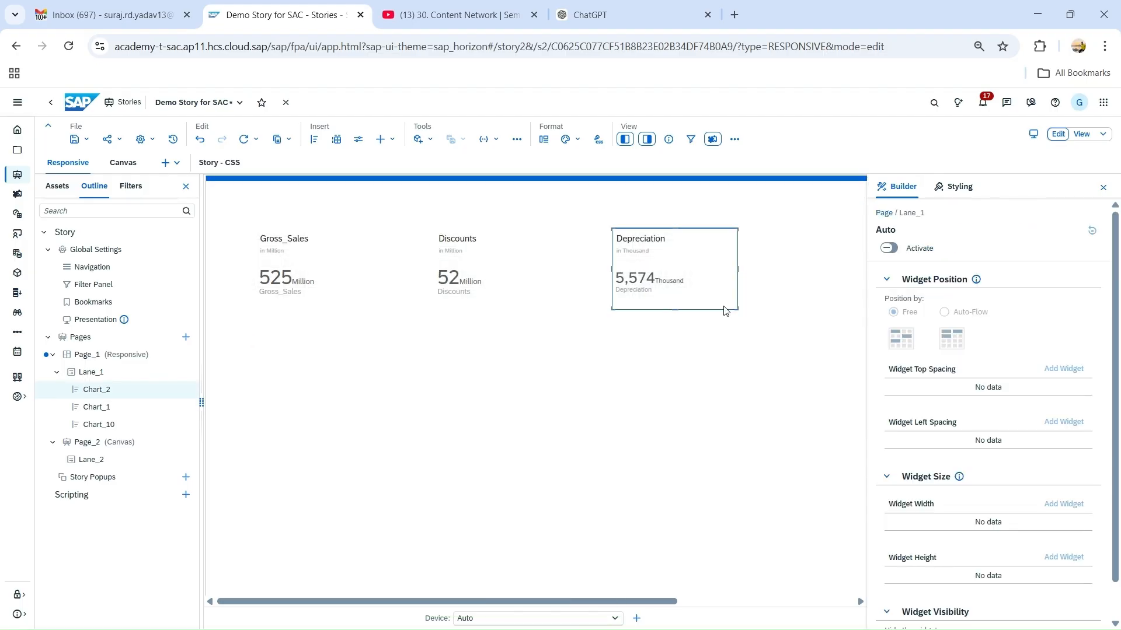
drag(726, 311, 737, 306)
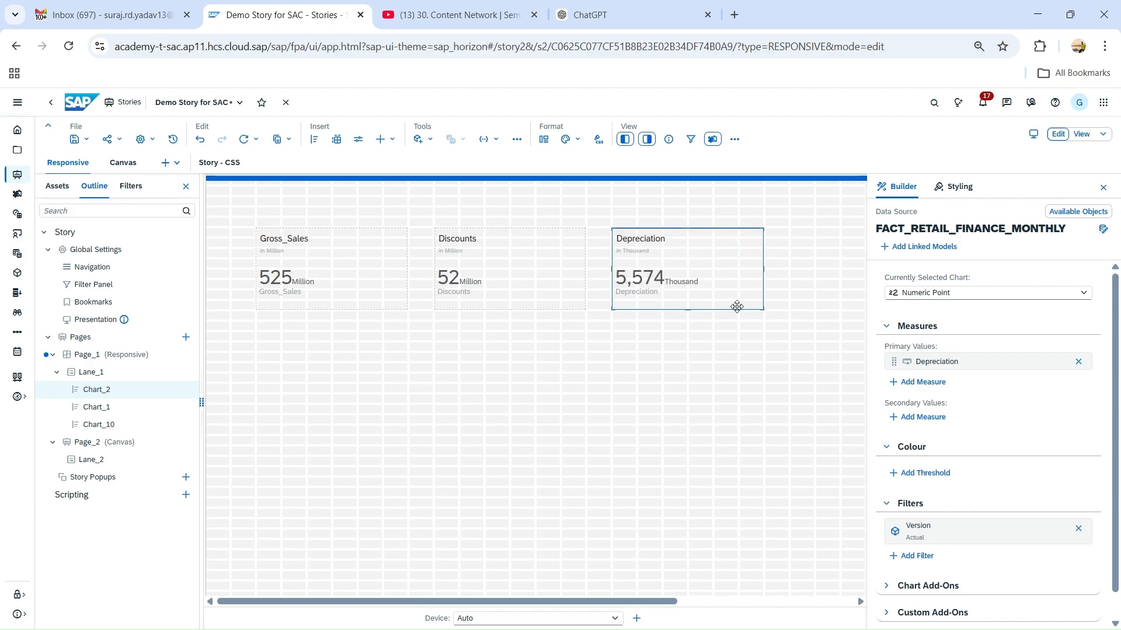
- Duplicate the Depreciation chart, place the copy directly below Gross_Sales, and change its measure to Net_Sales
key(ctrl+c)
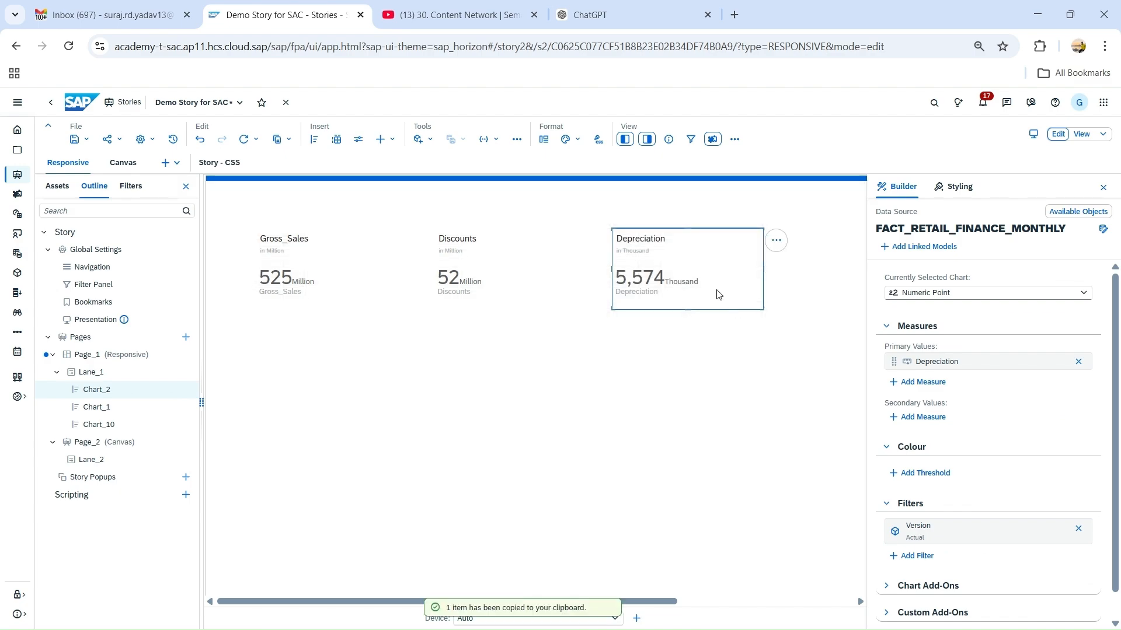
click(291, 356)
key(ctrl+v)
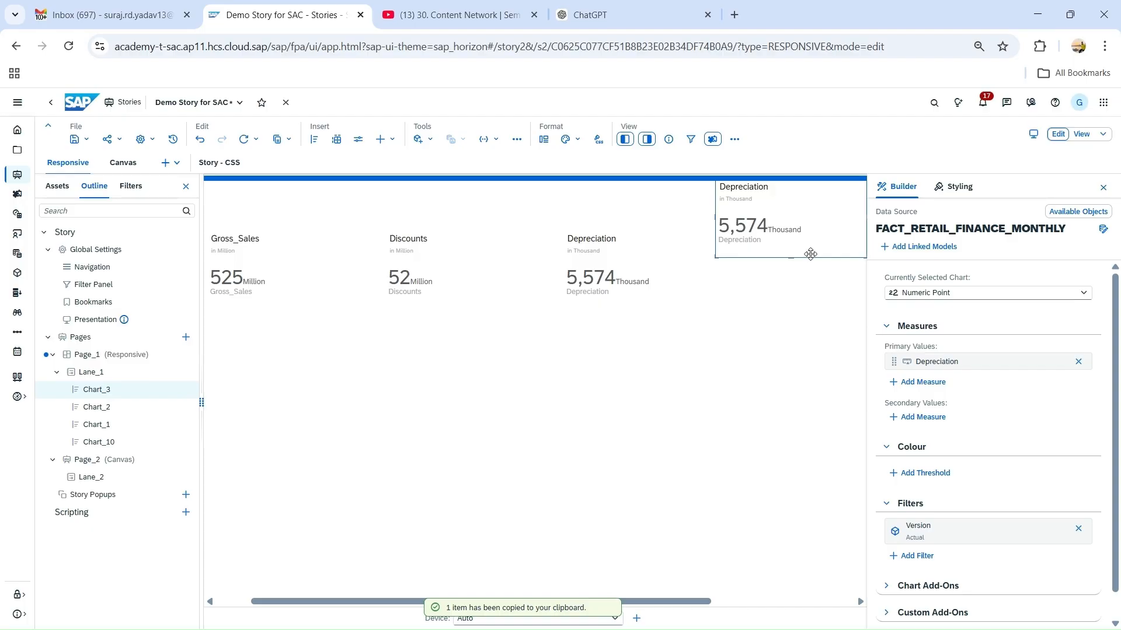
drag(811, 254, 323, 416)
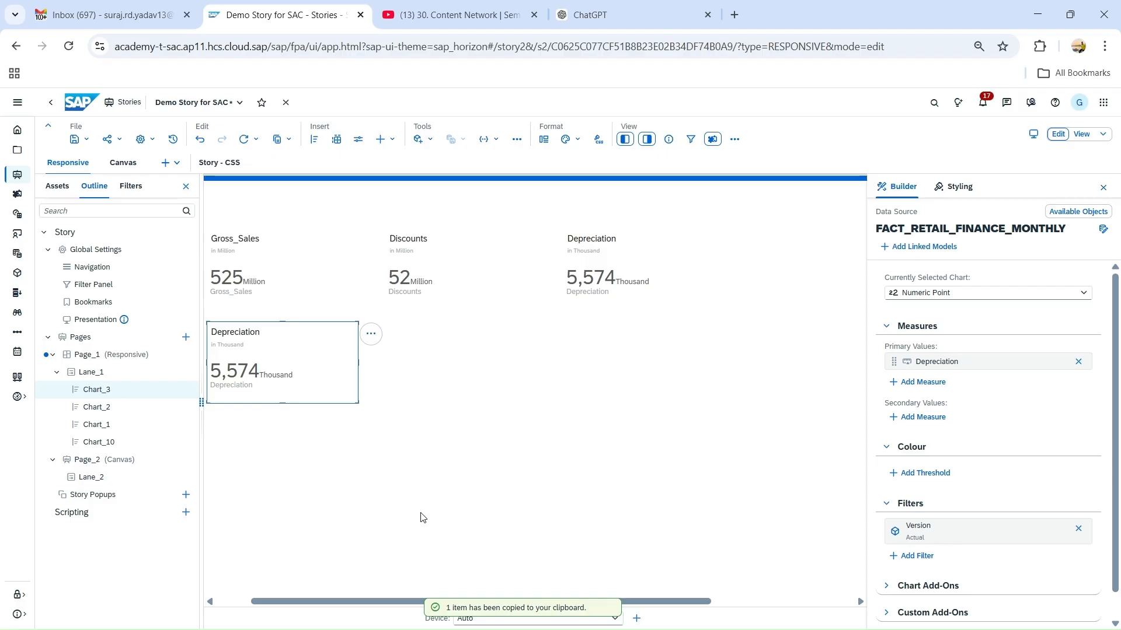
drag(385, 601, 249, 579)
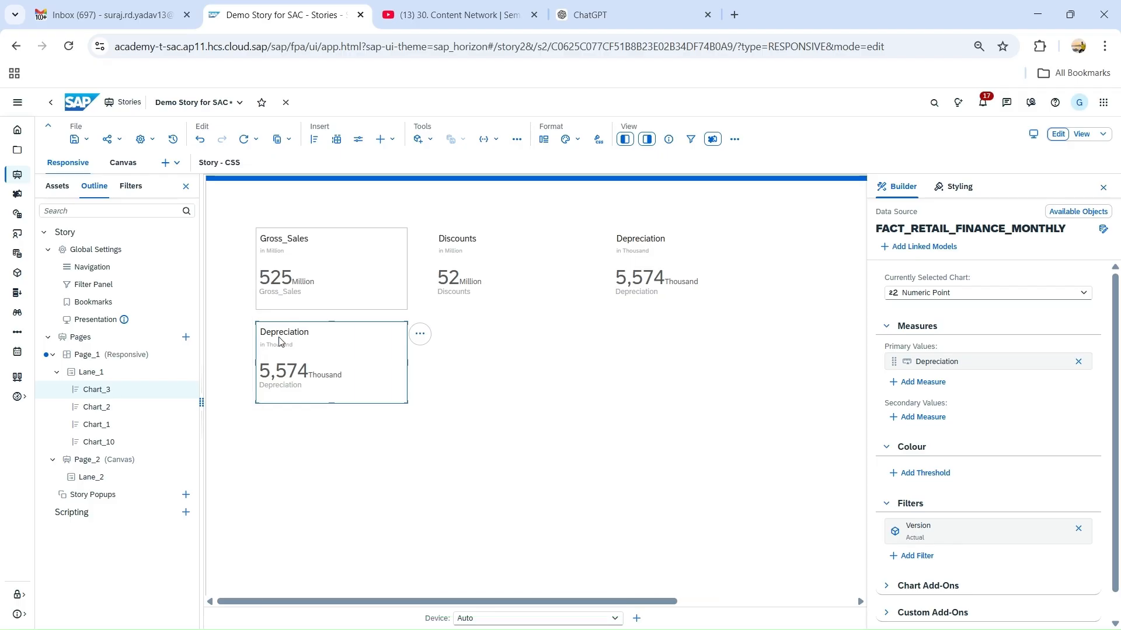
scroll(1074, 391, down, 1)
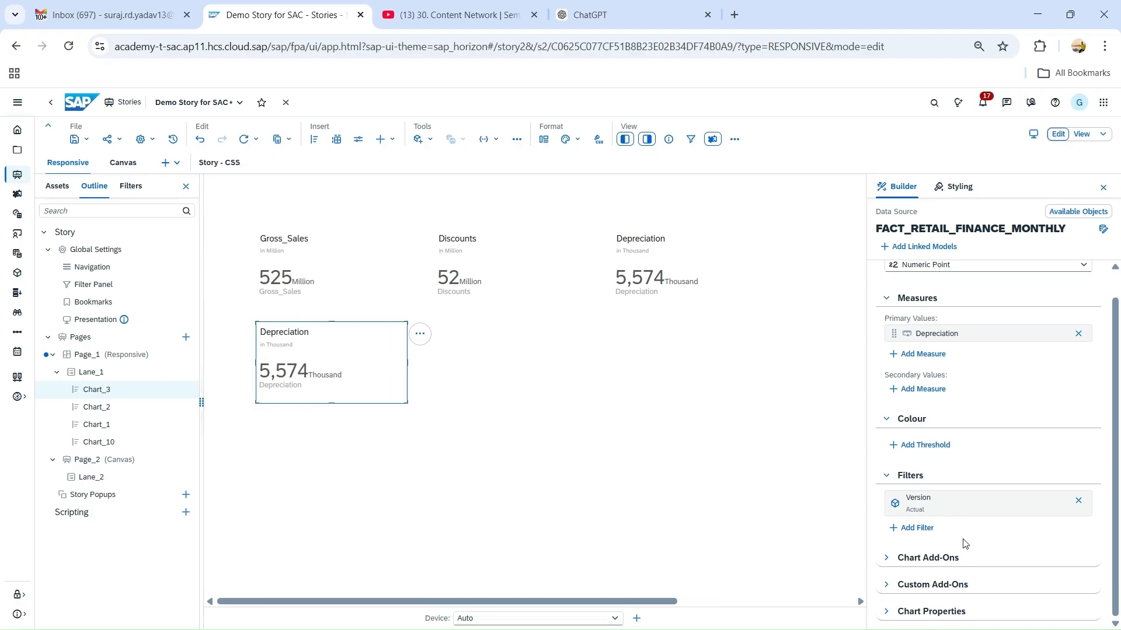
click(1078, 335)
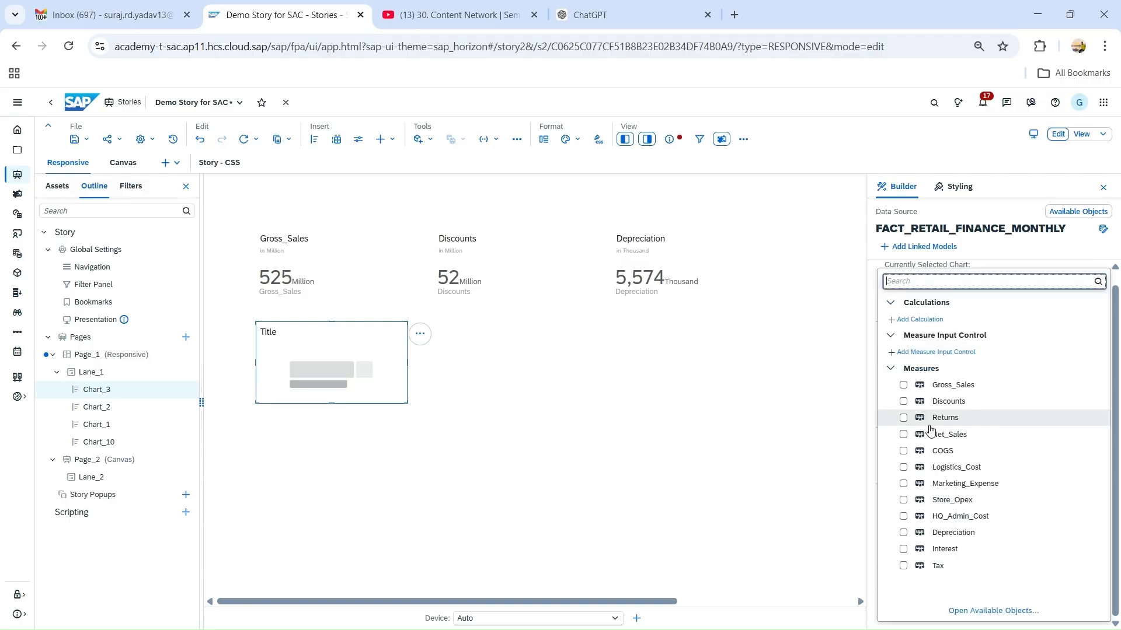
click(930, 435)
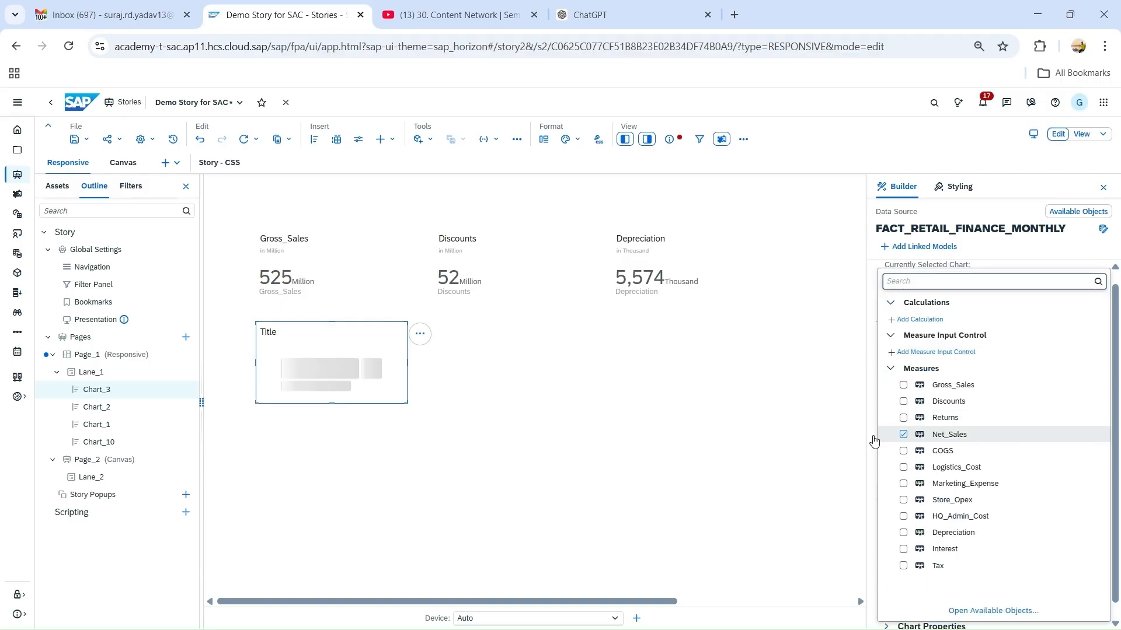
click(385, 280)
- Set the widget background colour of the Gross_Sales chart to light pink, hex eab9b9
click(385, 280)
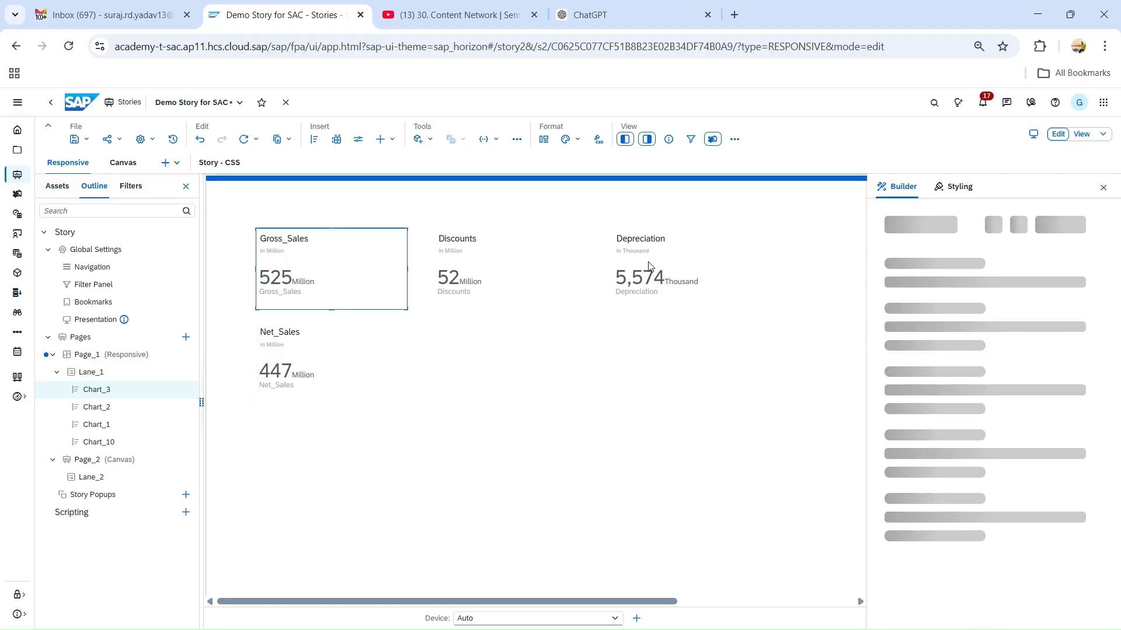
click(956, 188)
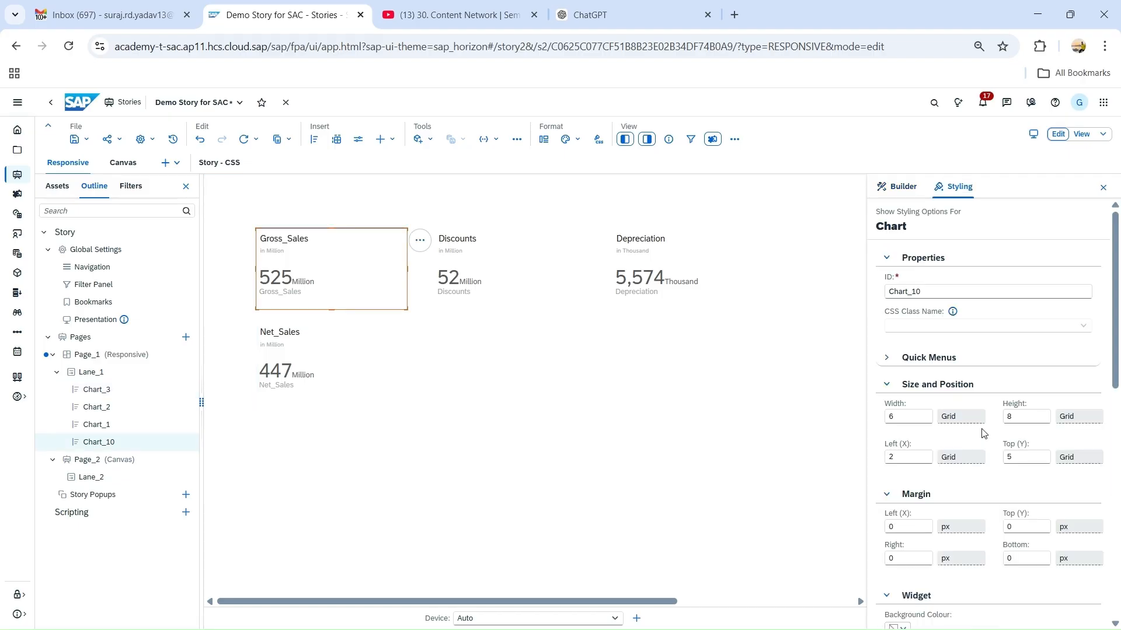
scroll(914, 351, down, 7)
scroll(913, 349, up, 2)
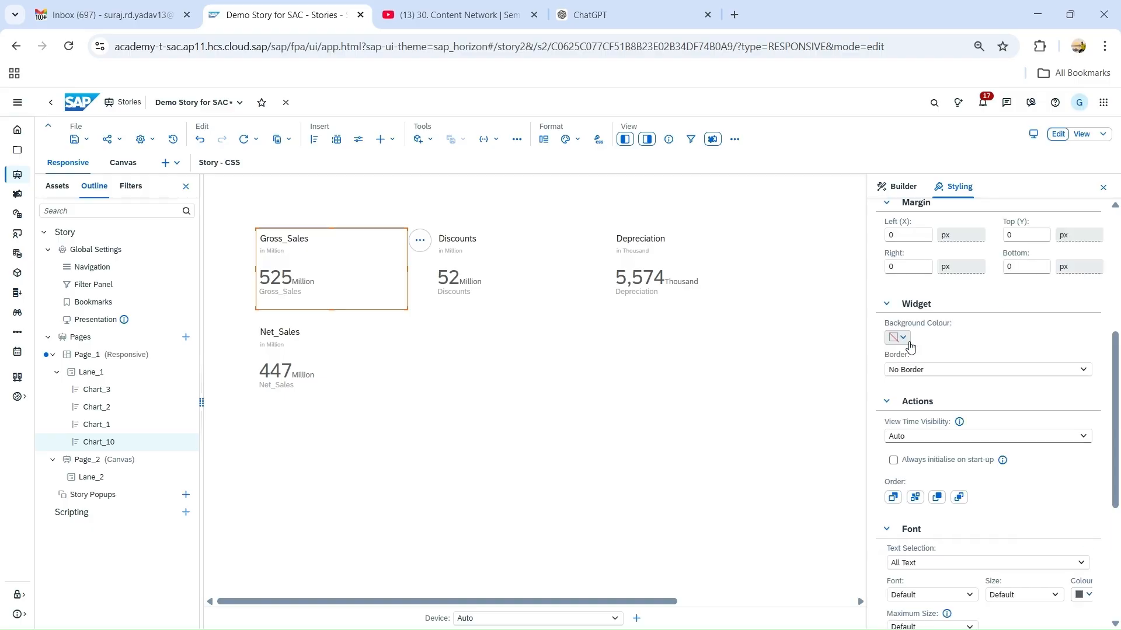
click(908, 343)
click(1025, 484)
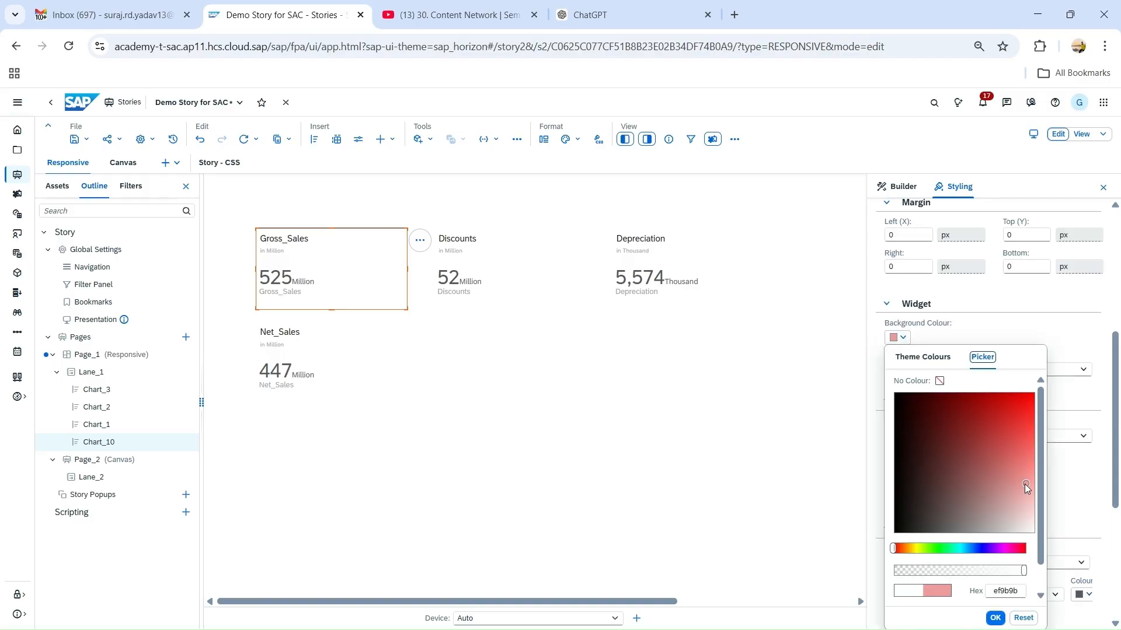
click(1024, 504)
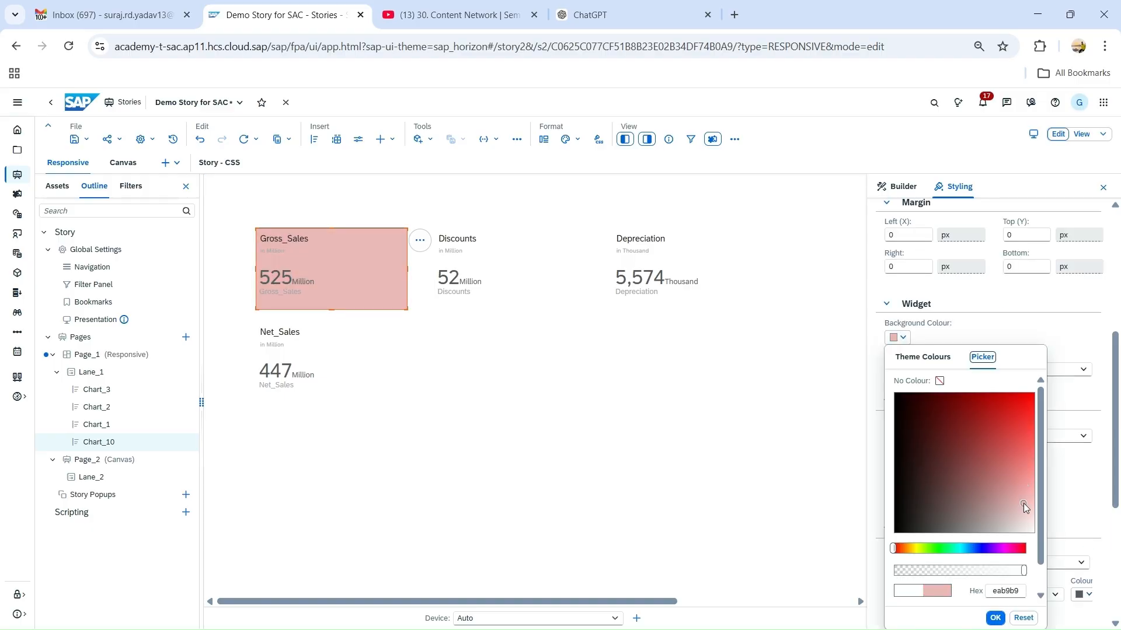
- Set the widget background colour of the Discounts chart to light green, hex b0f2cc
click(548, 262)
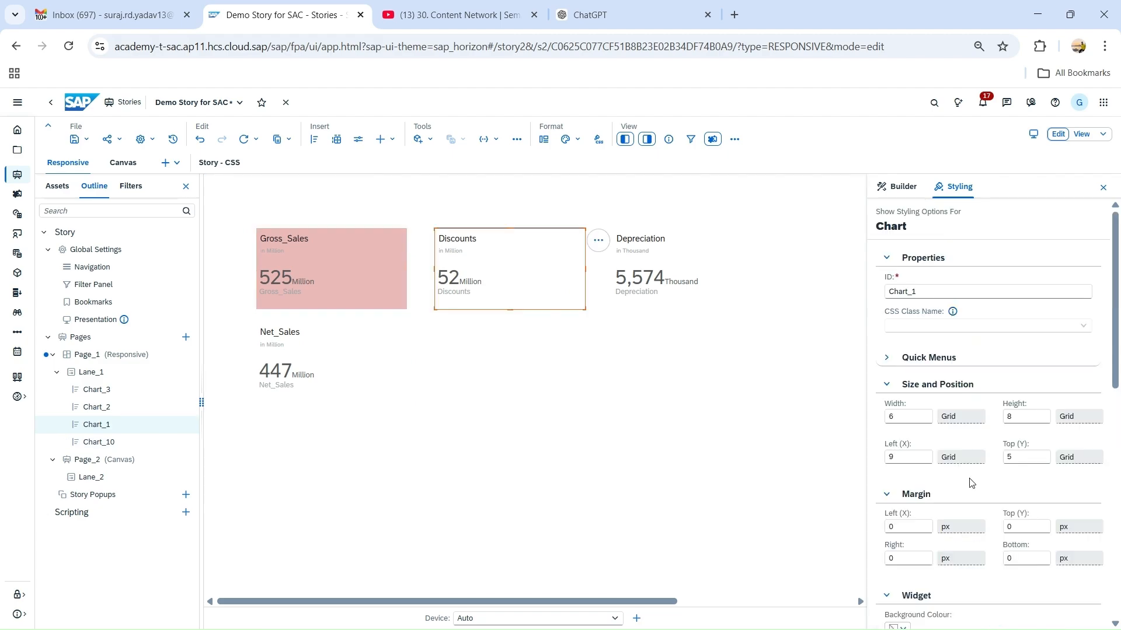
scroll(971, 483, down, 5)
scroll(920, 391, up, 3)
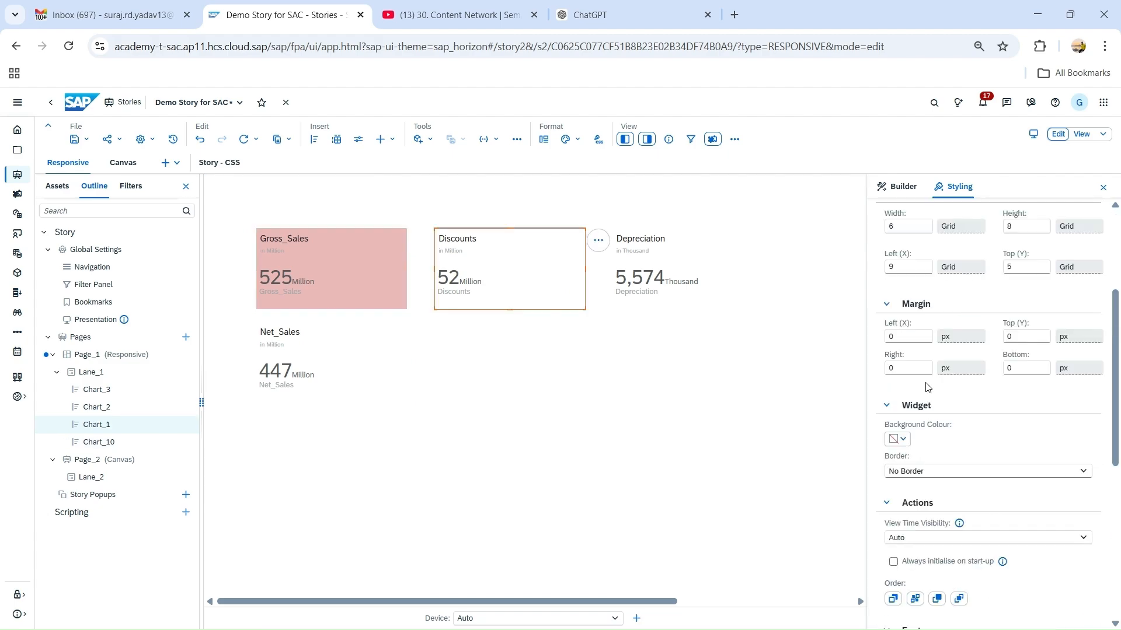
click(904, 442)
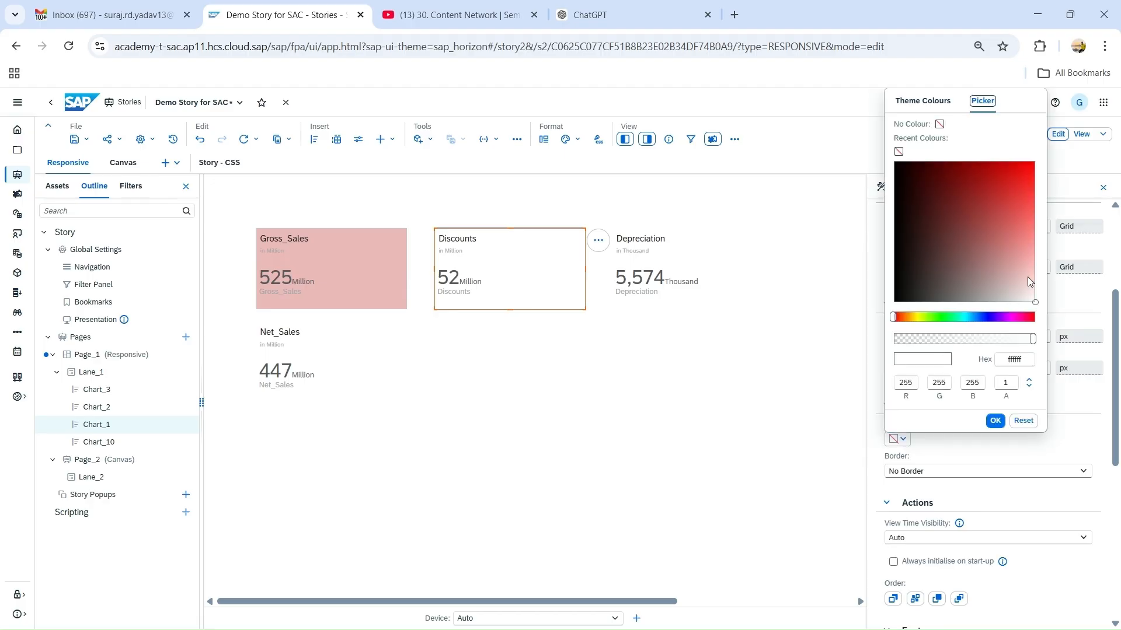
click(952, 317)
click(1029, 265)
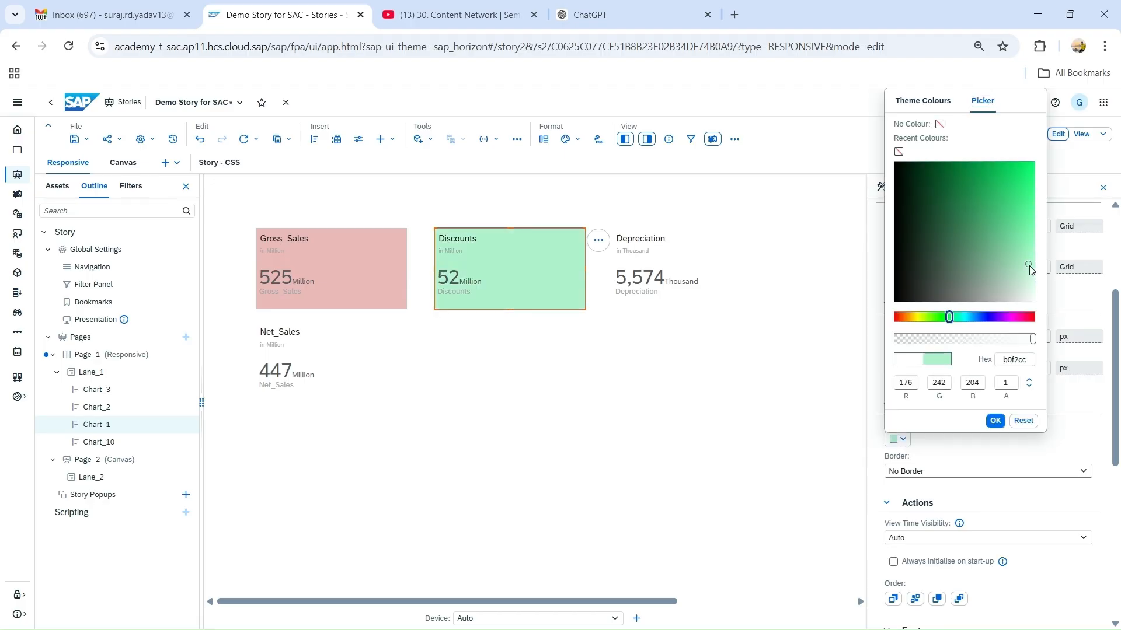
- Set the widget background colour of the Depreciation chart to light cyan, hex abf3f4
click(678, 268)
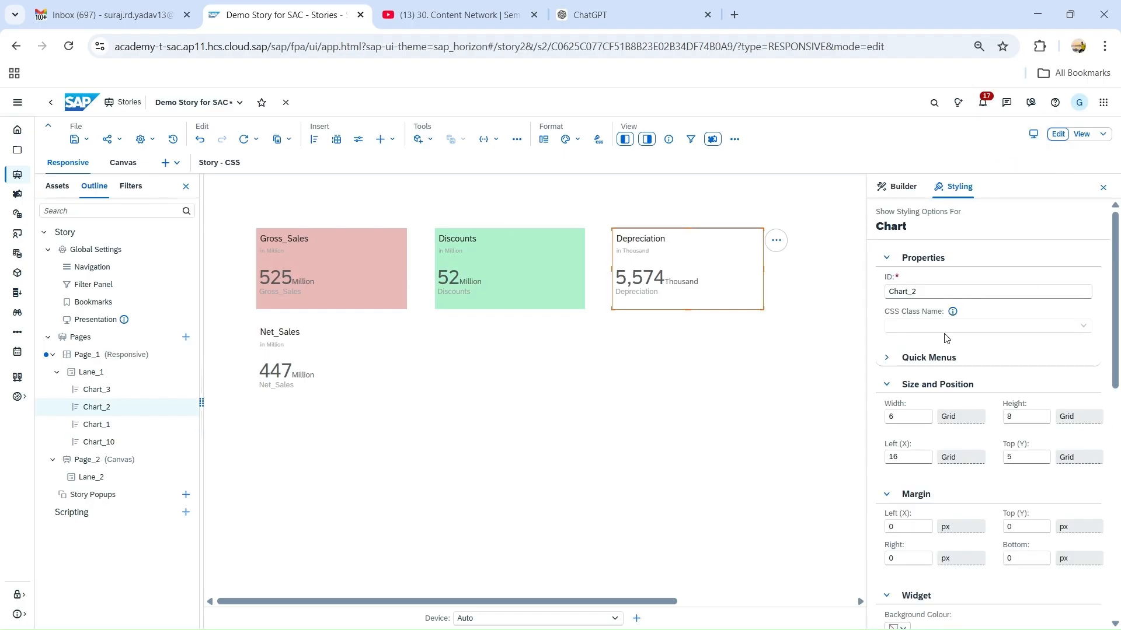
scroll(911, 401, down, 6)
scroll(911, 401, up, 2)
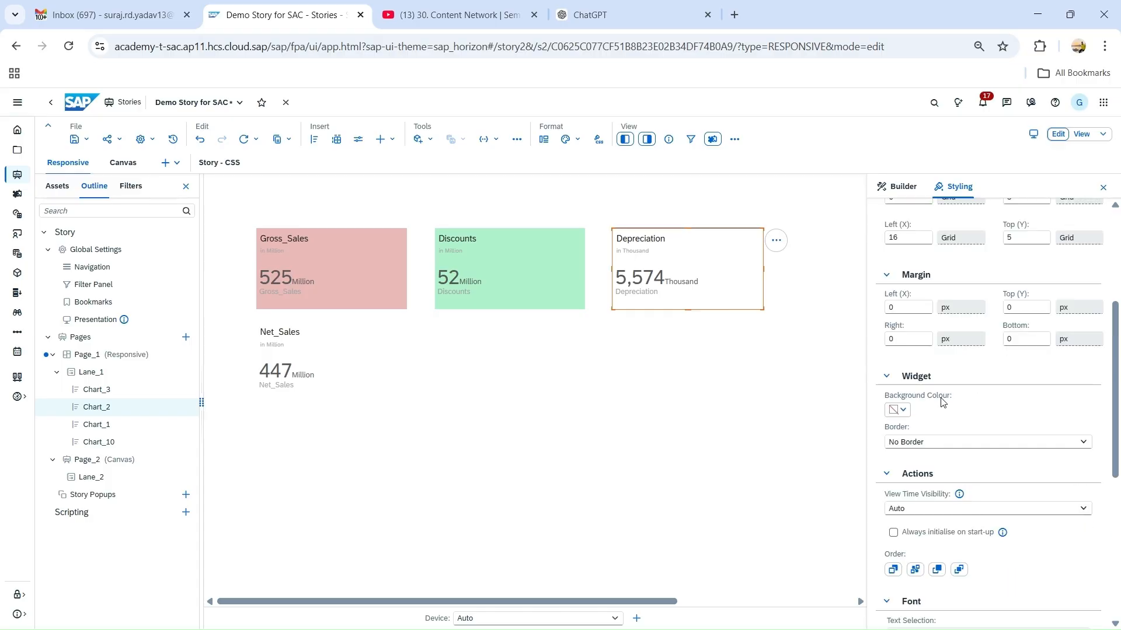
click(902, 410)
click(959, 318)
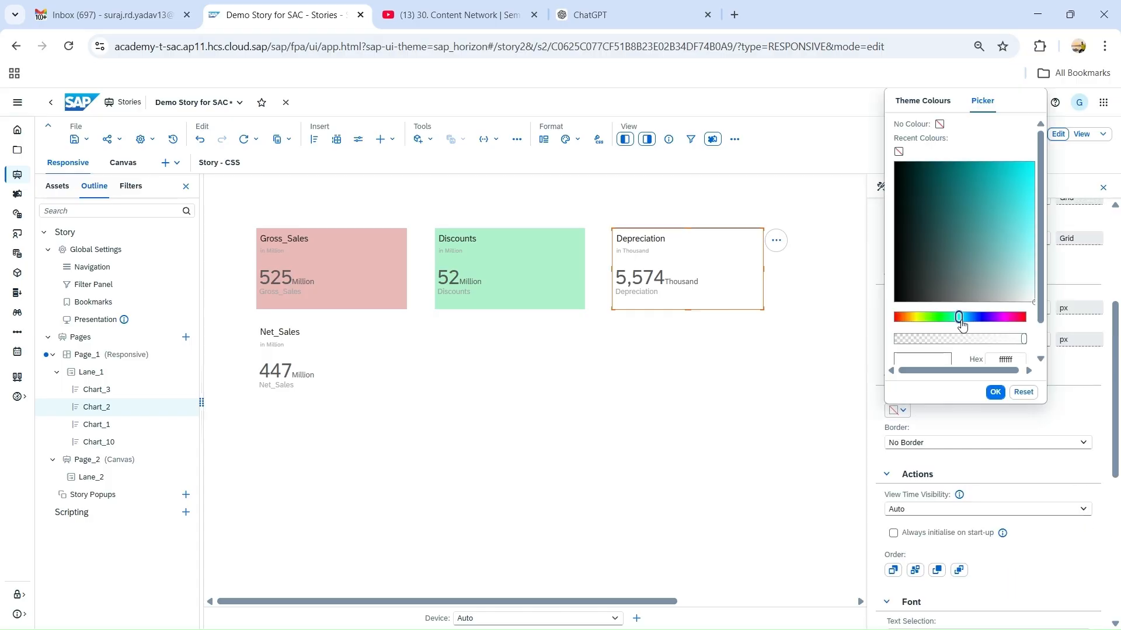
click(1029, 261)
- Set the widget background colour of the Net_Sales chart to yellow
click(352, 368)
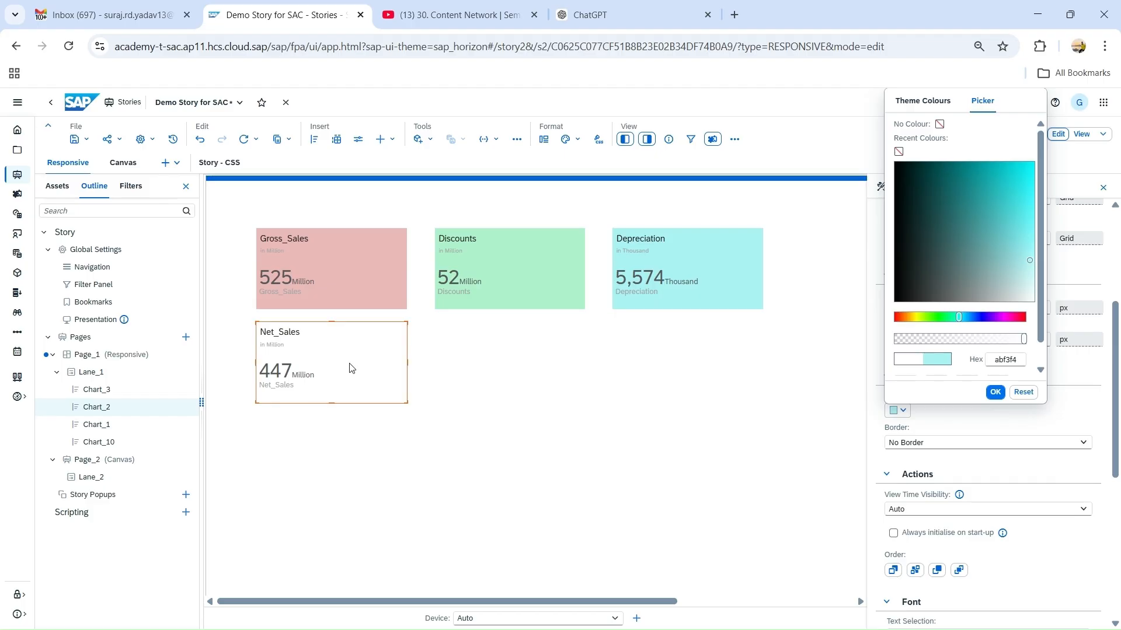
scroll(924, 443, down, 5)
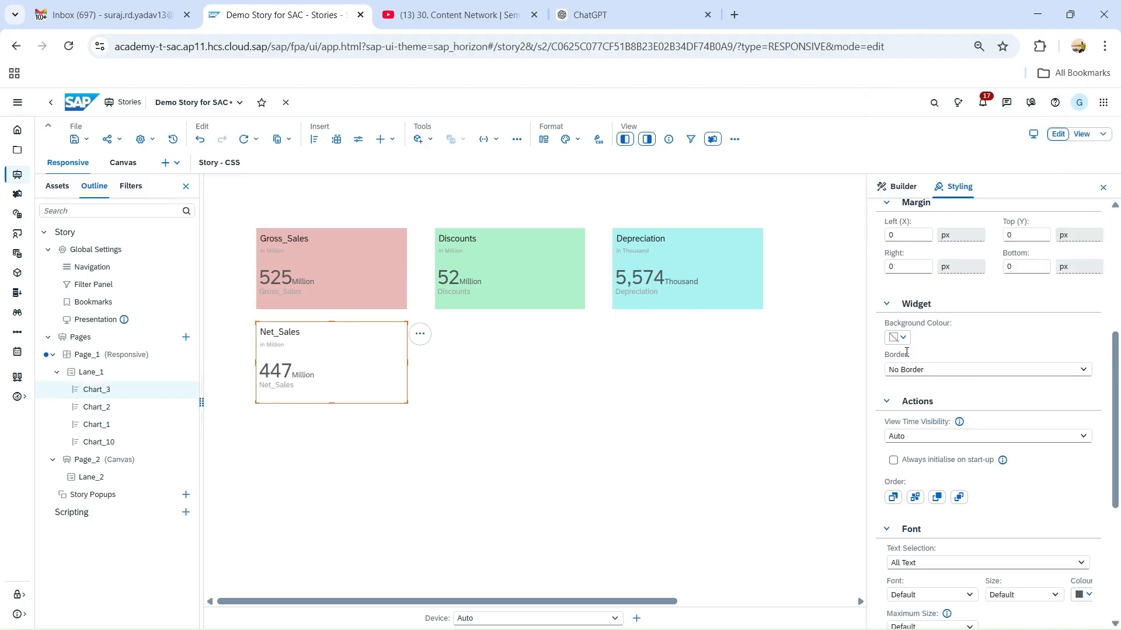
click(902, 338)
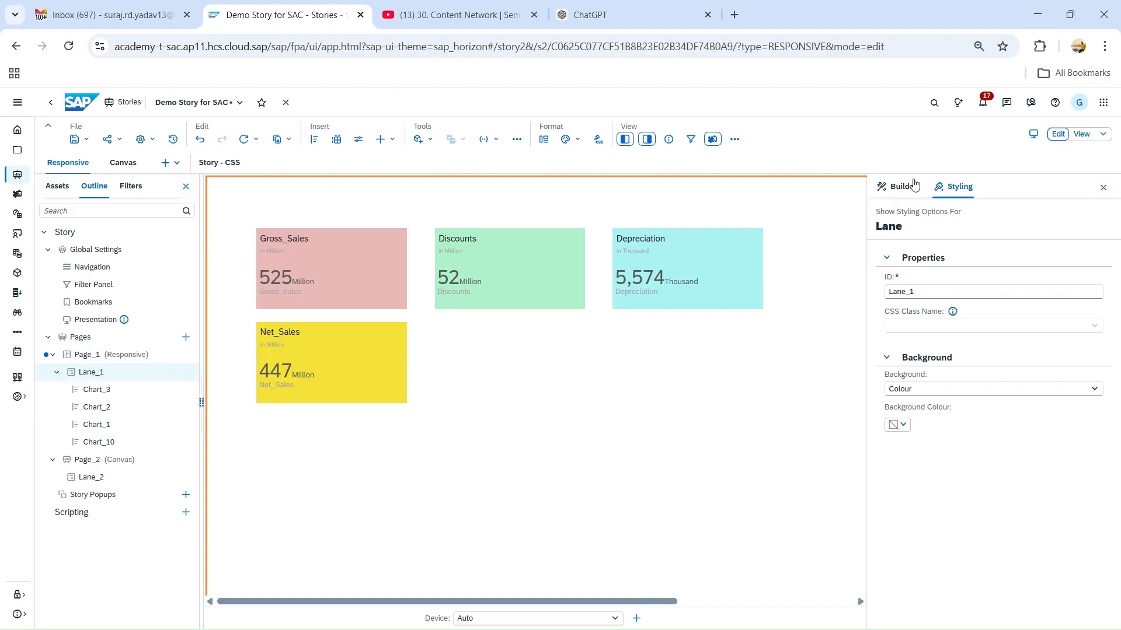
- Show the Builder settings of Lane_1 and save the story
click(901, 188)
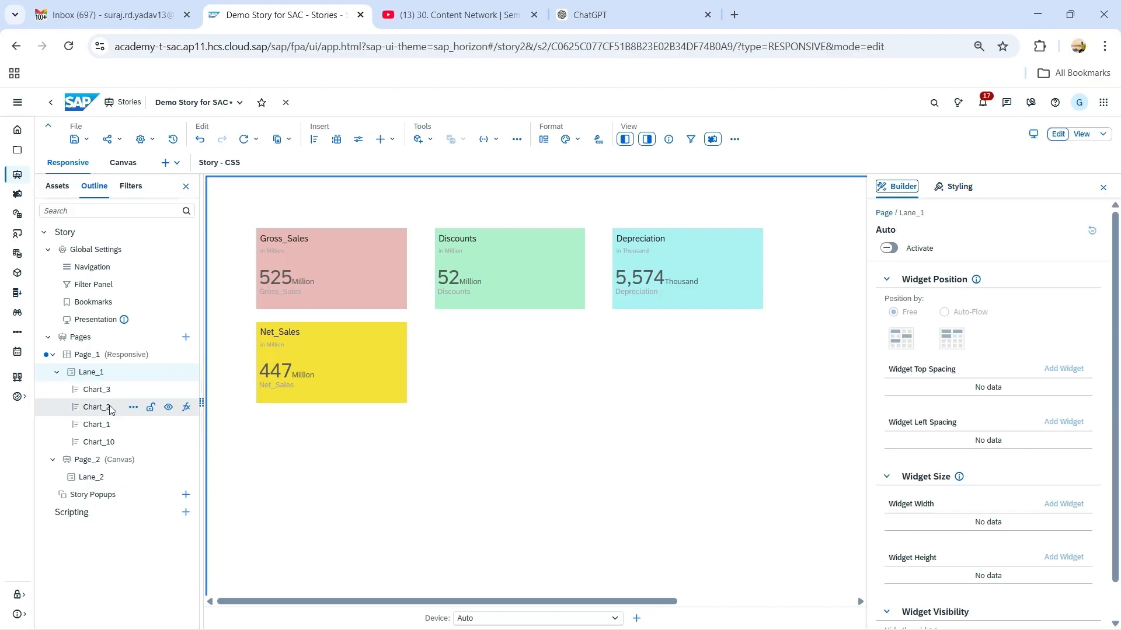
double_click(98, 396)
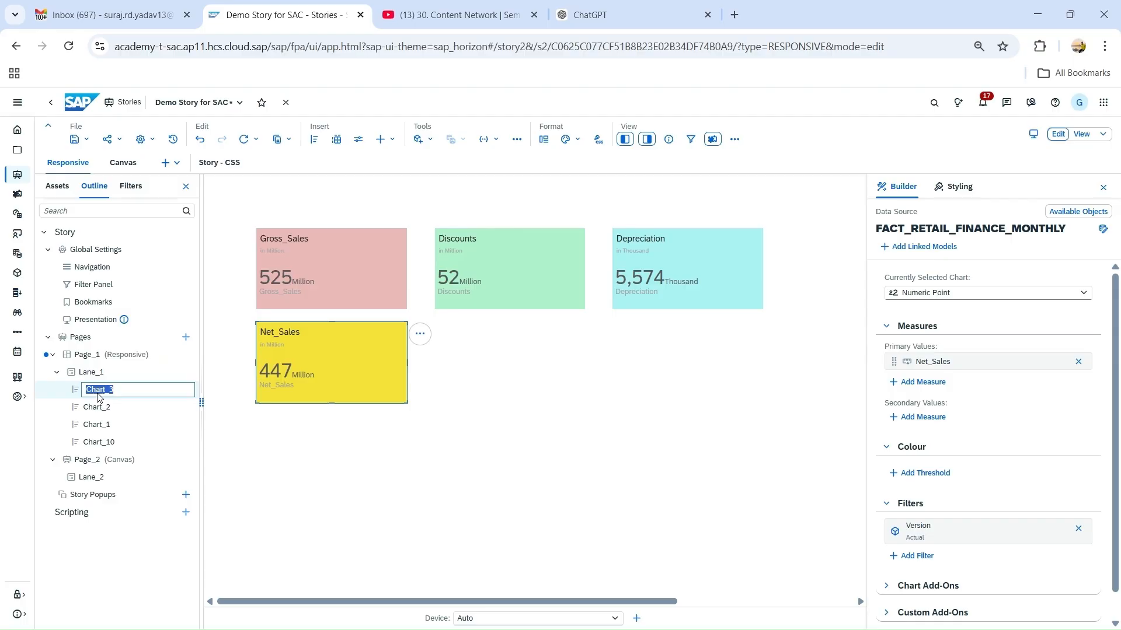
click(98, 411)
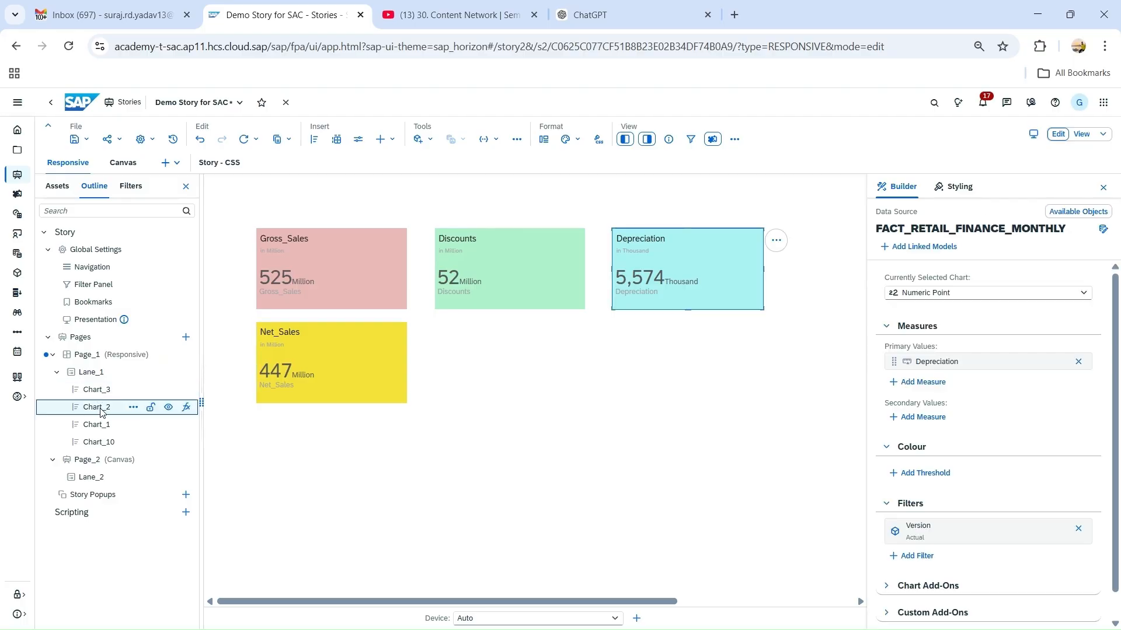
click(102, 375)
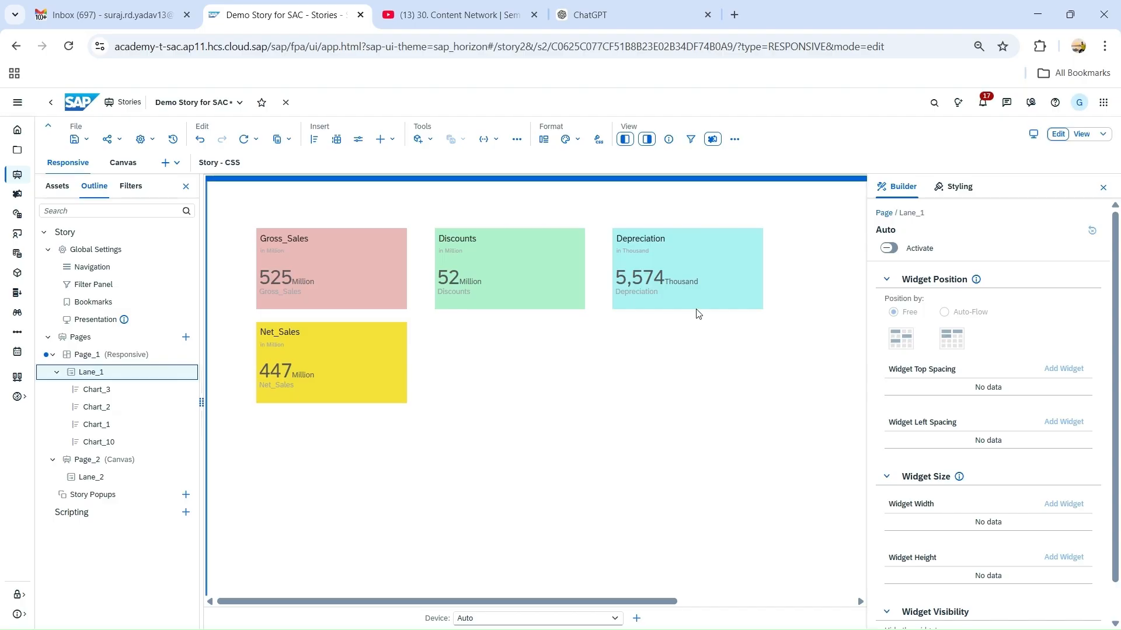
click(76, 140)
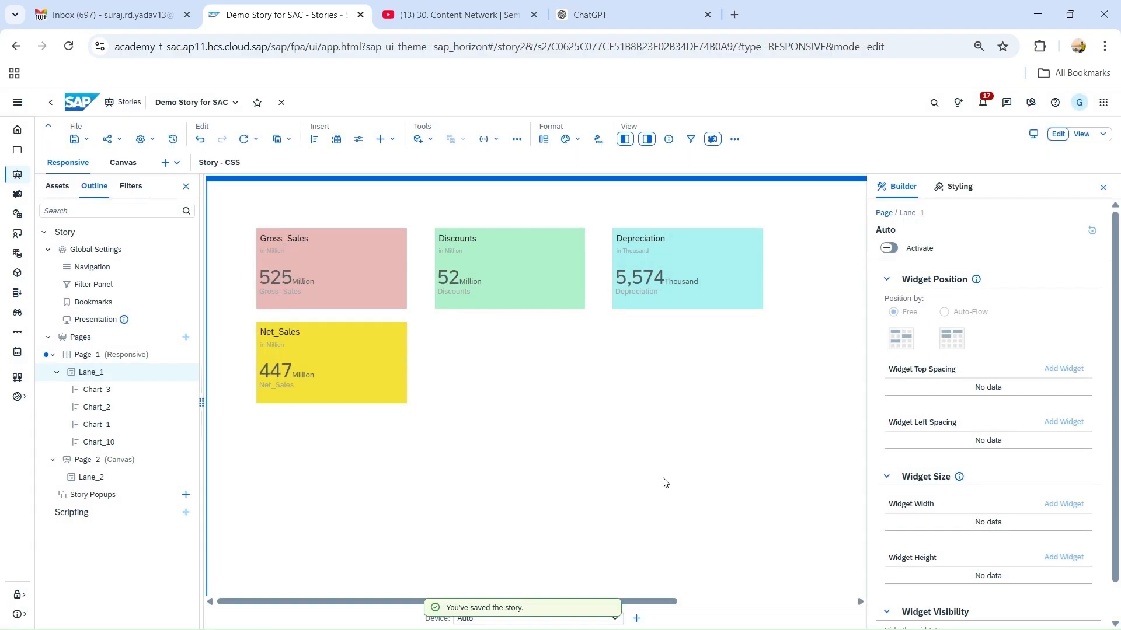
- Preview Lane_1 on the iOS Phone (Small) 375 x 812 px device, compare it with Auto, and return to Phone (Small)
mouse_move(554, 629)
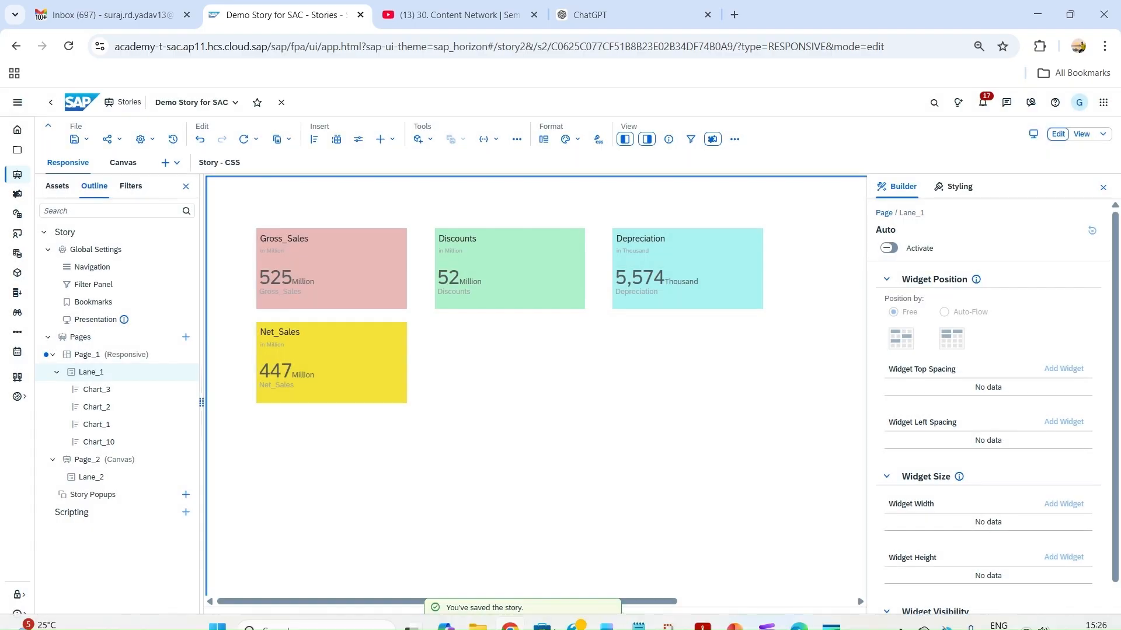
click(614, 620)
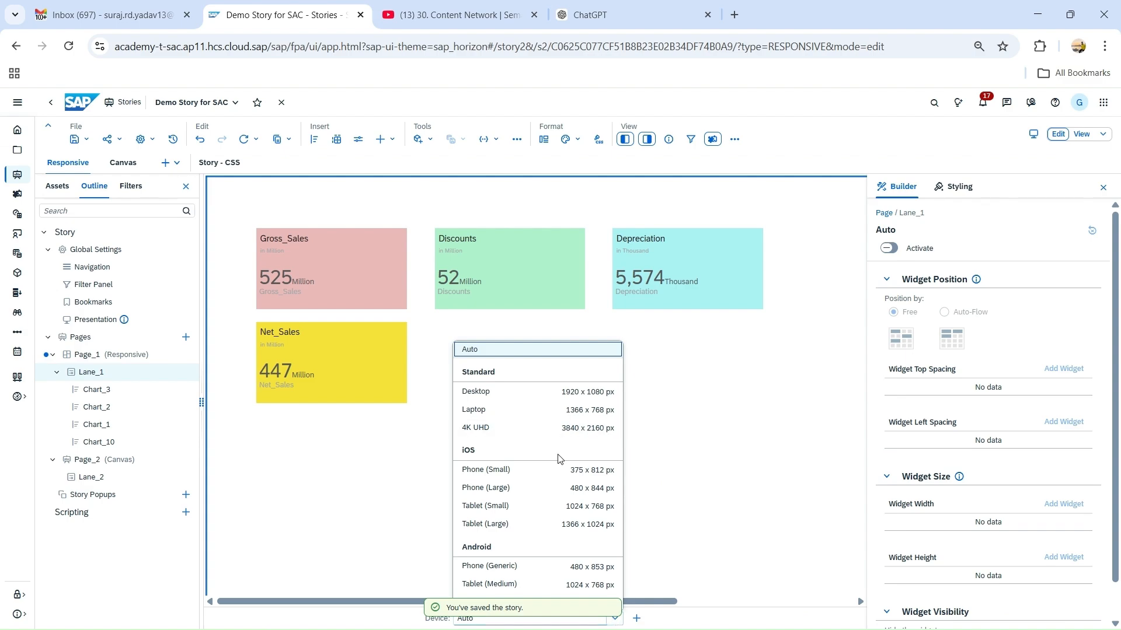
click(559, 471)
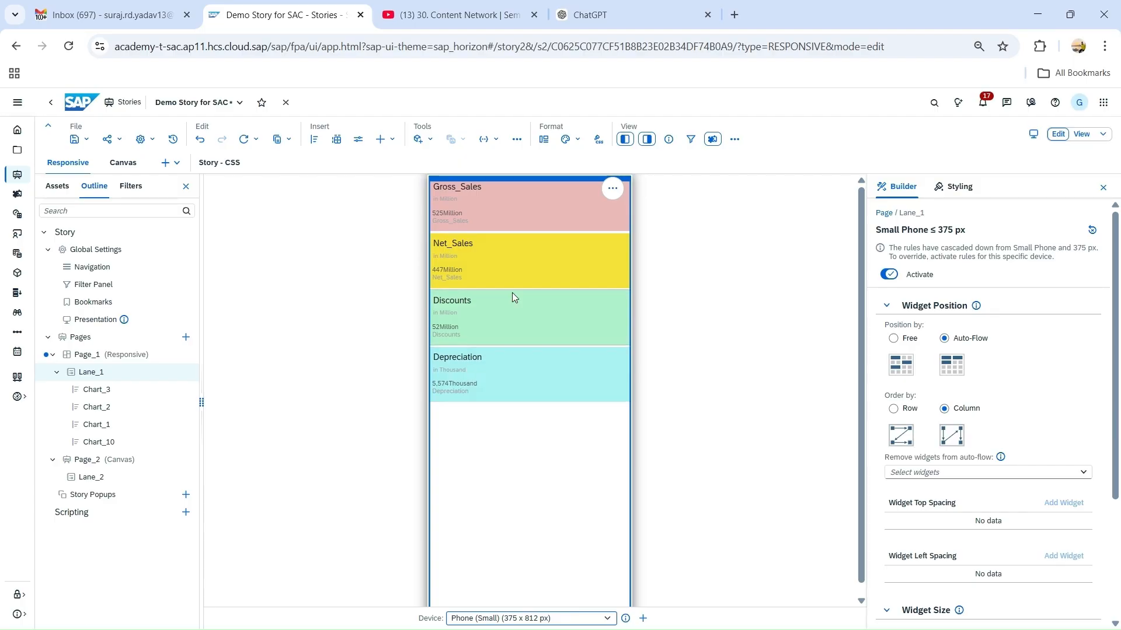
click(596, 619)
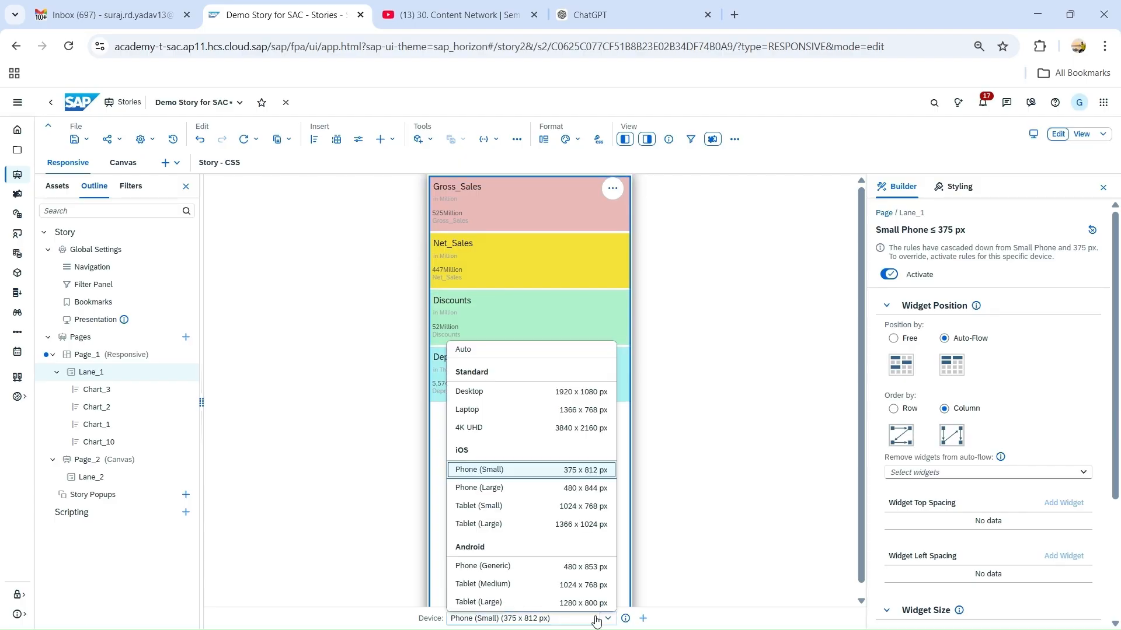
click(526, 351)
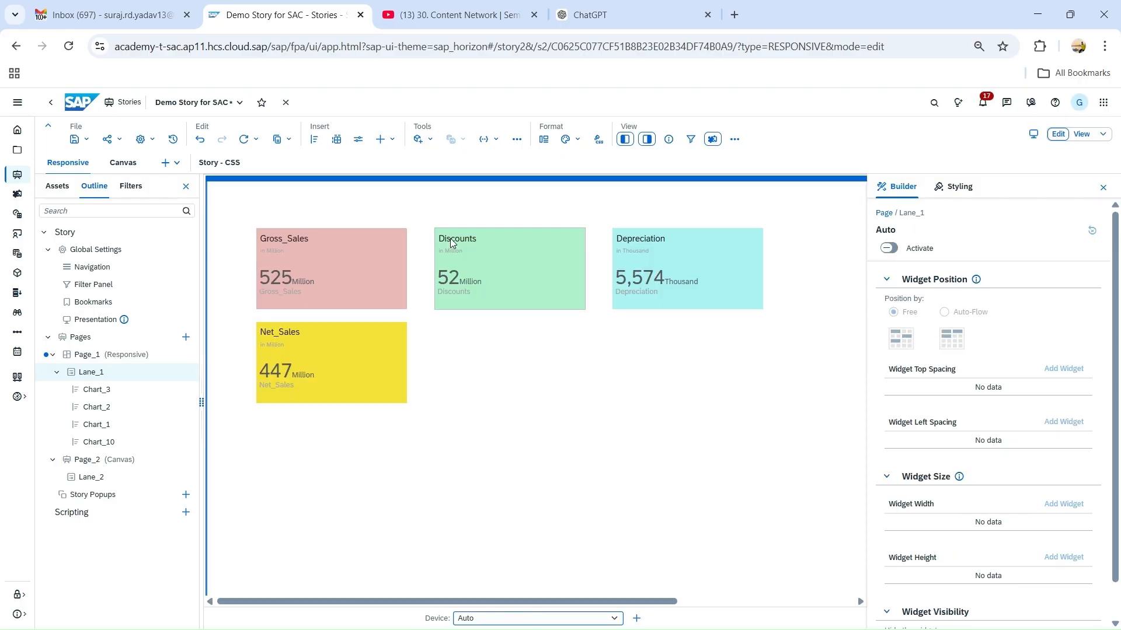
click(602, 619)
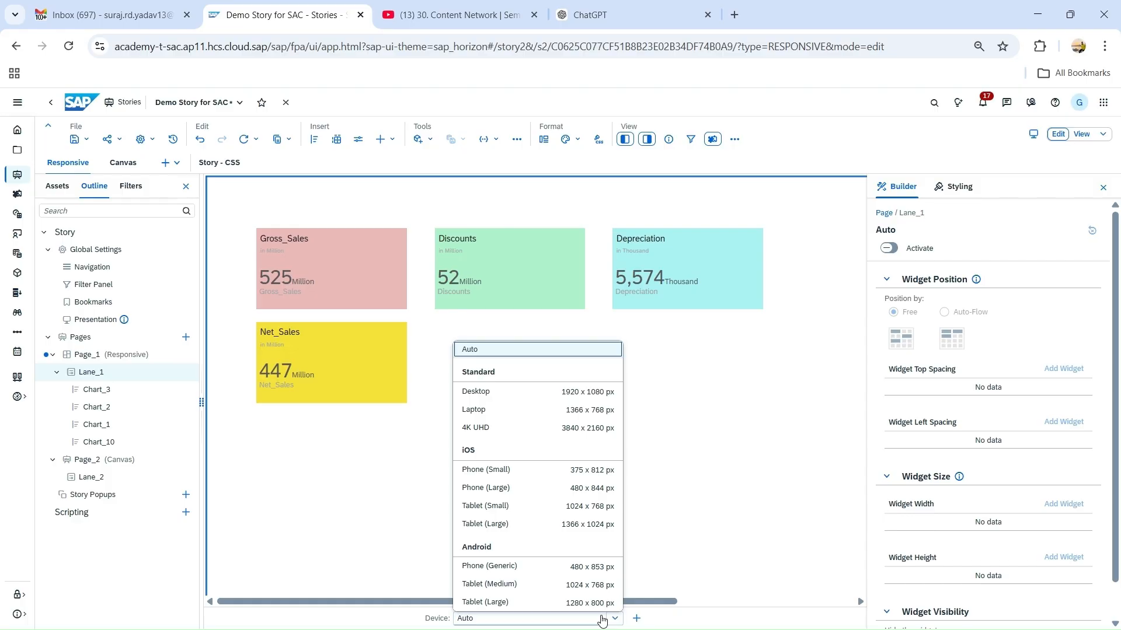
click(544, 479)
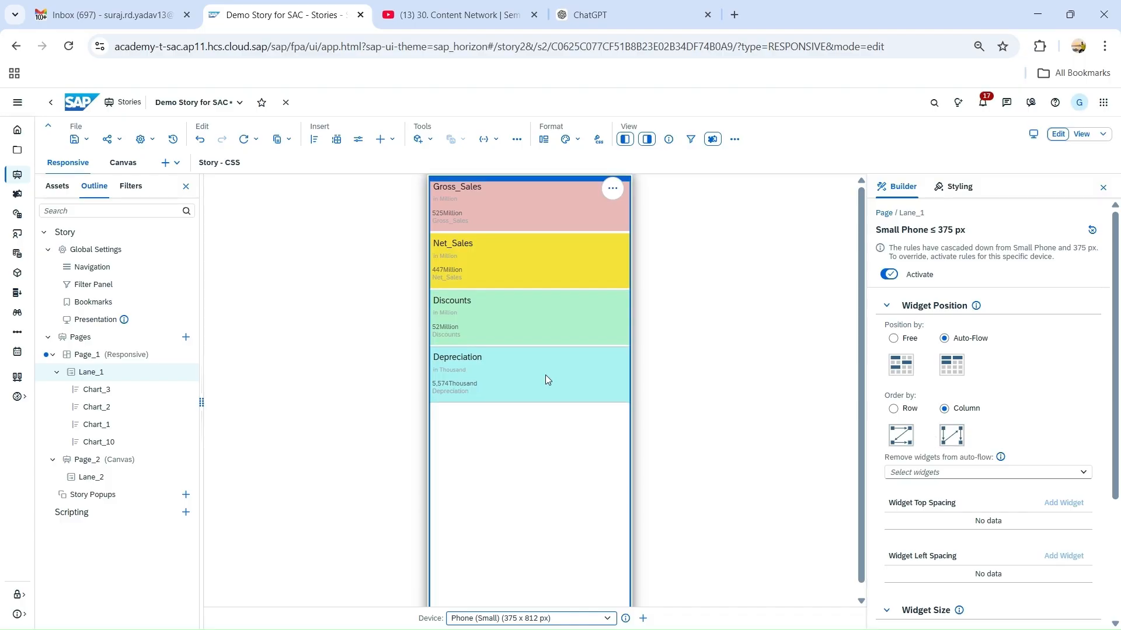
- Deactivate Lane_1's small-phone responsive rules, compare the Auto and Phone (Small) previews, and reactivate the rules
click(590, 621)
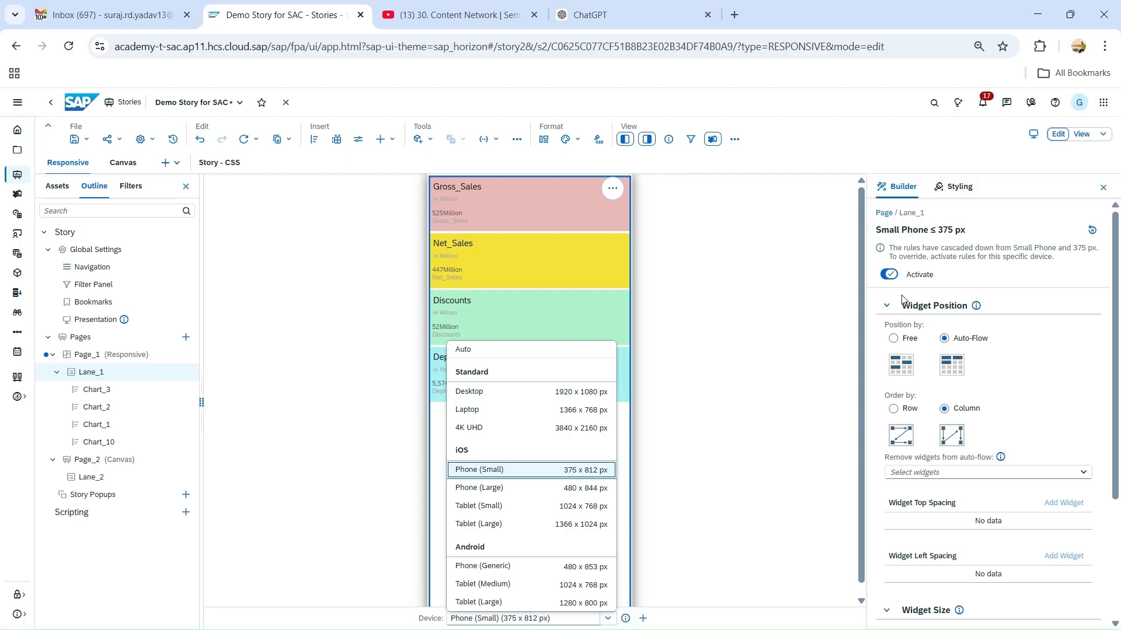
click(758, 293)
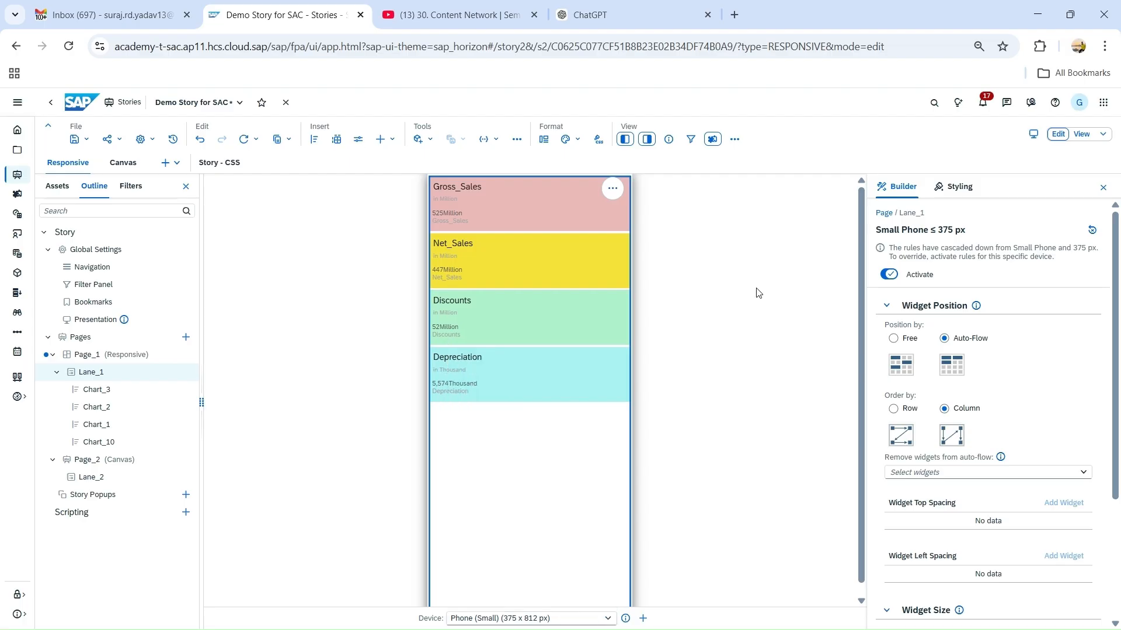
click(889, 275)
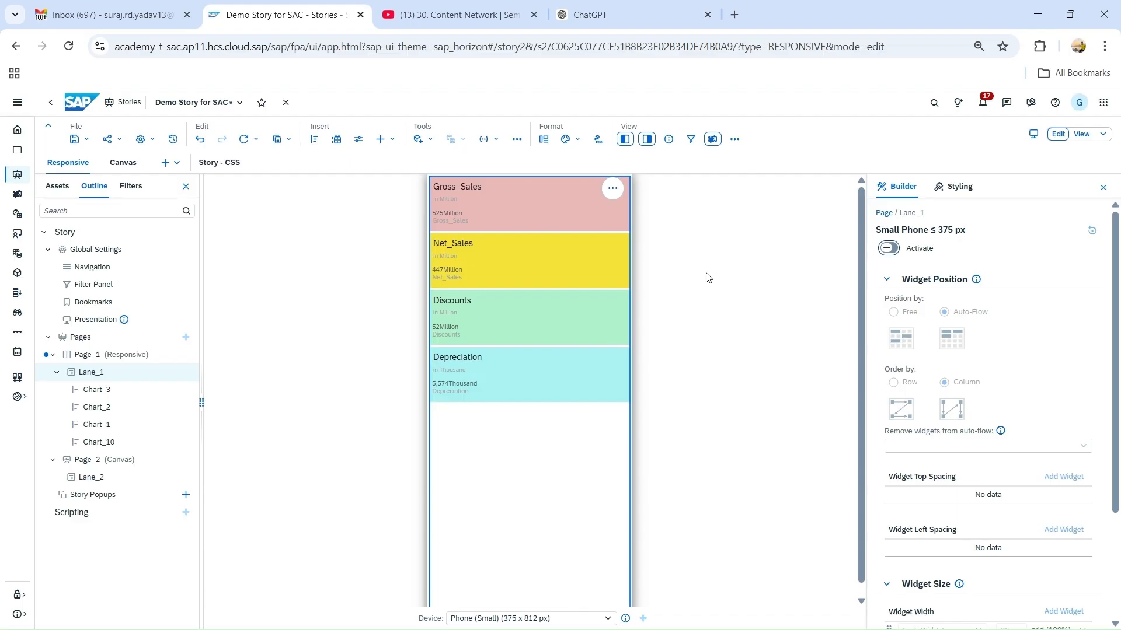
click(560, 620)
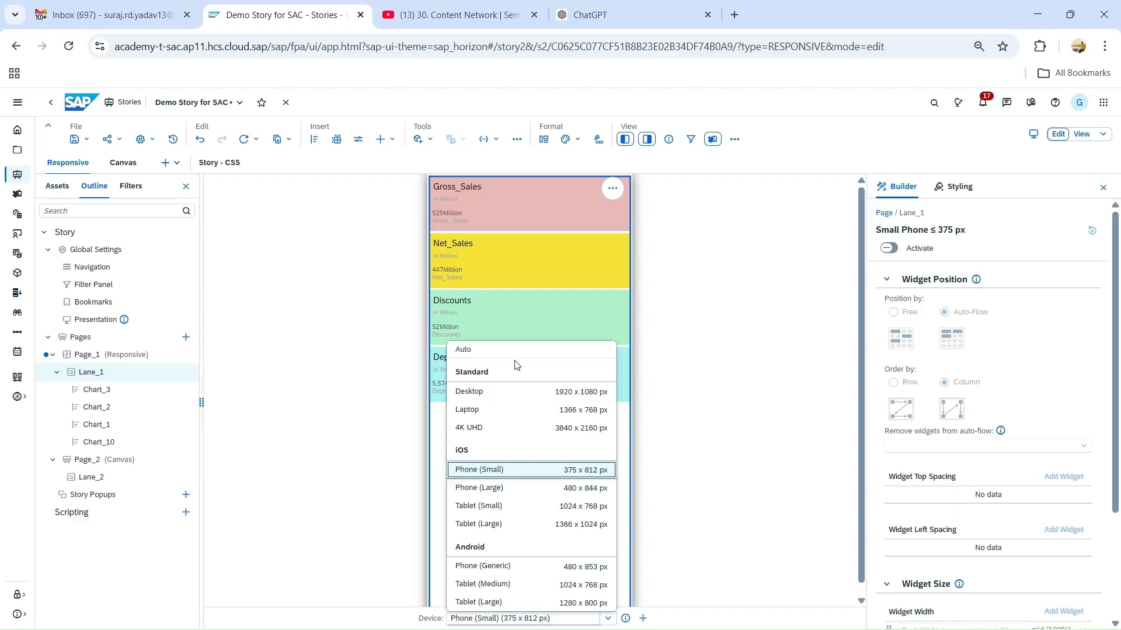
click(513, 350)
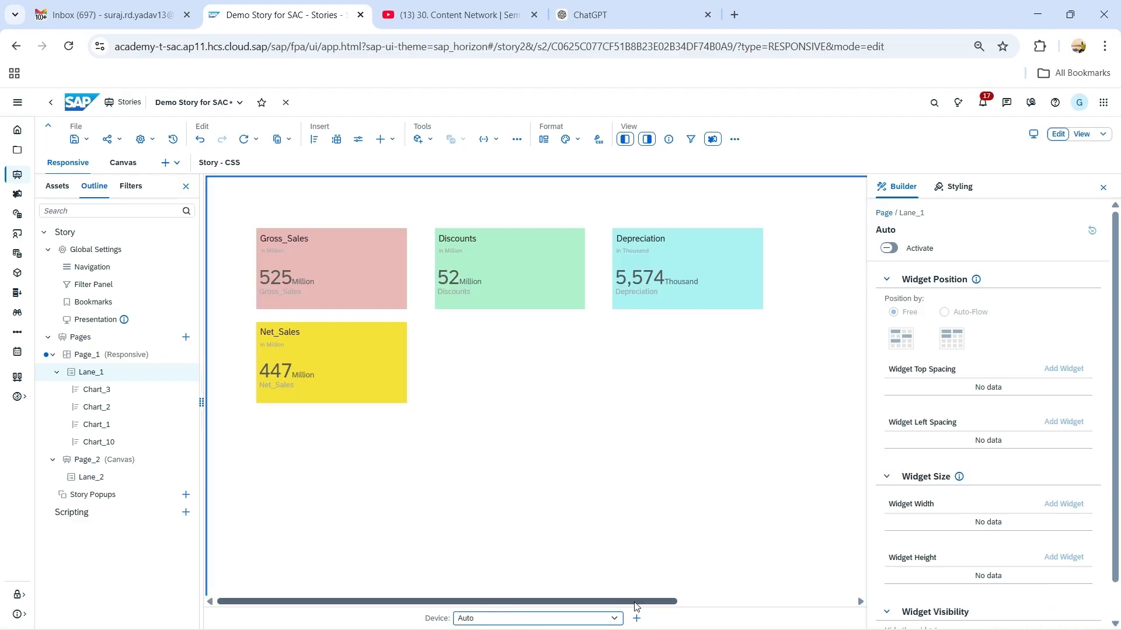
click(610, 617)
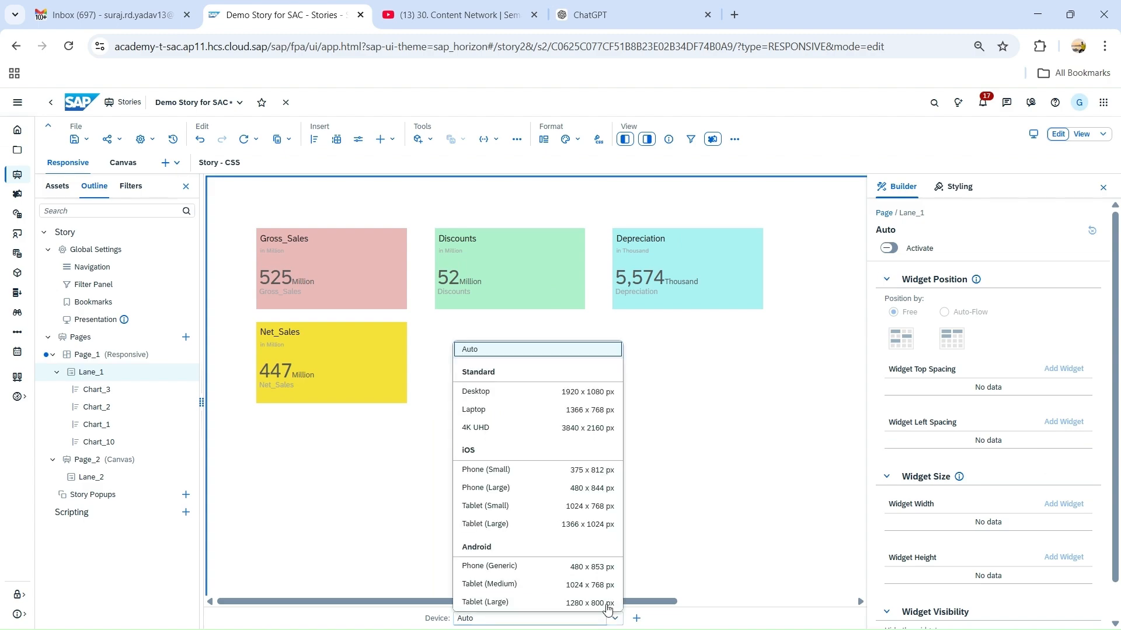
click(514, 466)
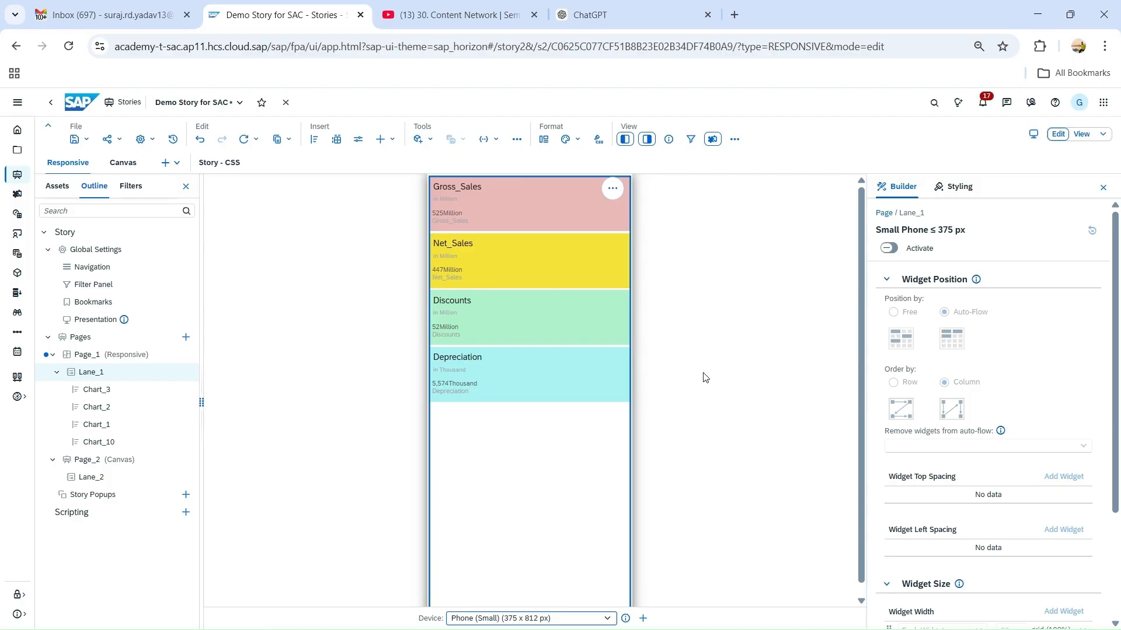
click(888, 249)
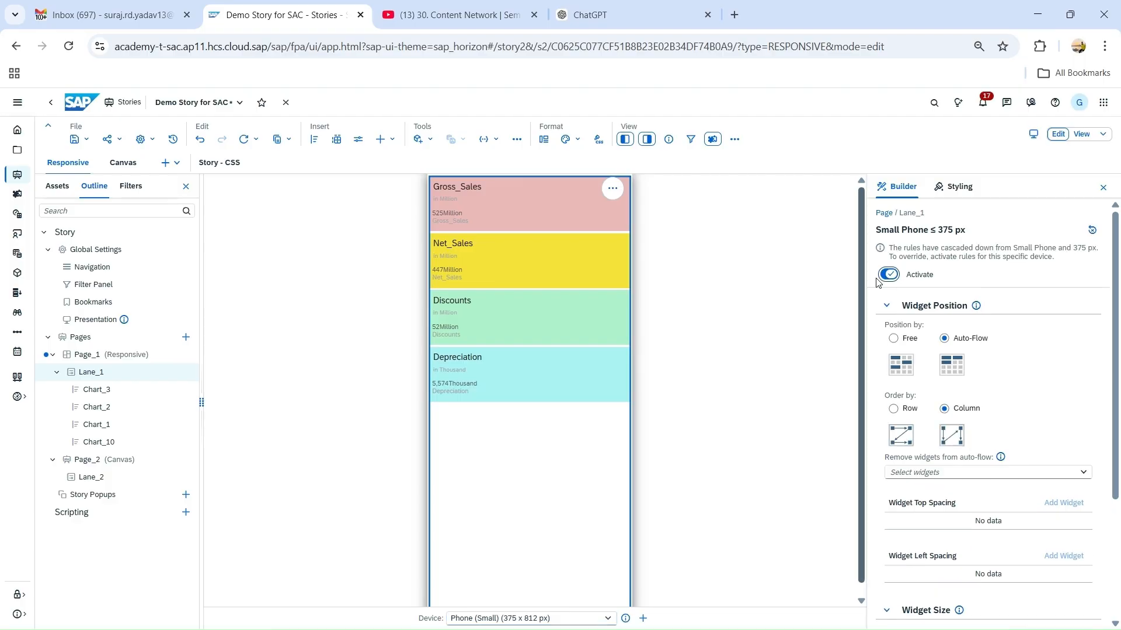
- Try Free widget positioning for Lane_1 on the small phone, inspect the chart layout, and restore Auto-Flow positioning
click(892, 340)
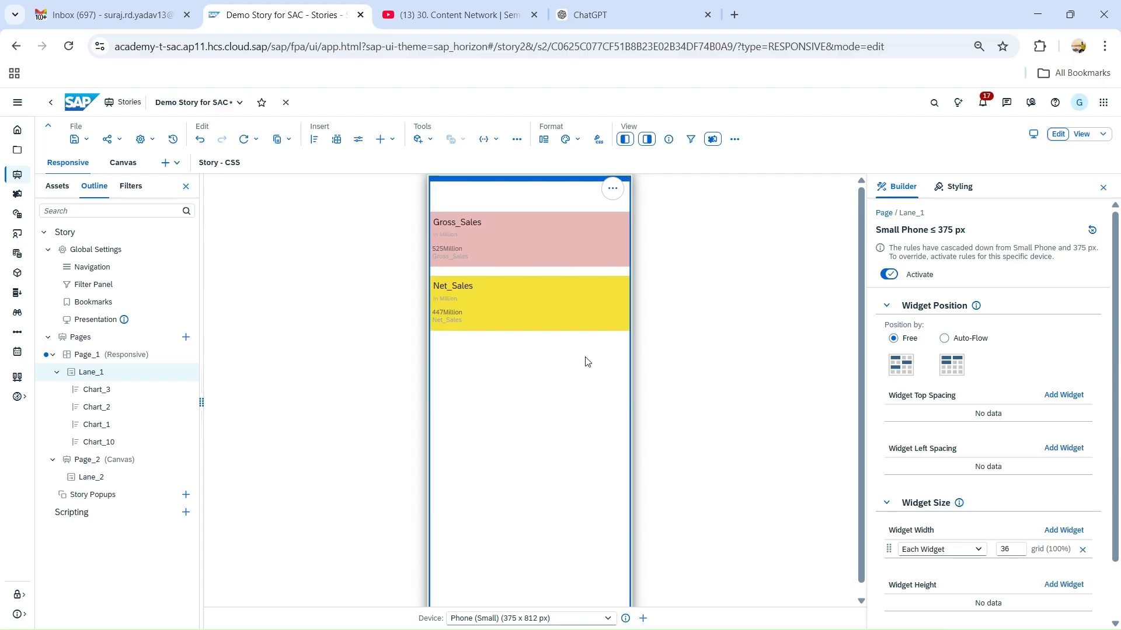
scroll(586, 361, down, 1)
scroll(559, 363, up, 1)
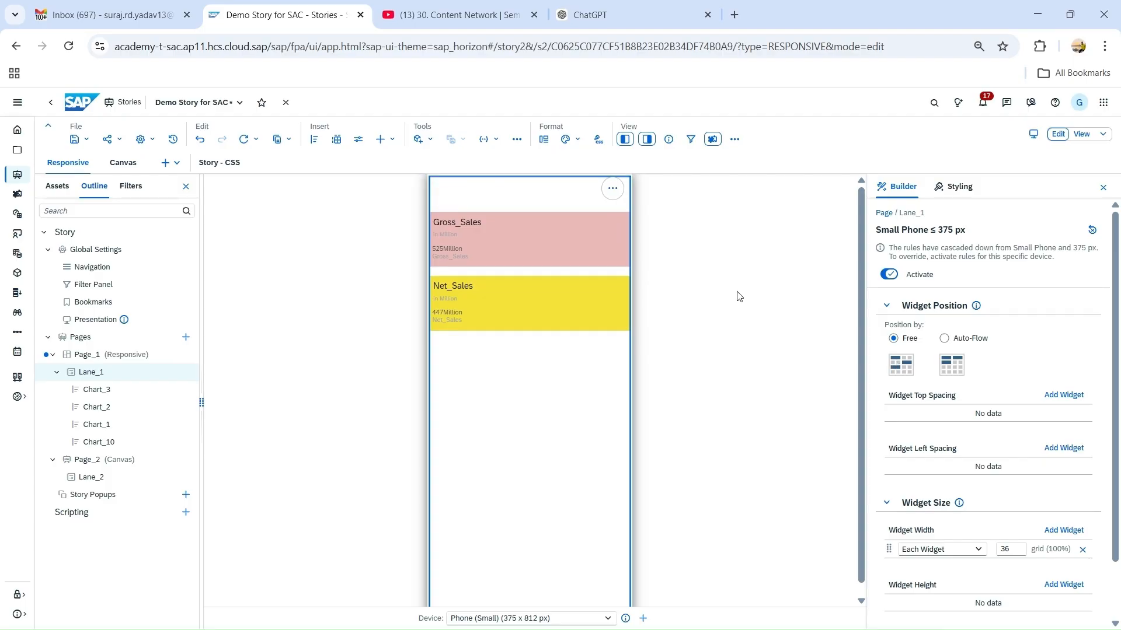
scroll(549, 528, down, 1)
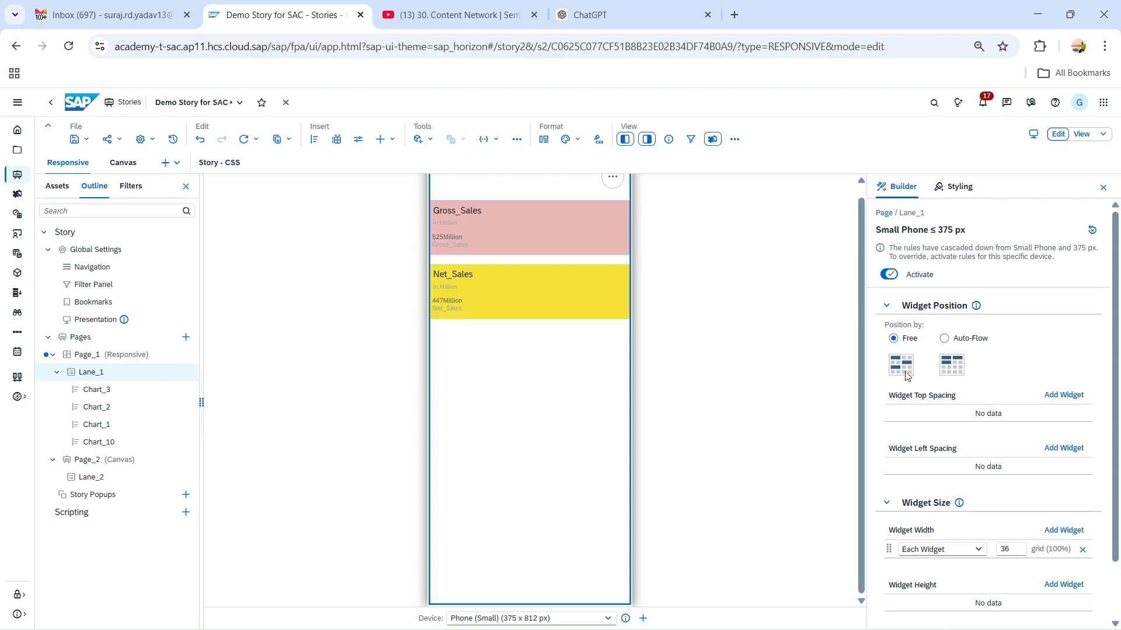
scroll(508, 437, up, 1)
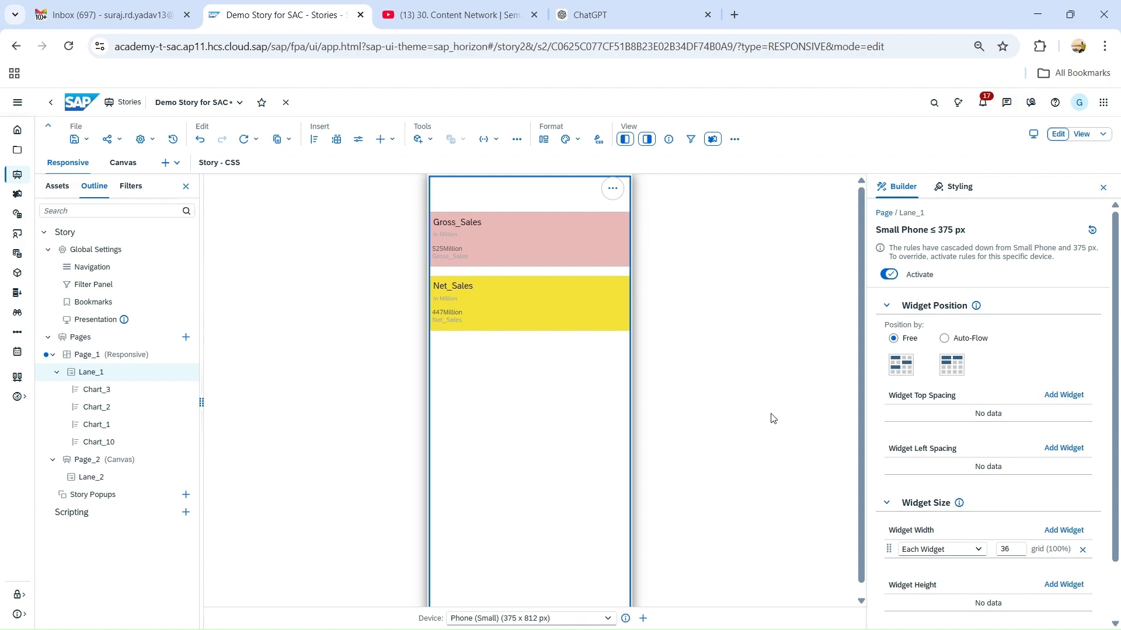
scroll(773, 418, down, 1)
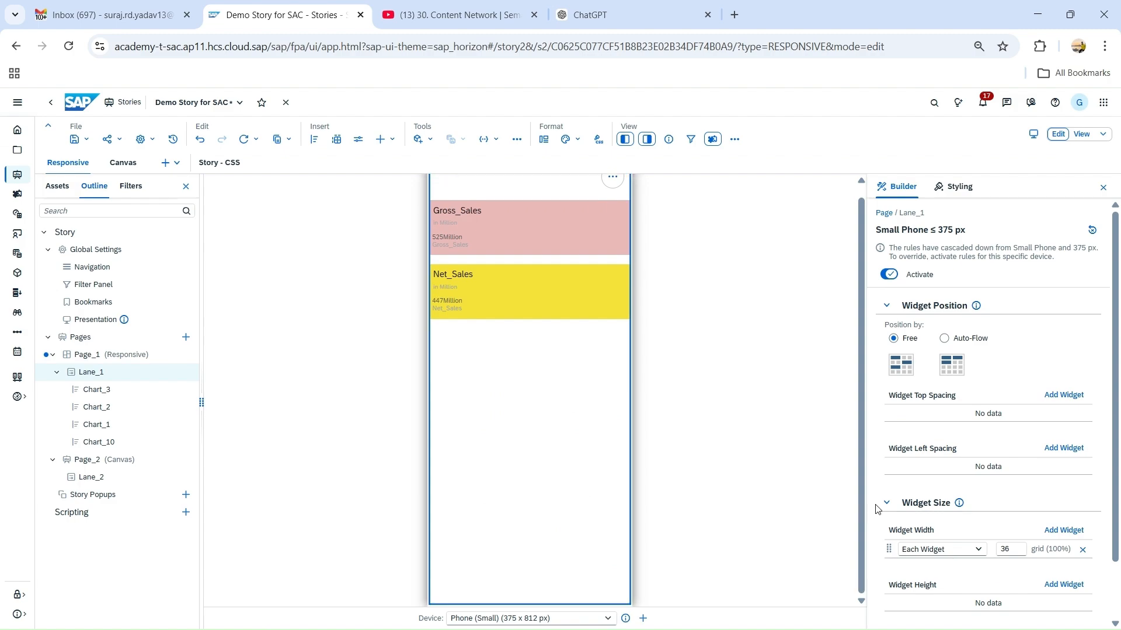
click(946, 342)
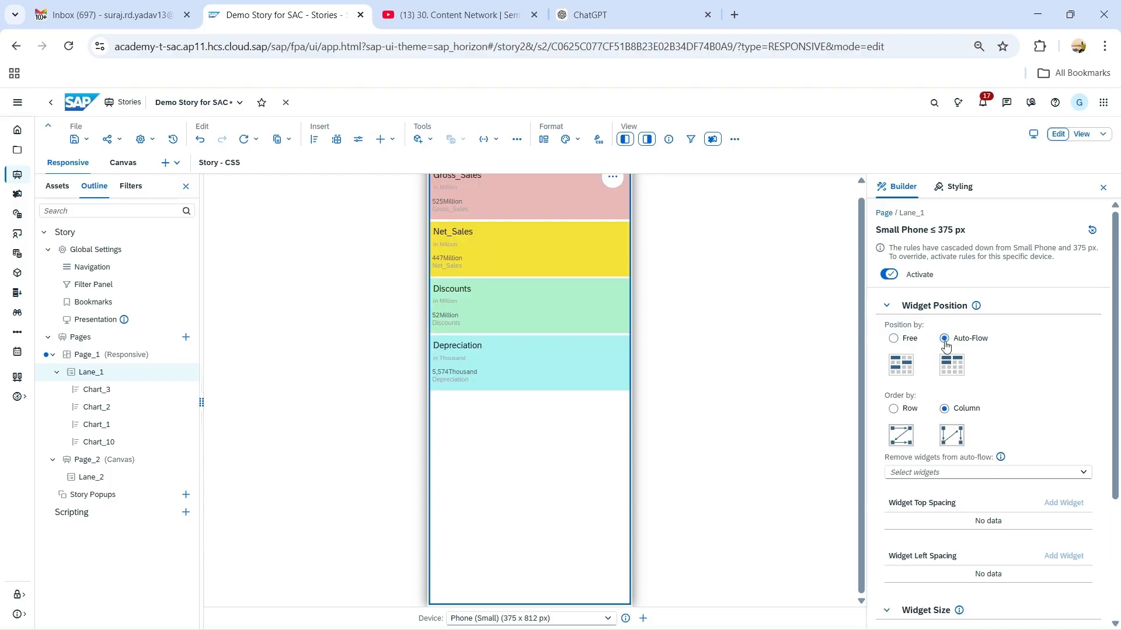
scroll(551, 352, up, 1)
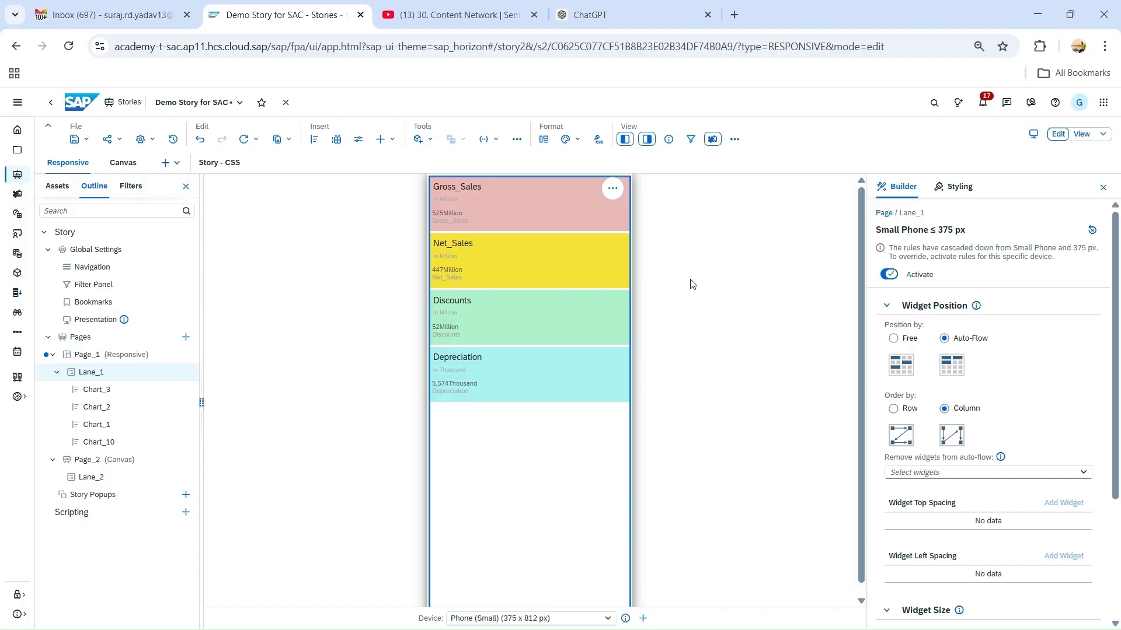
- Preview Lane_1 on the Auto device, inspect the four KPI charts' order, and return to Phone (Small) 375 x 812 px
mouse_move(603, 626)
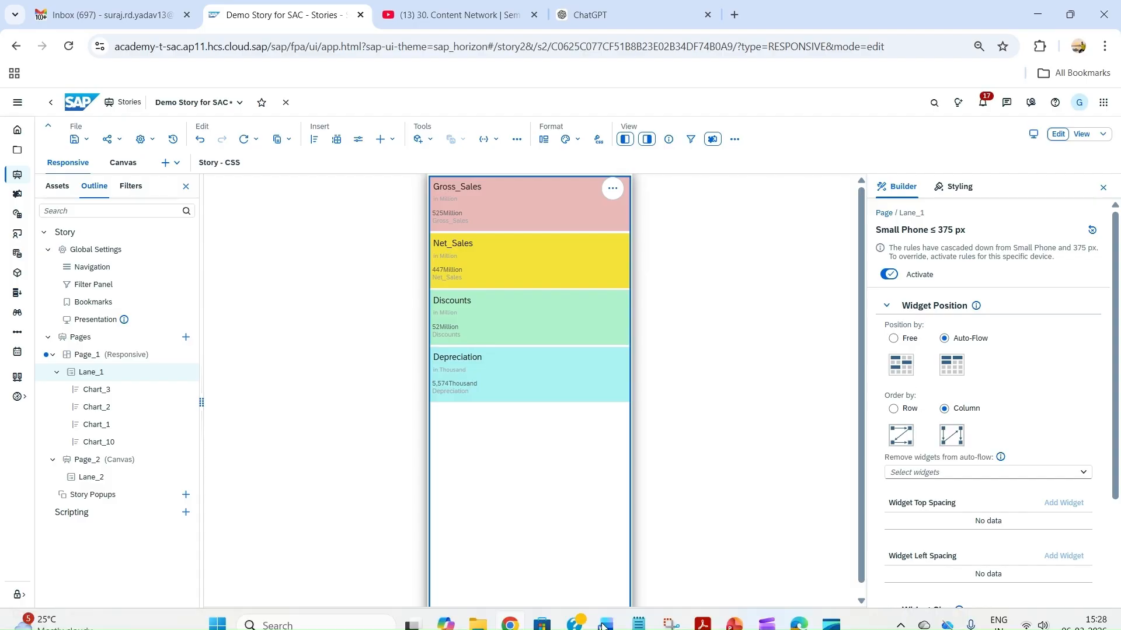
click(607, 618)
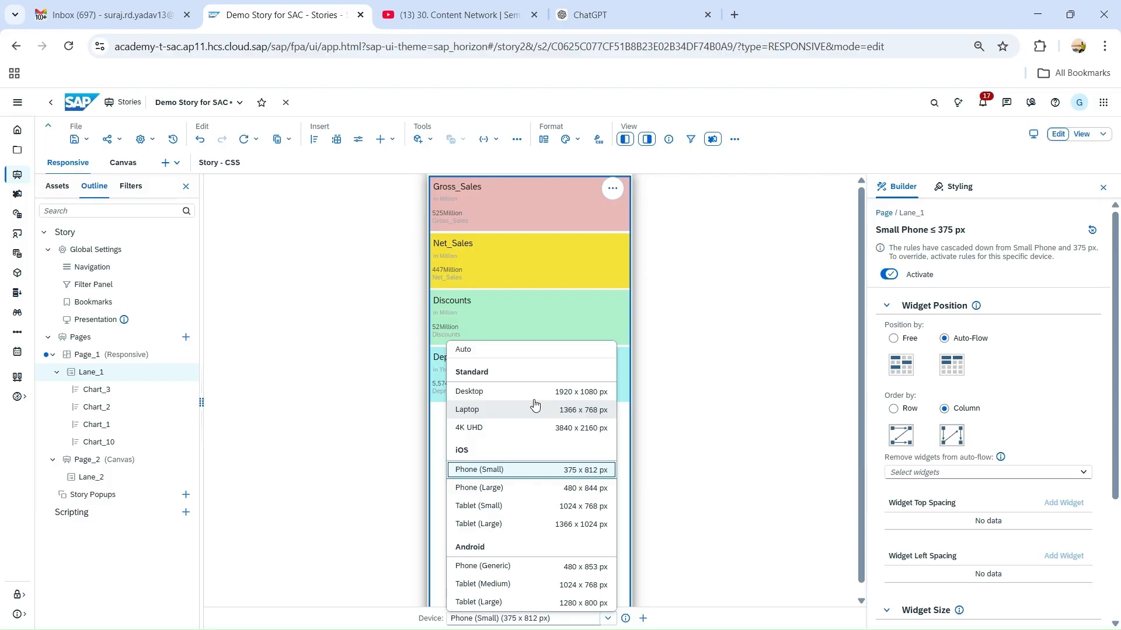
click(530, 349)
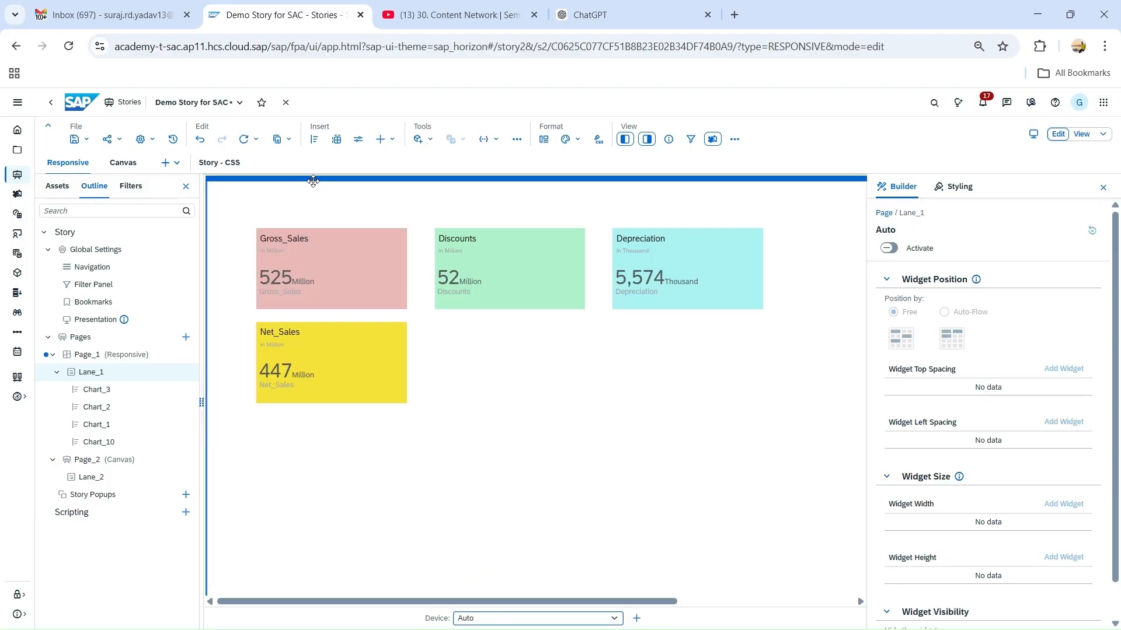
click(302, 246)
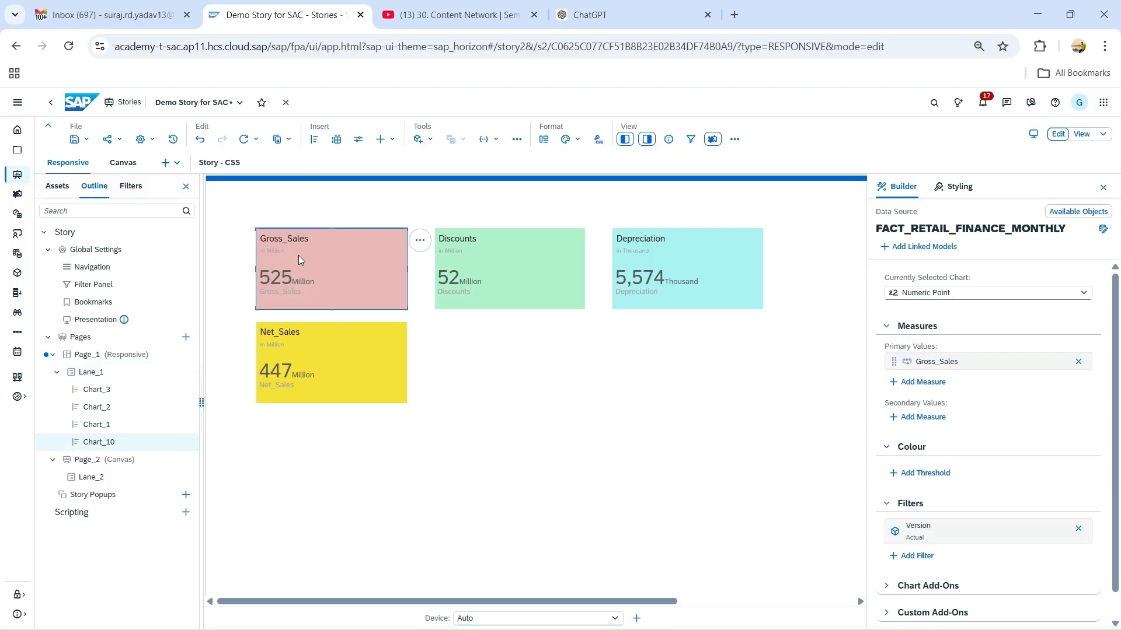
click(304, 363)
click(535, 265)
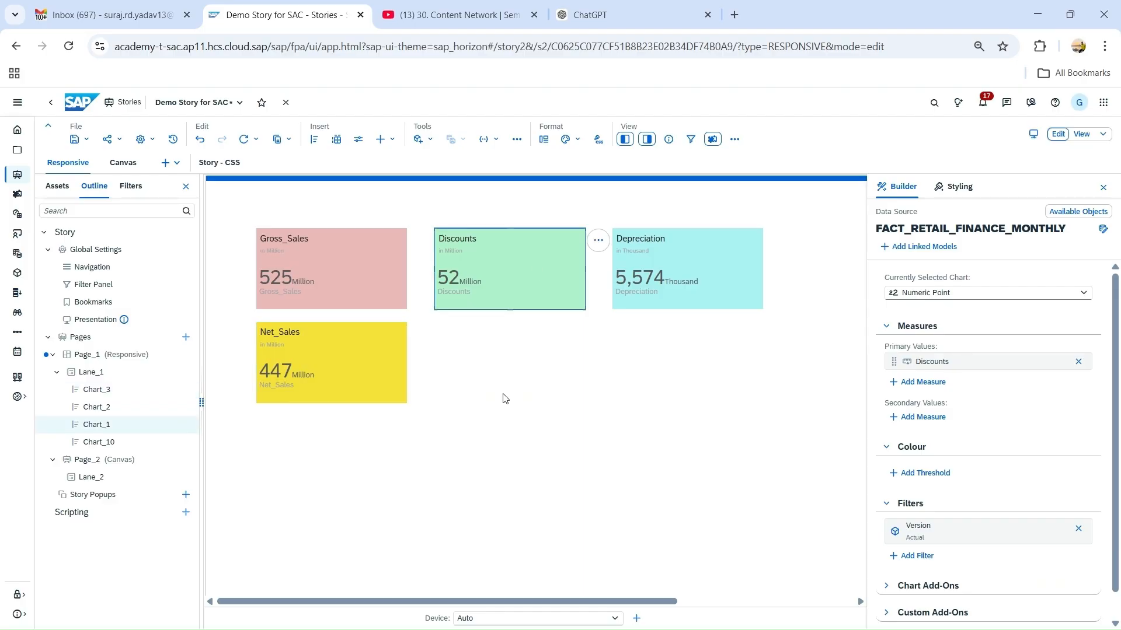
click(687, 237)
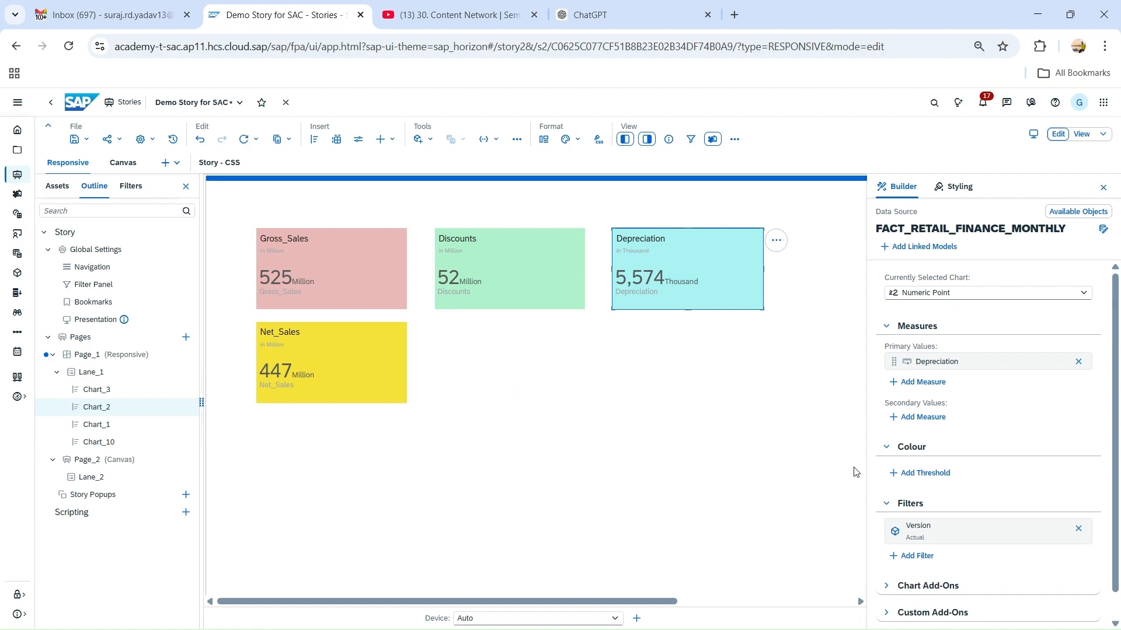
click(614, 618)
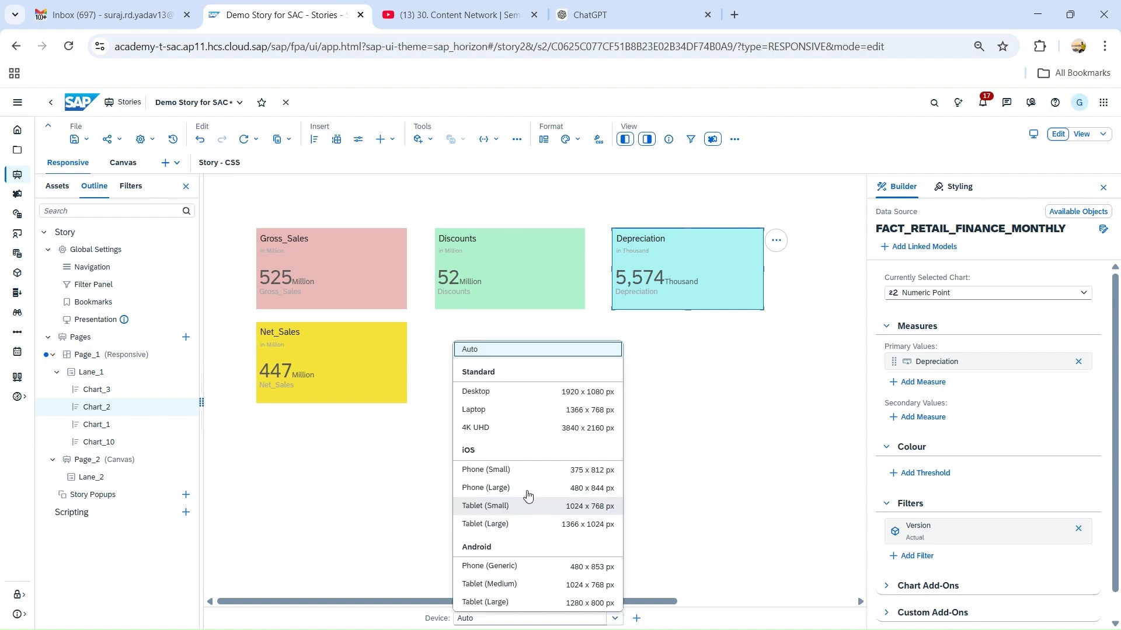
click(525, 470)
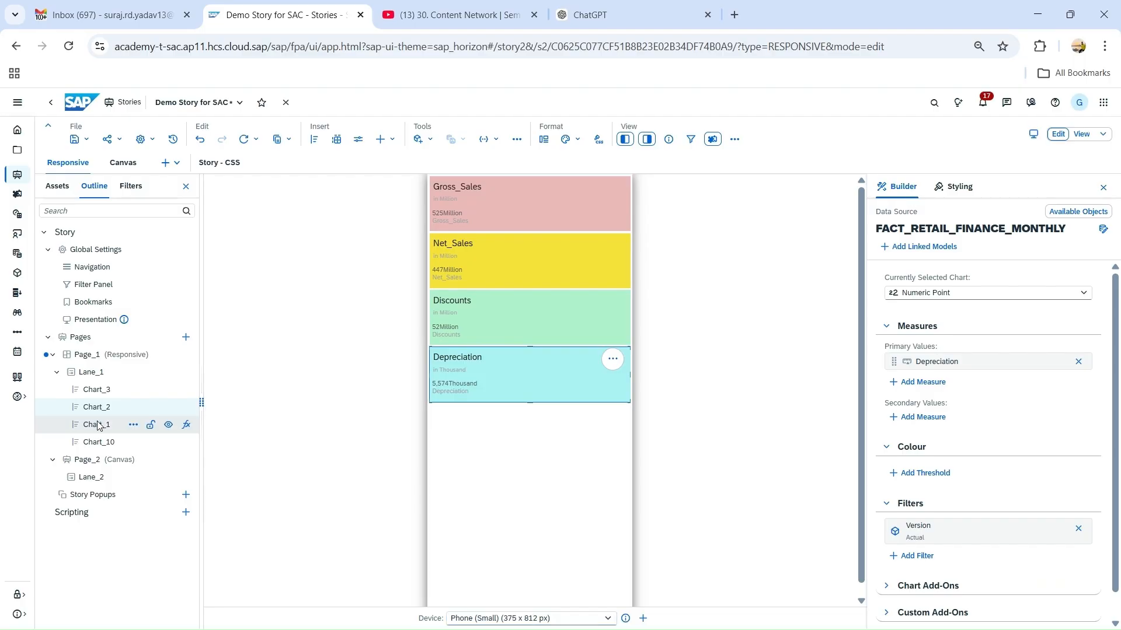
- Order Lane_1's auto-flow widgets by Row in the small-phone responsive rules
click(94, 356)
click(125, 374)
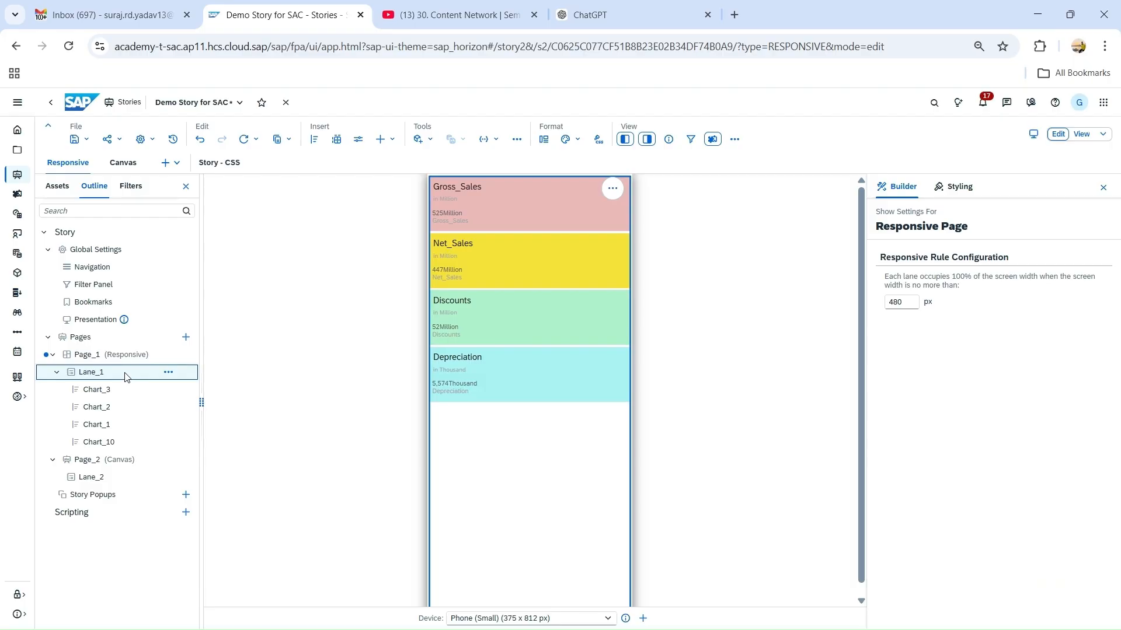
click(893, 408)
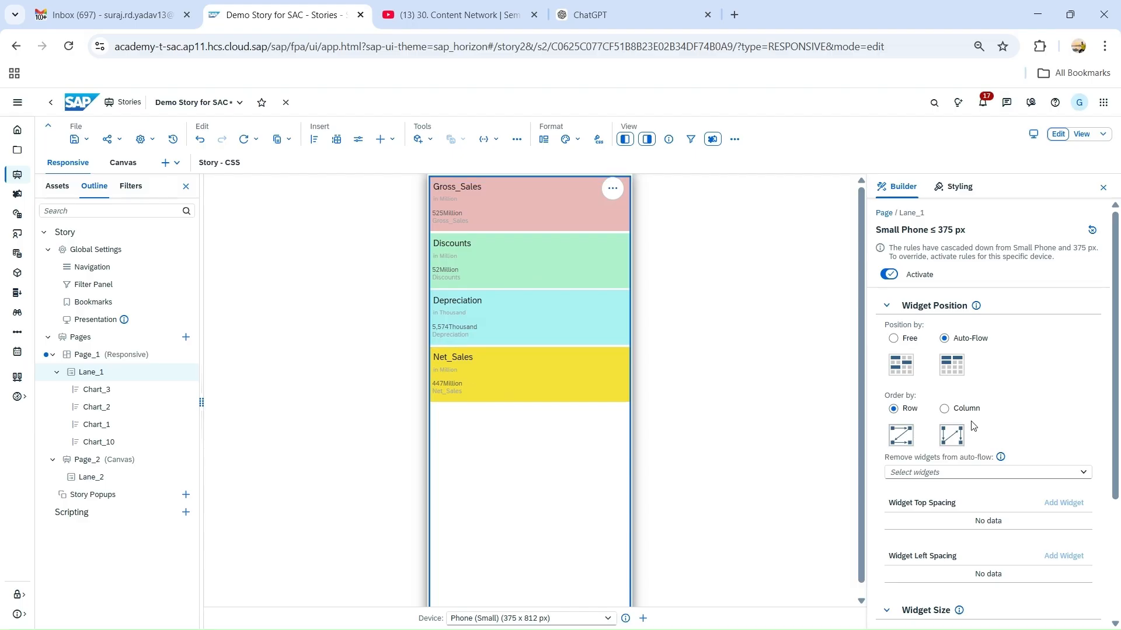
- Remove Chart_10 from auto-flow in Lane_1's small-phone responsive rules
scroll(987, 394, down, 1)
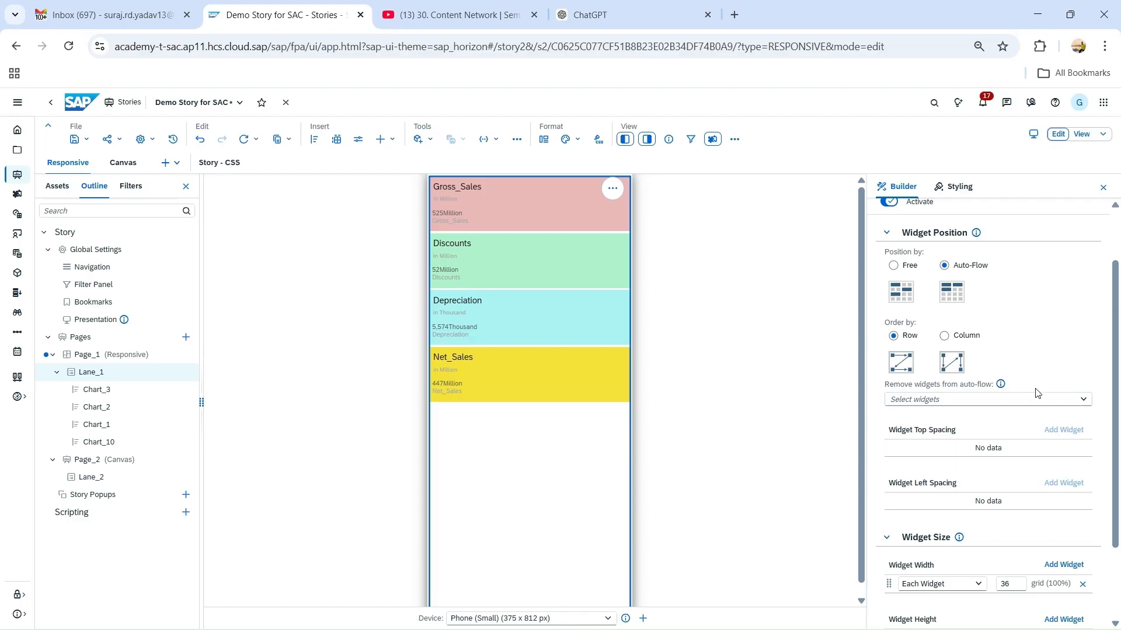
click(1083, 400)
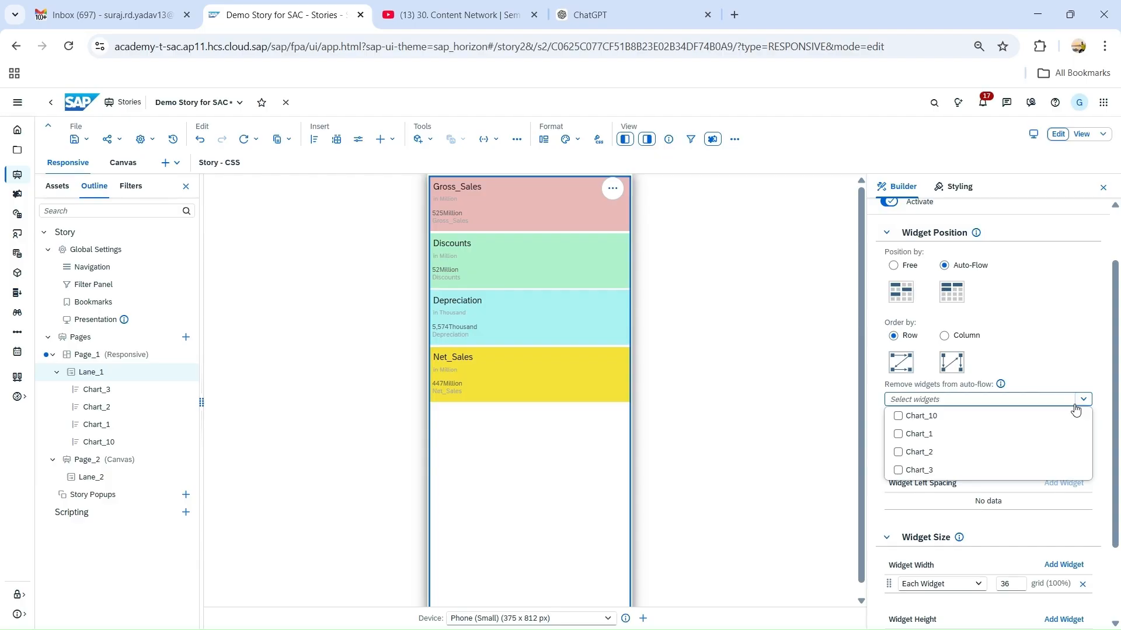
click(899, 417)
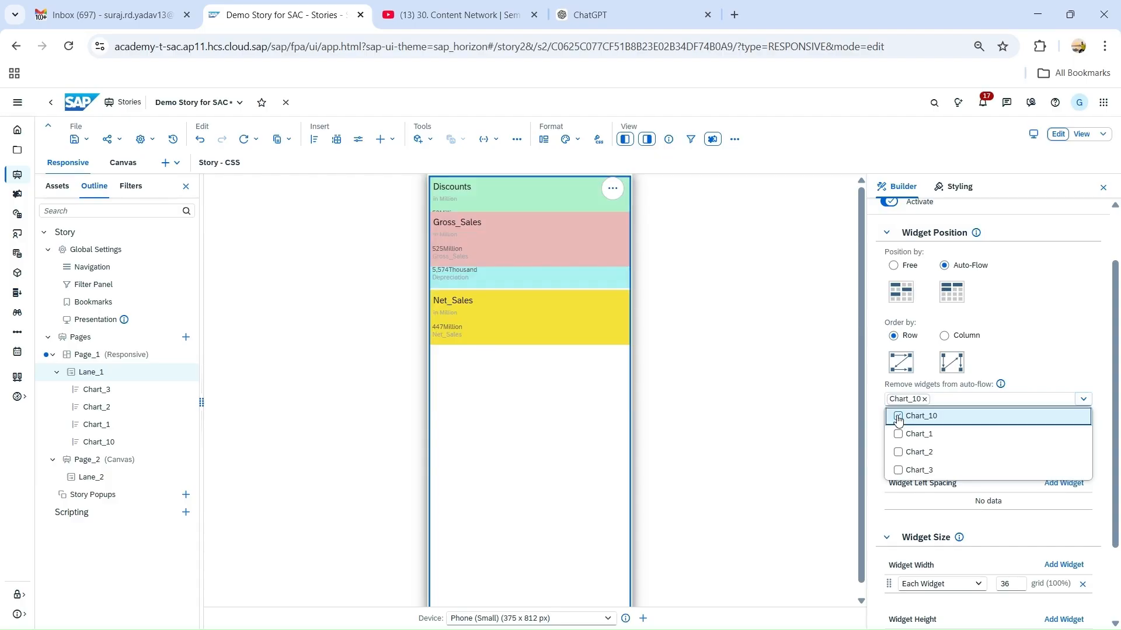
click(899, 417)
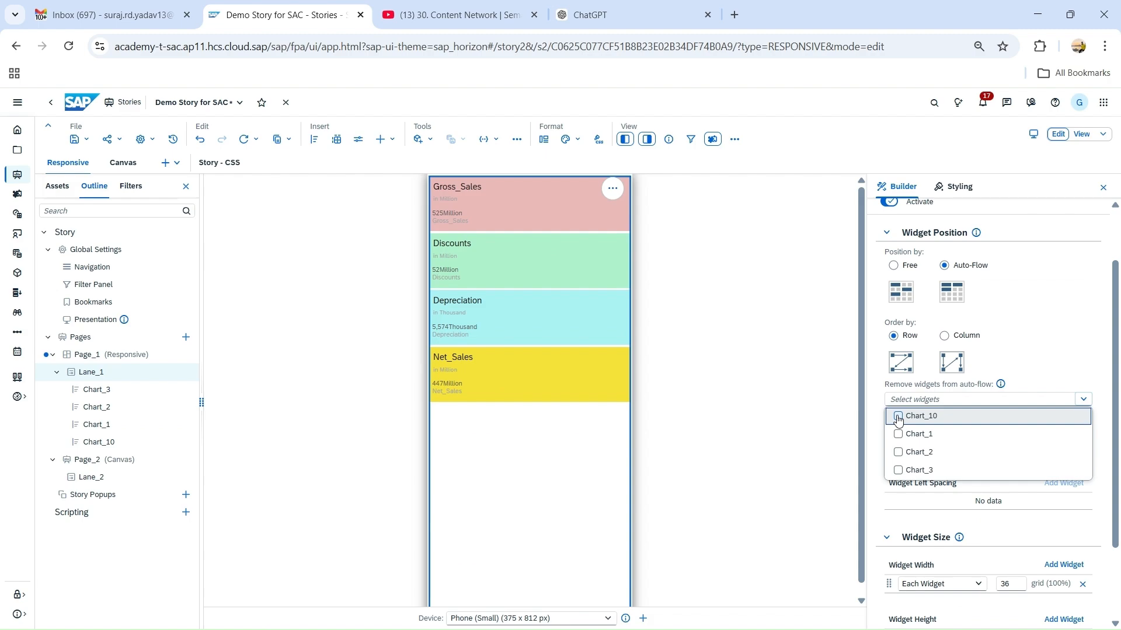
click(898, 416)
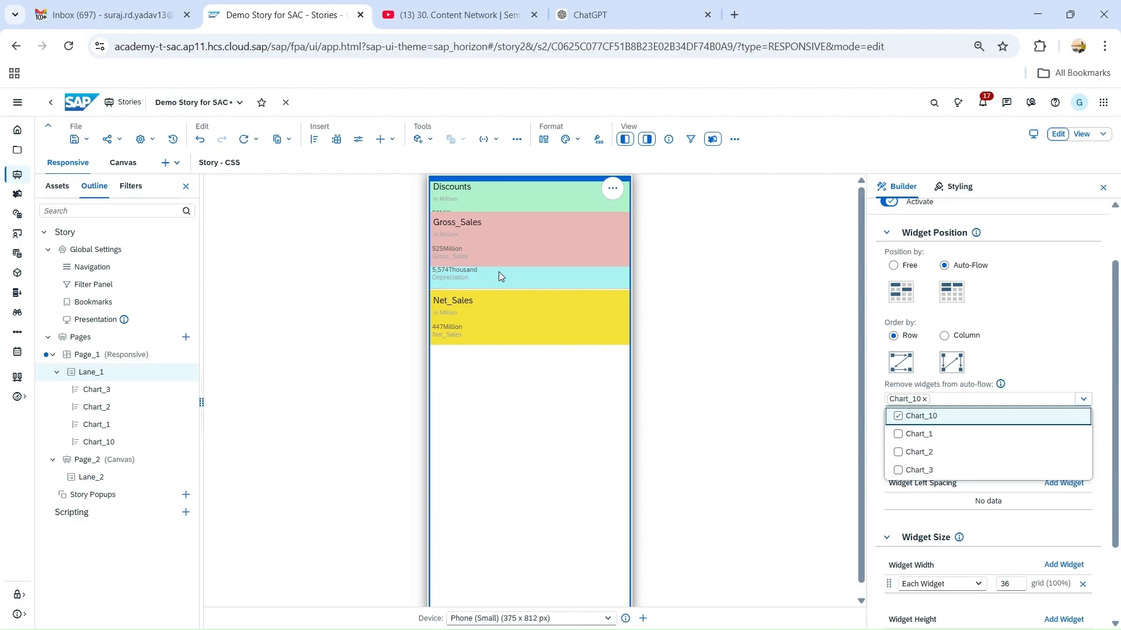
click(874, 410)
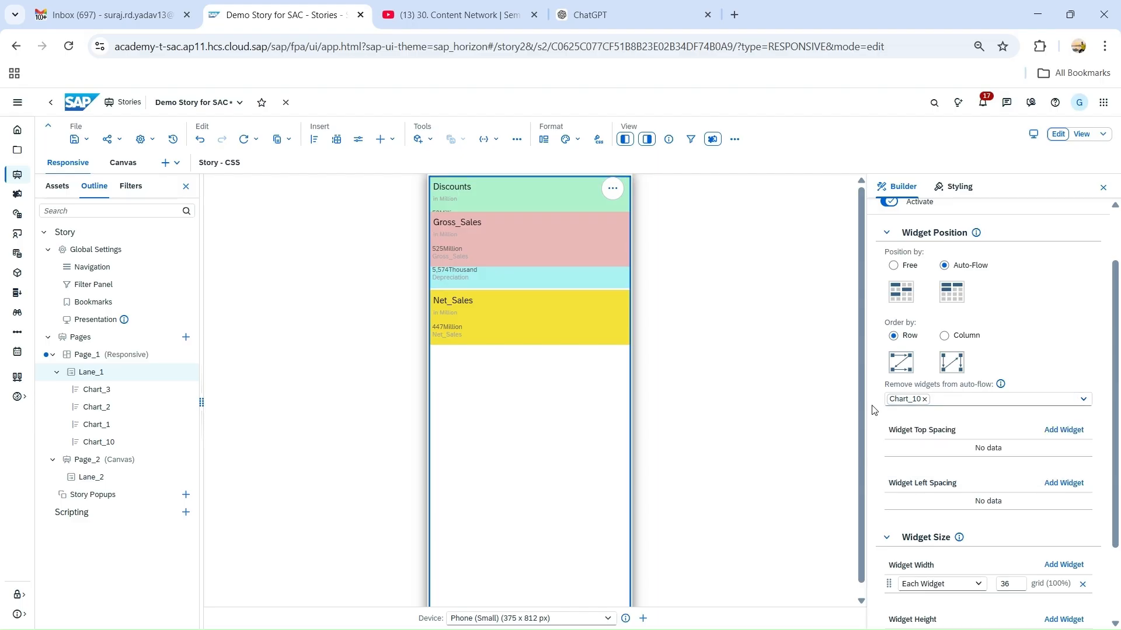
- Try ordering Lane_1's remaining auto-flow widgets by Column on the small phone, restore Row order, and select the Depreciation chart
click(944, 336)
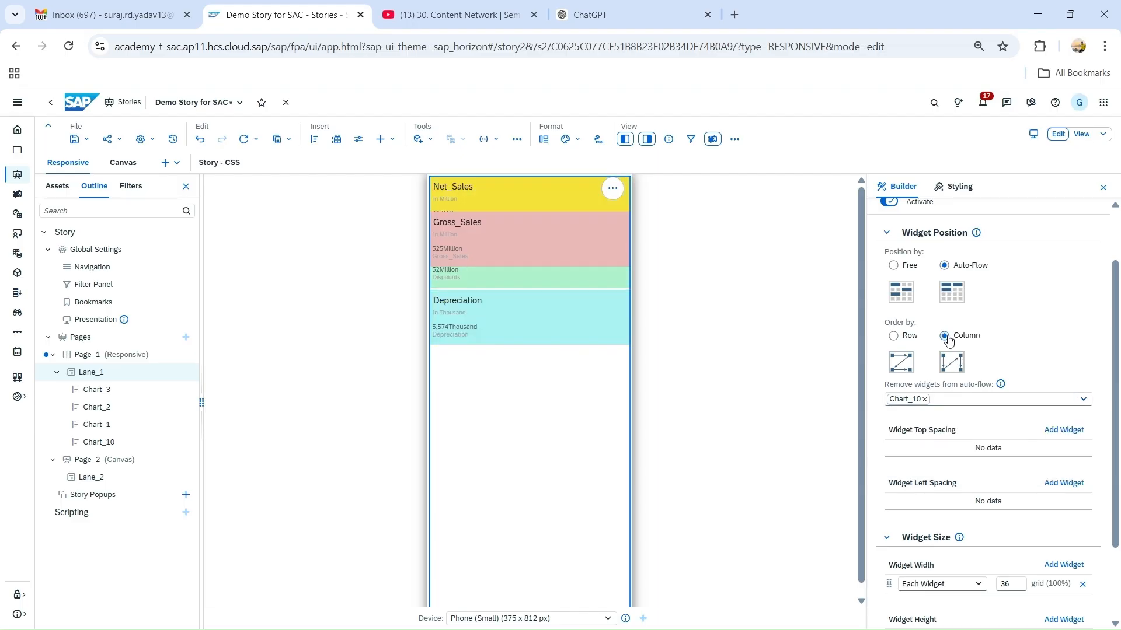
click(894, 336)
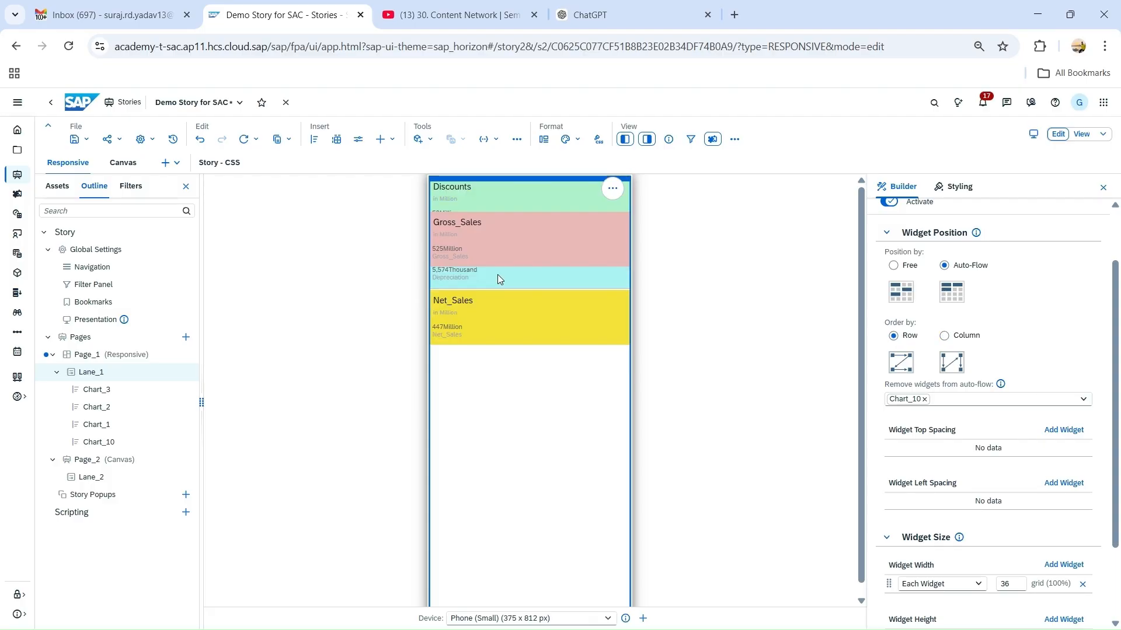
click(497, 275)
- Switch the preview to the Auto device and activate Lane_1's responsive rules for it
click(559, 618)
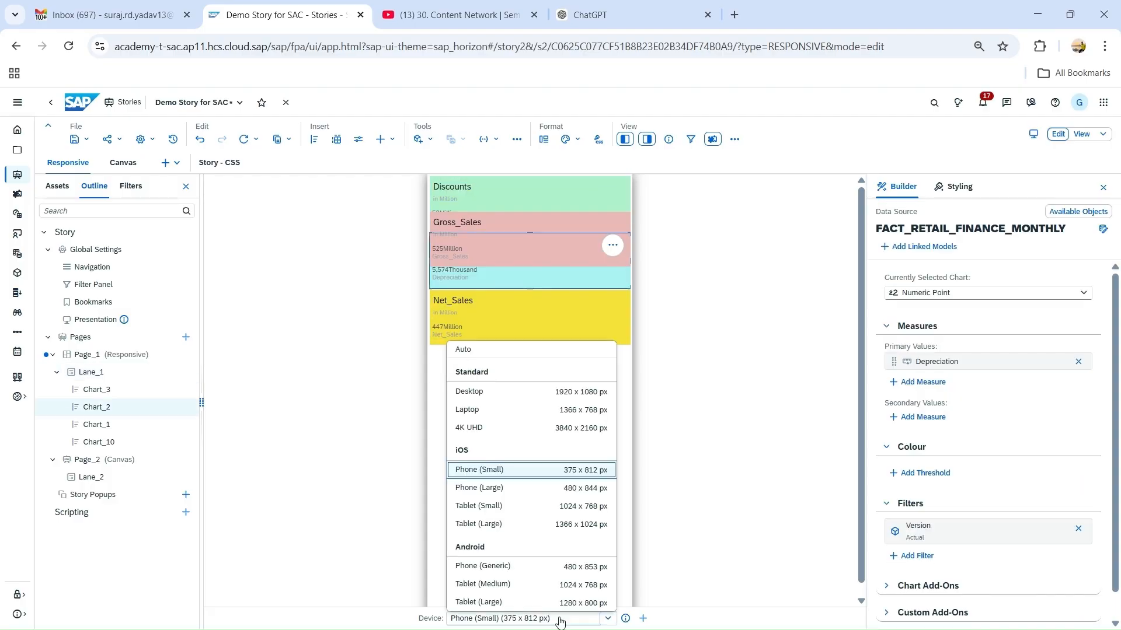
click(497, 350)
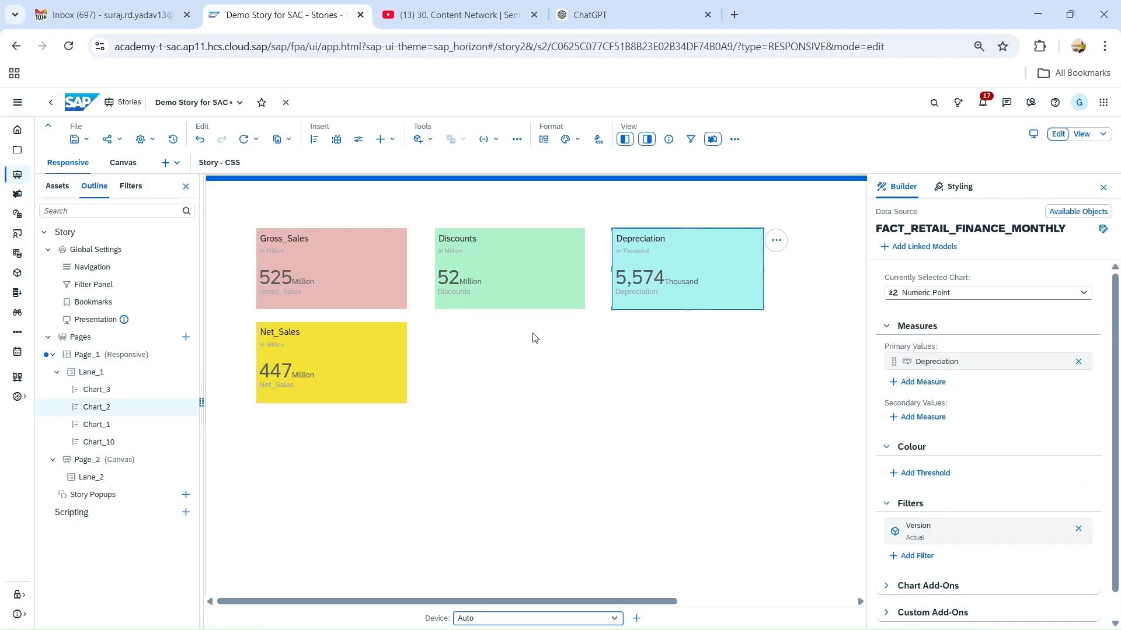
click(90, 372)
scroll(988, 425, down, 1)
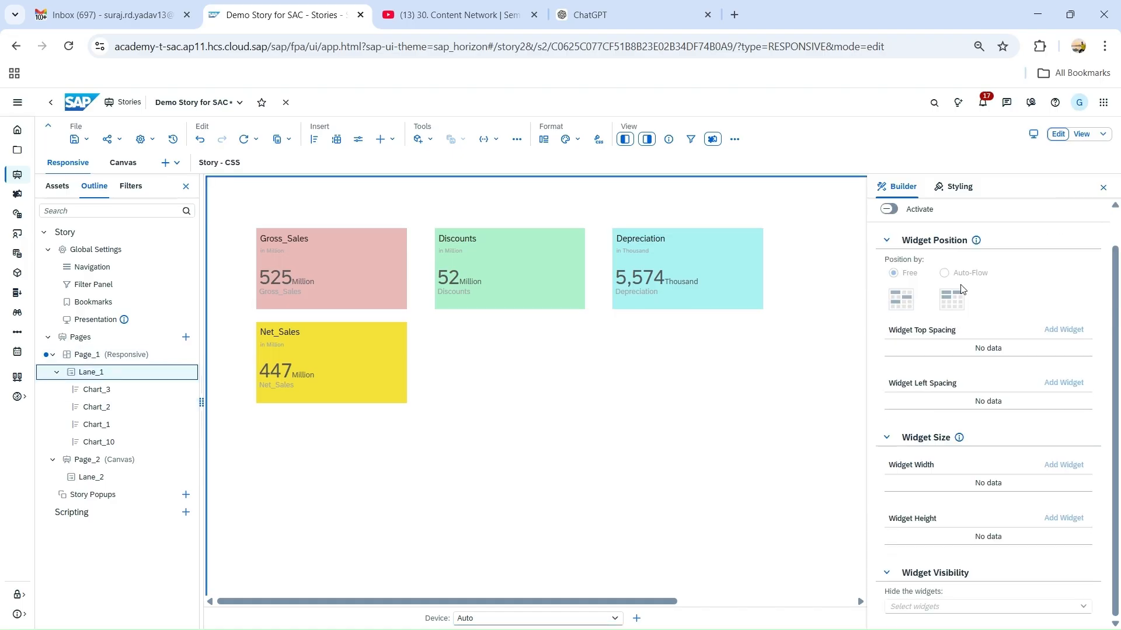
scroll(961, 290, up, 1)
click(890, 250)
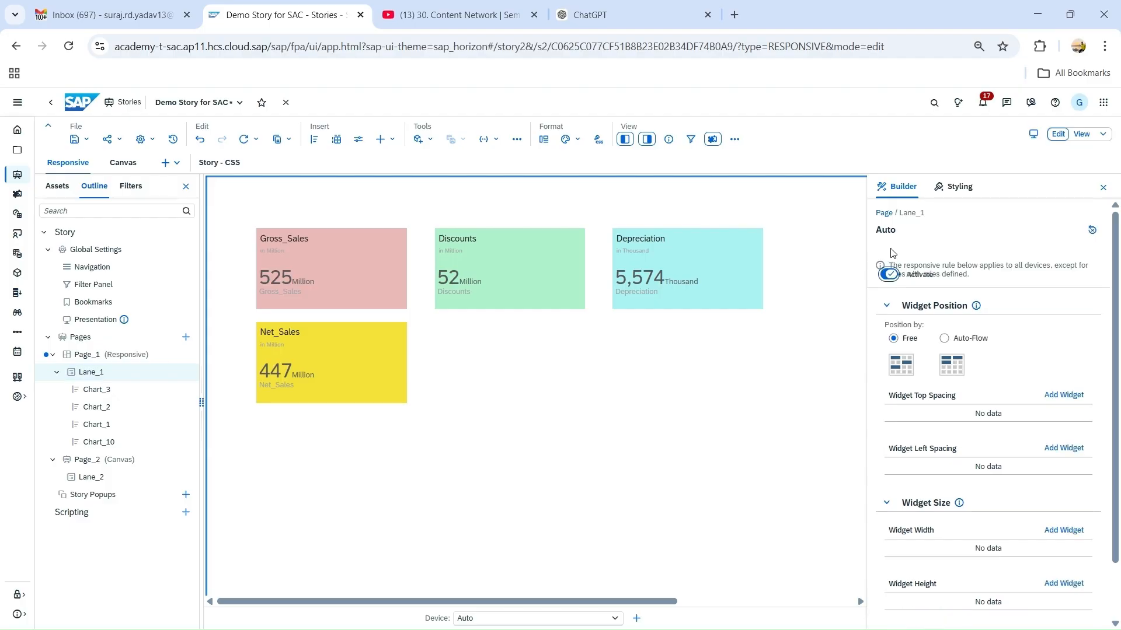
- Compare Auto-Flow and Free widget positioning for Lane_1 on the Auto device, leaving Auto-Flow selected
click(945, 339)
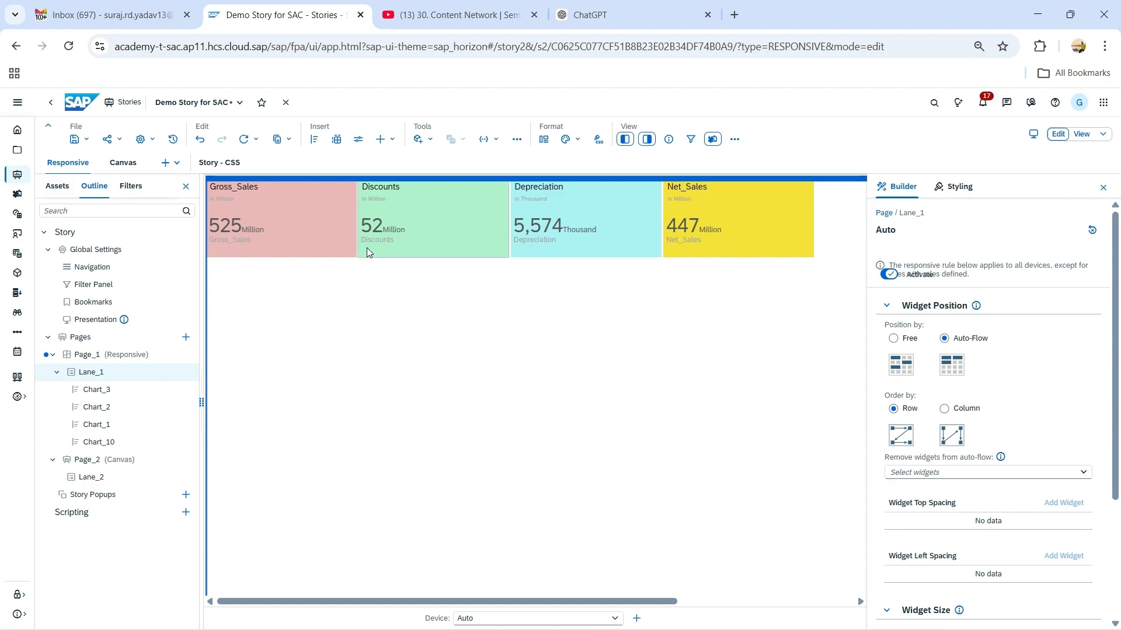
click(893, 338)
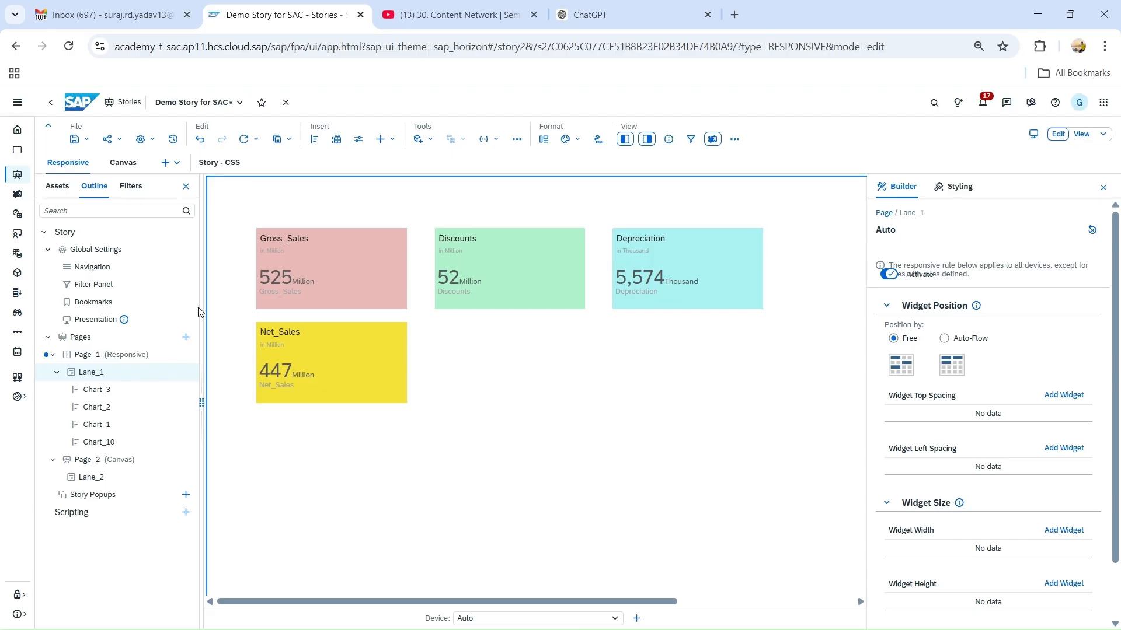
click(945, 339)
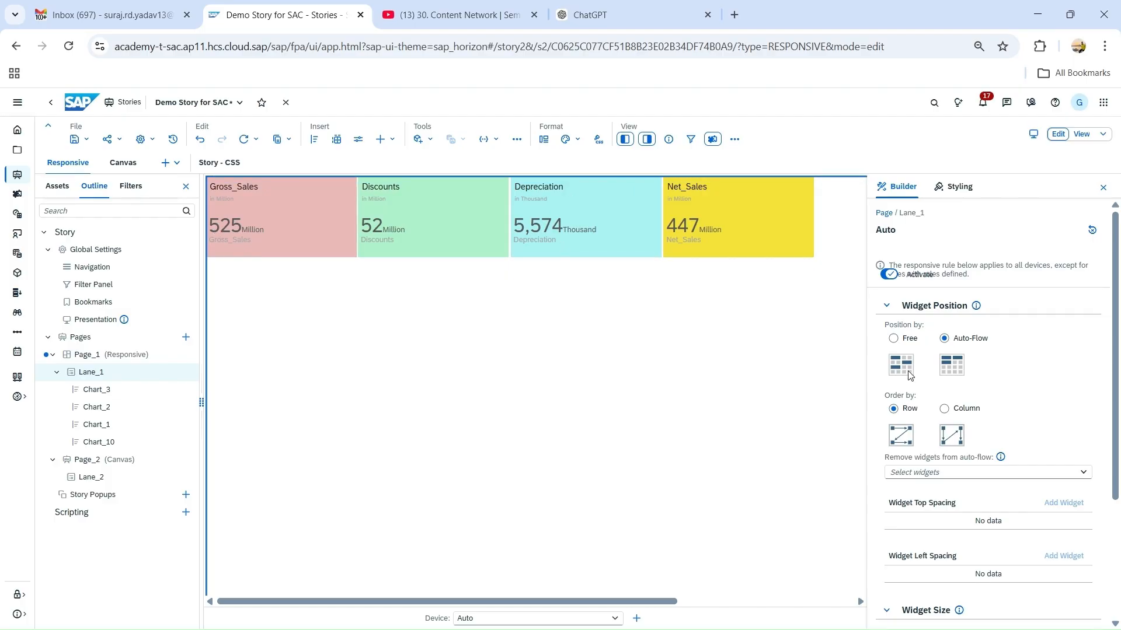
- Remove Chart_10 from auto-flow in Lane_1's Auto device rules
scroll(1051, 405, down, 2)
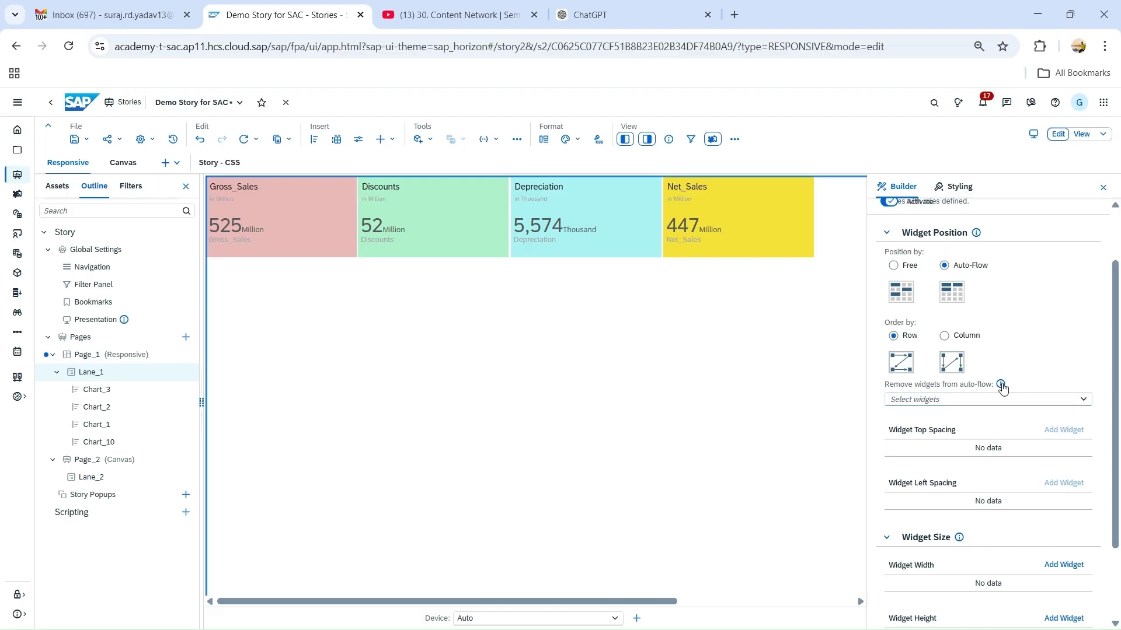
mouse_move(1001, 386)
click(1083, 399)
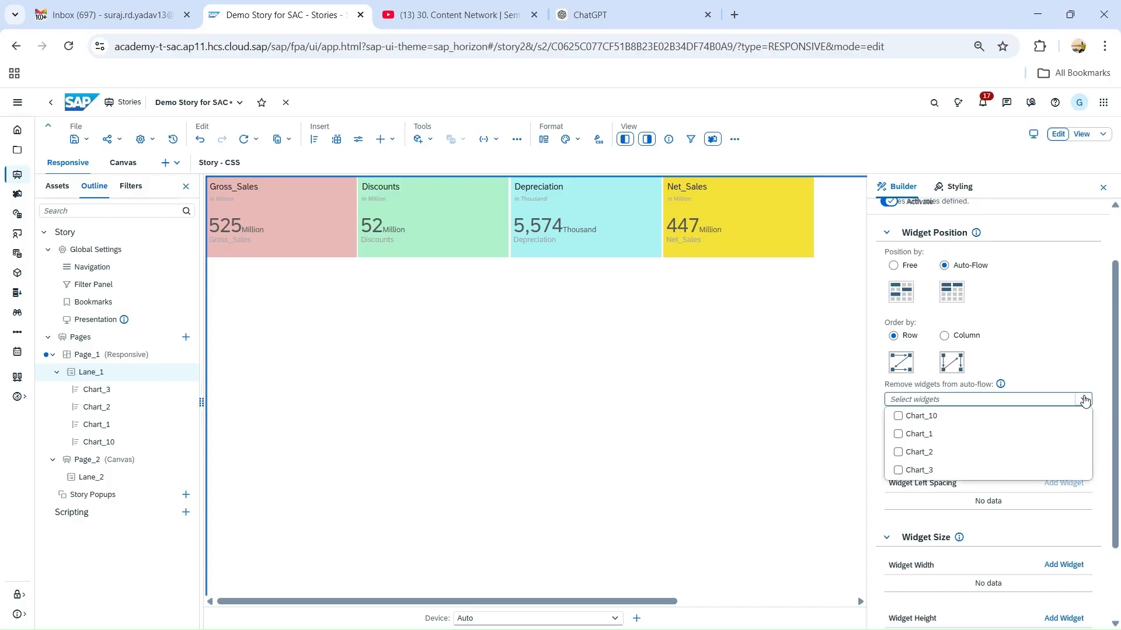
click(899, 418)
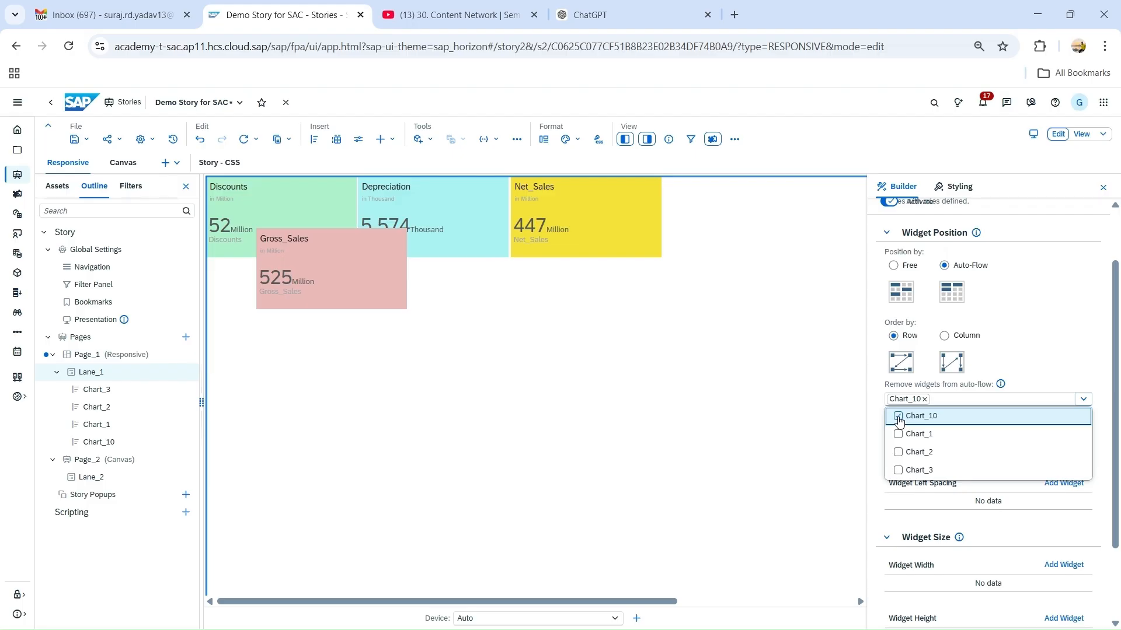
- Look through Lane_1's charts in the outline and show the Builder settings of Chart_10
click(87, 374)
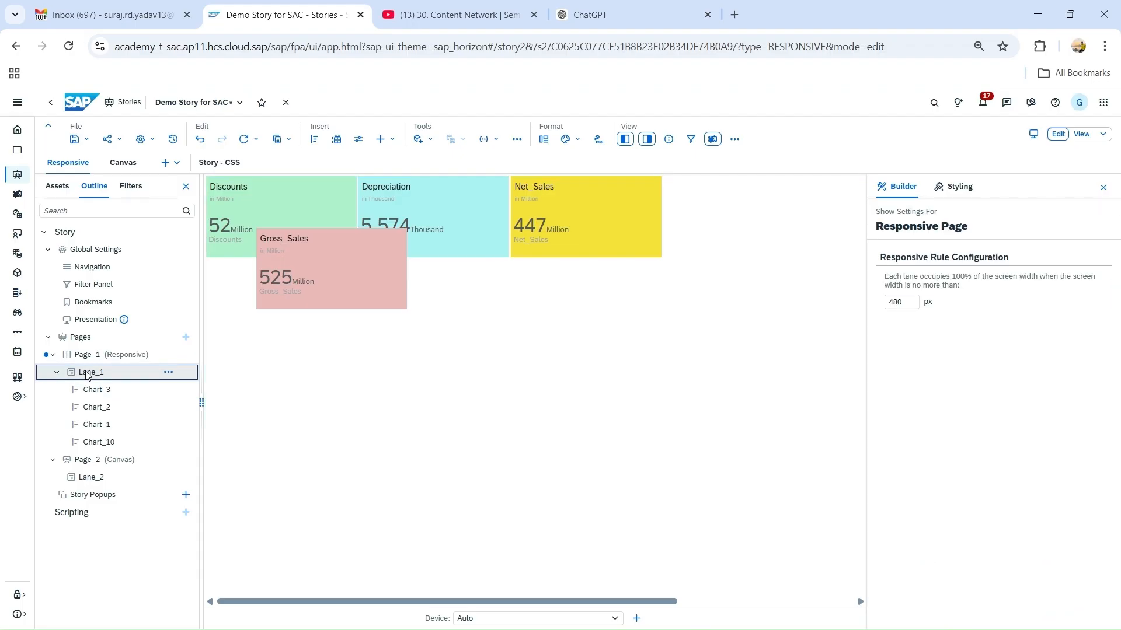
click(99, 390)
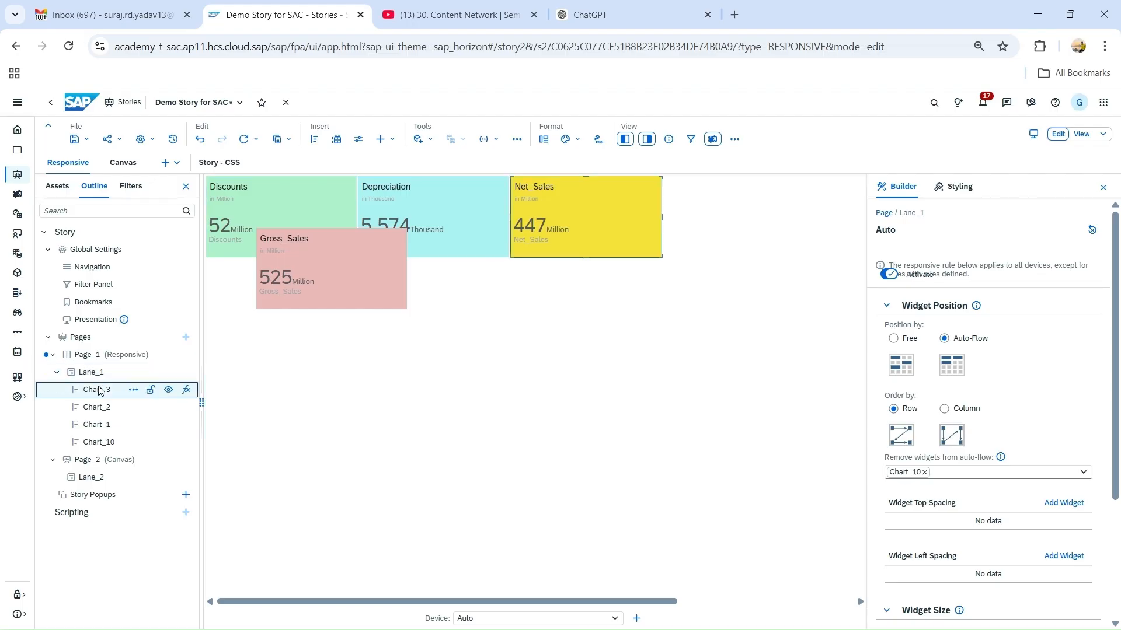
click(106, 443)
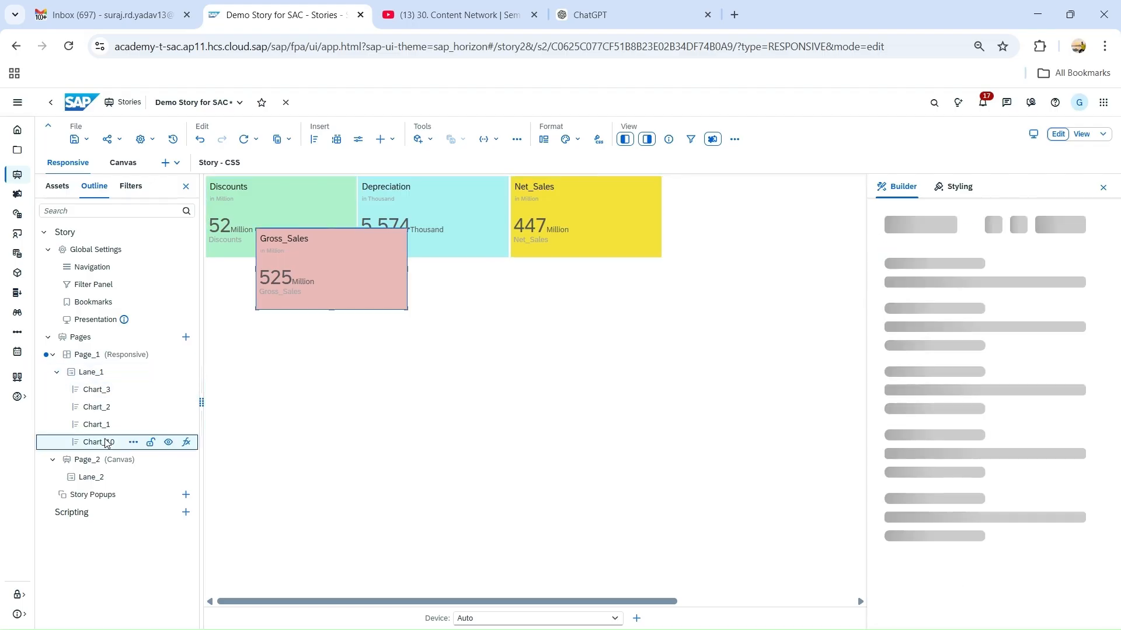
mouse_move(947, 213)
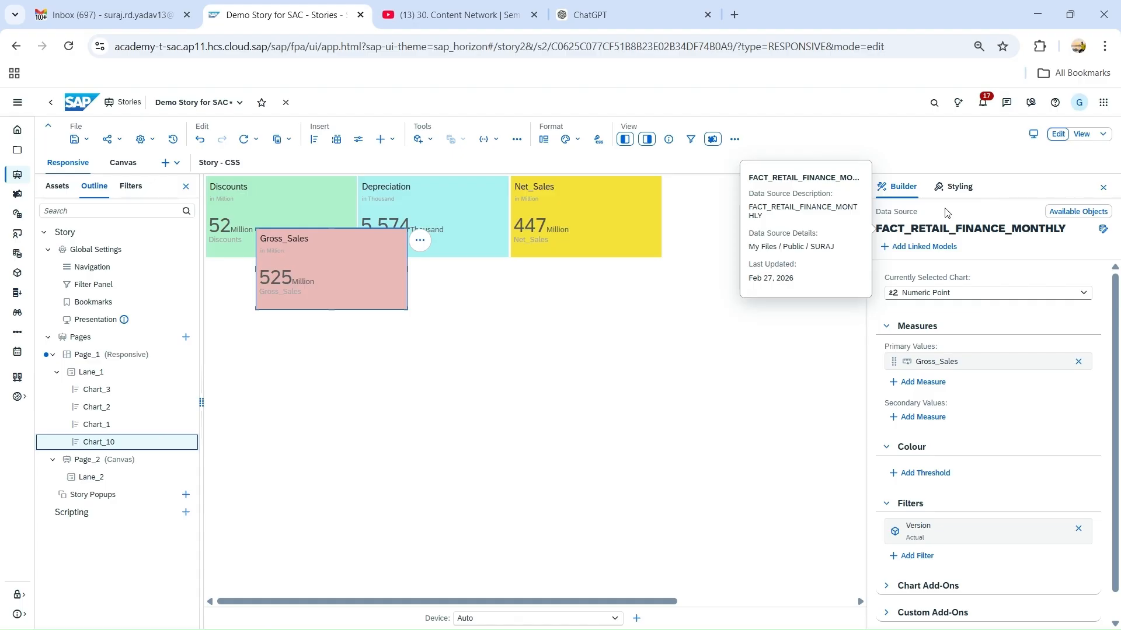
- Add a widget top spacing rule of 50 grid for Chart_10 in Lane_1's Auto device rules and check its placement
click(106, 372)
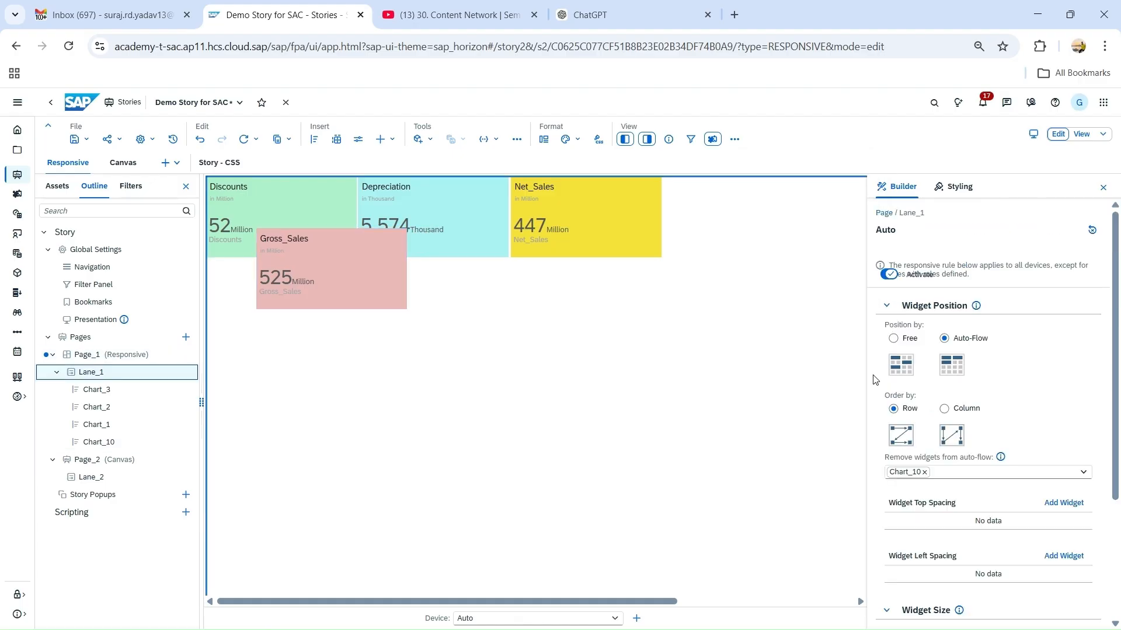
scroll(1022, 478, down, 1)
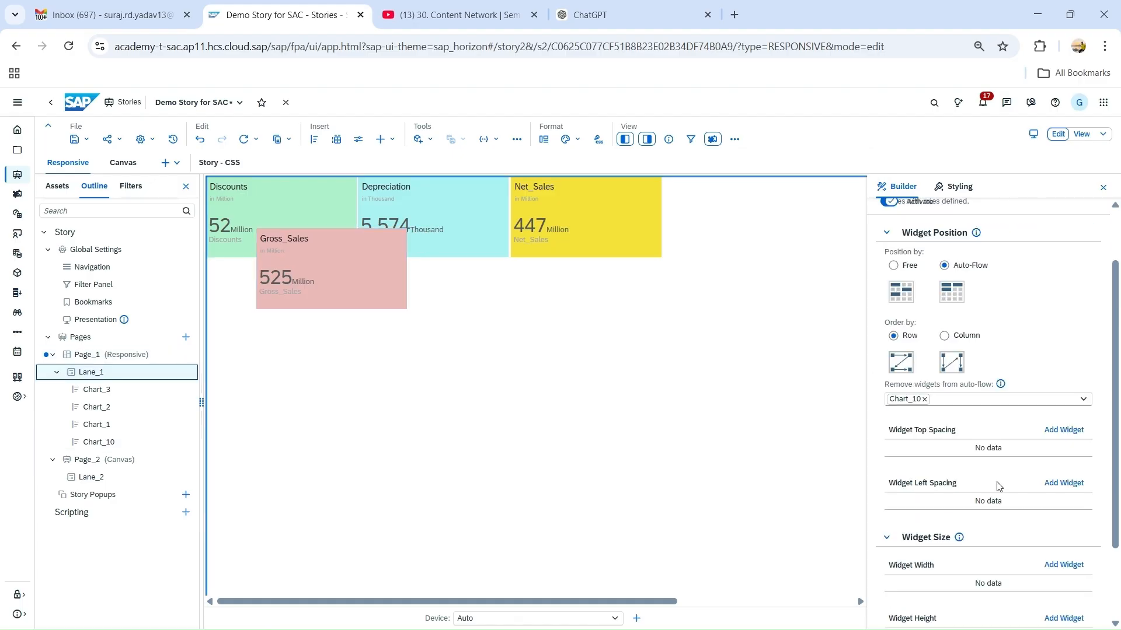
scroll(998, 487, down, 1)
scroll(1013, 455, down, 1)
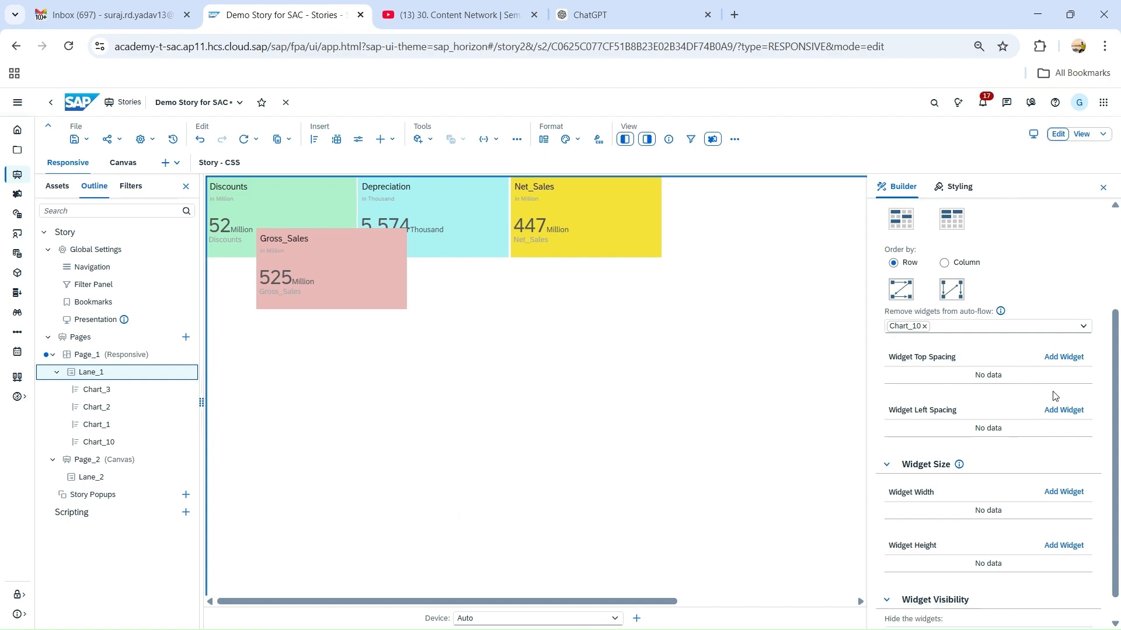
scroll(1021, 367, down, 1)
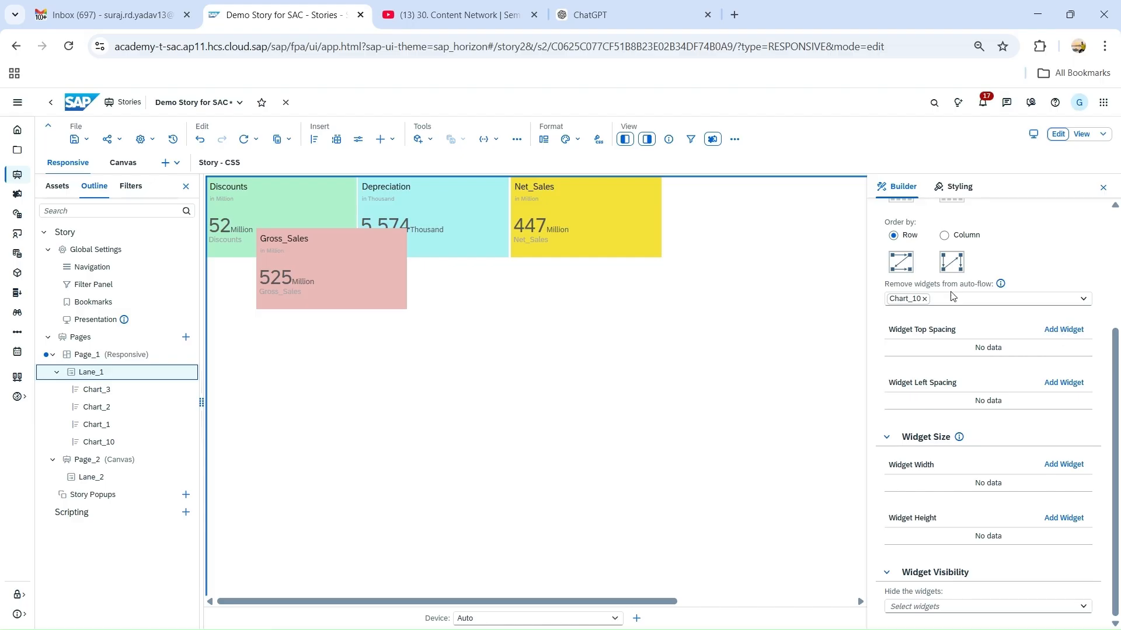
click(1064, 330)
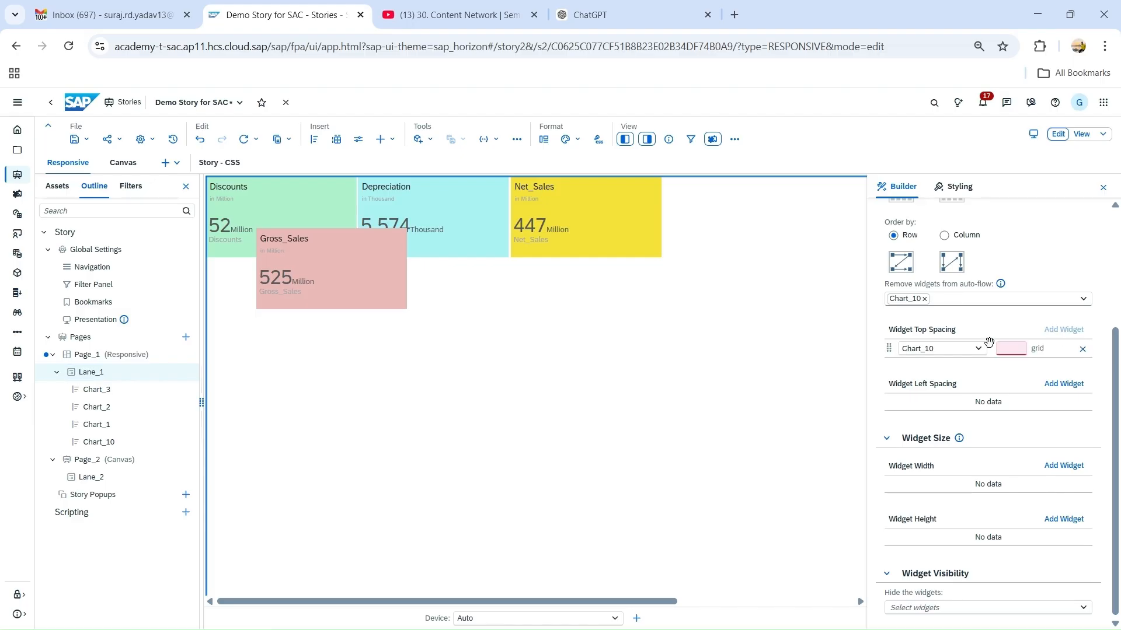
click(1014, 349)
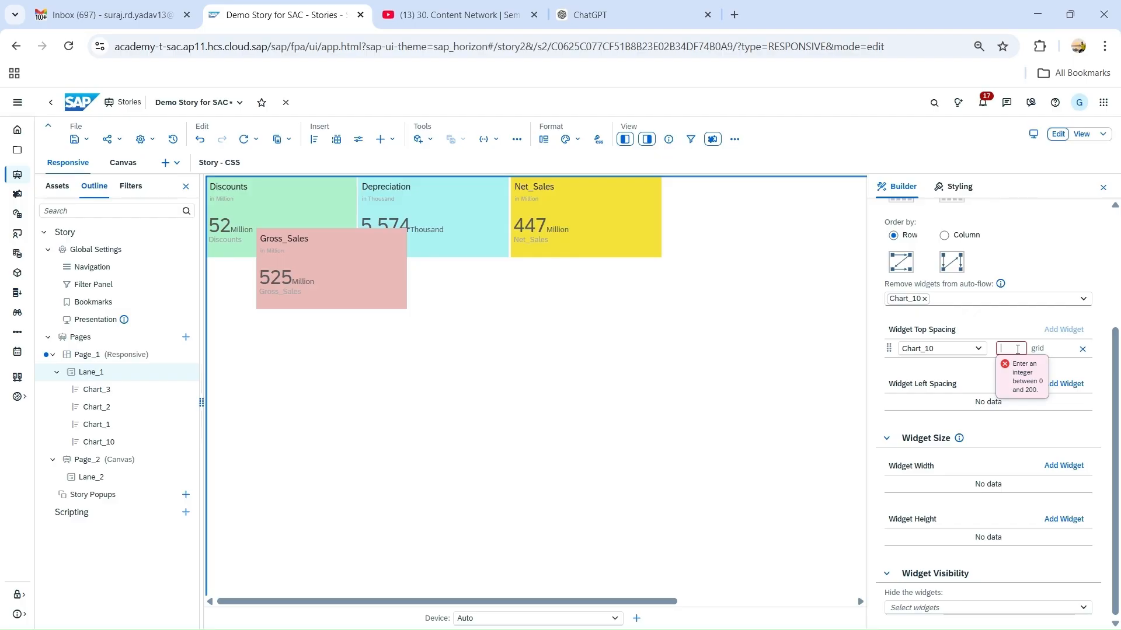
text(50)
key(Return)
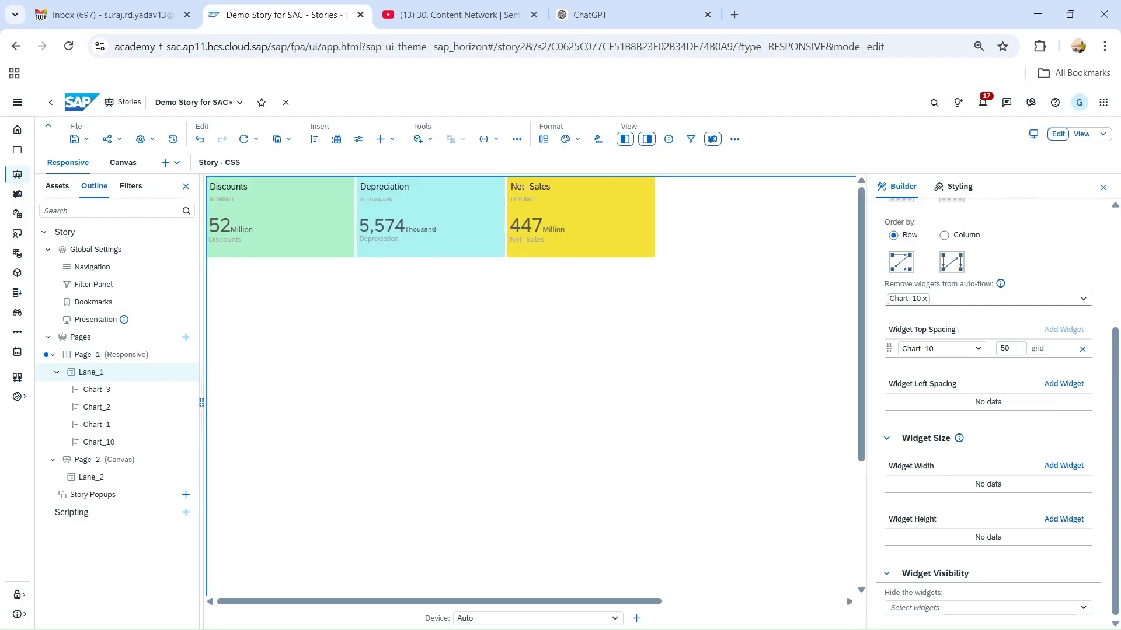
scroll(593, 475, down, 5)
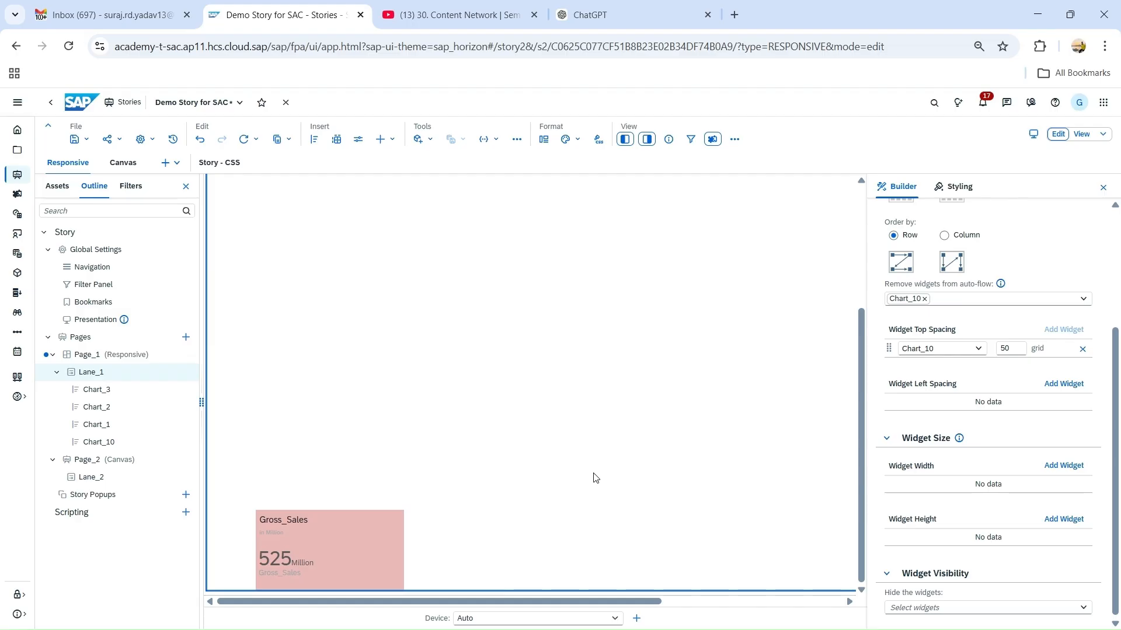
scroll(606, 472, up, 5)
- Reduce Chart_10's widget top spacing in stages to 20, 15 and 10 grid
double_click(998, 348)
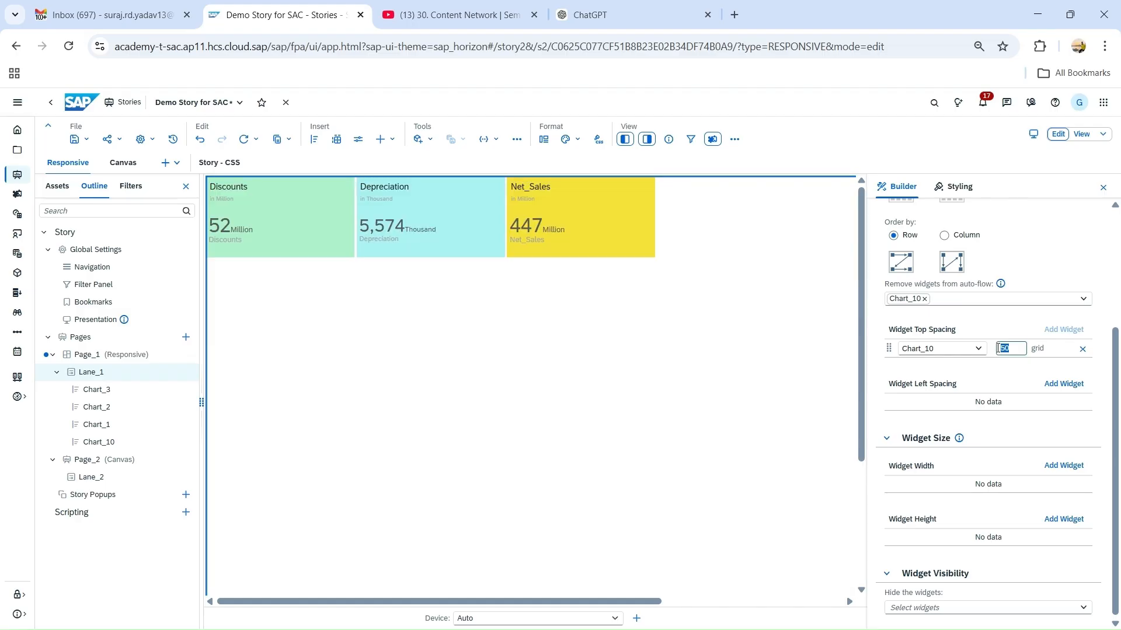
text(5)
key(BackSpace)
text(20)
key(Return)
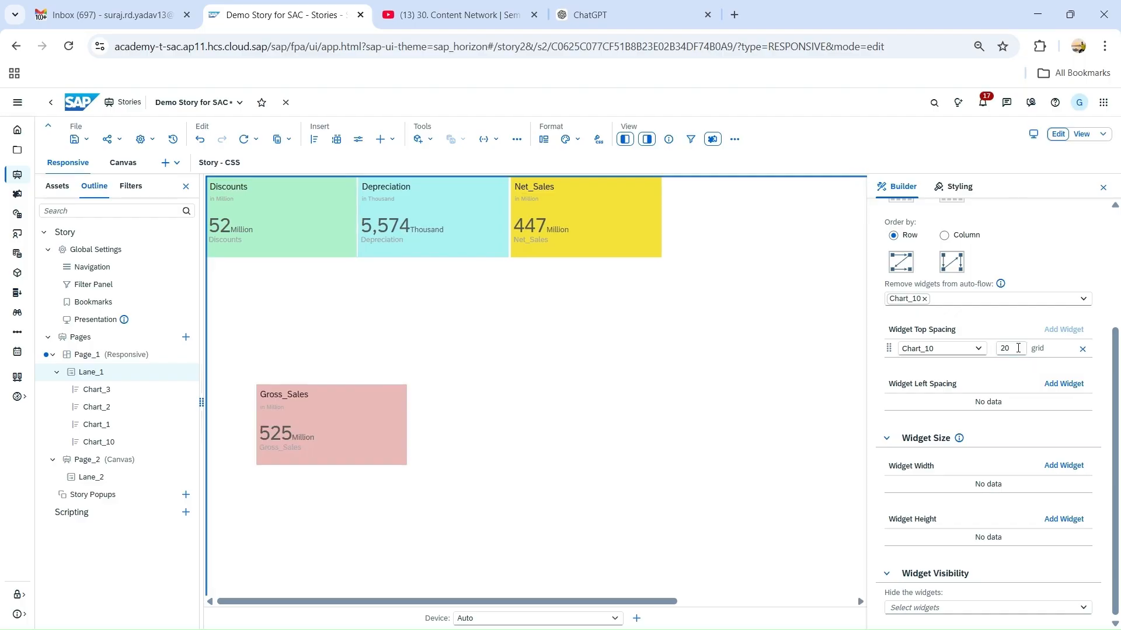
click(1017, 348)
double_click(1017, 349)
text(15)
key(Return)
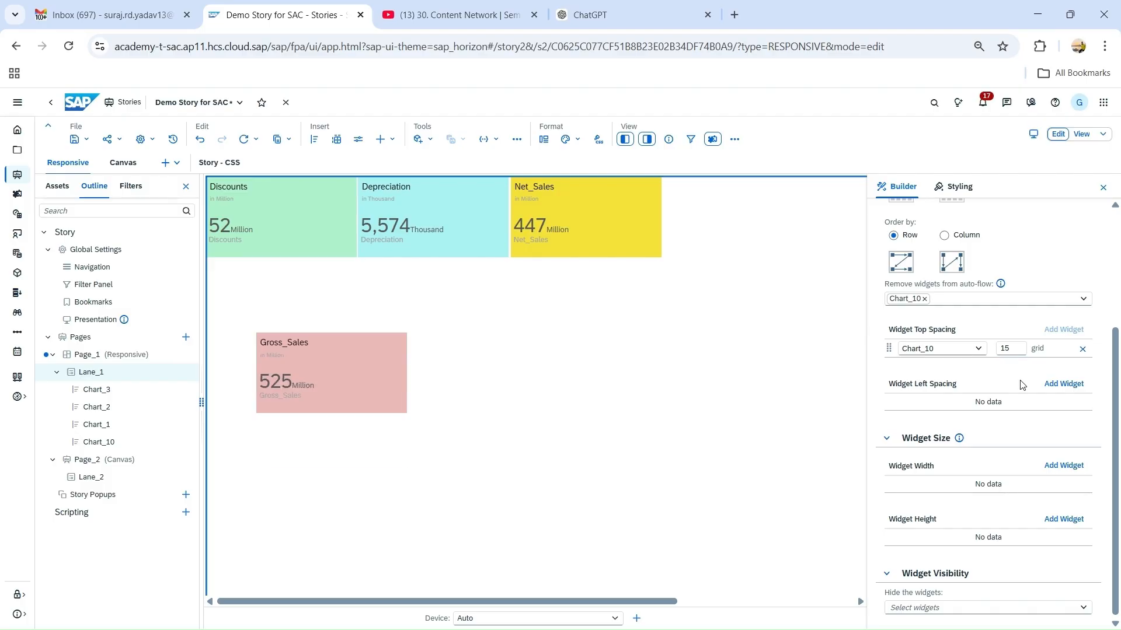
double_click(1014, 350)
text(10)
key(Return)
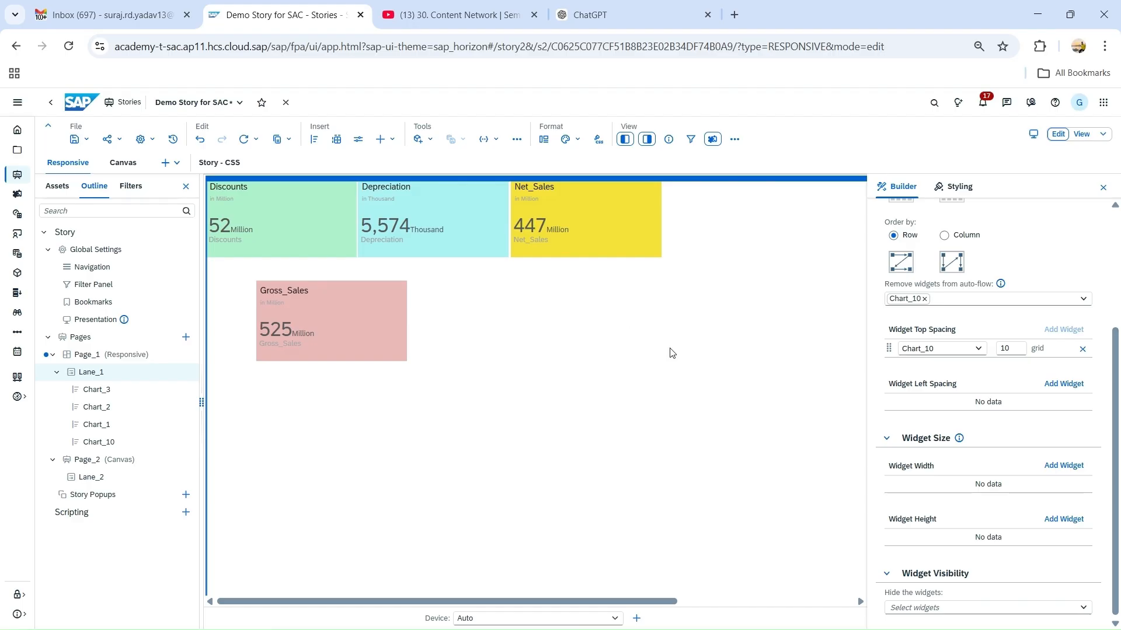
- Add a widget left spacing rule of 0 grid for Chart_10 in Lane_1
click(1063, 386)
click(1016, 406)
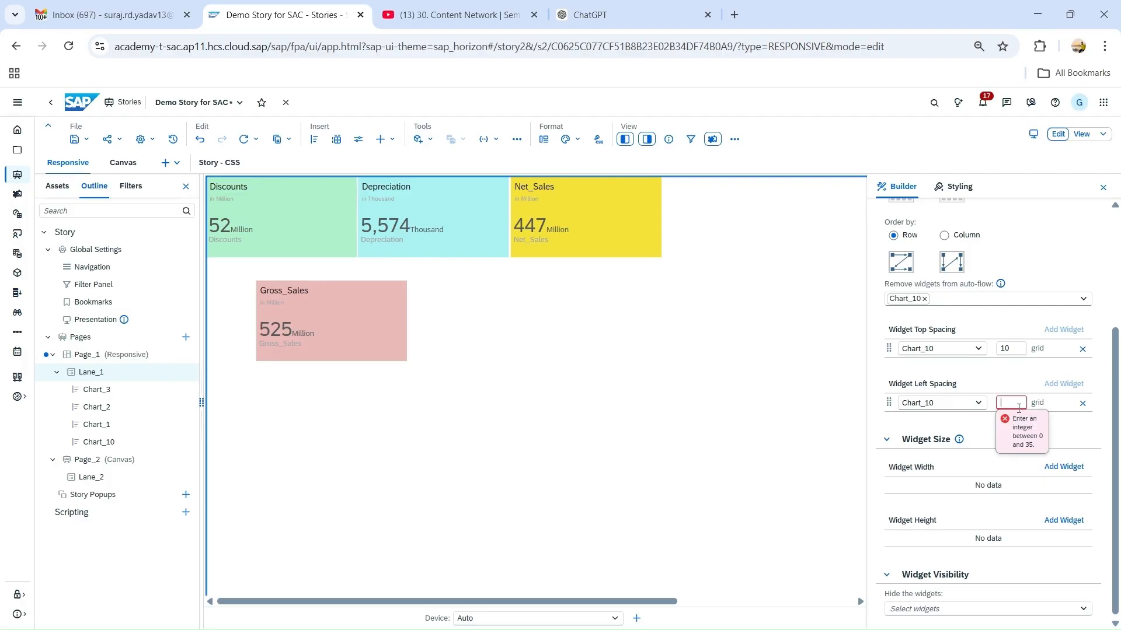
text(0)
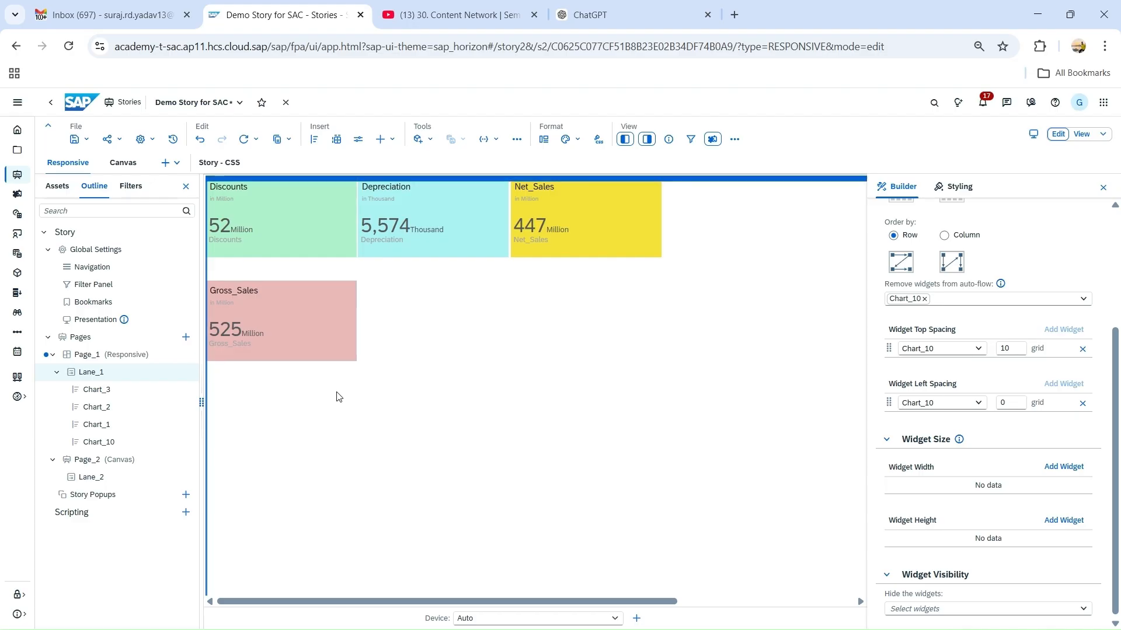
- Try a top spacing of 0 grid for Chart_10, and return it to 10 grid
drag(1017, 348, 987, 407)
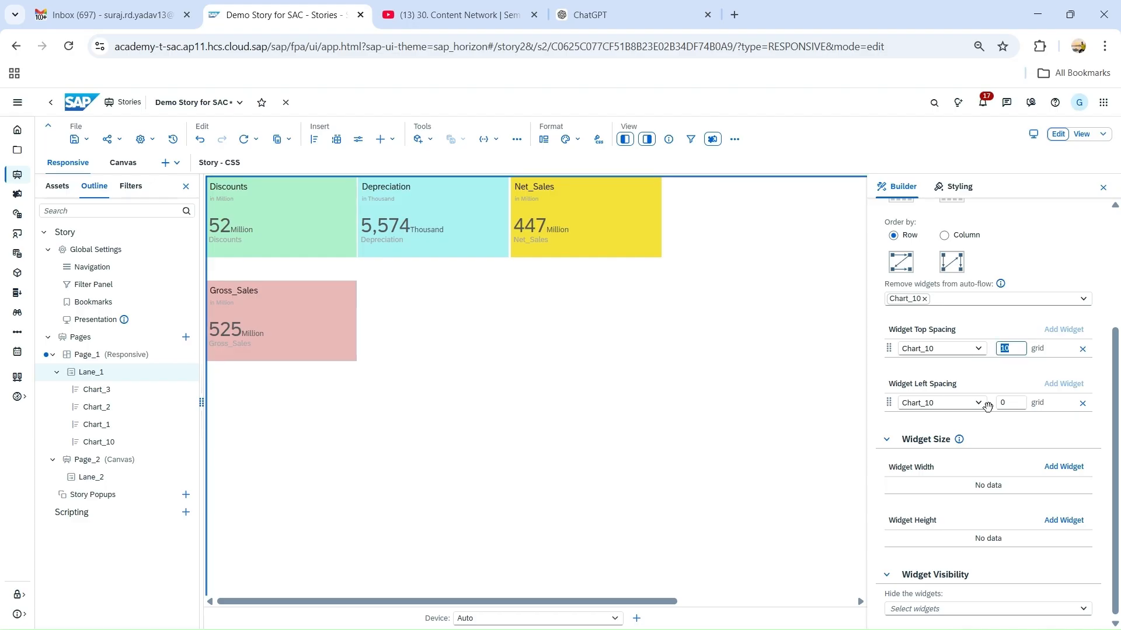
text(0)
key(Return)
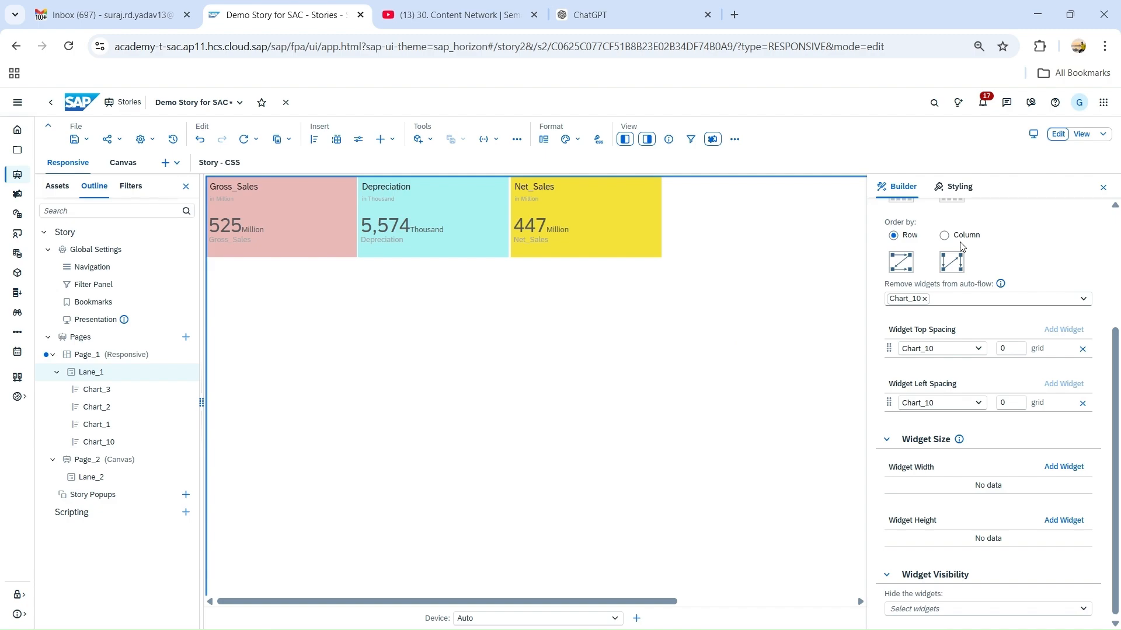
click(1006, 354)
text(10)
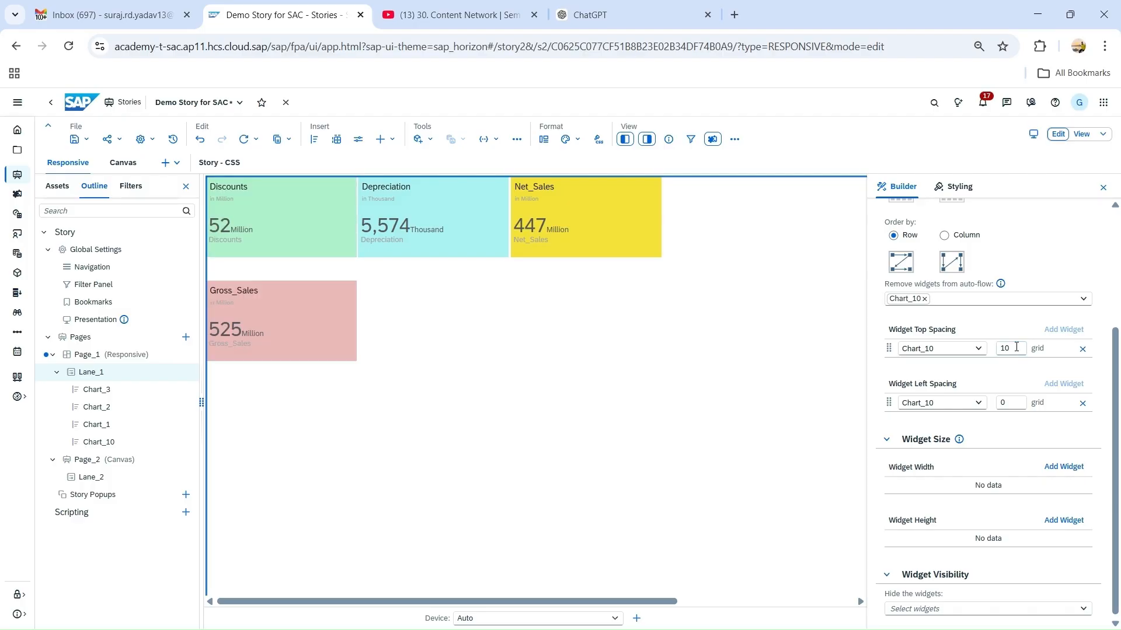
- Set Chart_10's widget top spacing to 9 grid
click(1016, 349)
key(BackSpace)
key(BackSpace)
text(9)
click(829, 348)
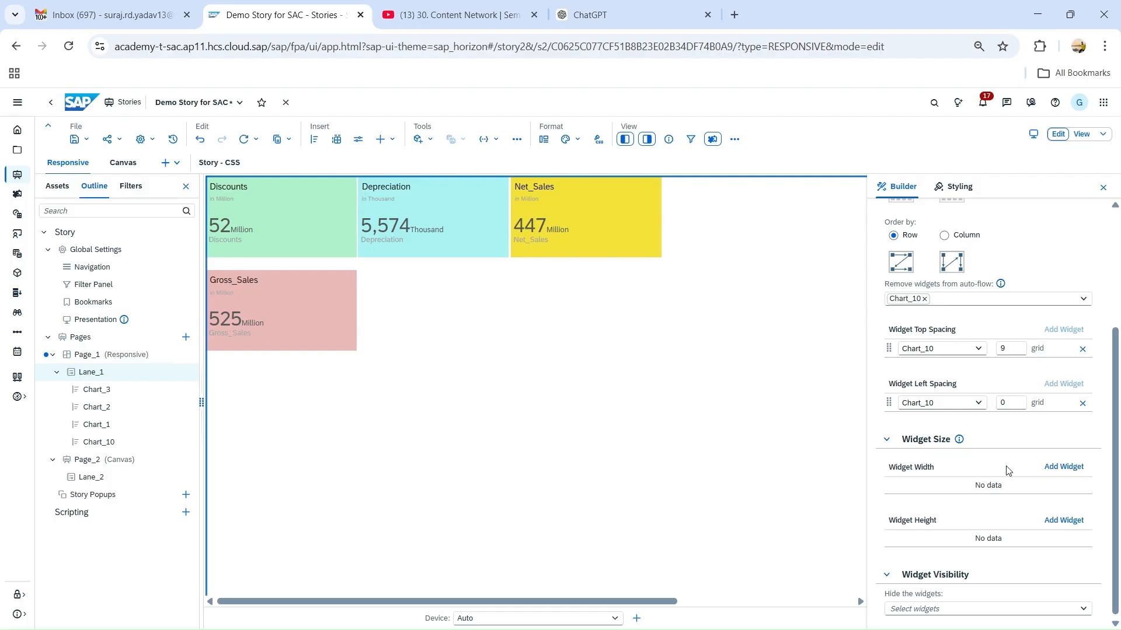
- Add a widget width rule for Chart_10, trying 15 and 8 grid before setting it to 6 grid
scroll(1005, 467, down, 1)
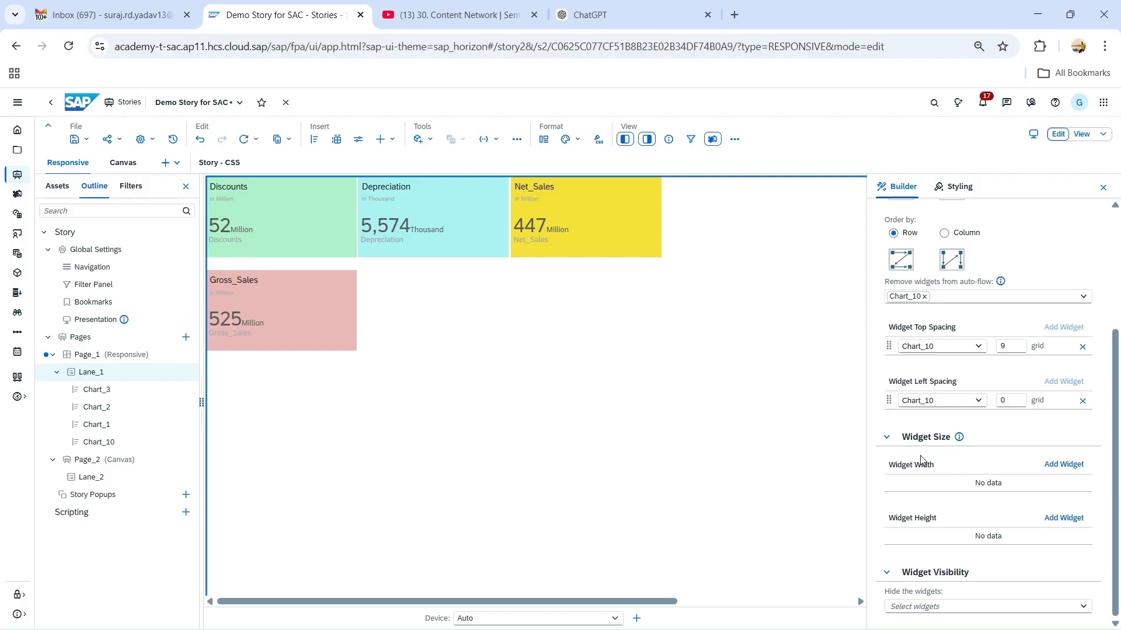
click(1066, 465)
click(978, 484)
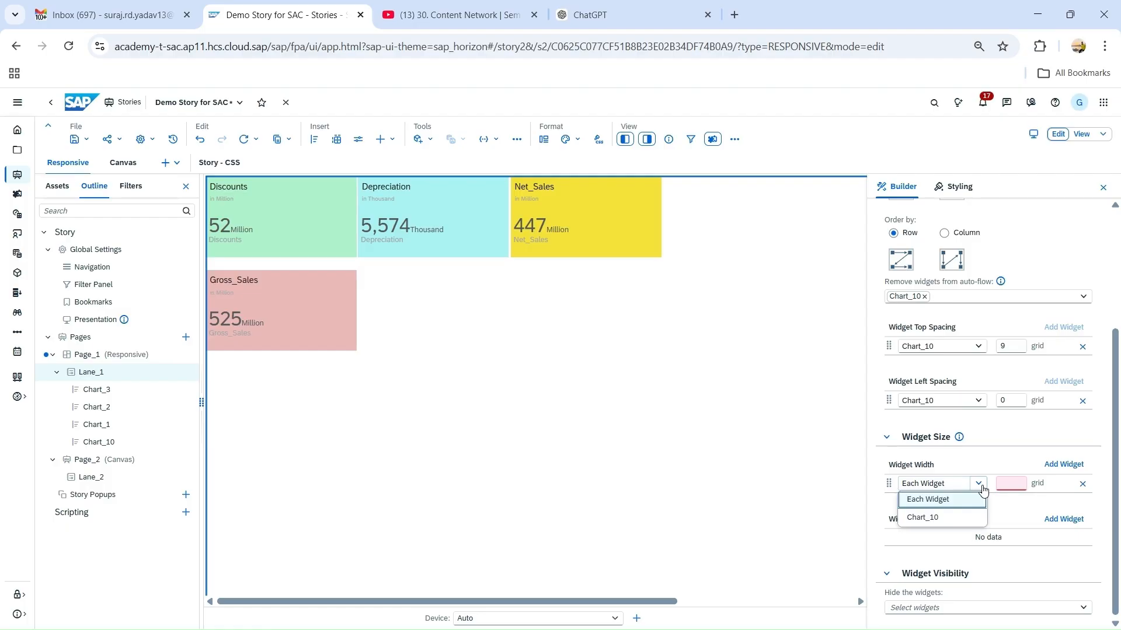
click(945, 517)
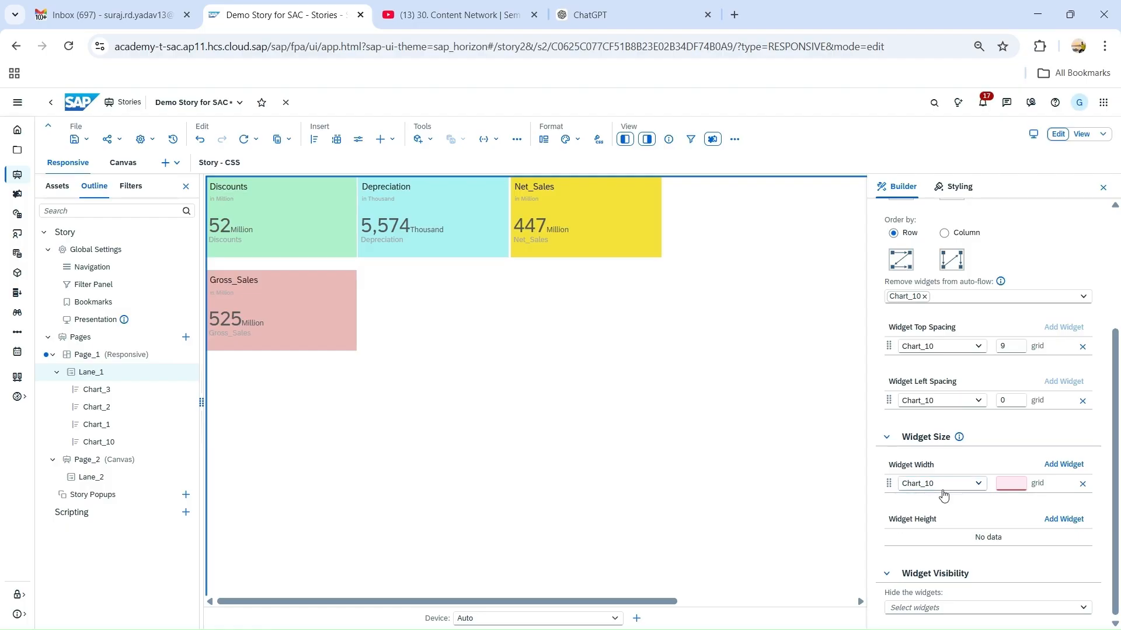
click(1008, 484)
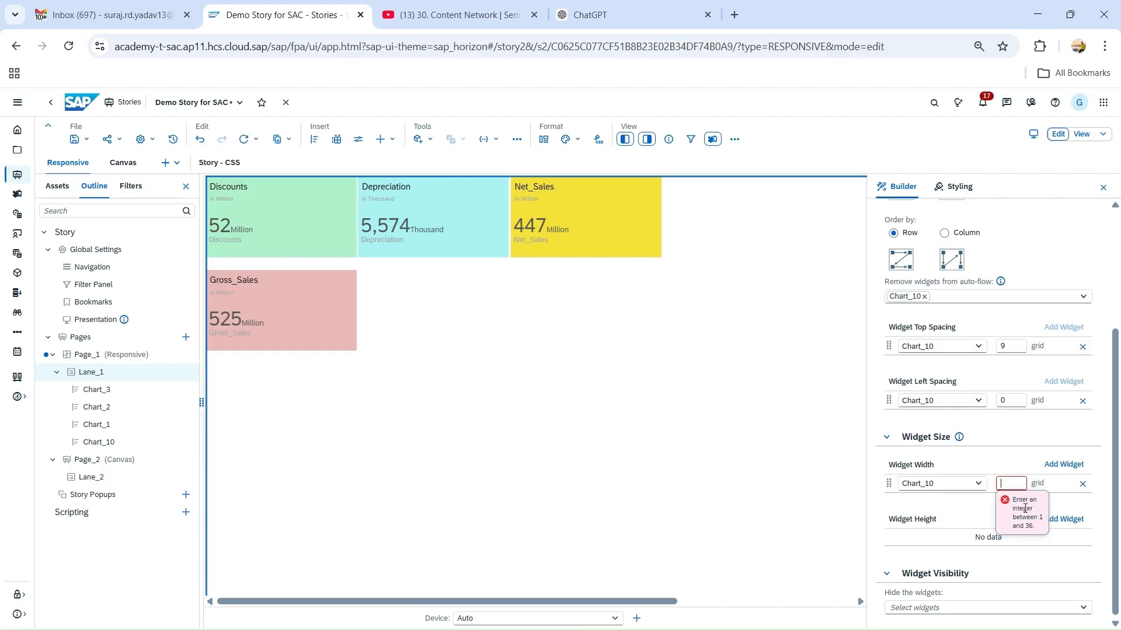
text(15)
click(1026, 512)
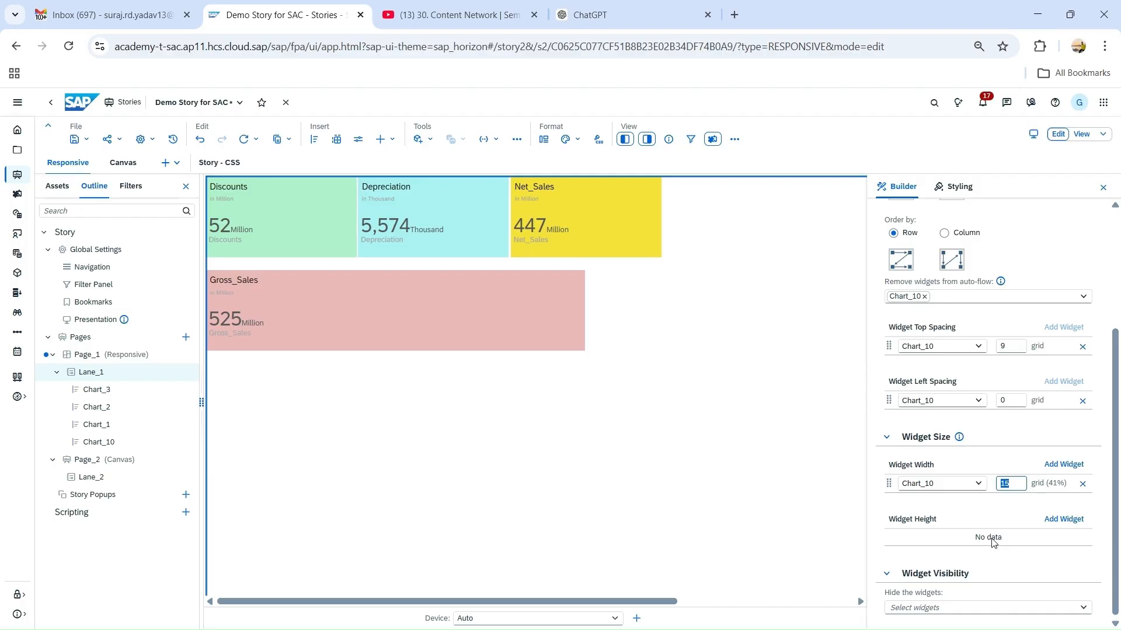
text(8)
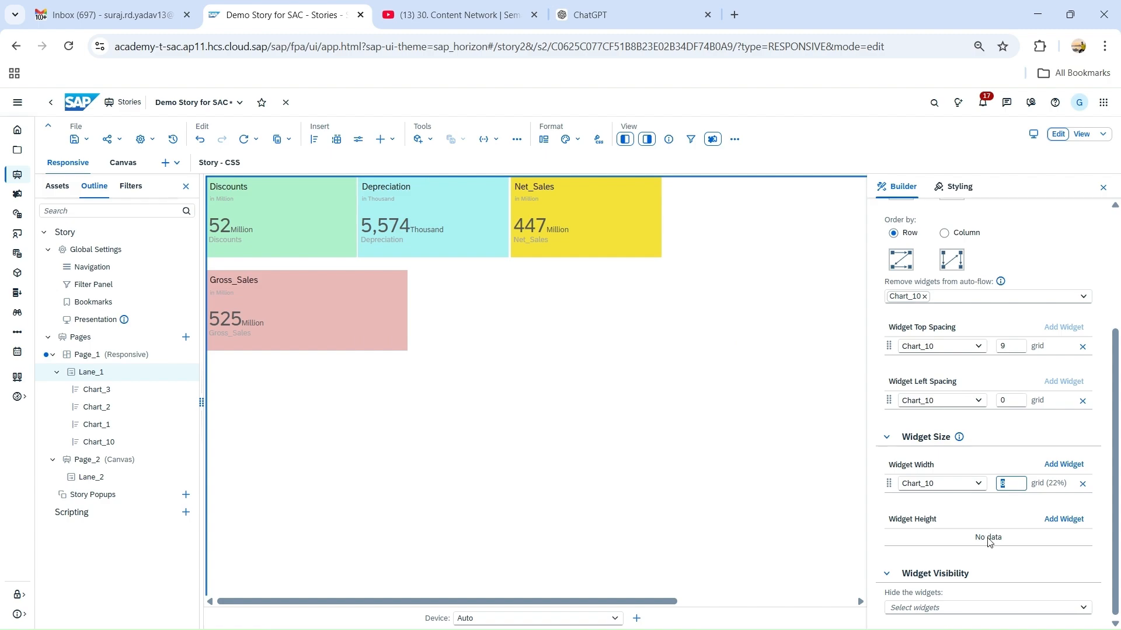
text(6)
key(Return)
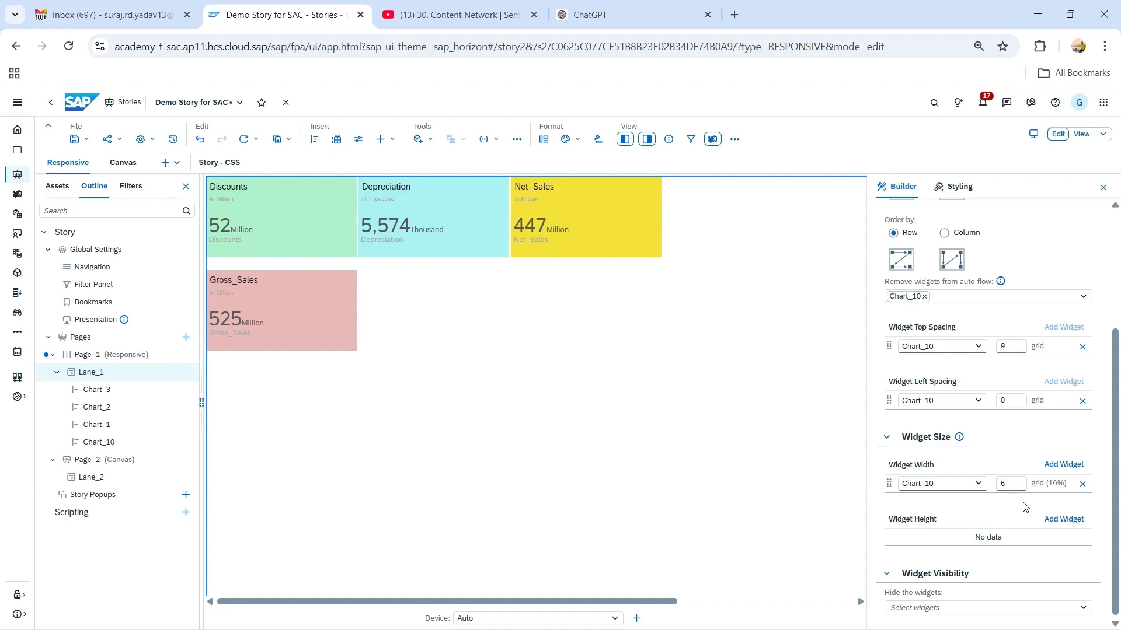
- Add a widget height rule of 8 grid for Chart_10
click(1057, 519)
click(971, 537)
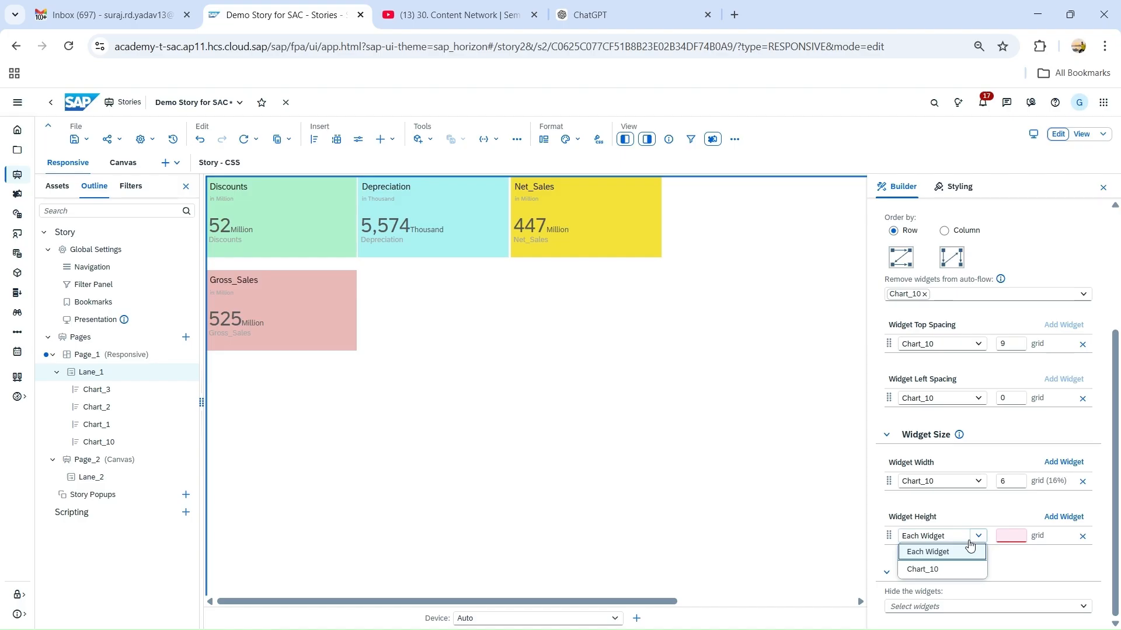
click(969, 548)
scroll(1003, 539, down, 3)
click(1015, 536)
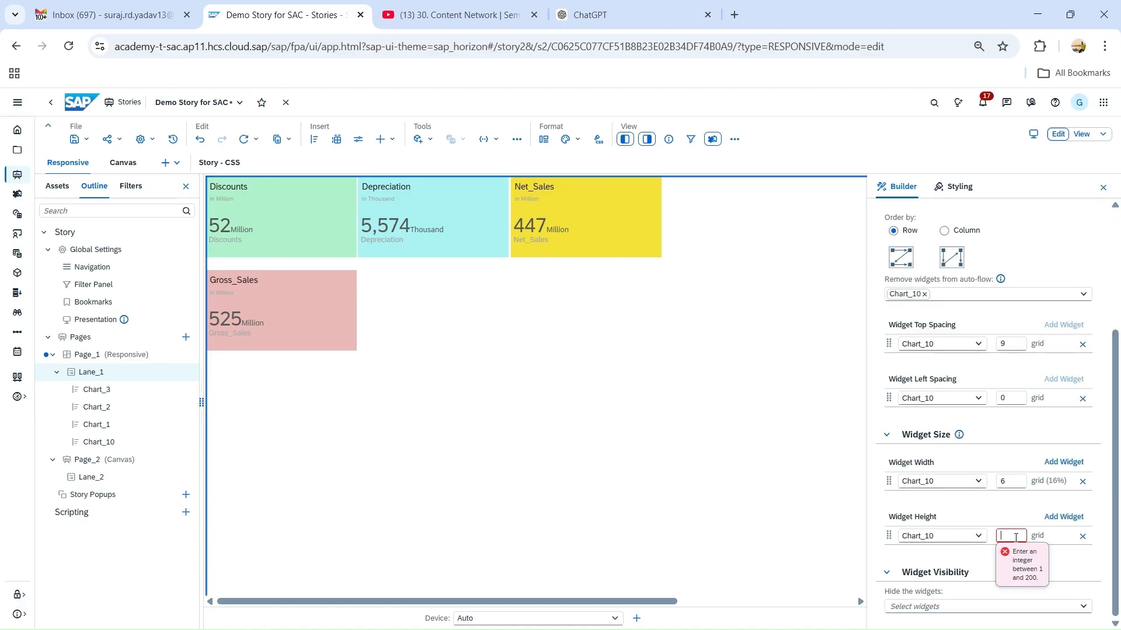
text(8)
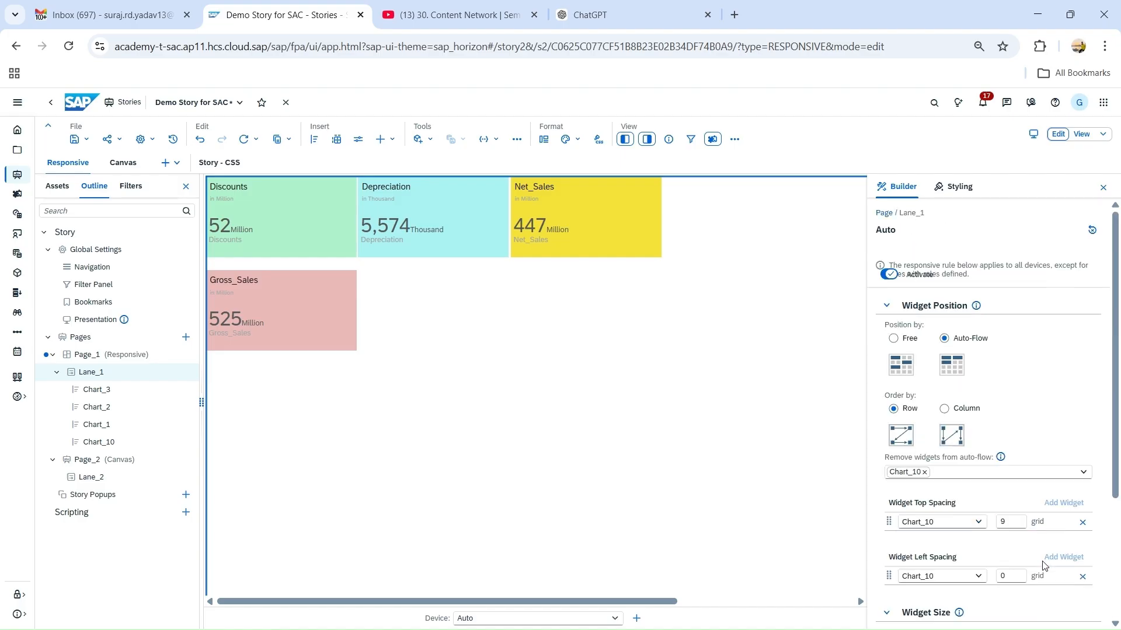
- Hide Chart_1 with Lane_1's widget visibility rule, and make it visible again
scroll(1044, 566, down, 3)
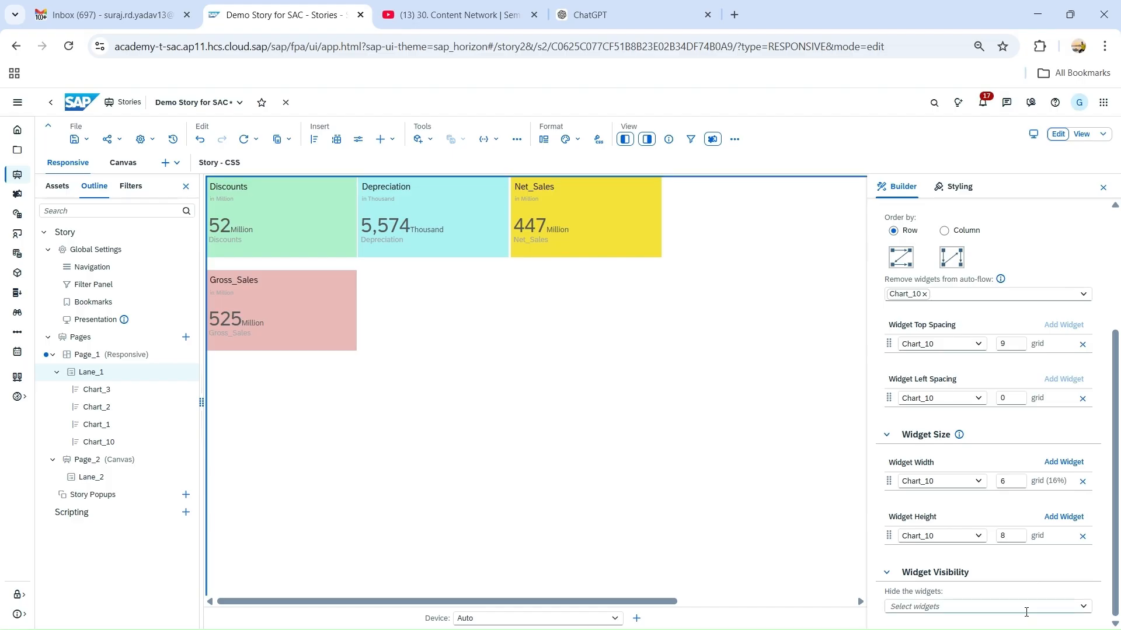
click(1082, 607)
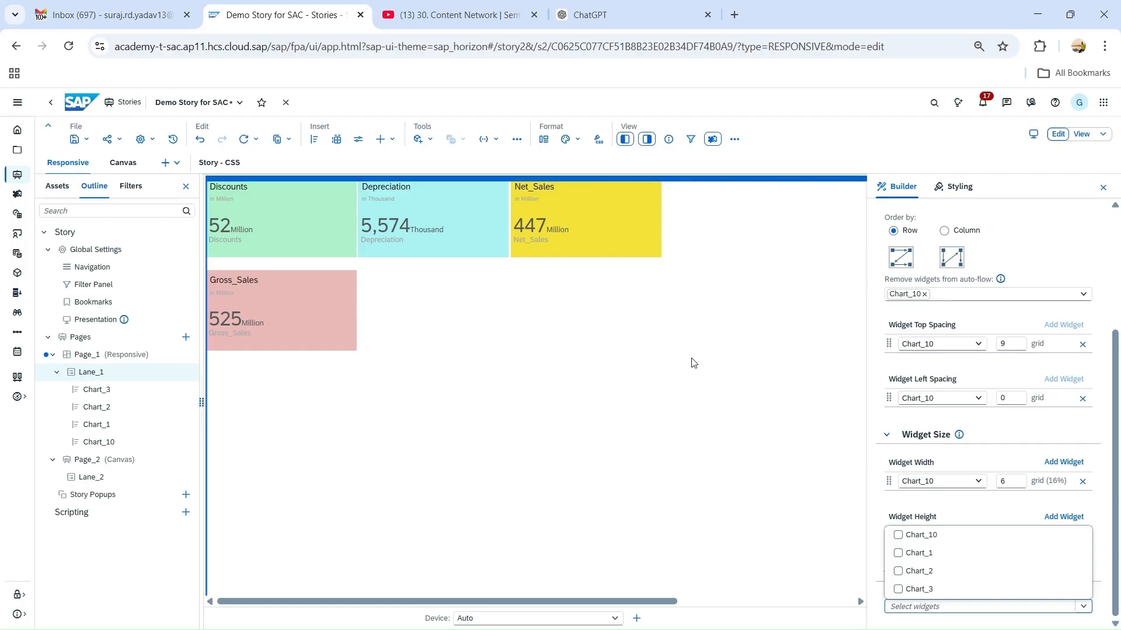
click(898, 553)
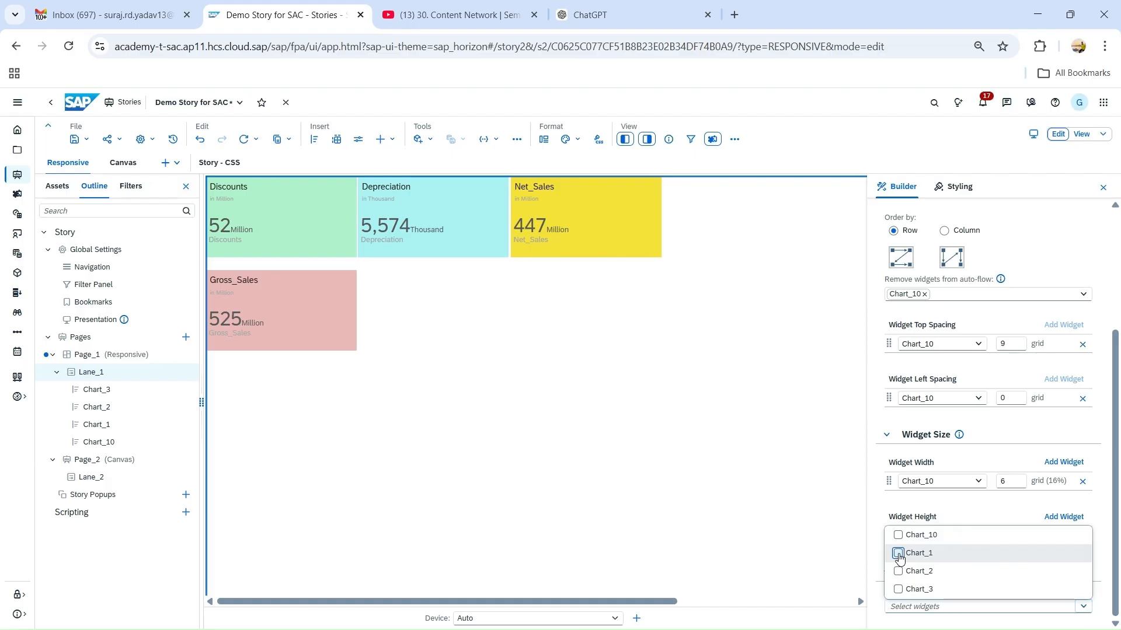
click(898, 554)
click(976, 607)
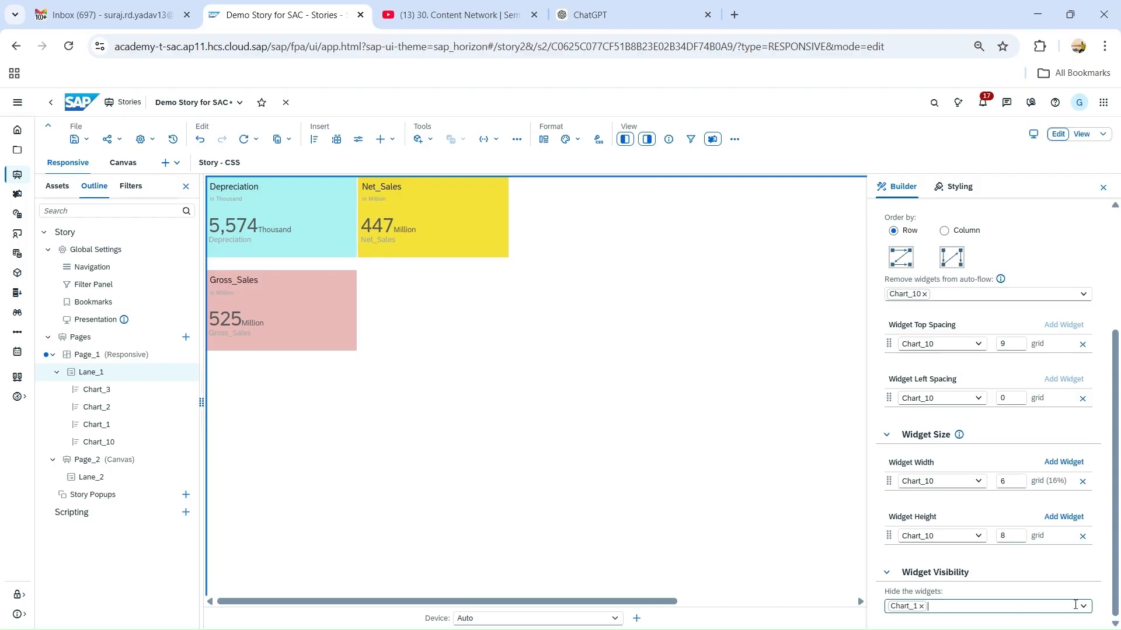
click(1079, 607)
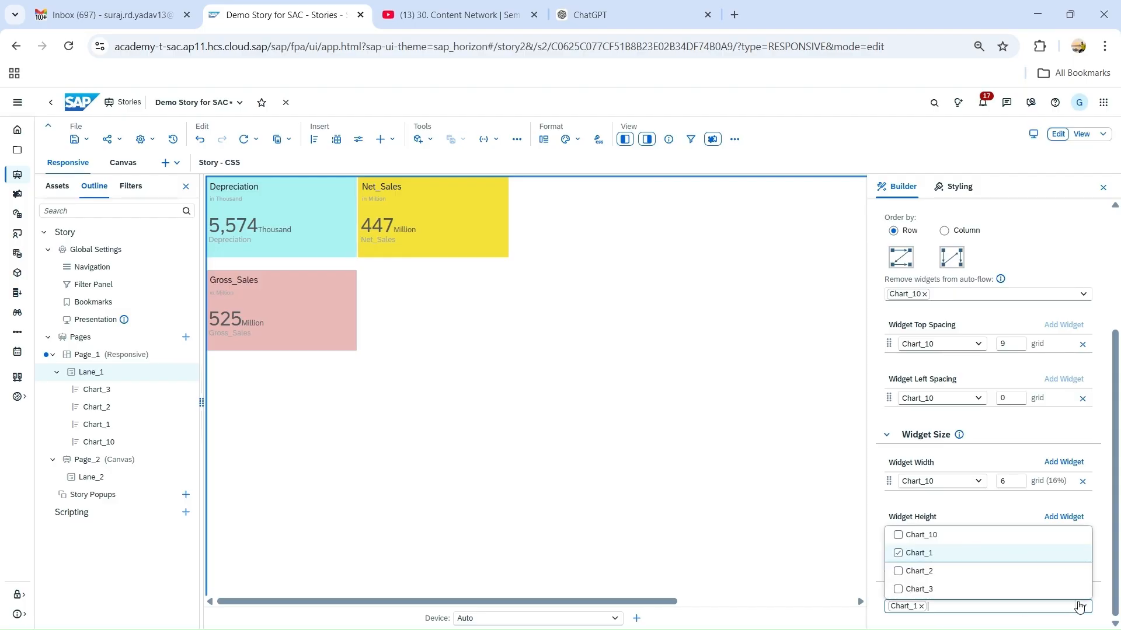
click(898, 554)
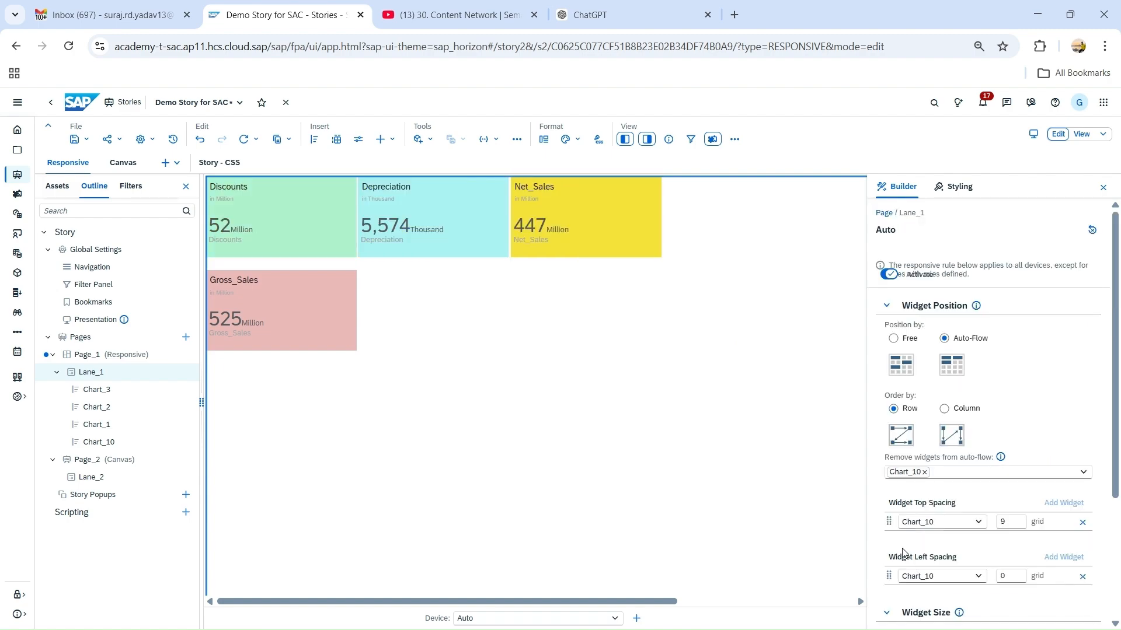
- Review Lane_1's configured position, size and visibility rules, and deactivate its responsive rules for the Auto device
scroll(902, 552, down, 3)
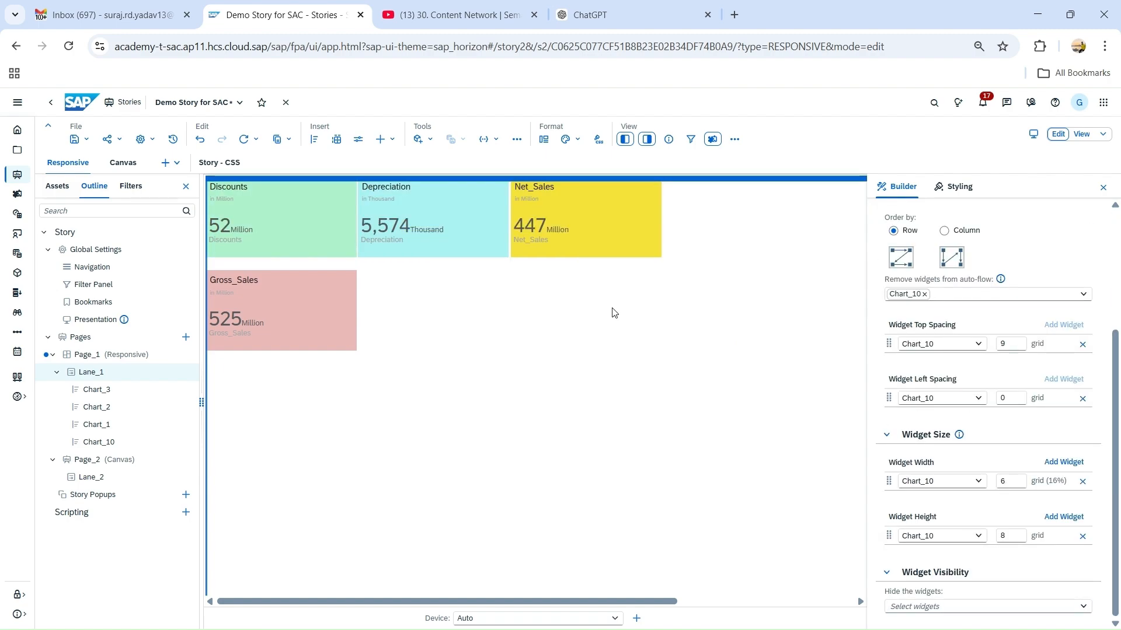
scroll(937, 234, up, 1)
scroll(937, 234, down, 1)
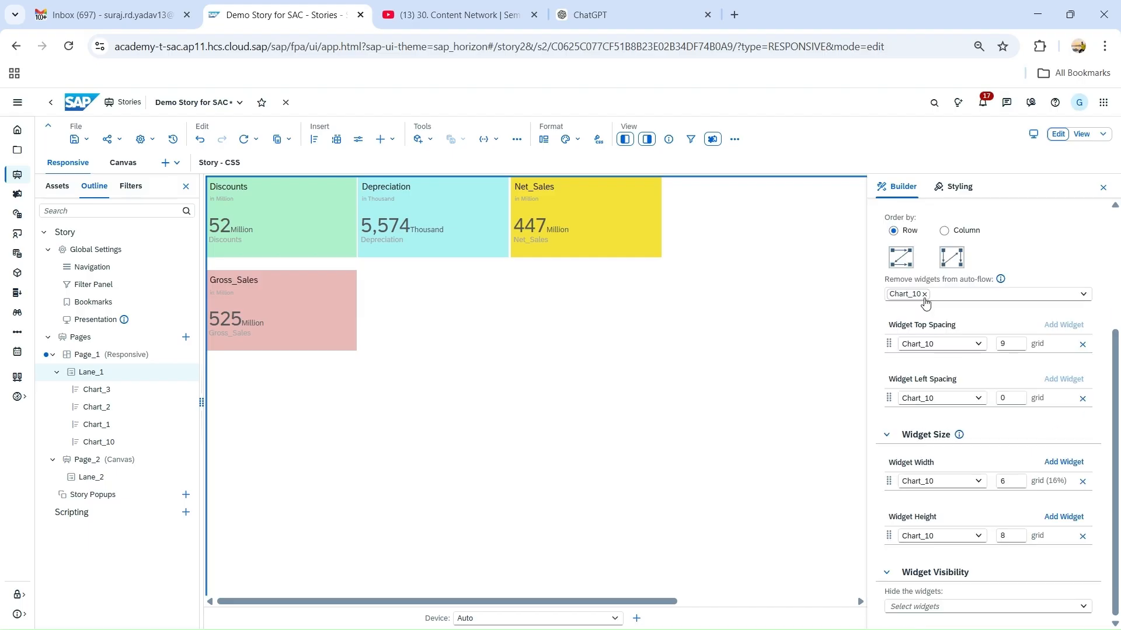
scroll(925, 302, up, 3)
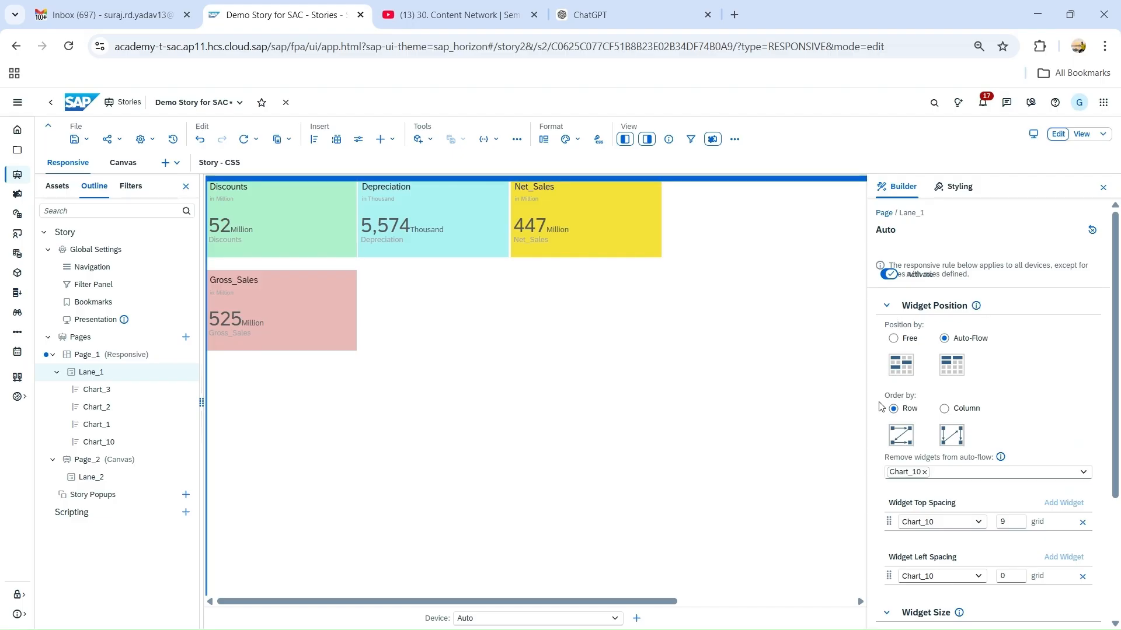
click(889, 281)
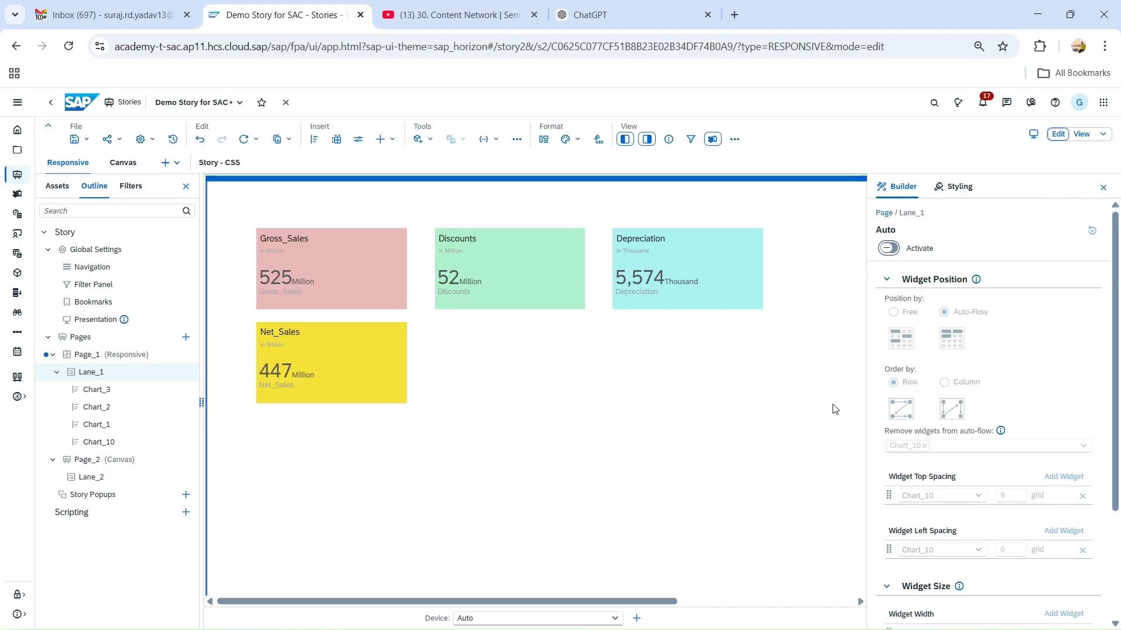
- Give Lane_1 a gradient background using gradientPalette3, try the vertical direction, and return it to horizontal
scroll(928, 278, down, 3)
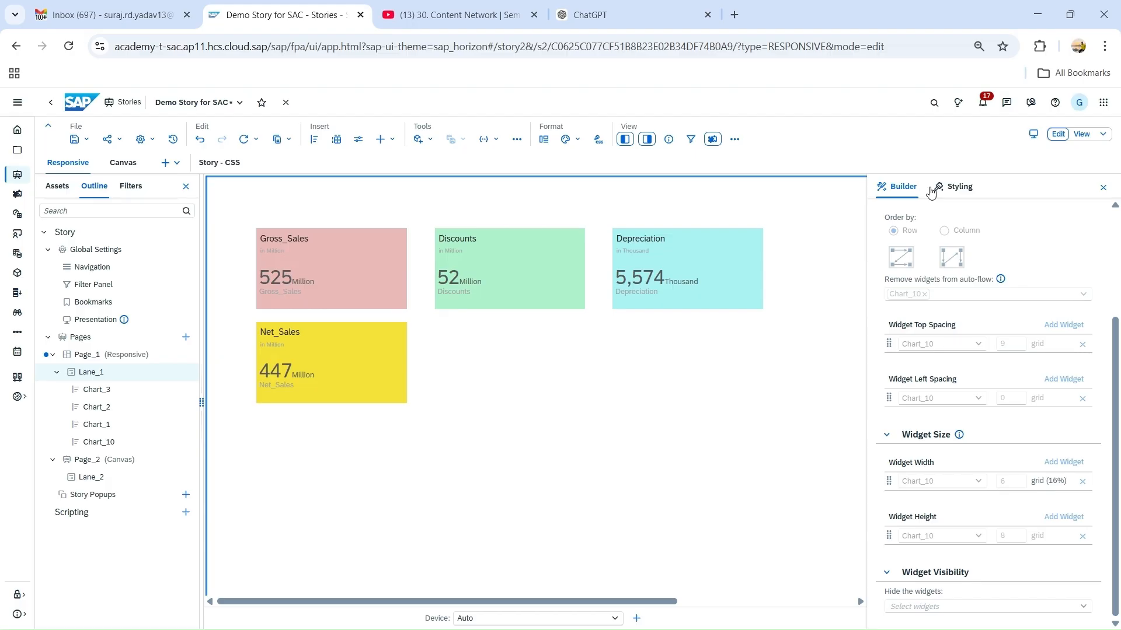
click(943, 187)
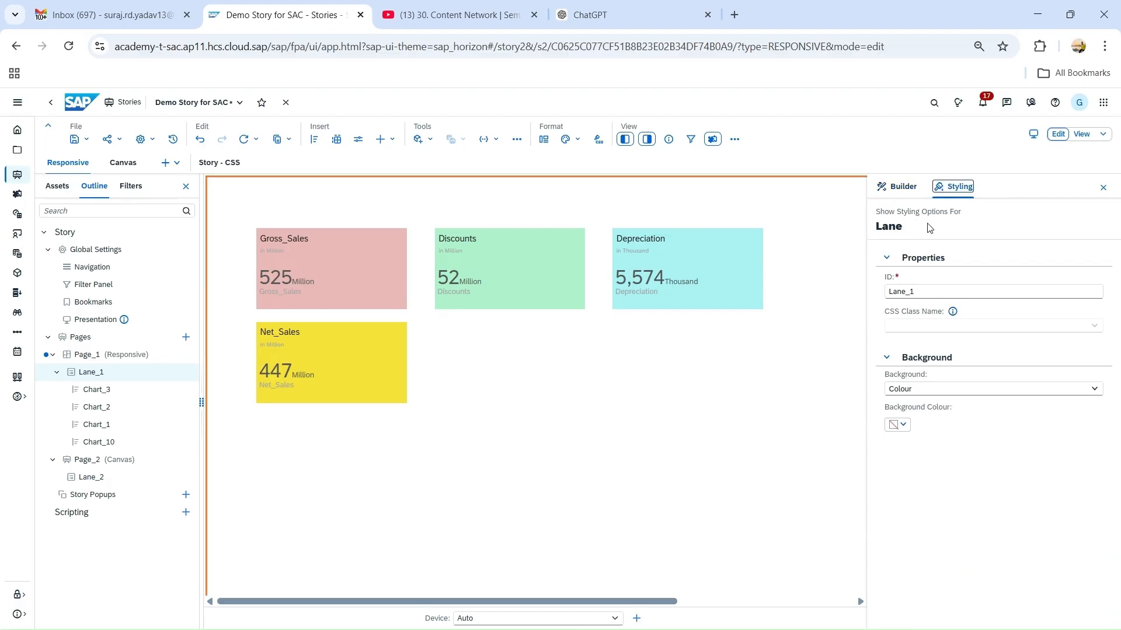
click(903, 426)
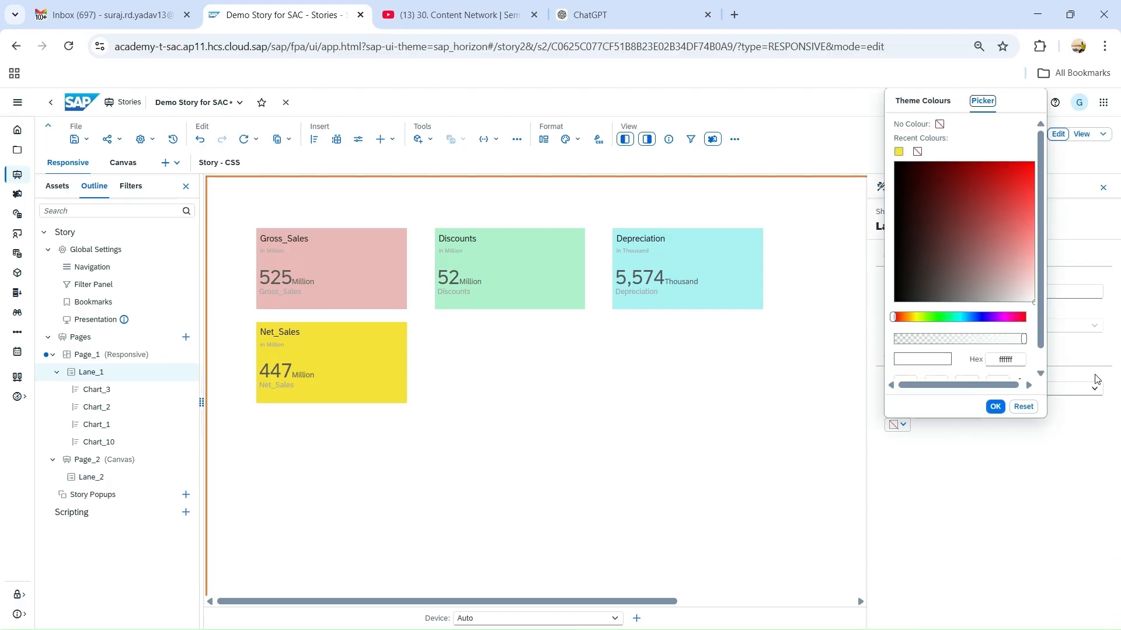
click(1094, 387)
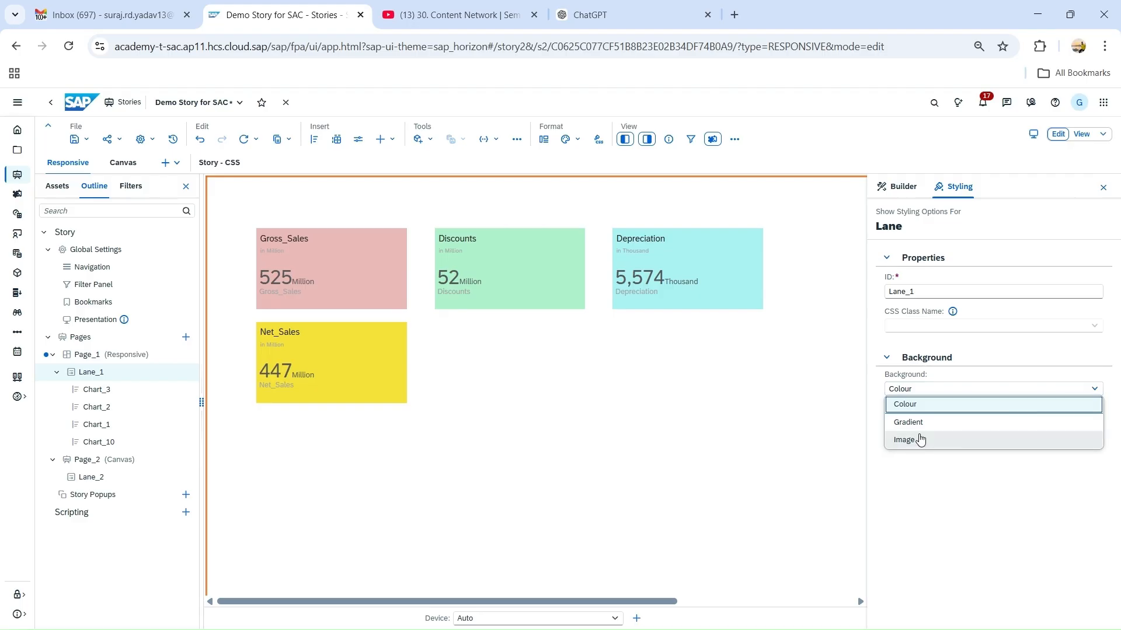
click(926, 407)
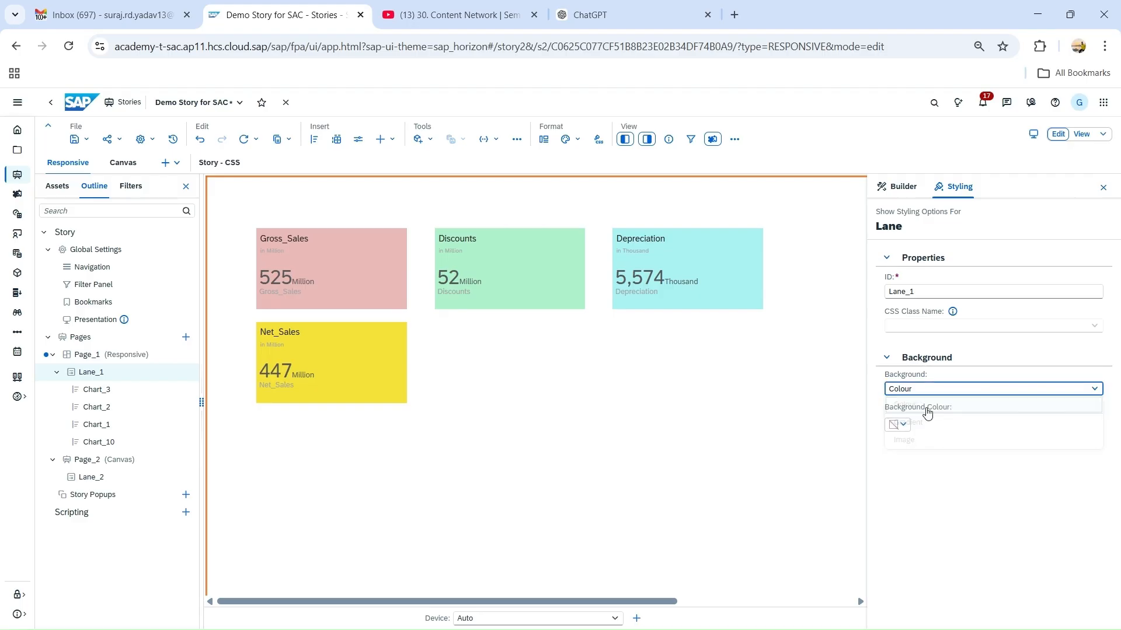
click(936, 424)
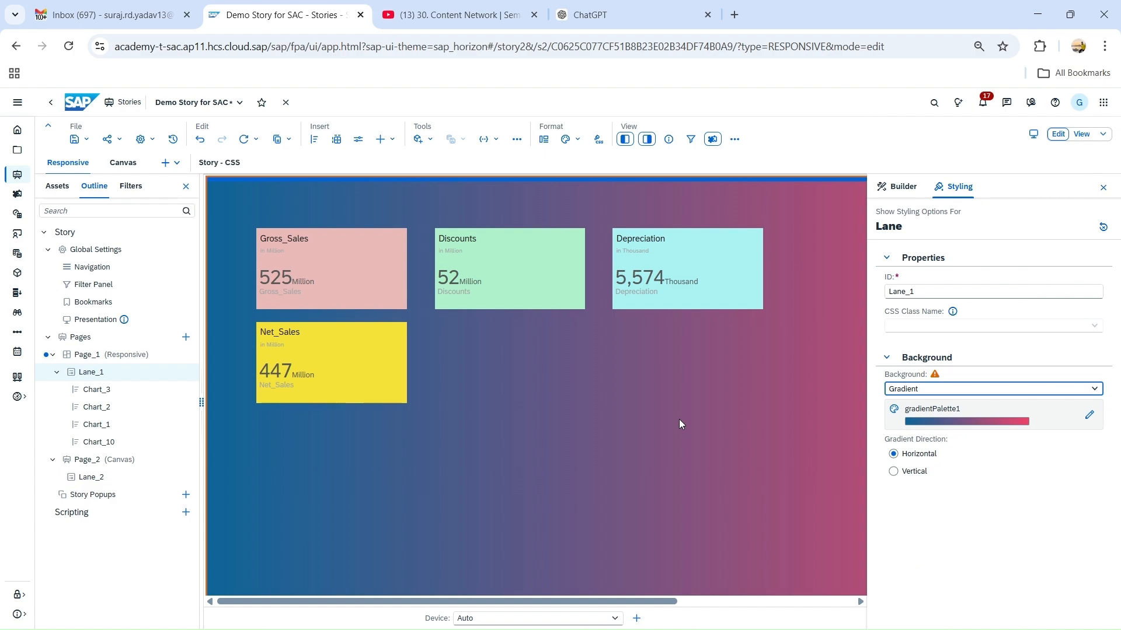
click(1087, 417)
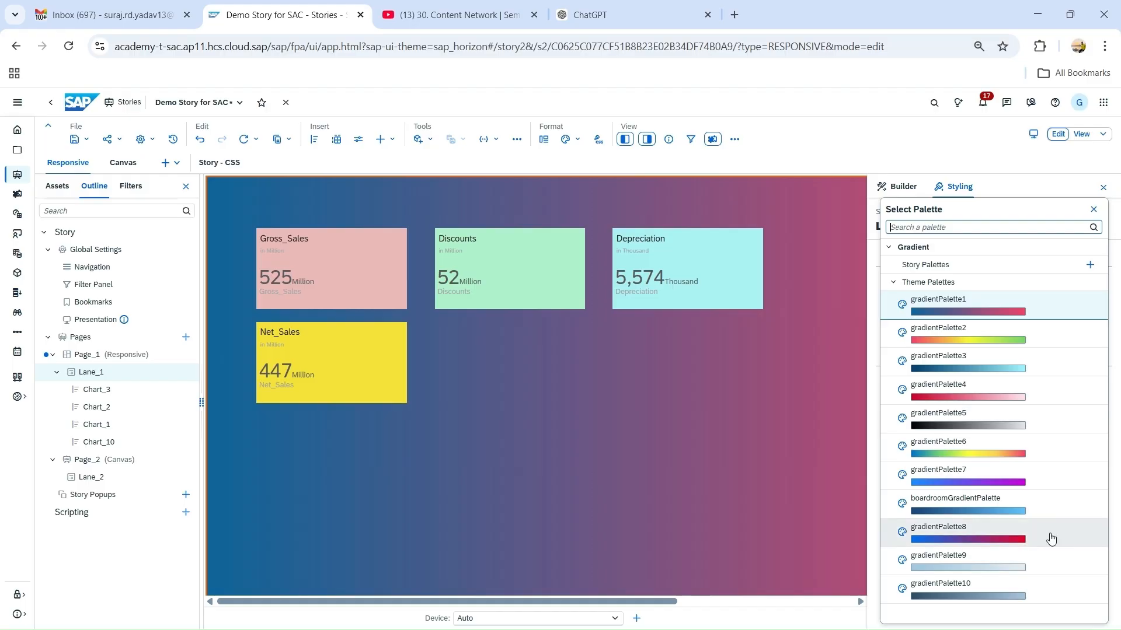
click(1052, 377)
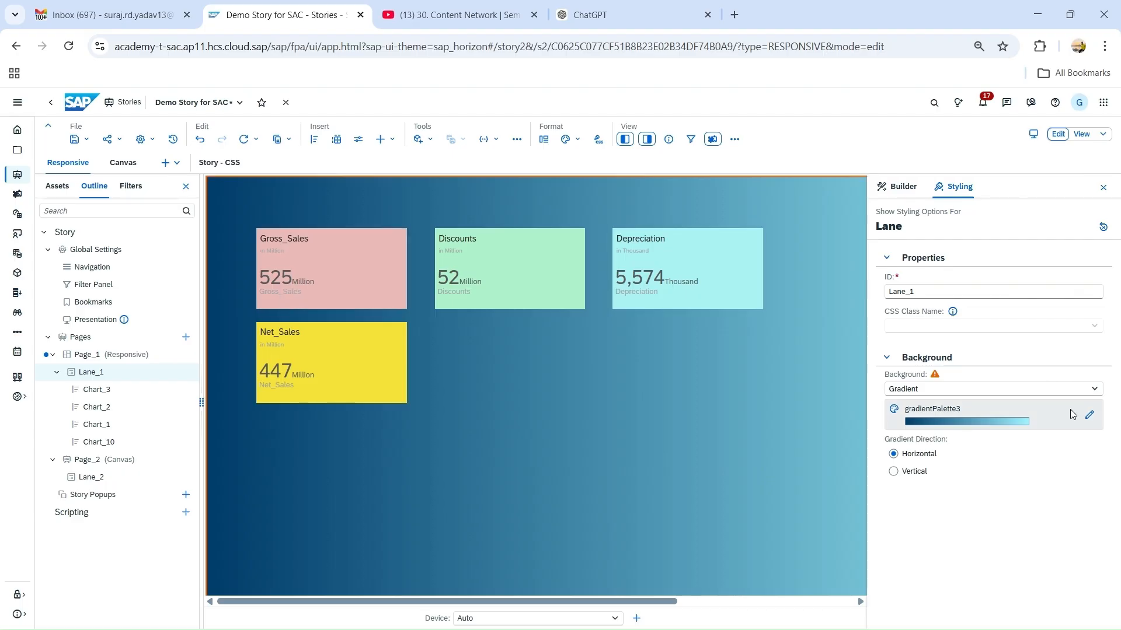
click(893, 473)
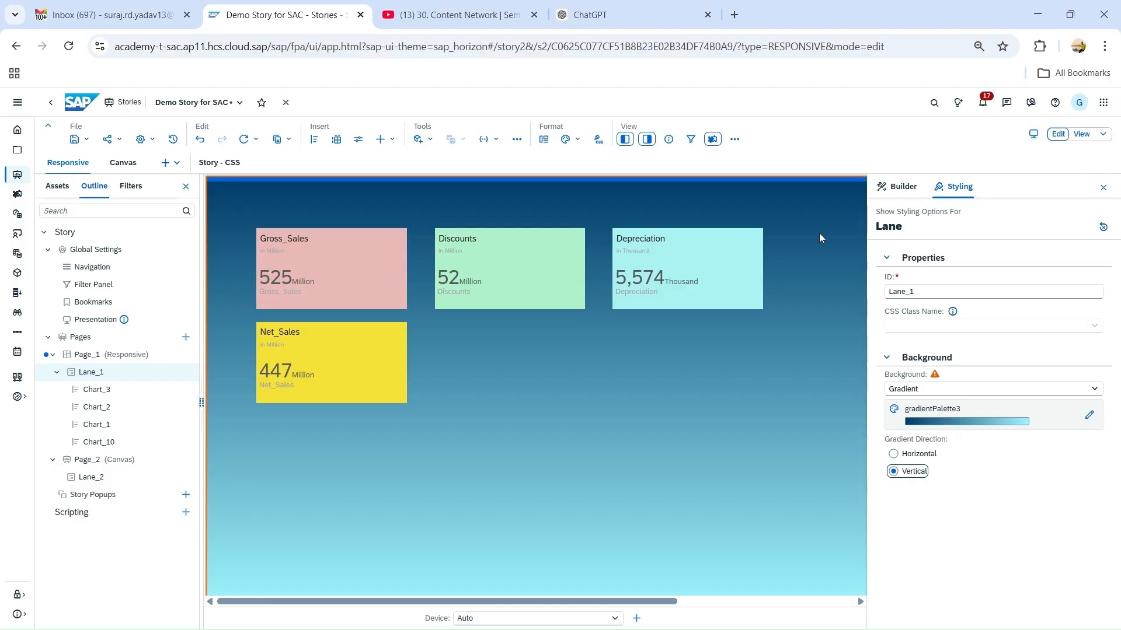
click(908, 456)
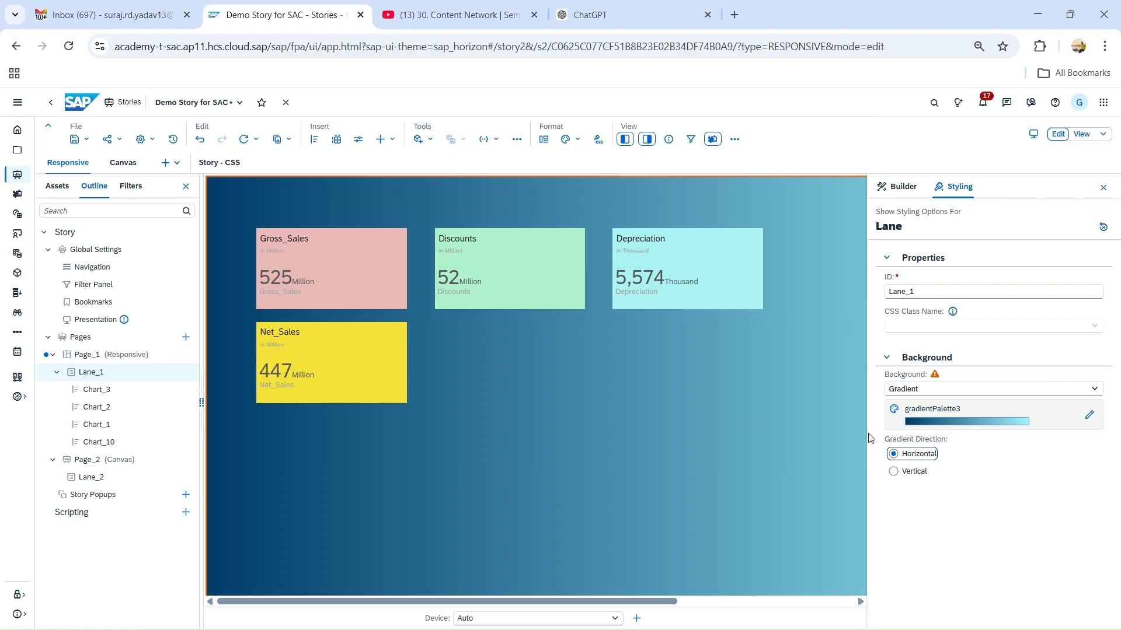
- Switch Lane_1's background to a solid colour and pick the off-white shade f9f9f9
click(1006, 390)
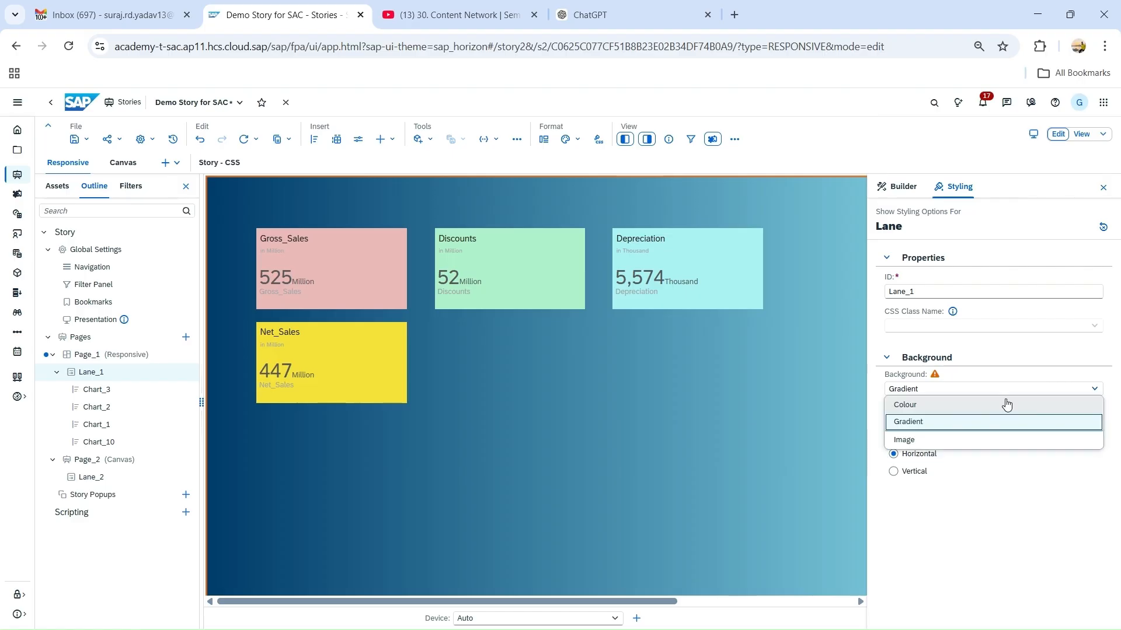
click(1006, 404)
click(901, 425)
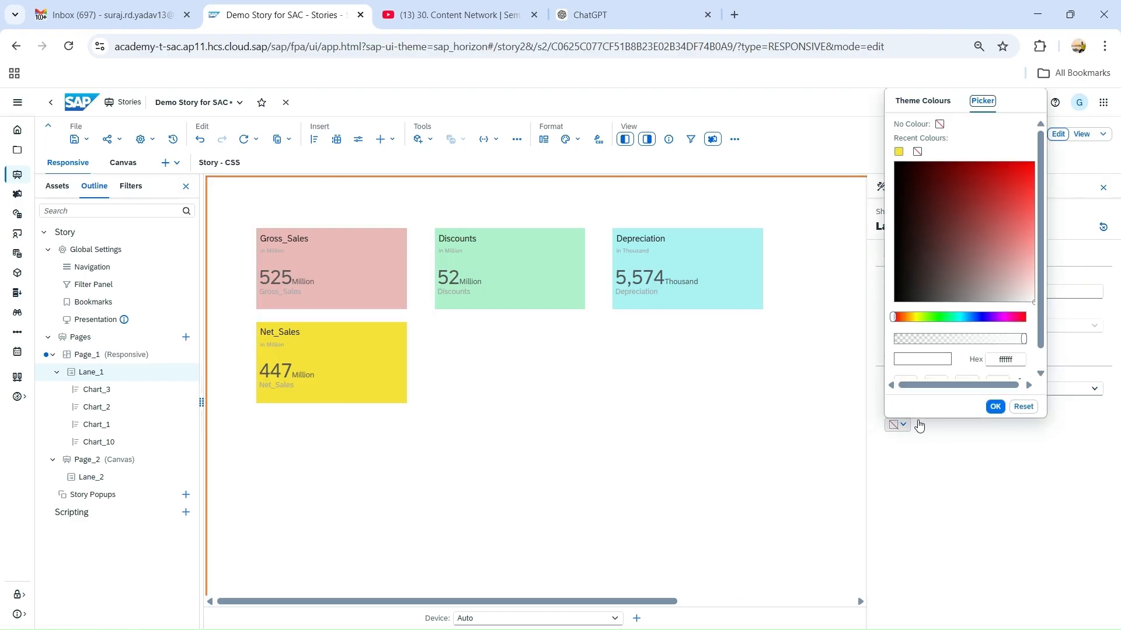
scroll(1013, 318, down, 1)
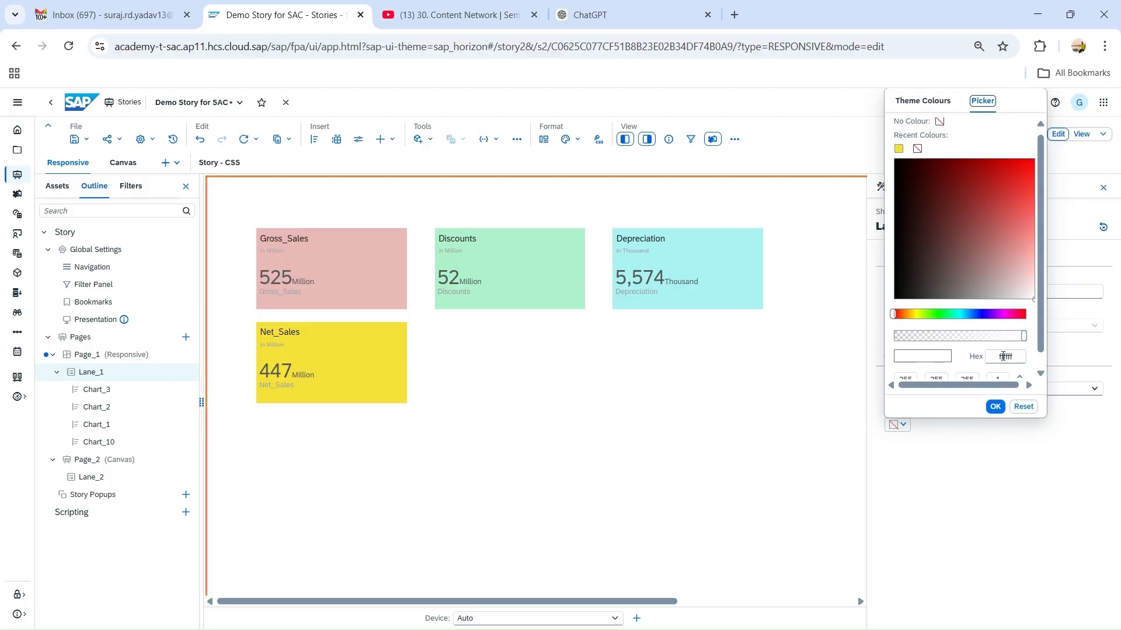
scroll(968, 302, down, 1)
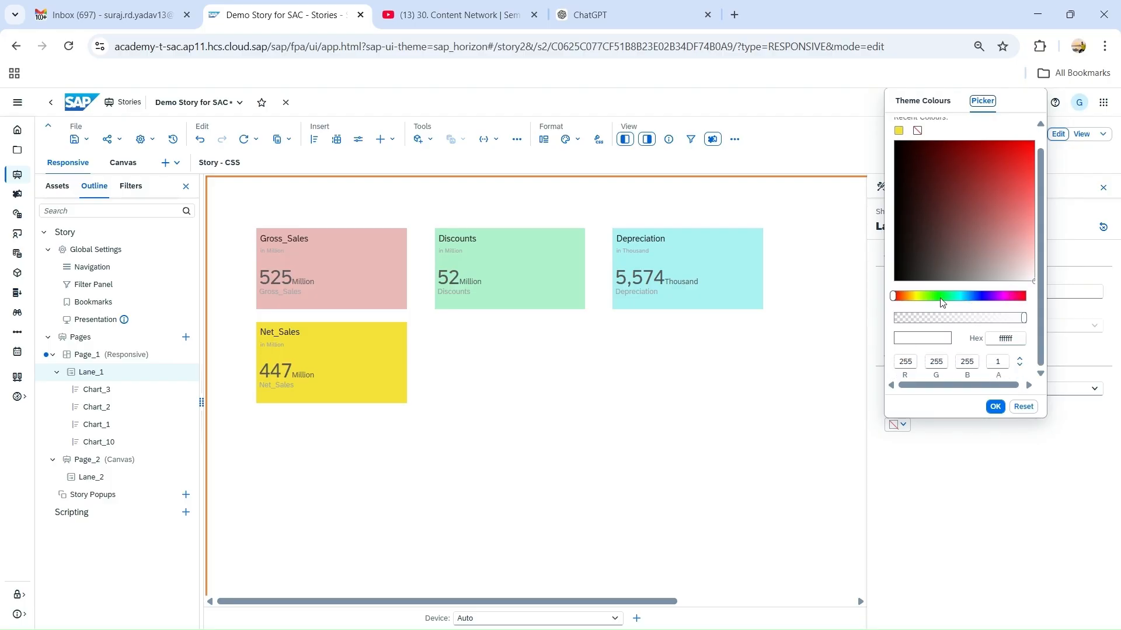
click(948, 297)
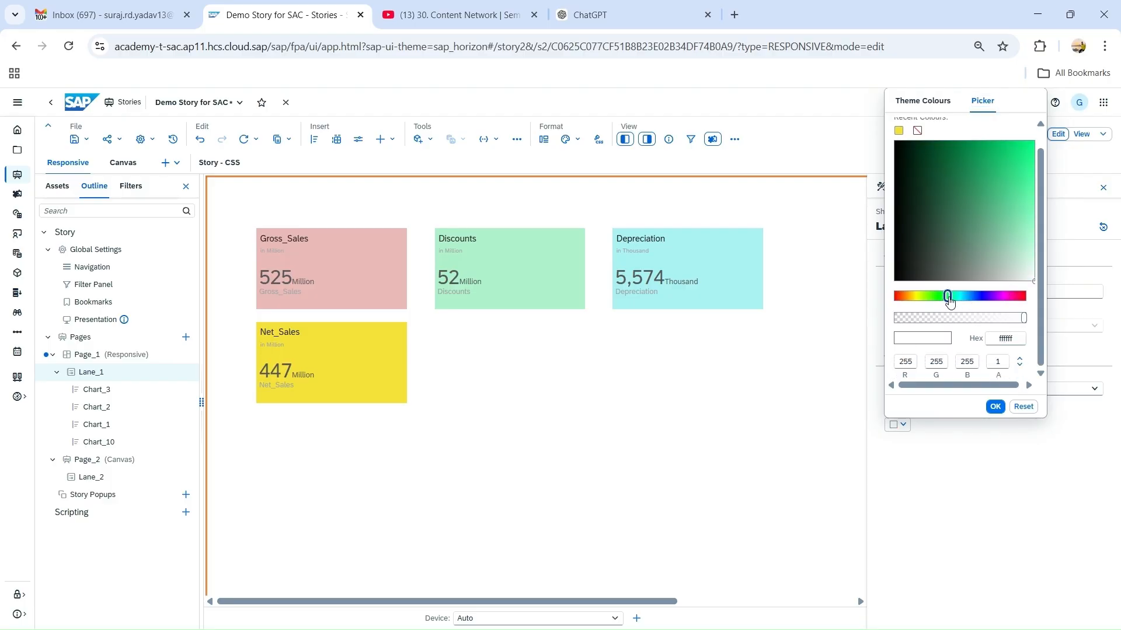
click(1026, 261)
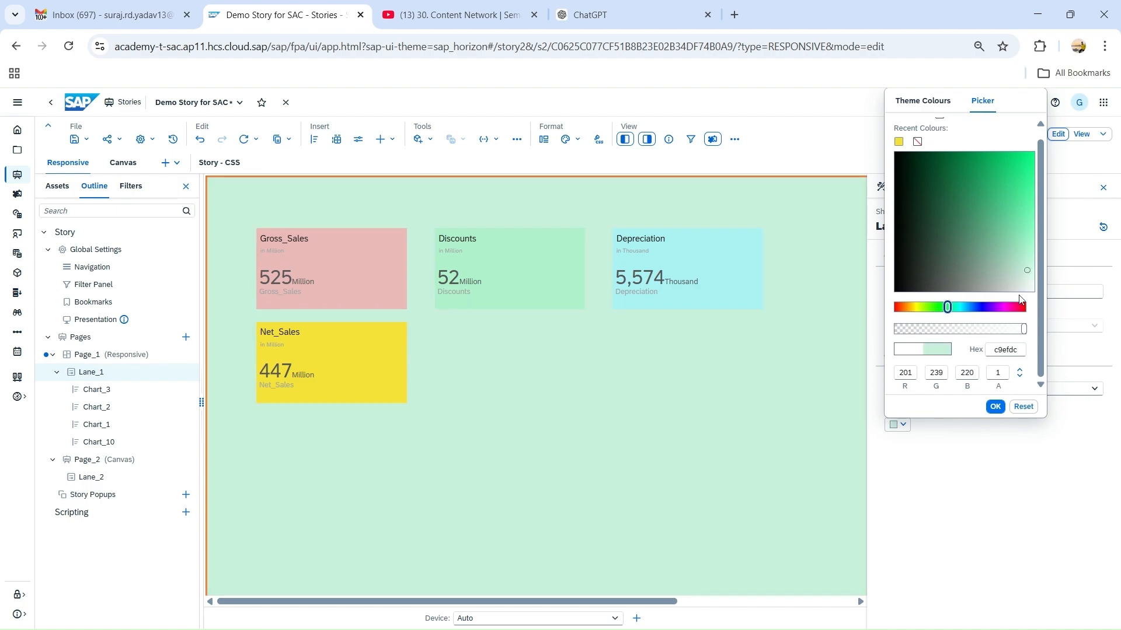
click(1028, 290)
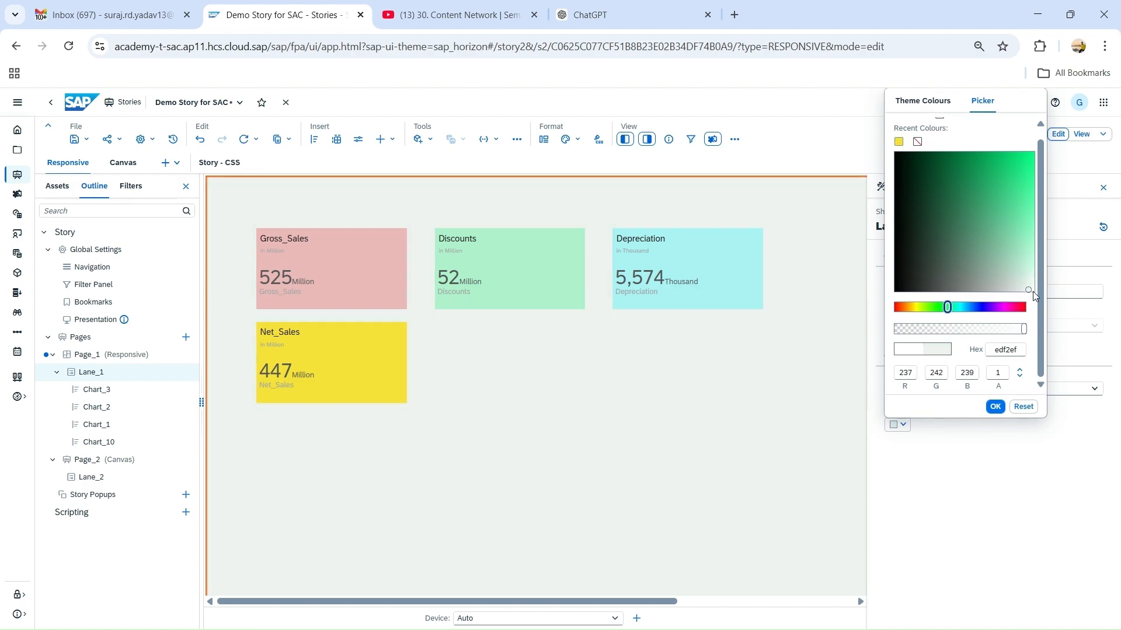
click(1032, 292)
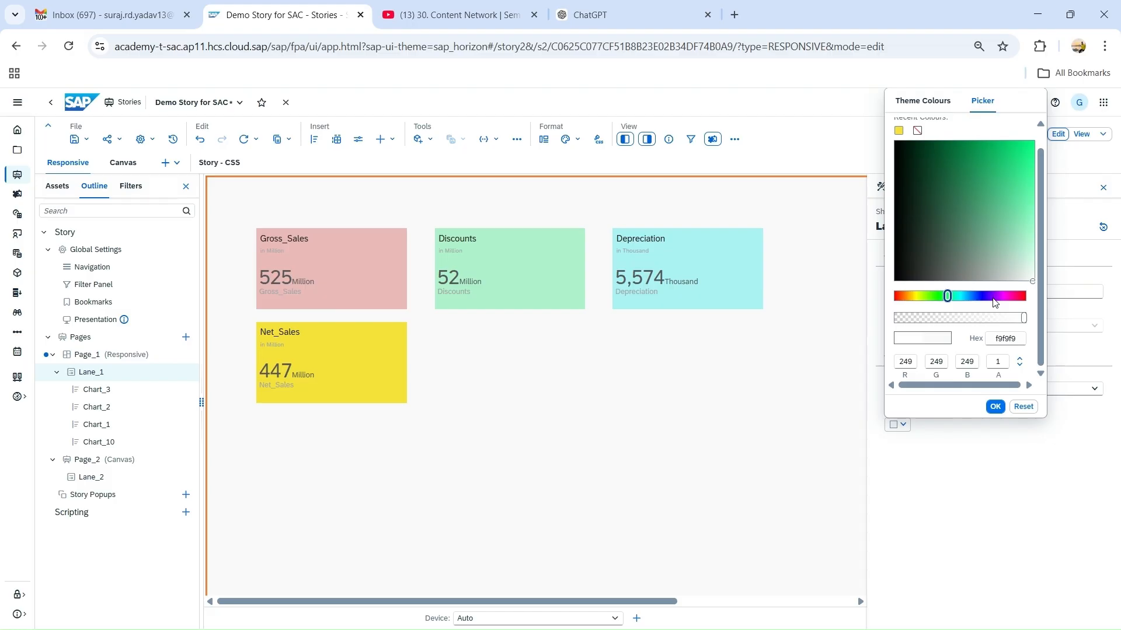
click(741, 400)
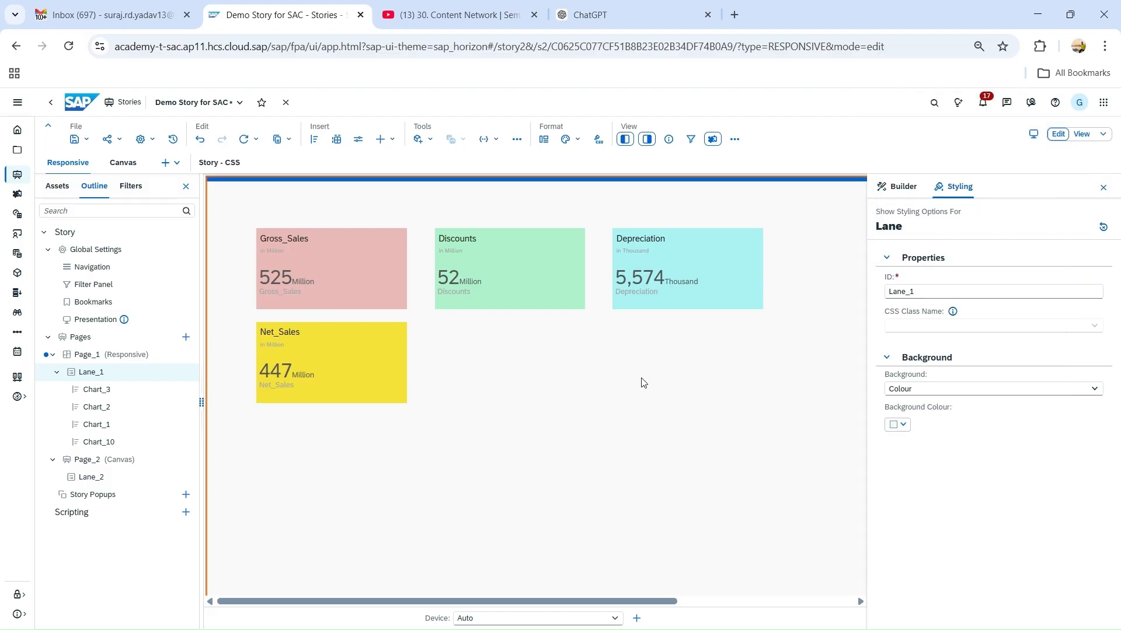
- Change Lane_1's background colour to a slightly darker light grey
click(902, 426)
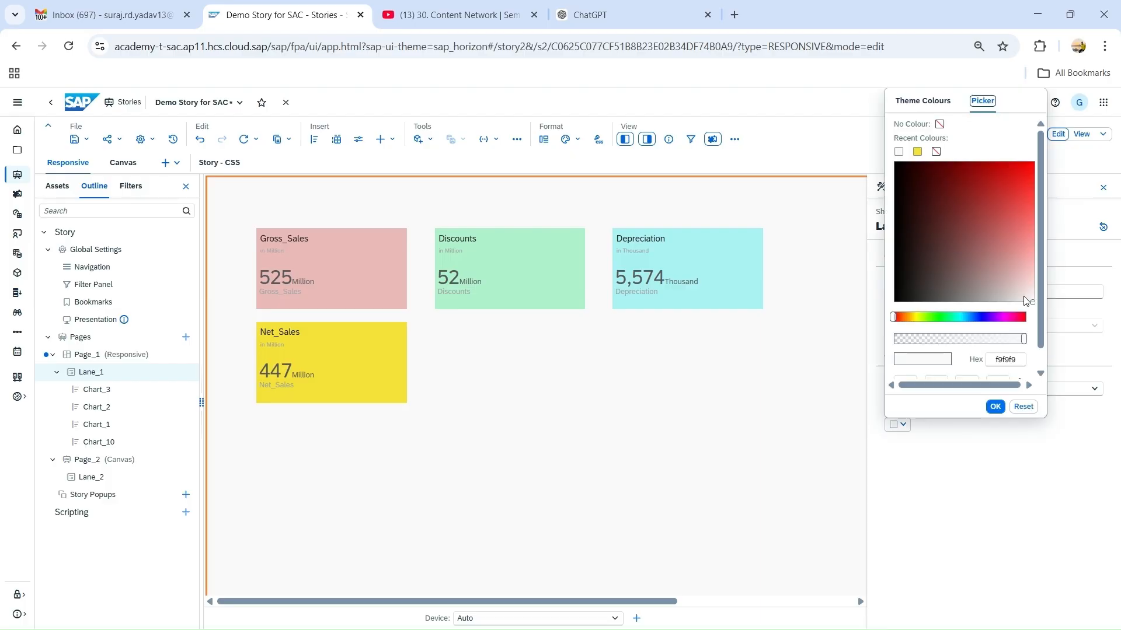
click(1027, 301)
click(995, 406)
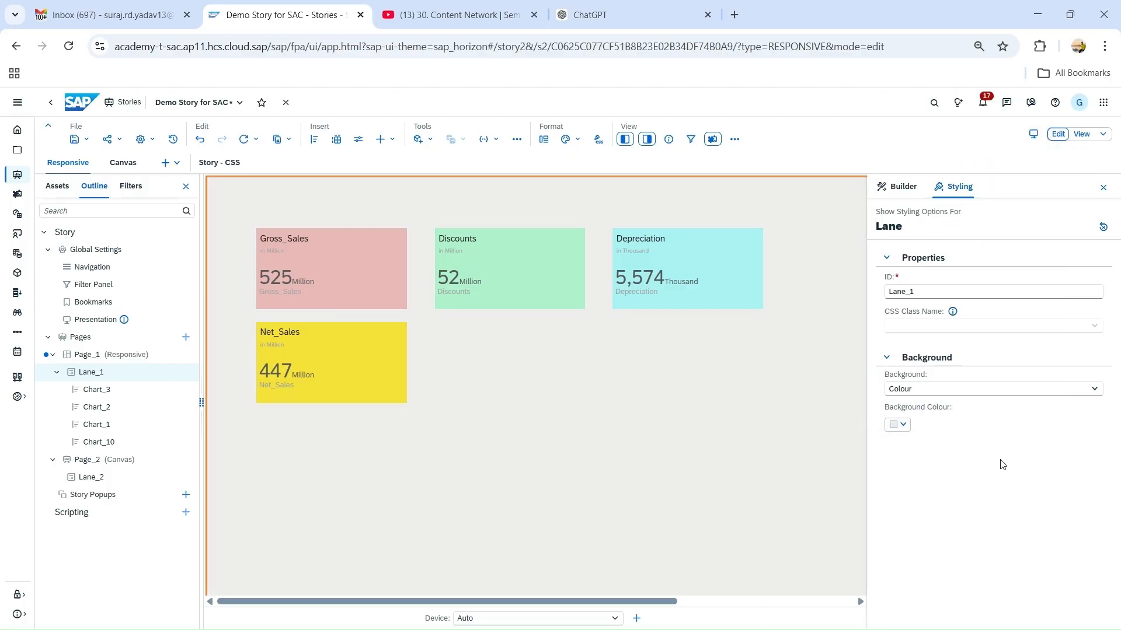
- Try an image background for Lane_1, browse the Downloads folder for a picture, and close the upload without choosing one
click(974, 391)
click(930, 441)
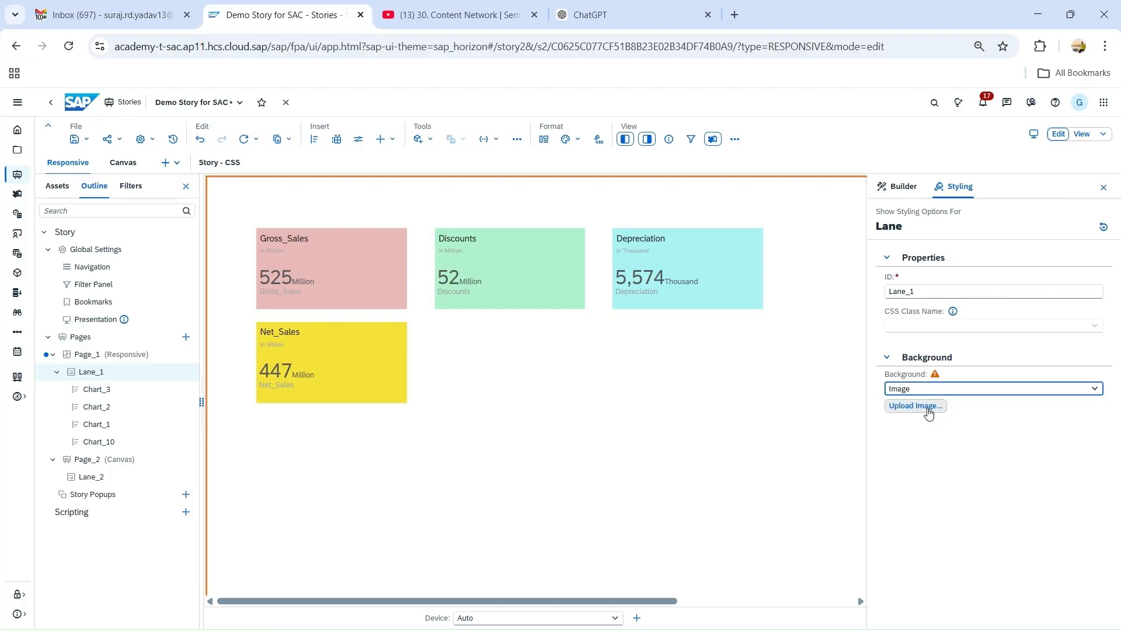
click(928, 407)
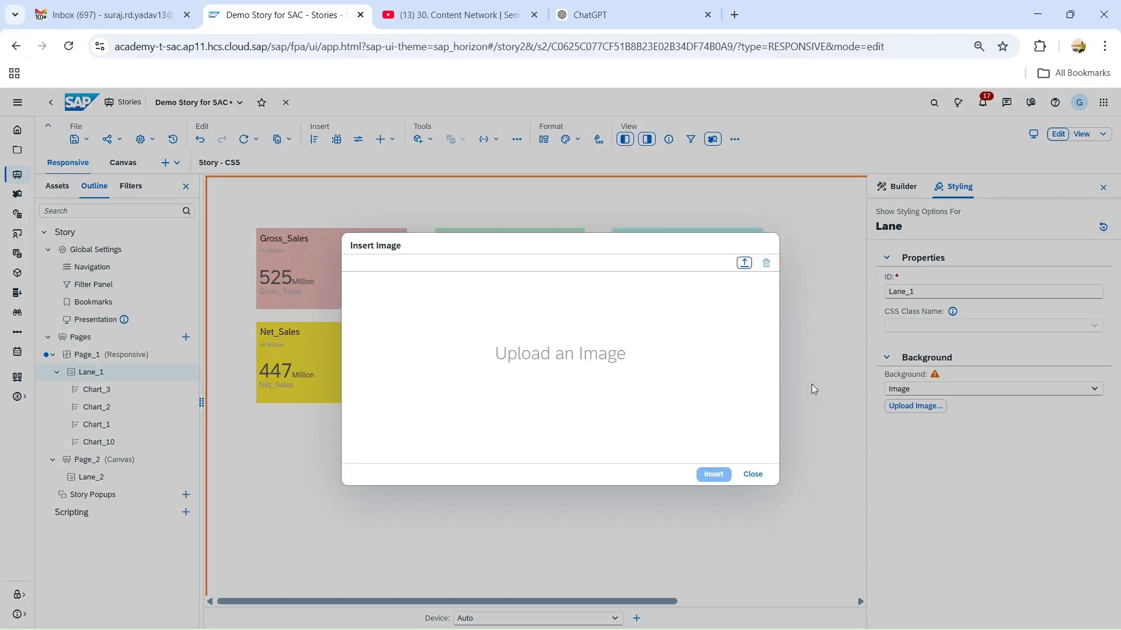
click(744, 263)
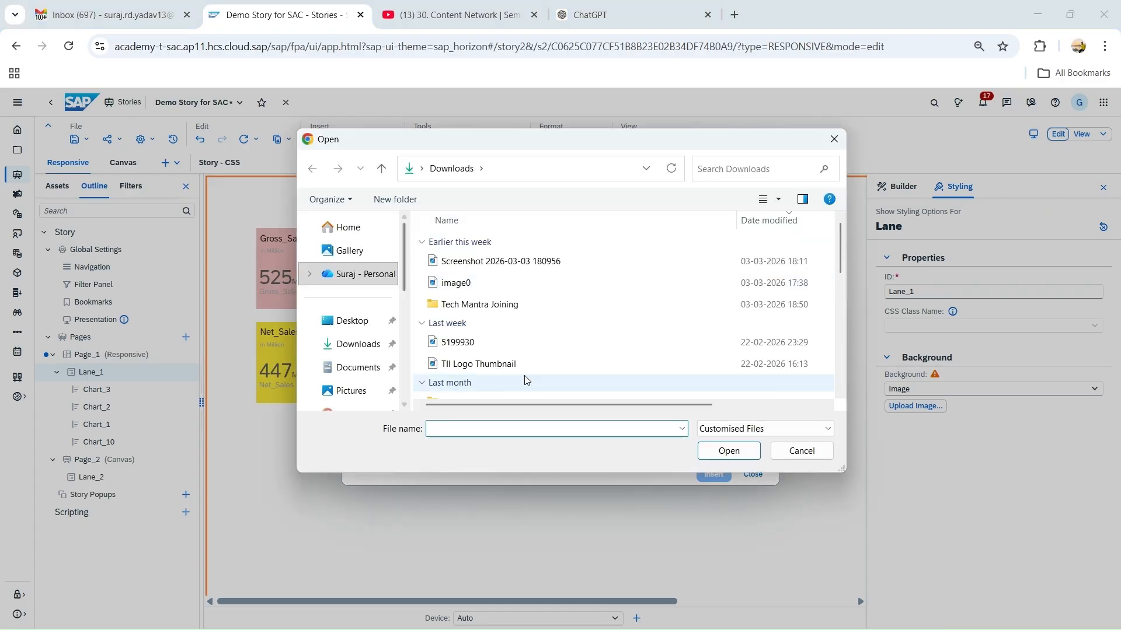
scroll(523, 380, down, 1)
scroll(516, 366, down, 3)
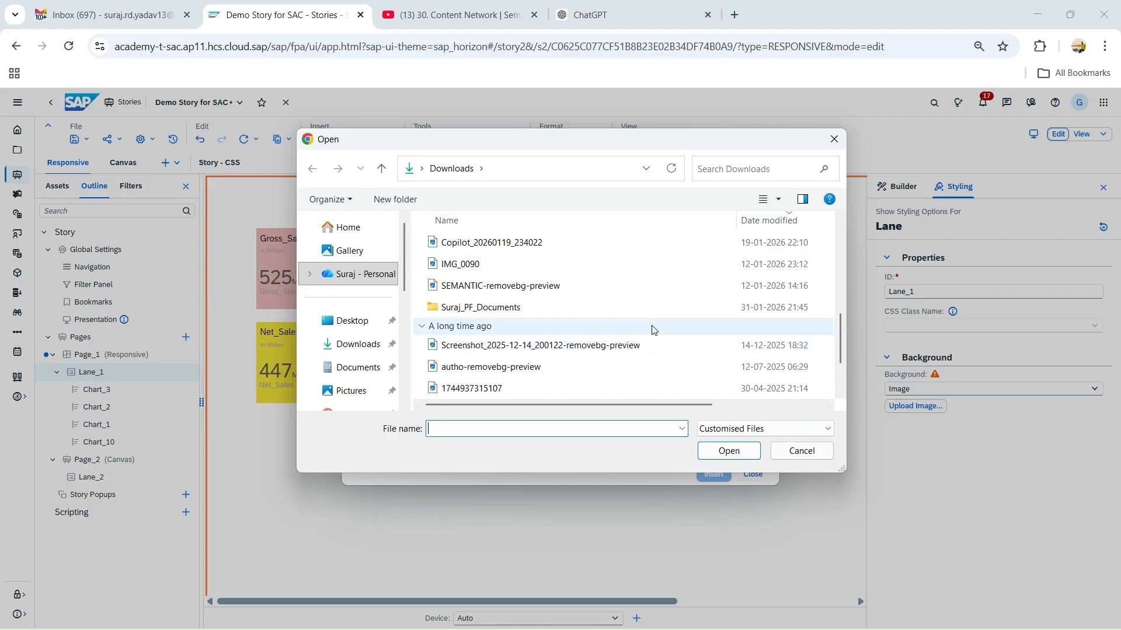
click(801, 452)
click(753, 475)
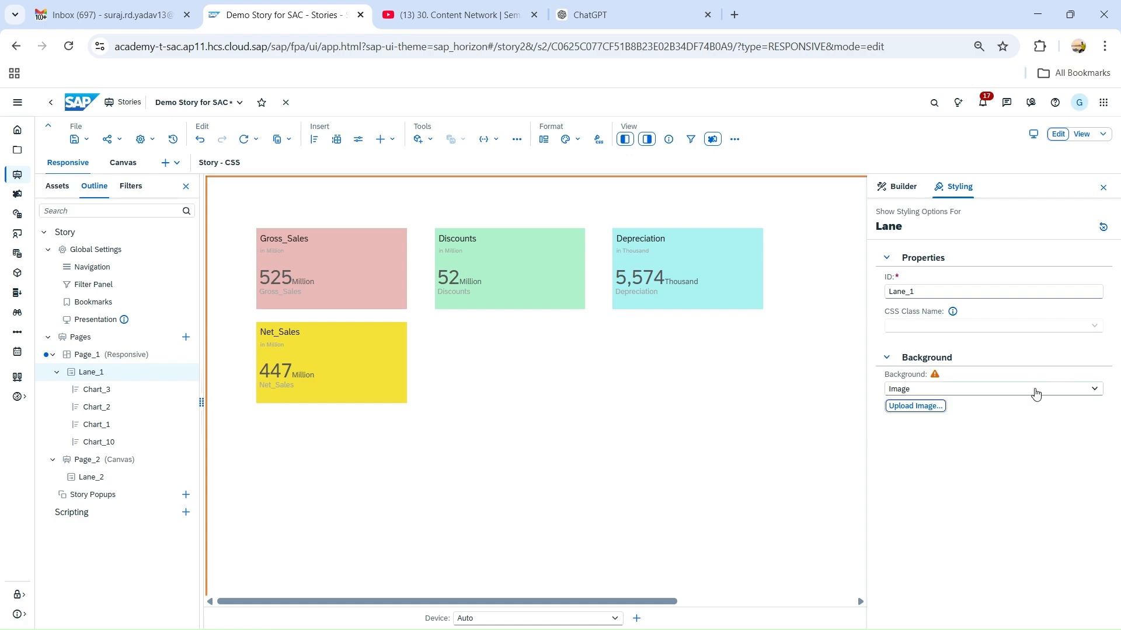
- Set Lane_1's background back to a solid colour using the most recently used light grey
click(1035, 394)
click(971, 405)
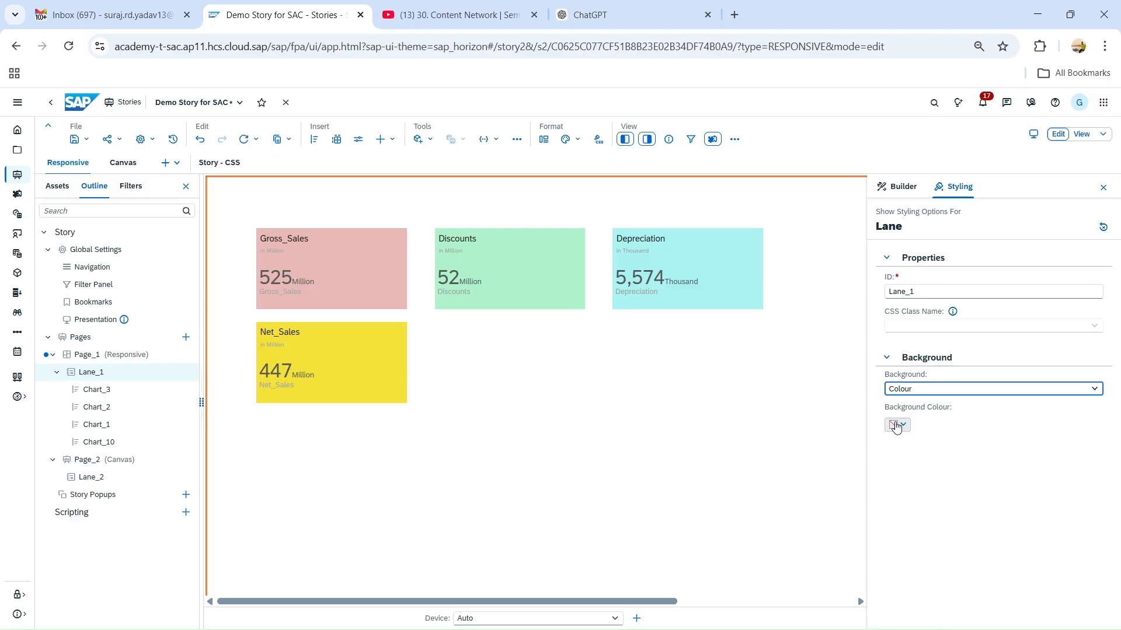
click(897, 425)
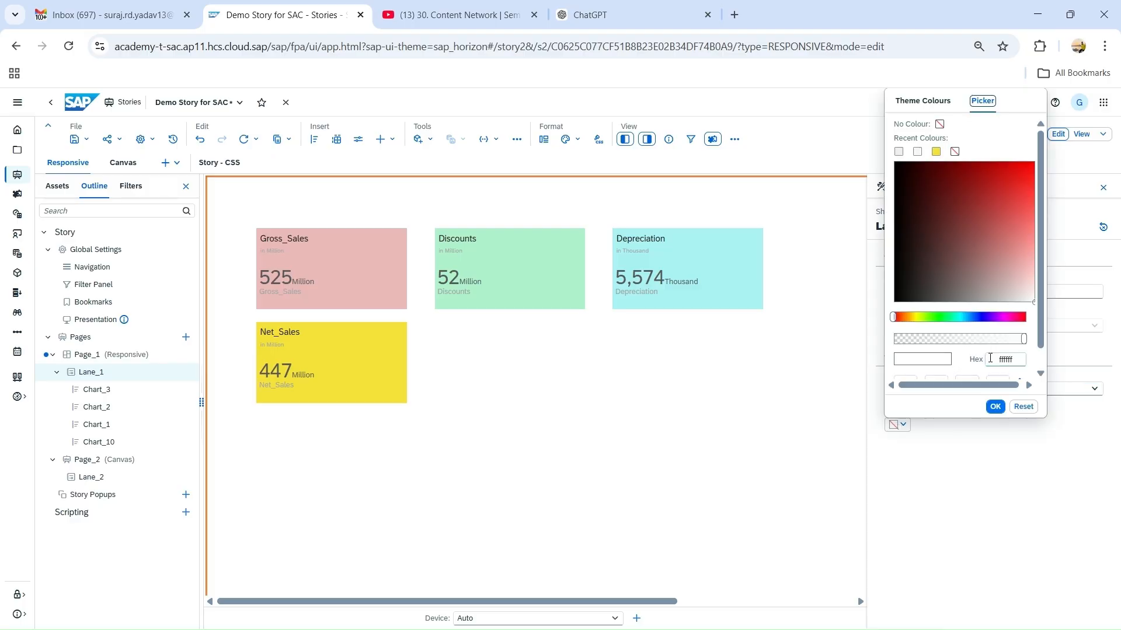
click(906, 171)
click(745, 407)
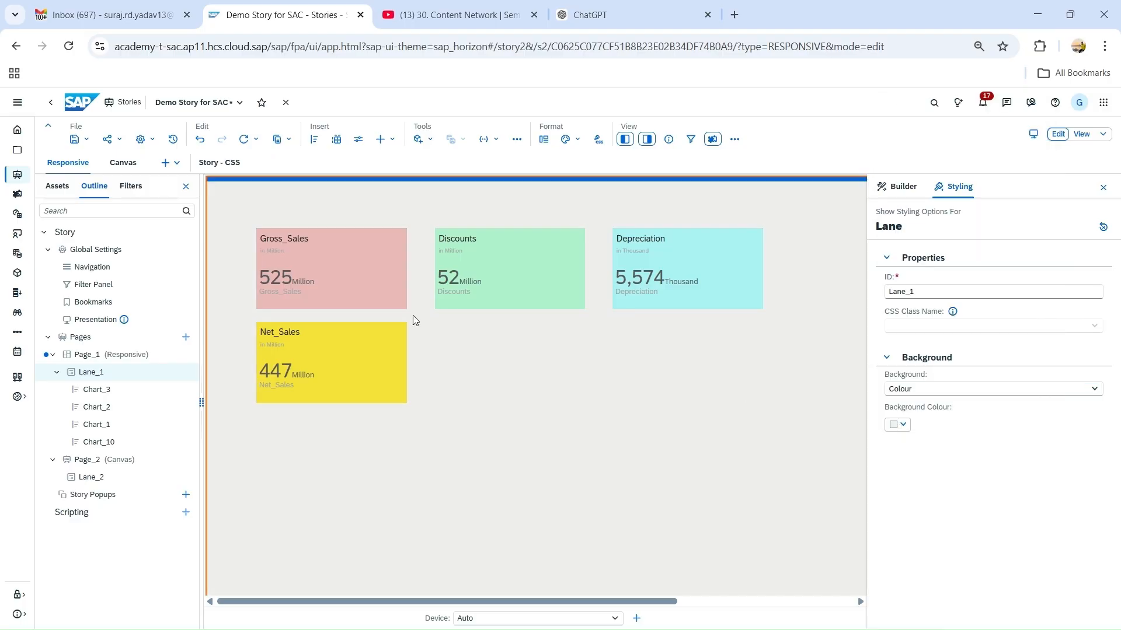
- Move the Net_Sales chart down the lane, and lower the Gross_Sales, Discounts and Depreciation charts to about 9 grid from the top
click(369, 324)
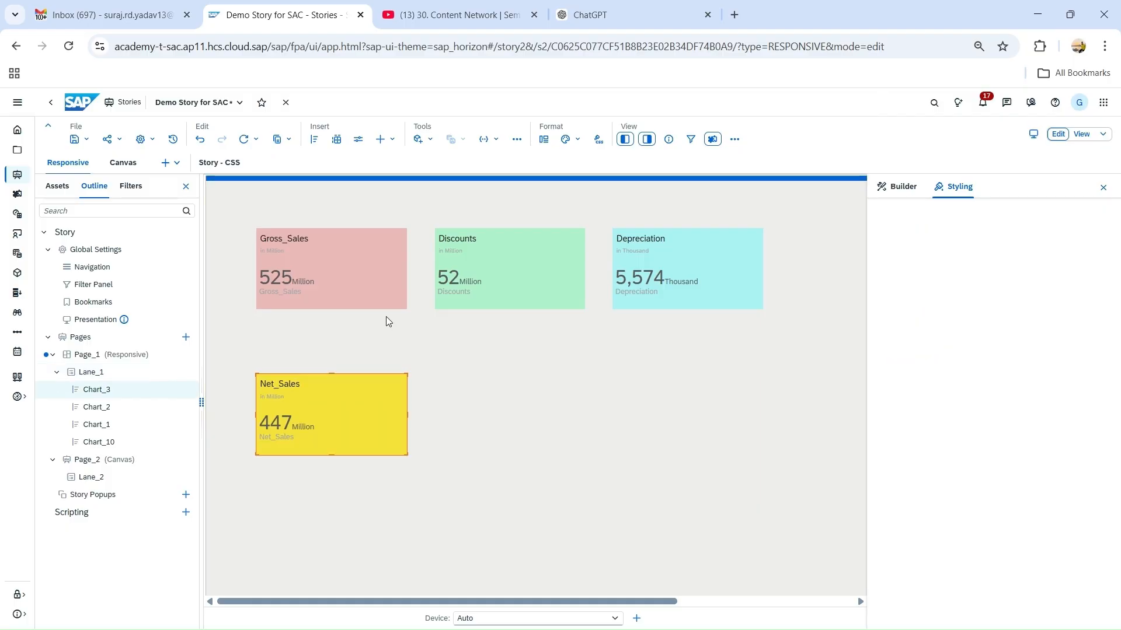
drag(384, 300, 384, 342)
drag(497, 306, 500, 346)
drag(650, 309, 651, 353)
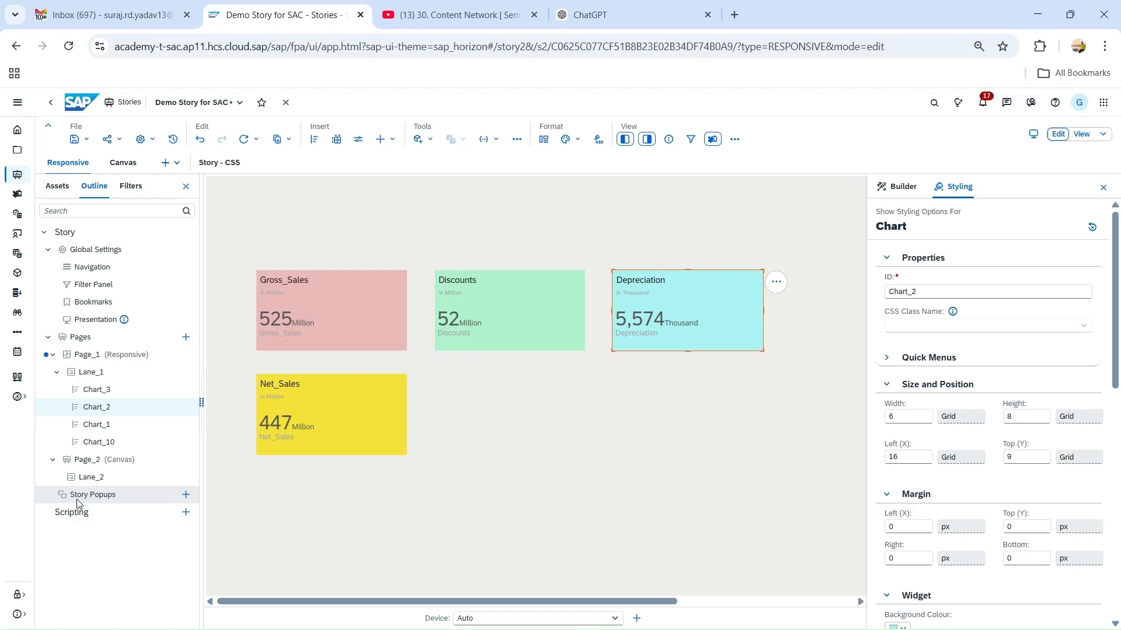
- Insert a Flow Layout Panel container into Lane_1 on the responsive page
click(394, 148)
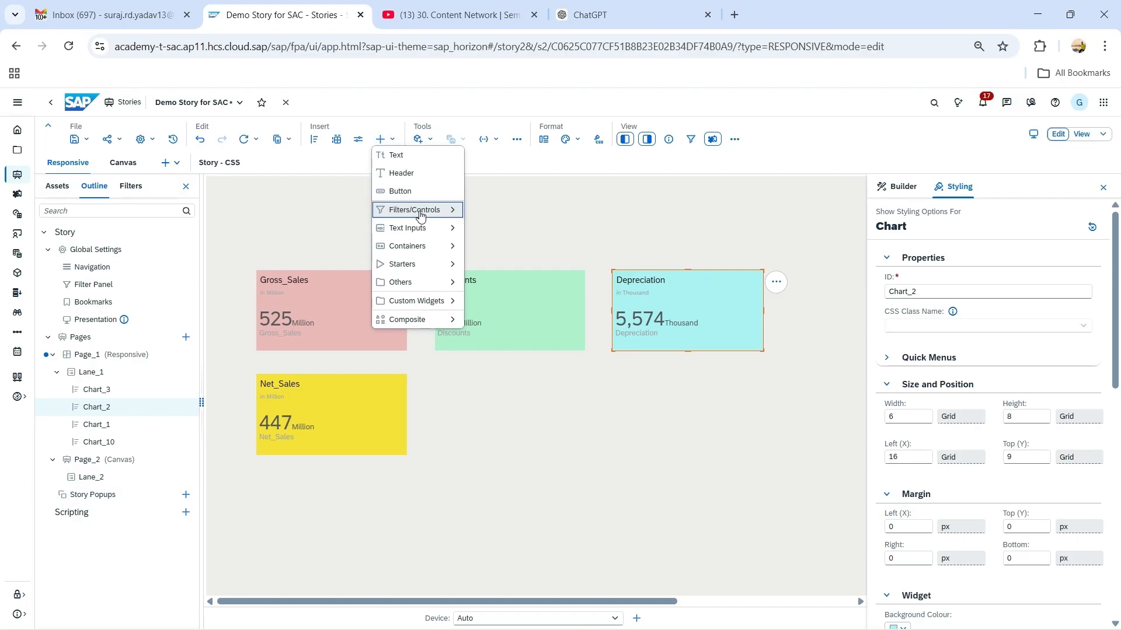
mouse_move(429, 208)
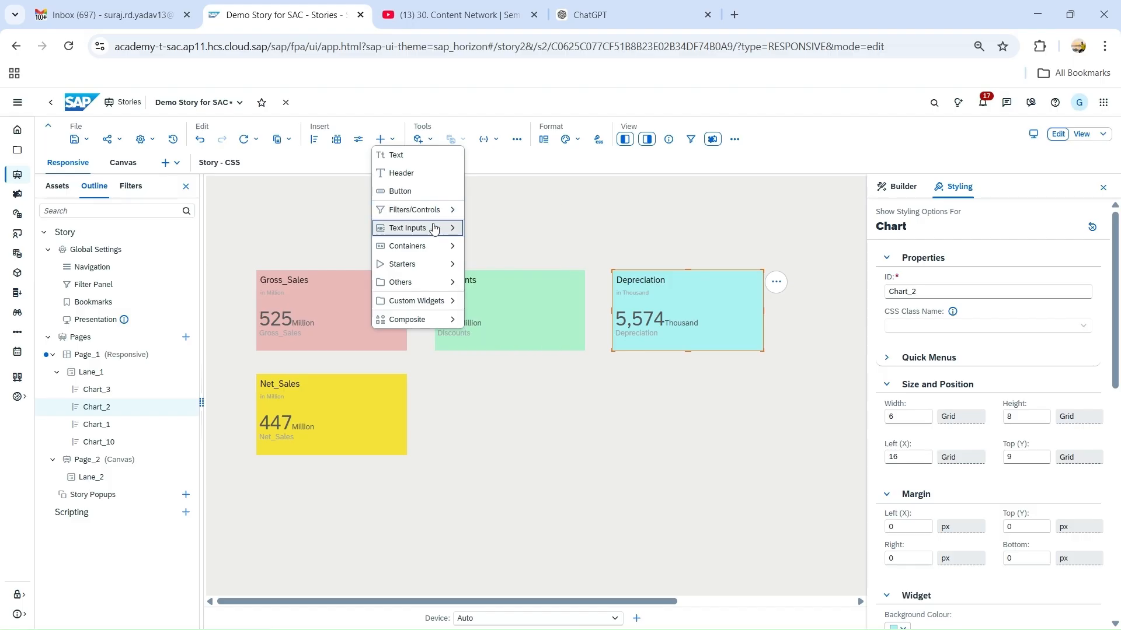
mouse_move(440, 250)
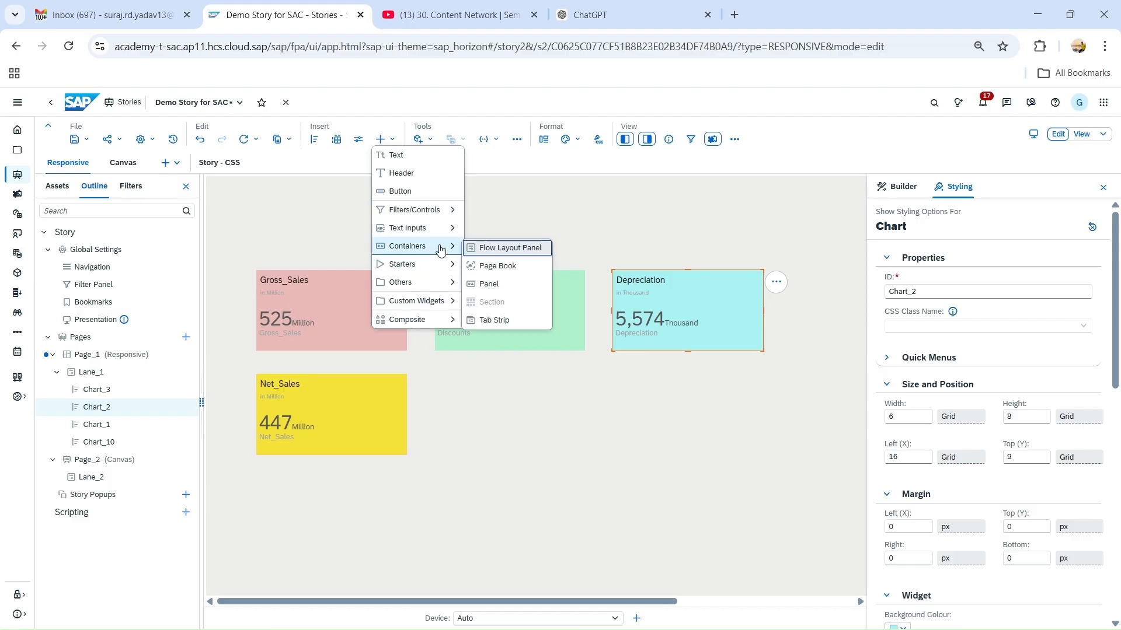
click(507, 250)
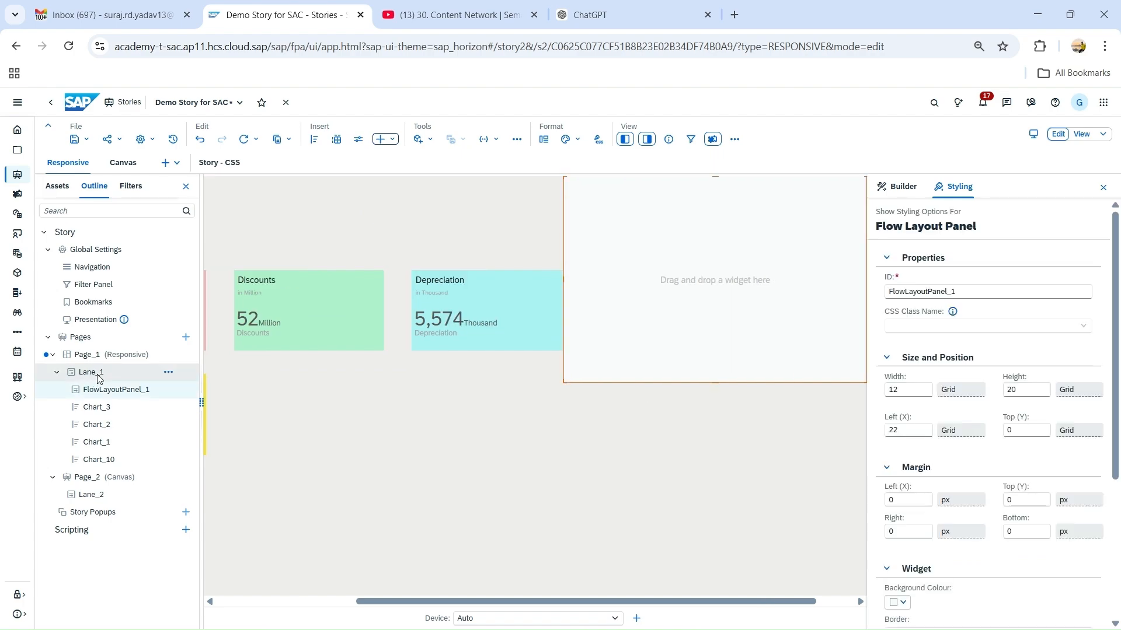
- Resize the Flow Layout Panel to about 7 grid high and stretch it across the full width of the lane
drag(712, 382, 721, 246)
drag(630, 602, 491, 604)
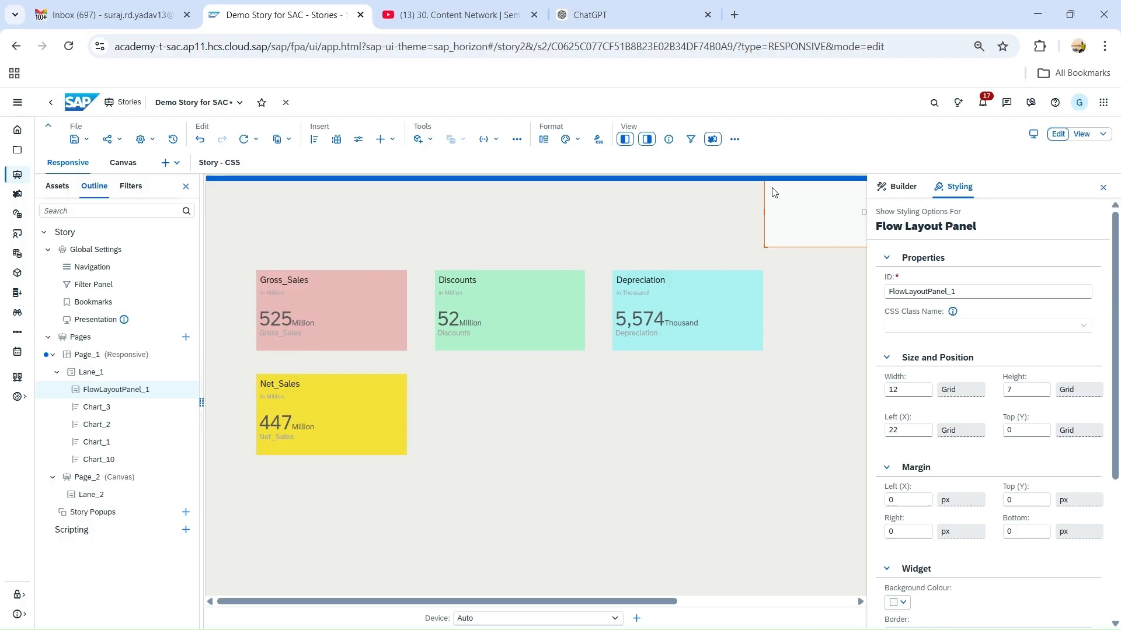
drag(765, 209, 208, 218)
drag(867, 280, 985, 286)
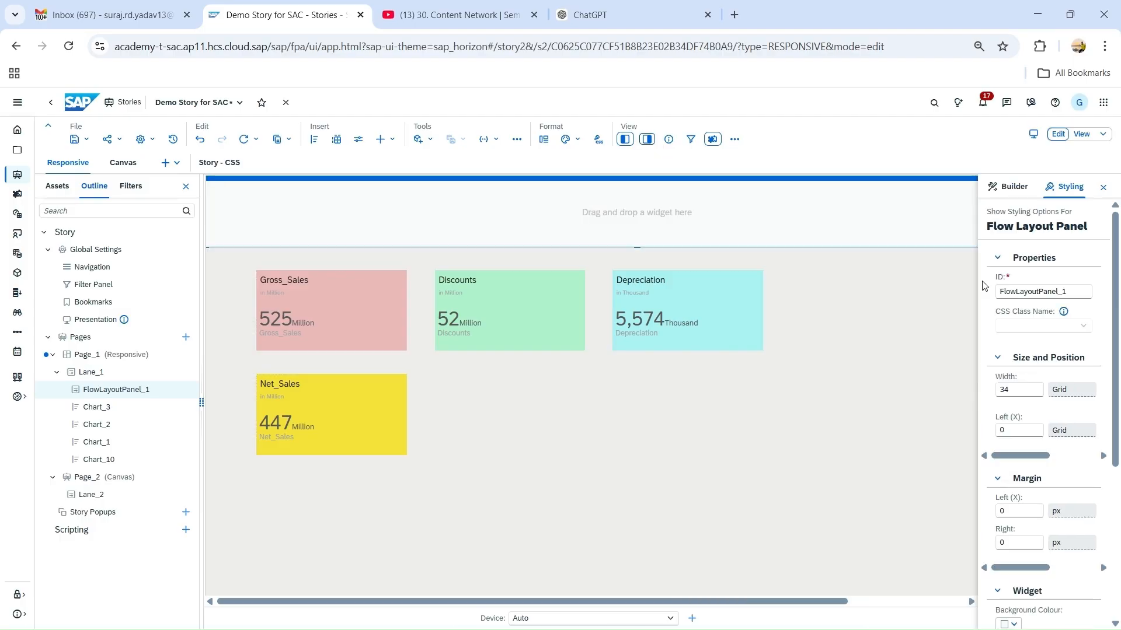
click(1103, 187)
drag(1070, 215, 1116, 213)
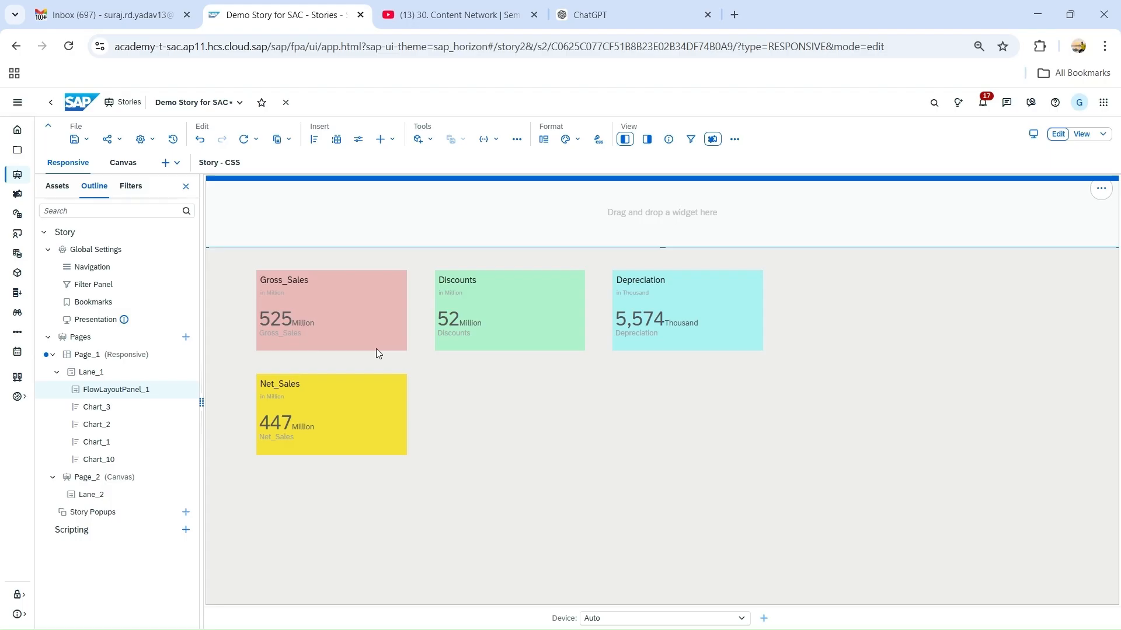
- Rename the Flow Layout Panel as FP_Header
double_click(111, 395)
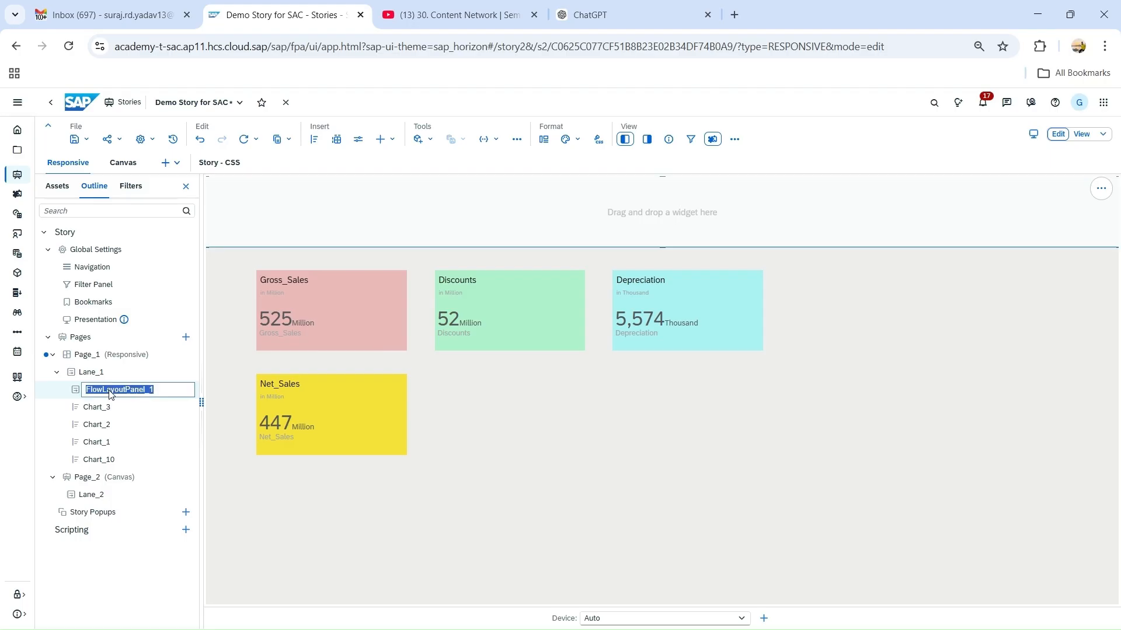
text(H)
key(BackSpace)
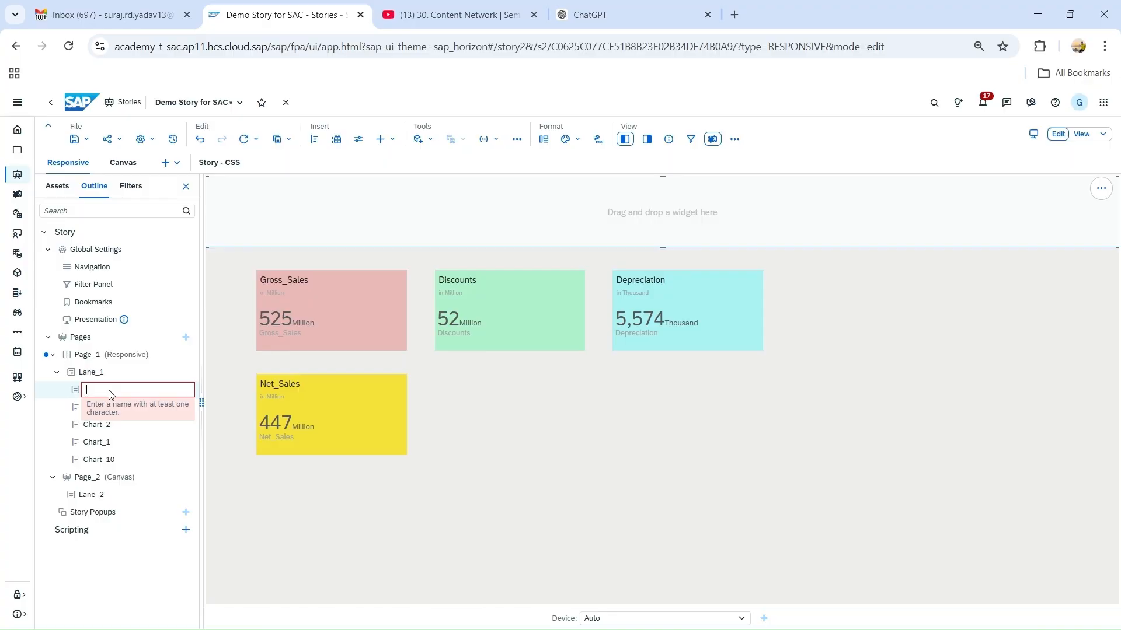
text(FL=)
key(BackSpace)
key(BackSpace)
text(P_)
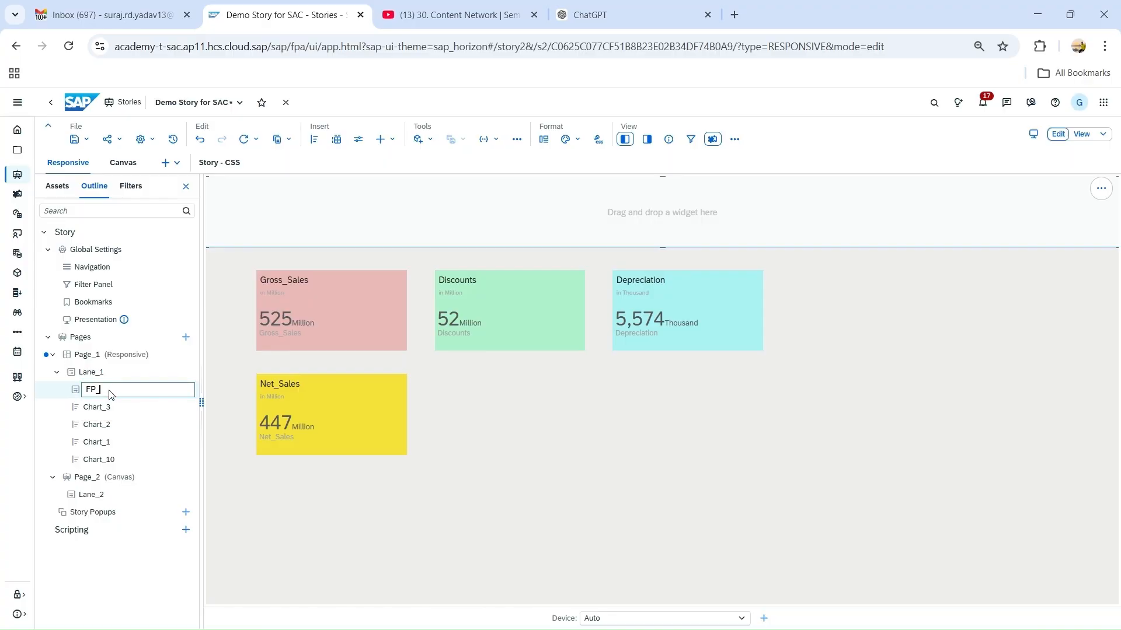
text(Header)
key(Return)
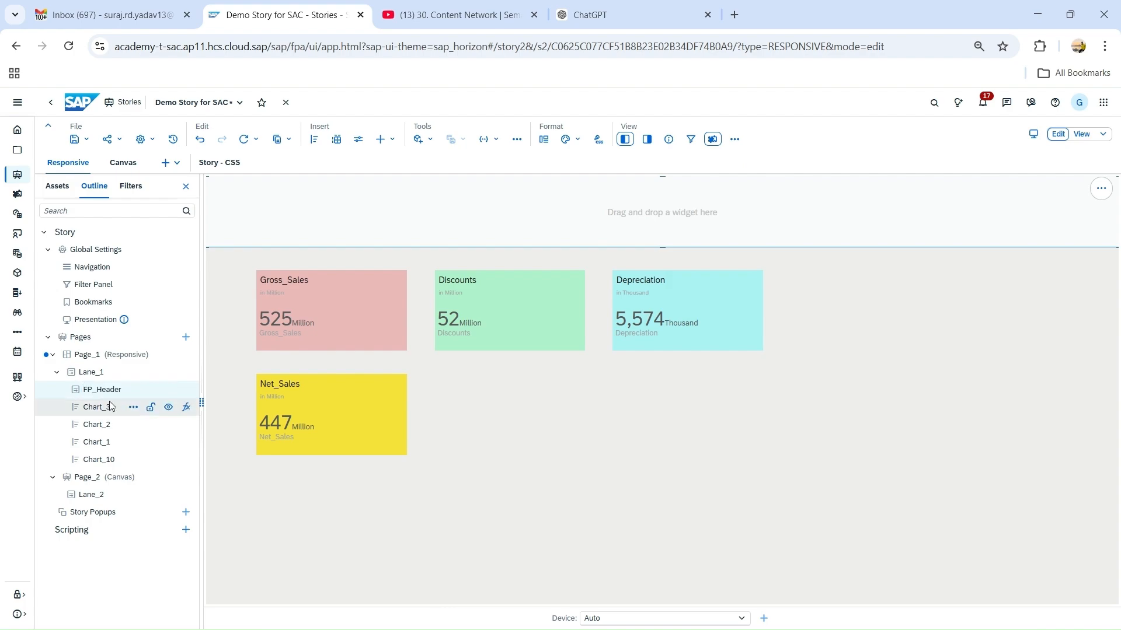
- Insert a text widget about 425 by 53 px into FP_Header and enter DEMO STORY as its content
click(111, 390)
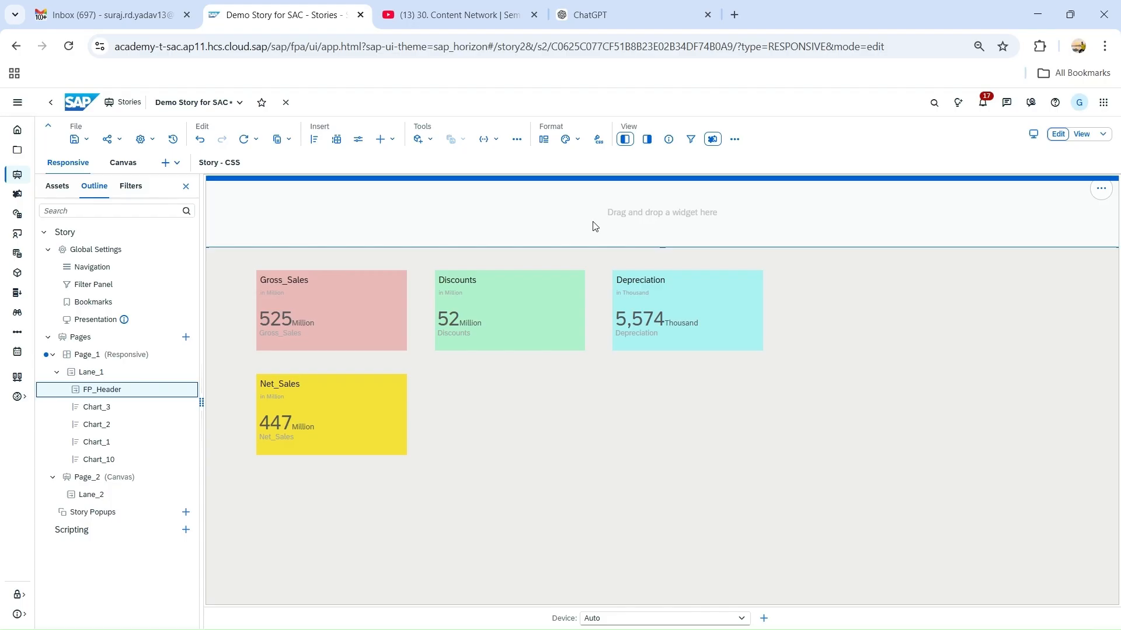
click(590, 224)
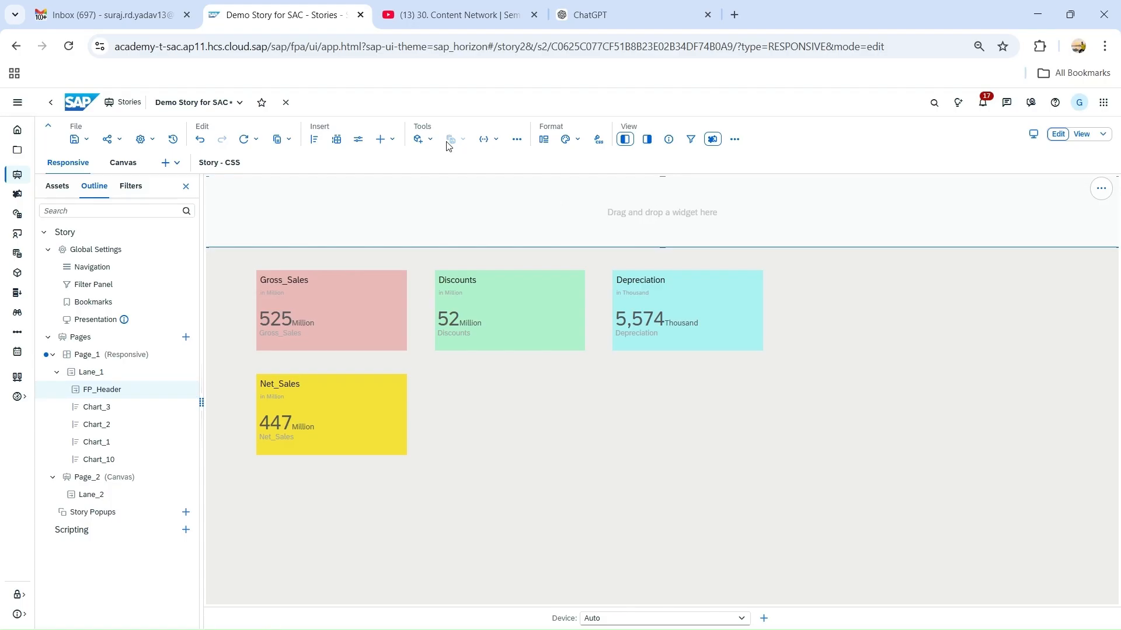
click(384, 139)
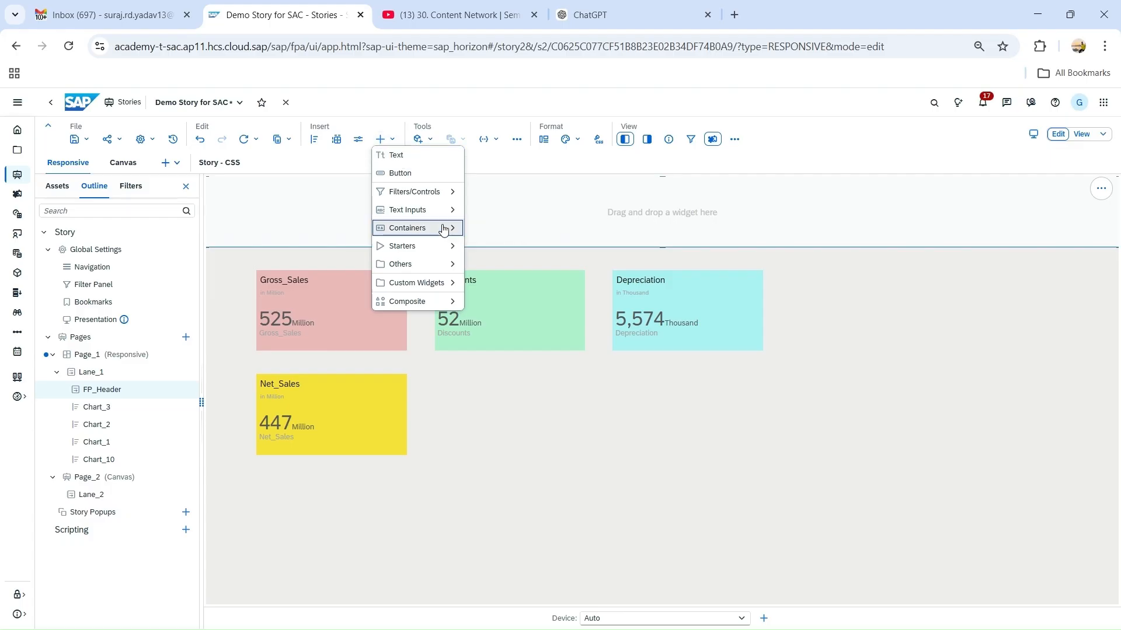
mouse_move(443, 230)
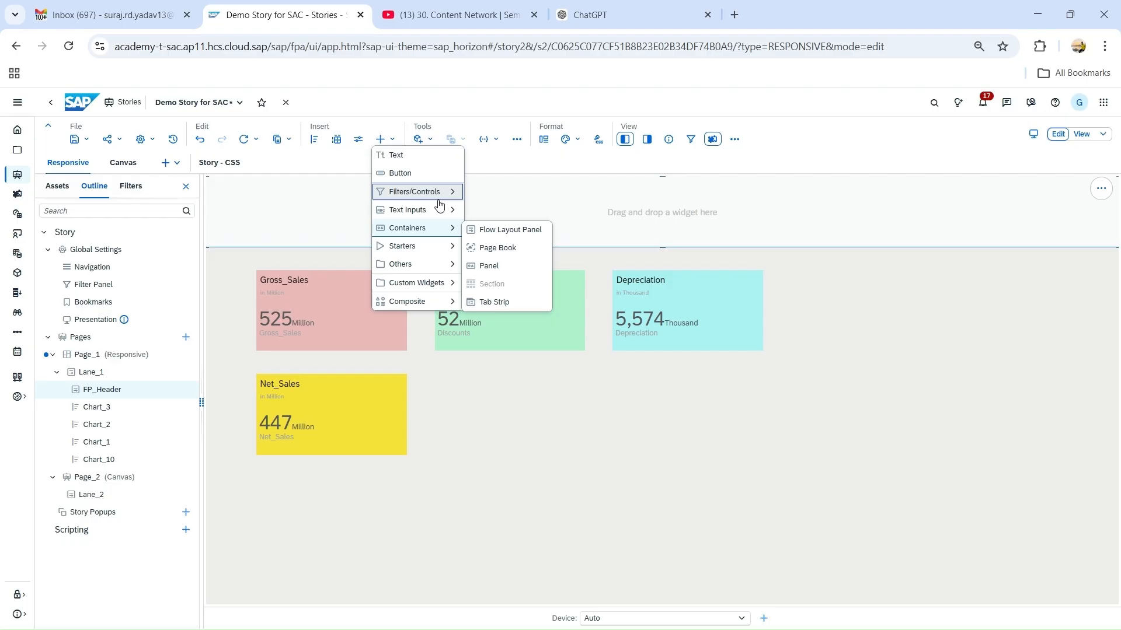
mouse_move(445, 198)
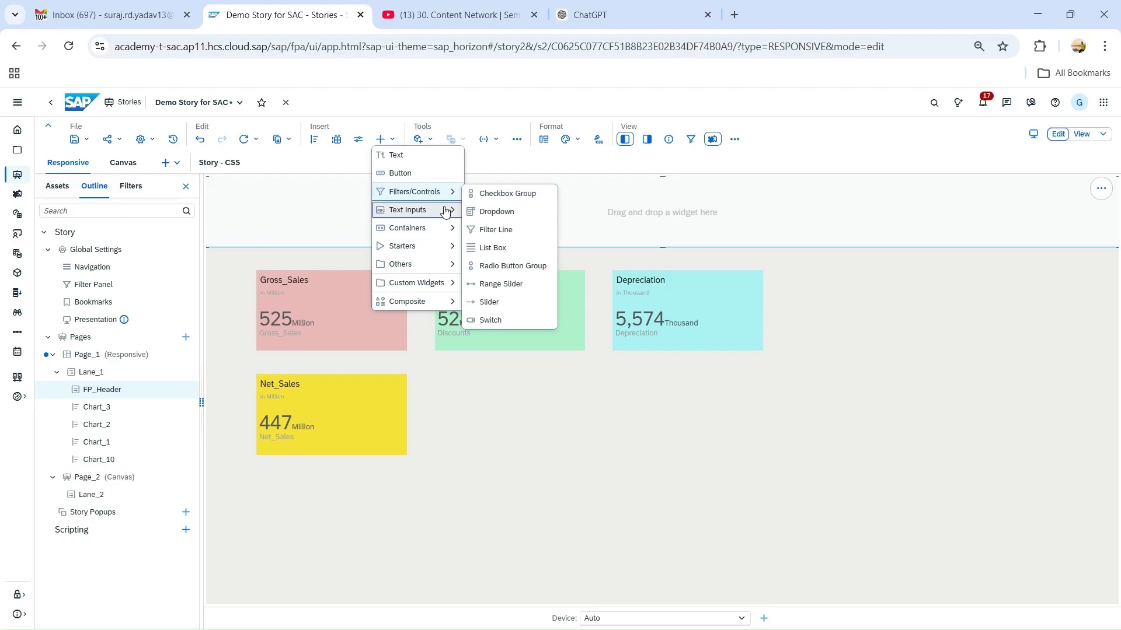
click(439, 161)
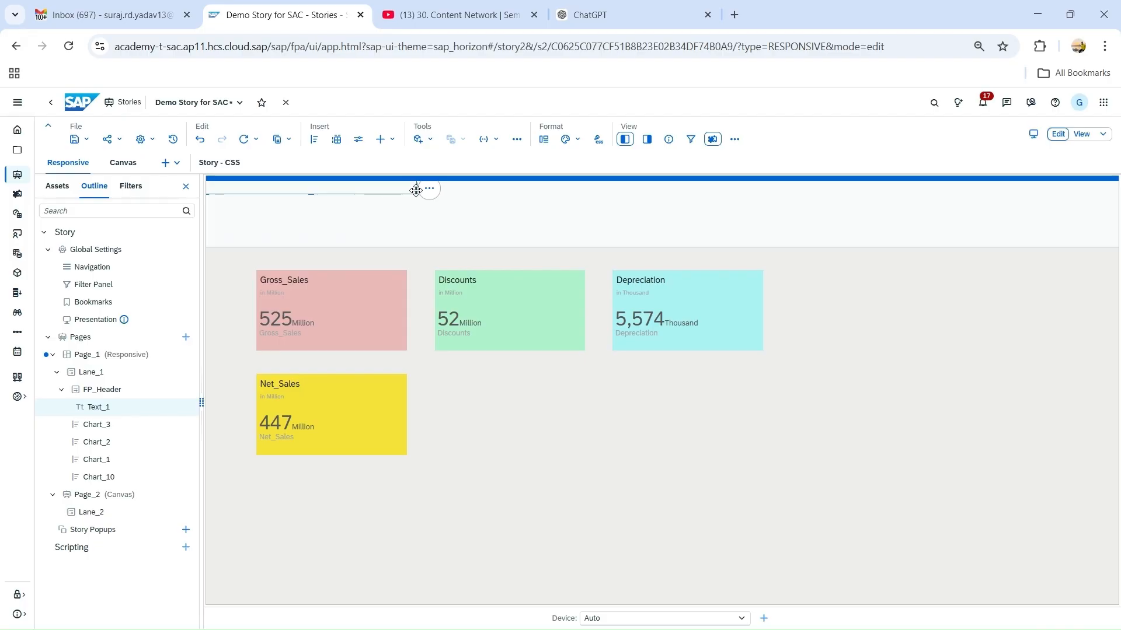
drag(416, 191, 438, 206)
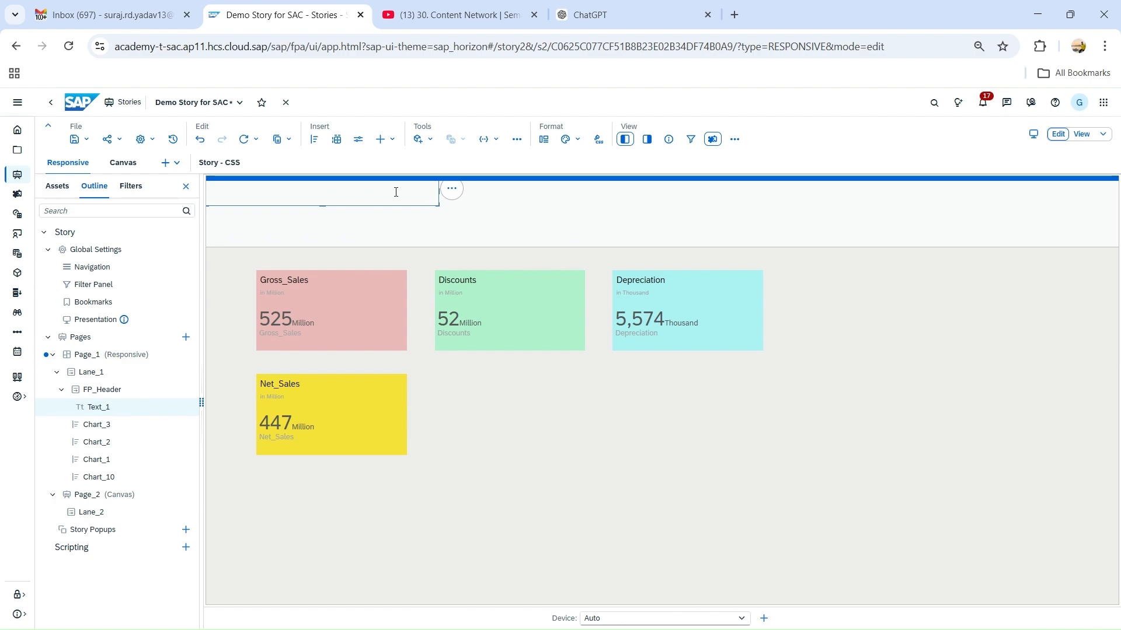
text(DEMO STORY)
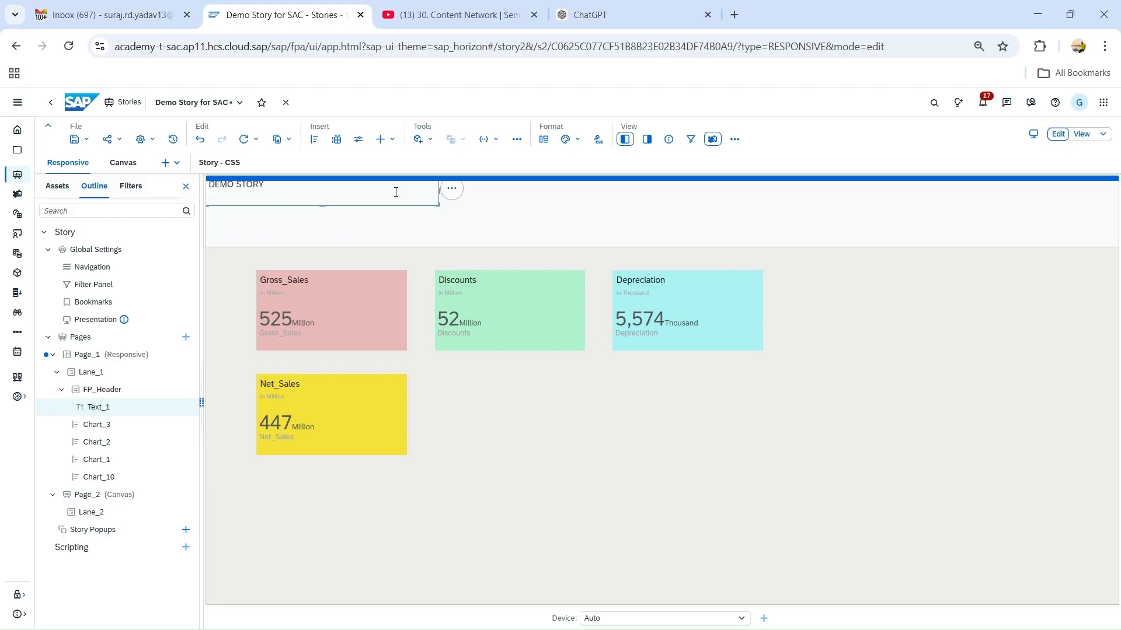
drag(403, 203, 642, 245)
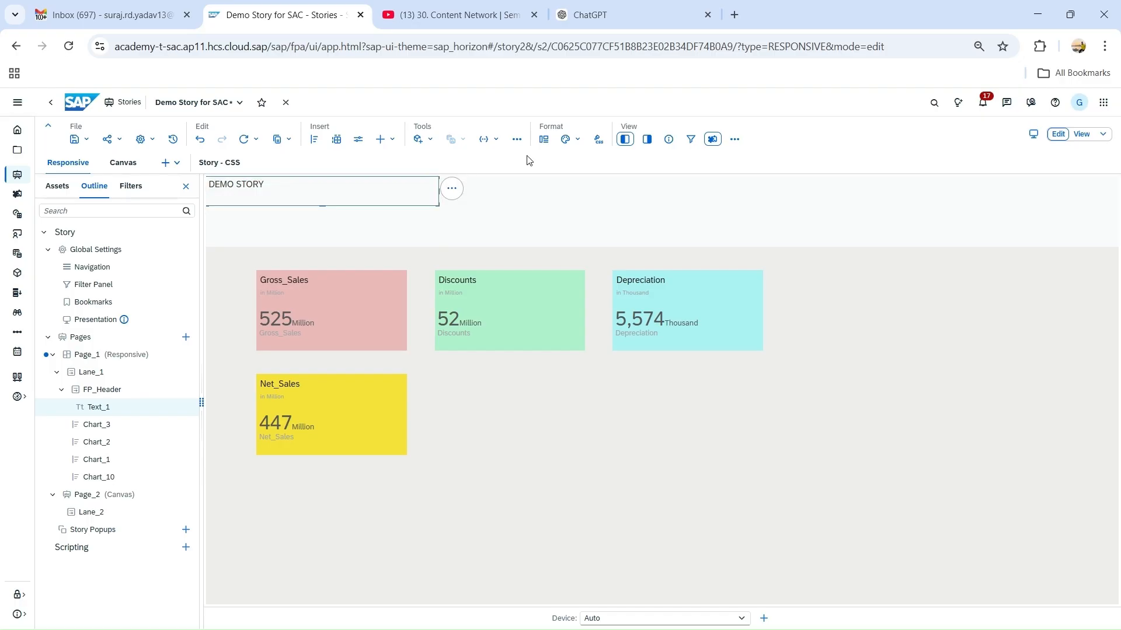
- Insert a Panel container into FP_Header next to the DEMO STORY text
click(516, 139)
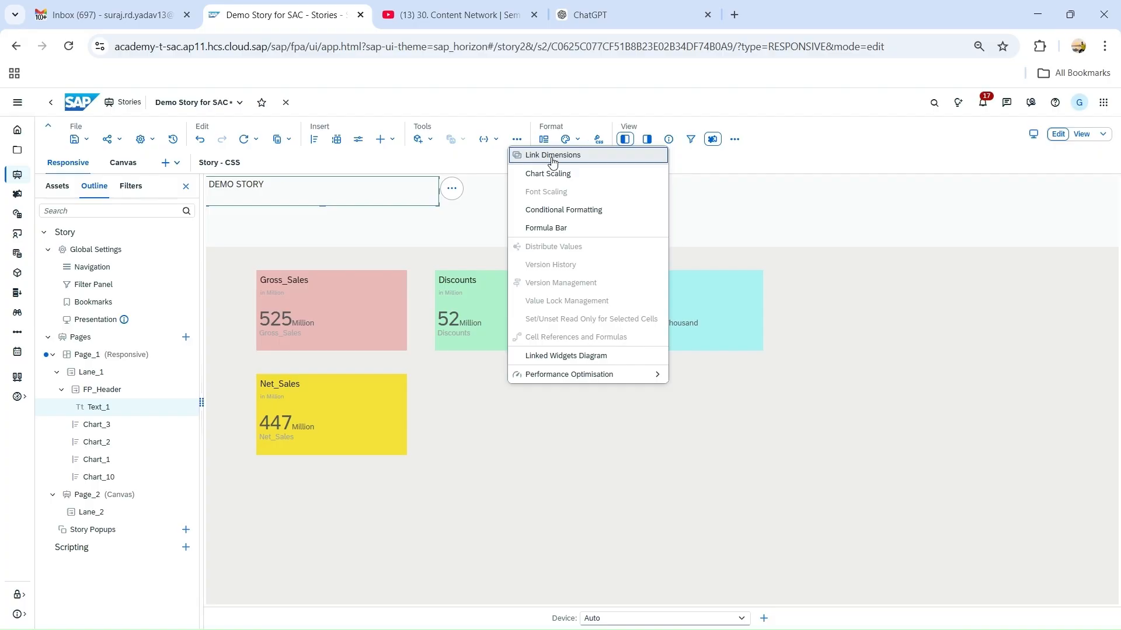
click(393, 142)
mouse_move(421, 248)
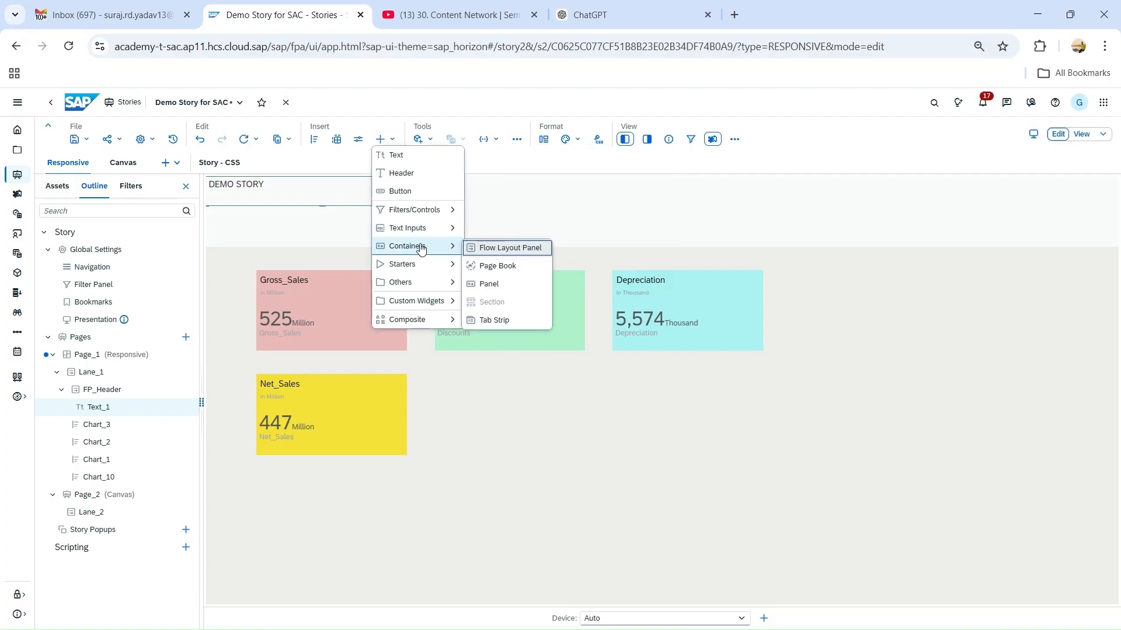
click(498, 285)
click(380, 139)
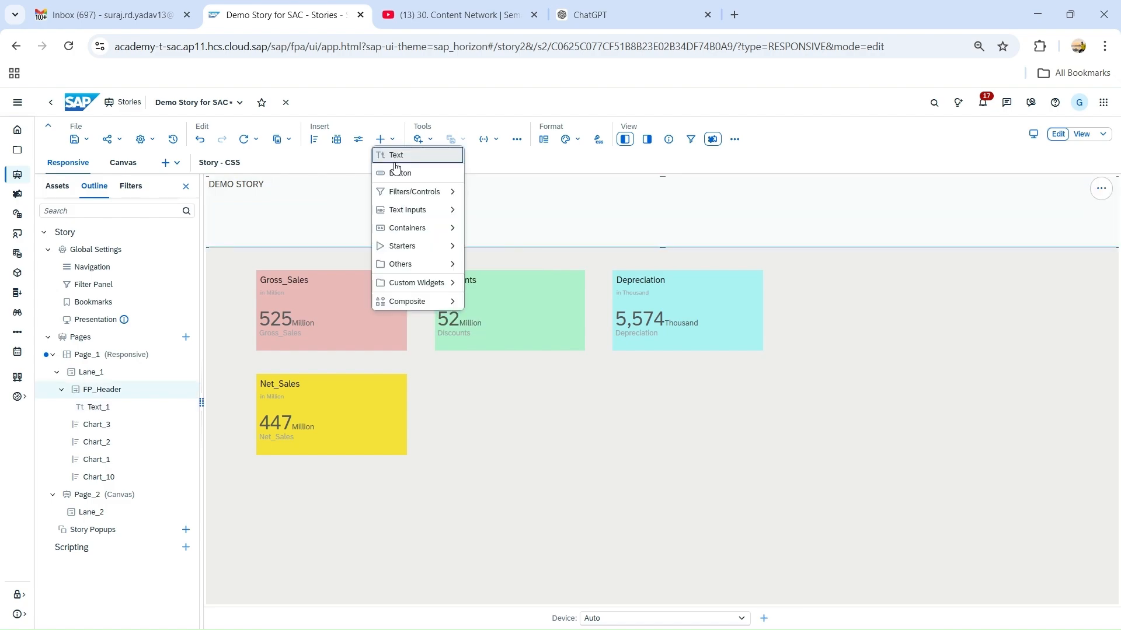
mouse_move(427, 232)
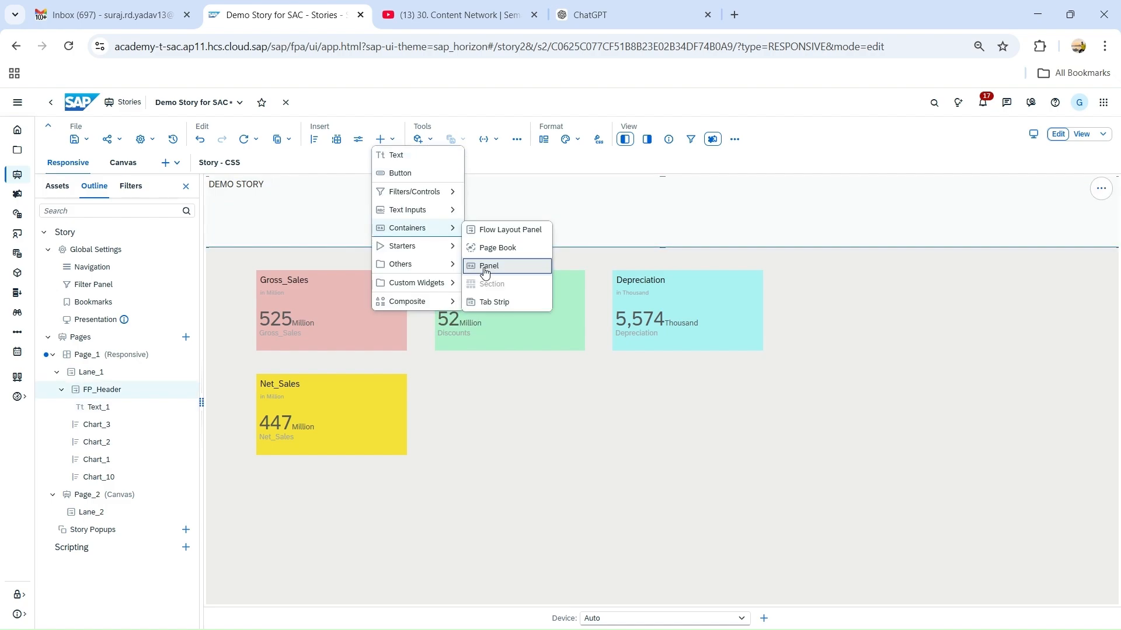
click(485, 271)
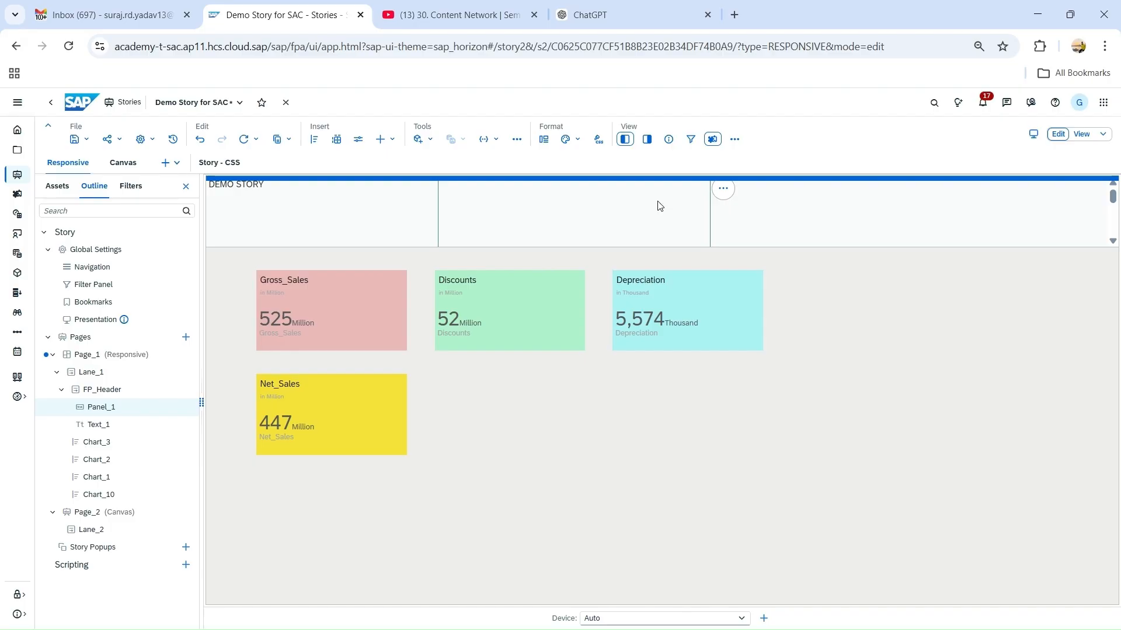
- Switch Panel_1's width and height units to percent and set its height to 80 %
scroll(723, 228, down, 2)
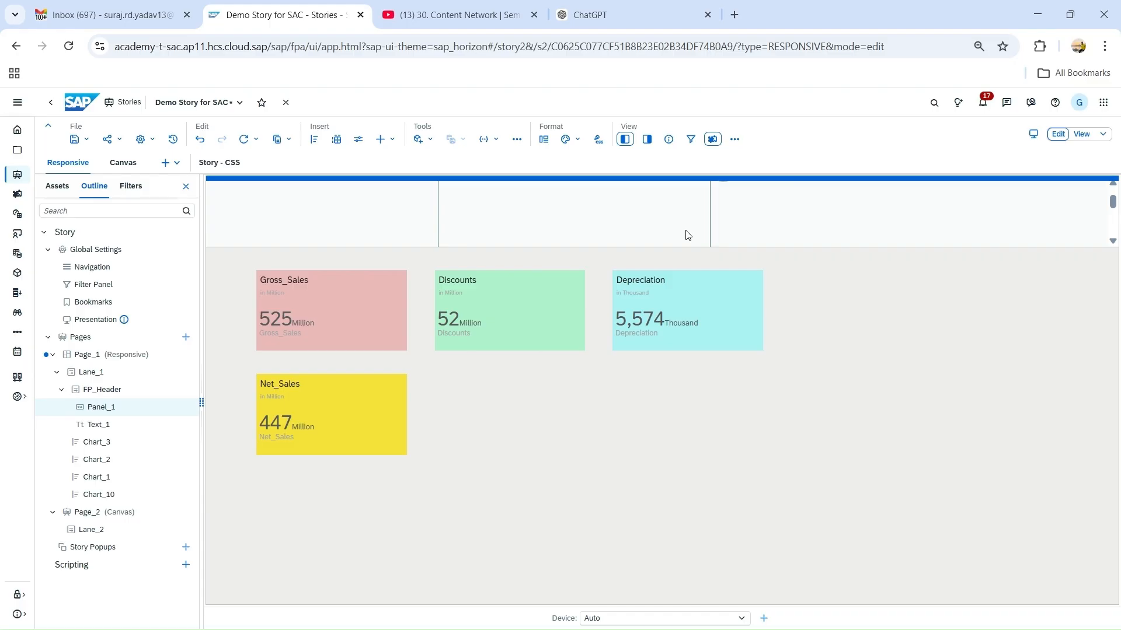
click(647, 139)
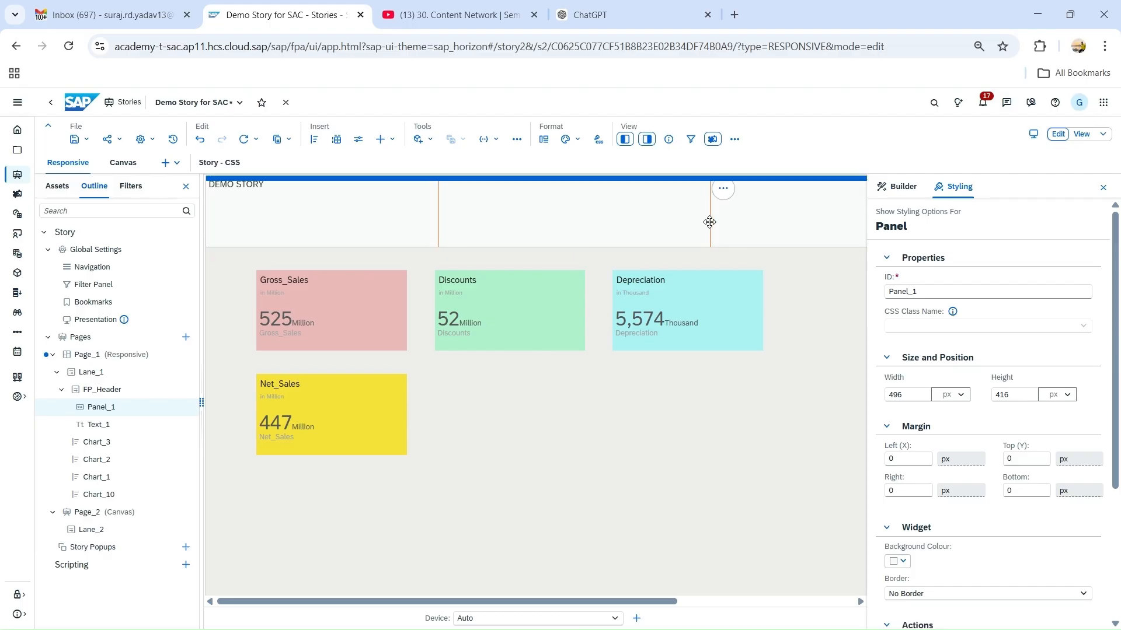
click(960, 395)
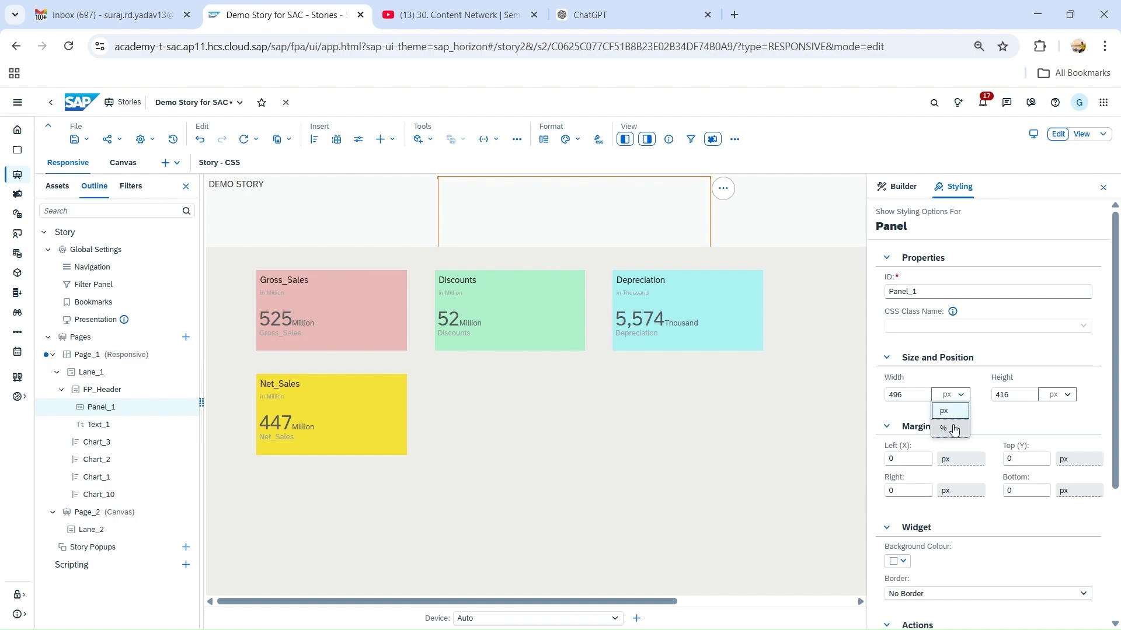
click(953, 429)
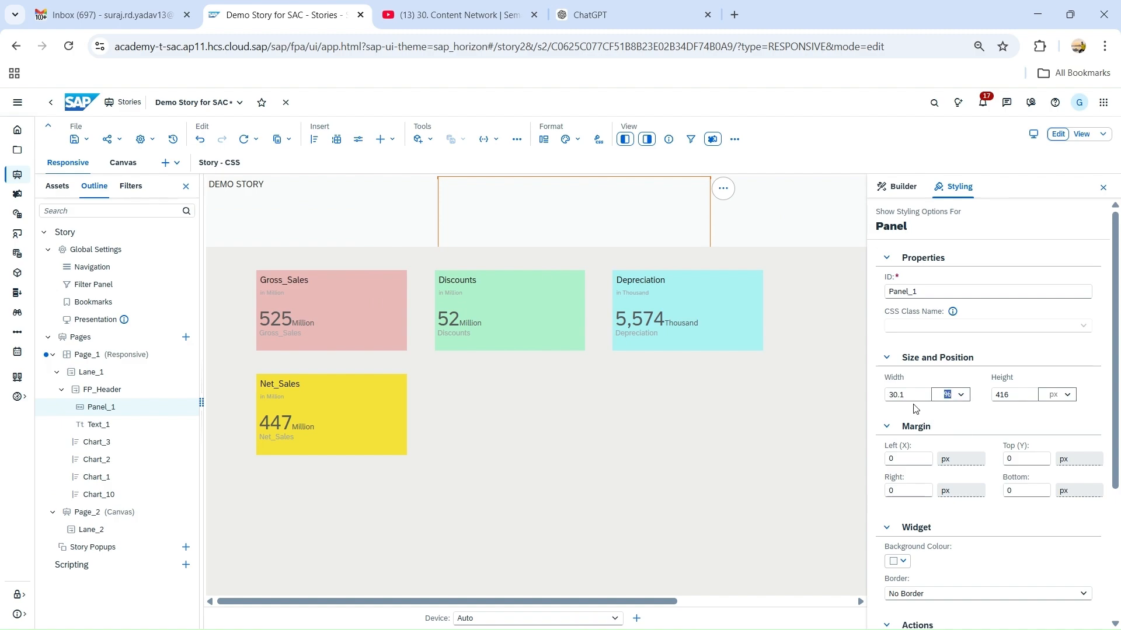
click(1066, 400)
click(1059, 429)
click(1012, 394)
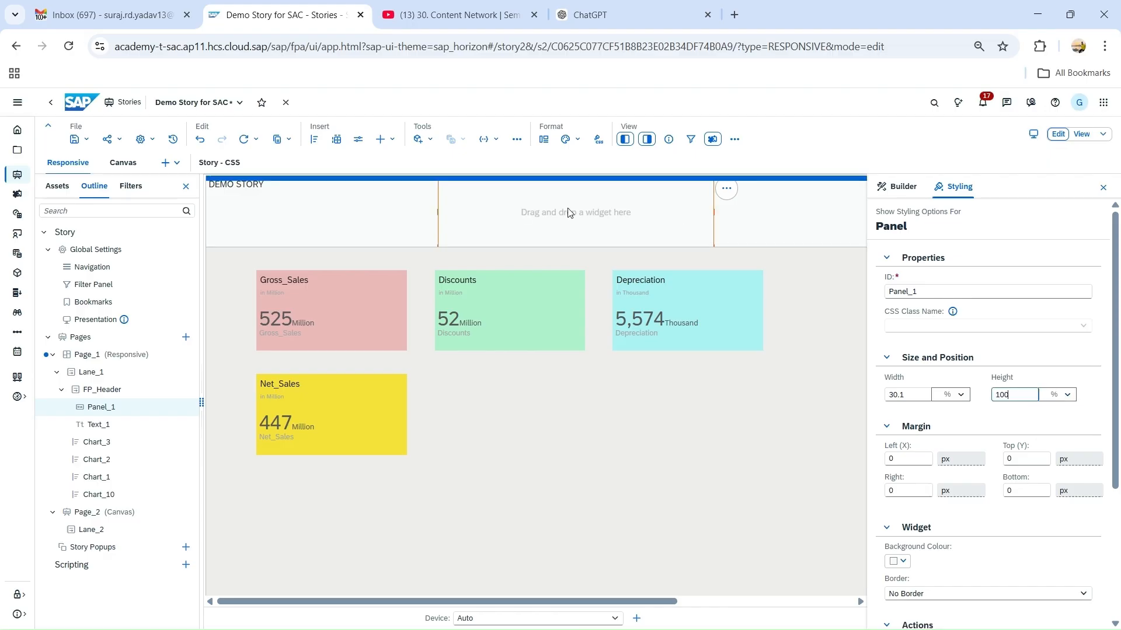
double_click(1015, 395)
text(80)
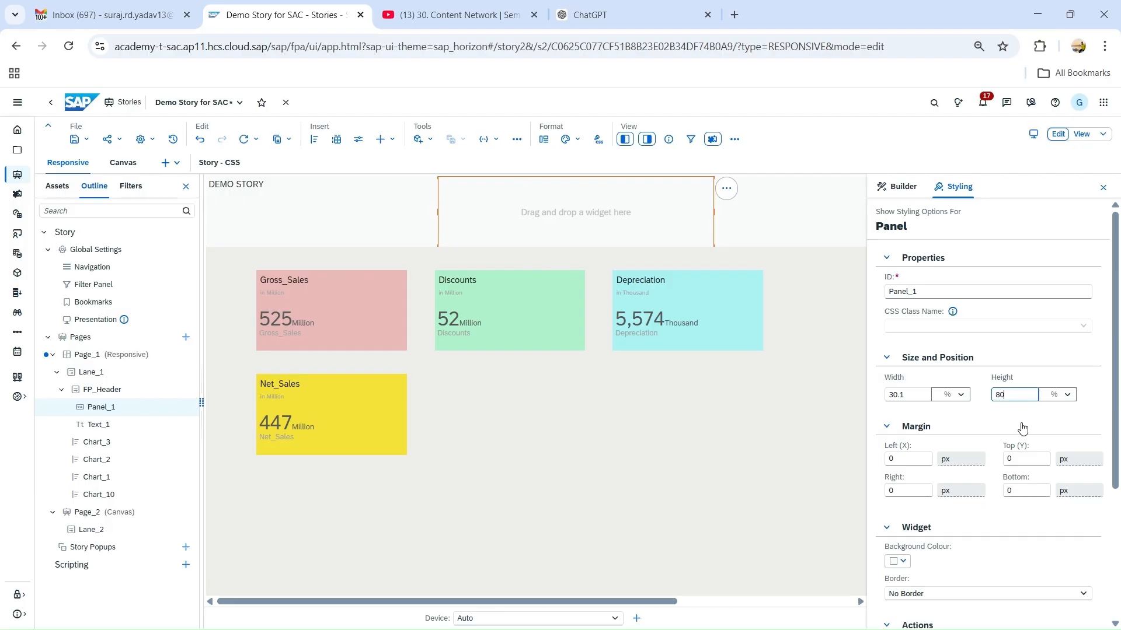
key(Return)
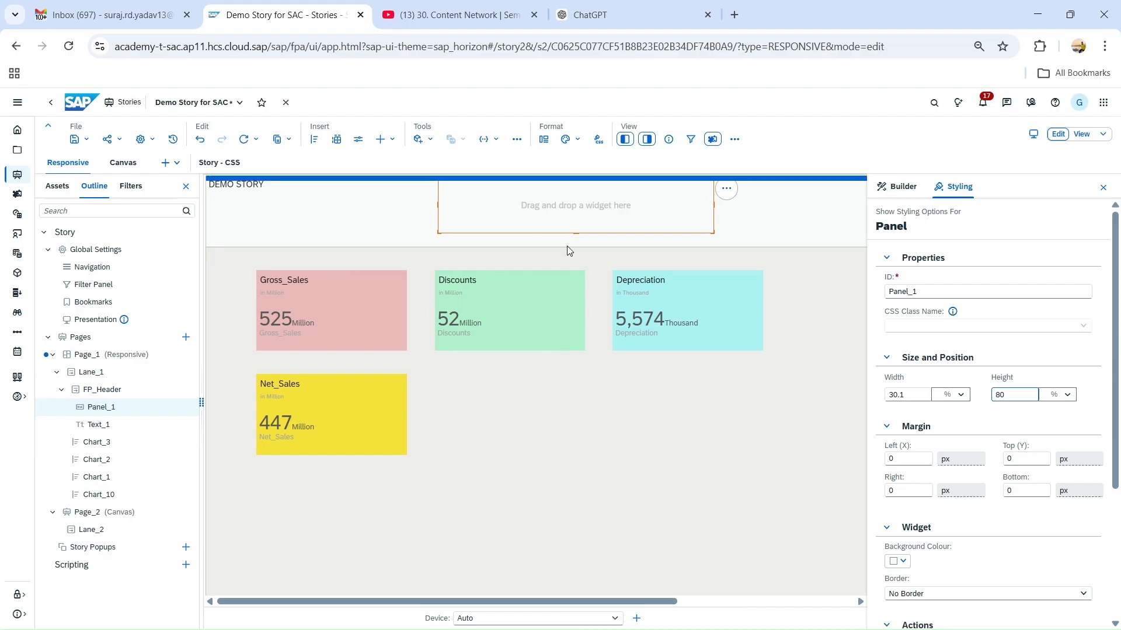
- Narrow the DEMO STORY text to about 176 px and place it inside Panel_1, about 108 px from its left and 20 px from its top
drag(572, 220, 412, 203)
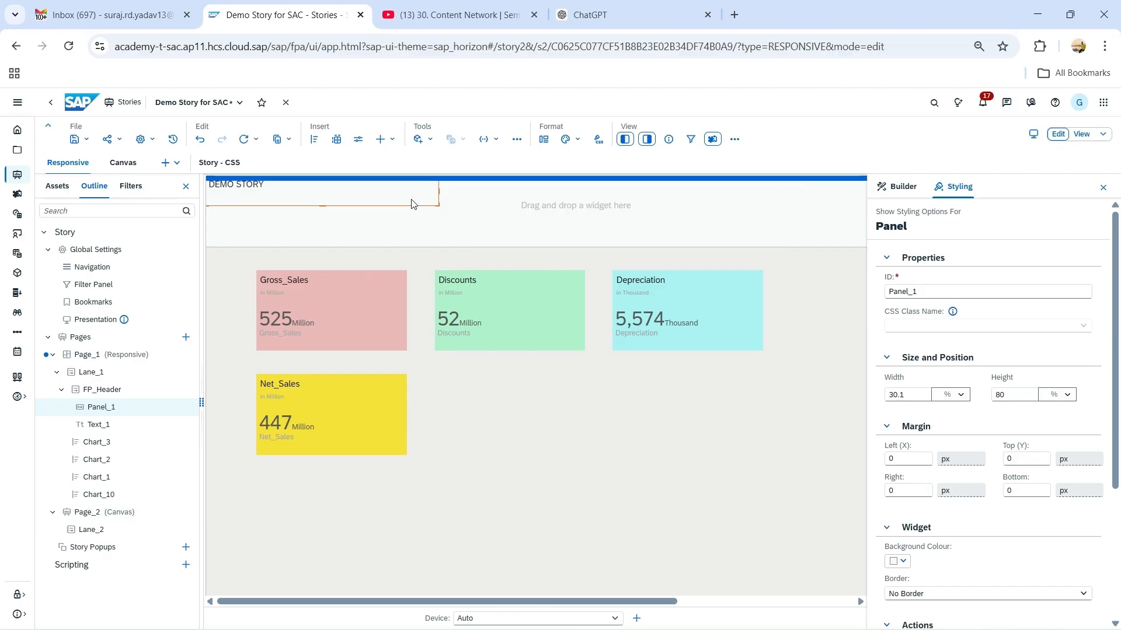
click(428, 202)
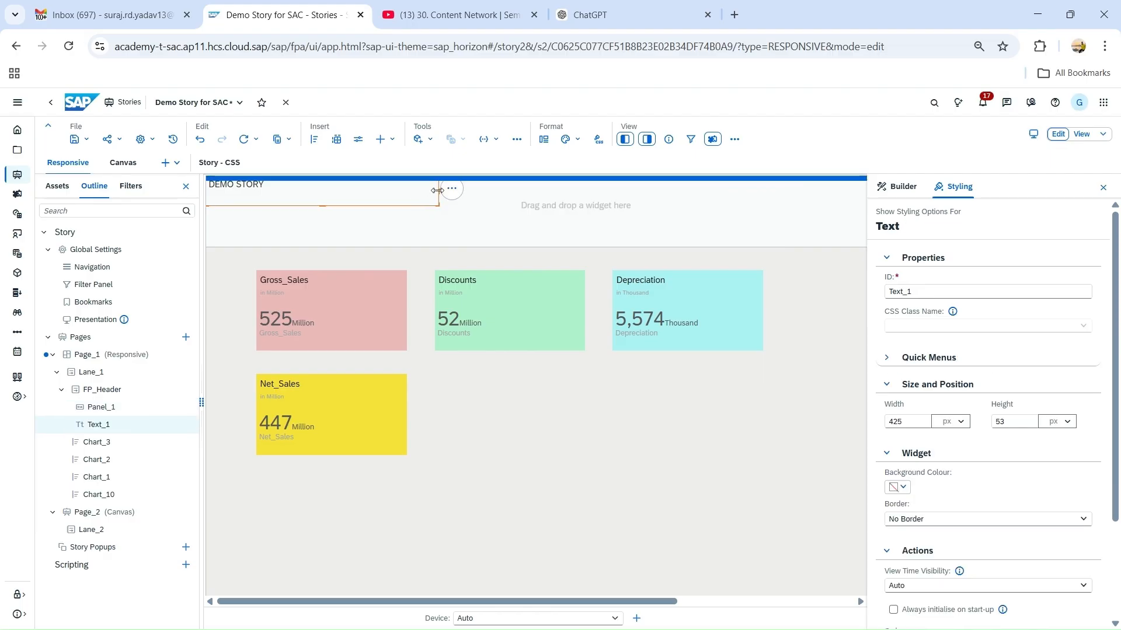
drag(437, 190, 413, 222)
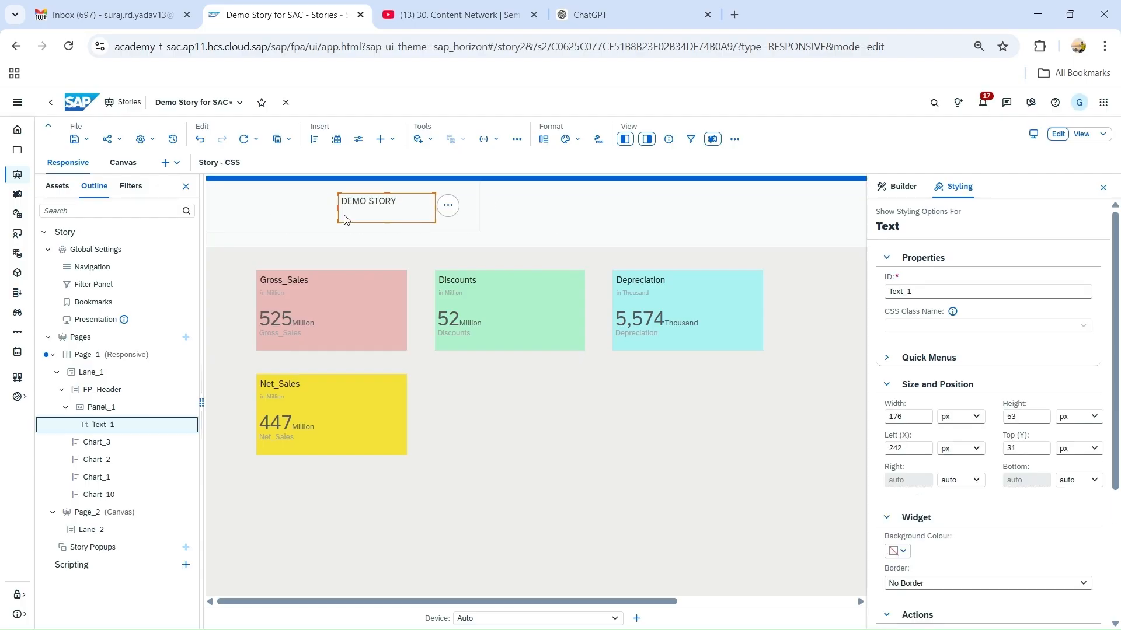
drag(301, 212, 264, 206)
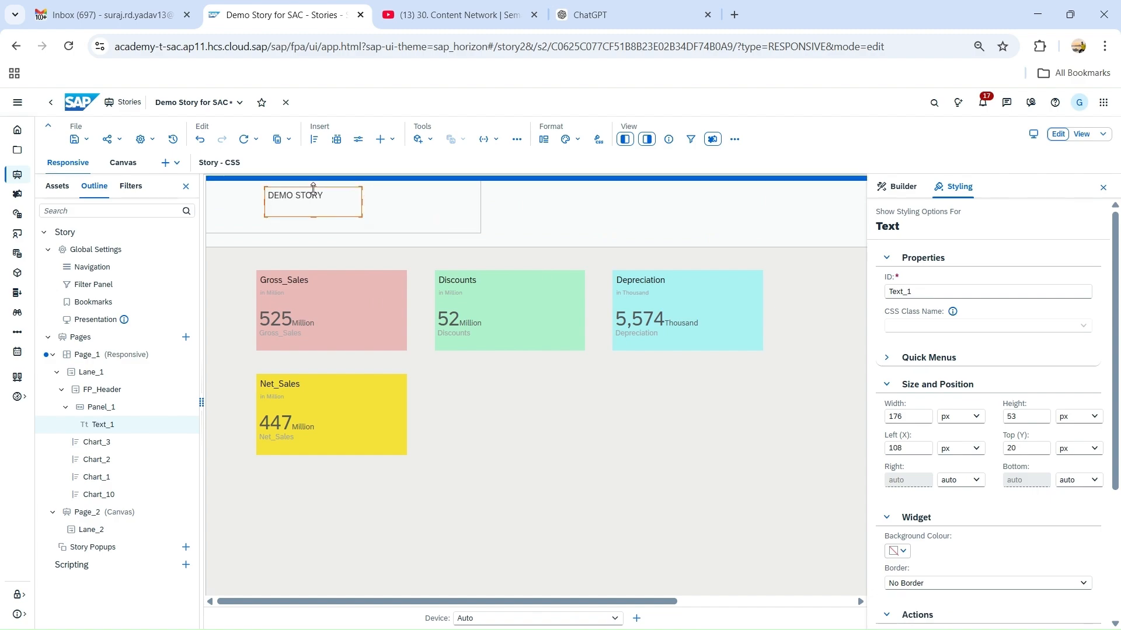
- Make the DEMO STORY text in the header bold
click(330, 195)
triple_click(331, 194)
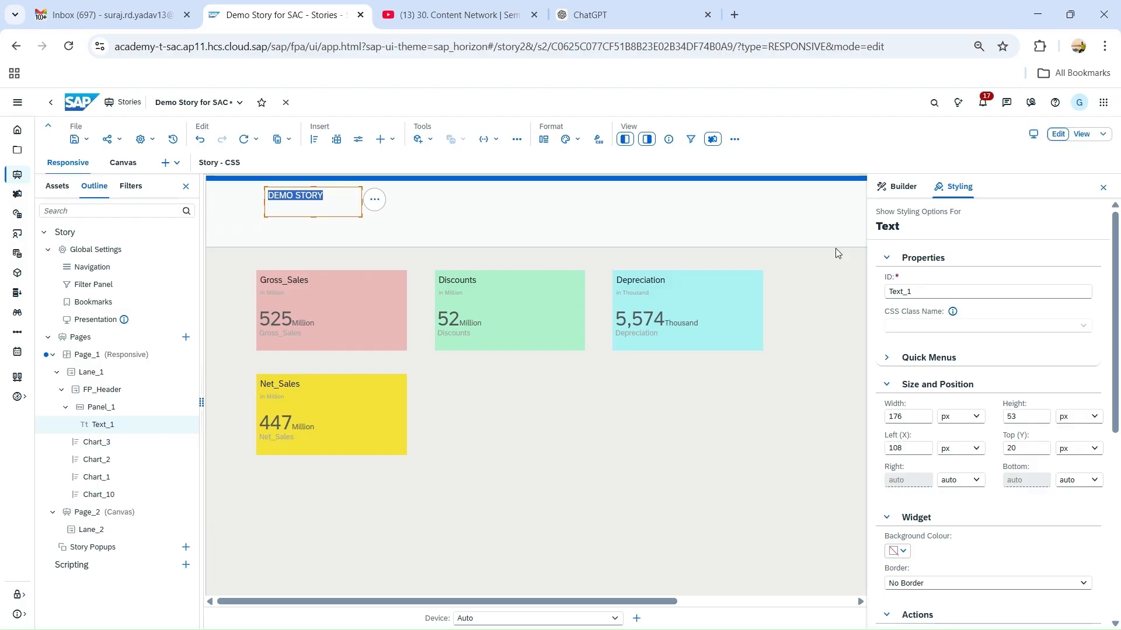
scroll(980, 356, down, 3)
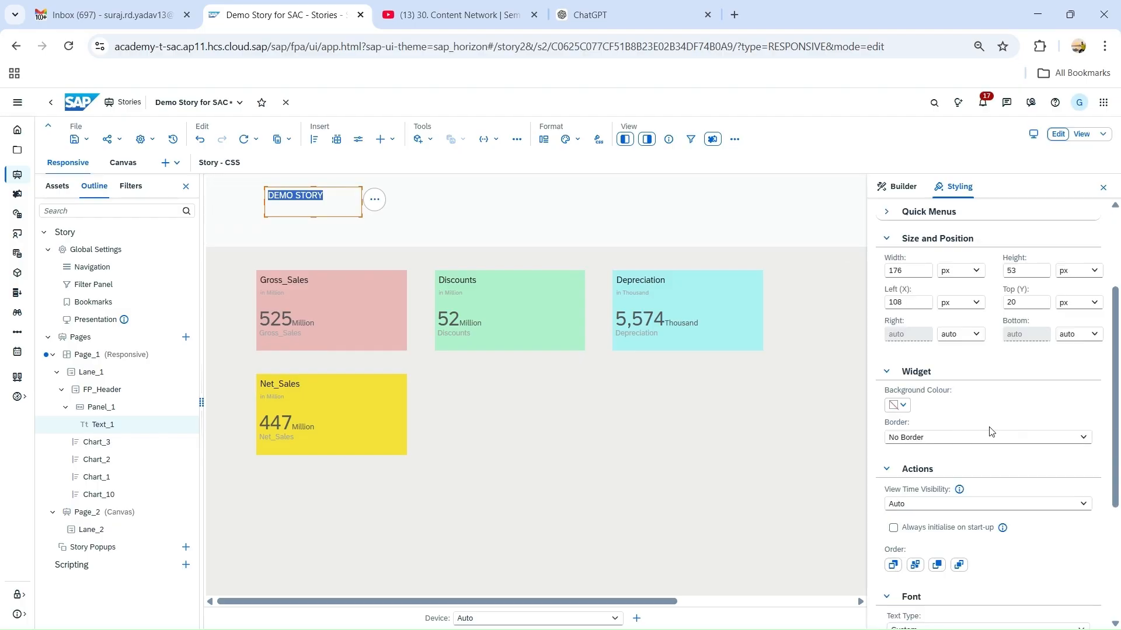
click(990, 431)
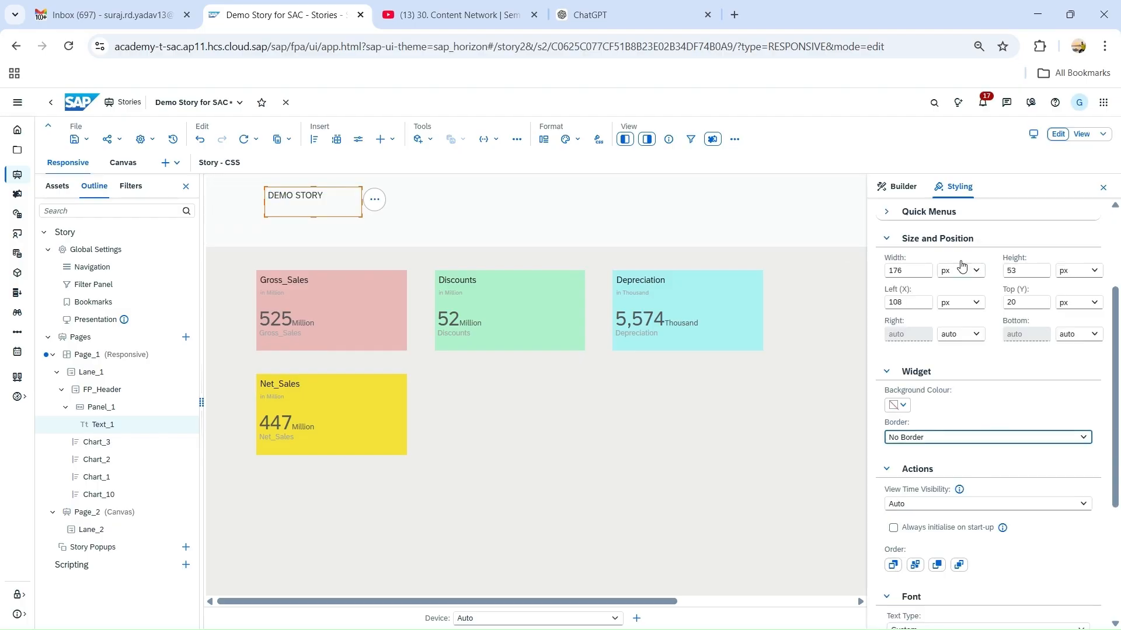
scroll(934, 257, up, 3)
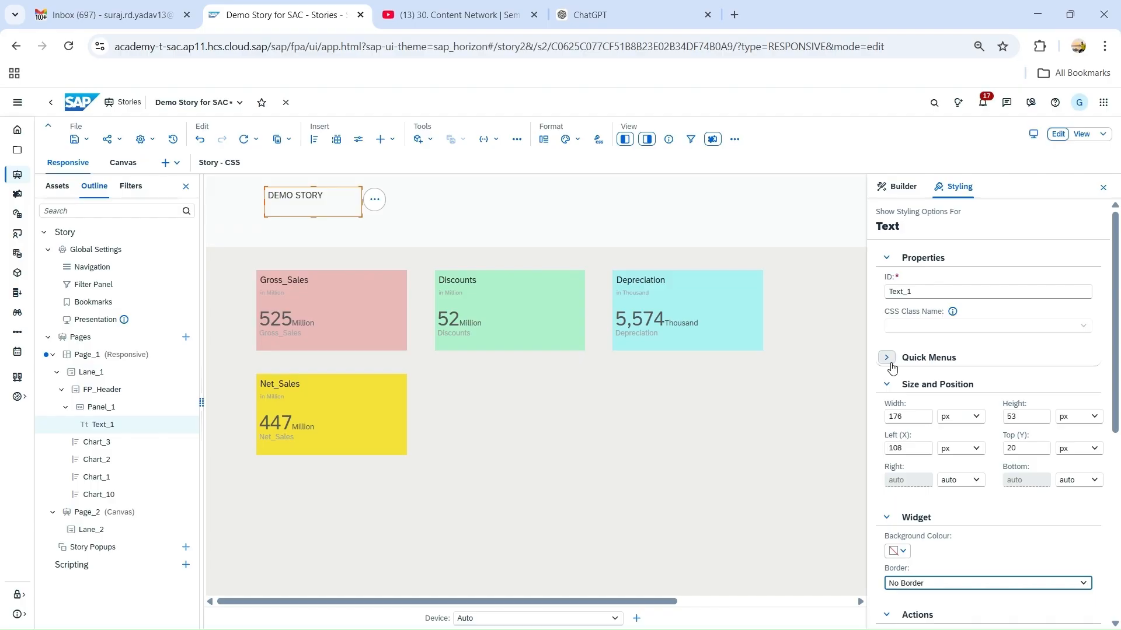
scroll(915, 412, down, 3)
scroll(934, 420, down, 4)
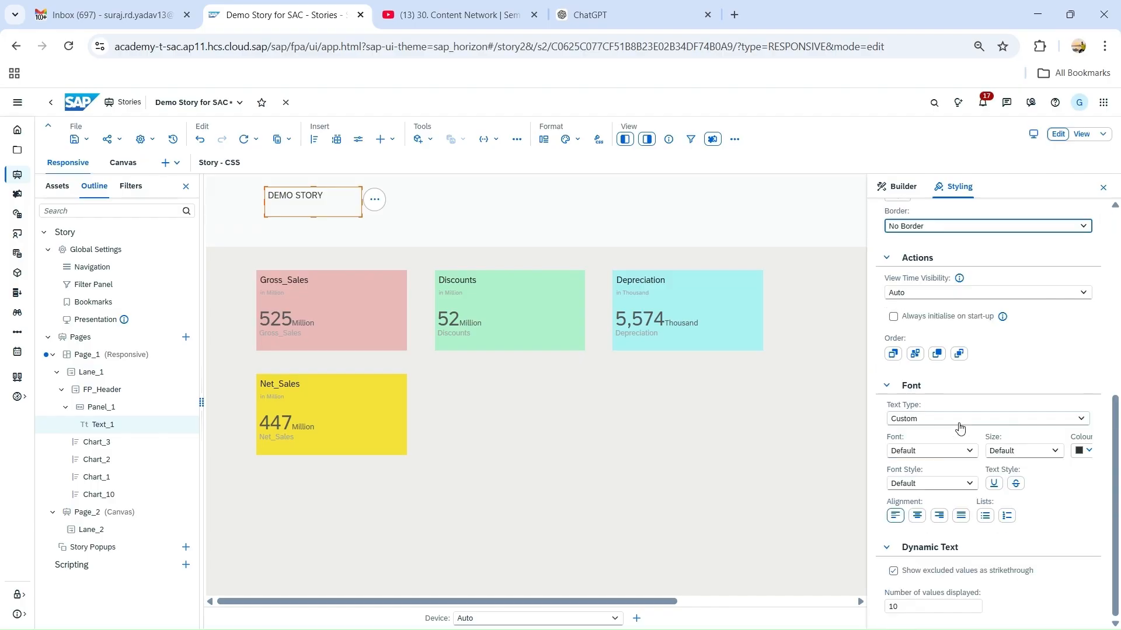
click(959, 482)
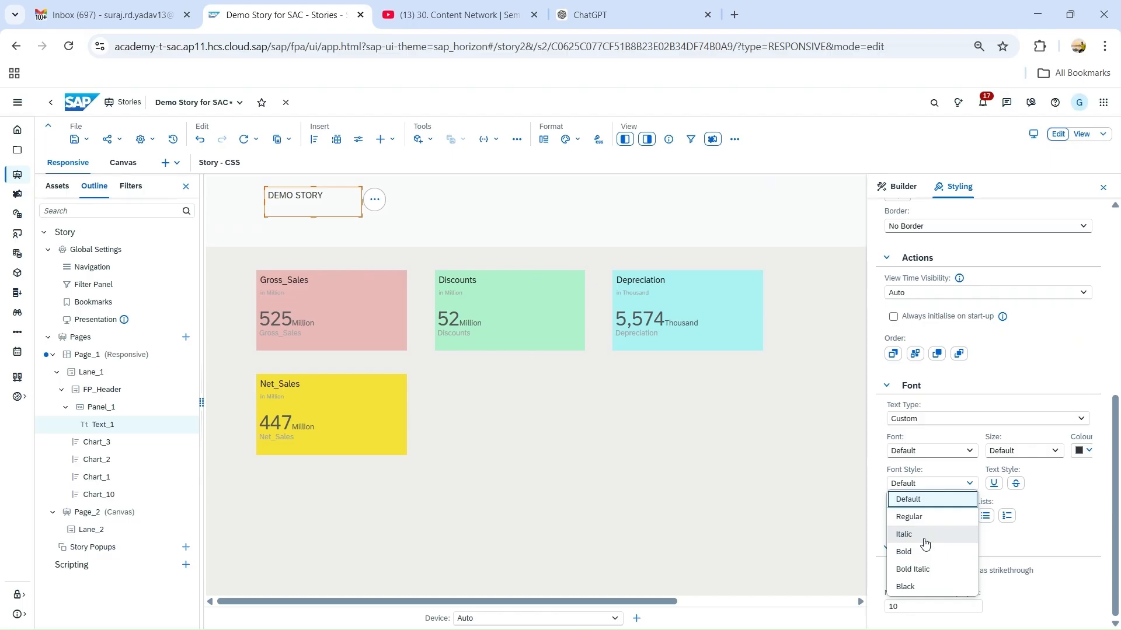
click(922, 552)
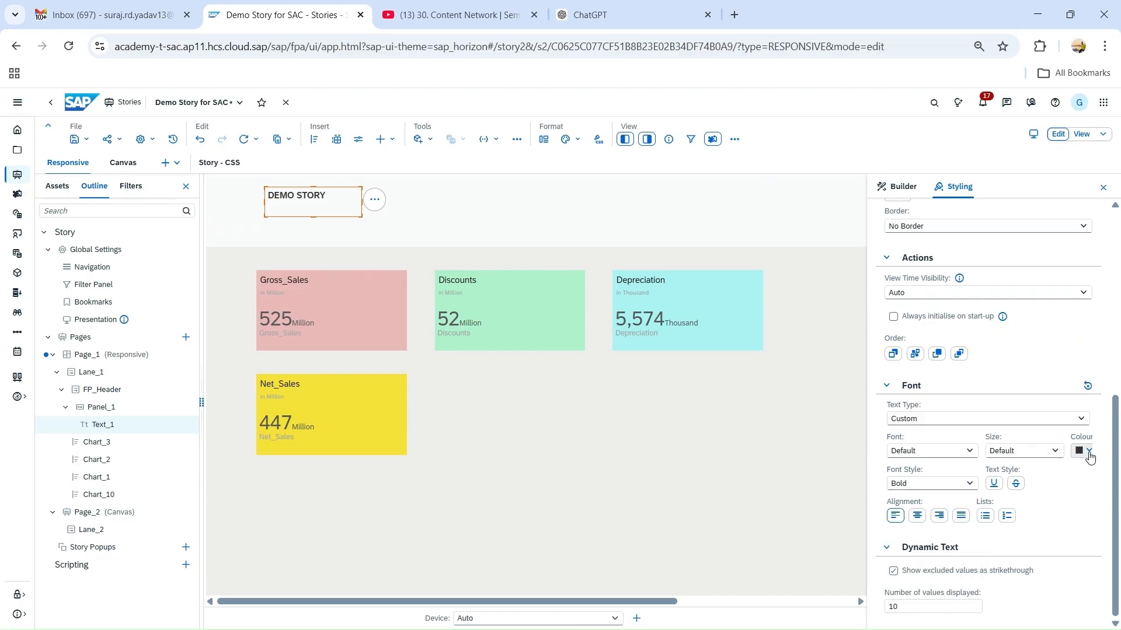
click(1088, 452)
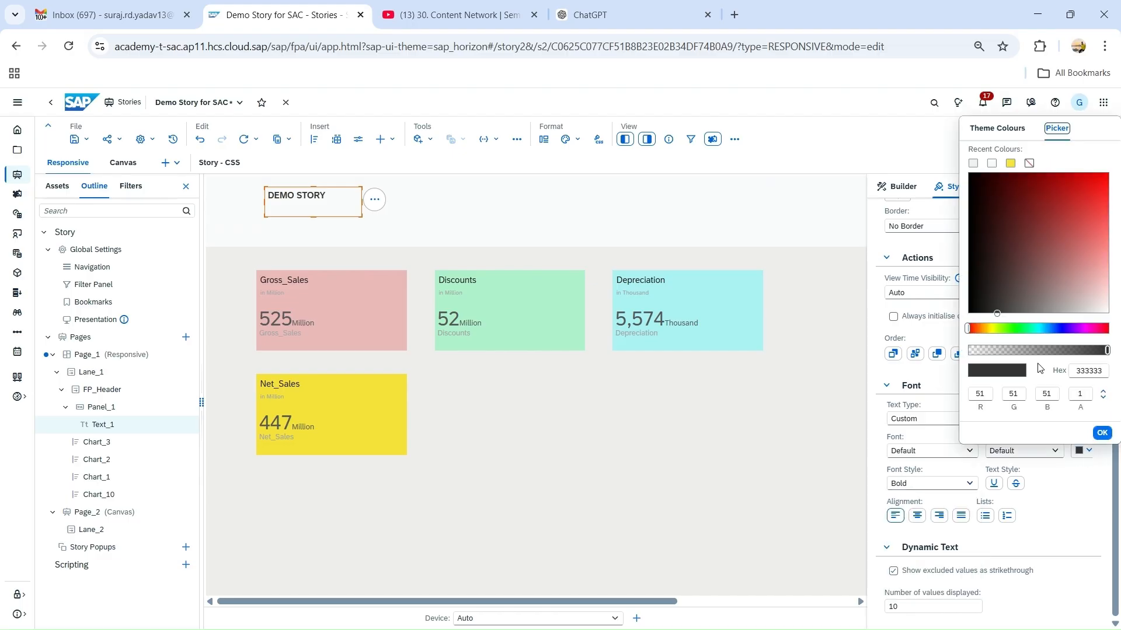
drag(1105, 351, 1091, 352)
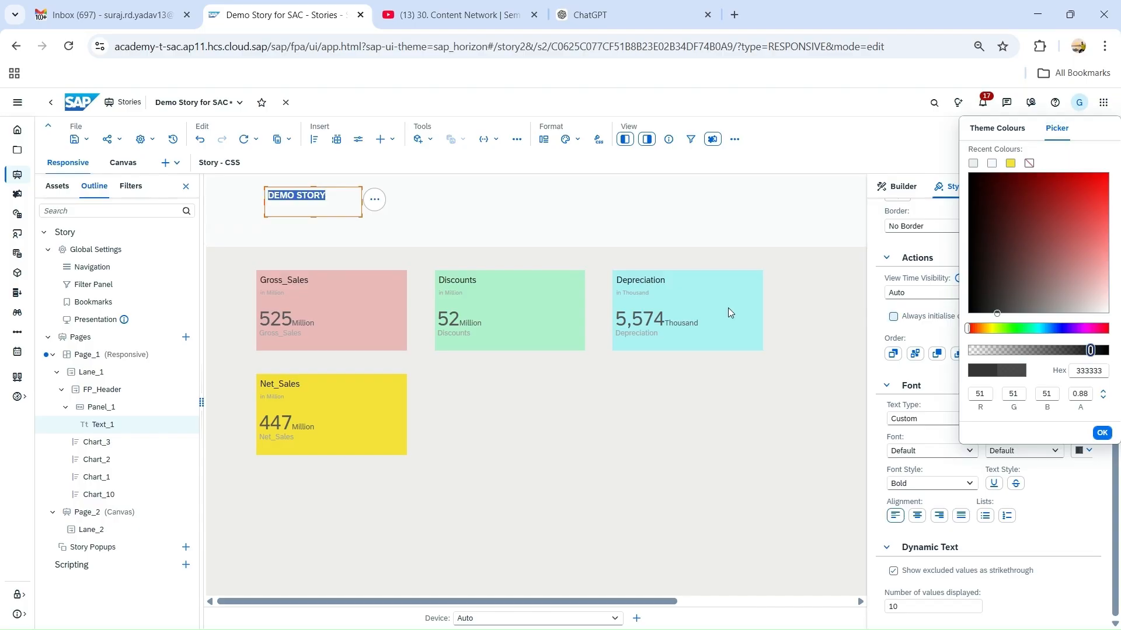
click(349, 224)
click(344, 213)
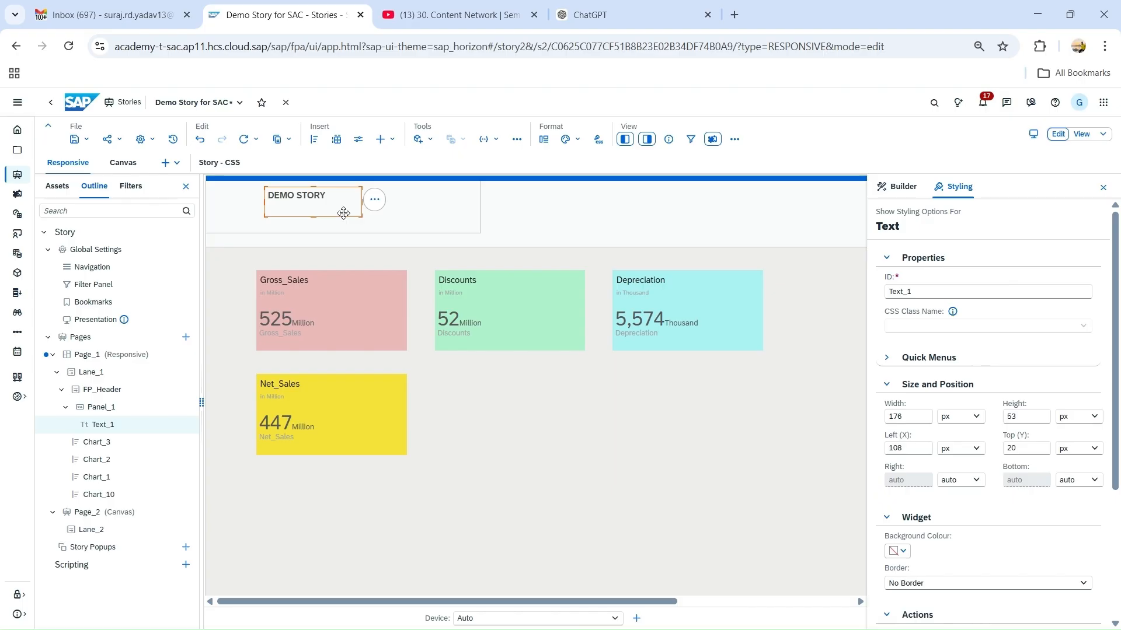
- Resize Panel_1 inside FP_Header to about 25 % wide and about 98 % high
click(425, 214)
click(515, 217)
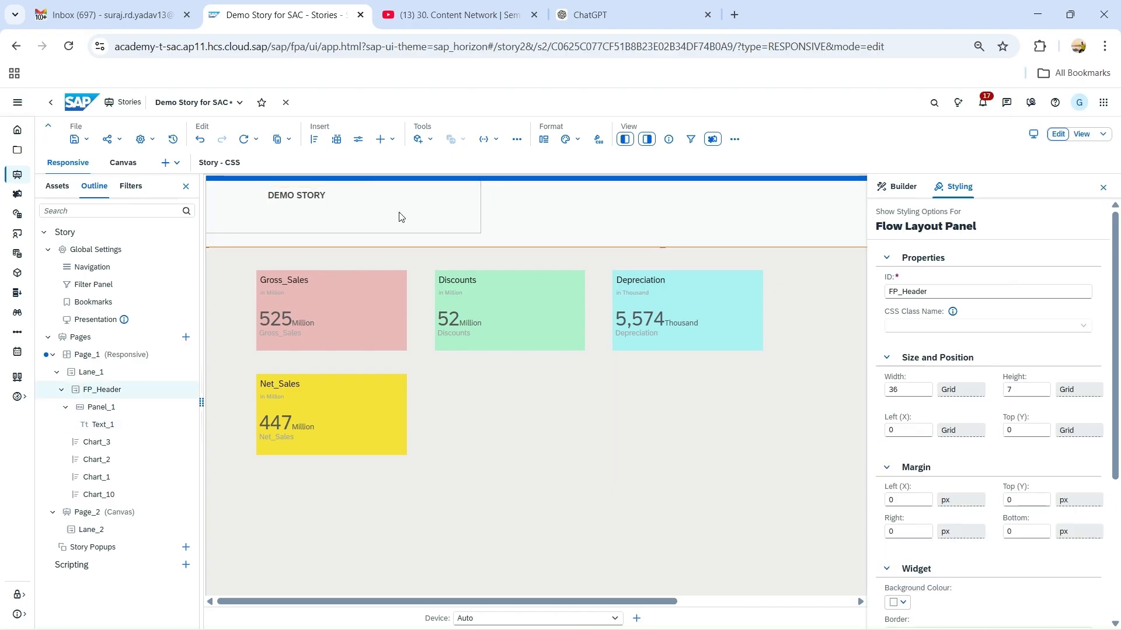
click(463, 232)
drag(462, 232, 434, 246)
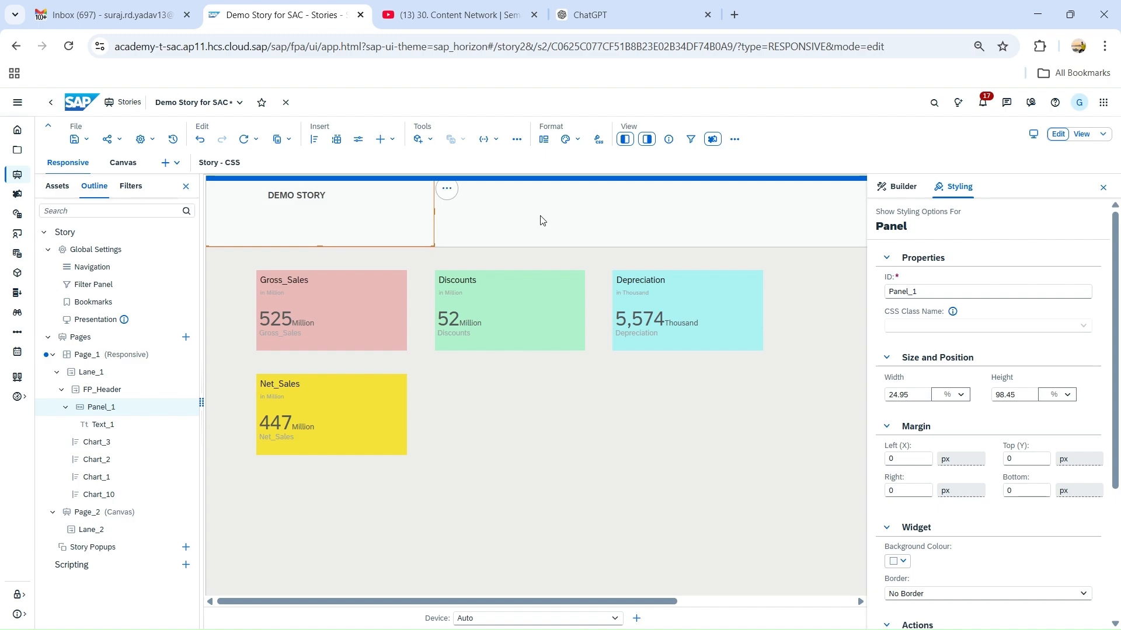
click(542, 220)
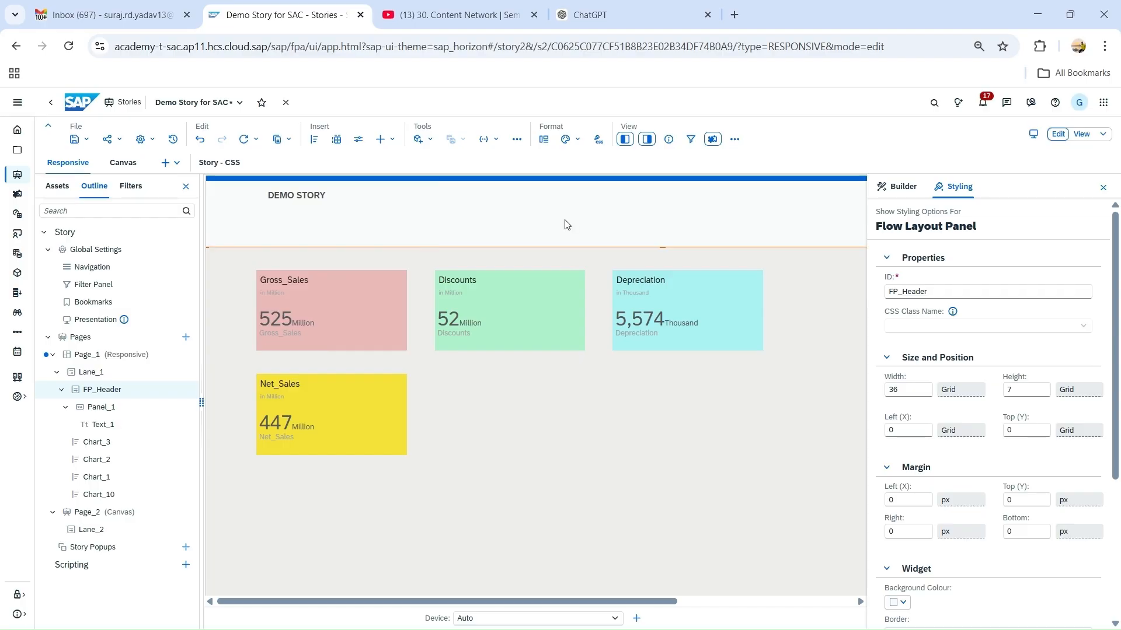
- Set Panel_1's height to 100 %
click(647, 139)
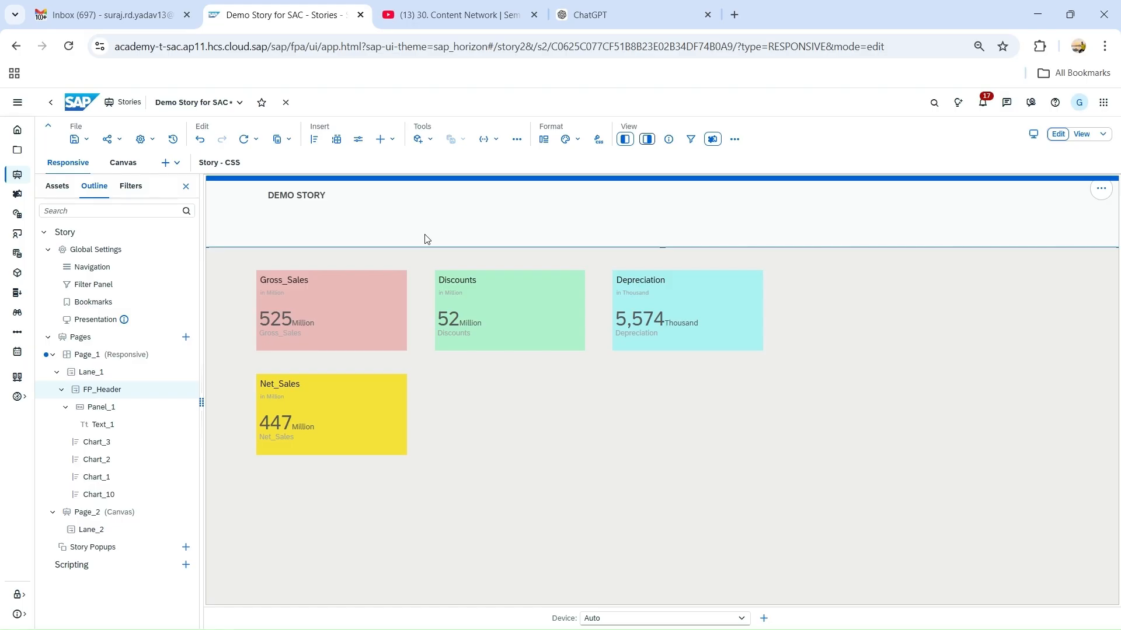
click(332, 229)
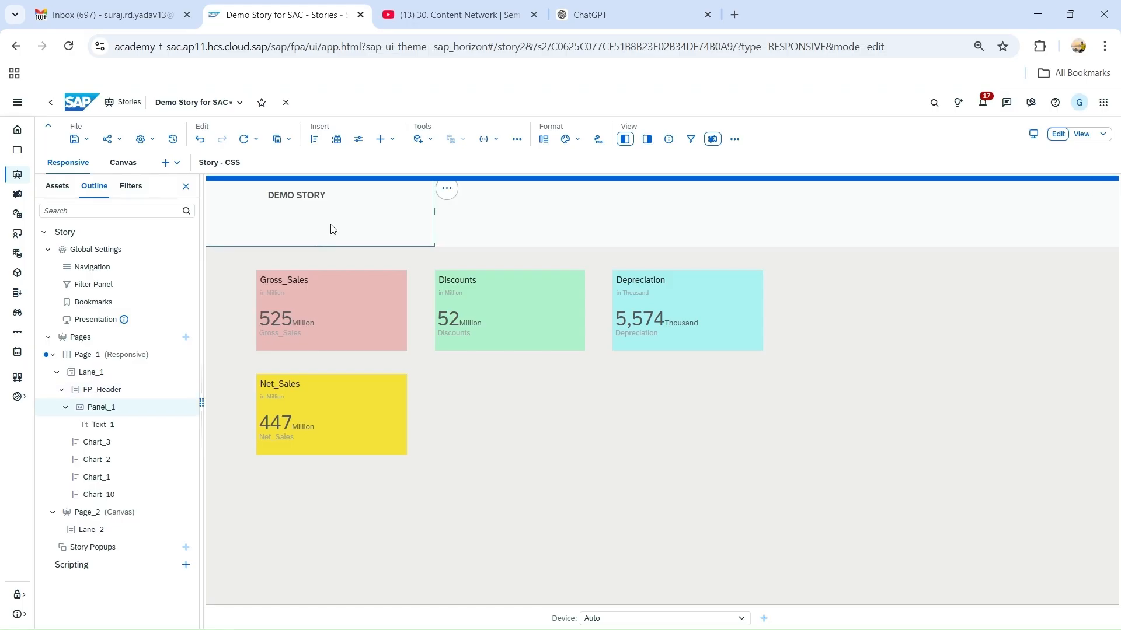
click(647, 140)
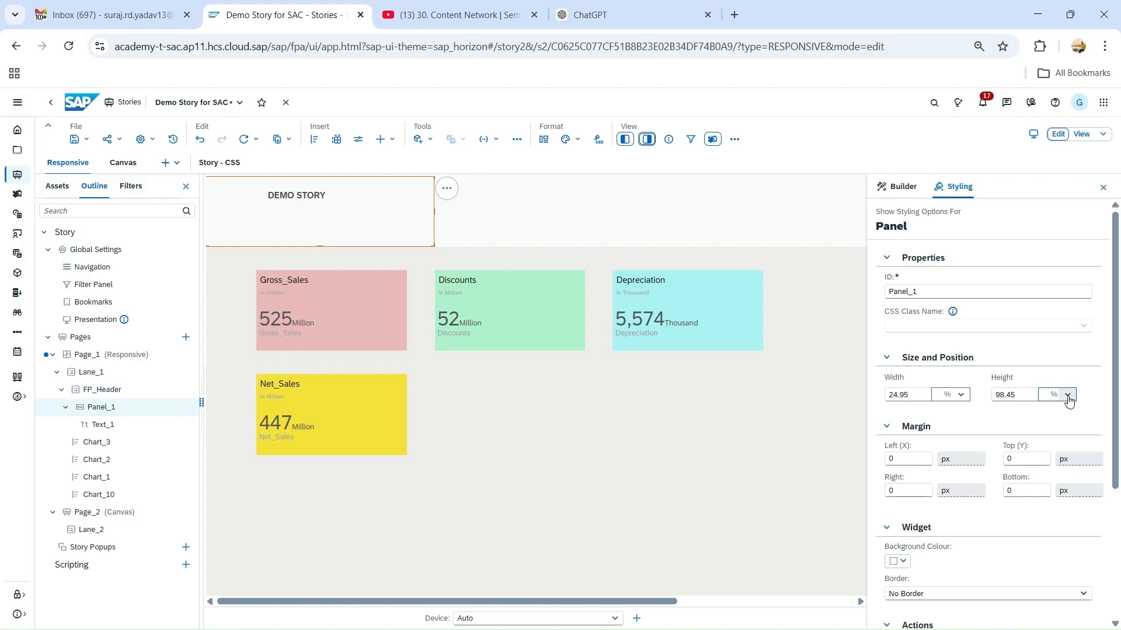
double_click(1042, 395)
text(100)
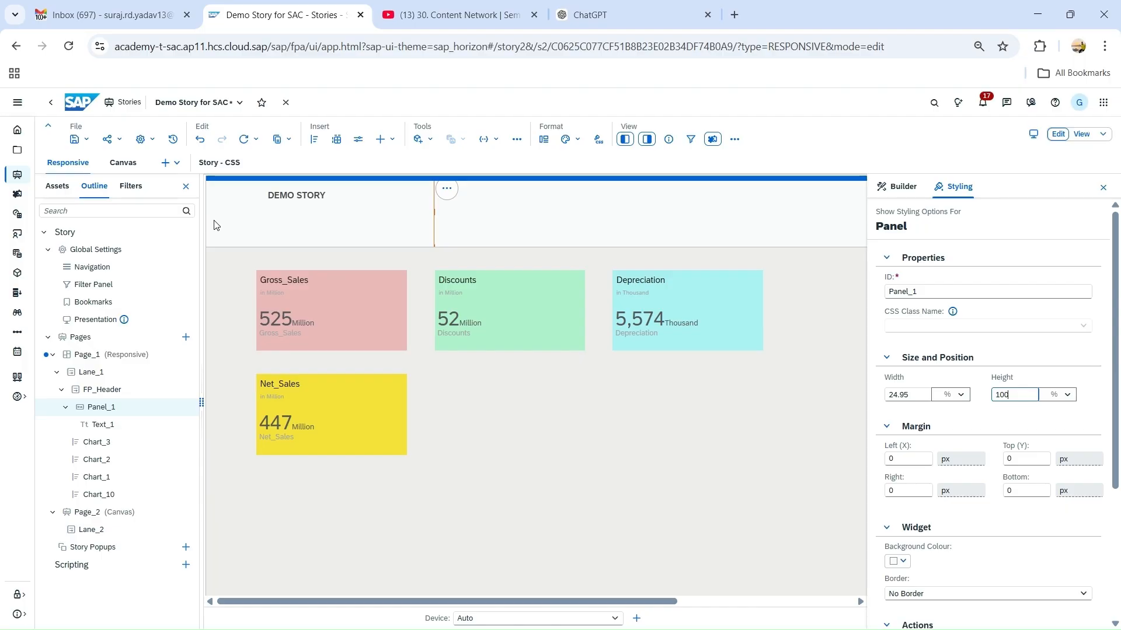
- Save the story and open its preview in a new browser tab, closing the unrelated YouTube, ChatGPT and inbox tabs
click(185, 187)
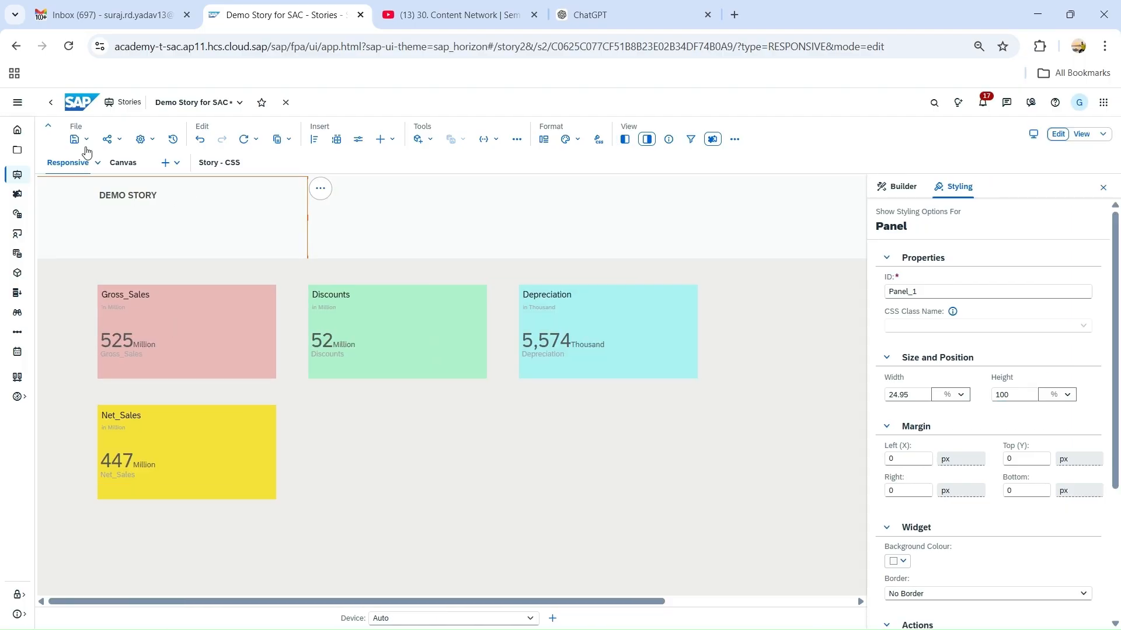
key(ctrl+s)
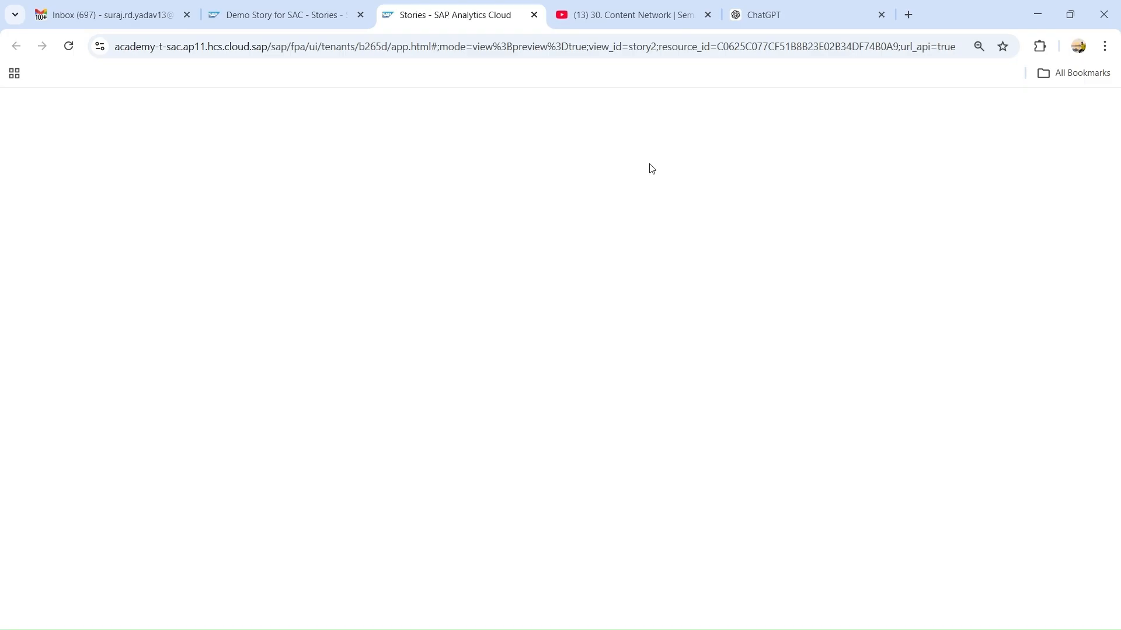
click(707, 15)
click(707, 15)
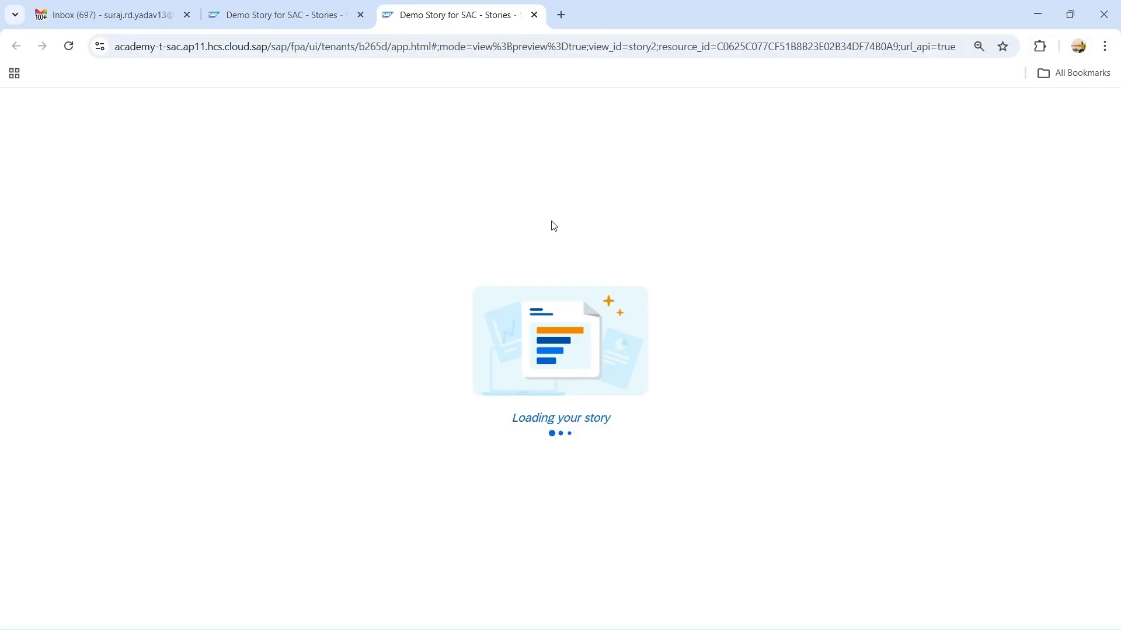
click(188, 15)
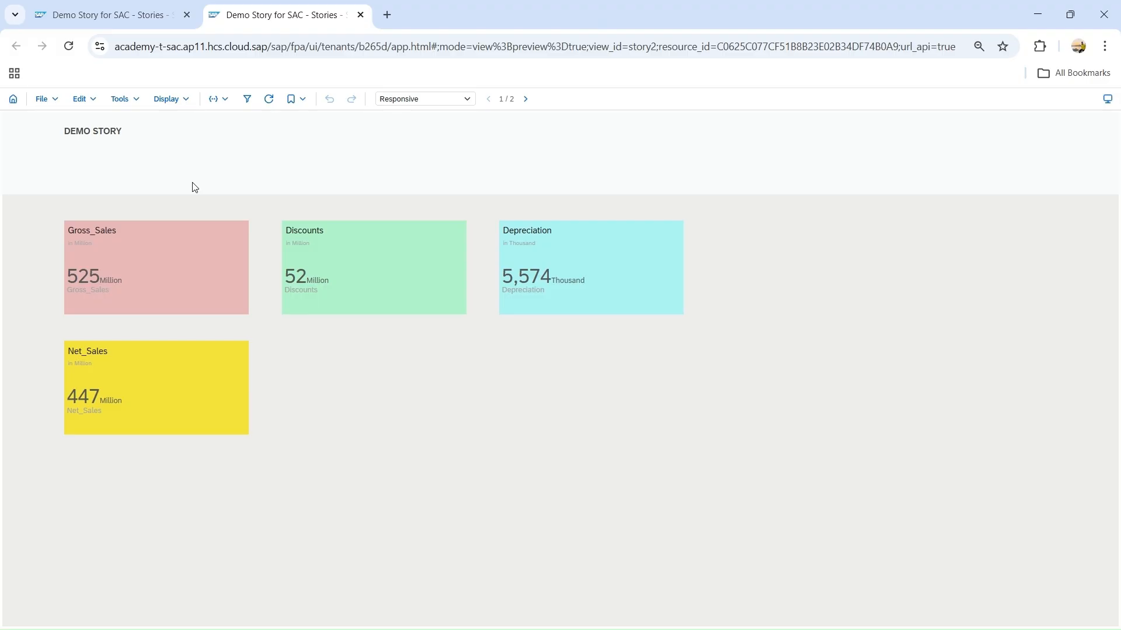
- Examine how the DEMO STORY header panel and KPI charts adapt in the preview at browser zoom levels up to 200 %
key(ctrl+plus)
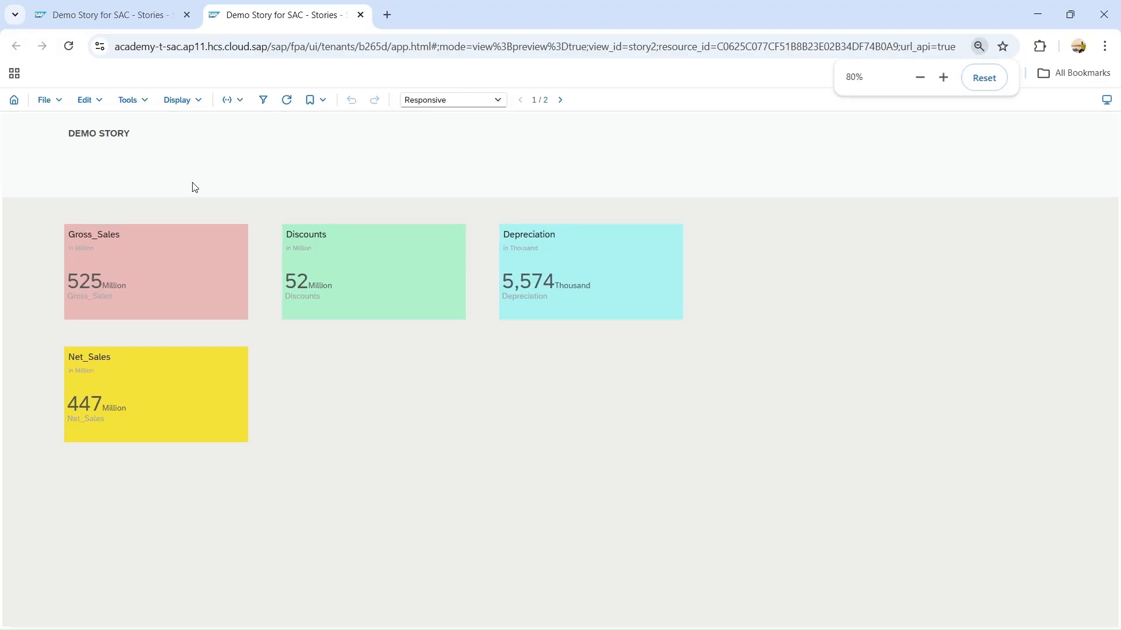
key(ctrl+plus)
key(ctrl+plus)
key(ctrl+plus)
key(ctrl+plus)
key(ctrl+plus)
key(ctrl+plus)
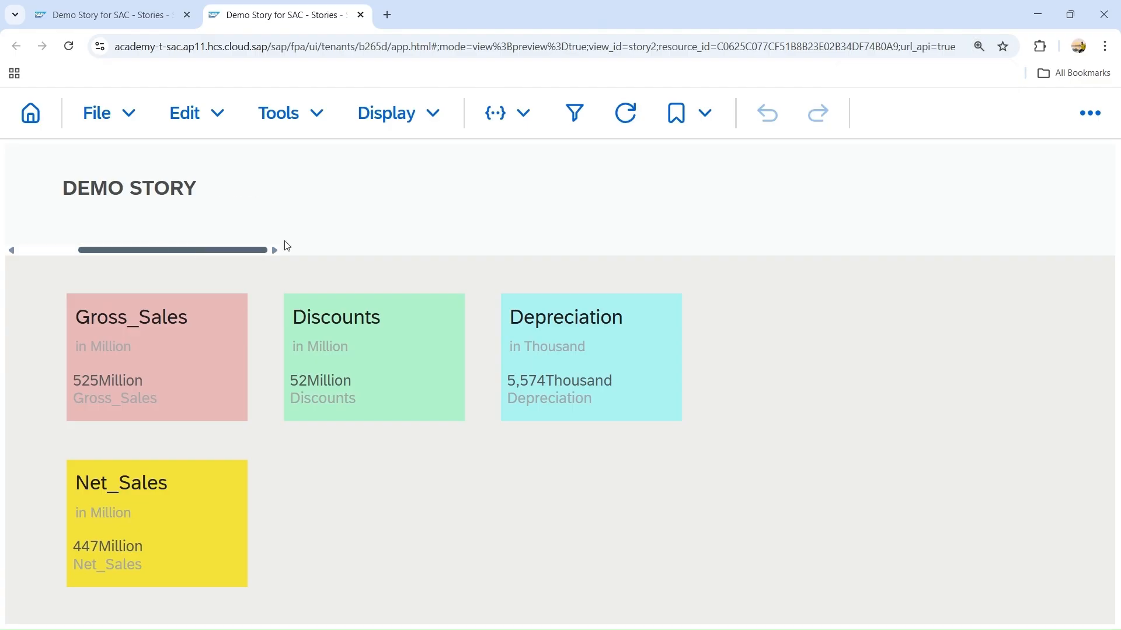
mouse_move(263, 249)
mouse_down()
mouse_move(226, 231)
mouse_move(274, 253)
mouse_up()
key(ctrl+plus)
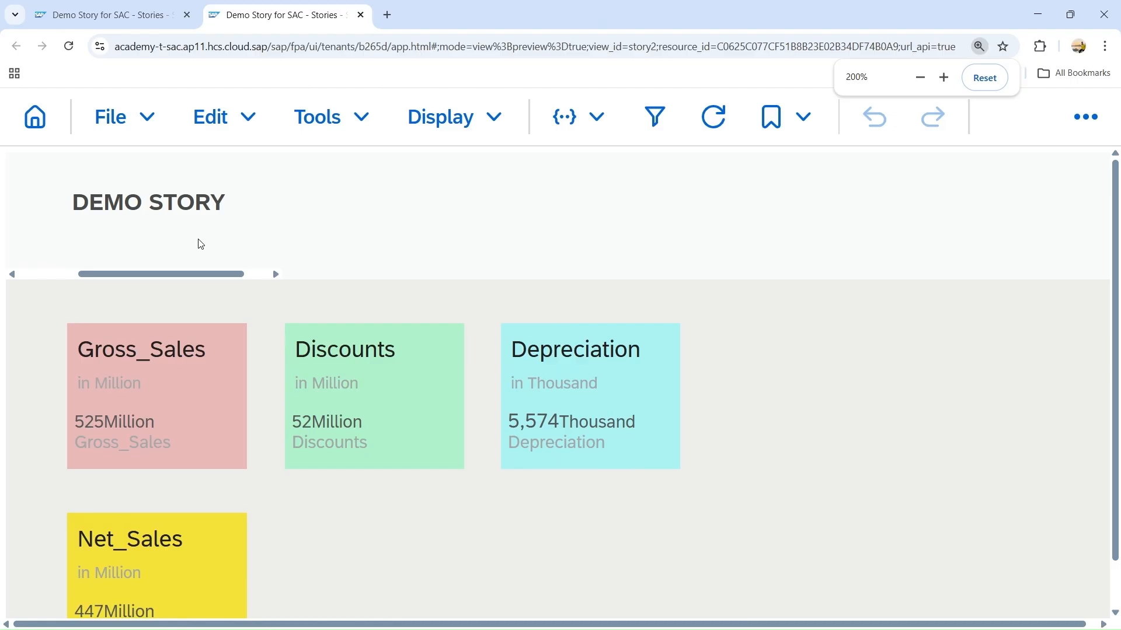
drag(147, 273, 218, 280)
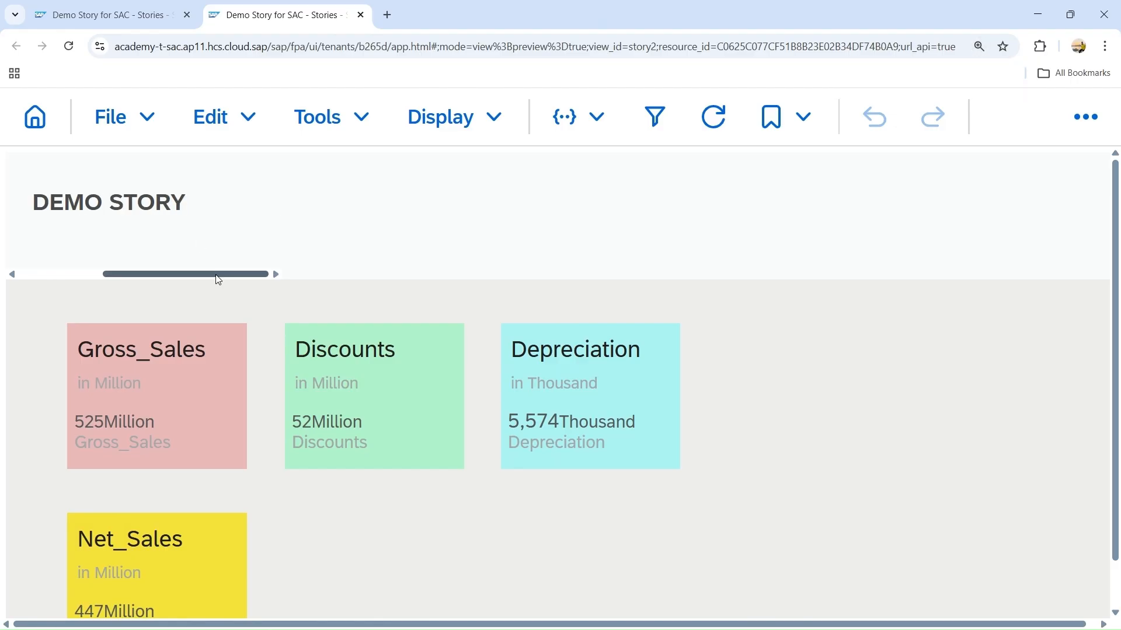
- Return to the story editor at a reduced browser zoom and review Panel_1's builder, size and margin settings
click(111, 16)
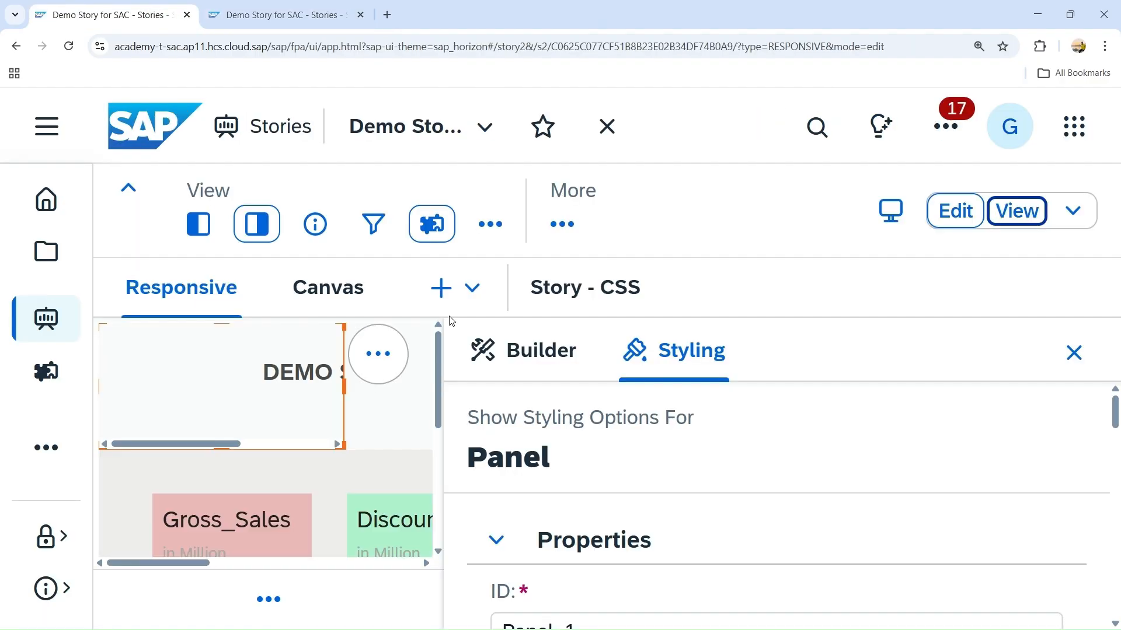
key(ctrl+minus)
key(ctrl+minus)
key(ctrl+minus)
key(ctrl+minus)
key(ctrl+minus)
key(ctrl+minus)
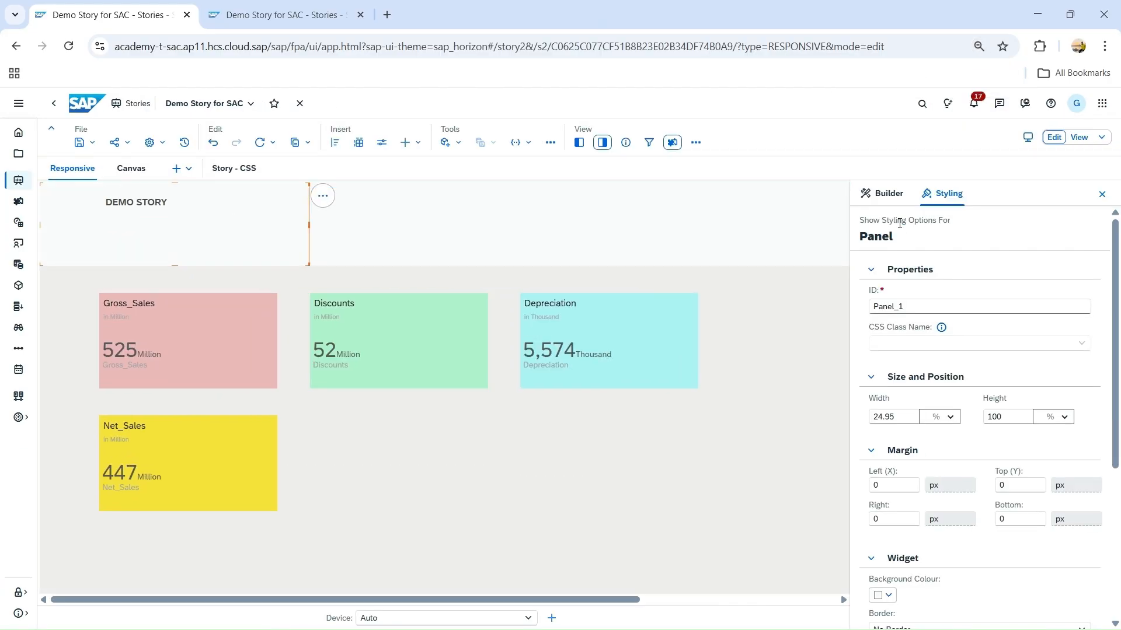
click(473, 246)
click(265, 240)
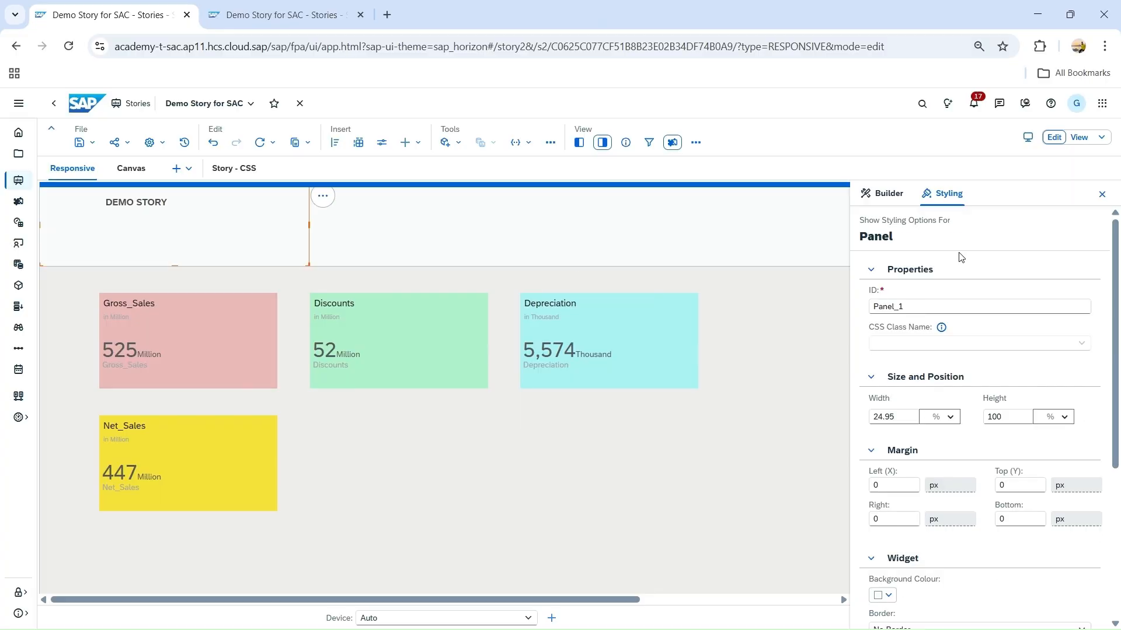
click(888, 193)
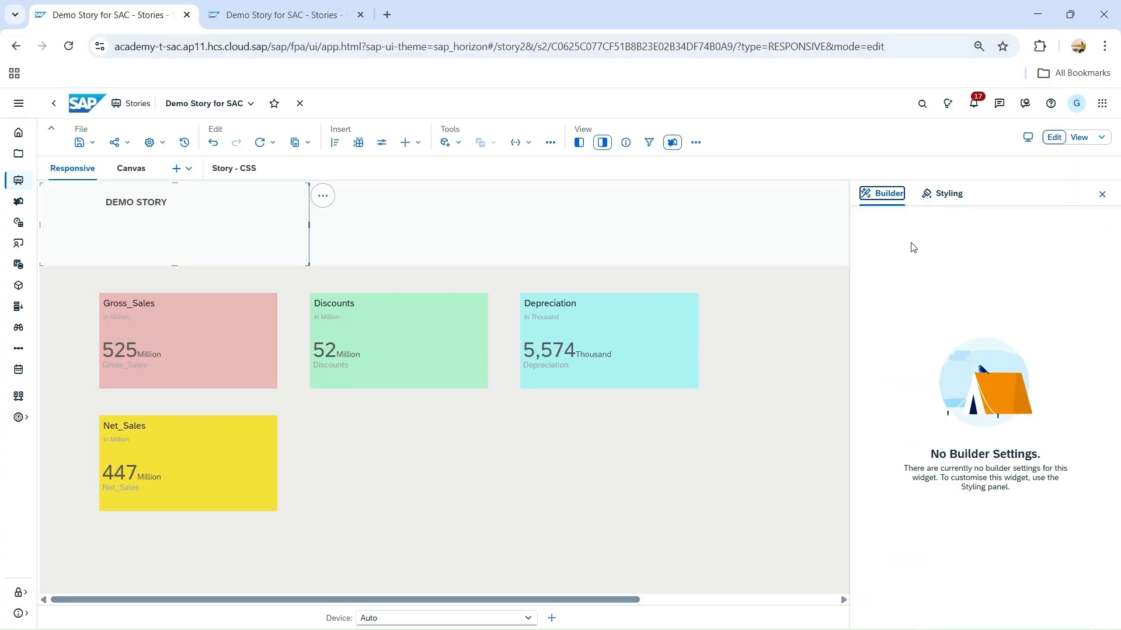
click(942, 193)
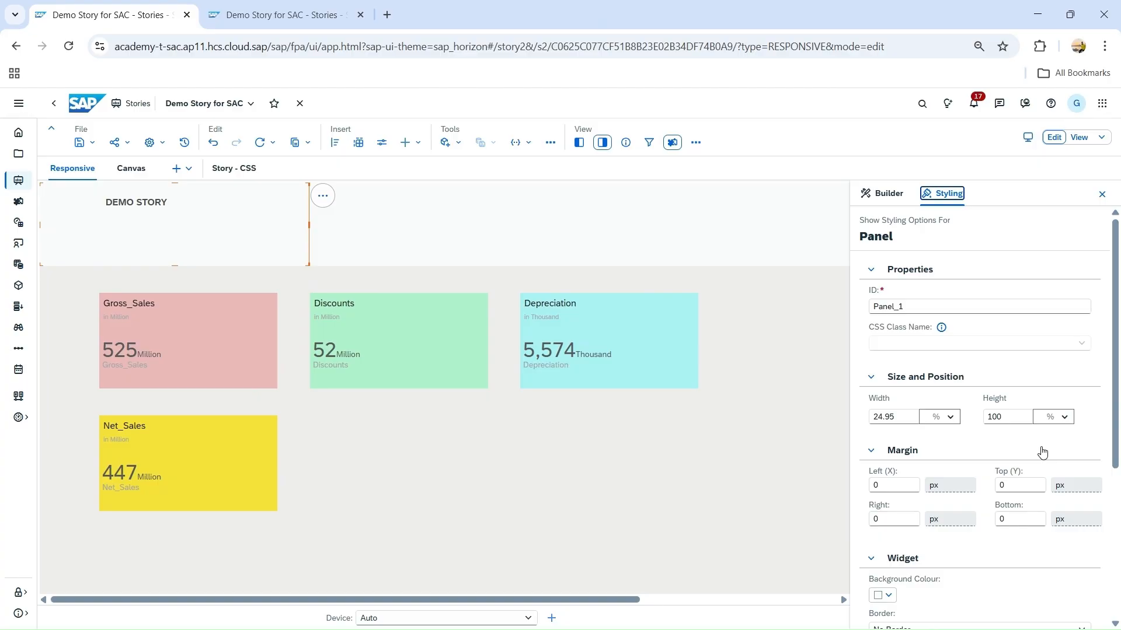
scroll(950, 413, down, 2)
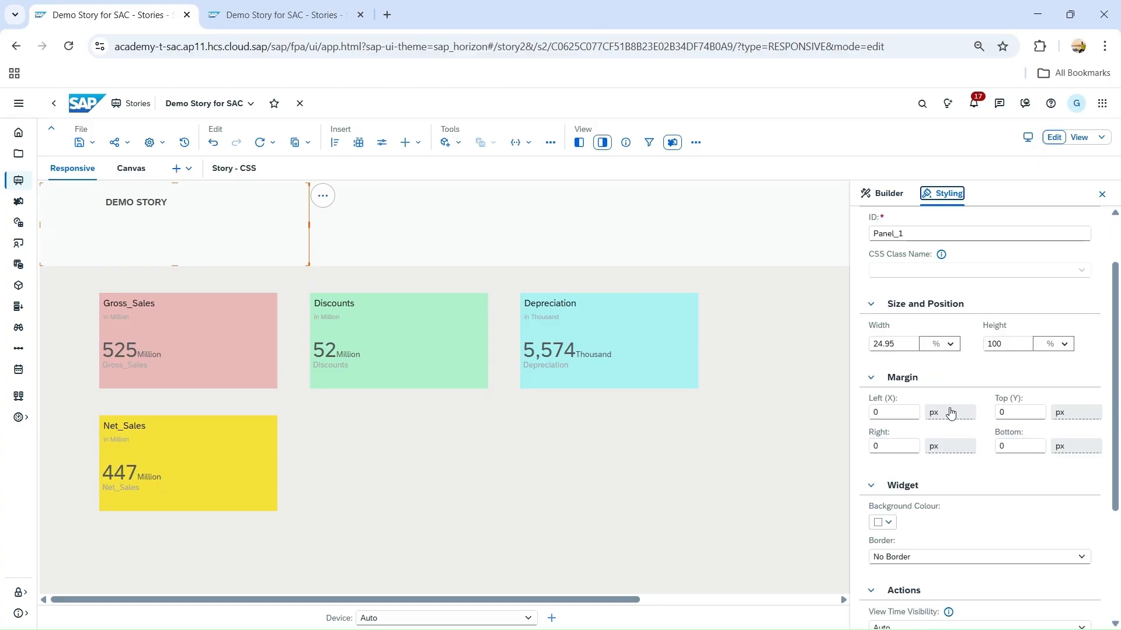
click(1006, 413)
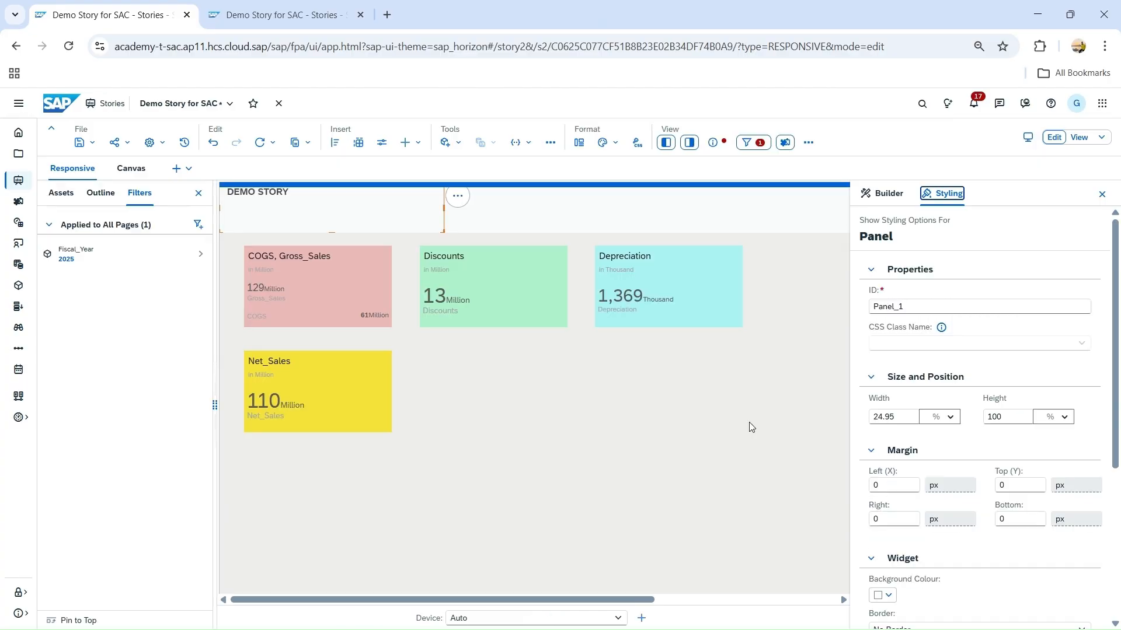
- Switch the width unit of the DEMO STORY text widget from pixels to percent
click(322, 209)
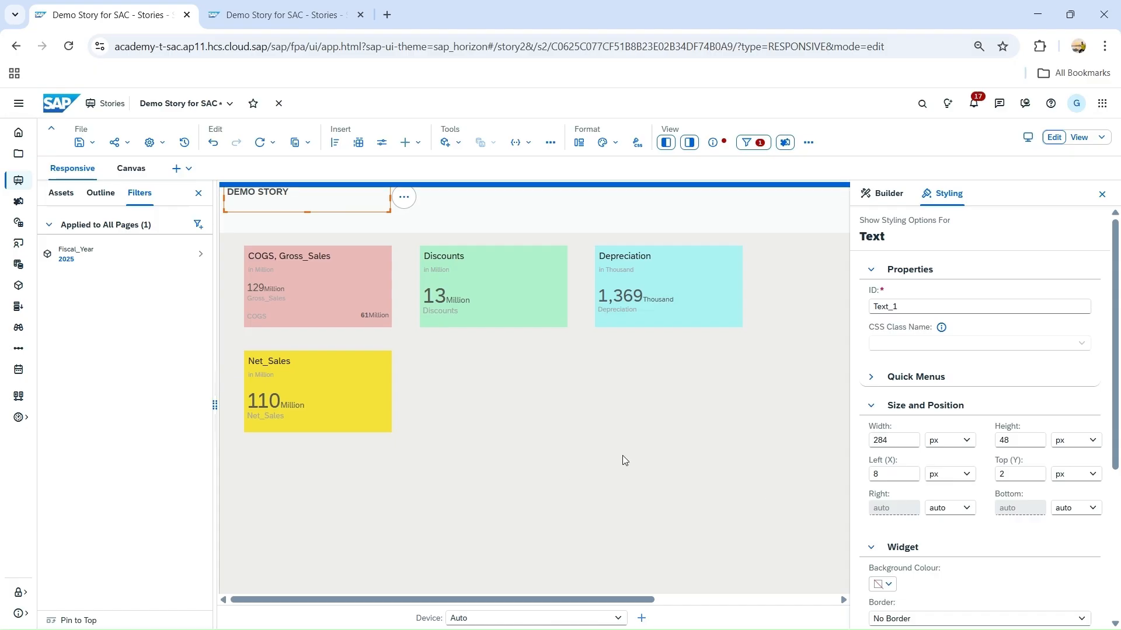
click(968, 442)
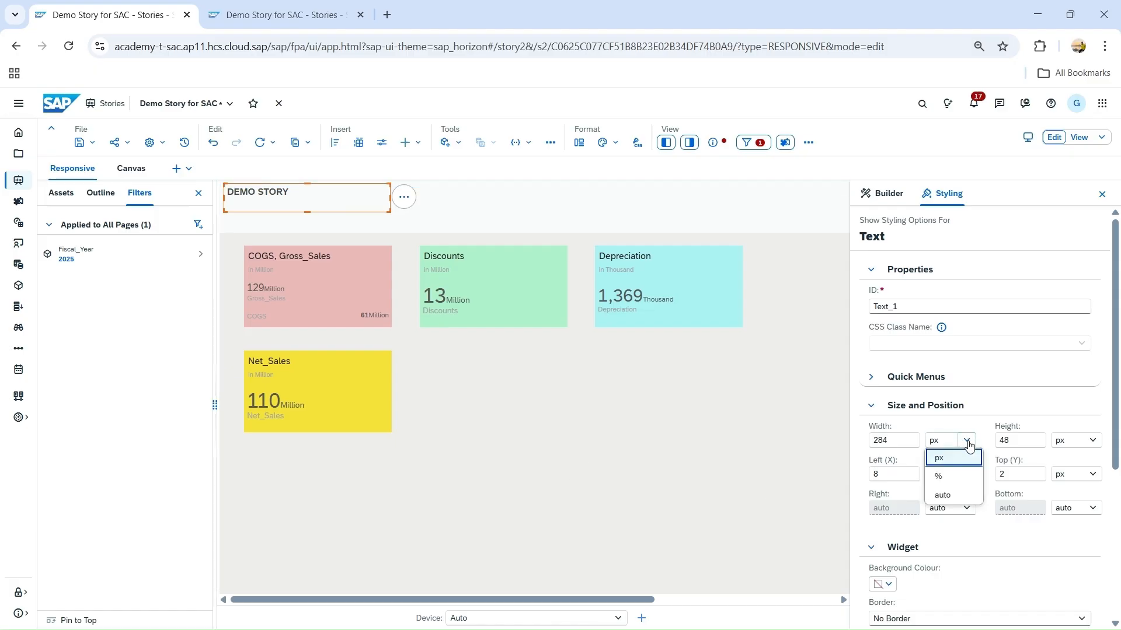
click(946, 477)
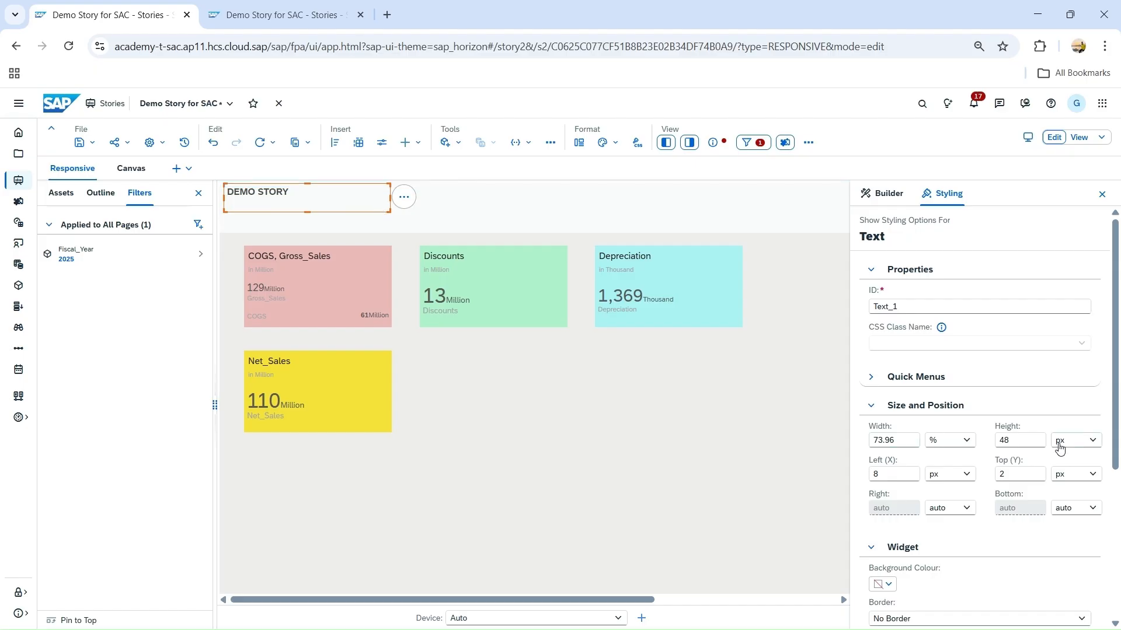
- Set the DEMO STORY text widget's height to auto and its left offset to 10 px
click(1092, 442)
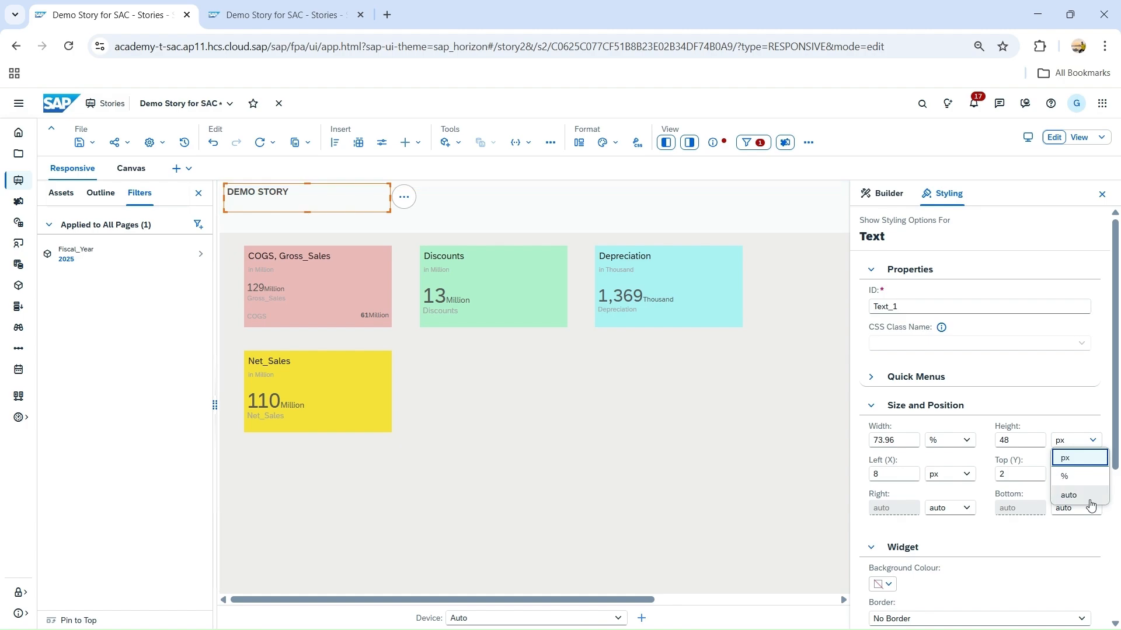
click(1068, 495)
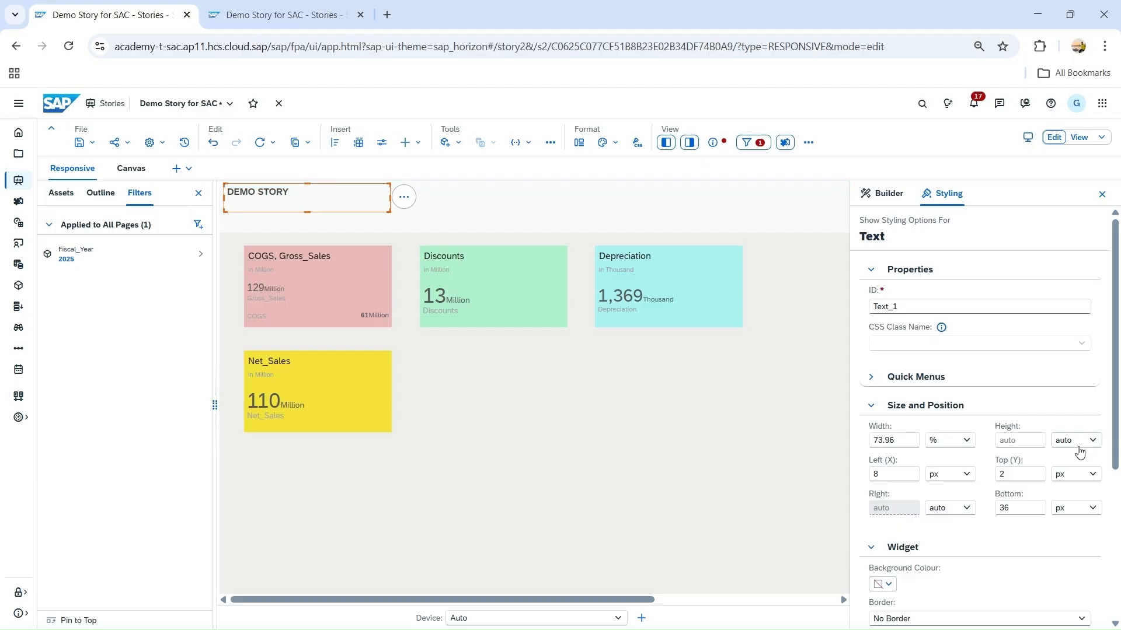
click(877, 478)
double_click(891, 474)
text(10)
key(Return)
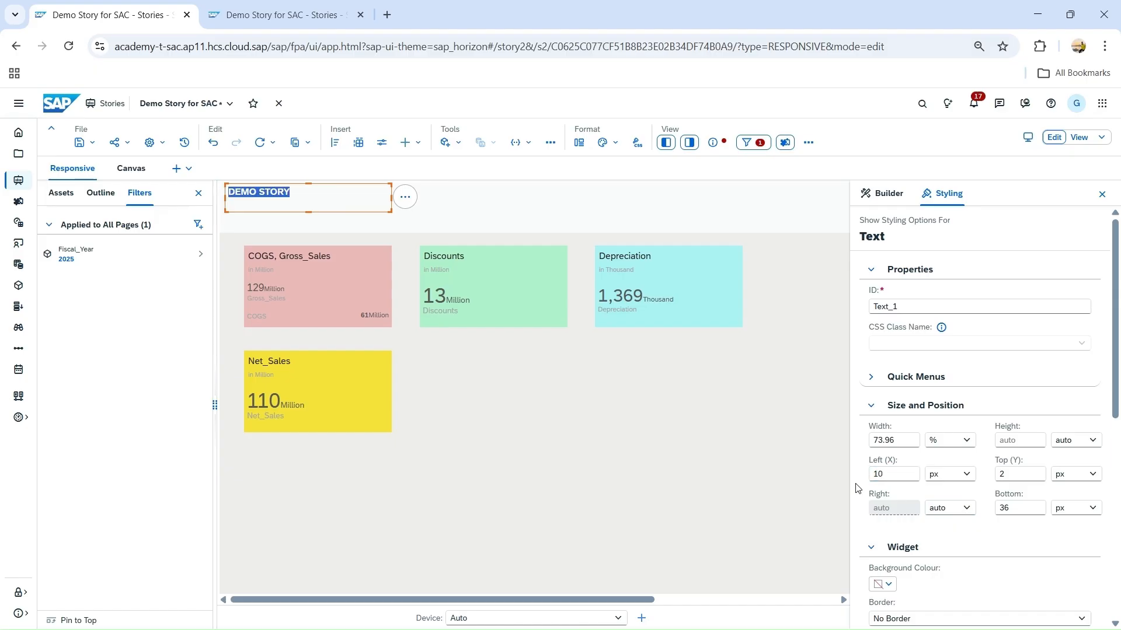
click(963, 474)
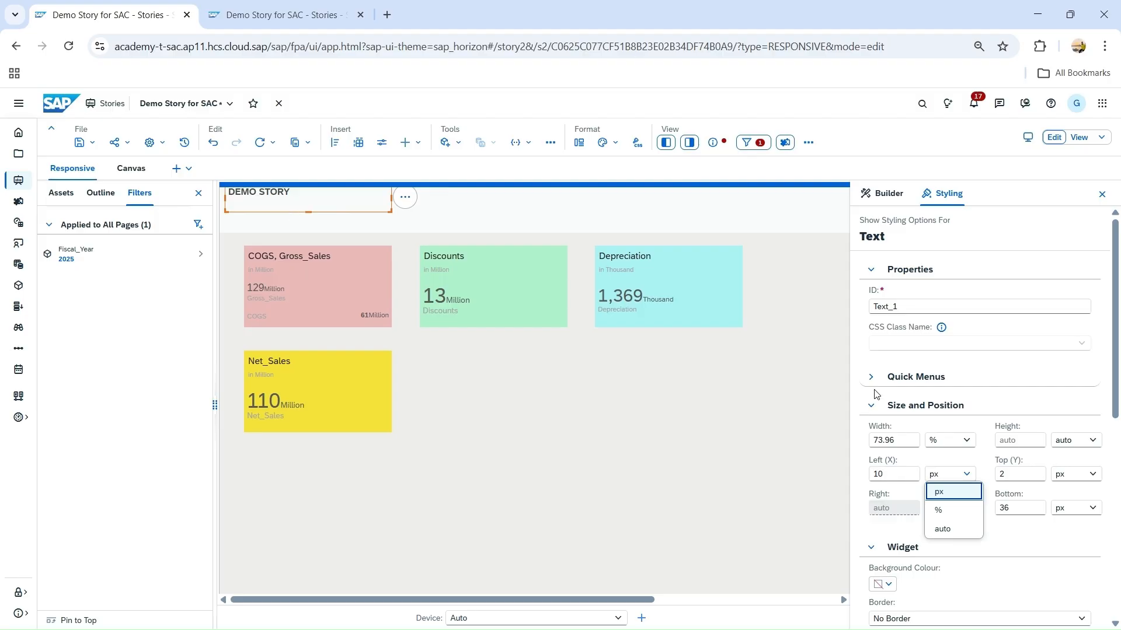
click(953, 494)
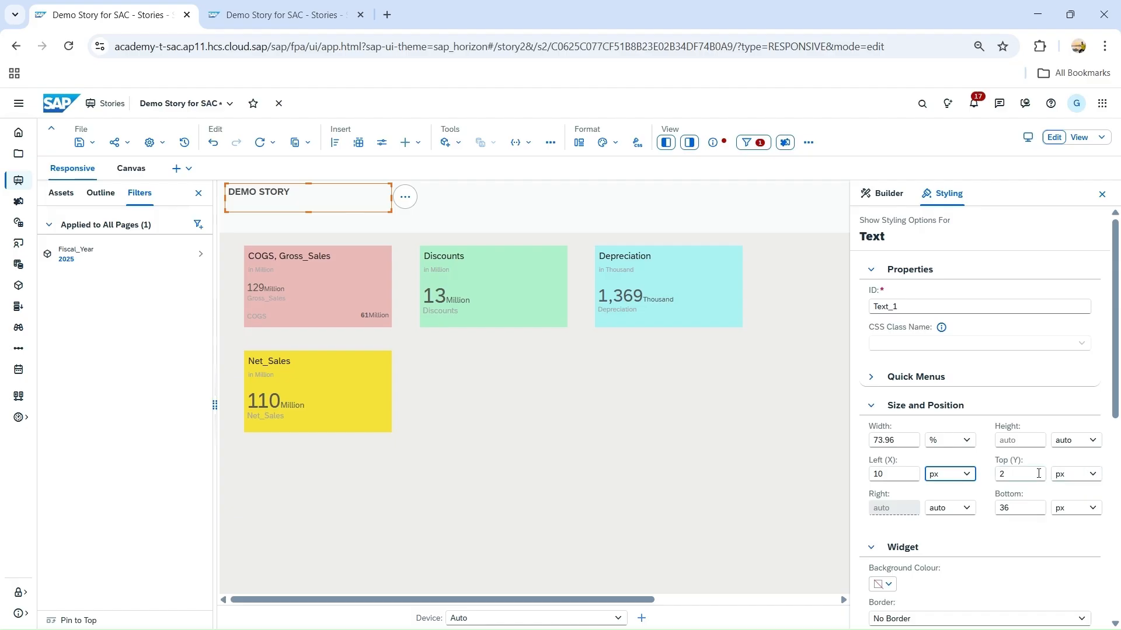
- Set the text widget's top offset to 5 px, switch its bottom offset unit to percent and save the story
double_click(1002, 478)
text(5)
click(1035, 486)
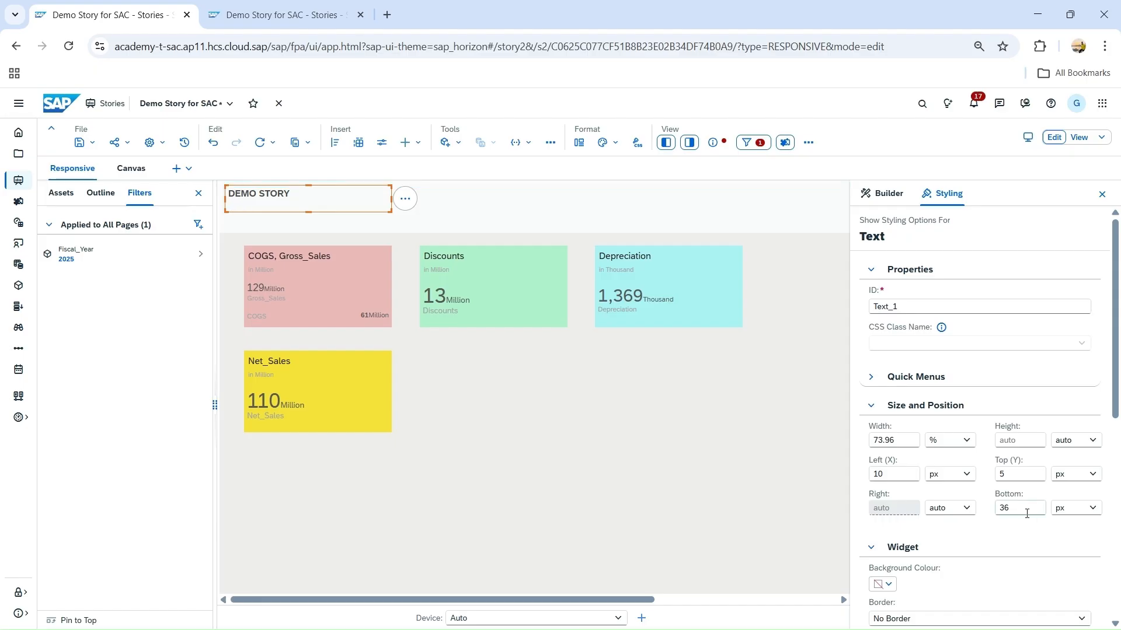
click(1090, 509)
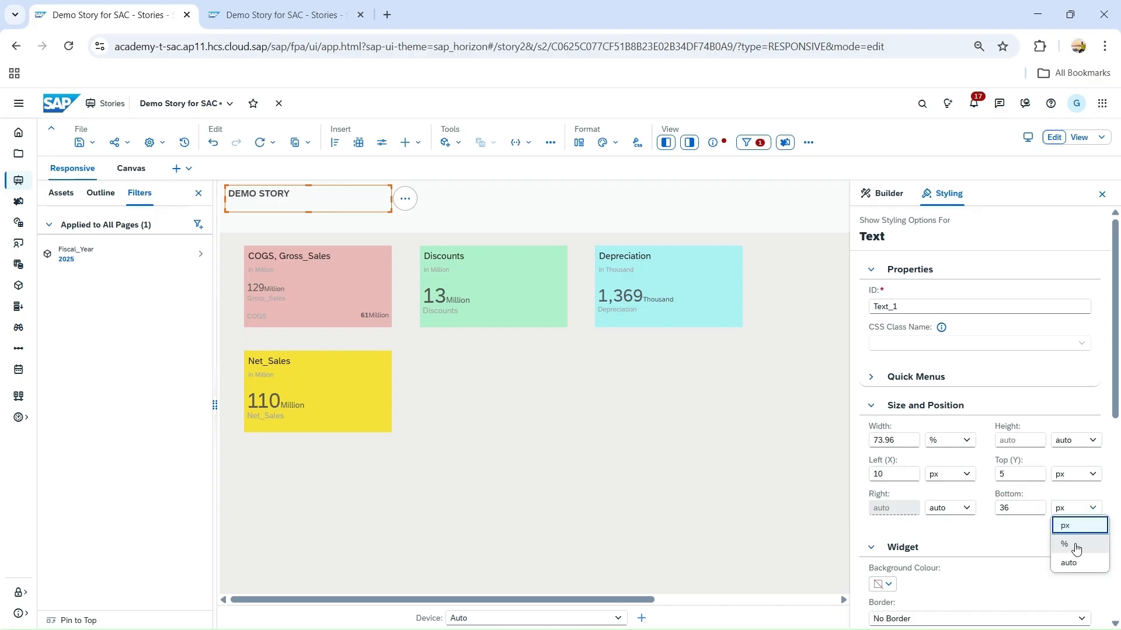
click(1076, 545)
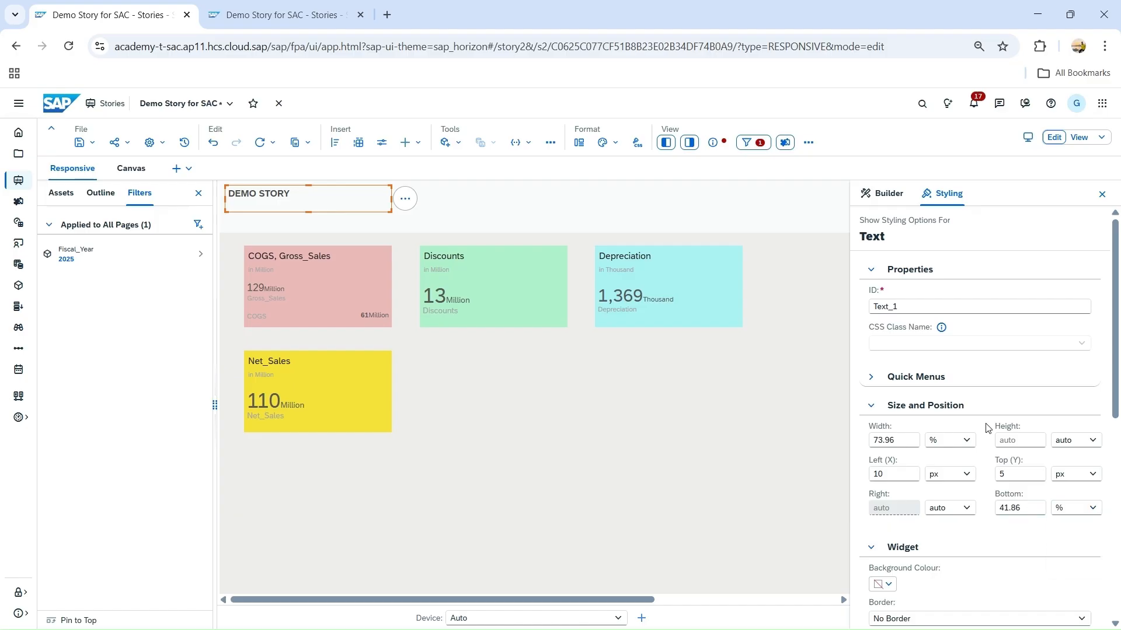
click(92, 143)
click(98, 160)
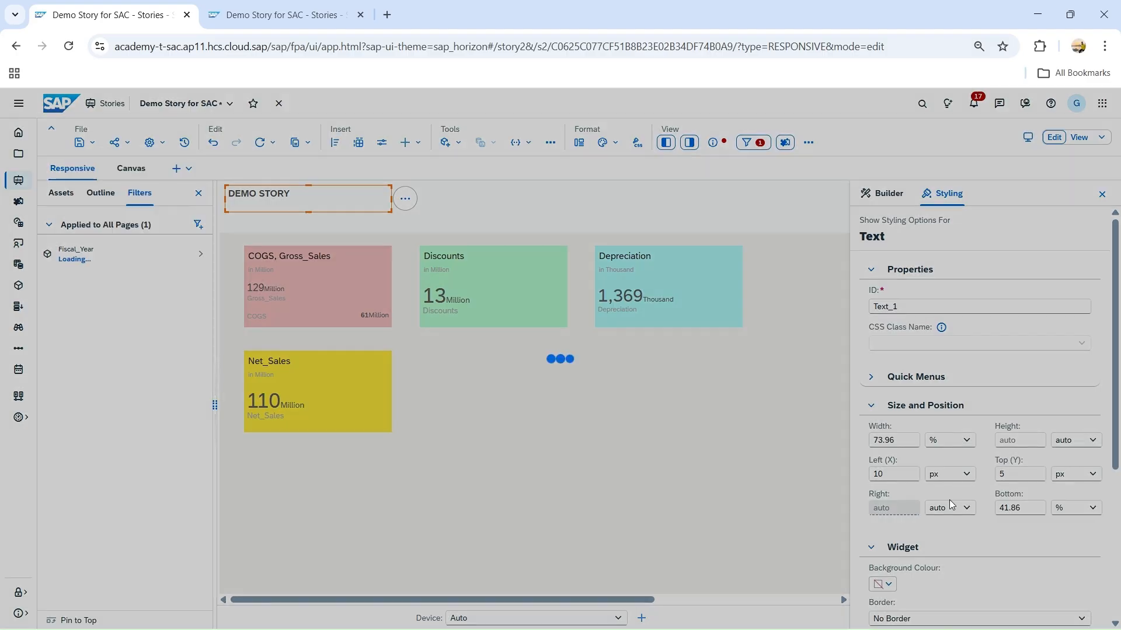
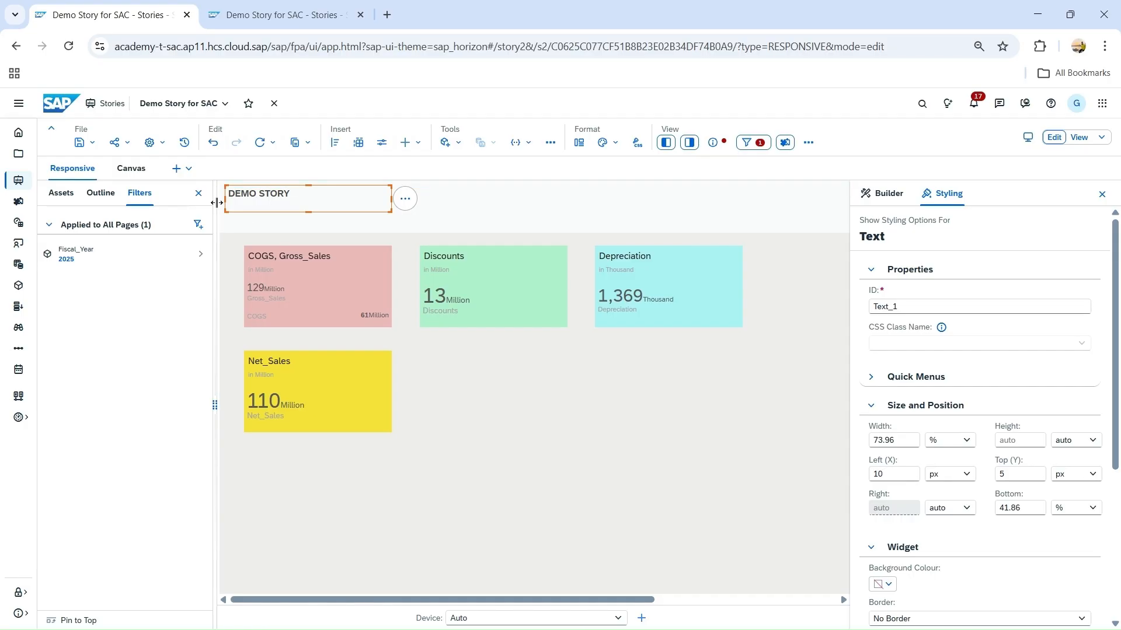
drag(217, 203, 285, 196)
mouse_move(291, 193)
mouse_down()
mouse_move(324, 216)
mouse_move(408, 219)
mouse_up()
drag(252, 206, 442, 205)
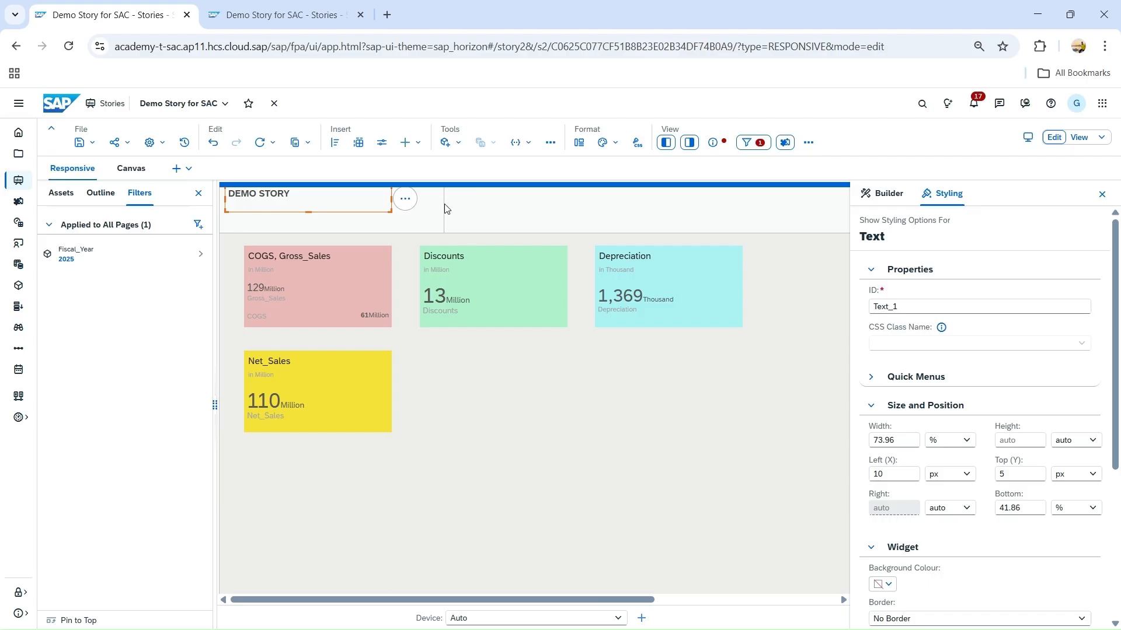
drag(447, 209, 426, 219)
- Save the story again and open its preview with the filters panel hidden
click(92, 143)
click(90, 158)
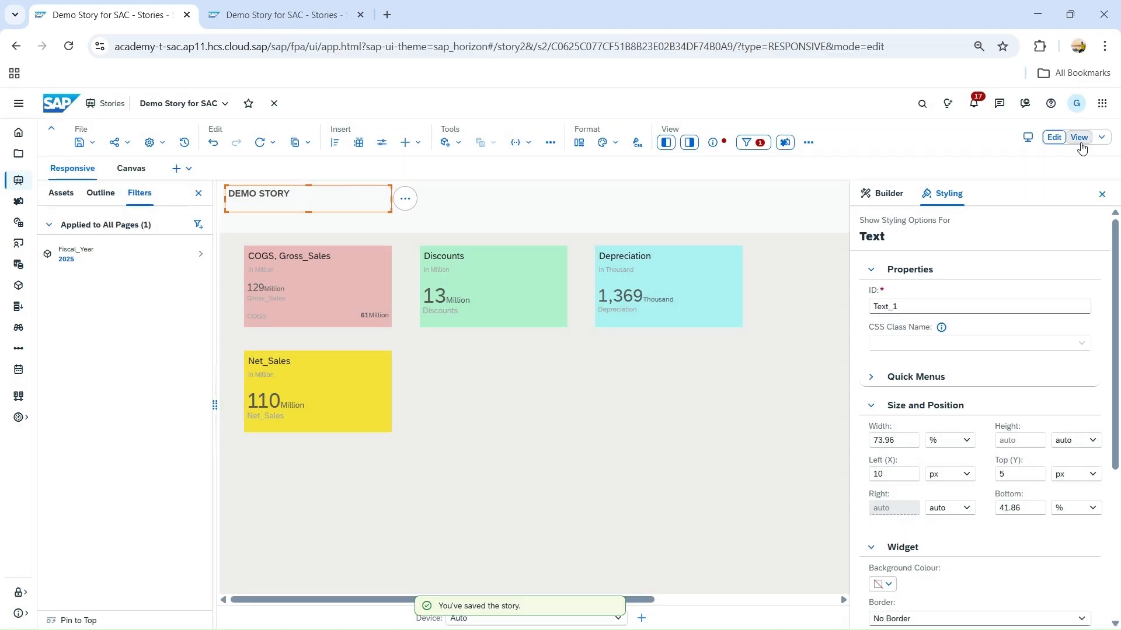
click(1079, 138)
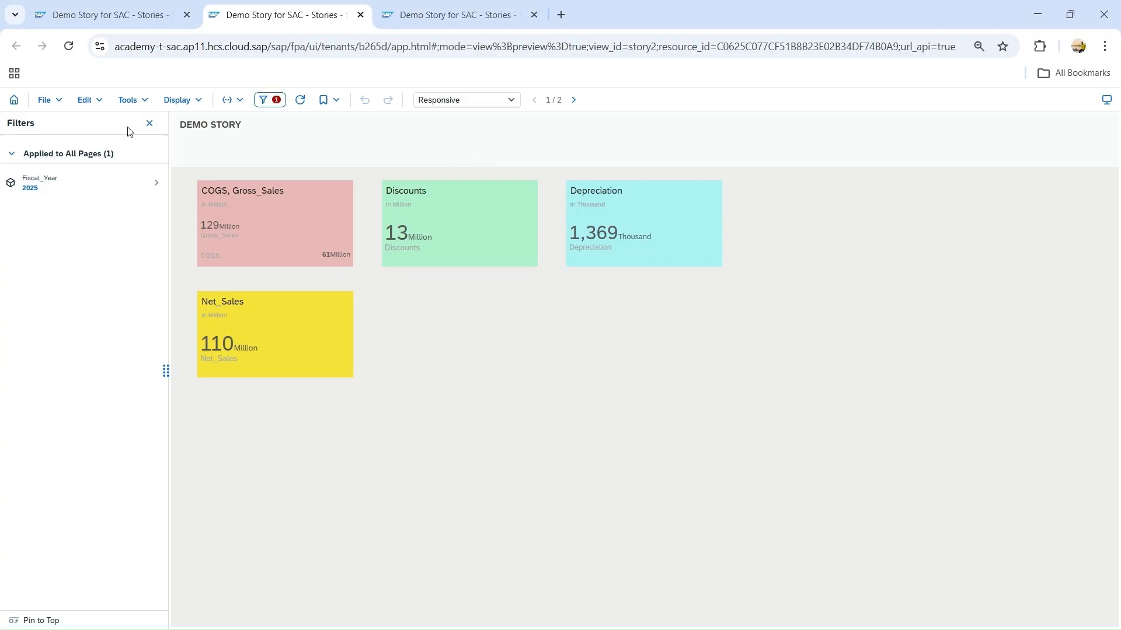
click(149, 124)
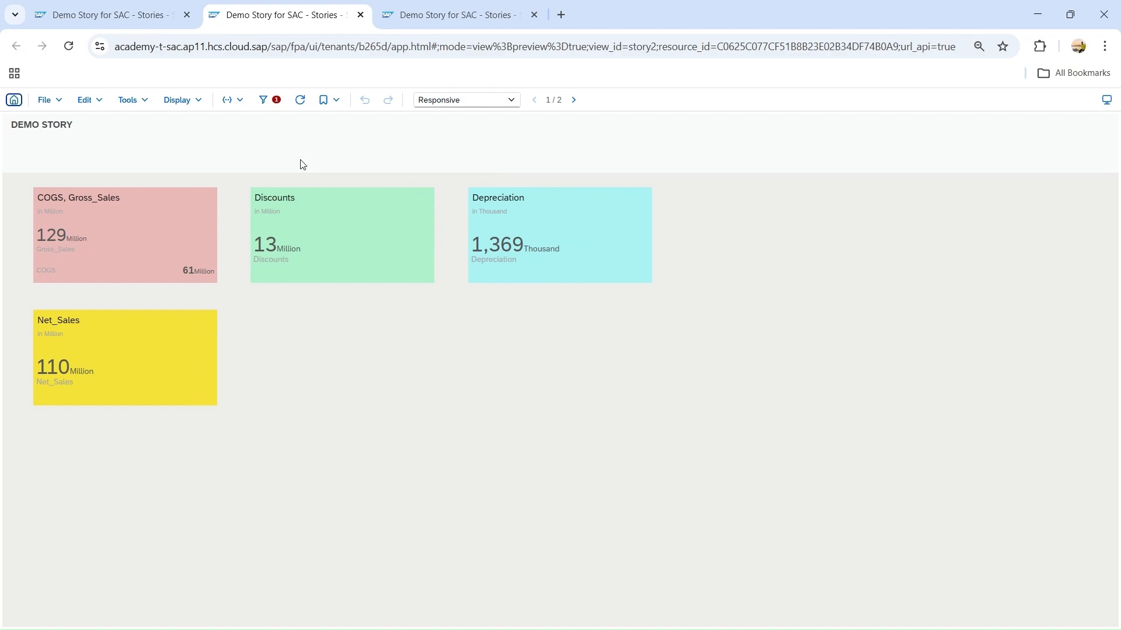
- Check how the DEMO STORY title and KPI charts adapt in the preview across browser zoom levels up to 250 %
key(ctrl+plus)
key(ctrl+plus)
key(ctrl+plus)
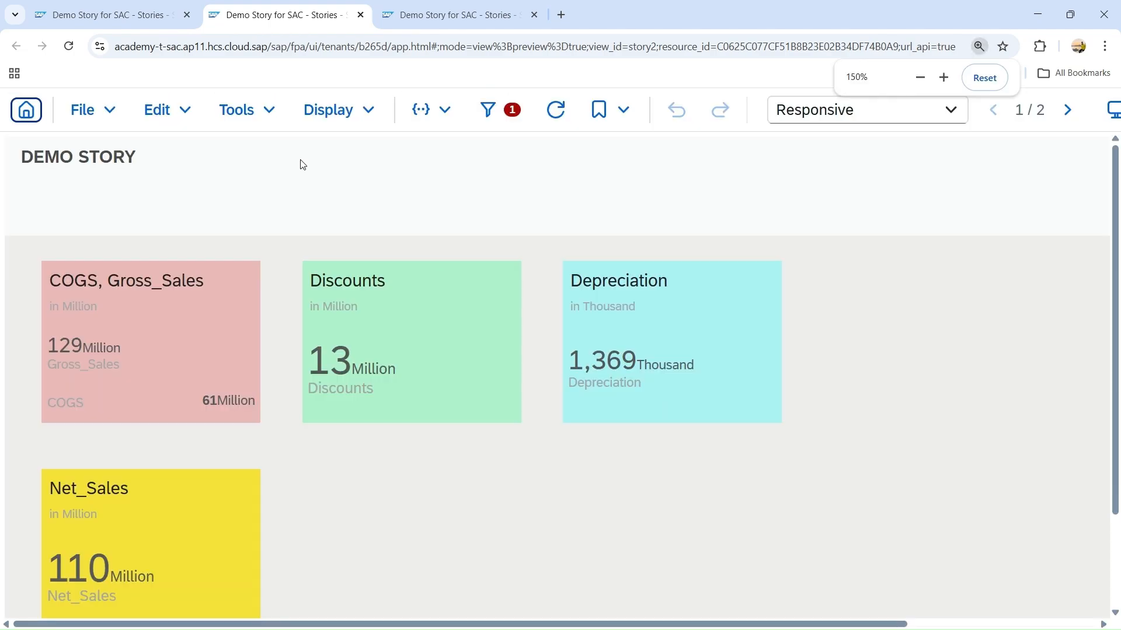
key(ctrl+plus)
key(ctrl+plus)
key(ctrl+plus)
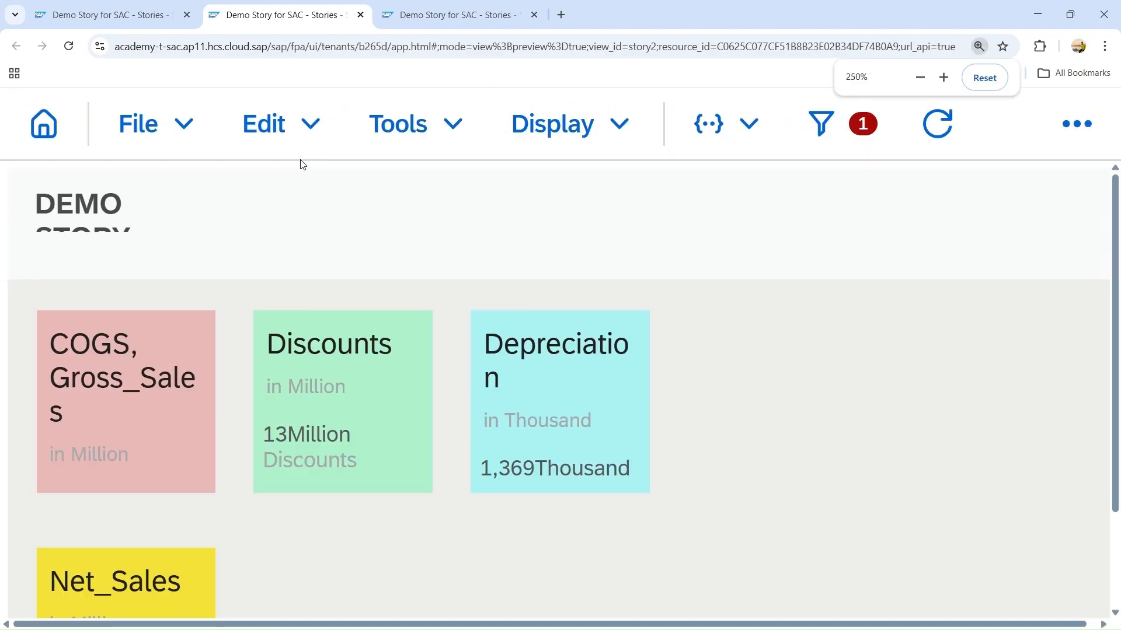
key(ctrl+minus)
key(ctrl+minus)
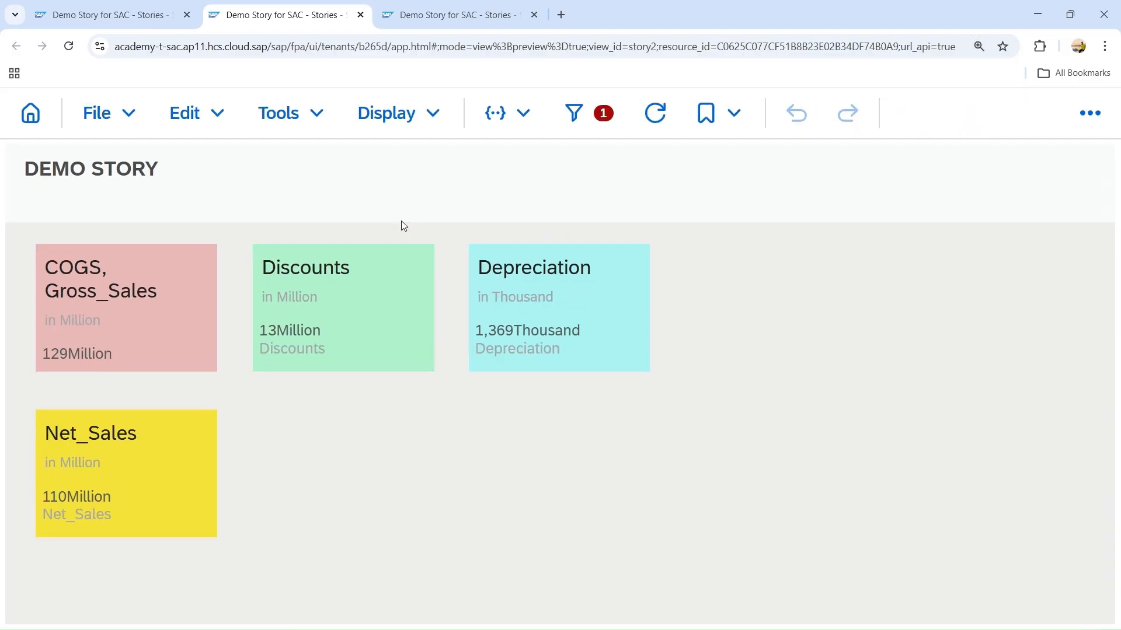
key(ctrl+plus)
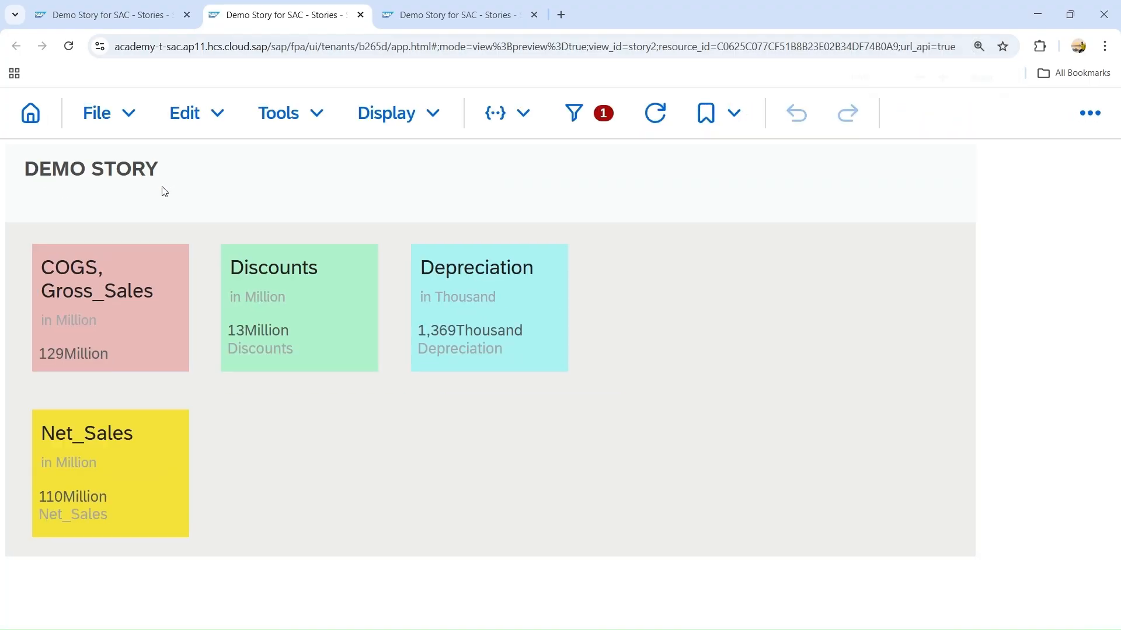
scroll(162, 187, down, 5)
scroll(163, 186, down, 4)
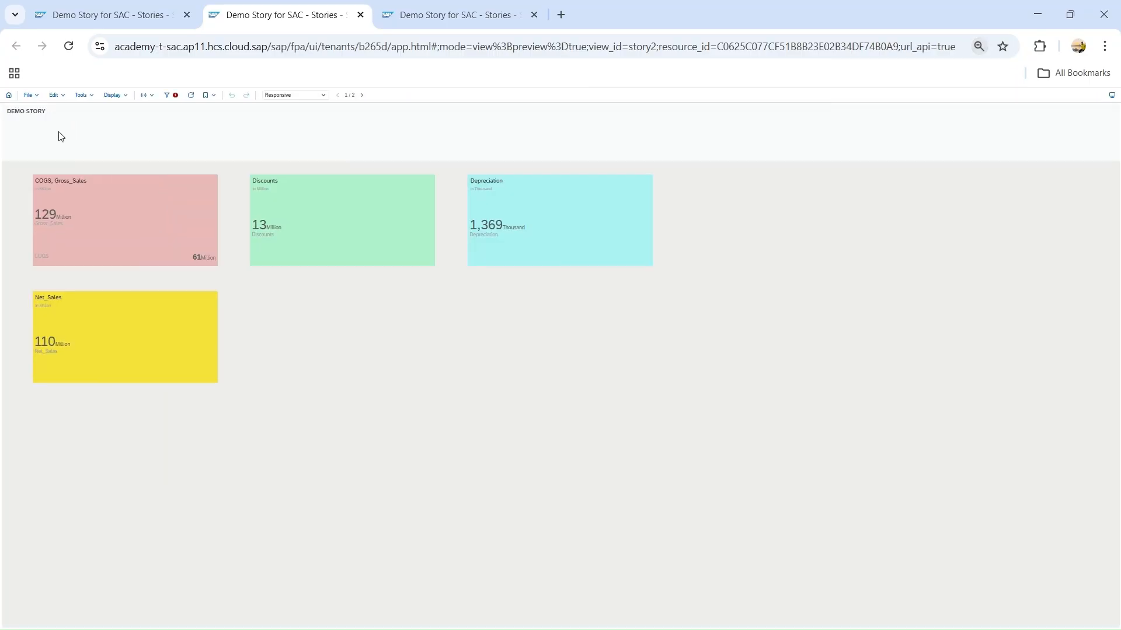
scroll(61, 137, up, 2)
scroll(61, 137, up, 3)
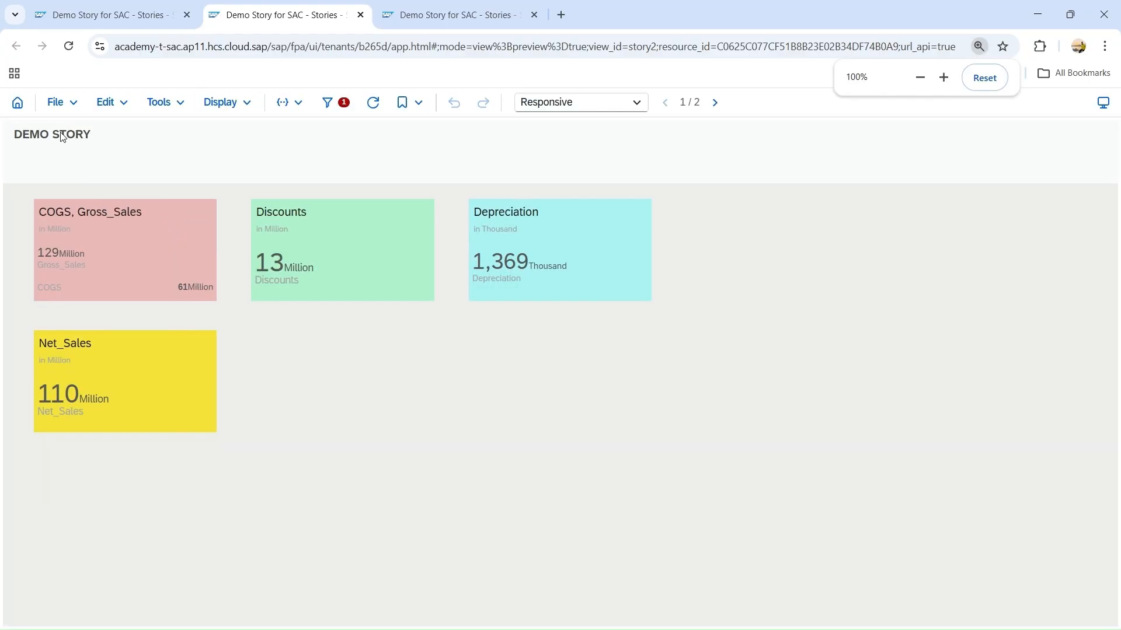
scroll(63, 137, up, 1)
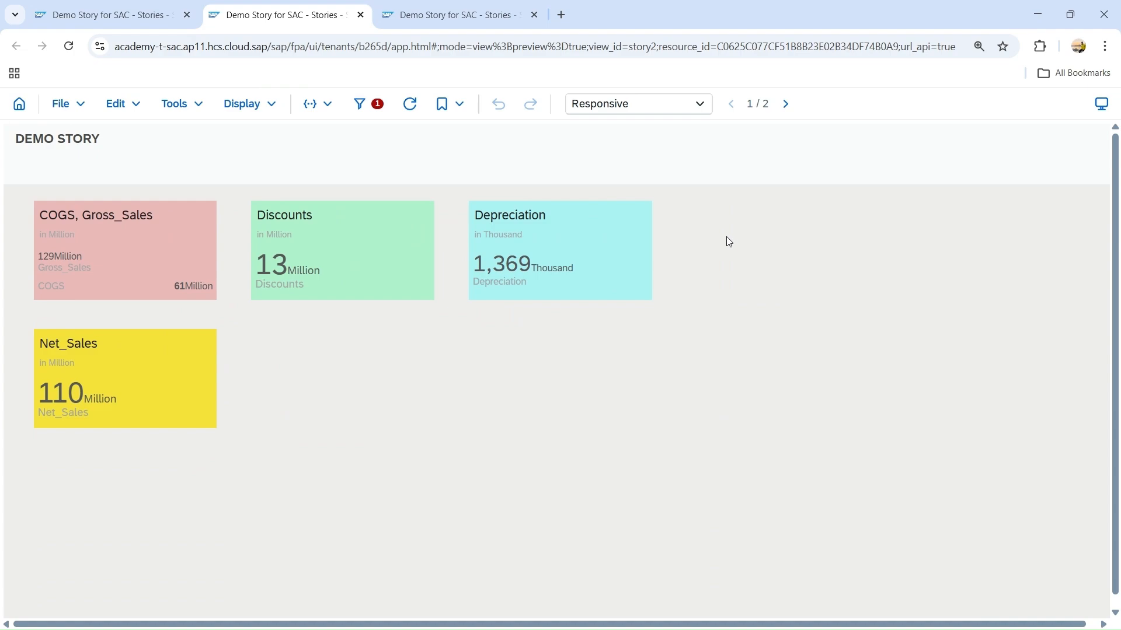
- Return to the story editor at a reduced browser zoom and enlarge Lane_2 to cover most of the Canvas page
click(98, 17)
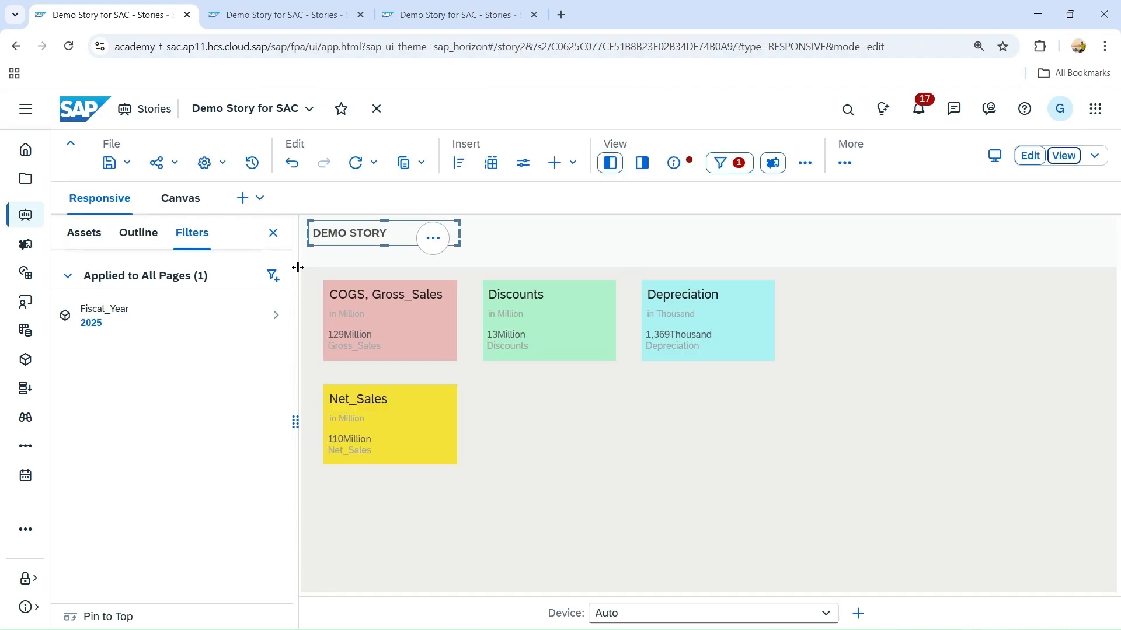
key(ctrl+minus)
key(ctrl+minus)
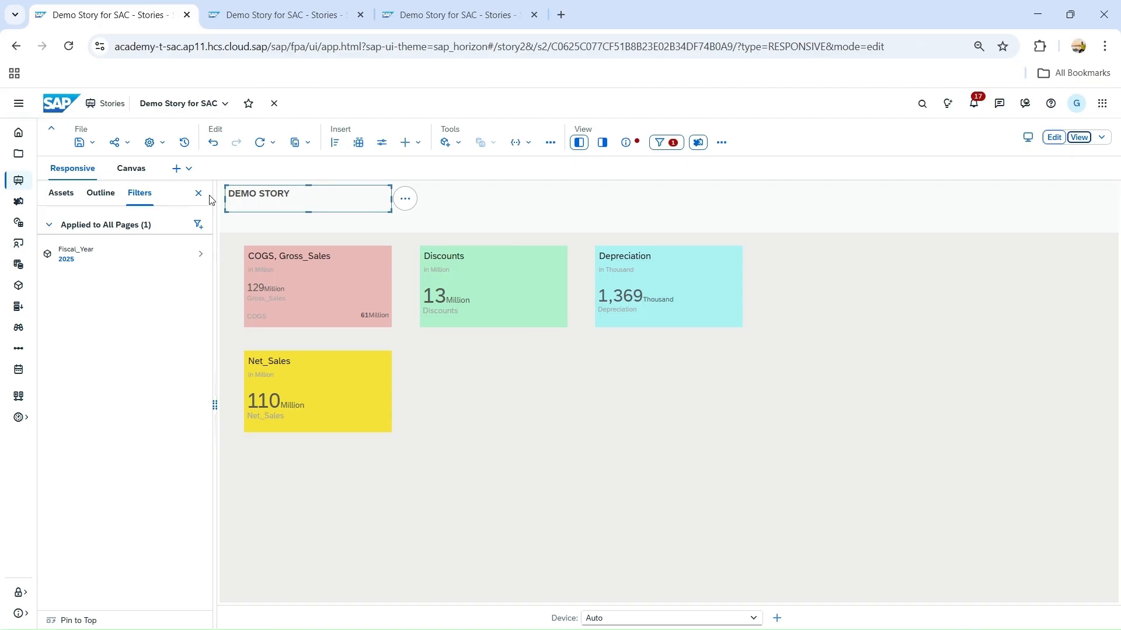
click(124, 170)
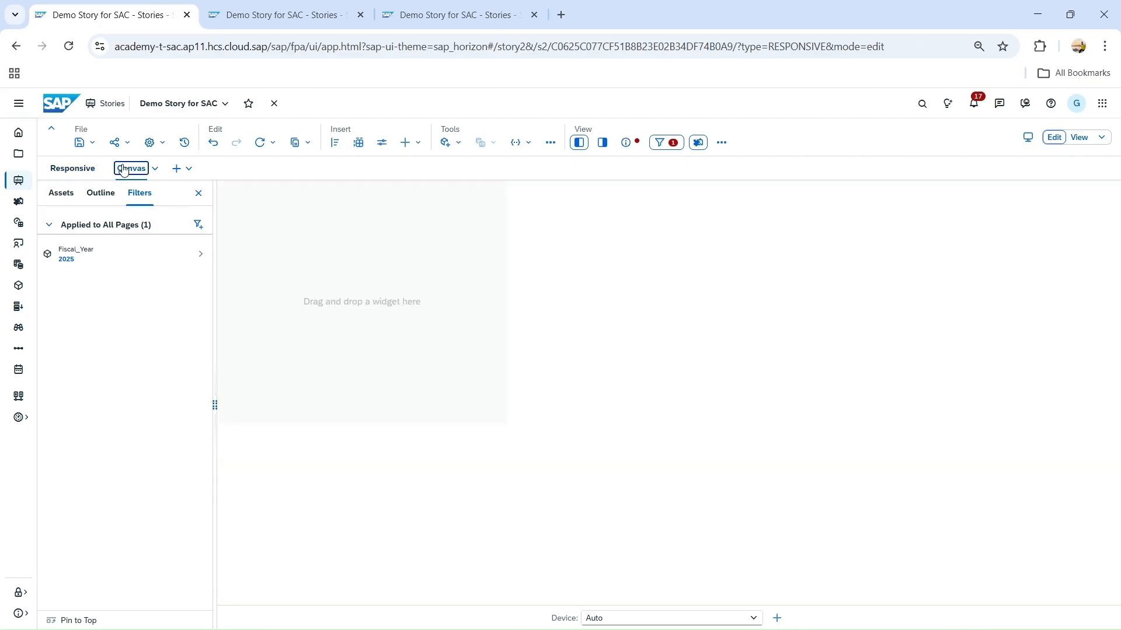
click(475, 402)
click(102, 193)
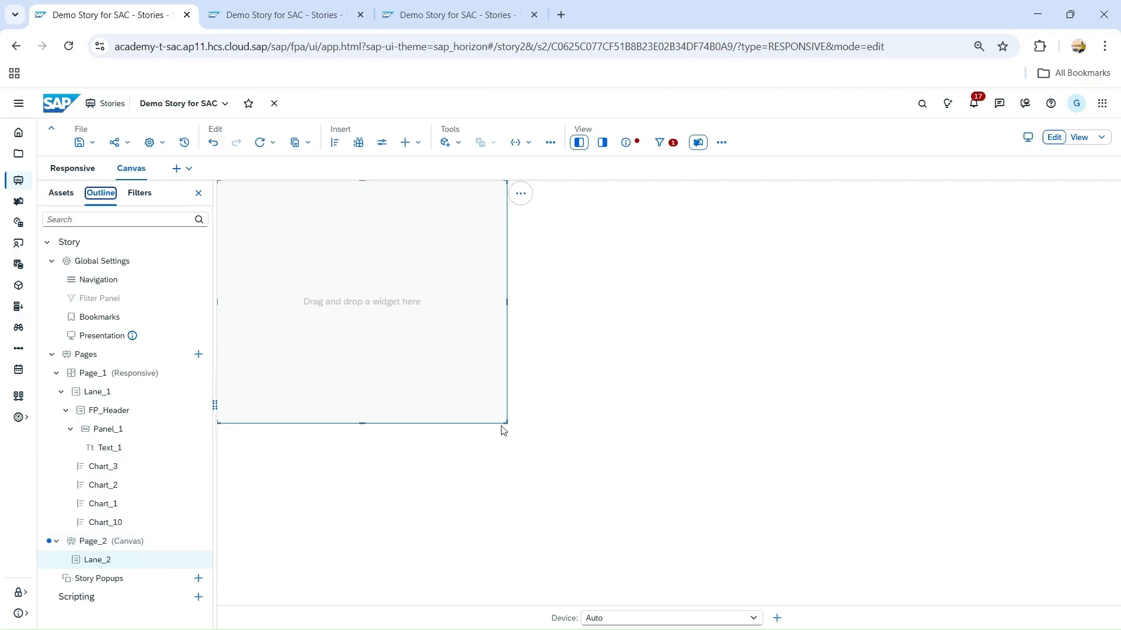
drag(506, 422, 1081, 580)
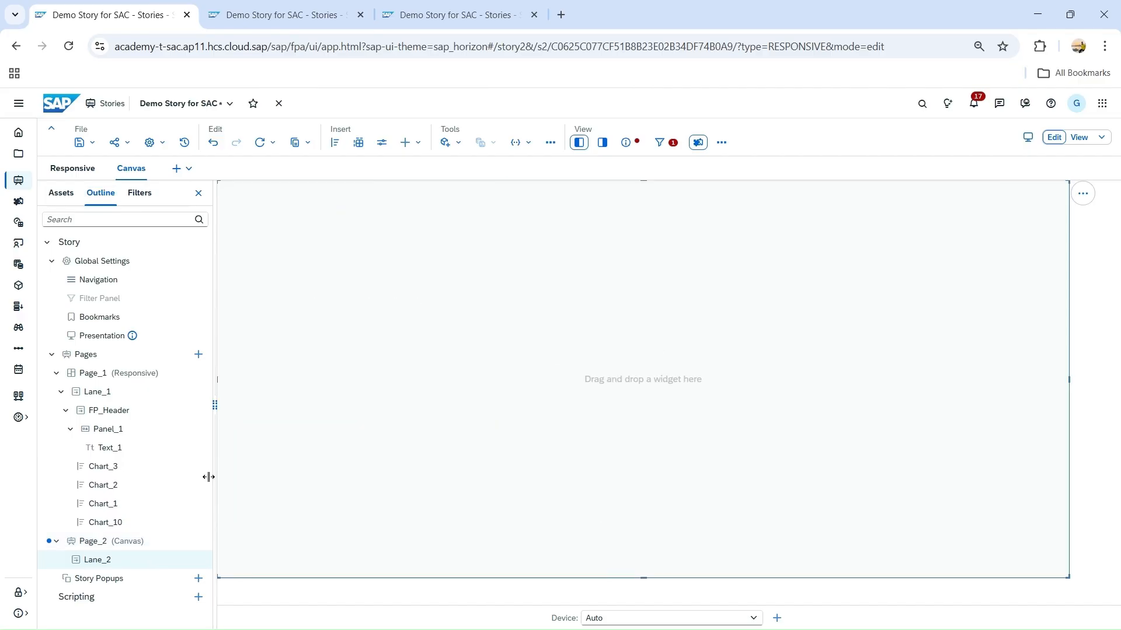
- Compare Lane_1 of the Responsive page with the Canvas page and show the Canvas page's styling options
click(98, 394)
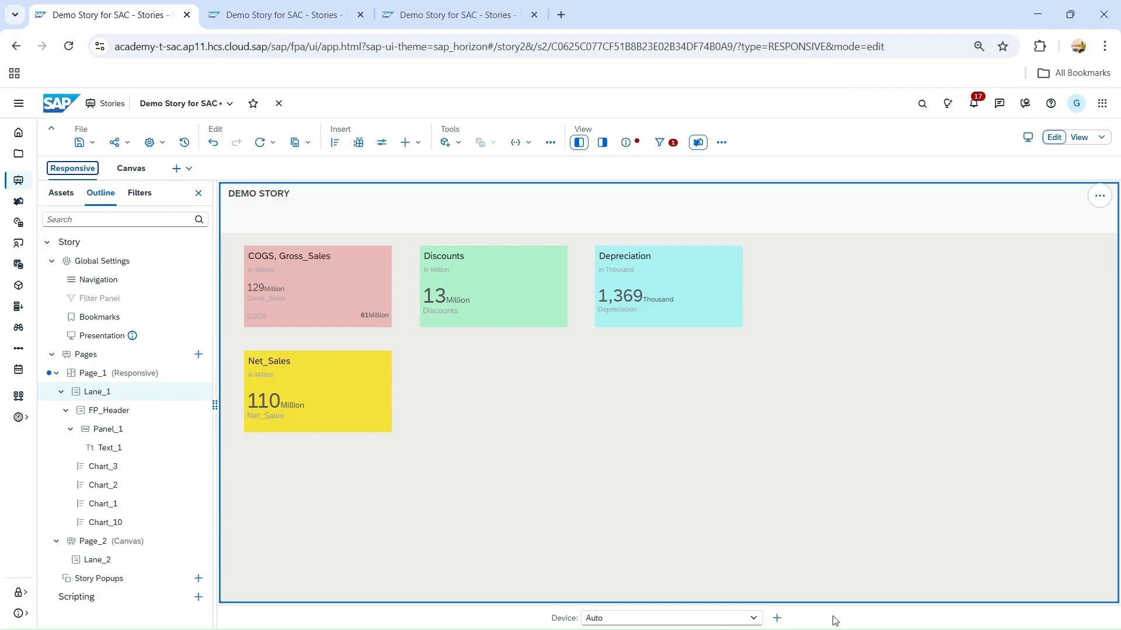
click(108, 542)
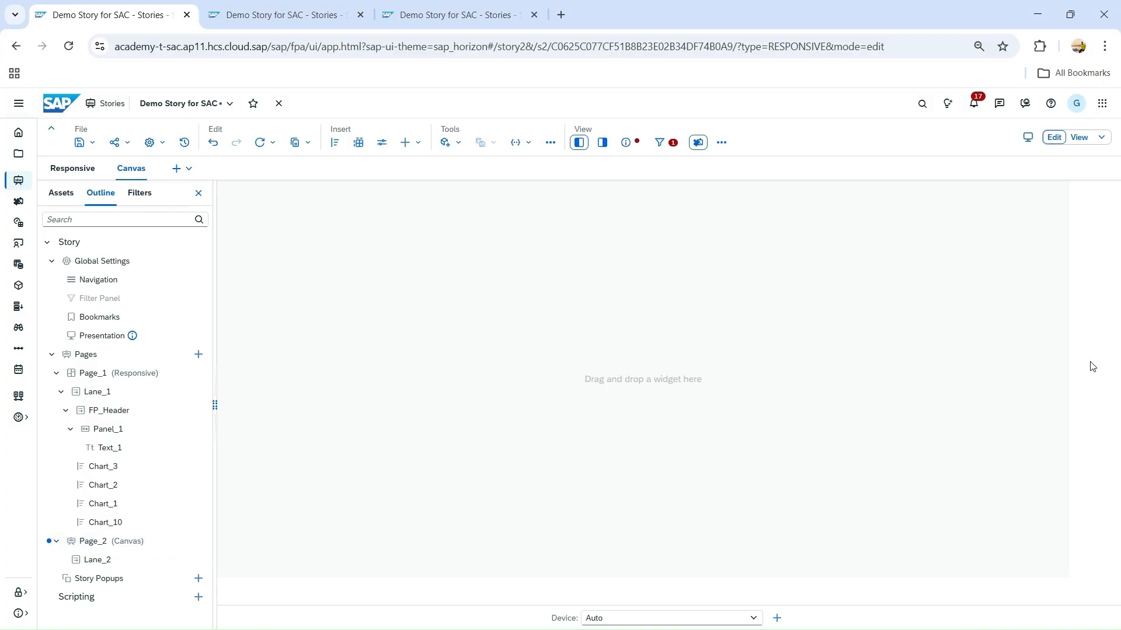
click(602, 144)
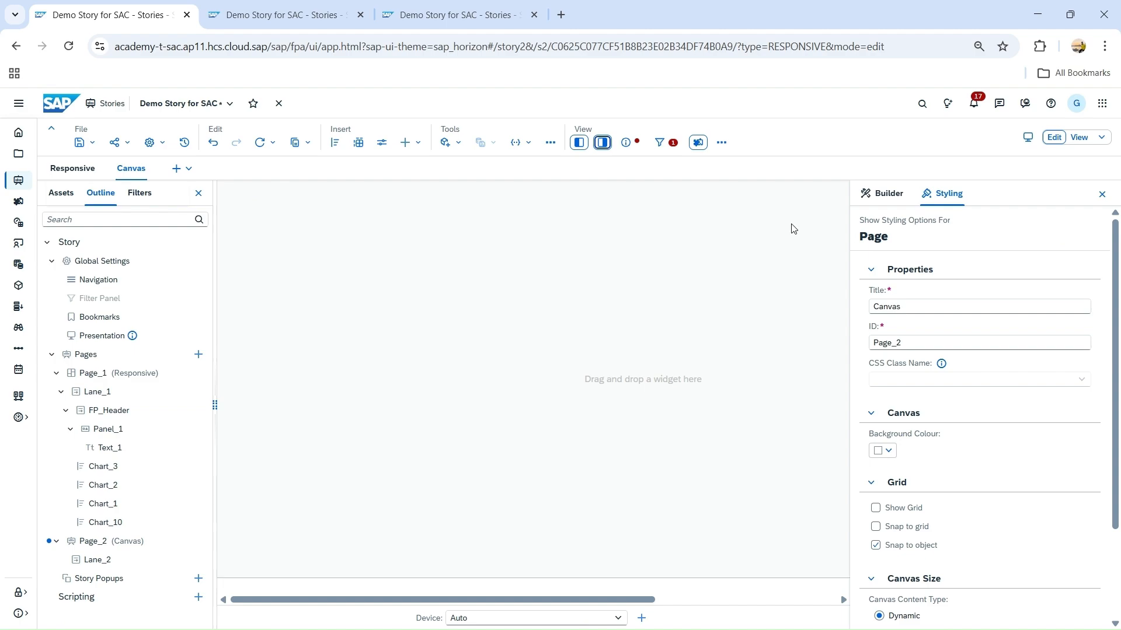
- Turn on the grid display in the styling options of the Responsive page, Page_1
click(114, 374)
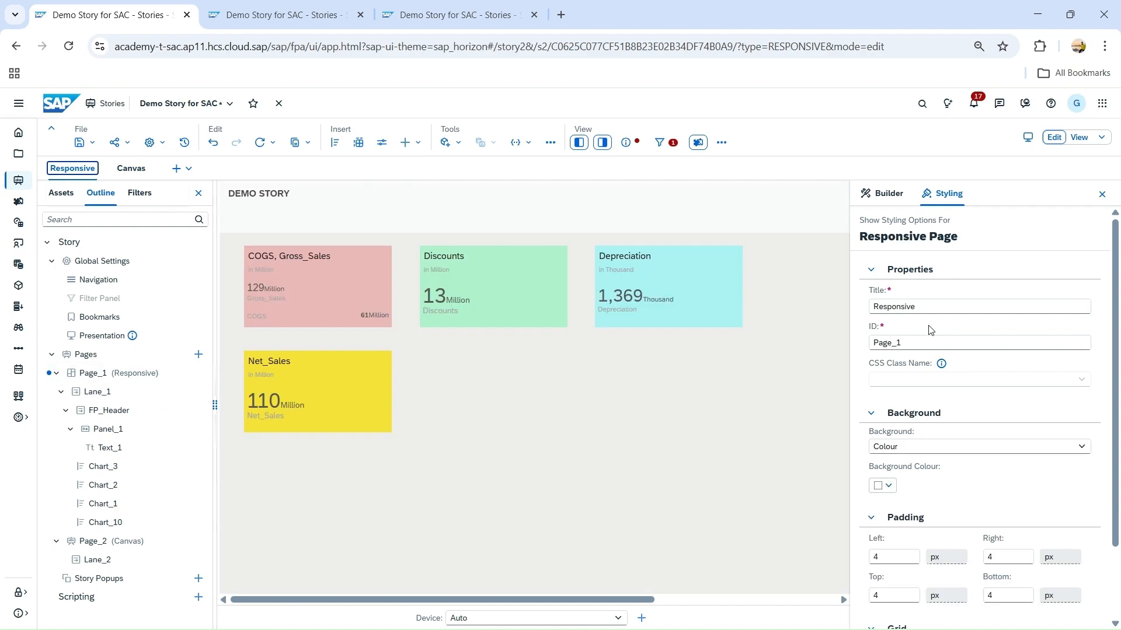
scroll(998, 365, down, 2)
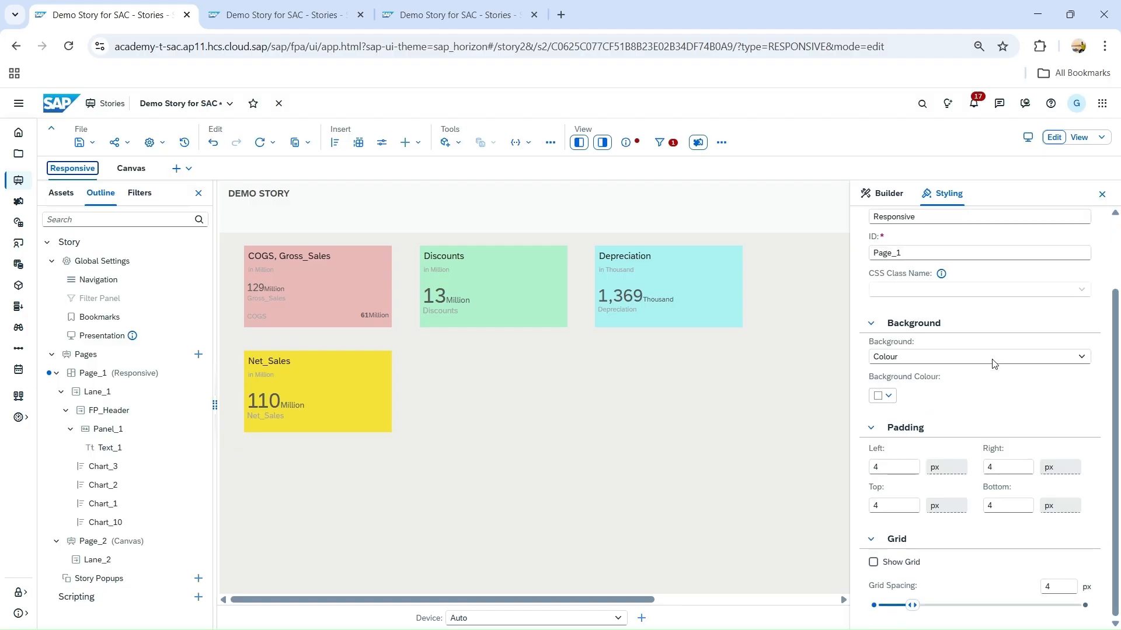
scroll(994, 364, up, 2)
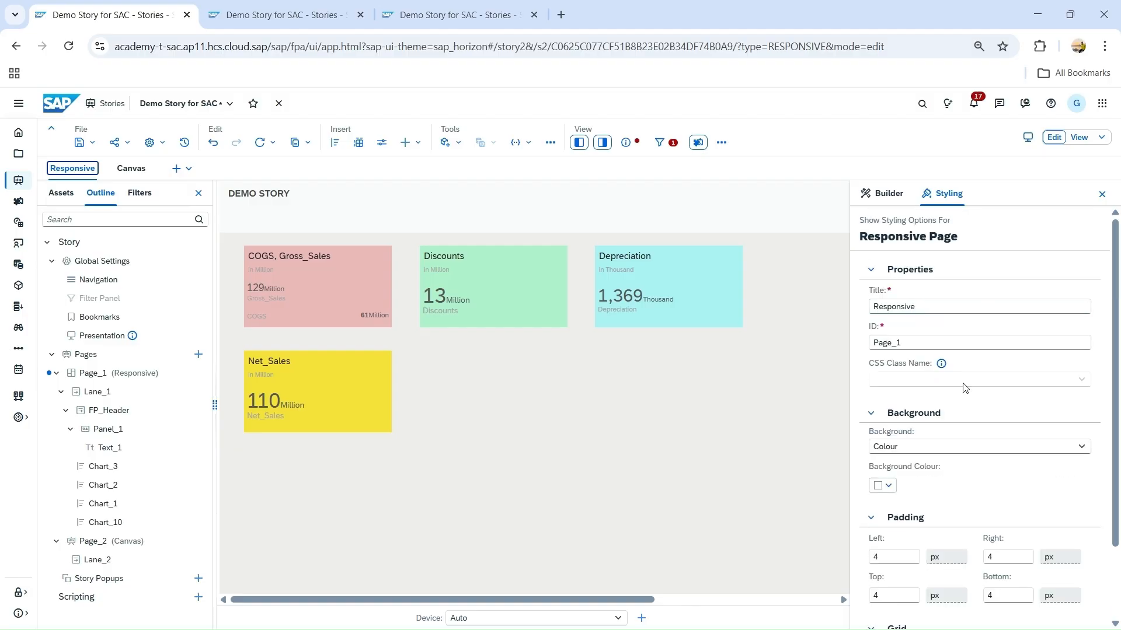
scroll(965, 387, down, 2)
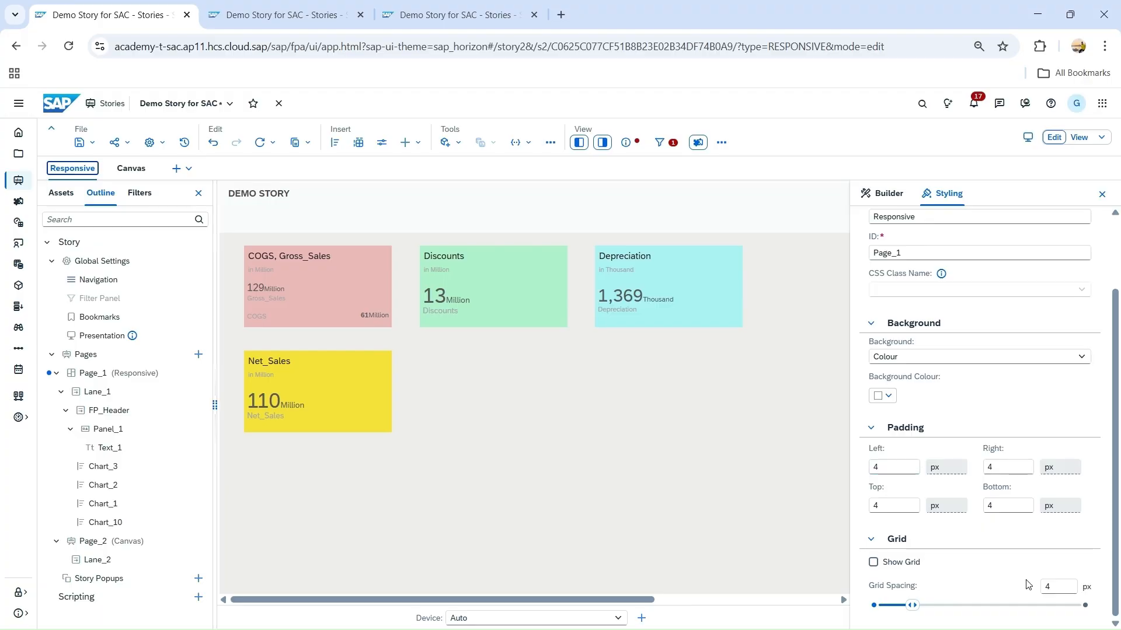
click(868, 562)
click(873, 563)
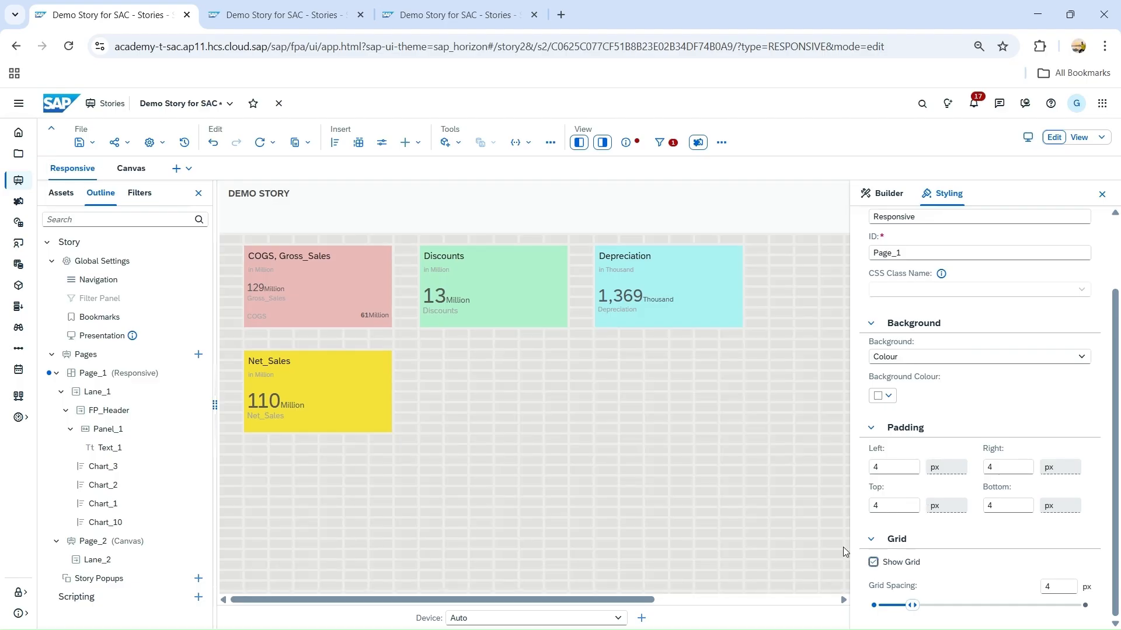
click(872, 562)
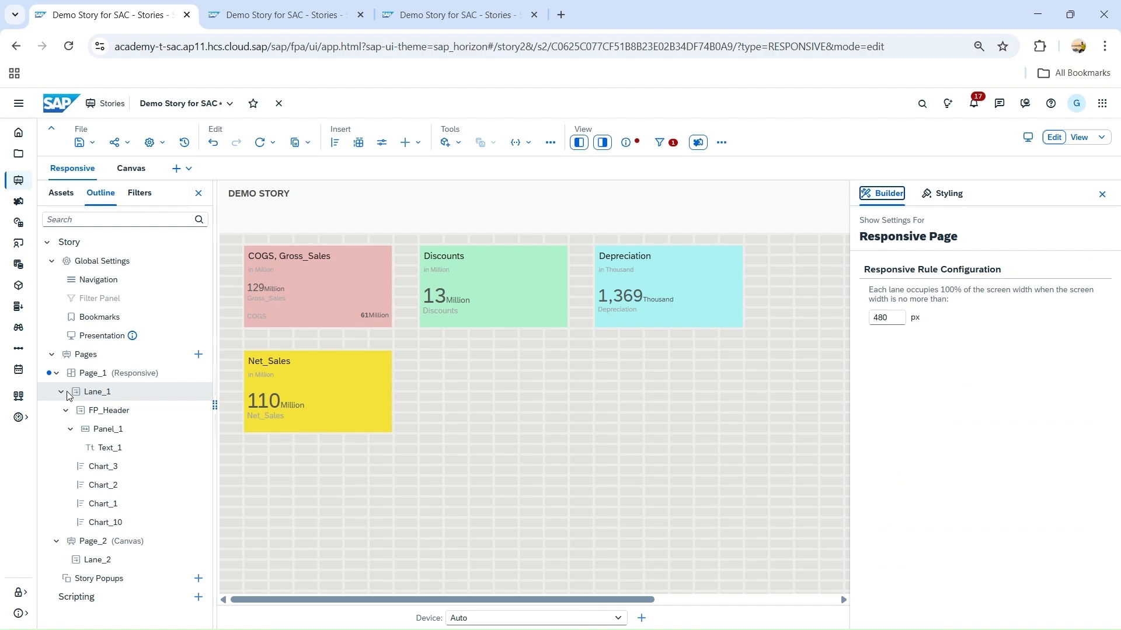
- Turn on the grid display in the styling options of the Canvas page, Page_2, leaving Snap to grid off
click(100, 545)
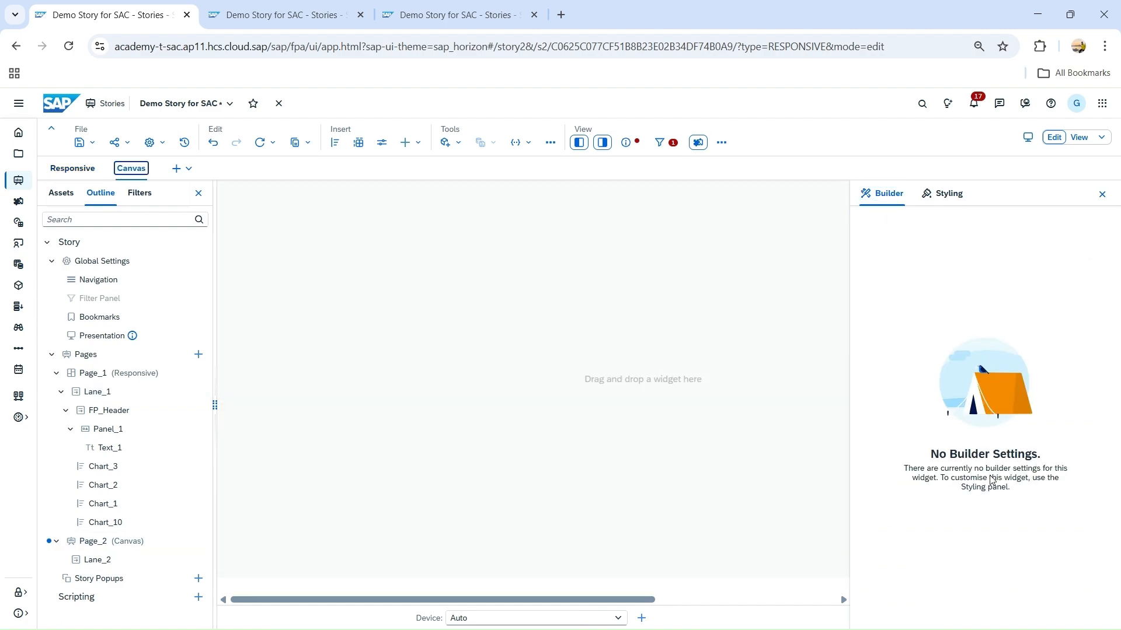
click(947, 195)
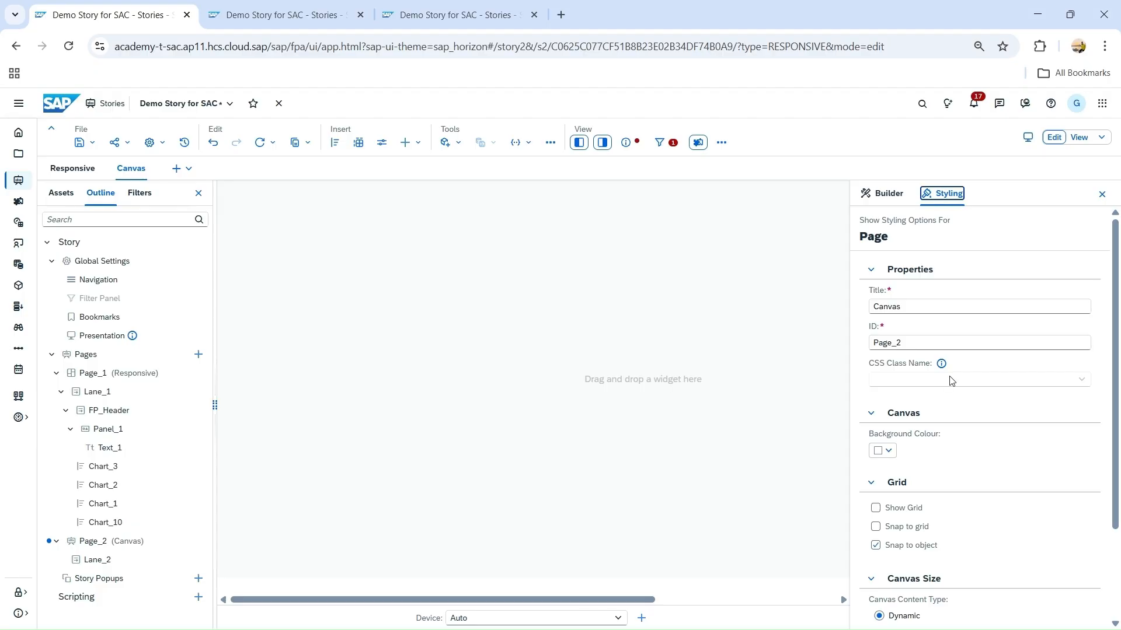
scroll(952, 373, down, 1)
scroll(956, 366, down, 1)
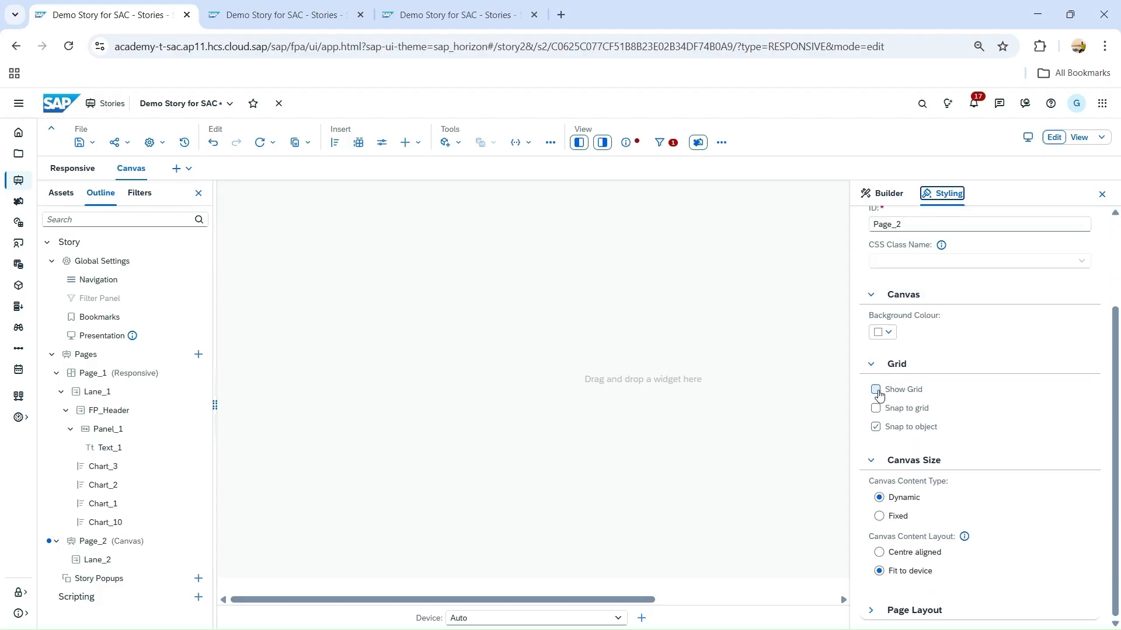
click(876, 390)
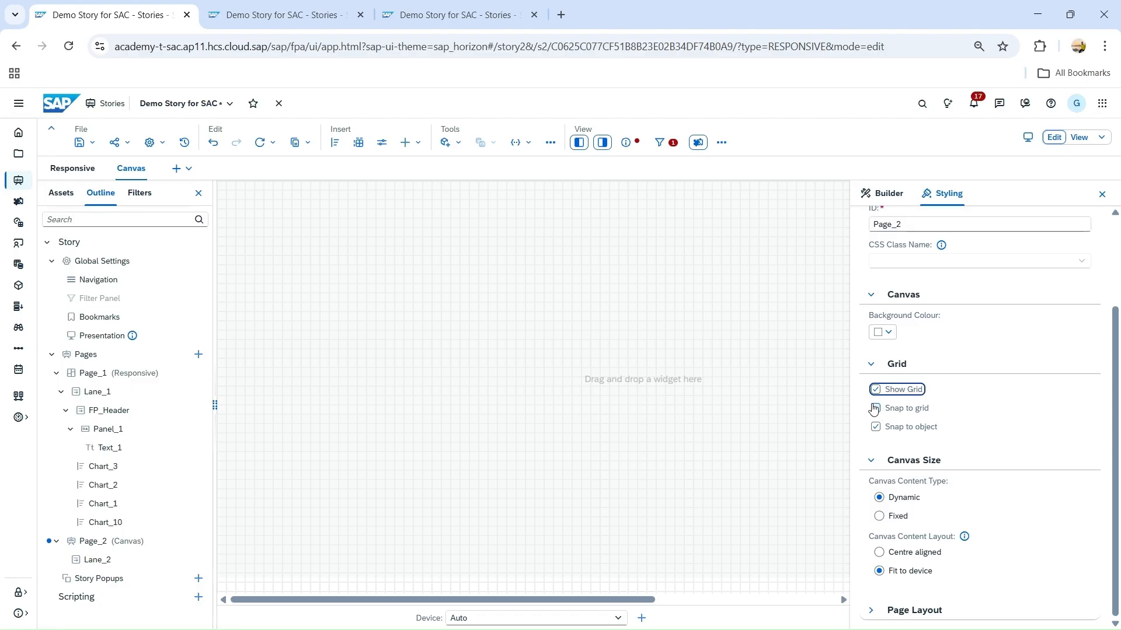
click(874, 408)
click(887, 414)
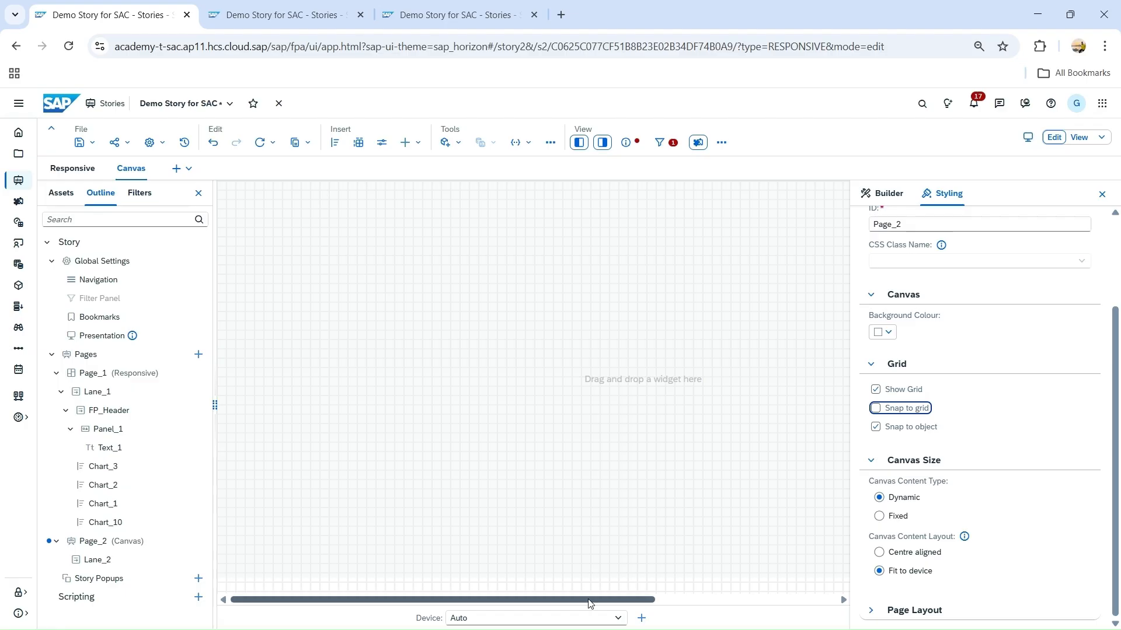
- Delete the Lane_2 flow layout panel from the Canvas page
click(587, 572)
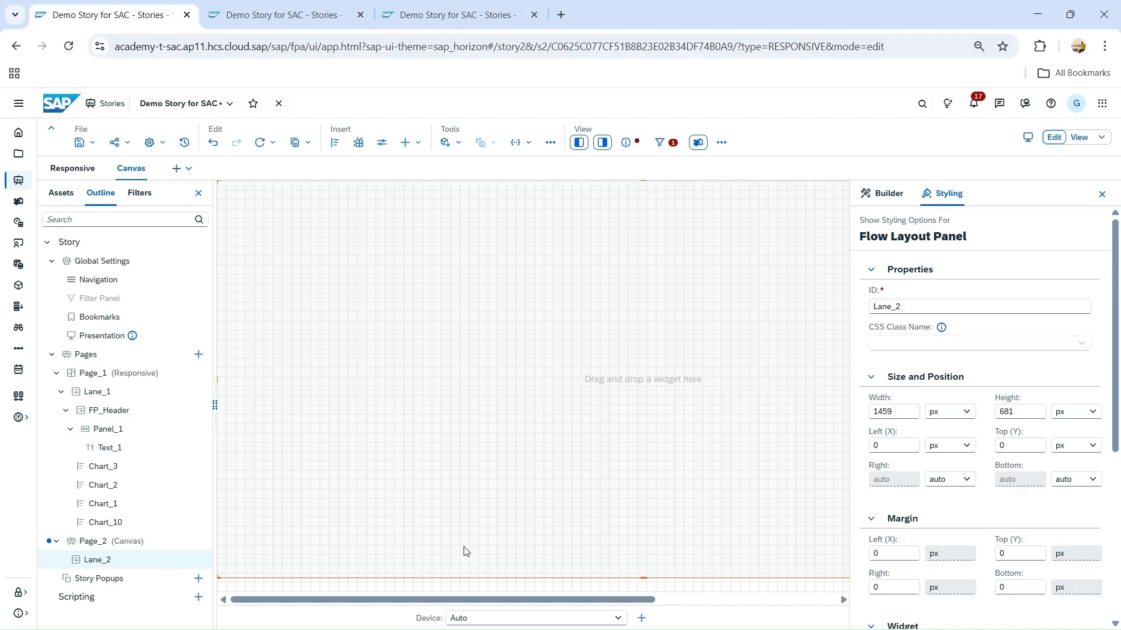
key(Delete)
click(492, 334)
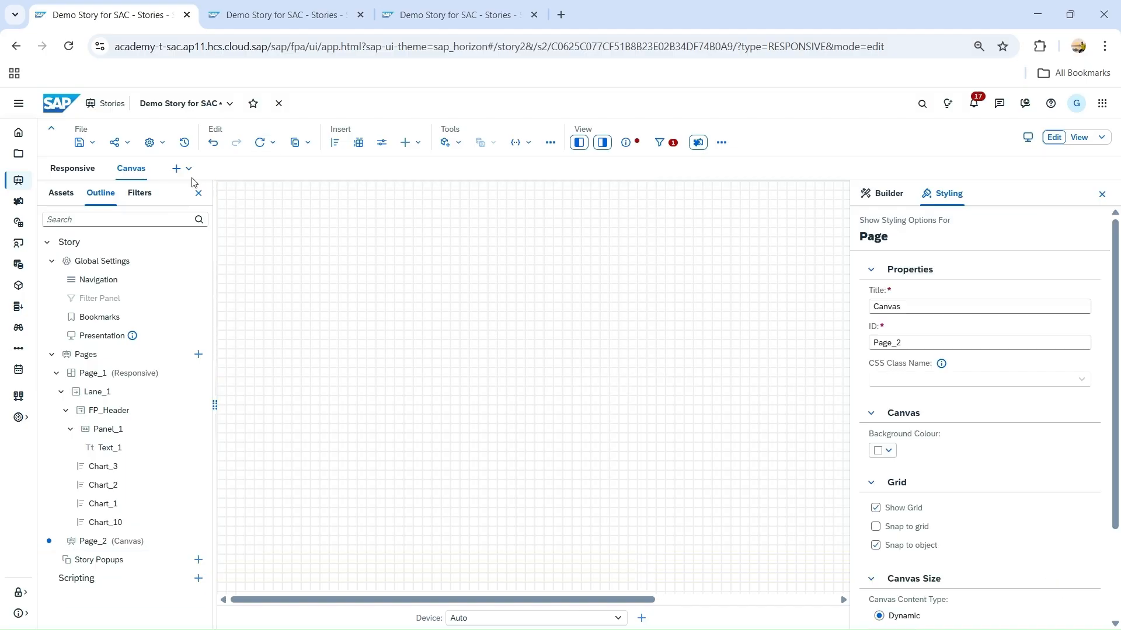
- Insert two enlarged Bar/Column charts about 552 px high on the Canvas page, with the second directly below the first
click(337, 146)
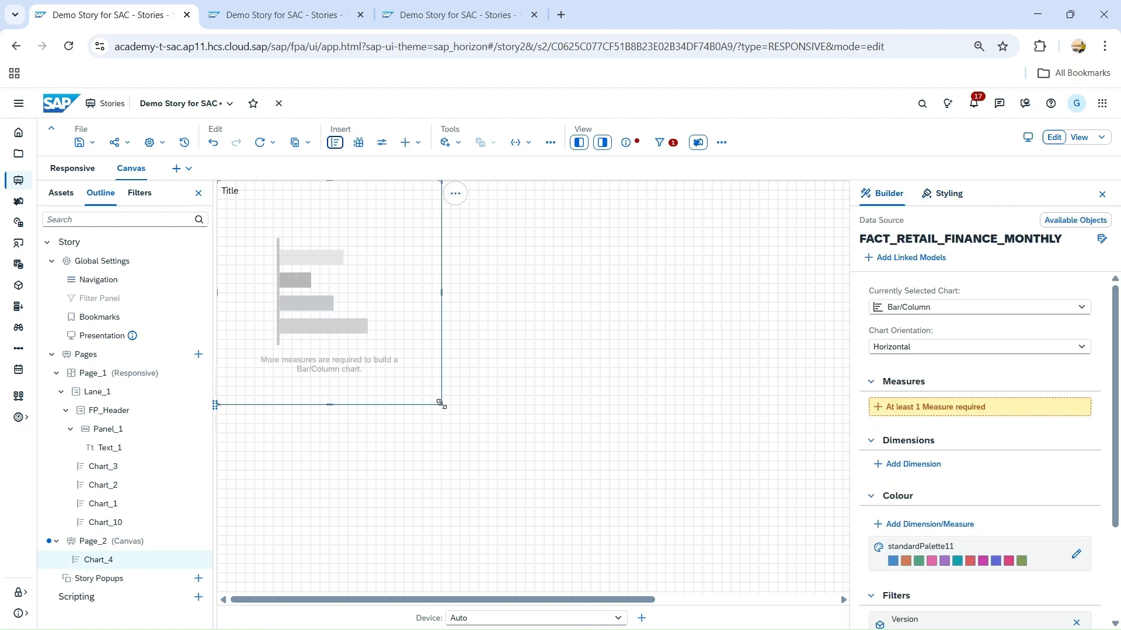
drag(440, 403, 598, 501)
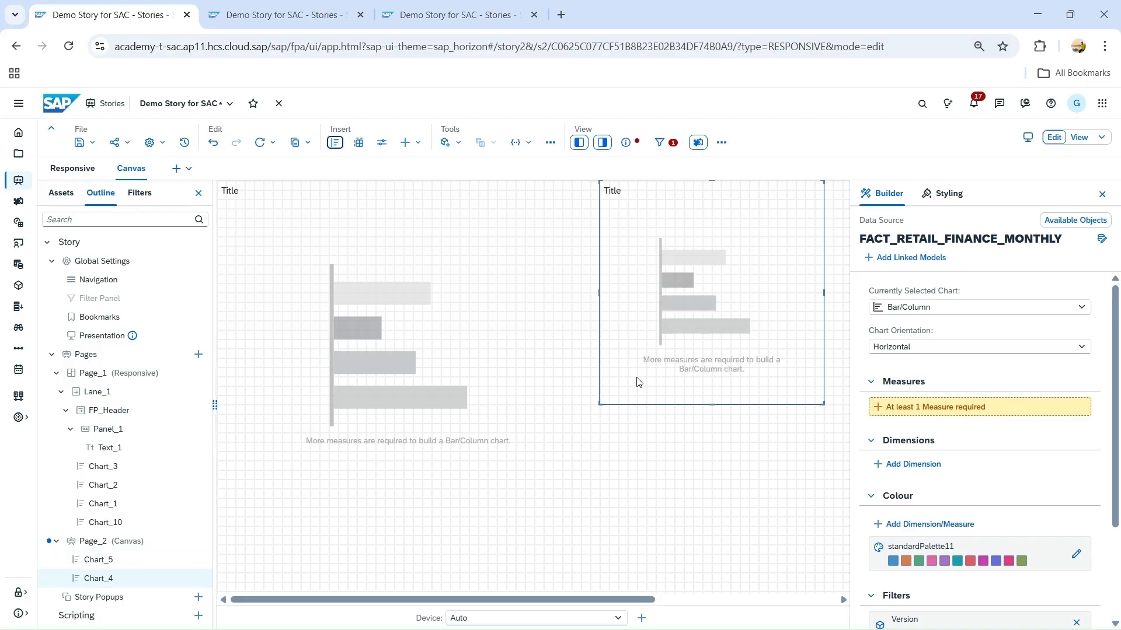
drag(713, 403, 726, 501)
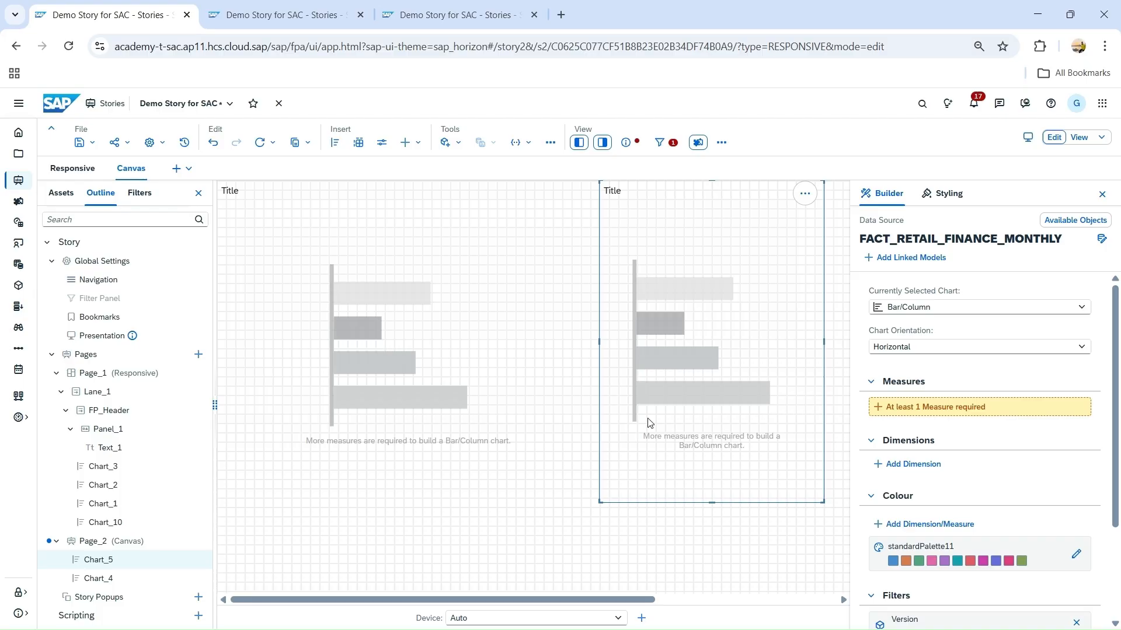
drag(638, 512, 257, 523)
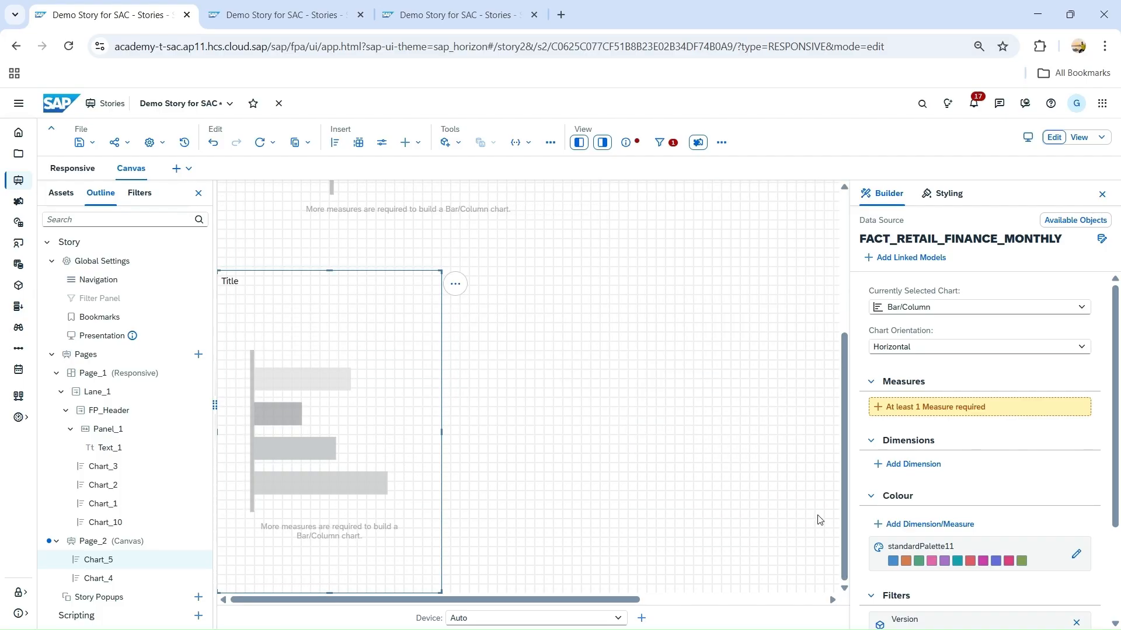
scroll(837, 451, up, 3)
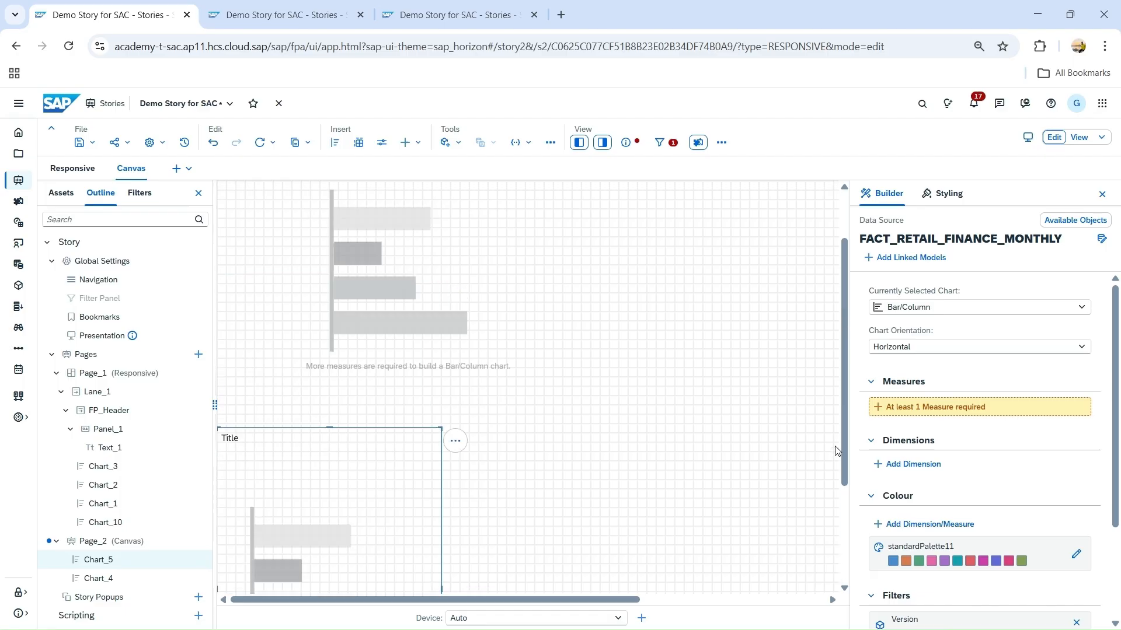
scroll(837, 452, down, 3)
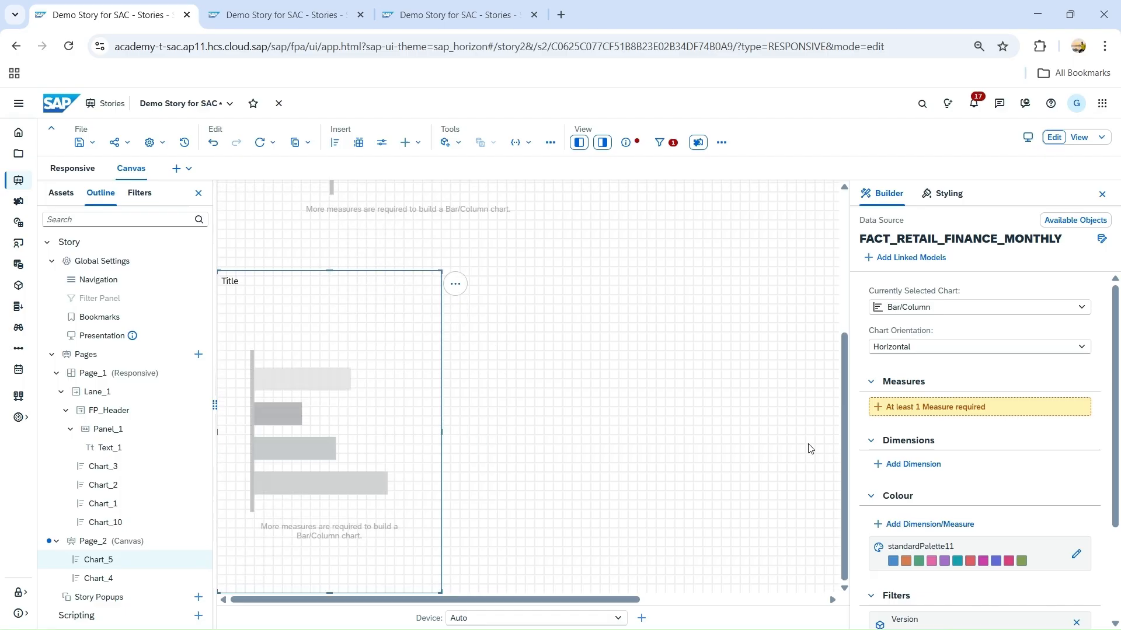
scroll(633, 423, up, 5)
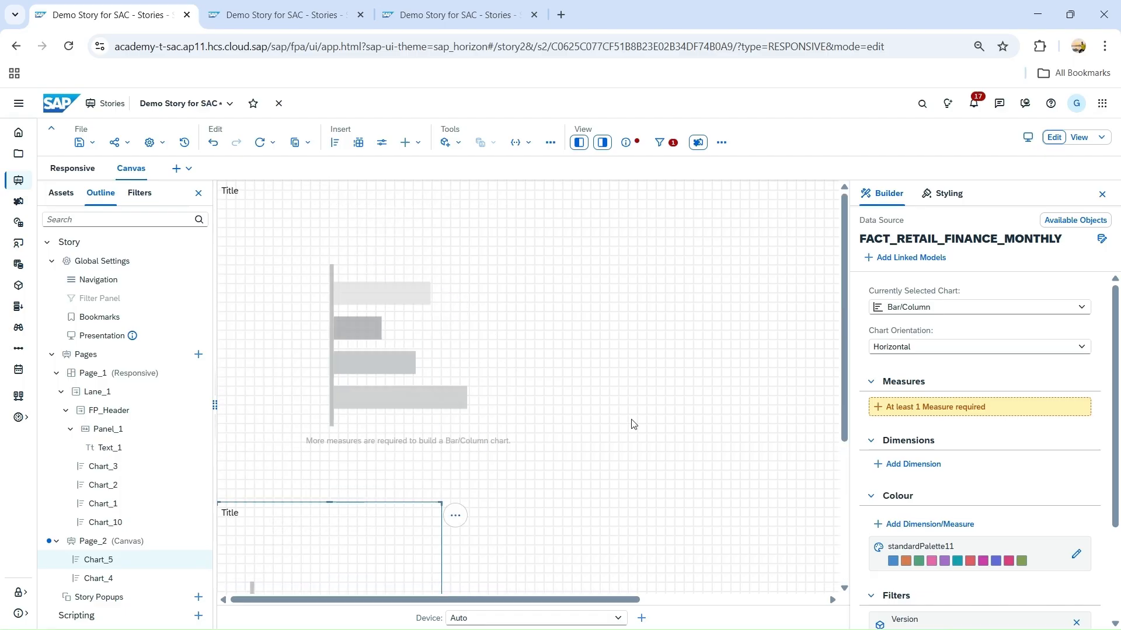
- Set the Canvas page's canvas content type to Fixed
click(723, 370)
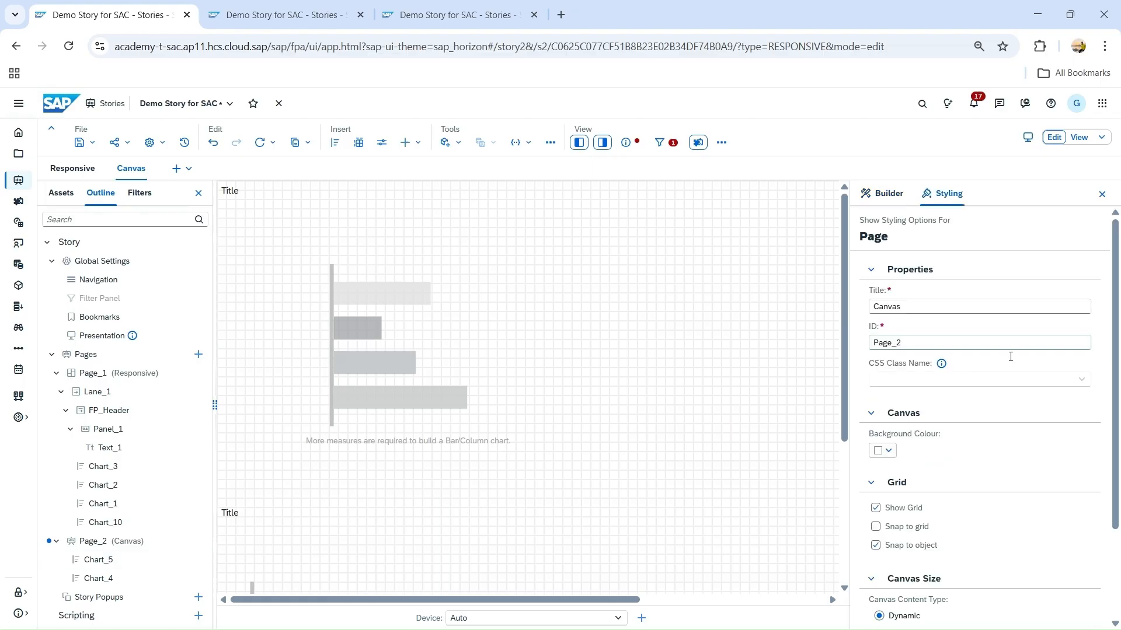
scroll(1010, 357, down, 2)
click(888, 516)
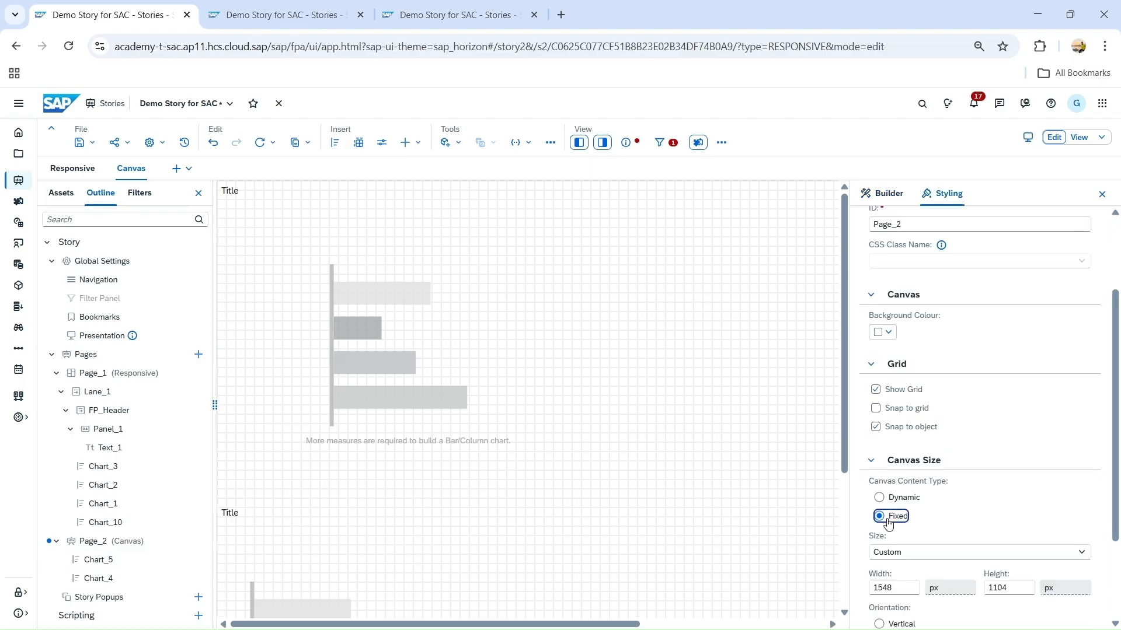
scroll(625, 473, down, 3)
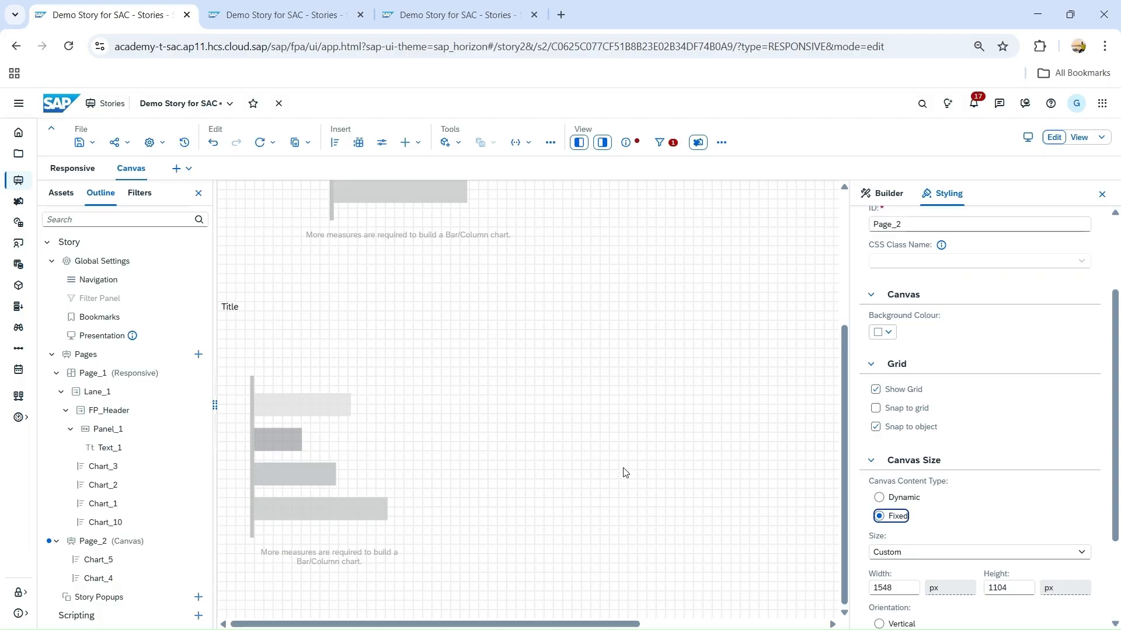
- Try to set the fixed canvas size to the A4 preset
click(917, 553)
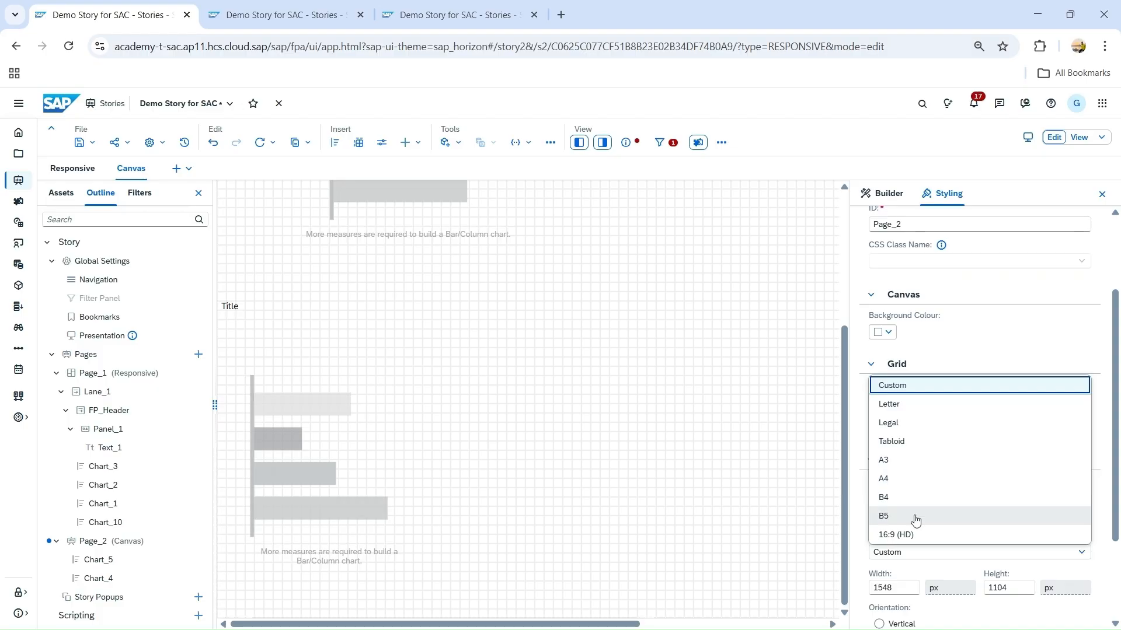
click(906, 481)
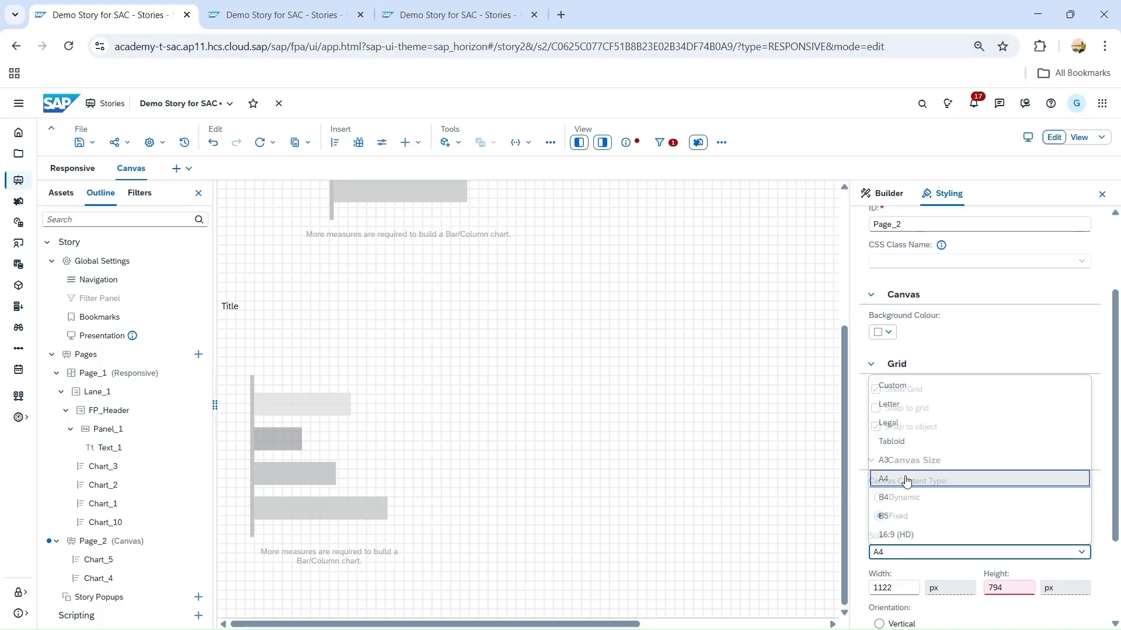
scroll(1011, 459, down, 2)
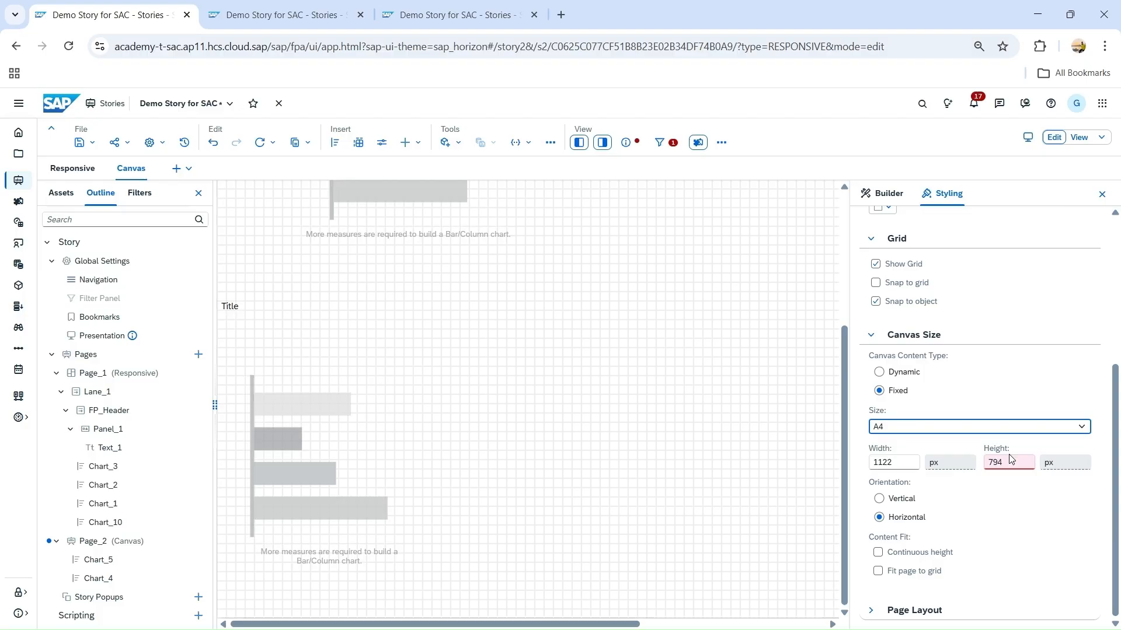
click(1004, 464)
click(456, 438)
- Shrink the height of the lower chart, Chart_5, to about 167 px
click(370, 561)
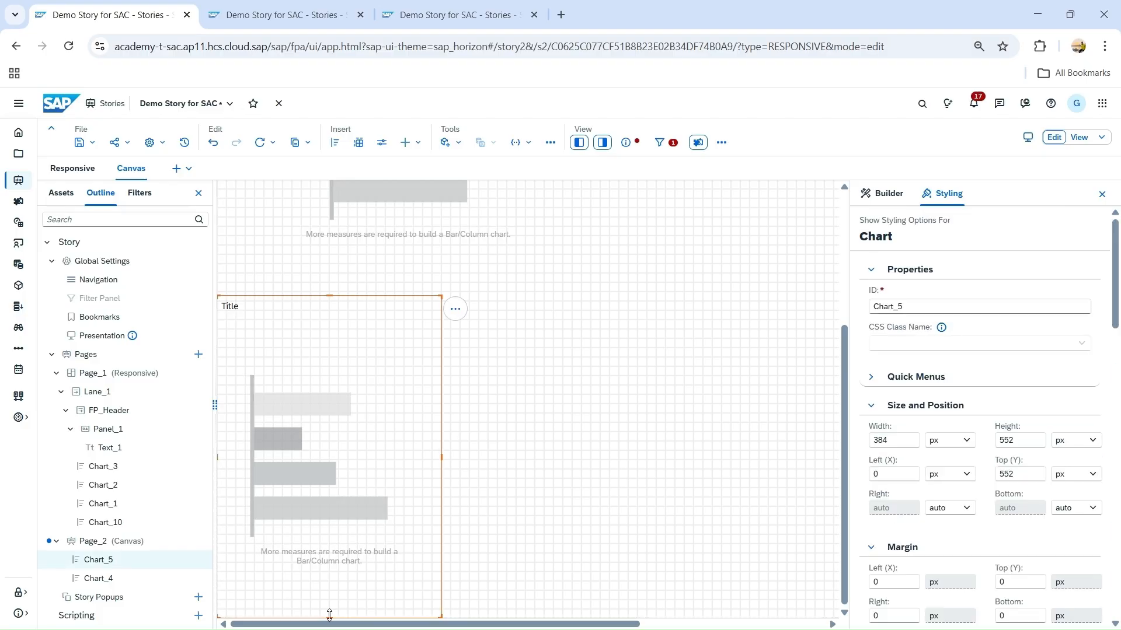
drag(330, 616, 356, 395)
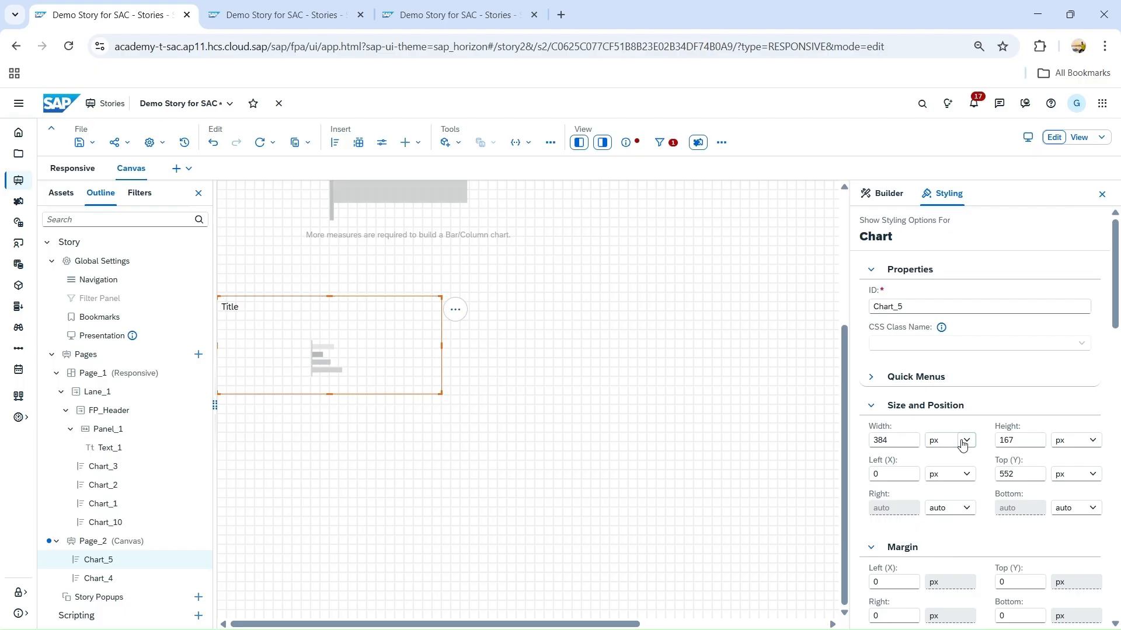
click(778, 341)
- Set the fixed canvas height to 1000 px, and reduce it further to 900 px
scroll(1048, 445, down, 4)
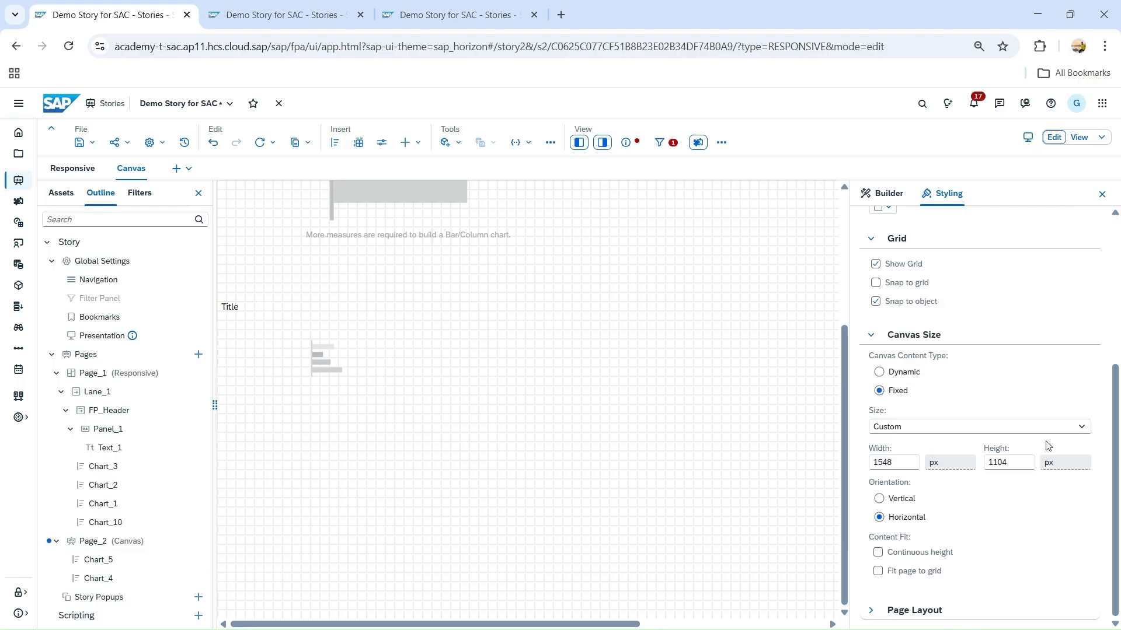
double_click(1015, 461)
text(70)
key(Return)
drag(1012, 462, 938, 462)
text(1000)
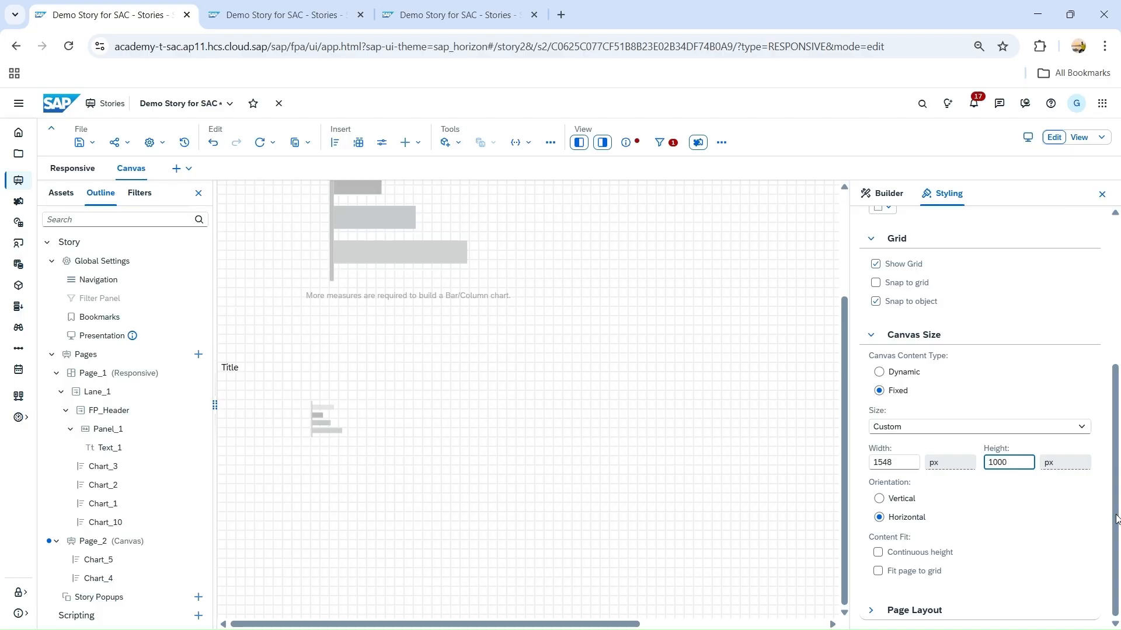
drag(1008, 462, 972, 464)
text(900)
click(809, 408)
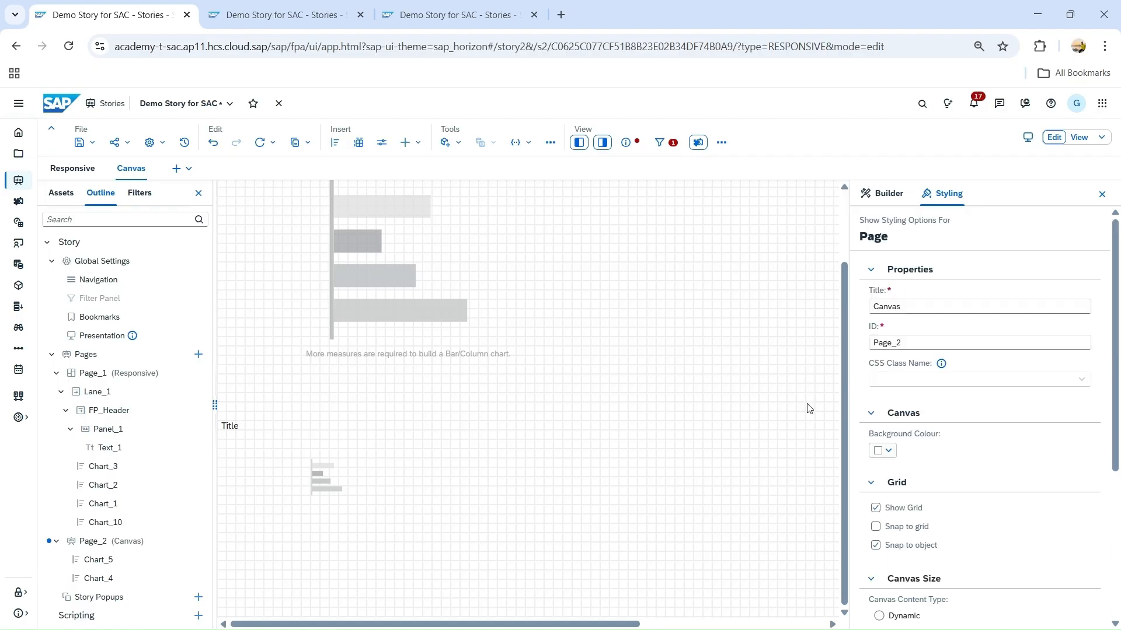
- Review the canvas size presets while keeping Custom, and set the orientation to Vertical after comparing it with Horizontal
scroll(1010, 515, down, 4)
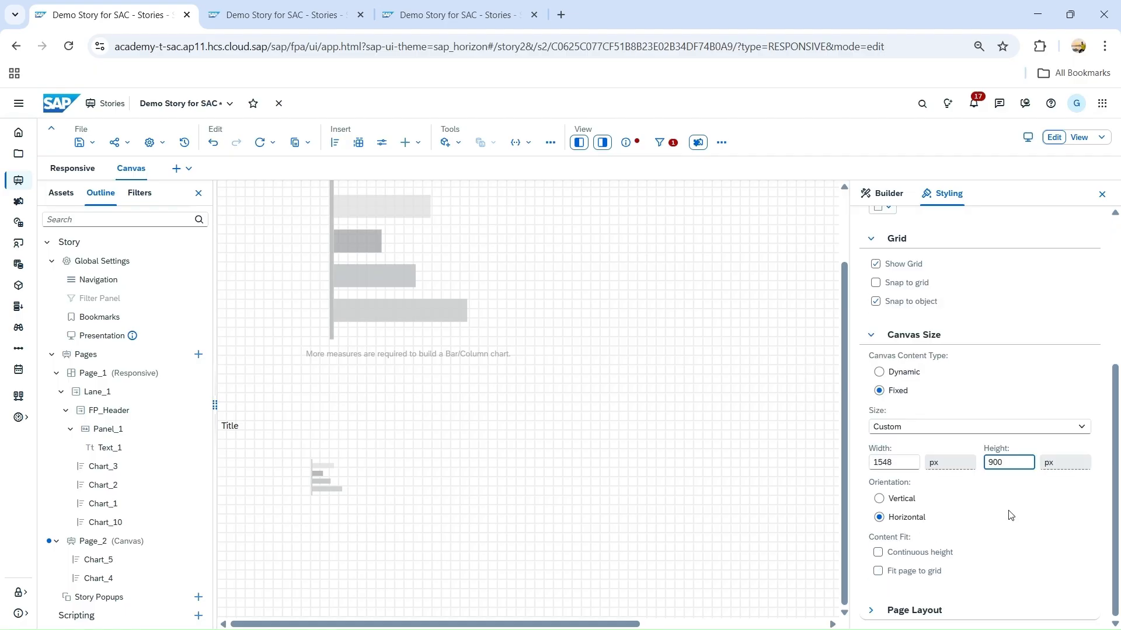
click(954, 432)
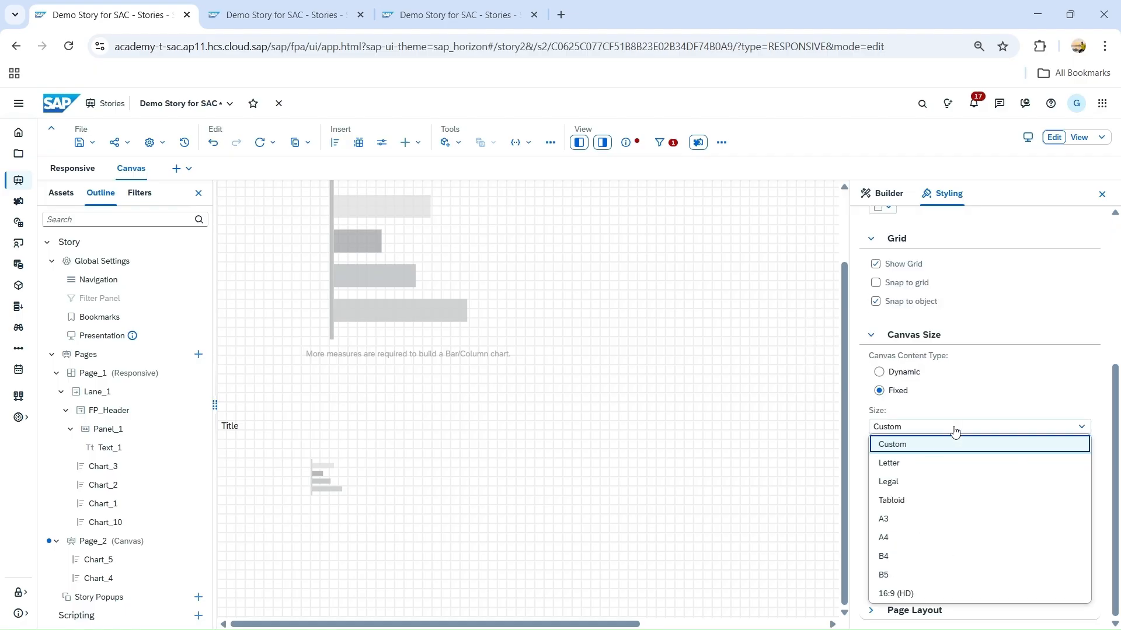
click(919, 429)
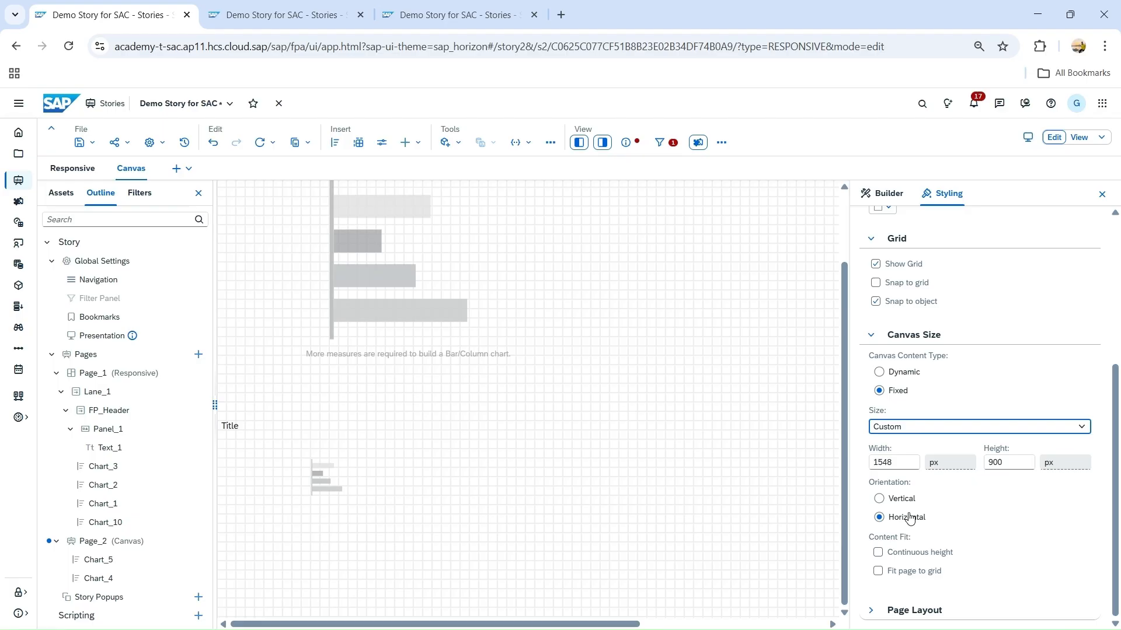
click(879, 499)
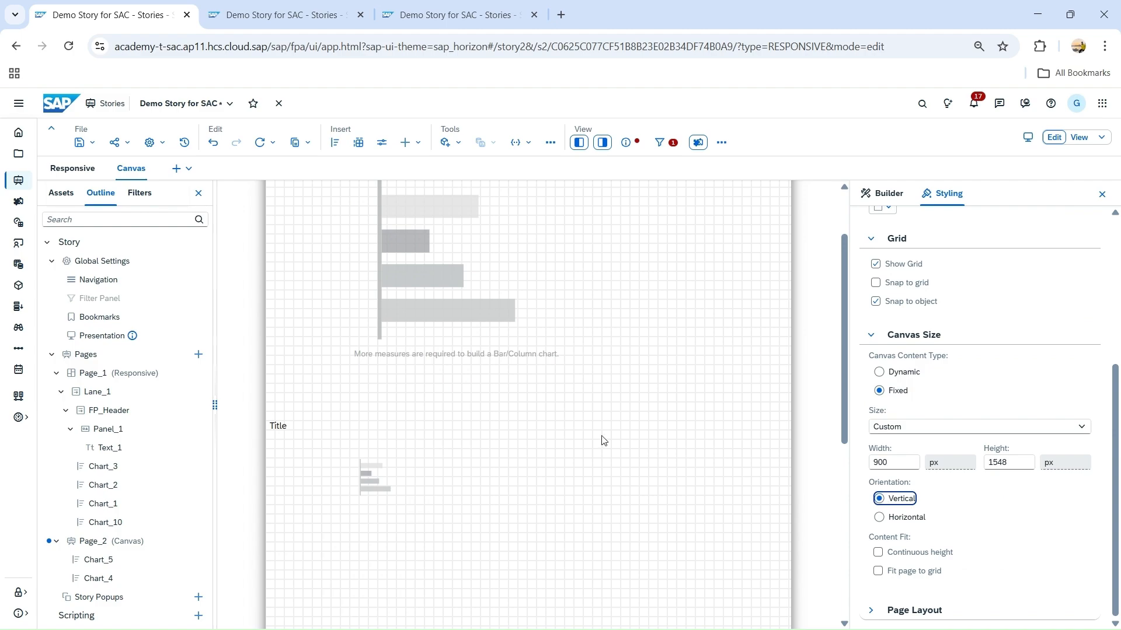
scroll(603, 426, up, 1)
scroll(775, 492, up, 1)
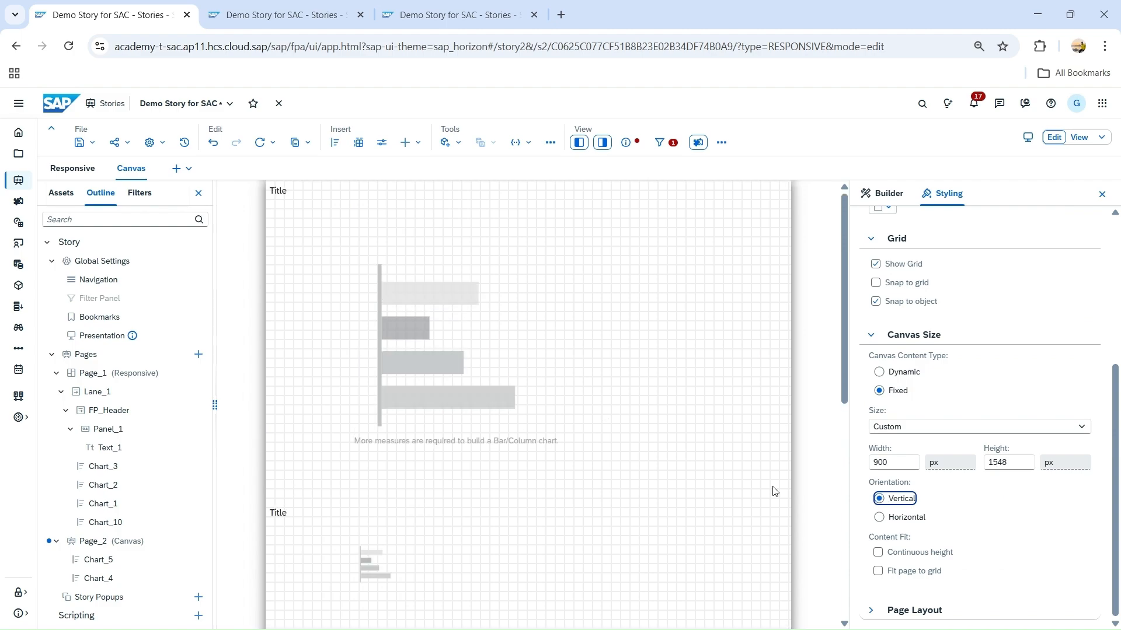
click(880, 518)
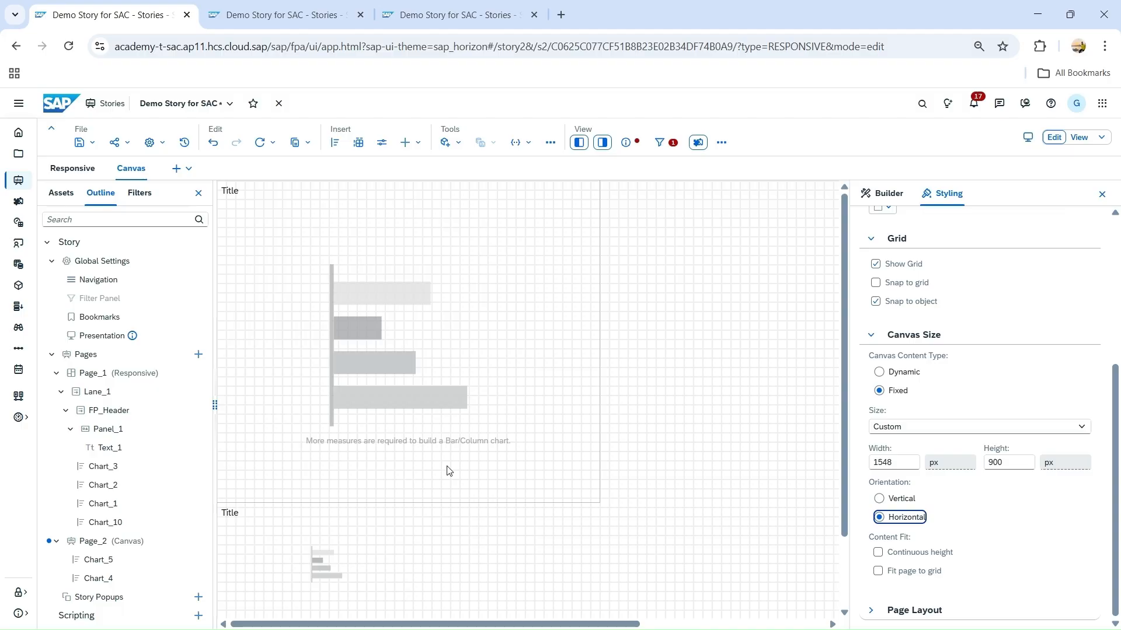
click(1001, 467)
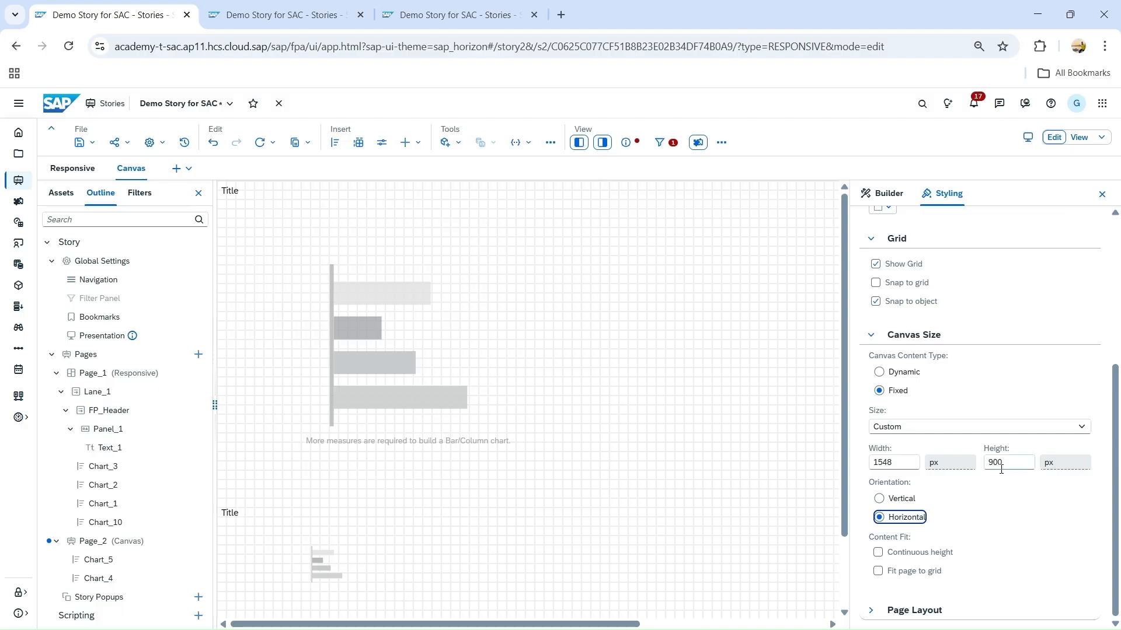
click(878, 499)
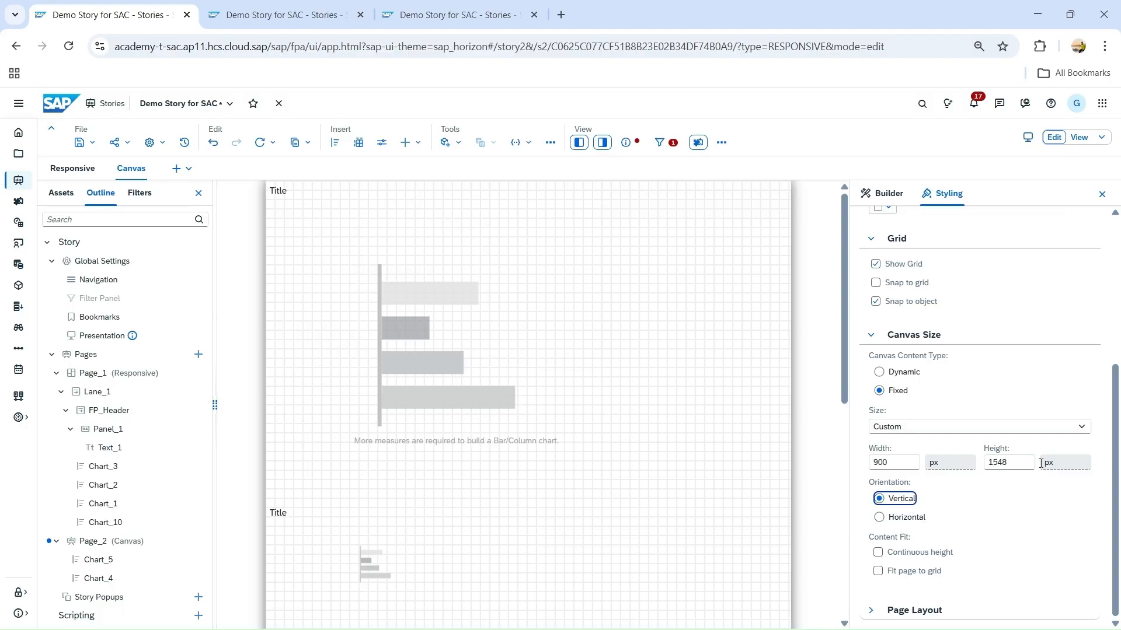
- Turn on Continuous height for the canvas and enlarge the lower chart, Chart_5, to about 415 by 217 px
click(879, 554)
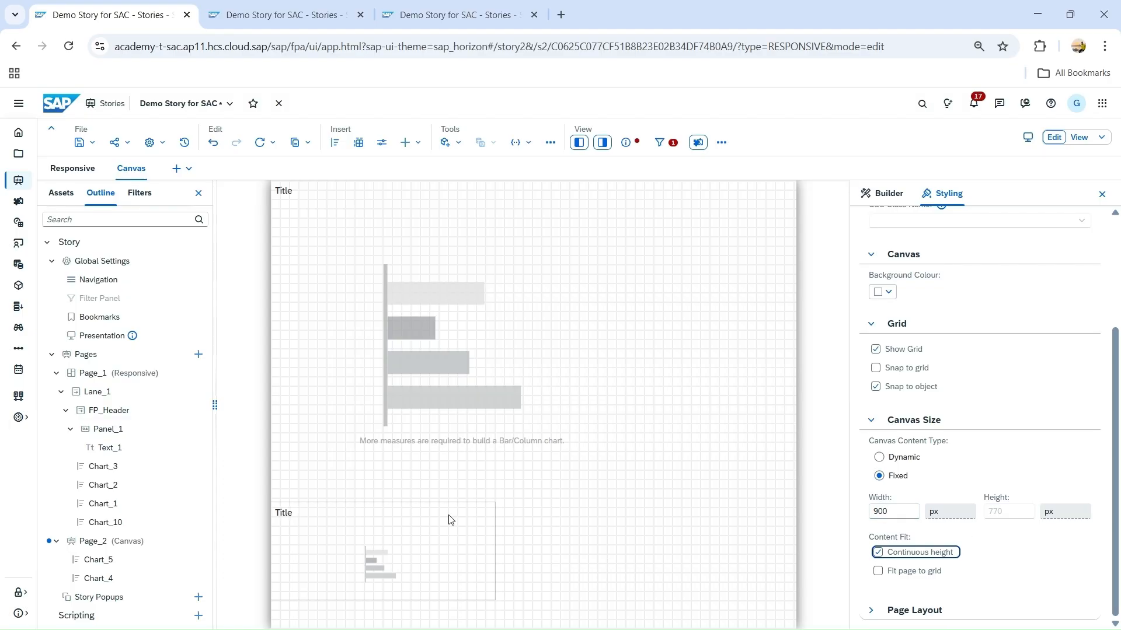
click(450, 519)
drag(495, 599, 513, 628)
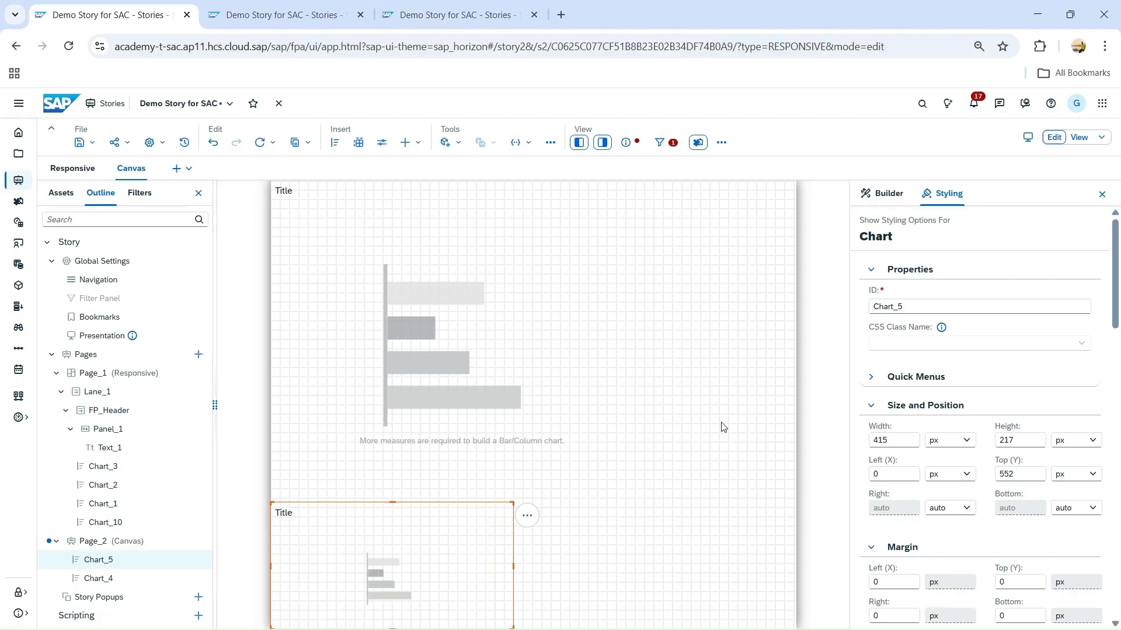
- Select the canvas page and apply Fit page to grid, giving a page width of 896 px
click(744, 416)
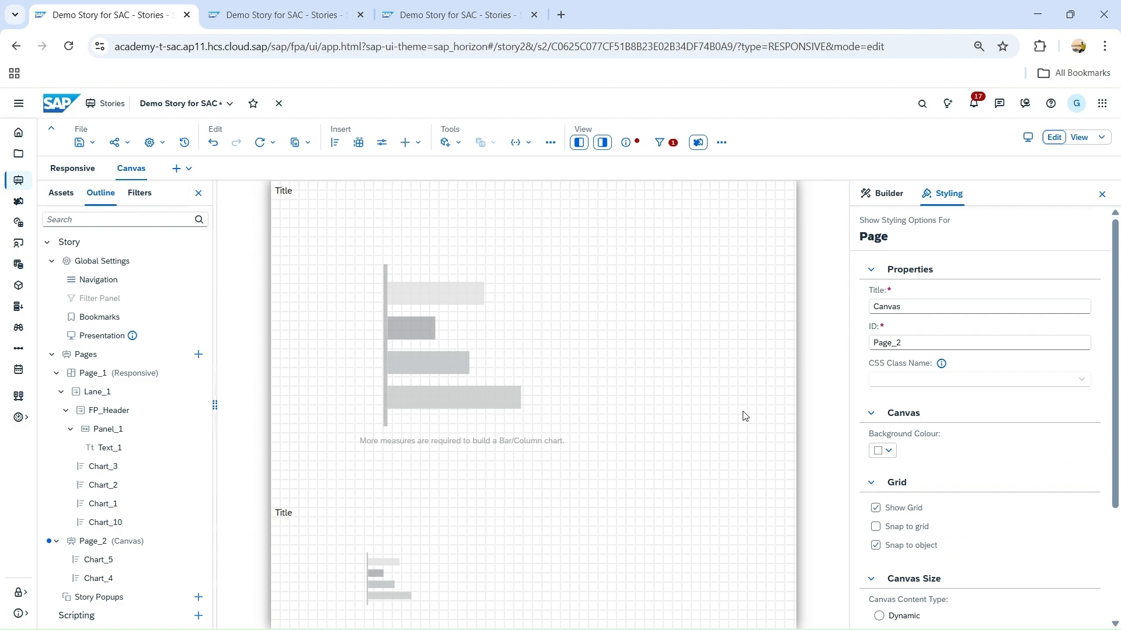
scroll(979, 537, down, 3)
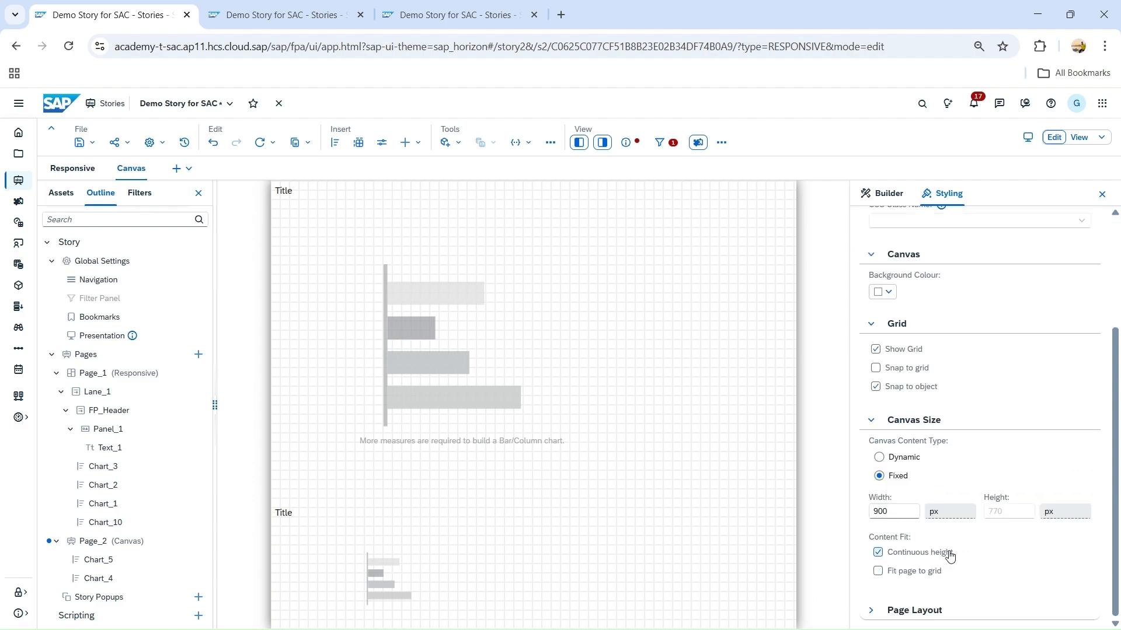
click(902, 575)
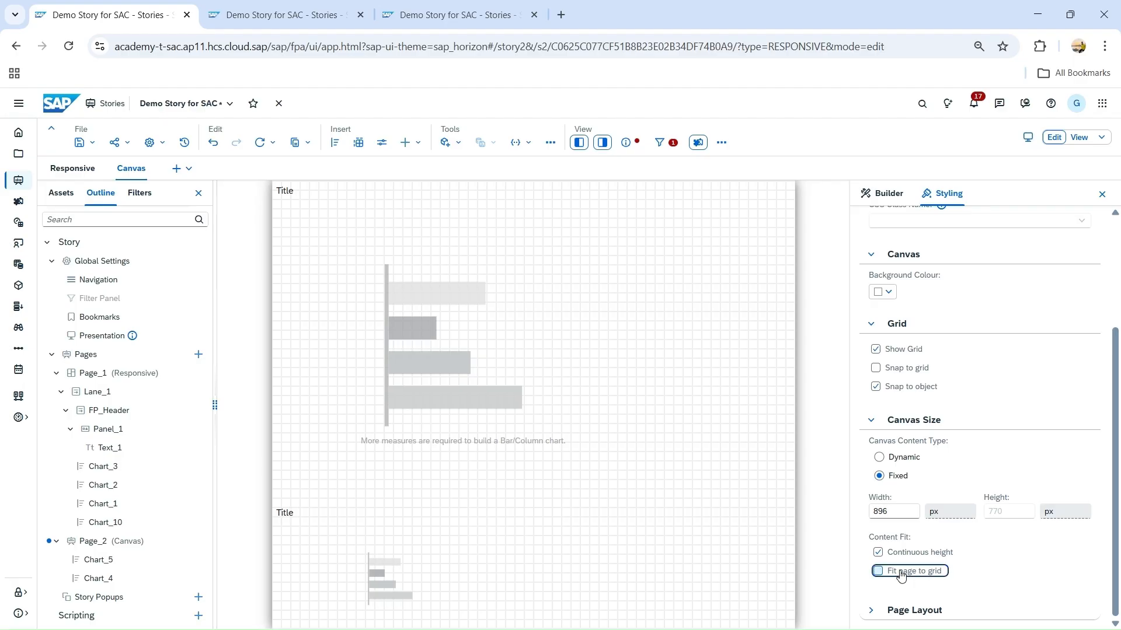
- Read the warning and help text for the canvas page's reporting layout option without enabling it yet
click(871, 611)
scroll(917, 614, down, 1)
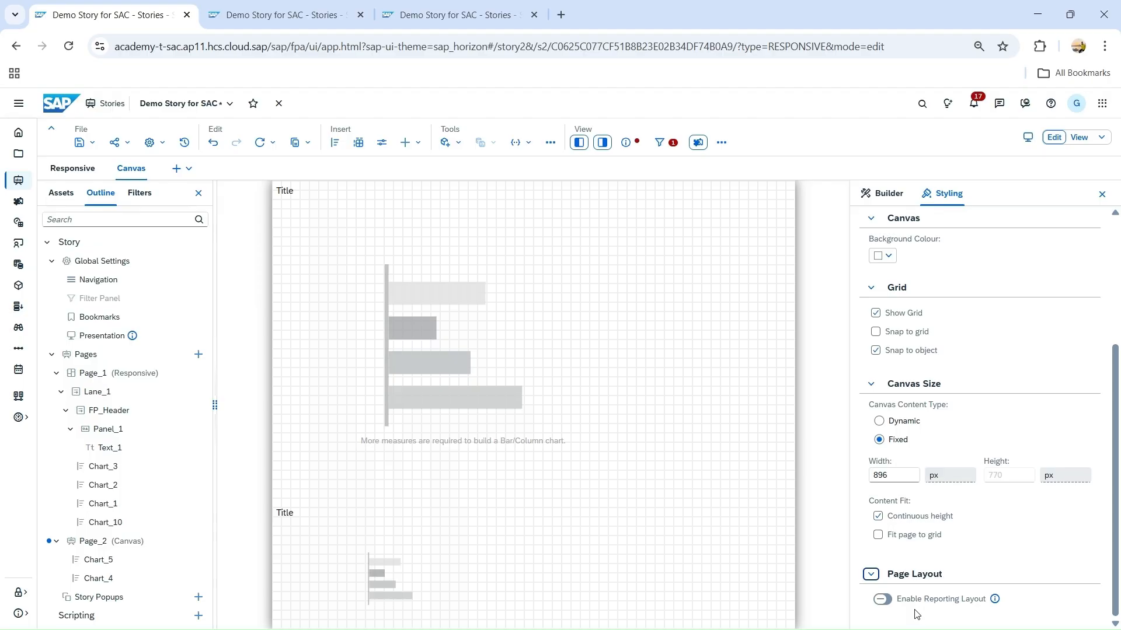
click(887, 603)
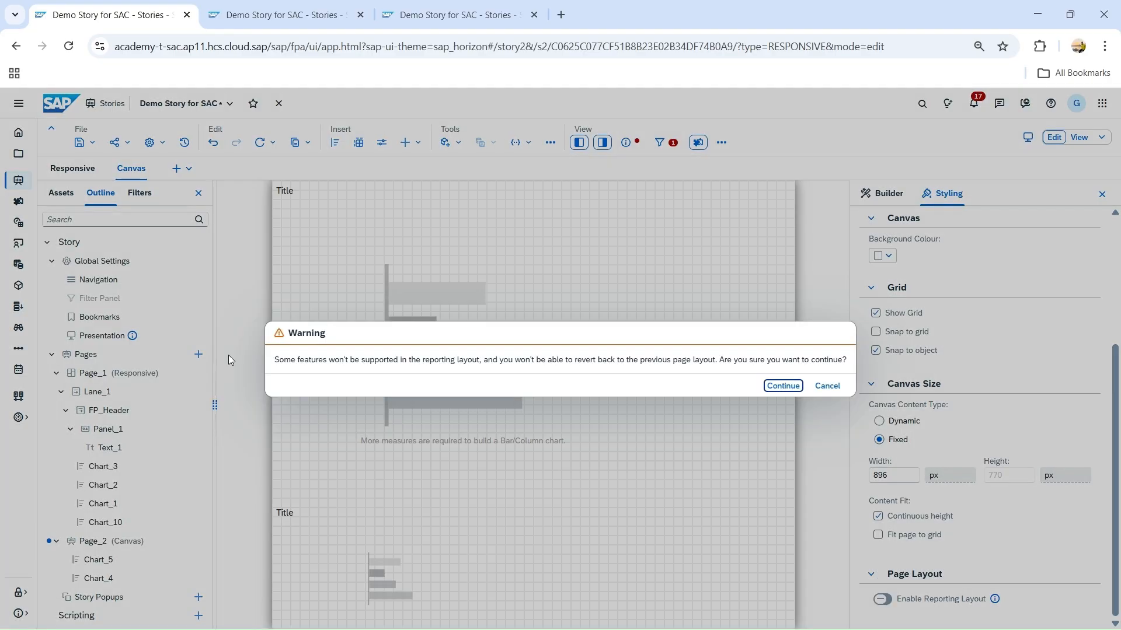
click(826, 387)
click(995, 600)
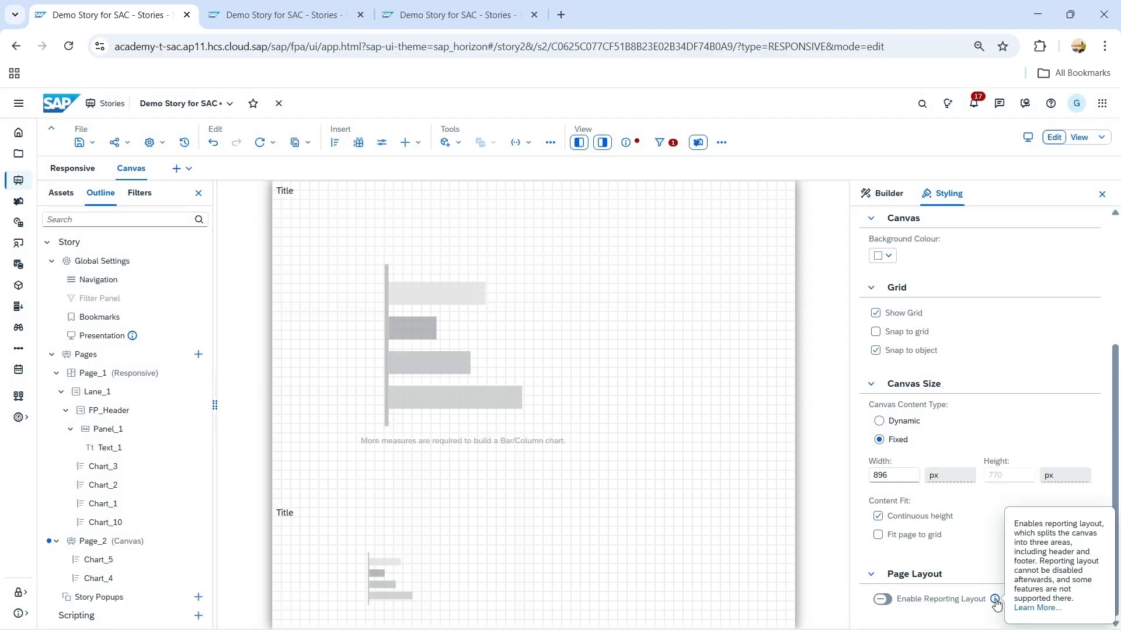
key(Tab)
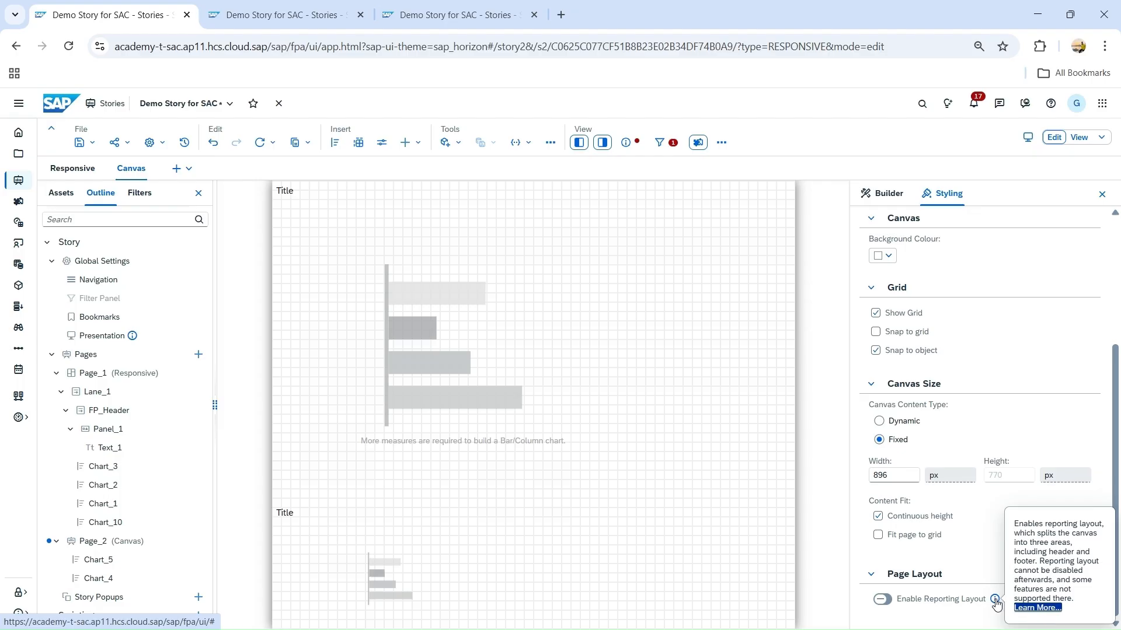
- Enable the reporting layout for the canvas page and inspect its header and footer areas
click(884, 602)
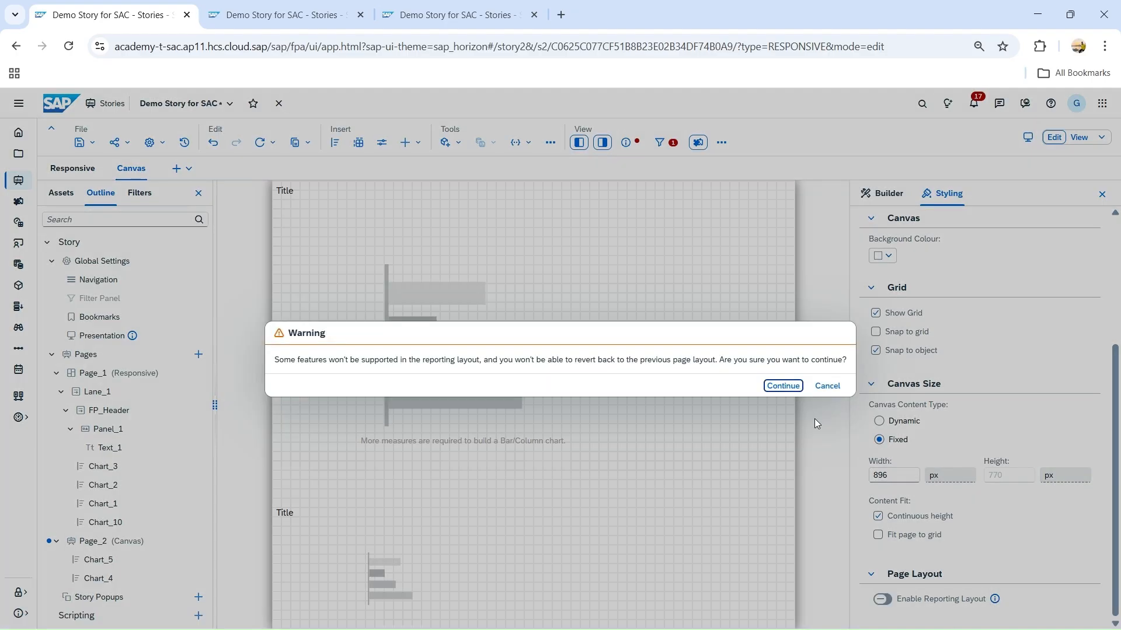
click(783, 386)
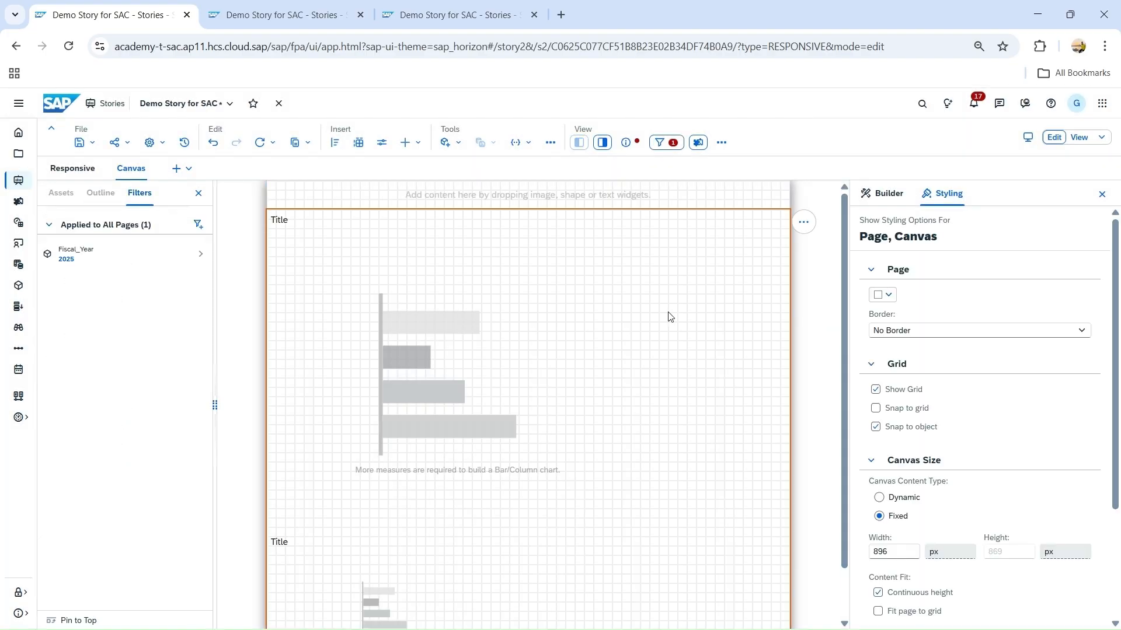
click(513, 200)
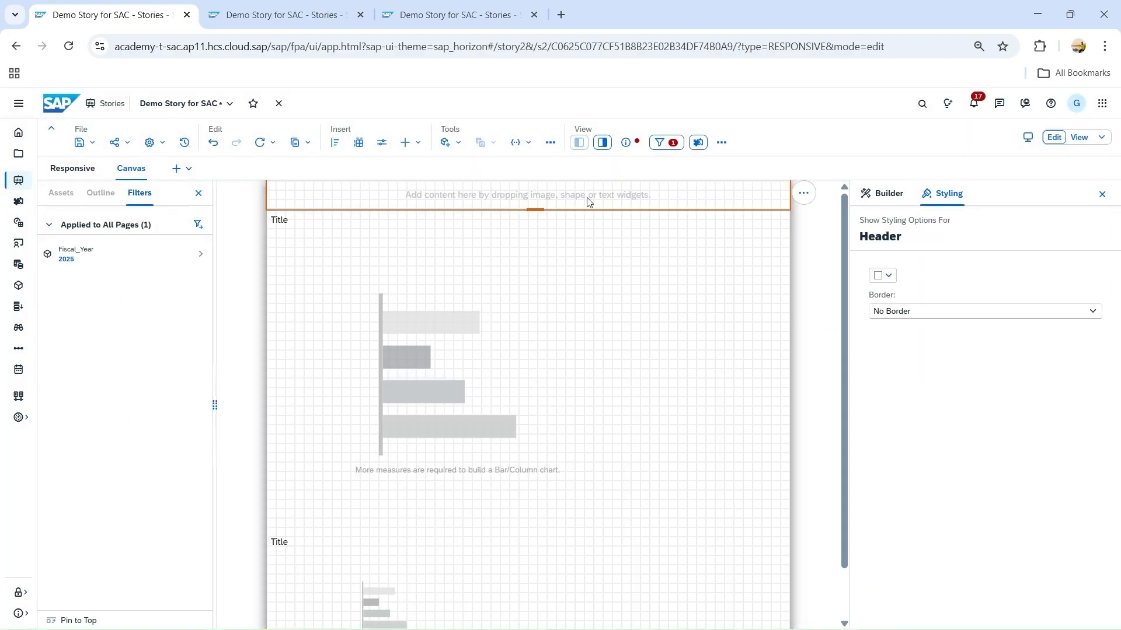
scroll(636, 357, down, 1)
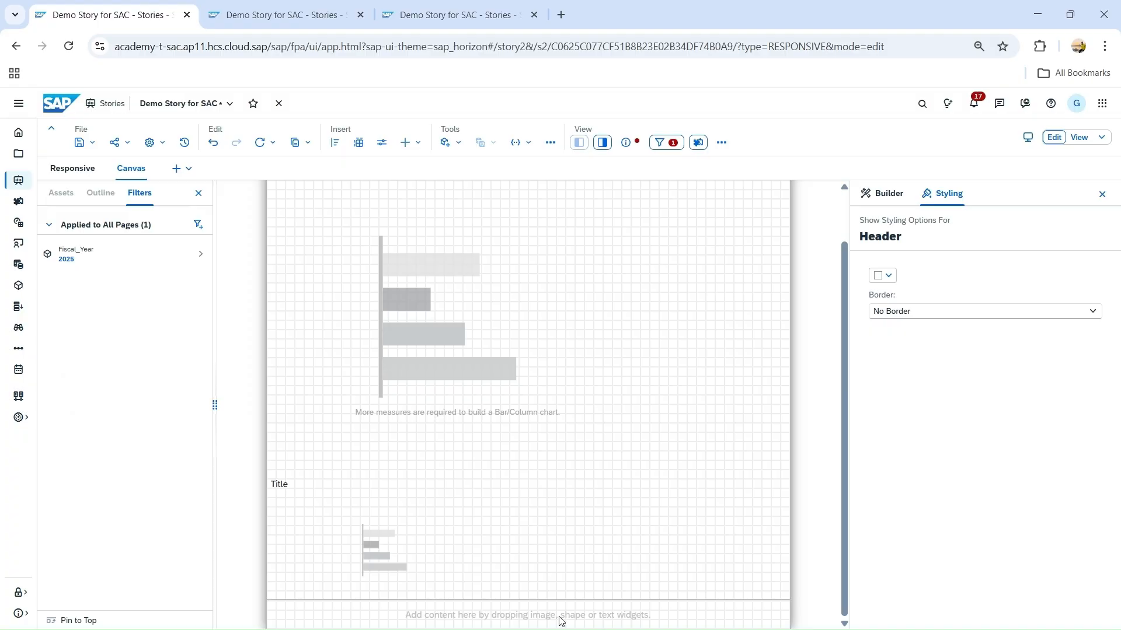
scroll(605, 356, up, 1)
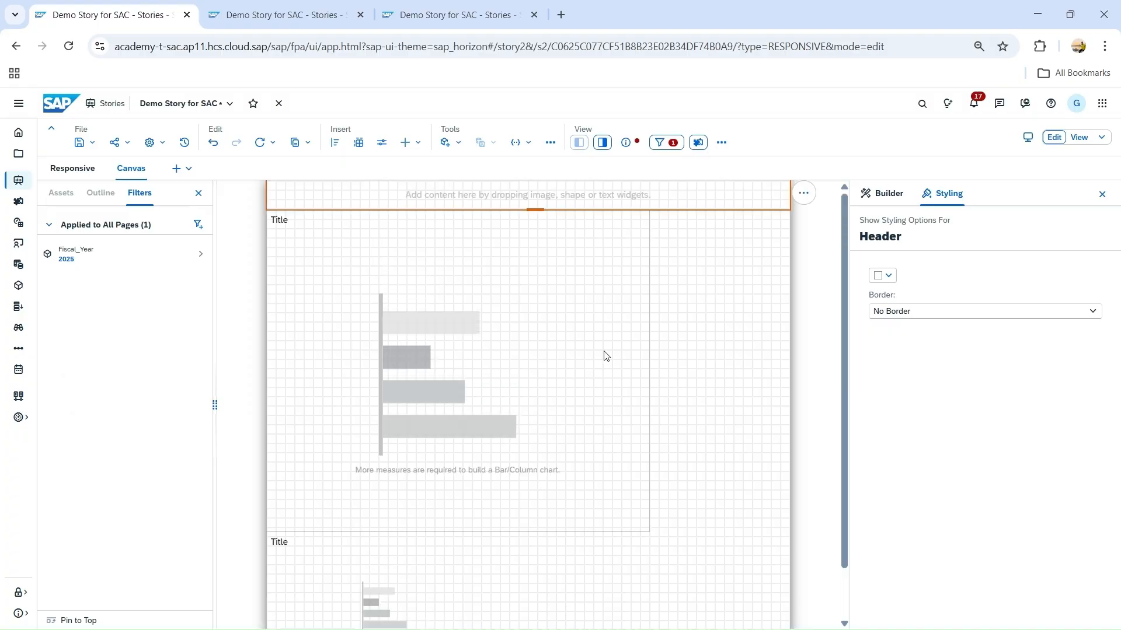
- Shrink the upper chart, Chart_4, to about 401 by 365 px and move it to about X 49, Y 21 px
click(618, 485)
drag(618, 485, 550, 433)
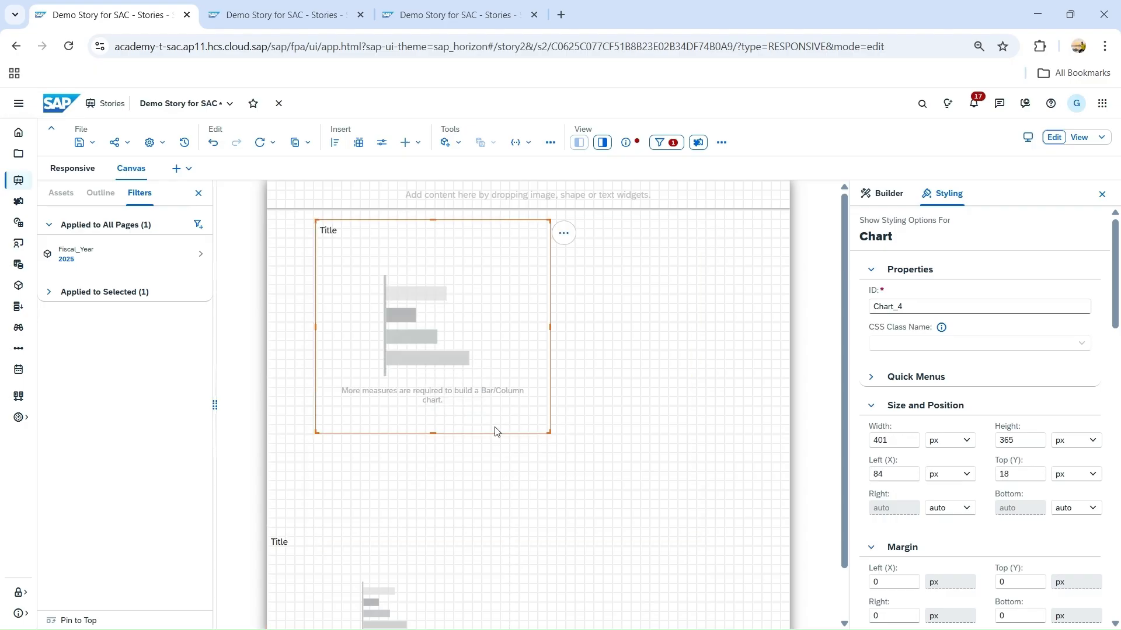
click(477, 440)
click(487, 431)
drag(487, 430, 466, 433)
- Look through Chart_4's styling options, including actions, data points, font, legend, labels, axis and grid lines
scroll(529, 444, down, 1)
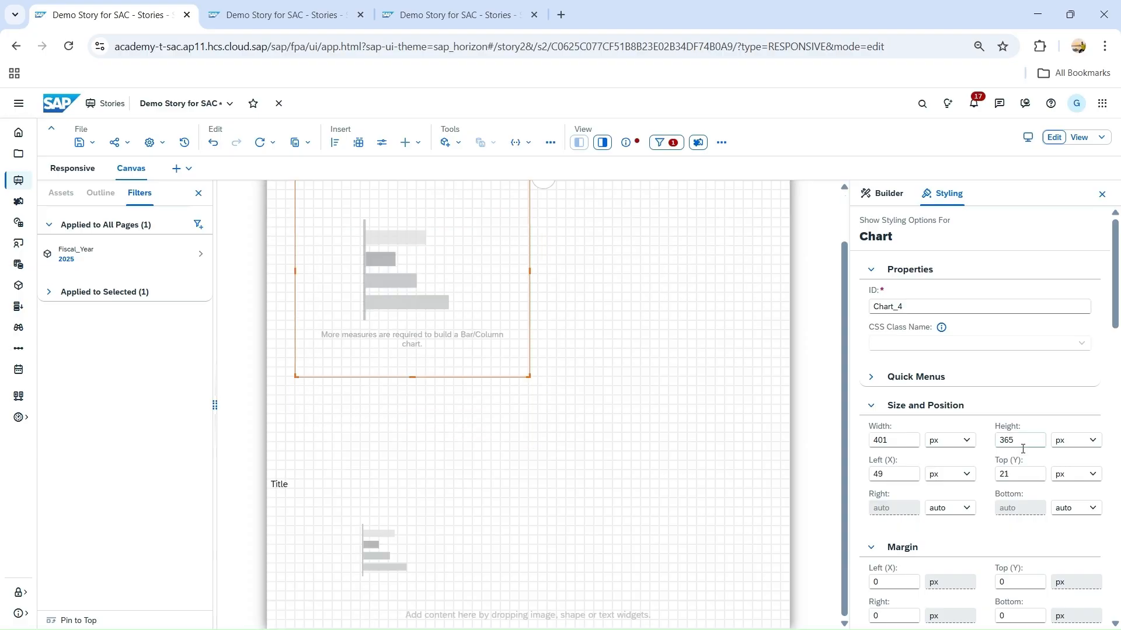
scroll(944, 443, down, 7)
scroll(943, 443, down, 10)
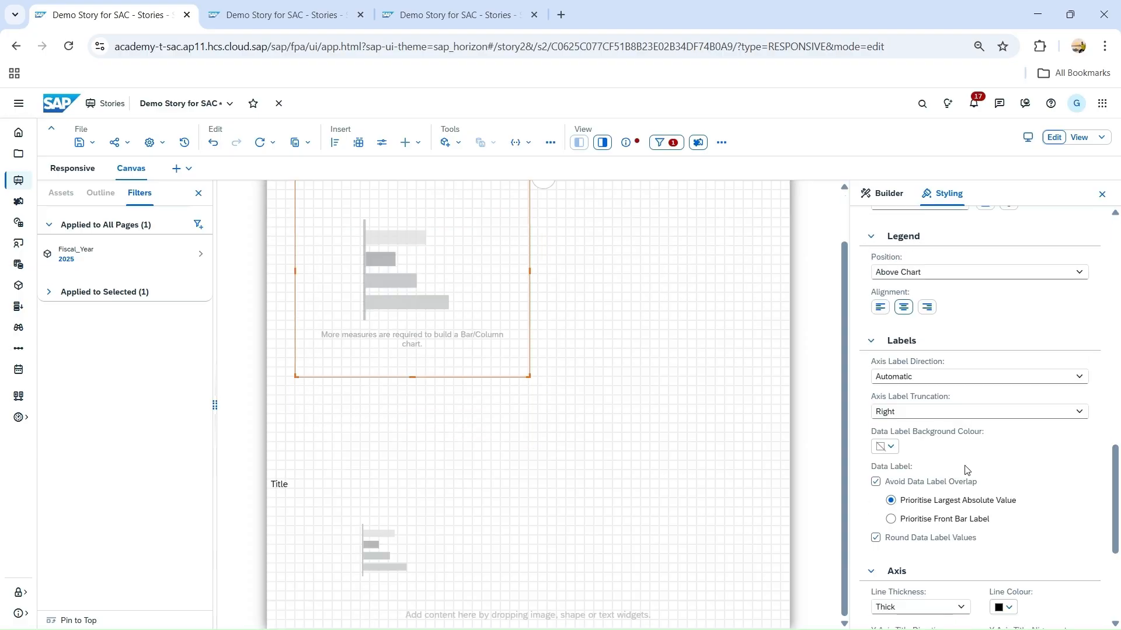
scroll(966, 470, down, 5)
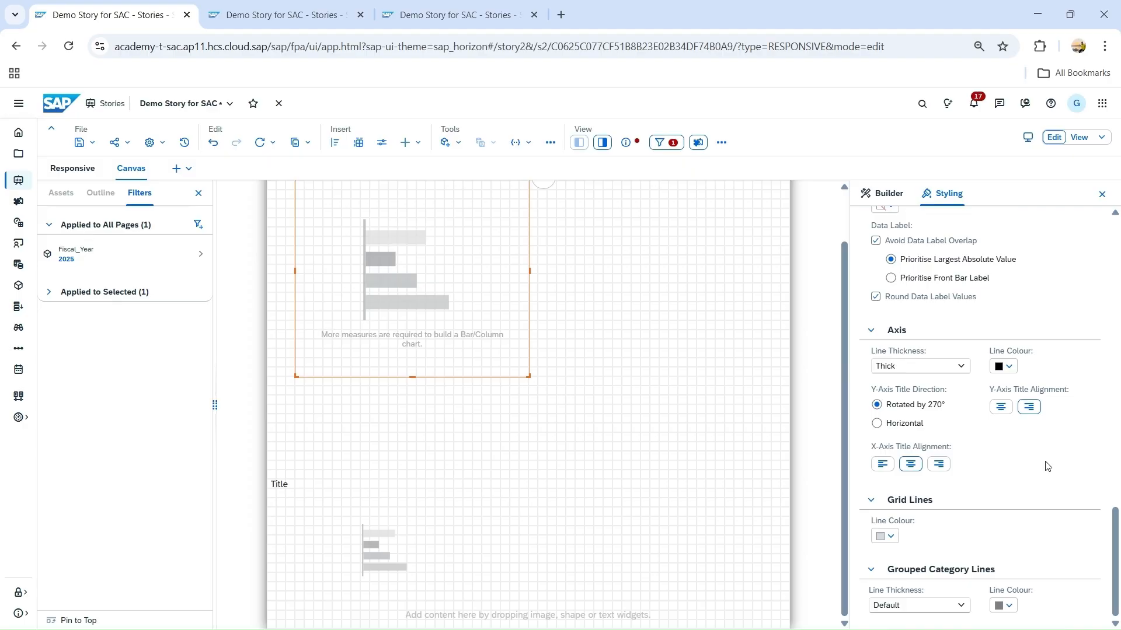
scroll(1046, 467, up, 5)
scroll(1046, 467, up, 1)
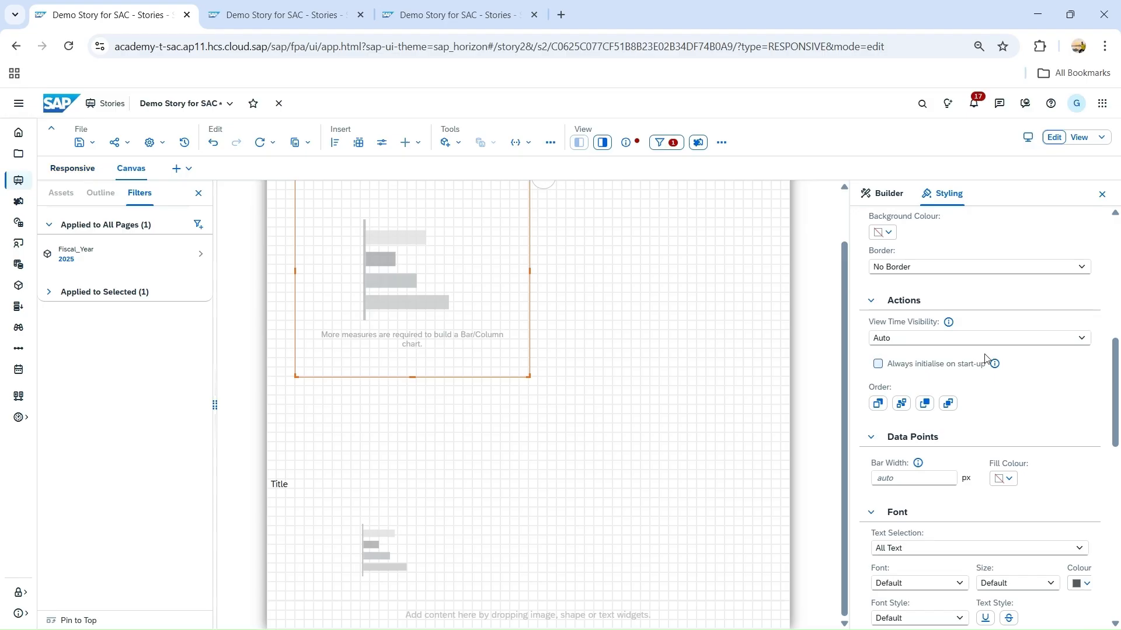
- Try the Normal, Narrow and Wide margins on the canvas page, and return the margins to None
key(Escape)
scroll(947, 354, down, 3)
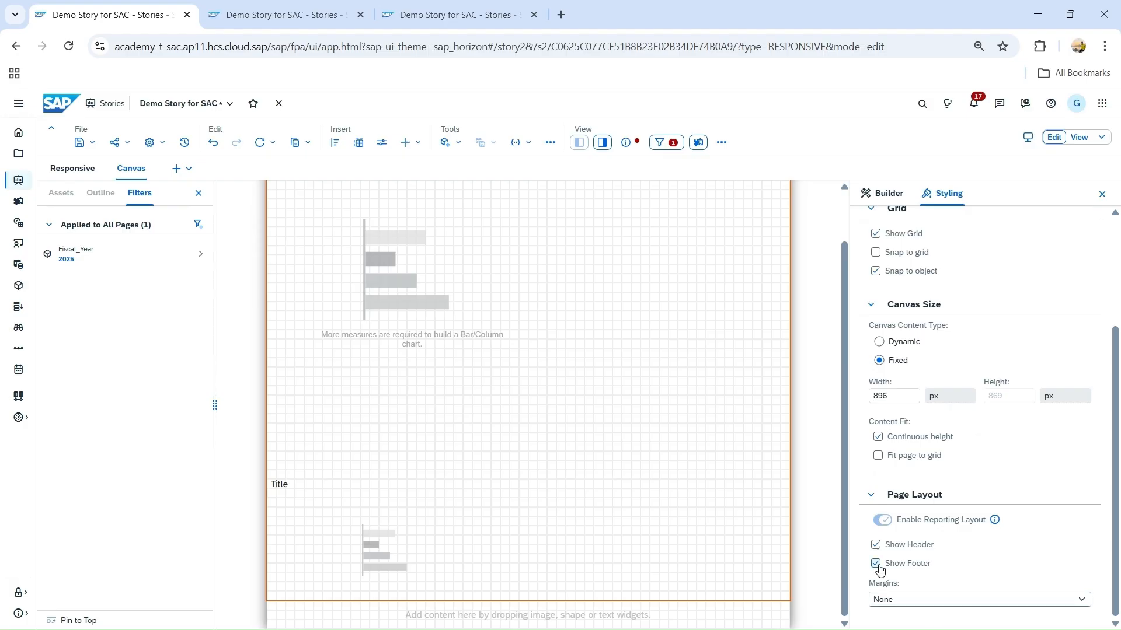
click(931, 602)
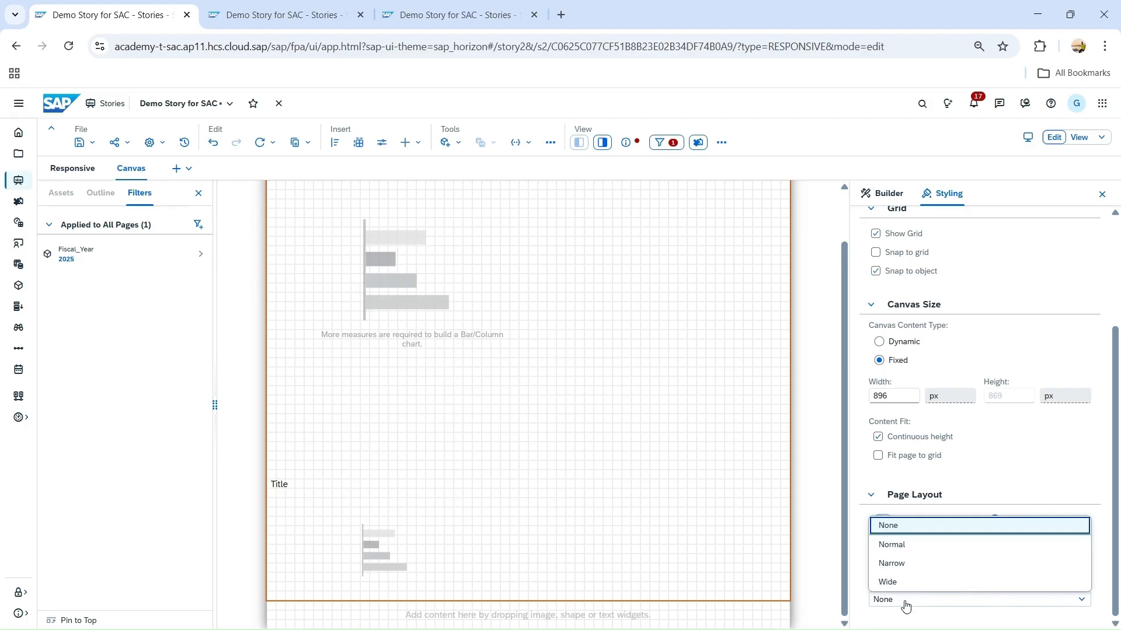
click(905, 607)
click(906, 606)
click(903, 545)
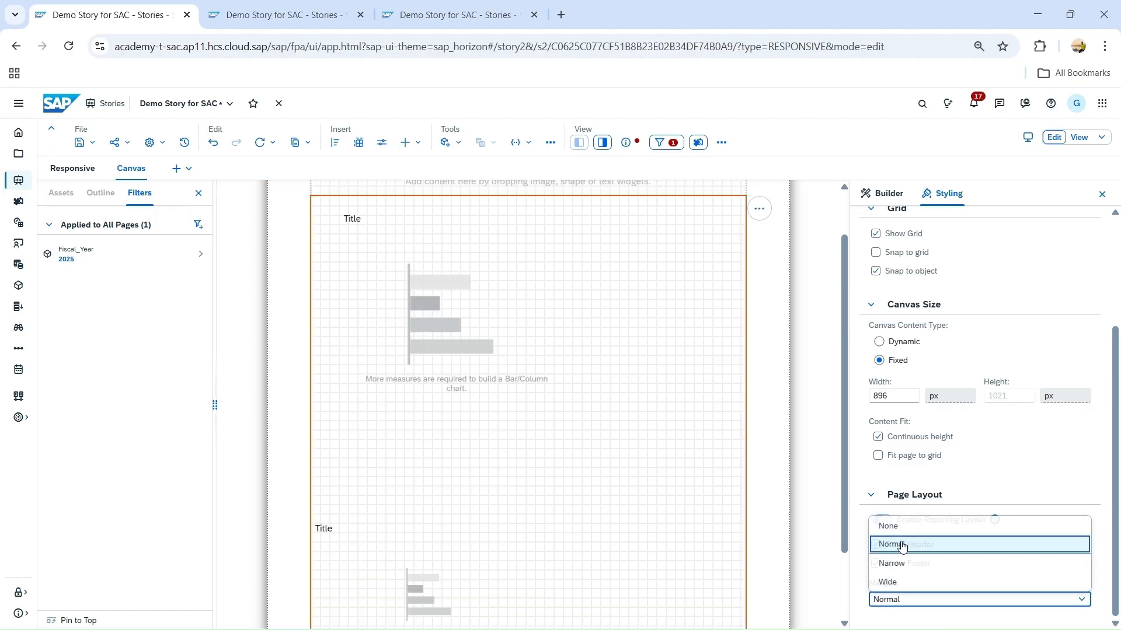
click(907, 565)
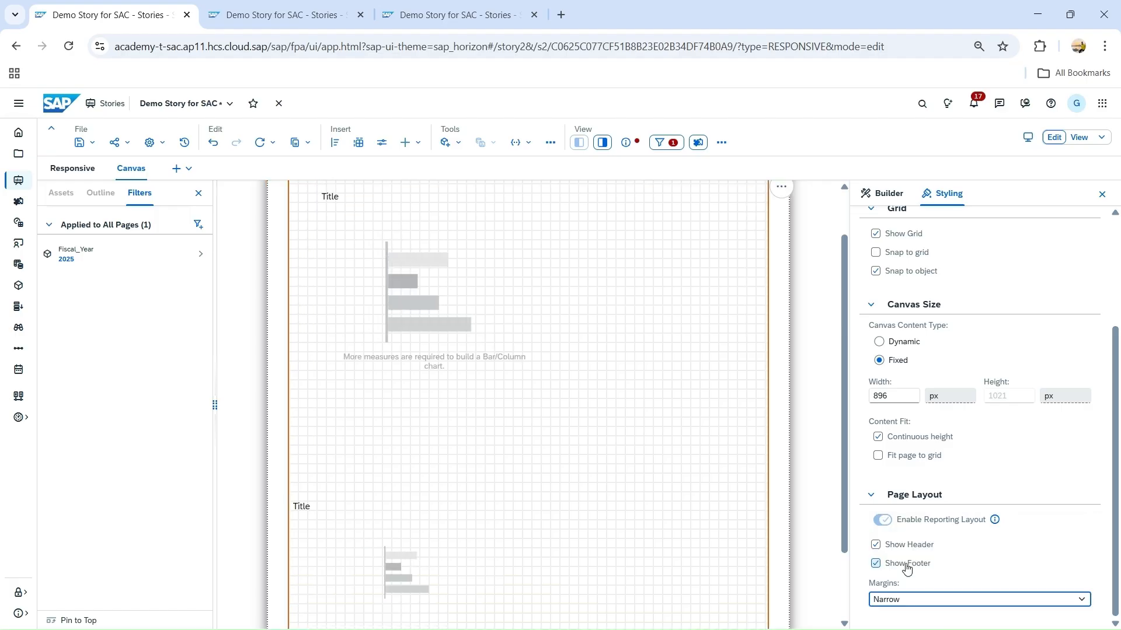
click(913, 602)
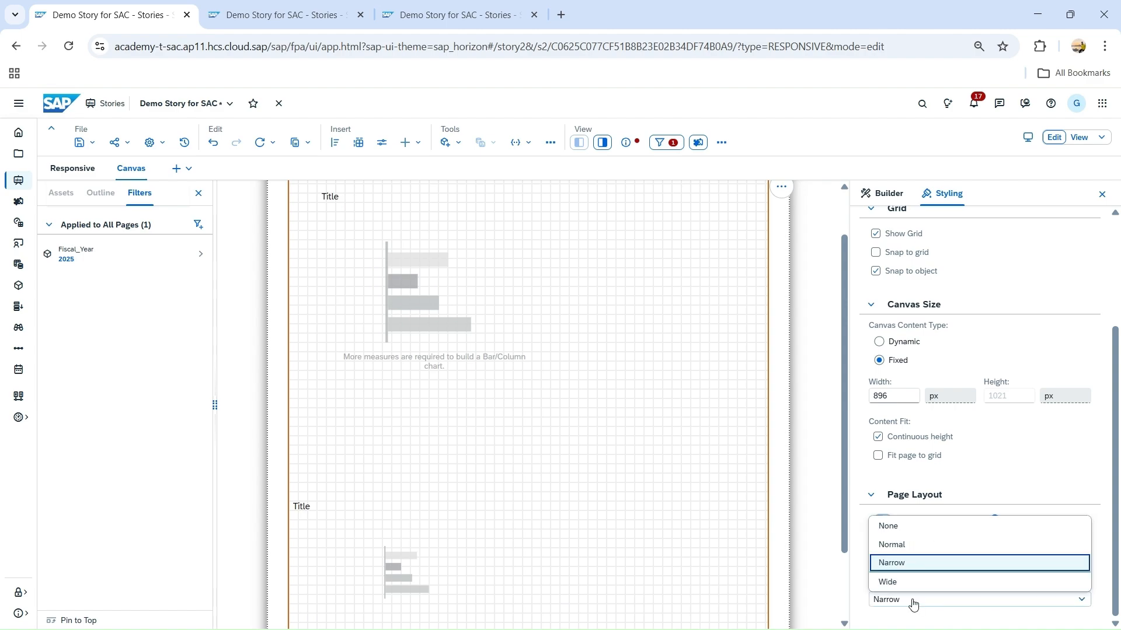
click(905, 582)
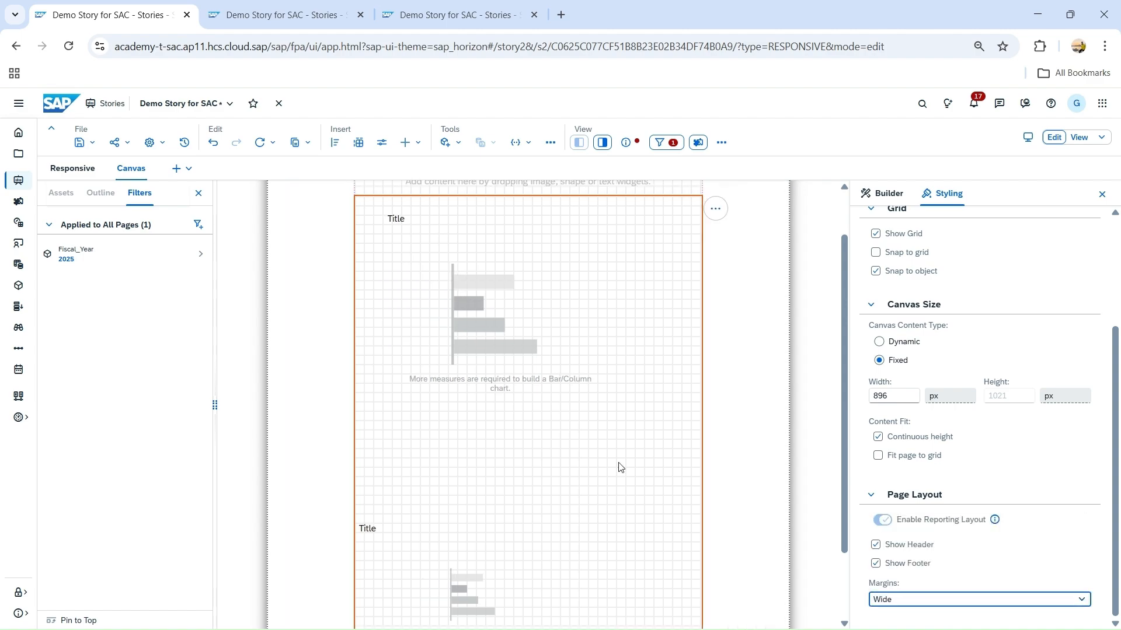
click(914, 598)
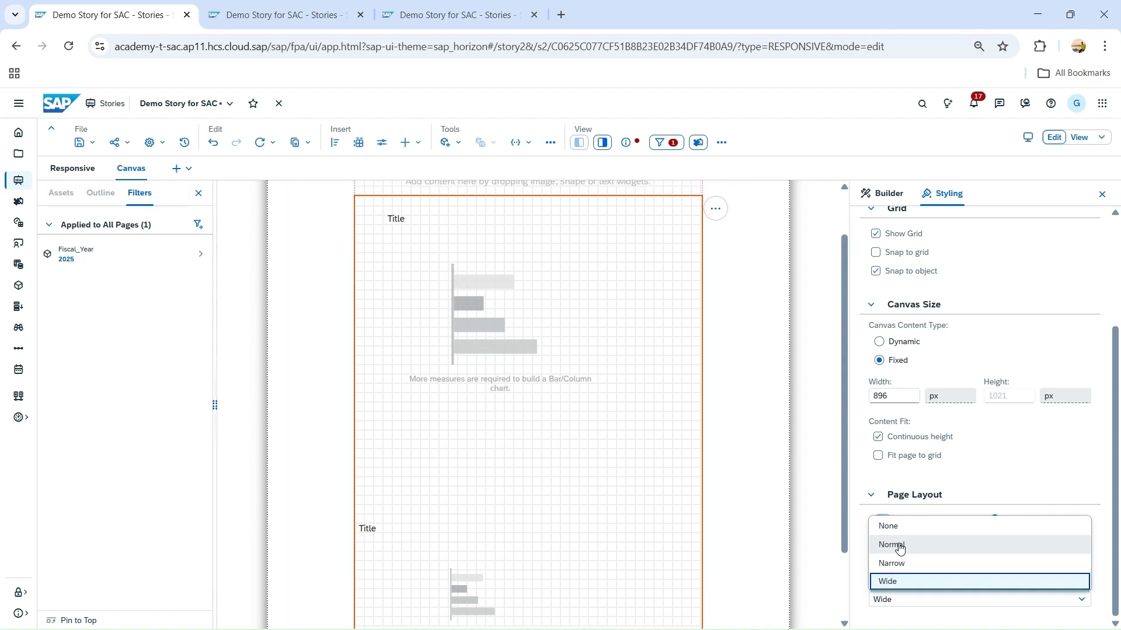
click(890, 525)
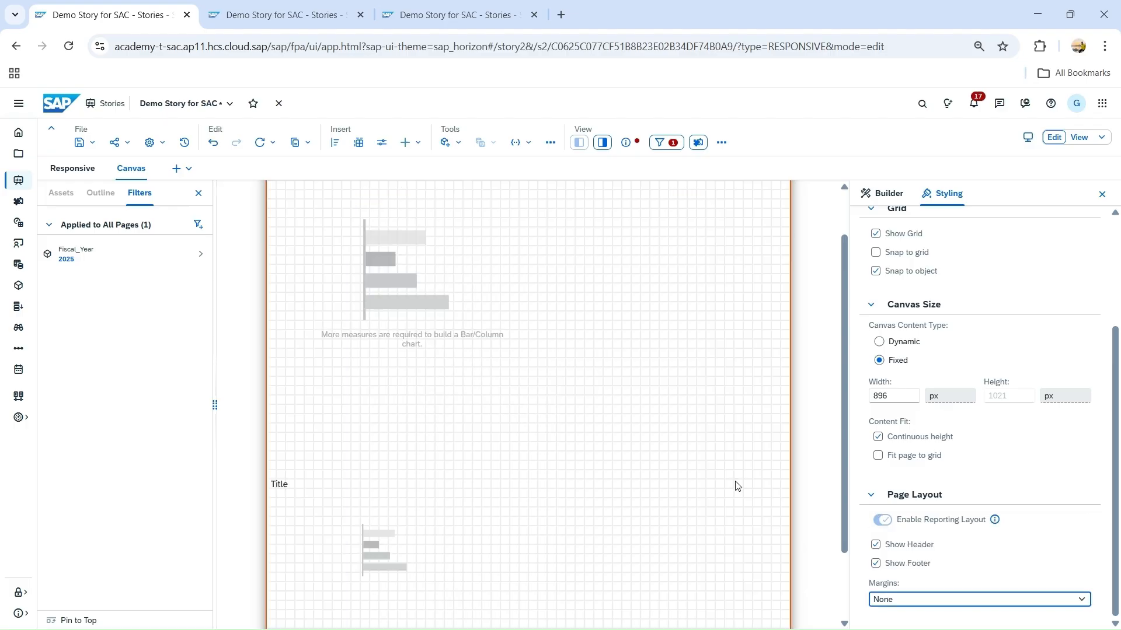
- Set the canvas page margins to Normal, inspect the page from header to footer, and reset the margins to None
click(918, 603)
click(905, 545)
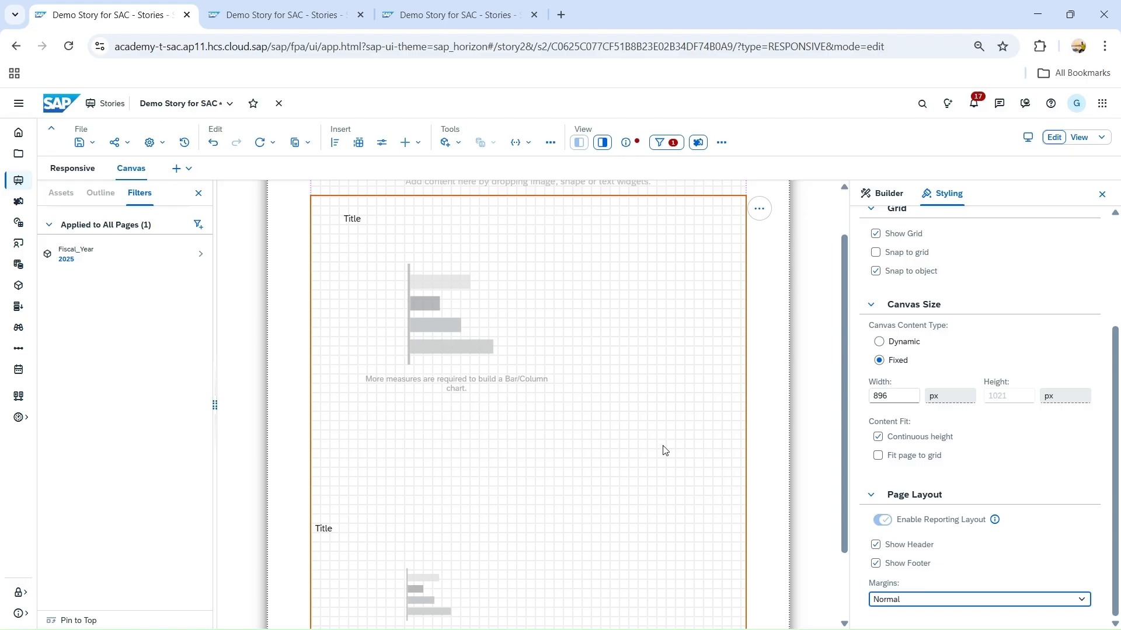
scroll(761, 375, up, 1)
scroll(761, 375, down, 3)
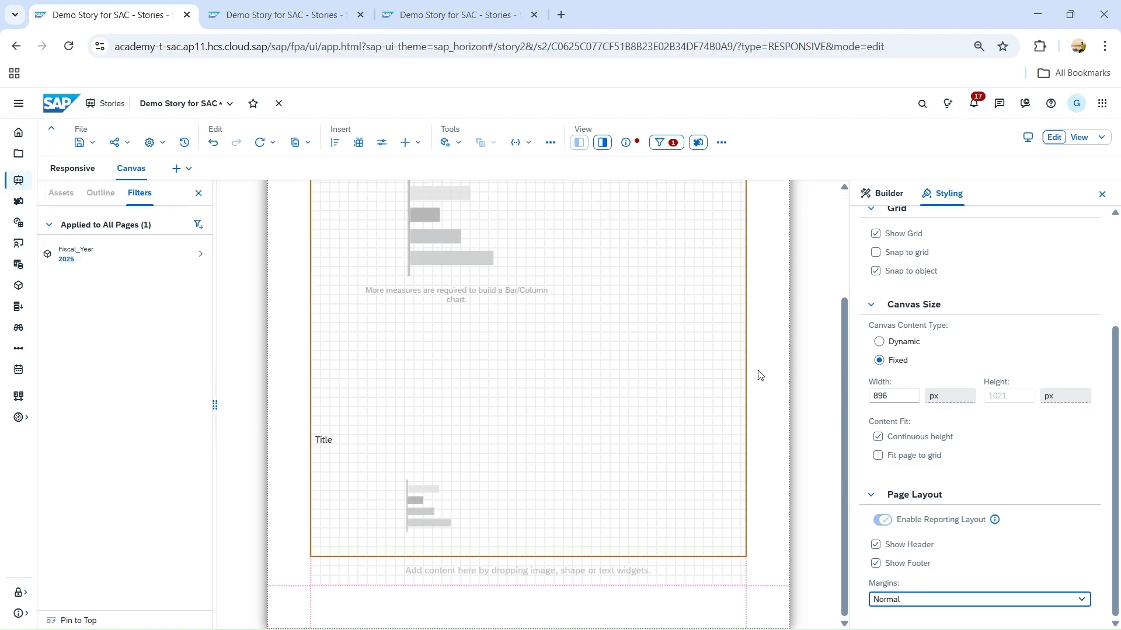
scroll(760, 374, up, 3)
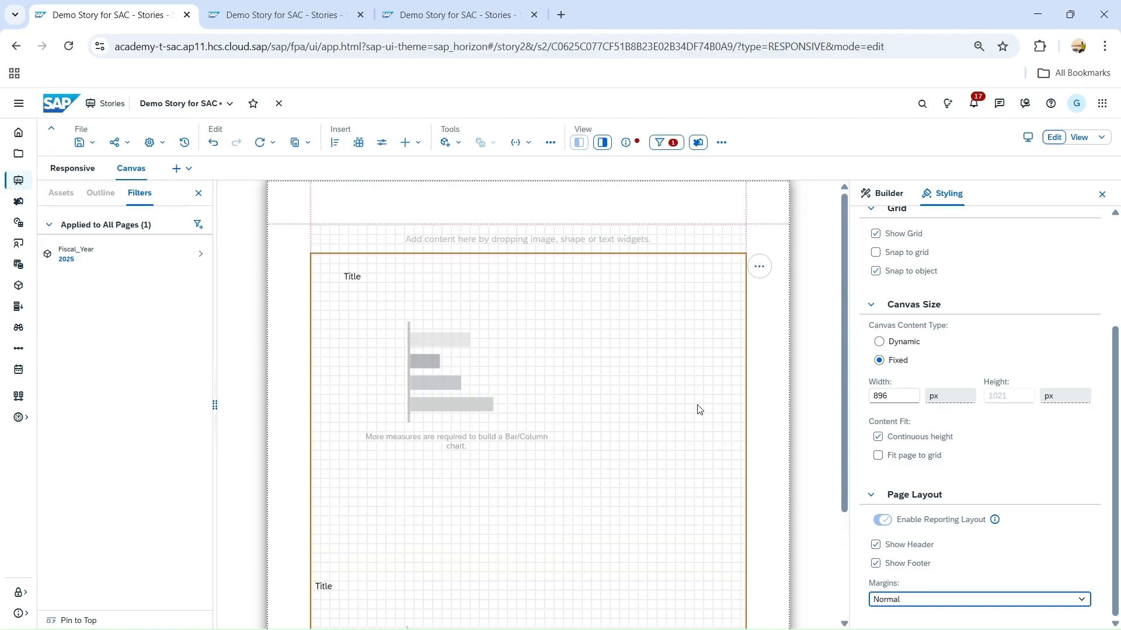
click(959, 606)
click(917, 529)
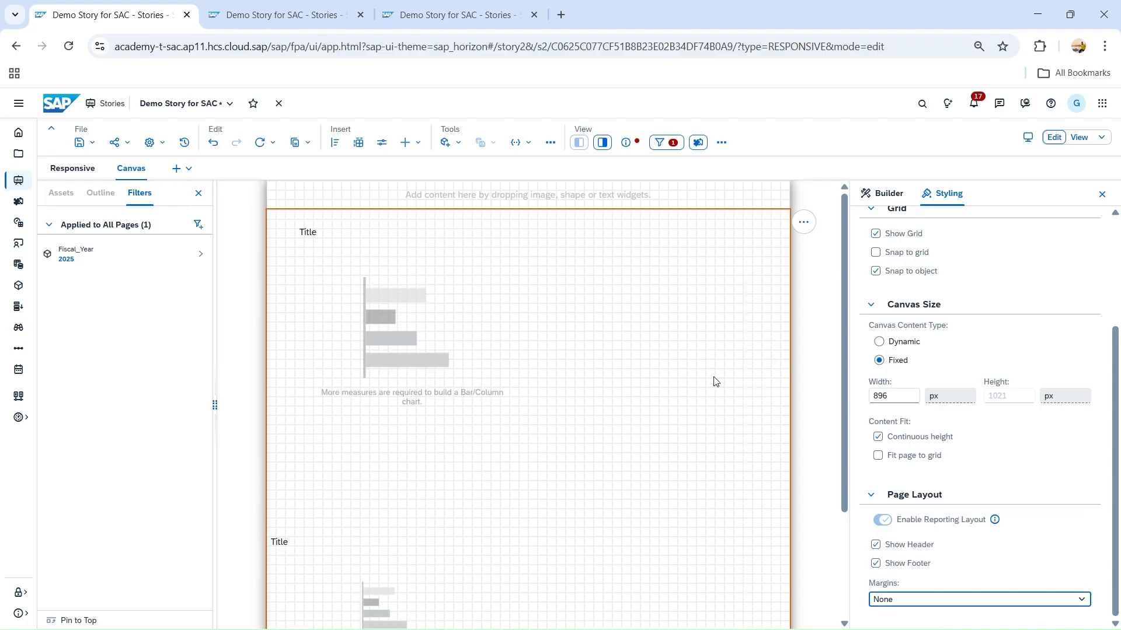
- Compare the Responsive page with the Canvas page, checking the canvas page's builder and styling settings
click(72, 168)
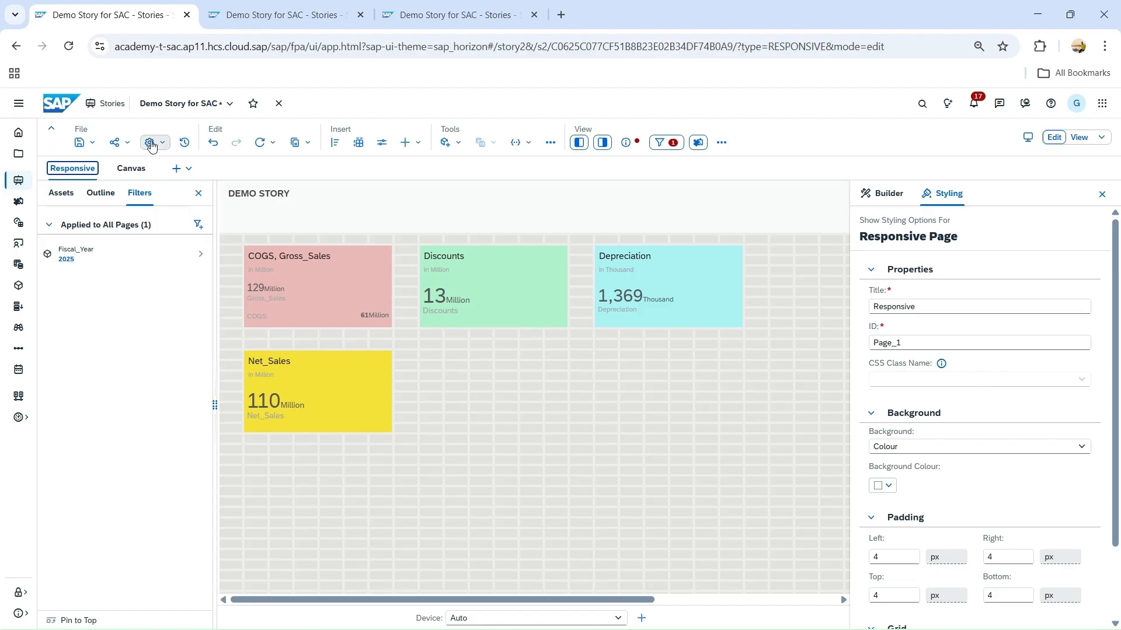
click(155, 169)
click(152, 190)
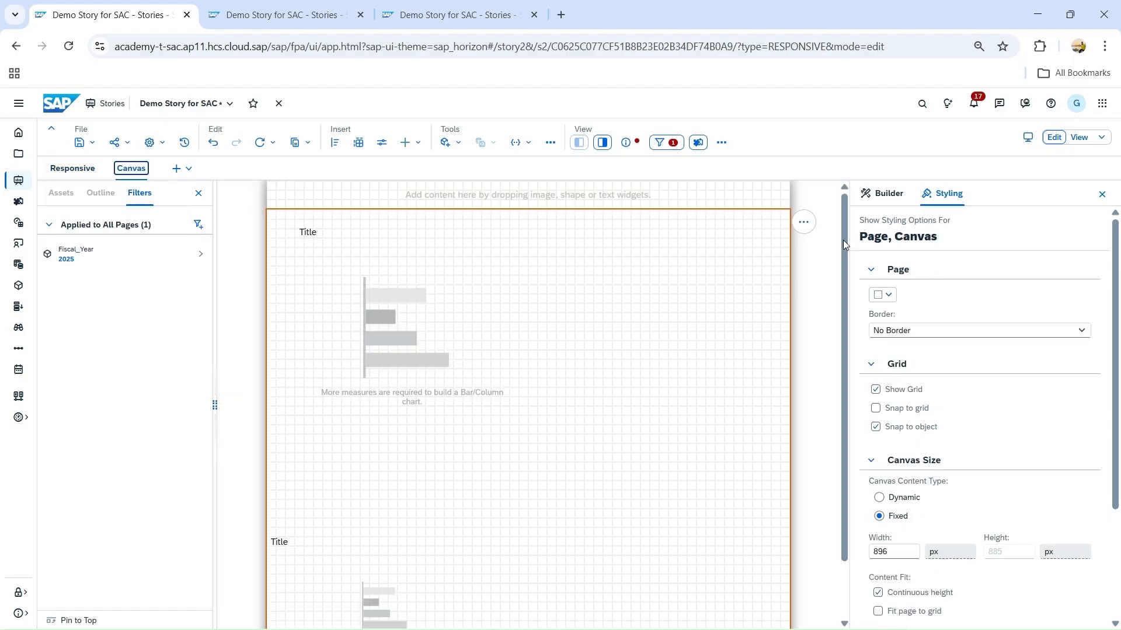
click(884, 195)
click(942, 193)
- Try to open the Outline on the Canvas page, comparing with the Responsive page and checking with Chart_4 and the page selected
click(101, 193)
click(87, 177)
click(127, 171)
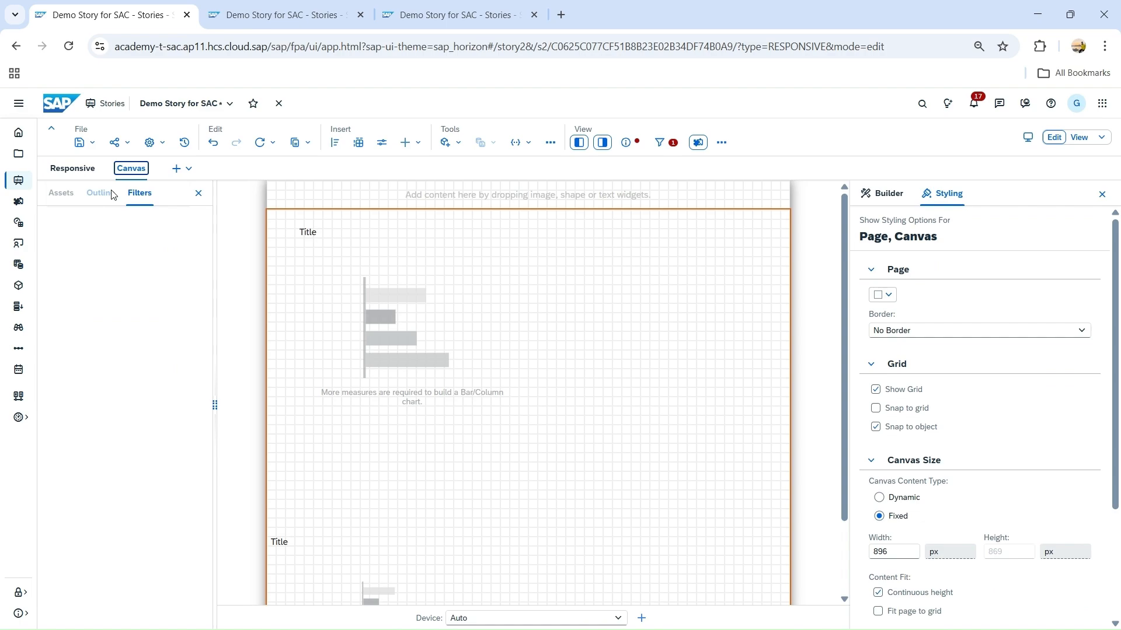
click(107, 197)
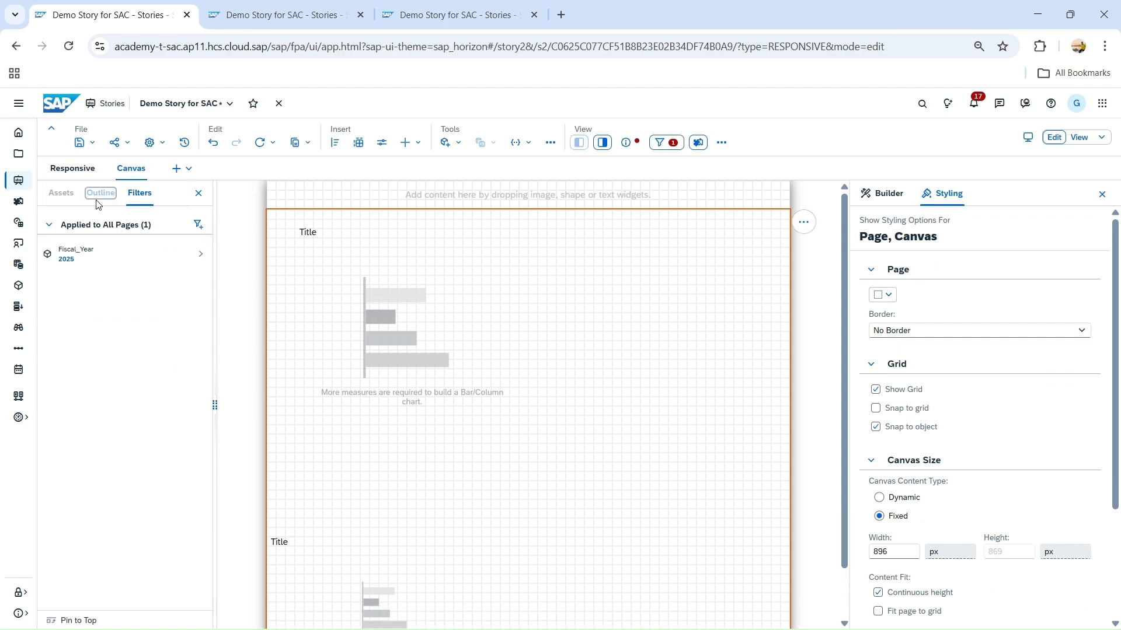
click(385, 266)
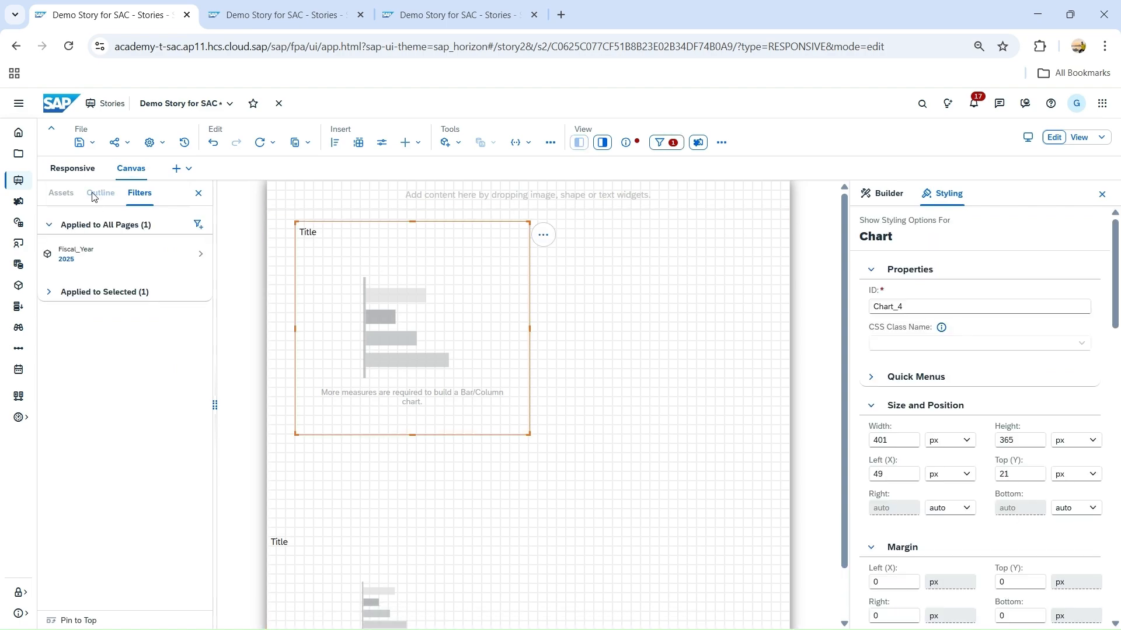
click(588, 283)
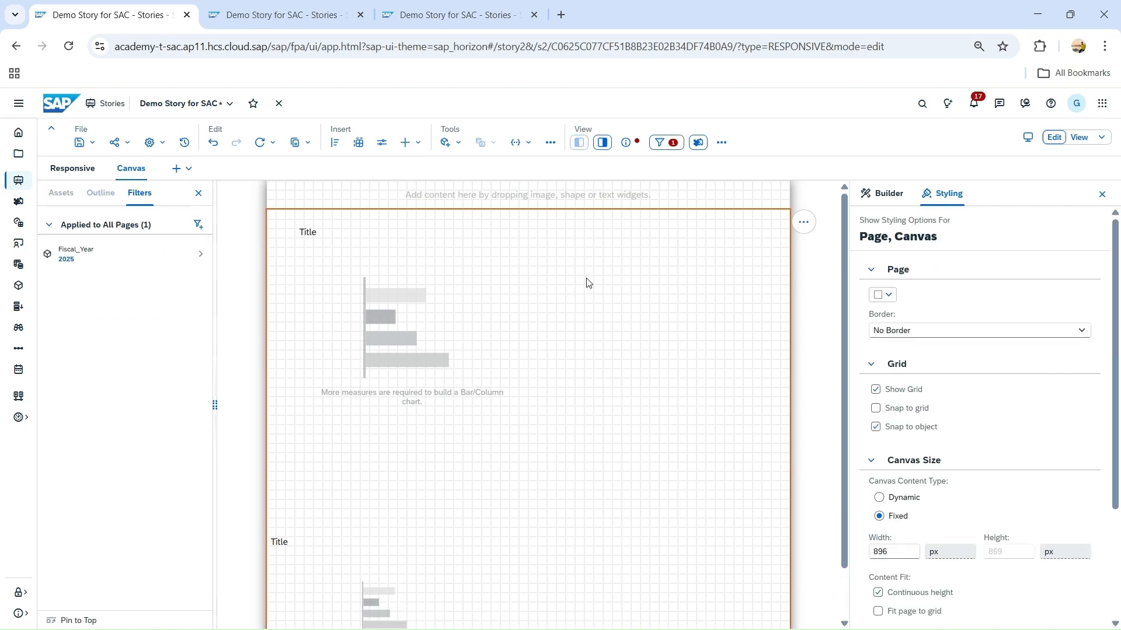
- Turn off Continuous height for the Canvas page and try to disable its reporting layout
click(104, 198)
scroll(976, 420, down, 3)
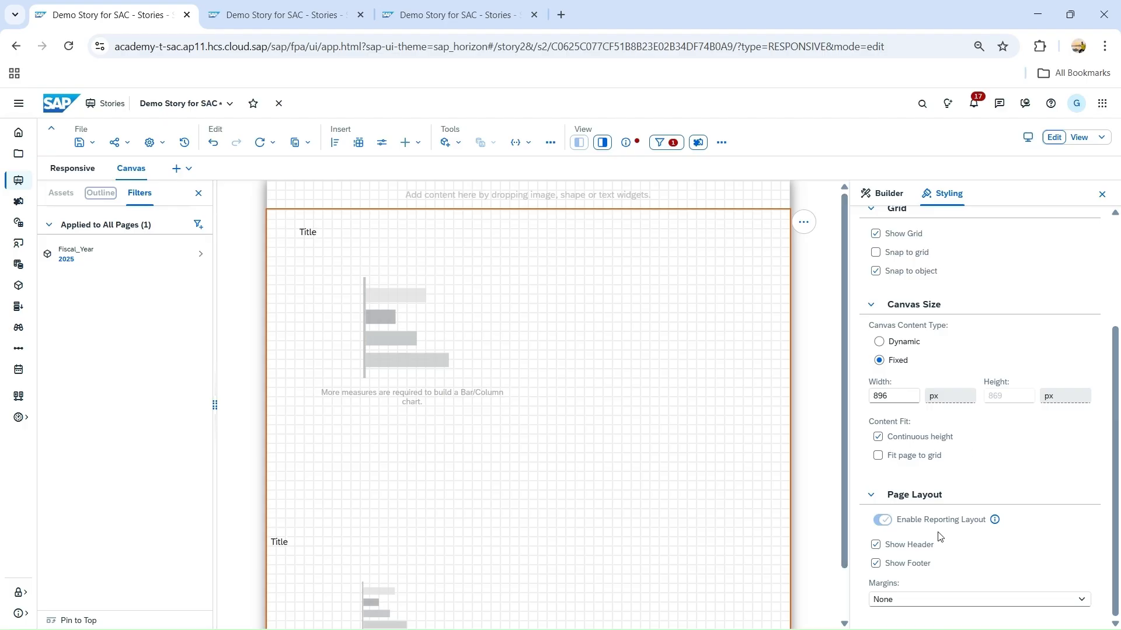
click(882, 520)
click(879, 436)
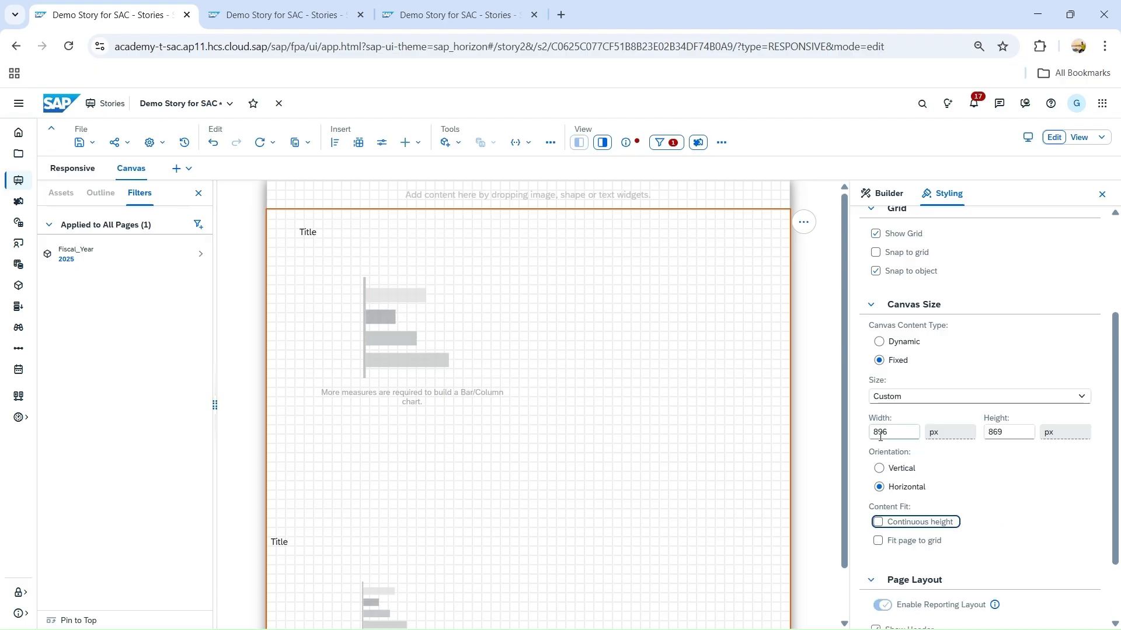
mouse_move(881, 609)
scroll(930, 575, down, 2)
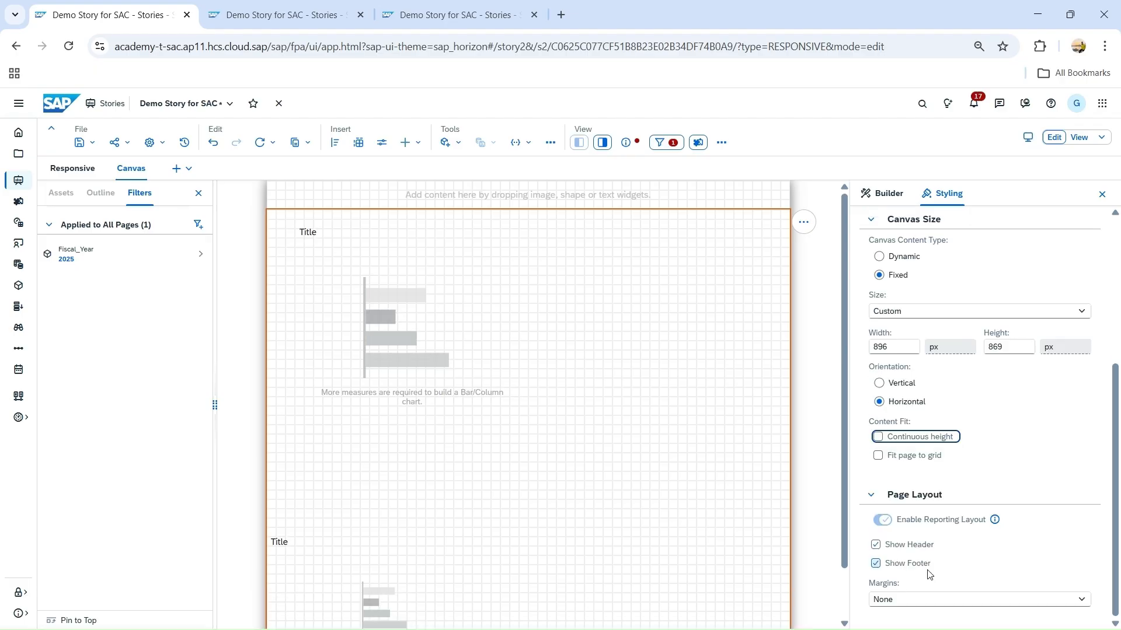
- Add a new canvas page to the story after the existing Canvas page
click(154, 170)
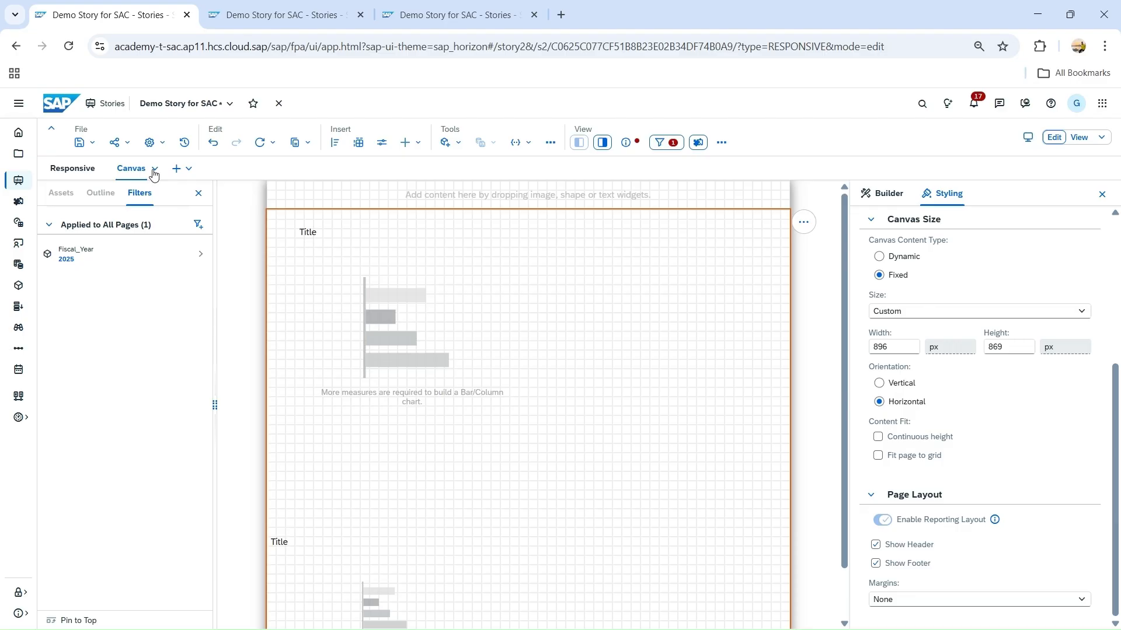
click(178, 169)
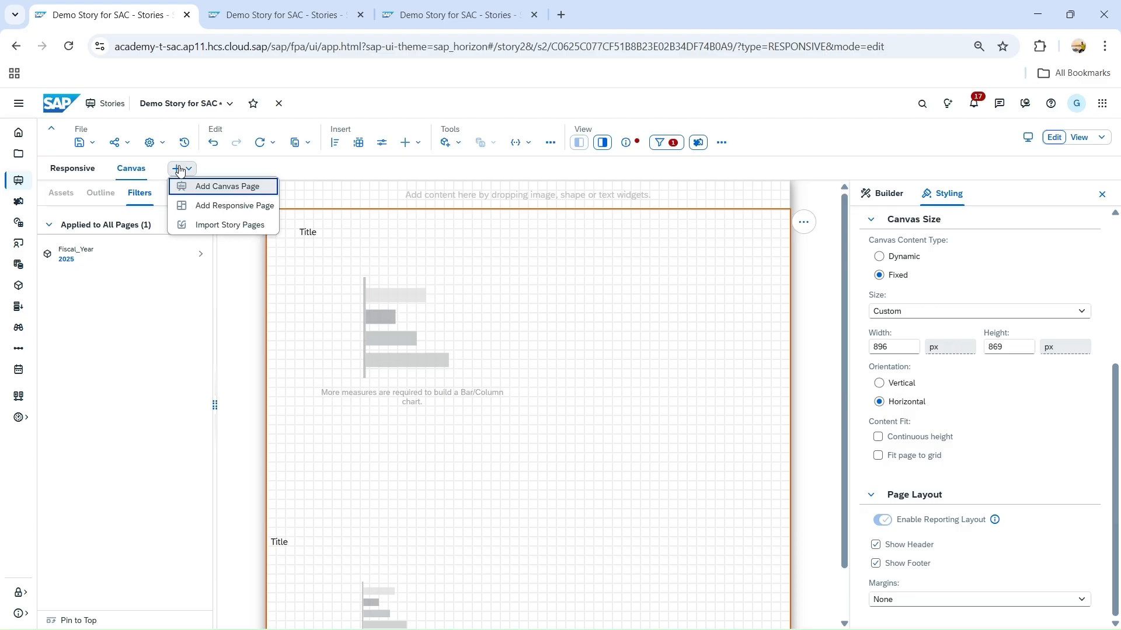
click(200, 196)
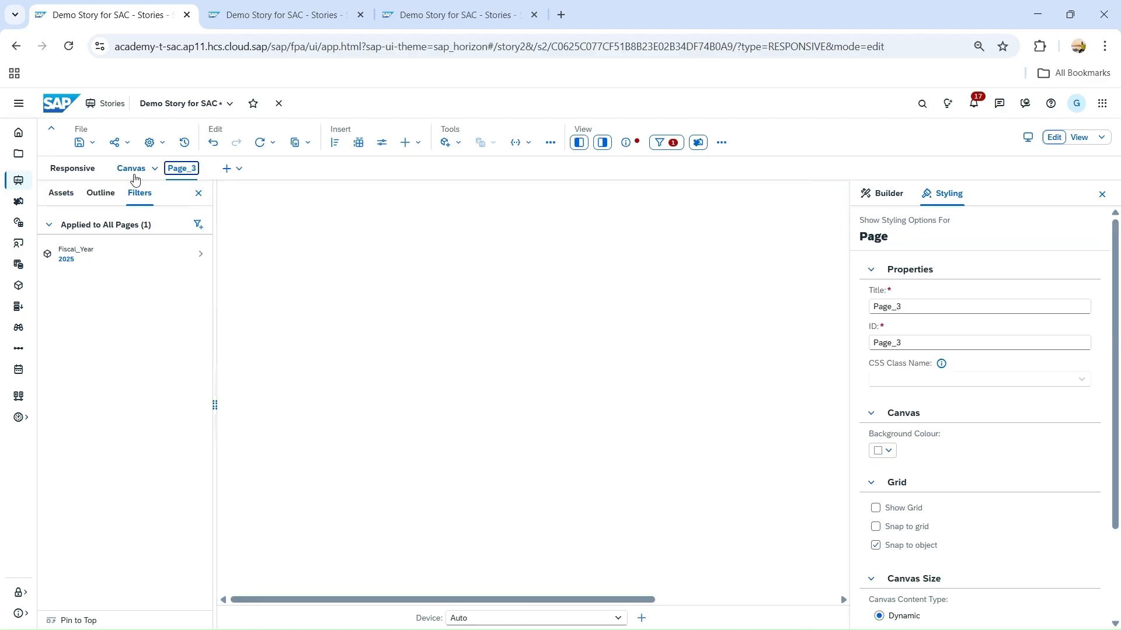
- Return to the Canvas page and read the information on Enable Reporting Layout, trying again to disable it
click(129, 169)
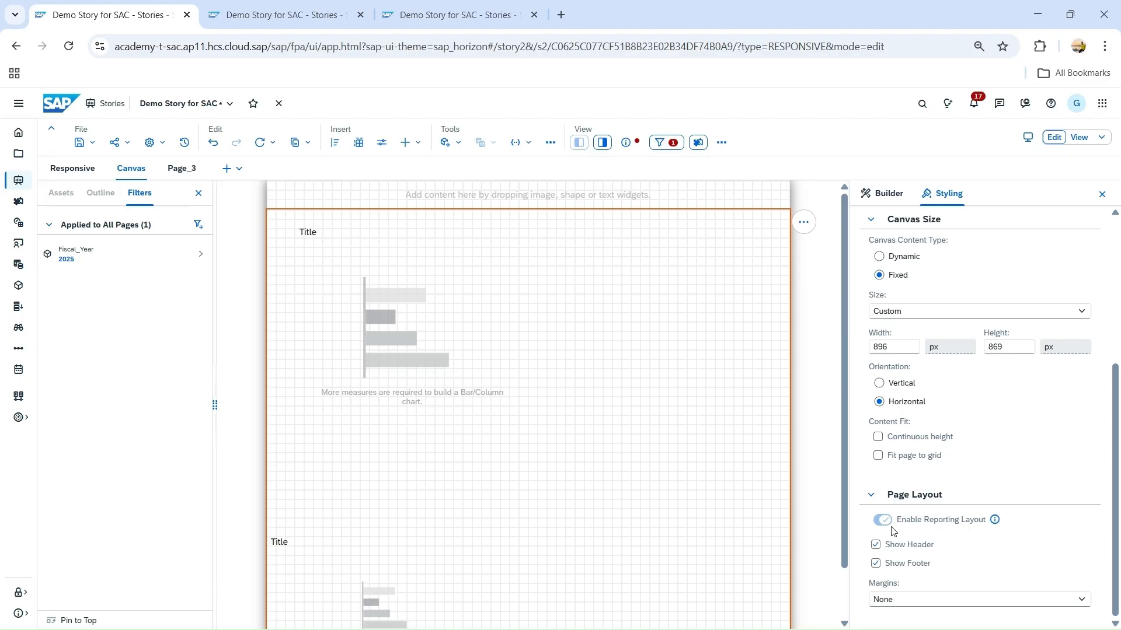
click(994, 522)
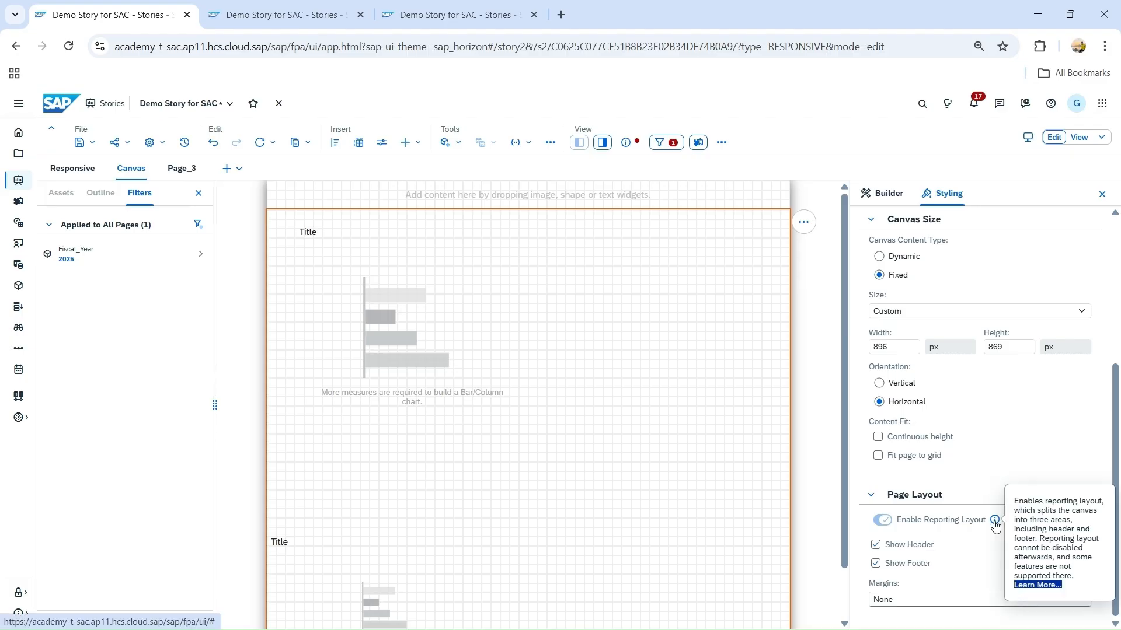
click(882, 524)
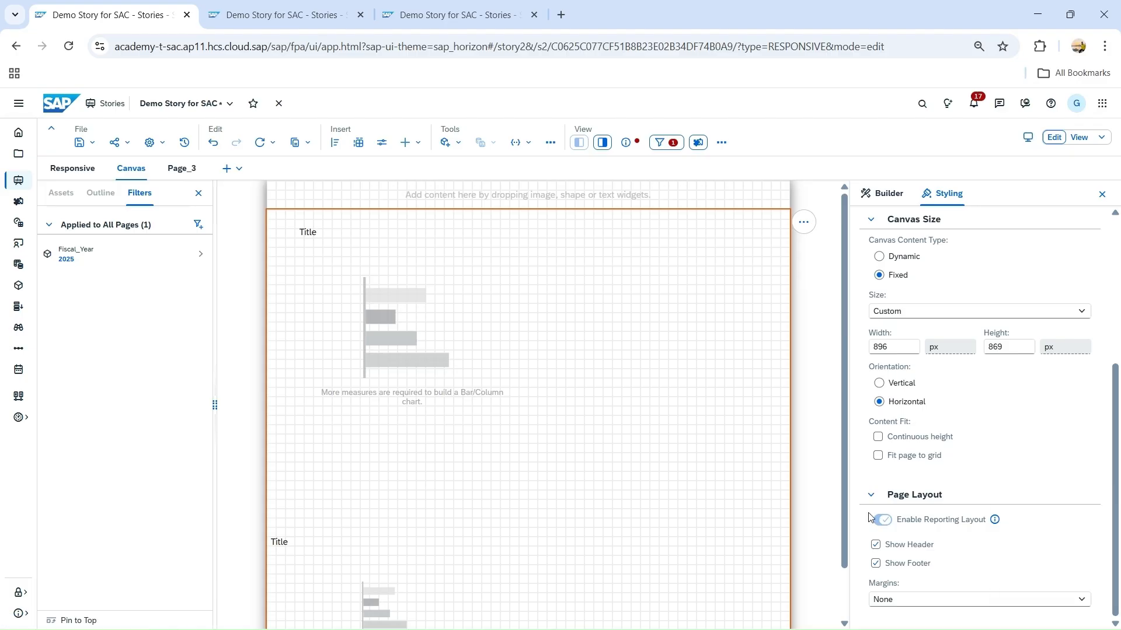
- Open Page_3 and check its Outline and the widgets available in its Assets
click(182, 169)
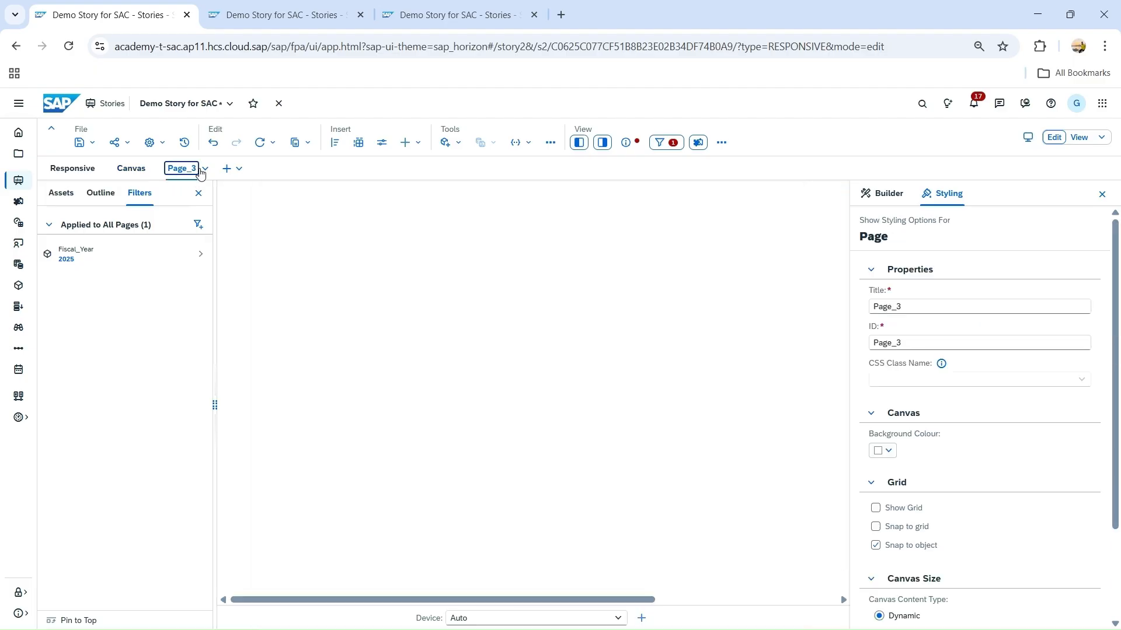
click(98, 191)
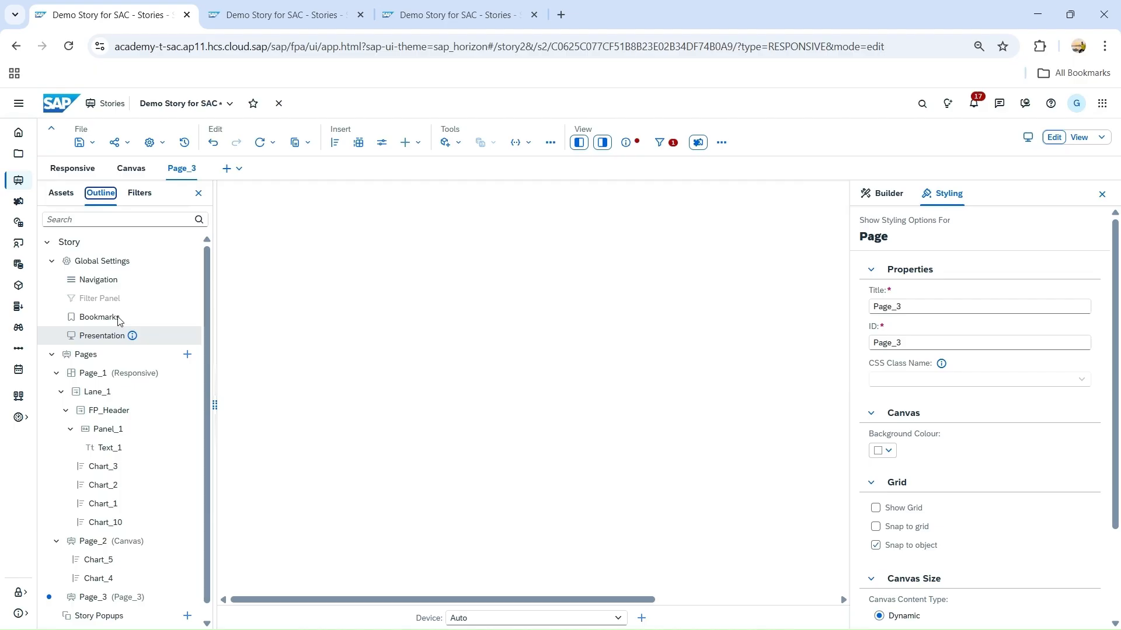
scroll(156, 440, down, 1)
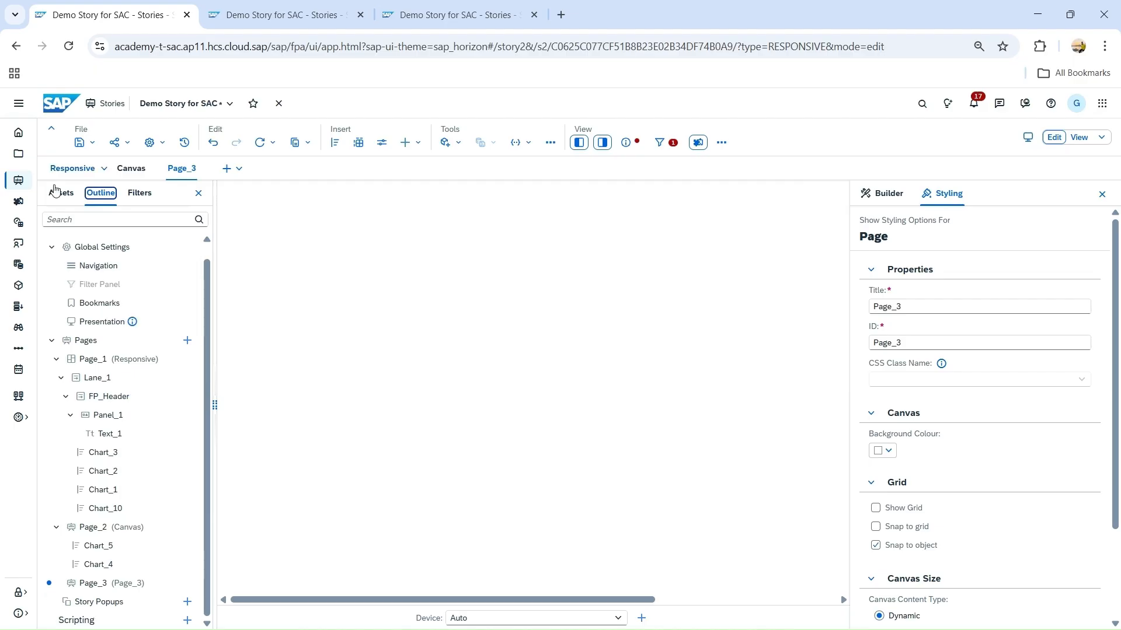
click(60, 195)
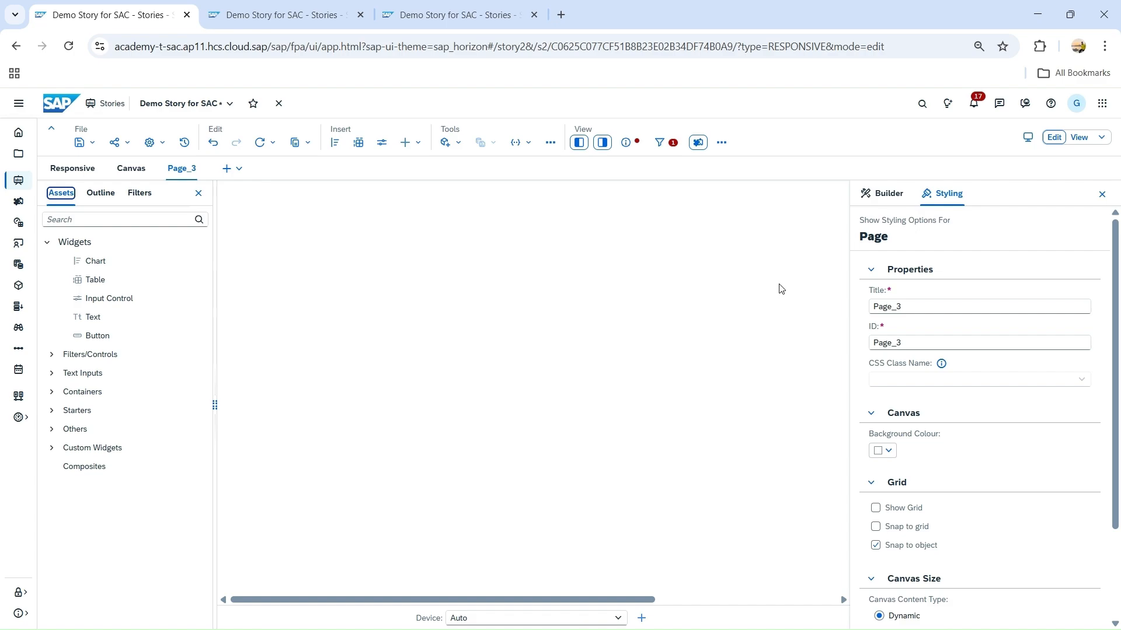
- Return to the Responsive page, close both side panels and slightly reduce the height of the DEMO STORY header
click(73, 169)
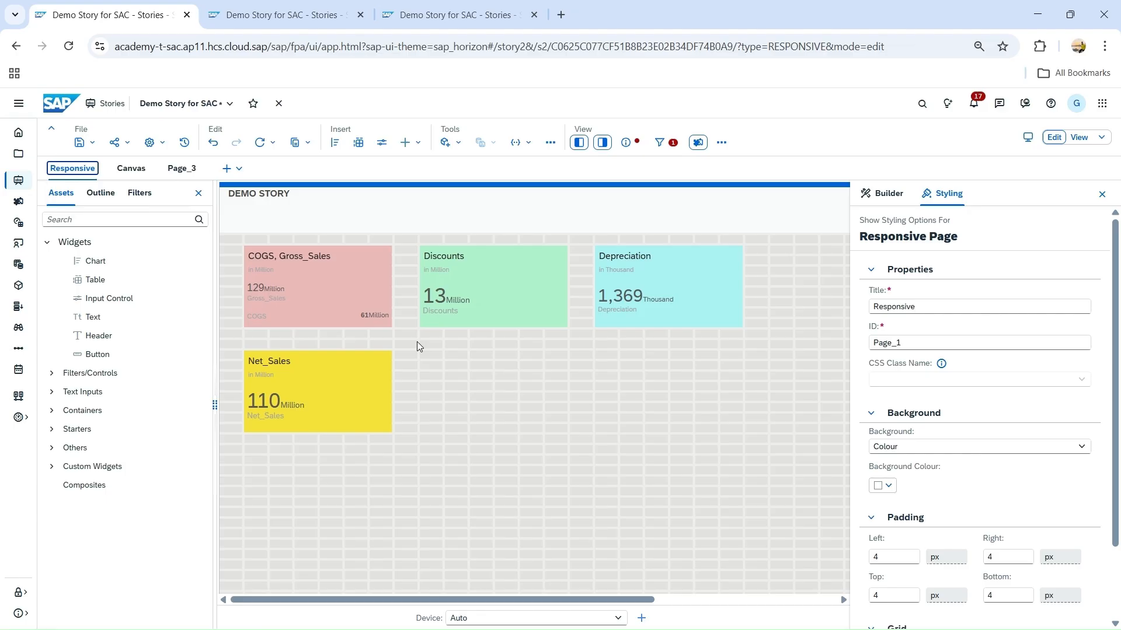
click(1101, 194)
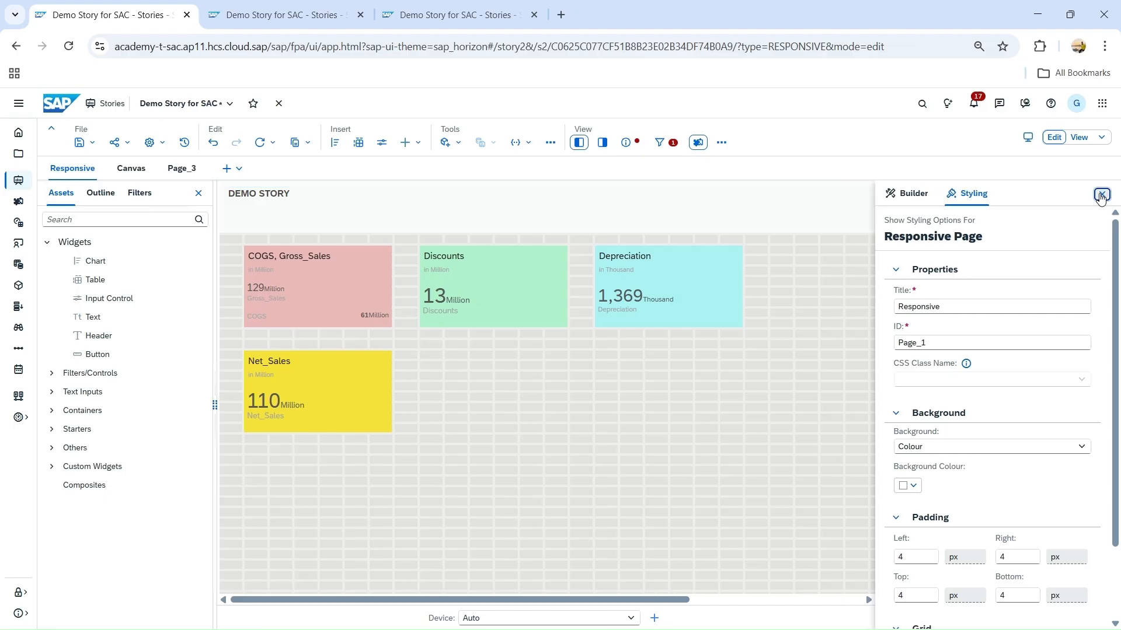
click(198, 193)
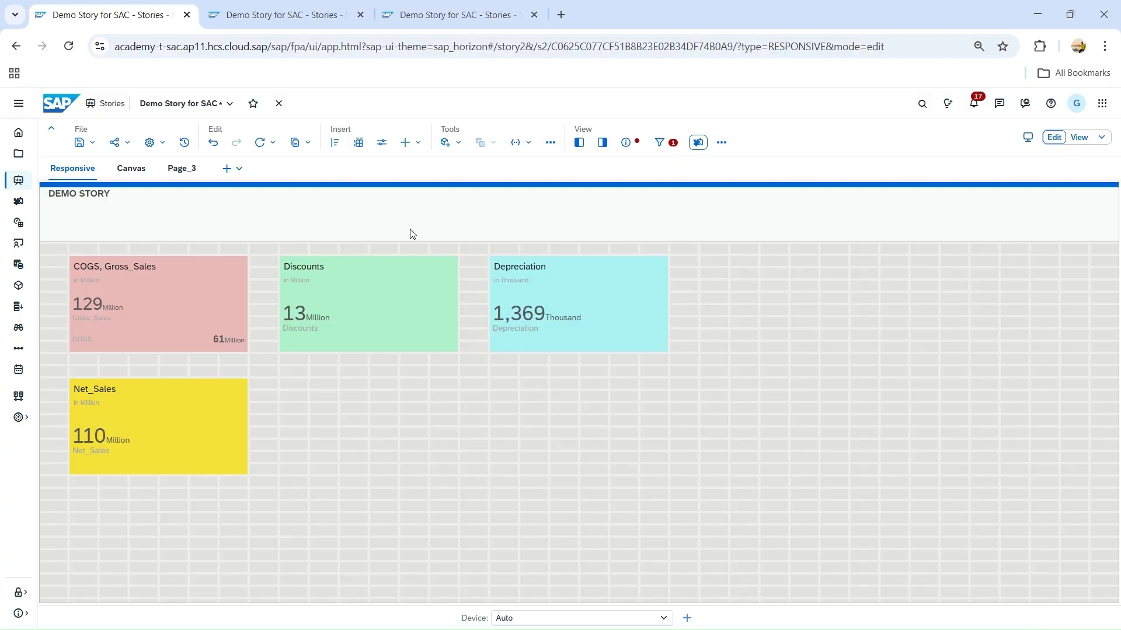
drag(580, 241, 578, 230)
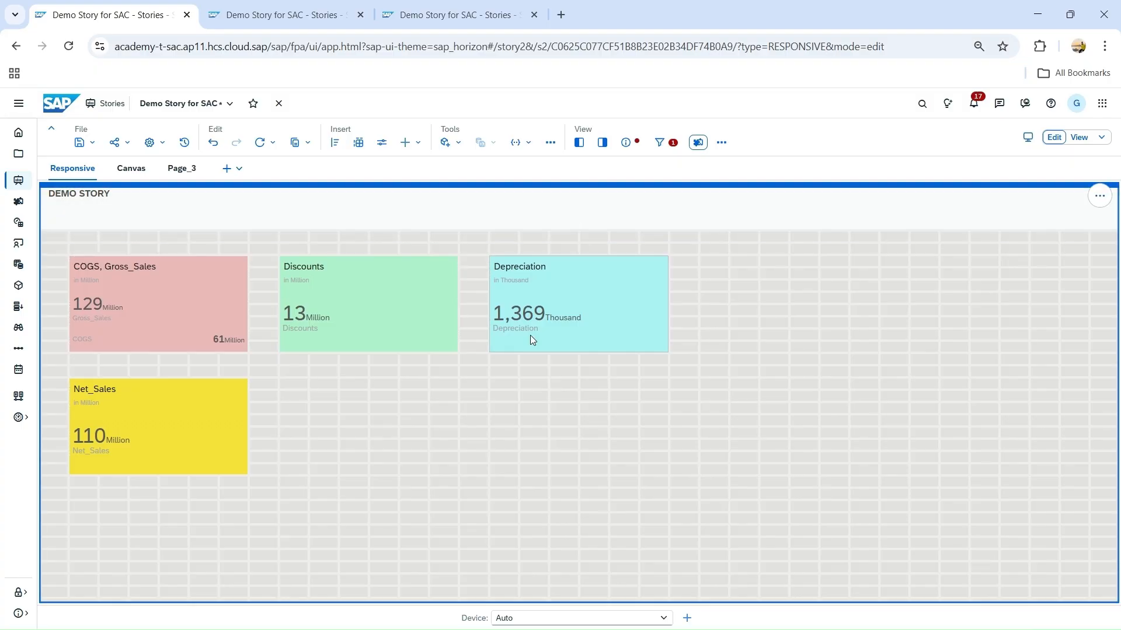
- Move the COGS, Gross_Sales tile up closer to the header and place the Net_Sales tile beside the Depreciation tile
click(195, 274)
drag(195, 274, 221, 259)
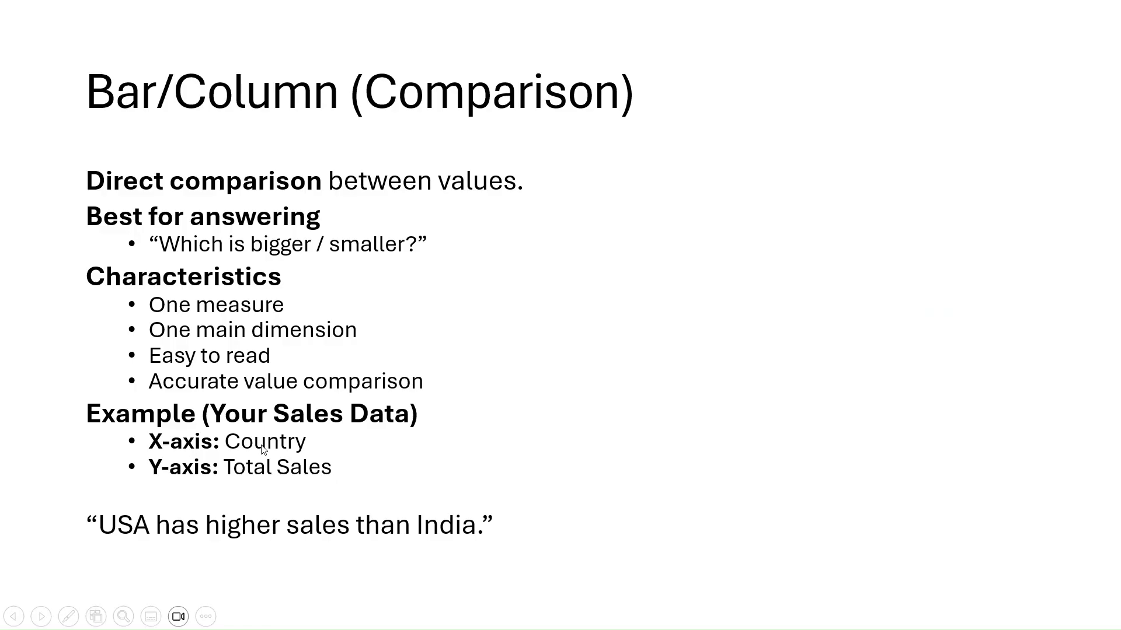
key(alt+Tab)
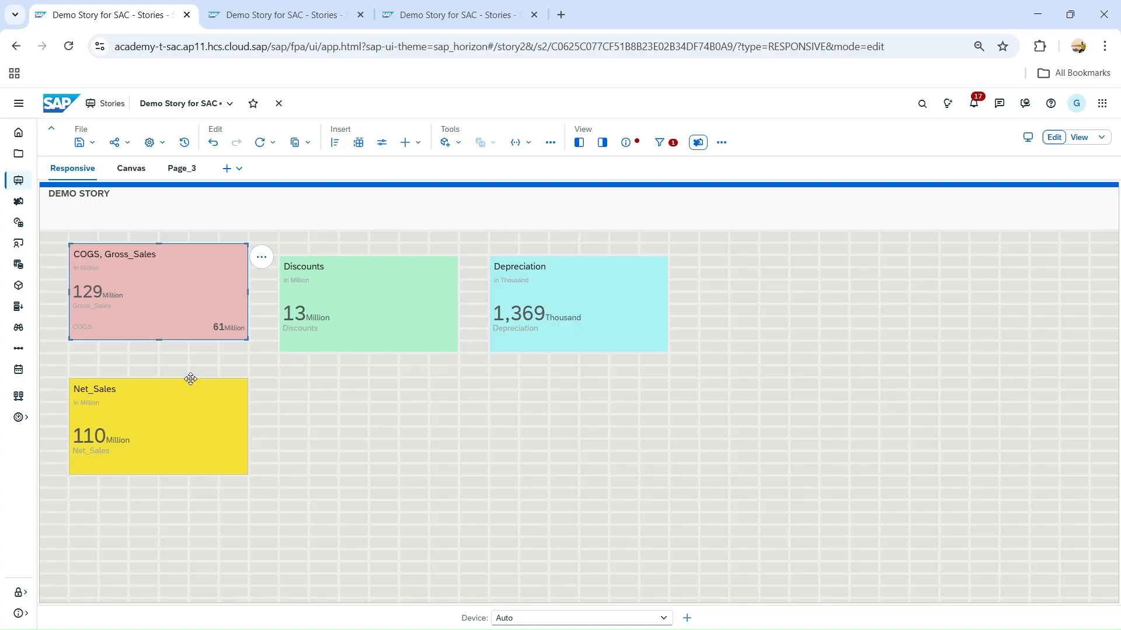
drag(191, 378, 815, 252)
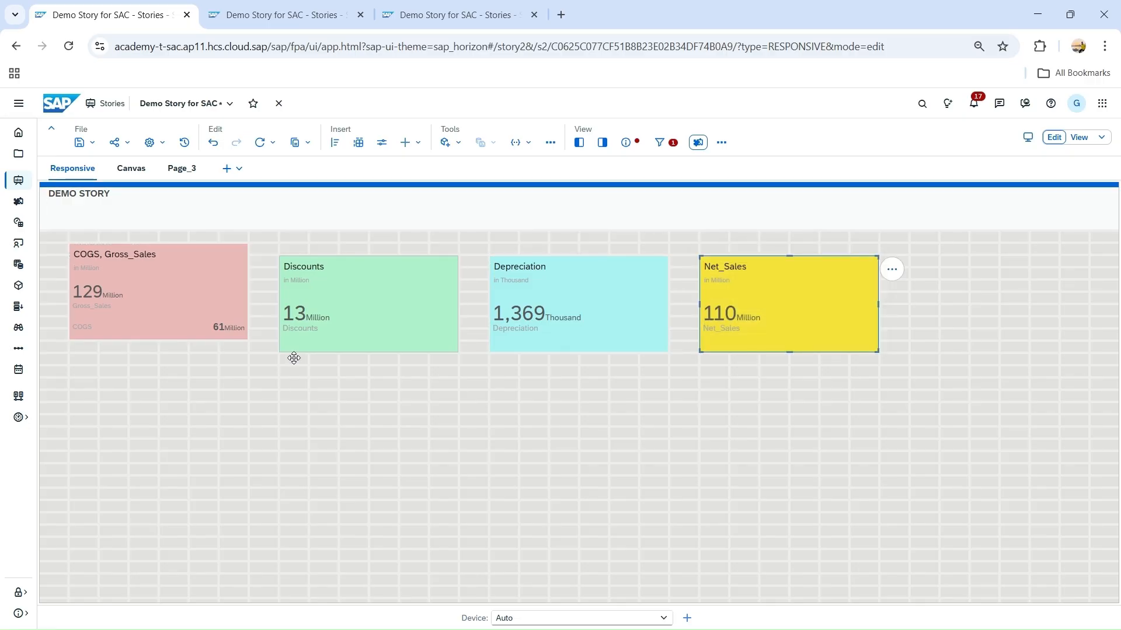
- Insert a new chart on the Responsive page and place it below the COGS, Gross_Sales tile, aligned with its left edge
click(334, 142)
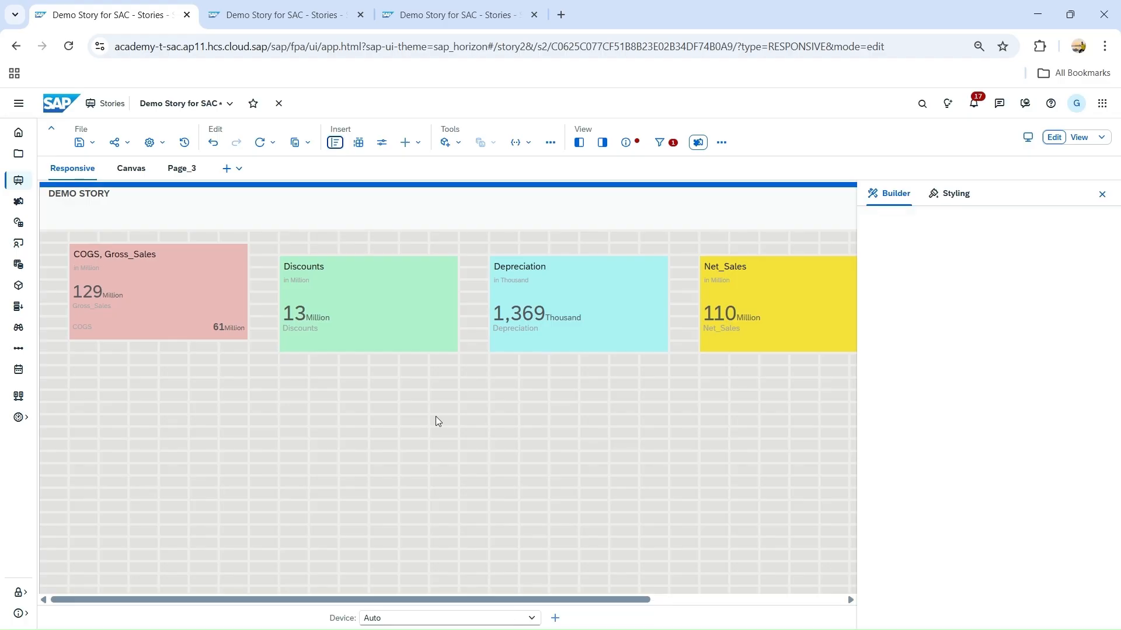
drag(636, 600, 821, 600)
drag(780, 398, 407, 601)
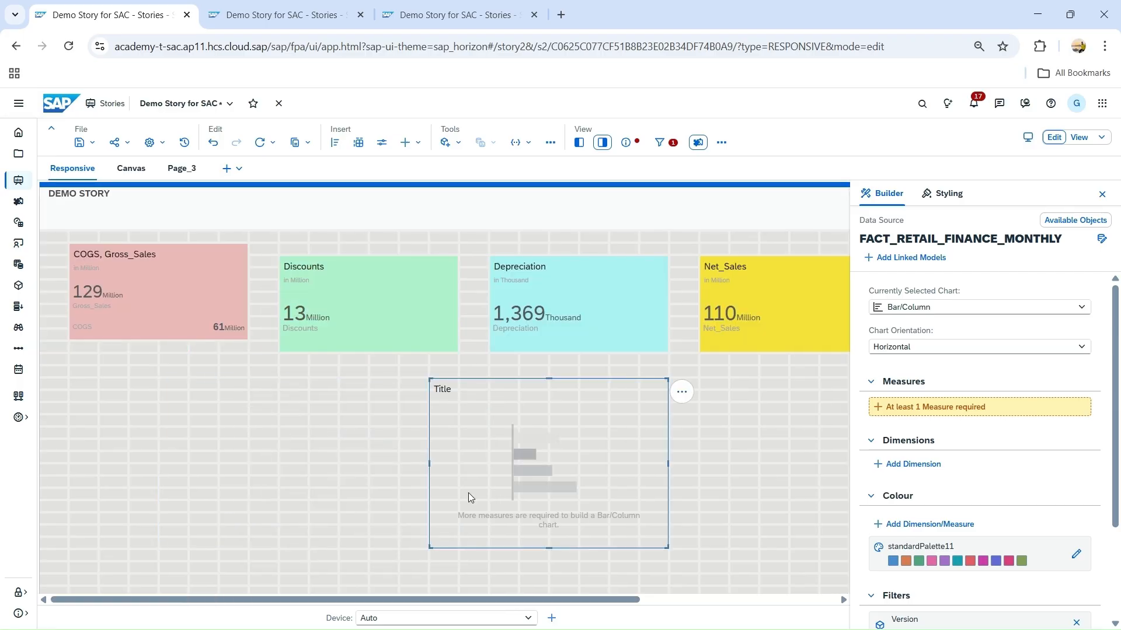
drag(469, 493, 76, 465)
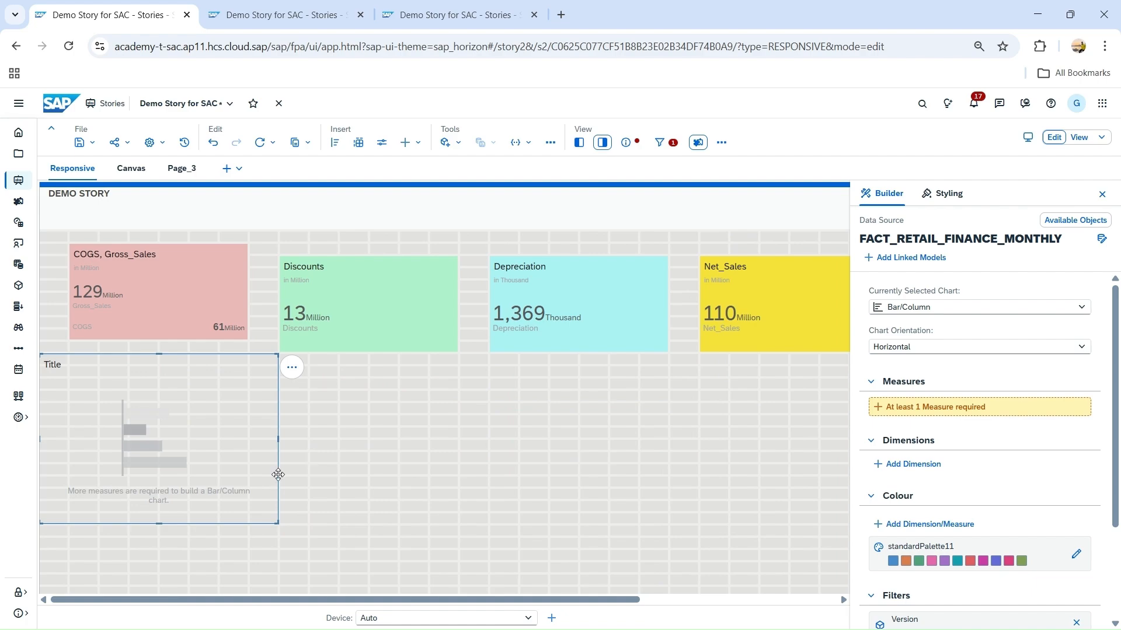
drag(277, 475, 306, 487)
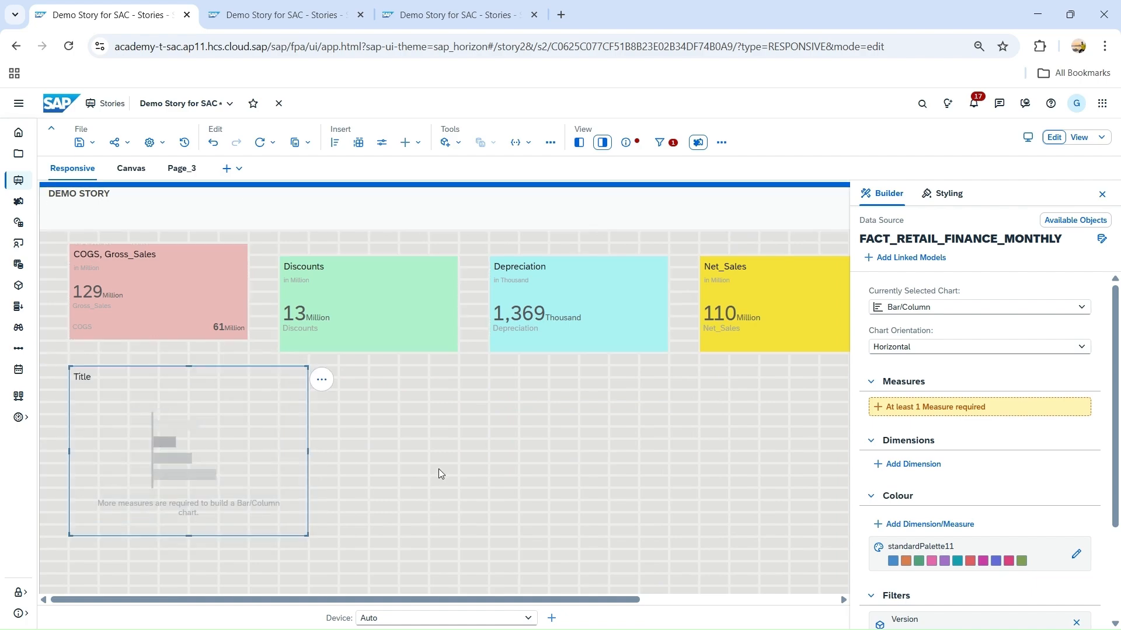
- Add Net_Sales as the measure of the new bar/column chart
click(943, 408)
scroll(971, 512, down, 1)
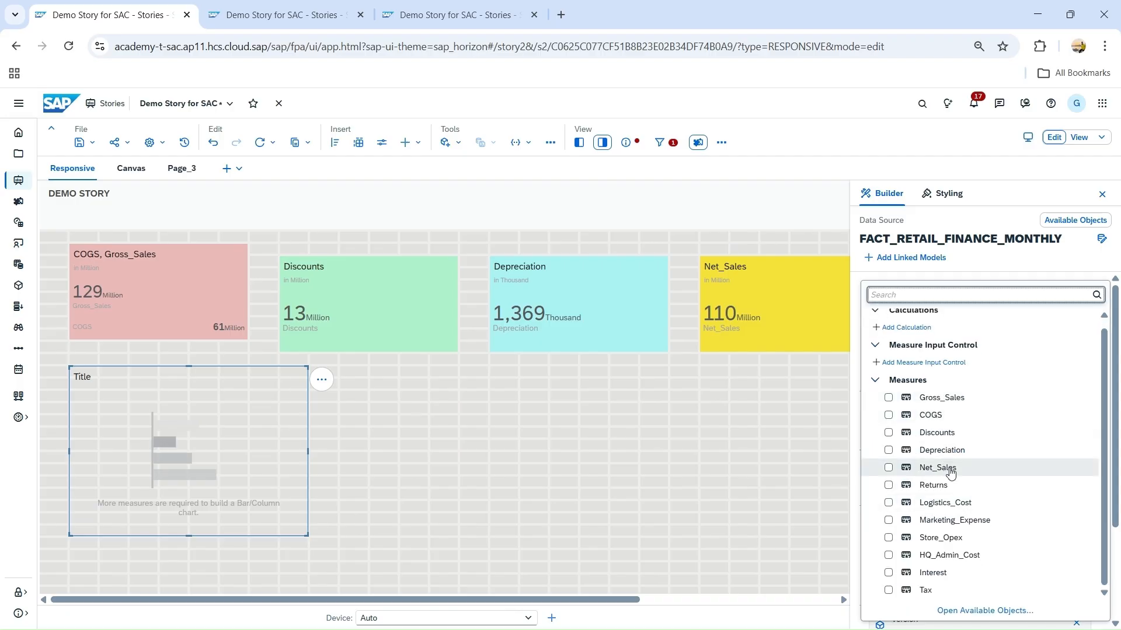
click(950, 474)
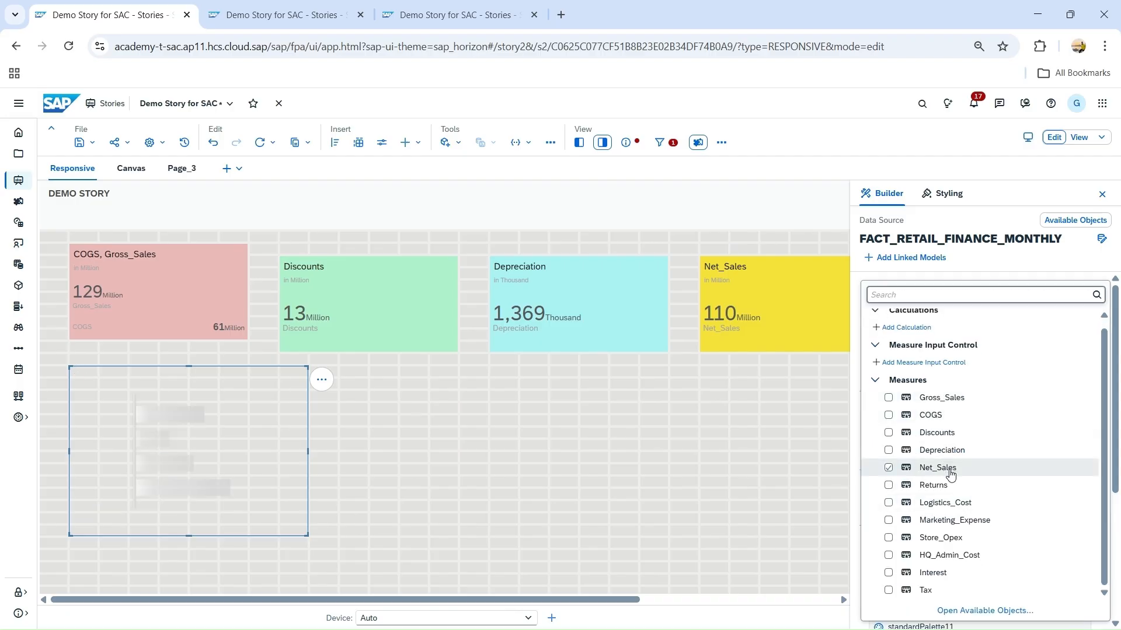
click(861, 433)
- Add the Country attribute of Region_ID as the chart's dimension
scroll(915, 413, down, 2)
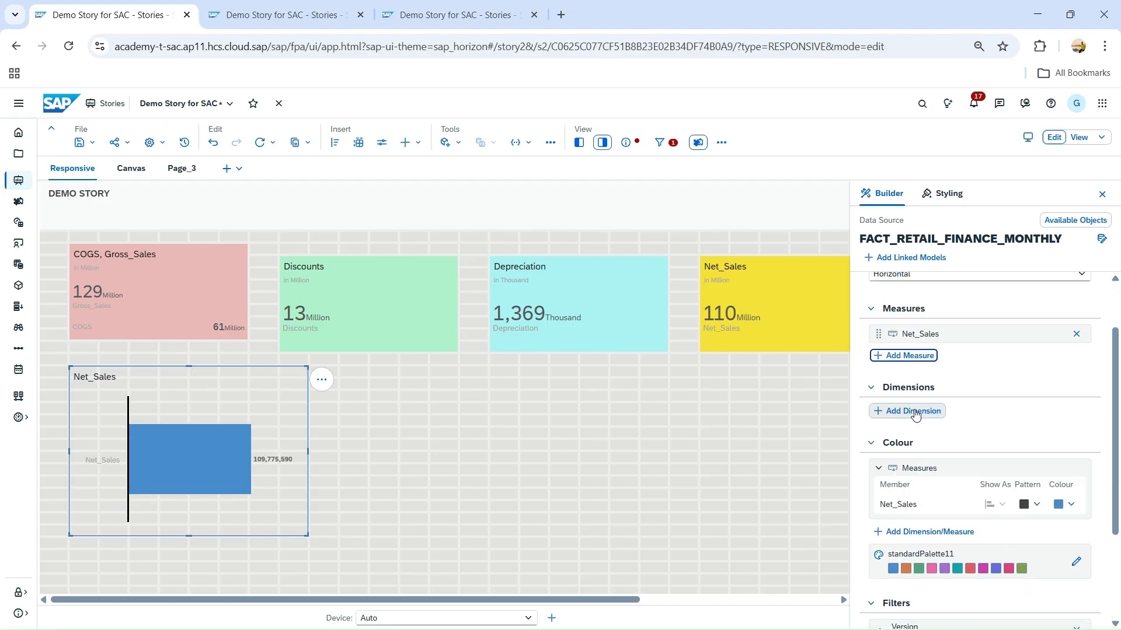
click(915, 412)
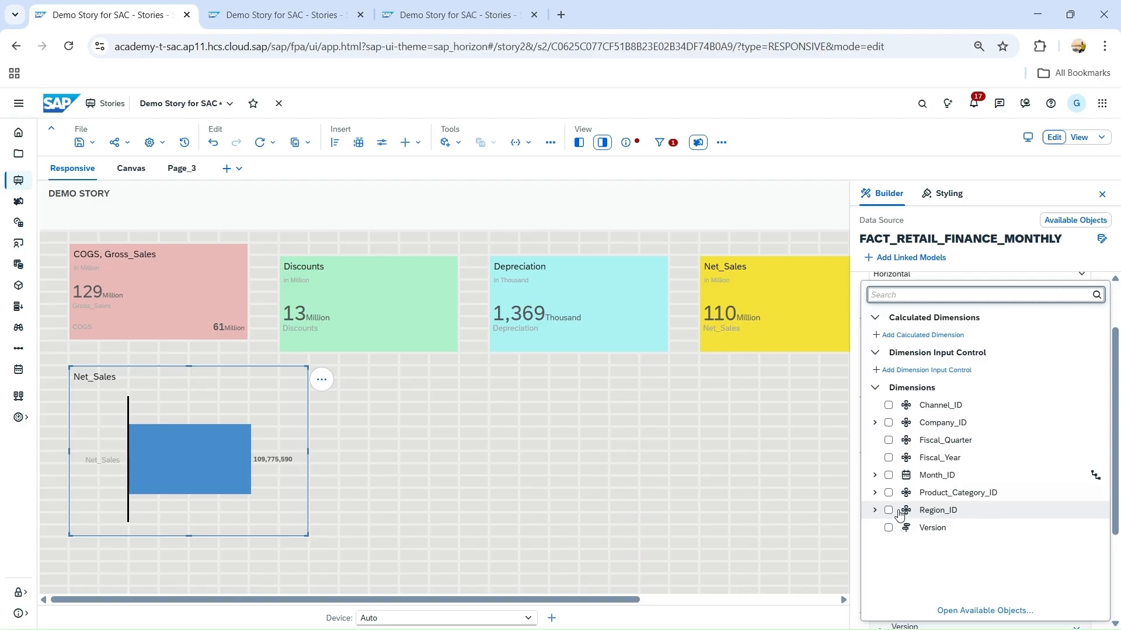
click(875, 510)
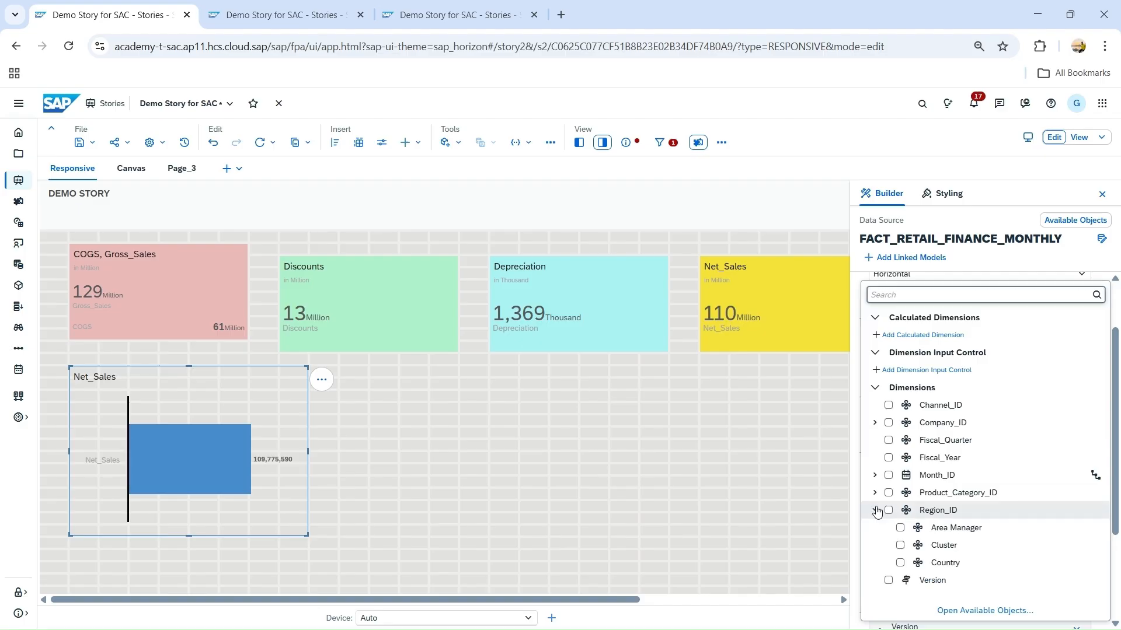
click(900, 564)
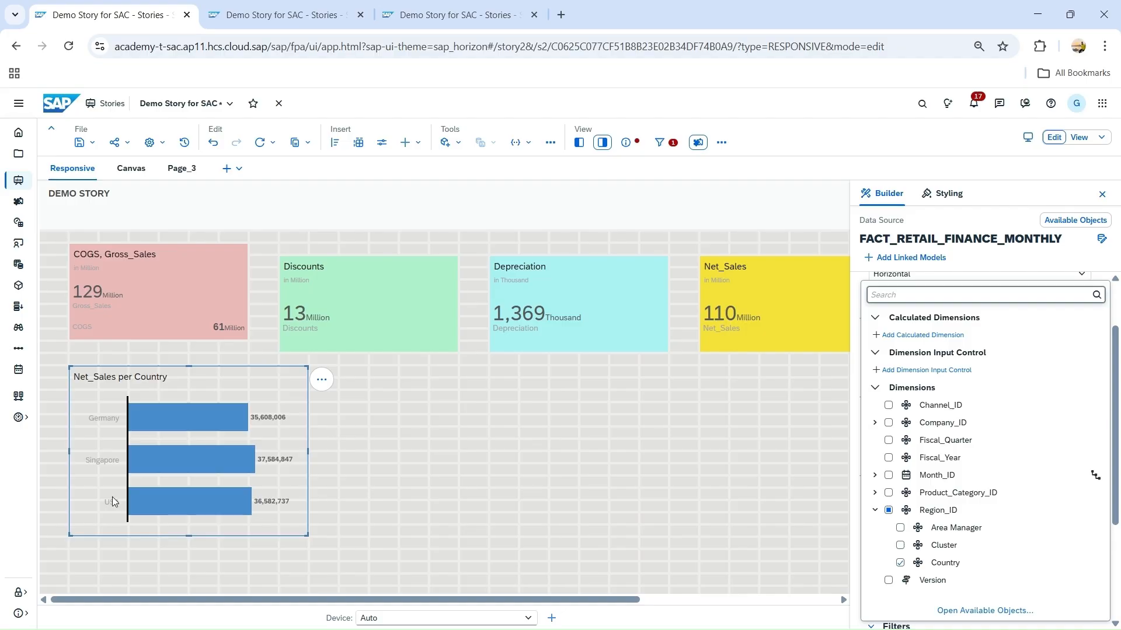
click(855, 340)
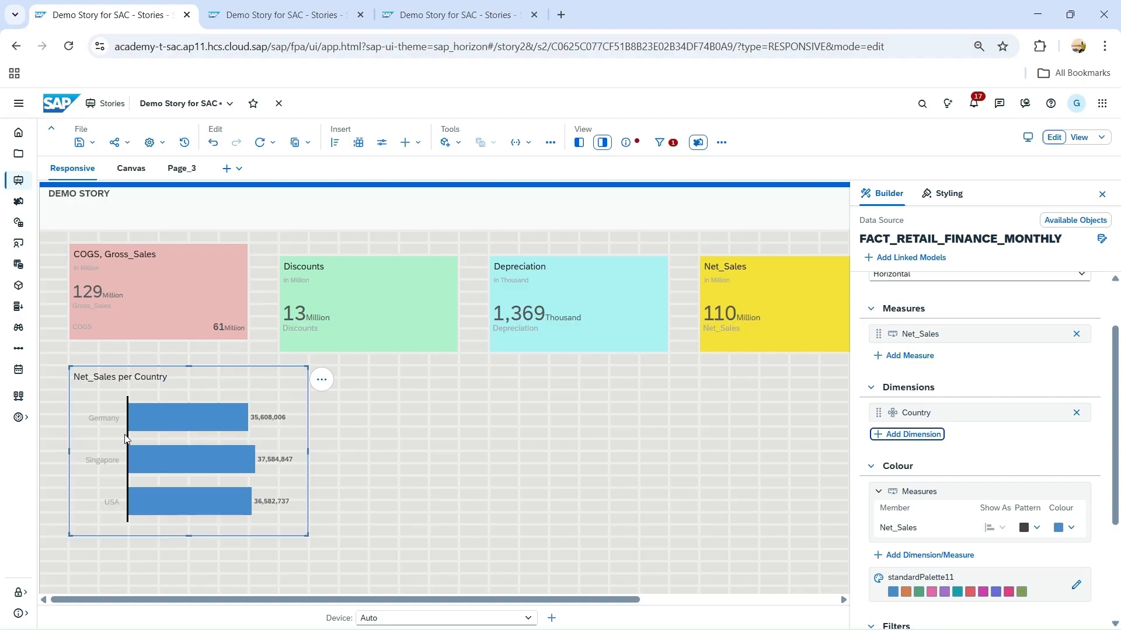
- Set the orientation of the Net_Sales per Country chart to Vertical and widen the chart slightly, keeping the Bar/Column type
mouse_move(176, 479)
scroll(1019, 390, up, 1)
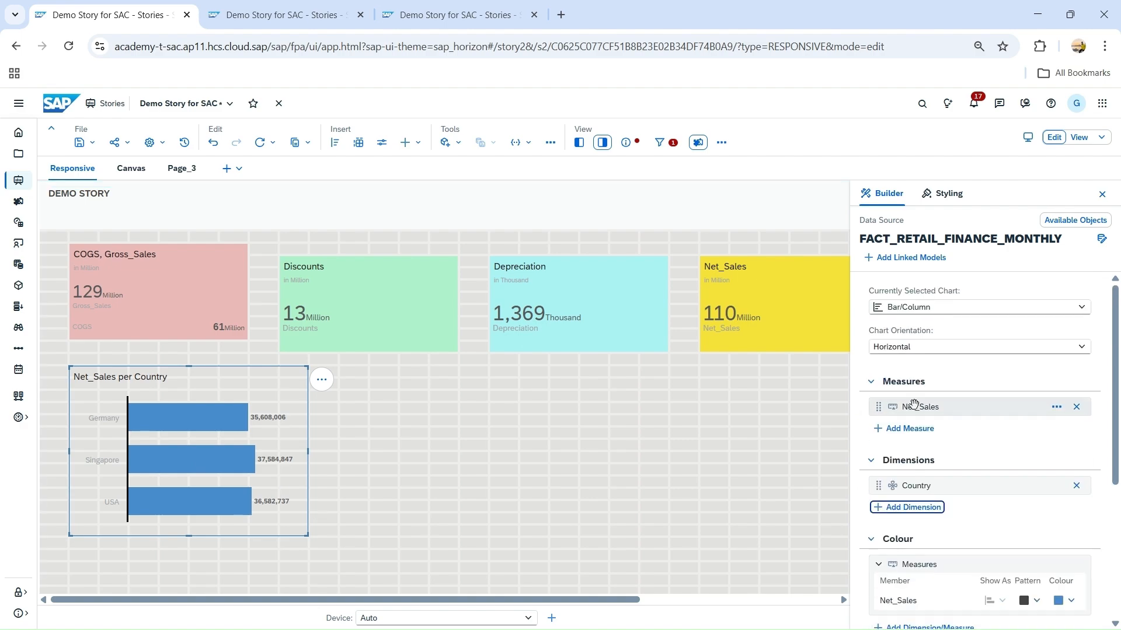
click(918, 349)
click(911, 364)
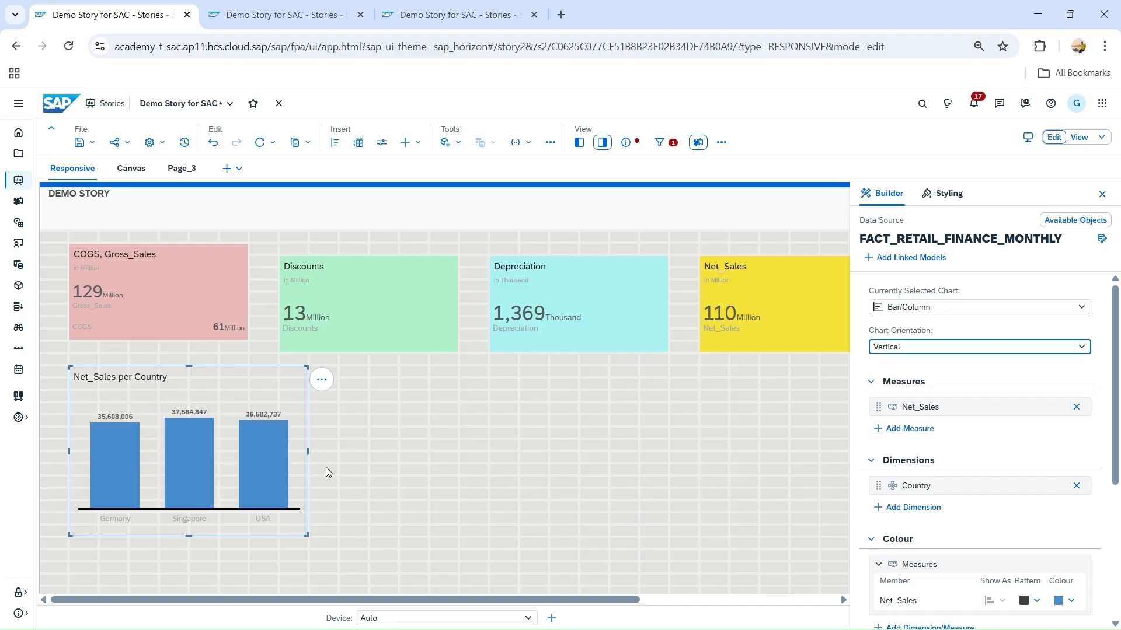
drag(307, 450, 338, 446)
click(948, 310)
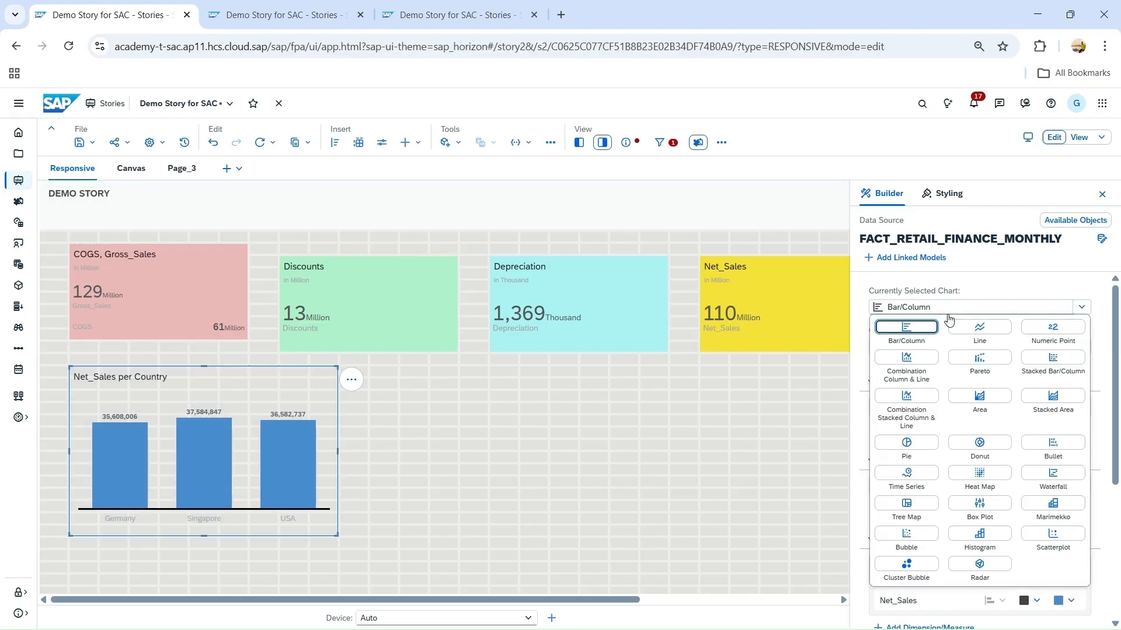
click(928, 309)
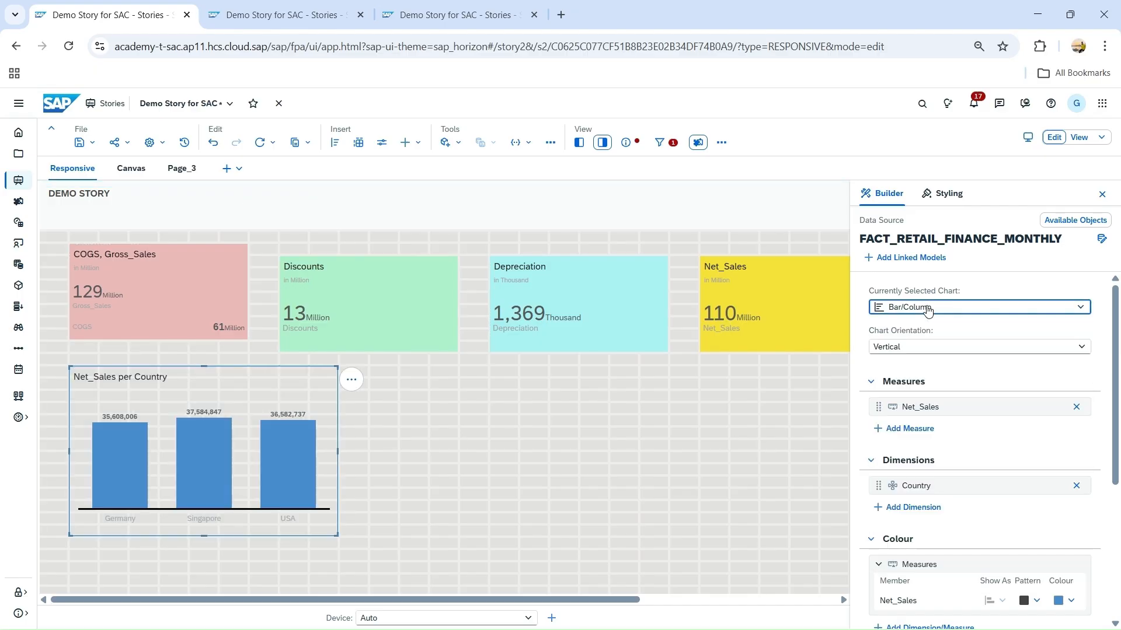
- Set the Net_Sales per Country chart's orientation to Horizontal and reduce the chart's height
click(930, 352)
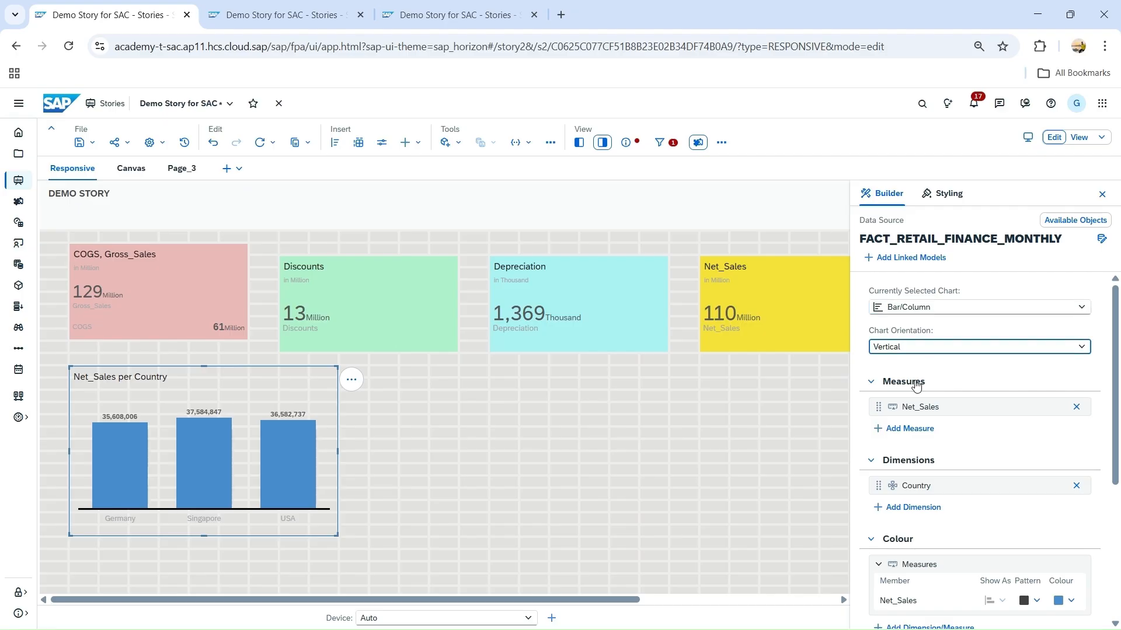
key(Down)
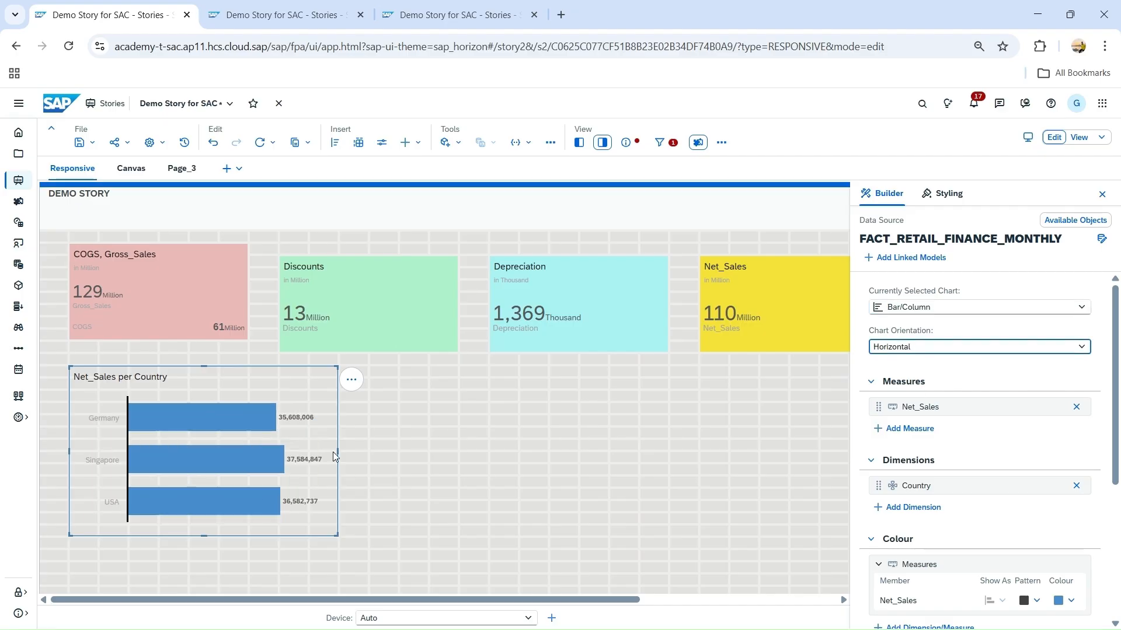
drag(332, 452, 337, 450)
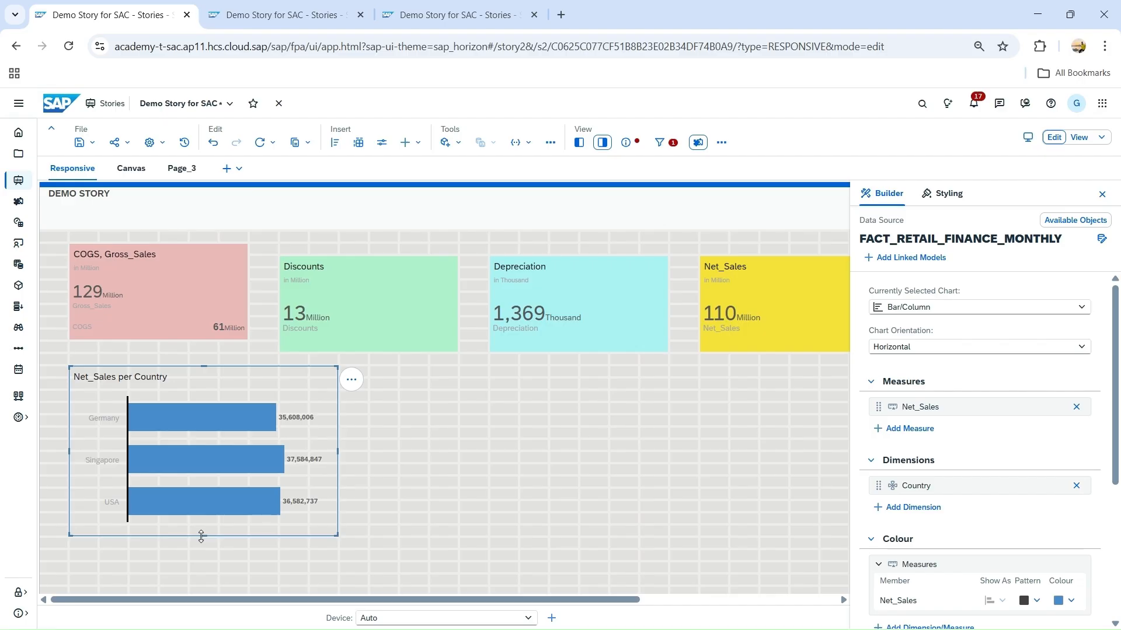
drag(201, 536, 205, 476)
click(561, 433)
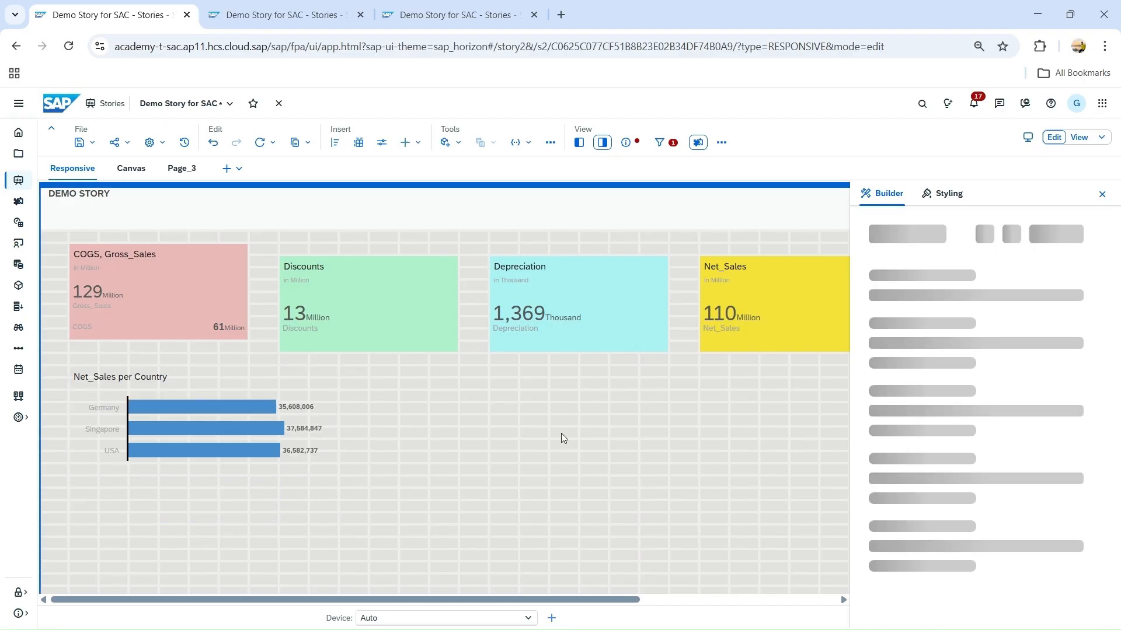
click(245, 383)
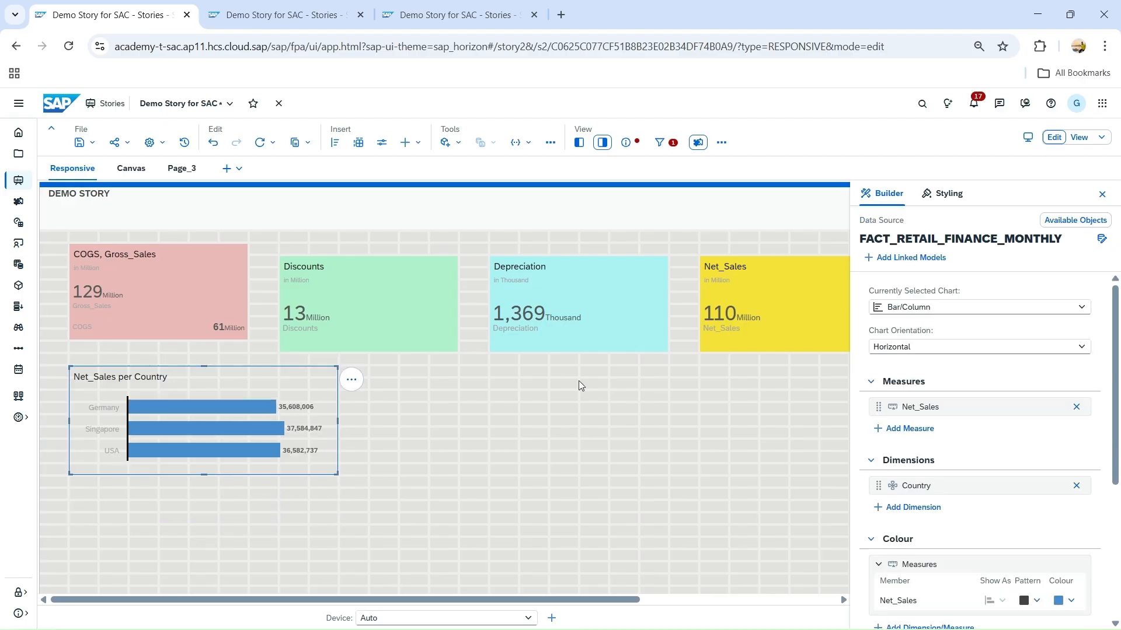
- Switch to the presentation to review the Bar/Column (Comparison) slide, and return to the story
key(alt+Tab)
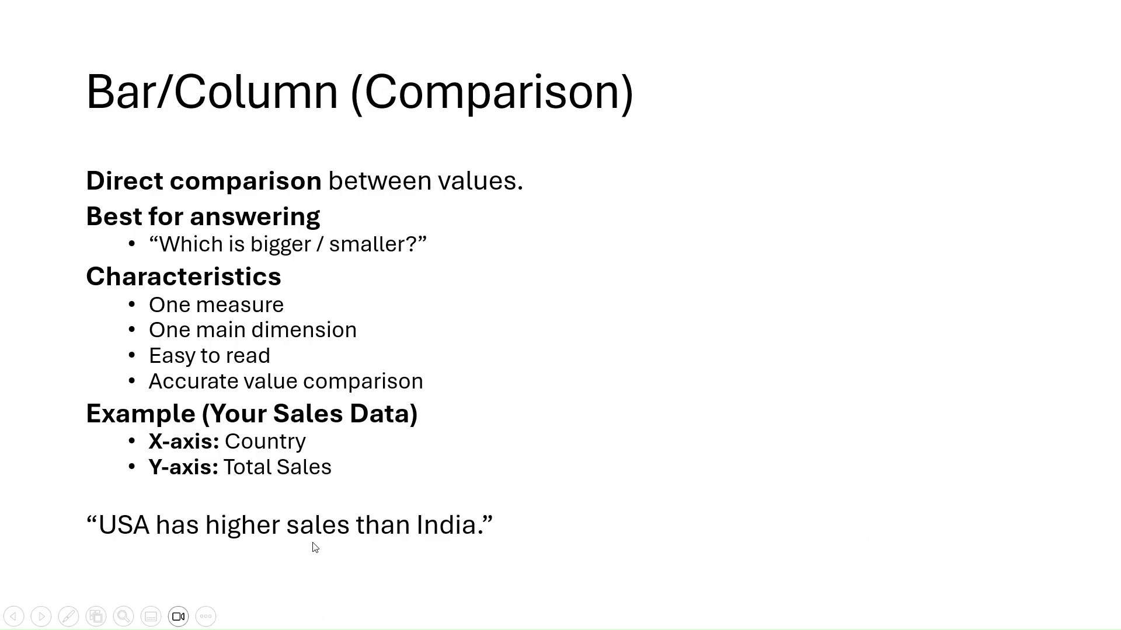
key(alt+Tab)
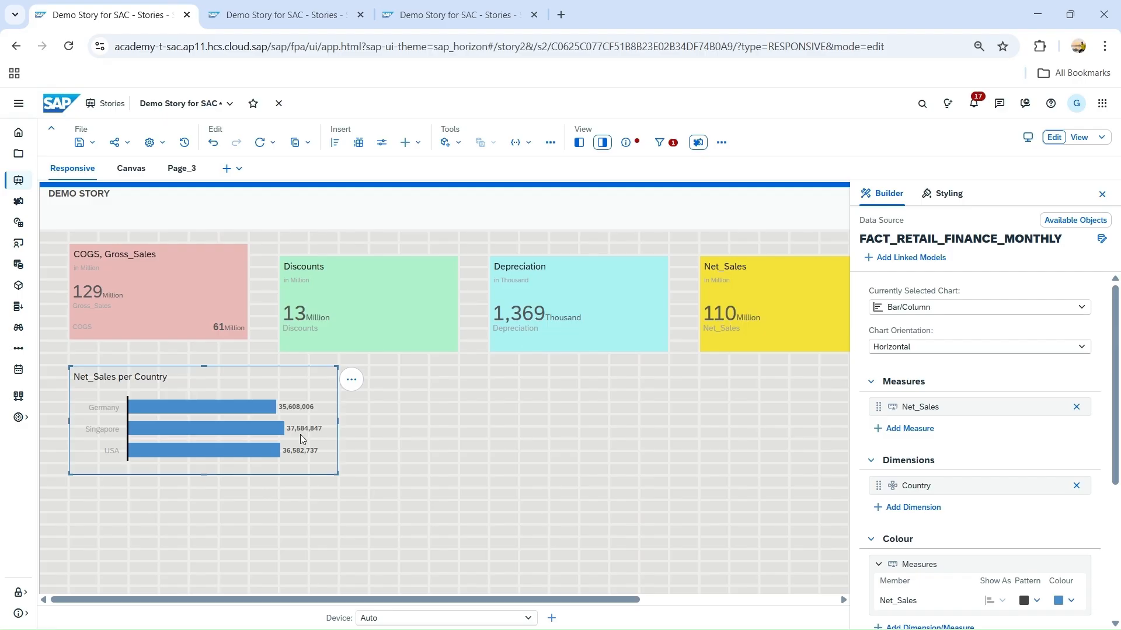
mouse_move(315, 434)
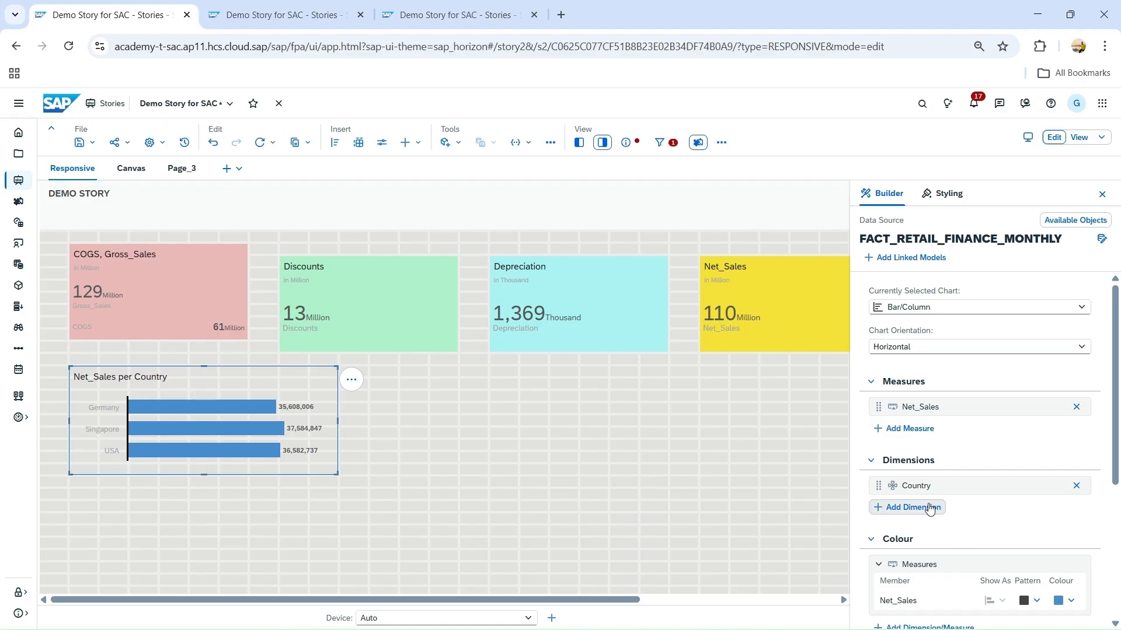
- Add Gross_Sales as a second measure of the Net_Sales per Country chart and increase the chart's height to fit all countries
click(918, 429)
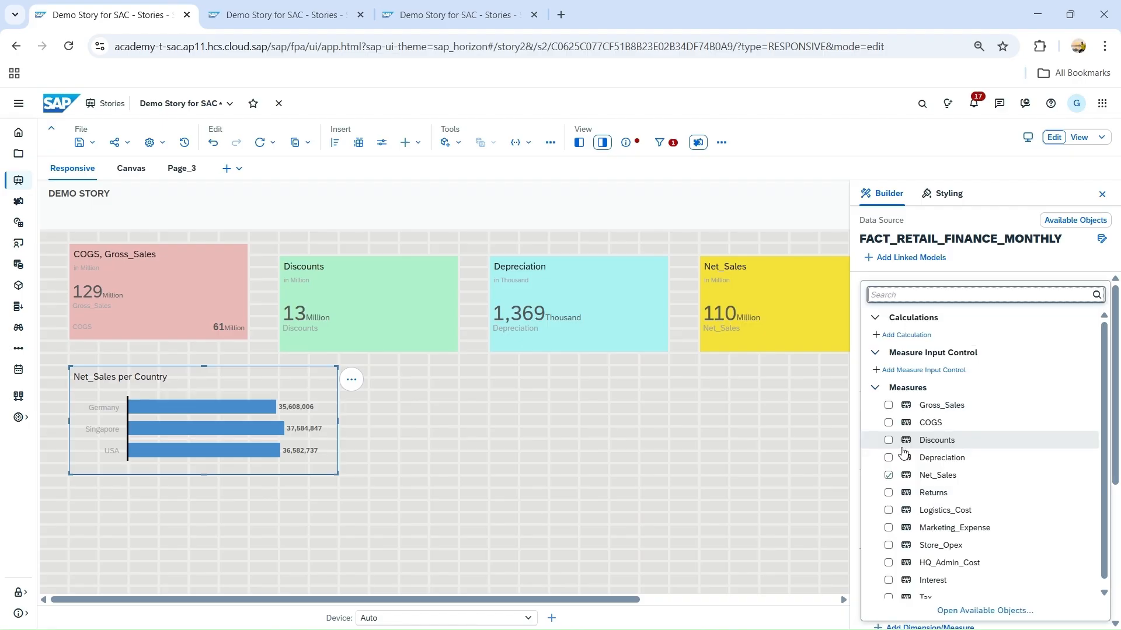
click(889, 406)
click(587, 433)
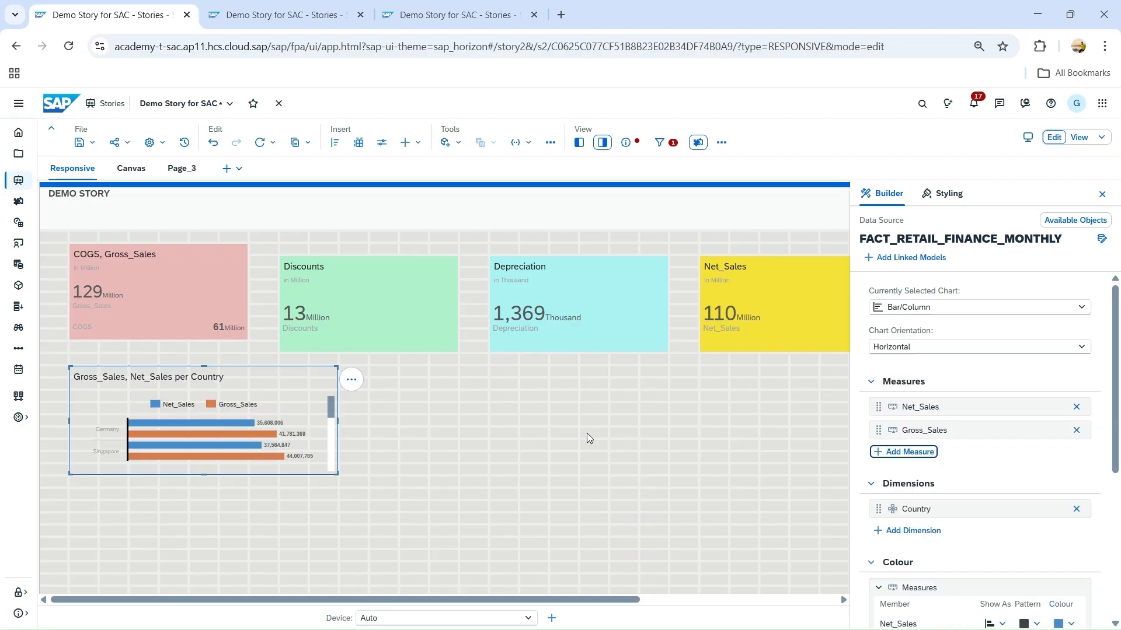
drag(335, 477, 344, 533)
mouse_move(285, 505)
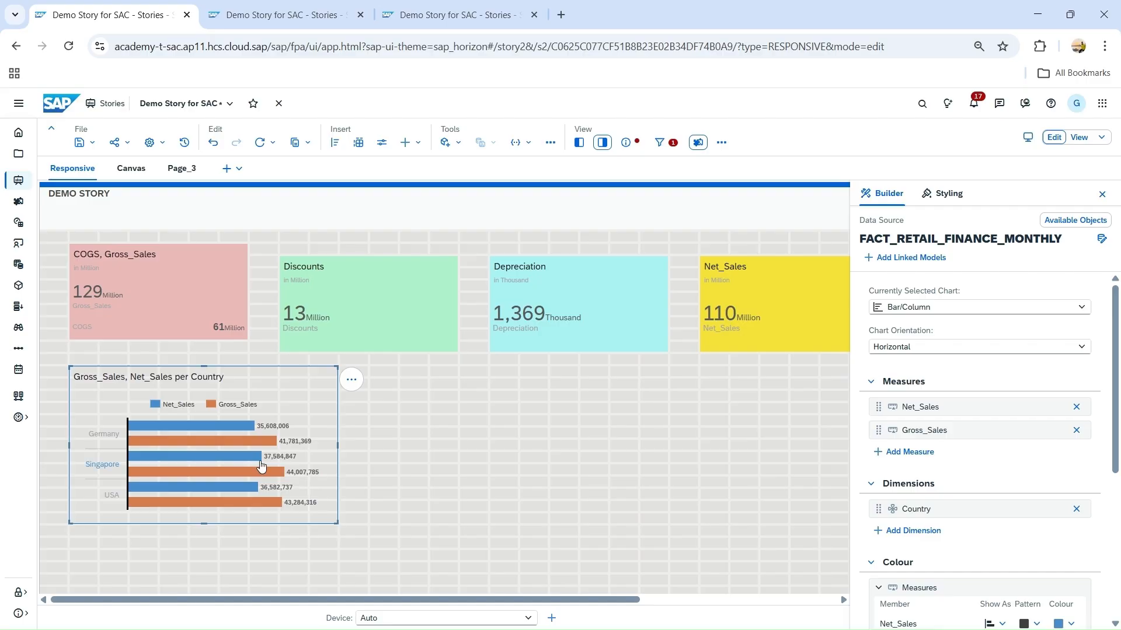
mouse_move(281, 461)
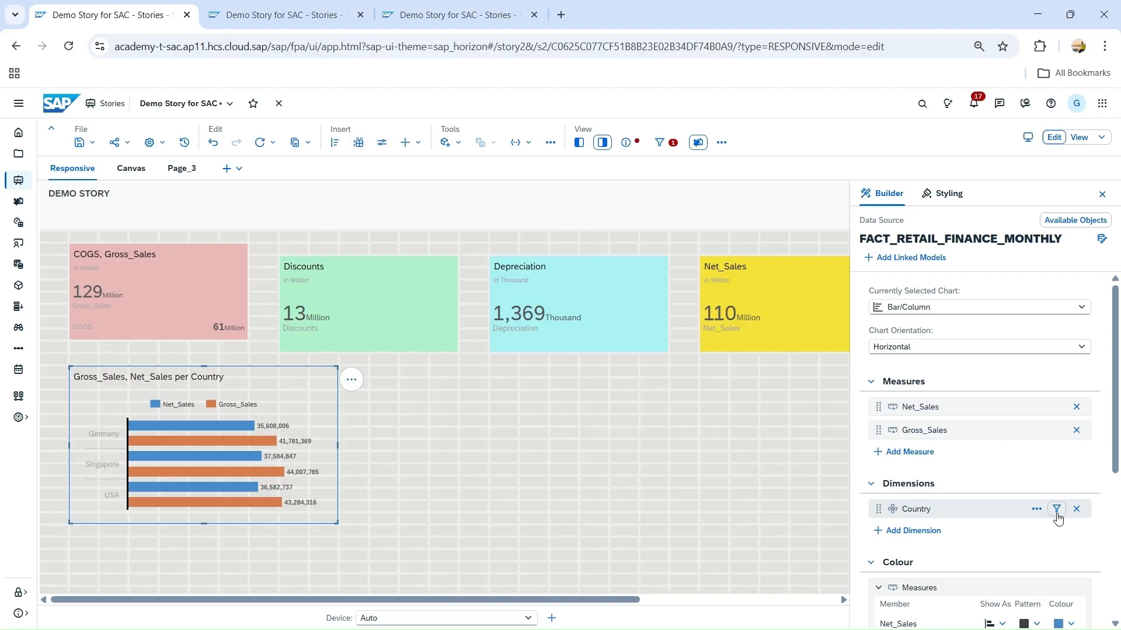
mouse_move(182, 463)
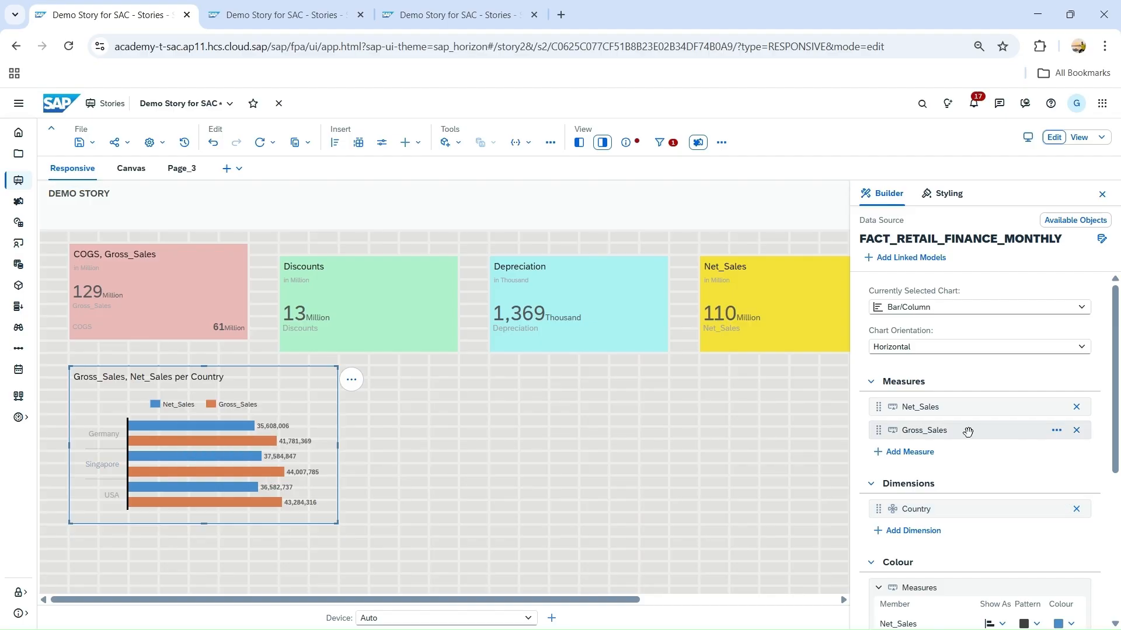
- Remove Gross_Sales and Country from the bar chart and re-add the Country attribute of Region_ID as its dimension
click(1075, 509)
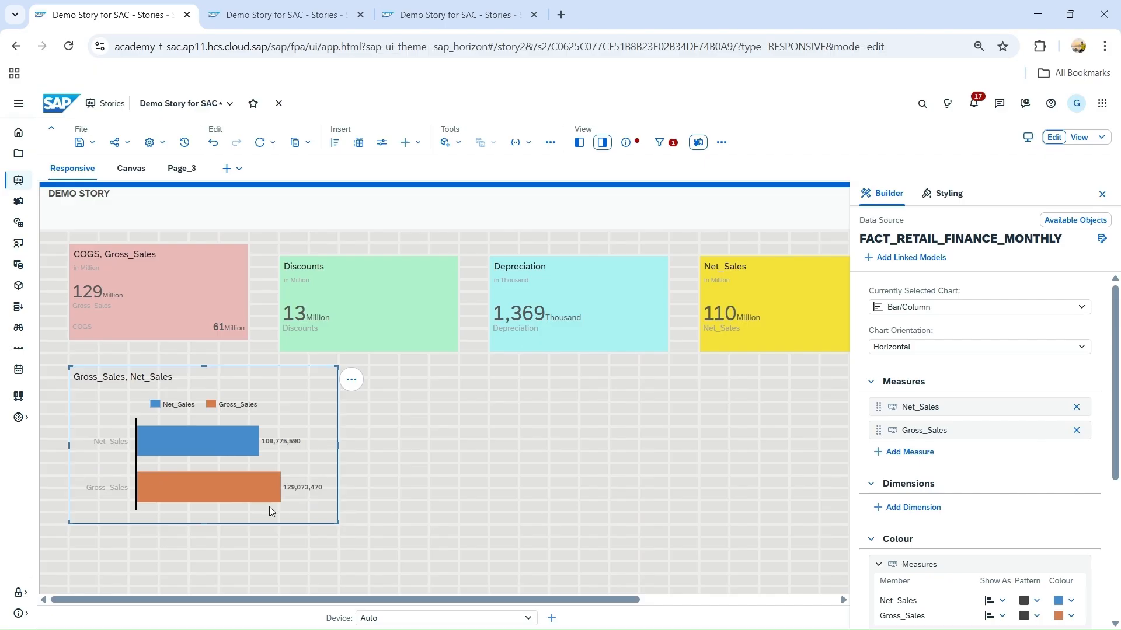
click(1076, 430)
click(922, 484)
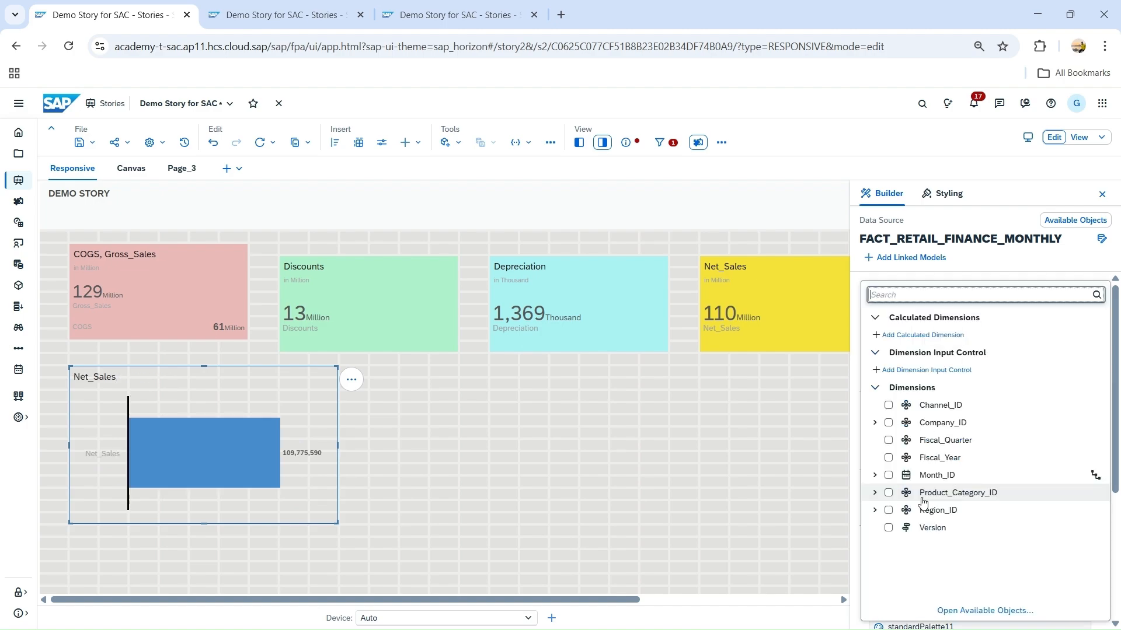
click(875, 510)
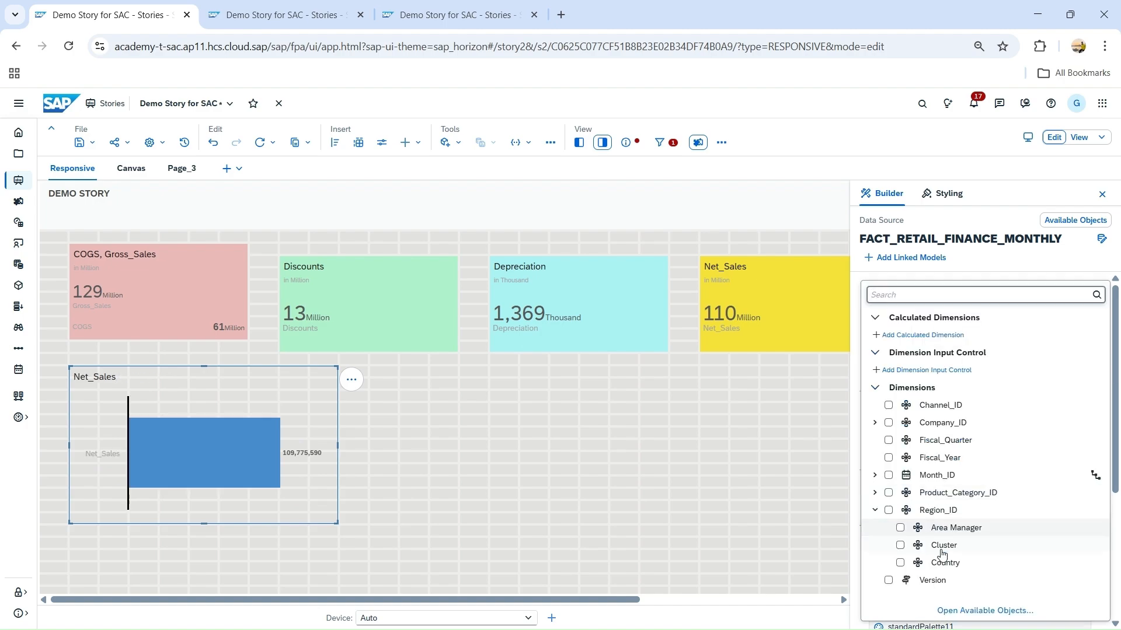
click(944, 561)
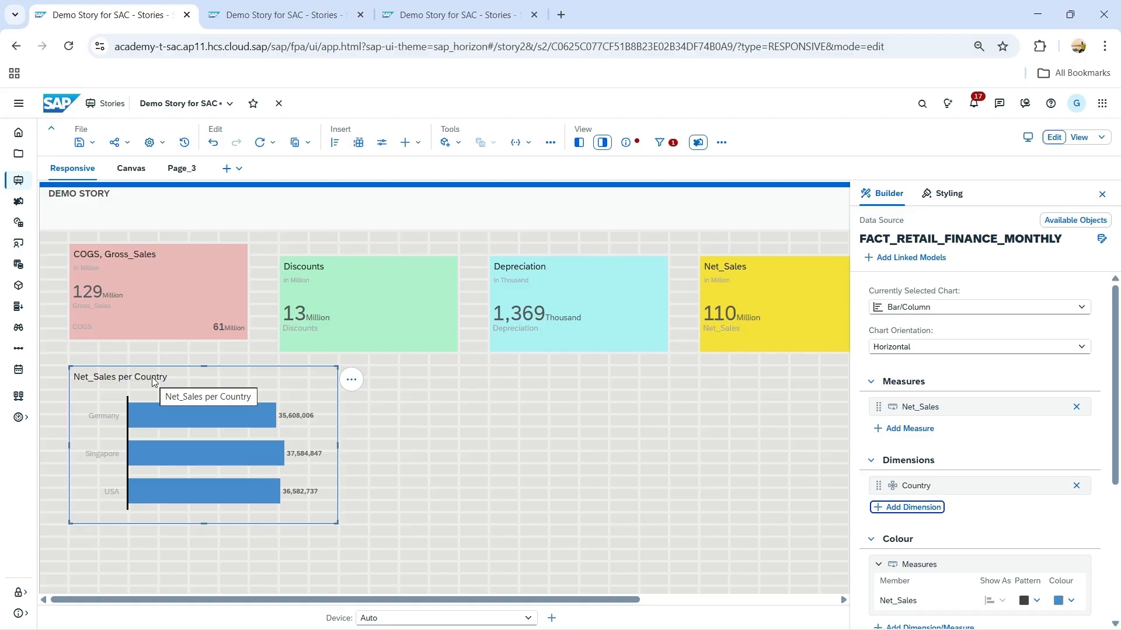
- Switch to the presentation and advance to the Line (Trend) slide
click(609, 433)
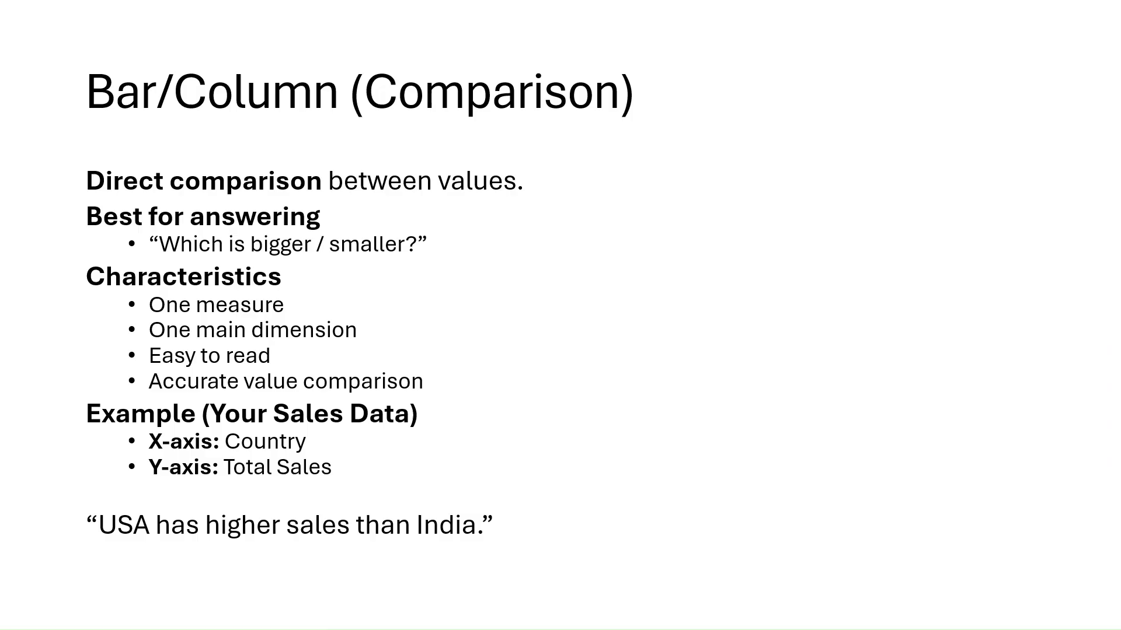
key(Right)
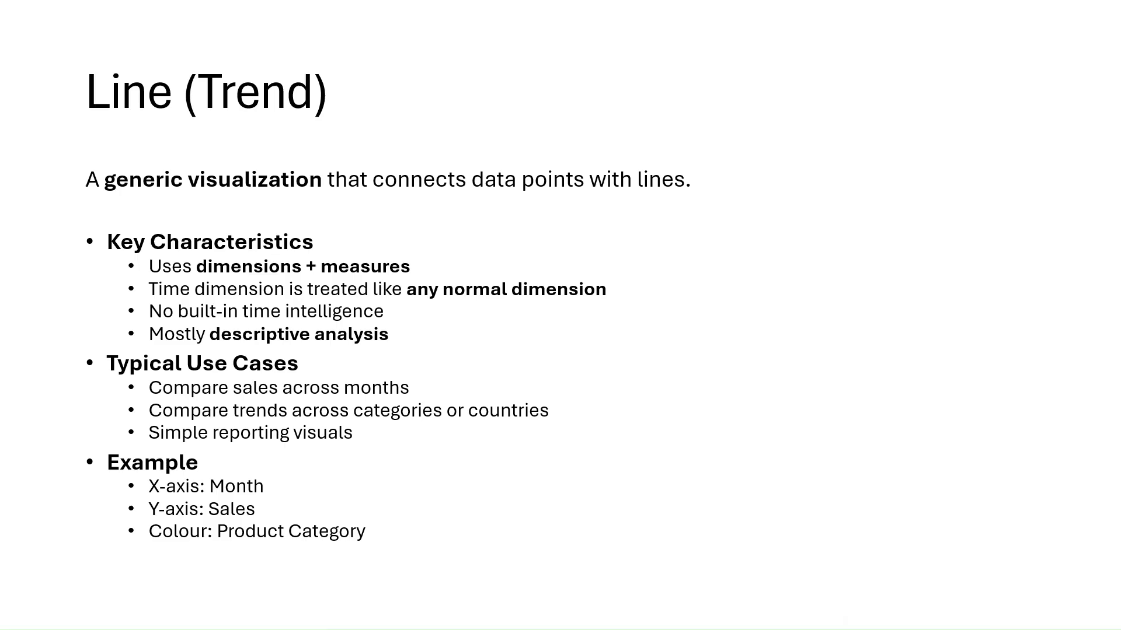
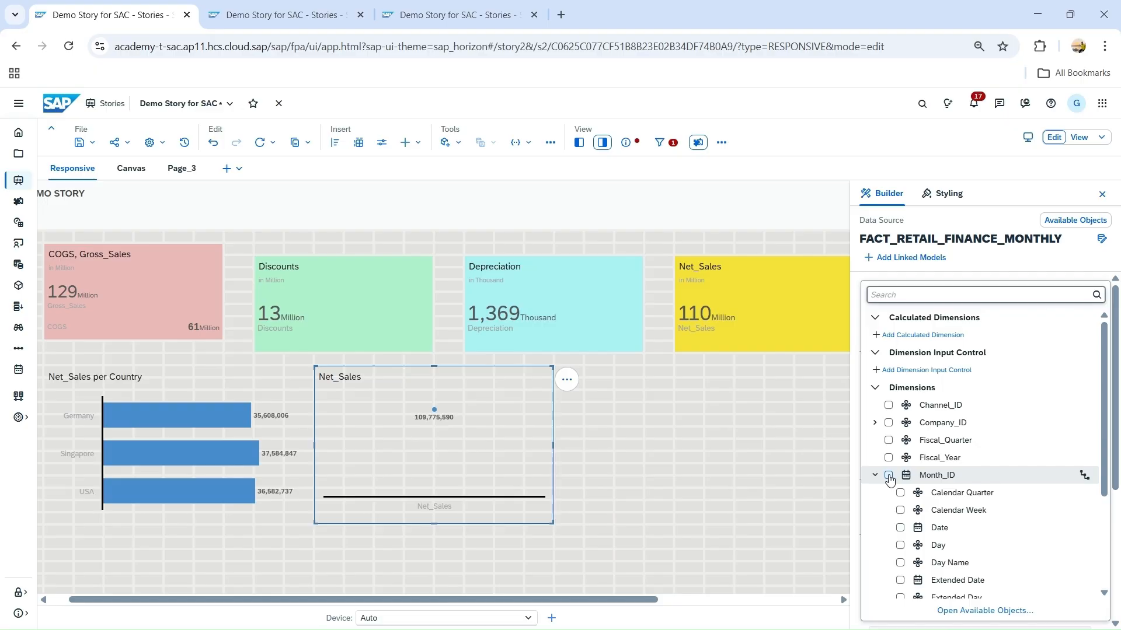
- Add Month_ID drilled to Level 4 as the Net_Sales line chart's dimension and widen the chart to about 13 grid units
click(889, 475)
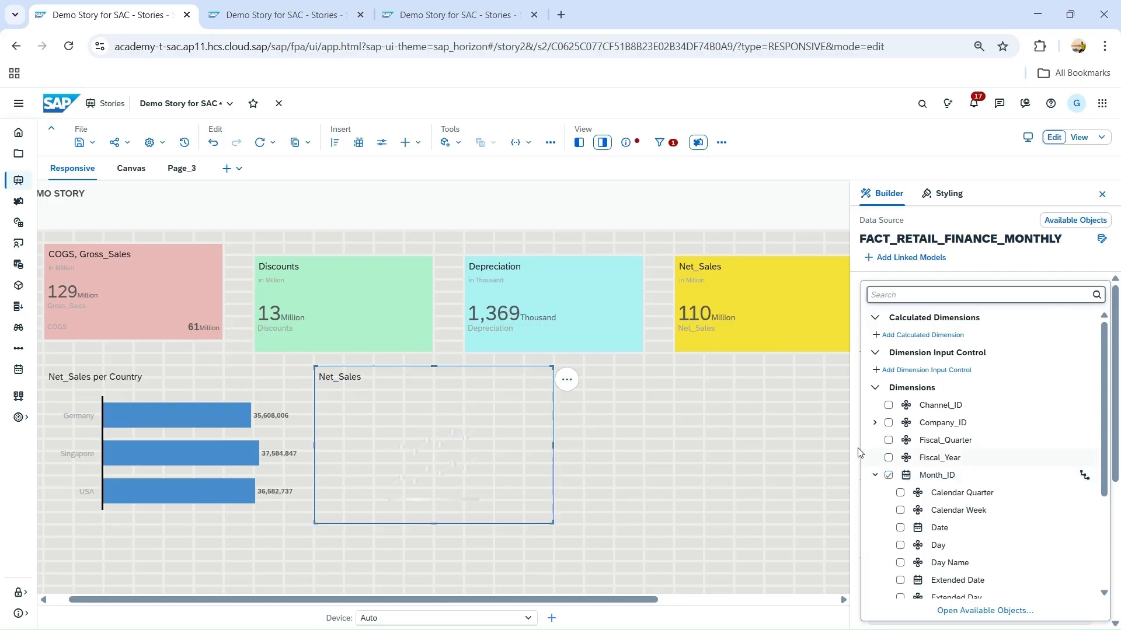
click(861, 450)
mouse_move(1020, 498)
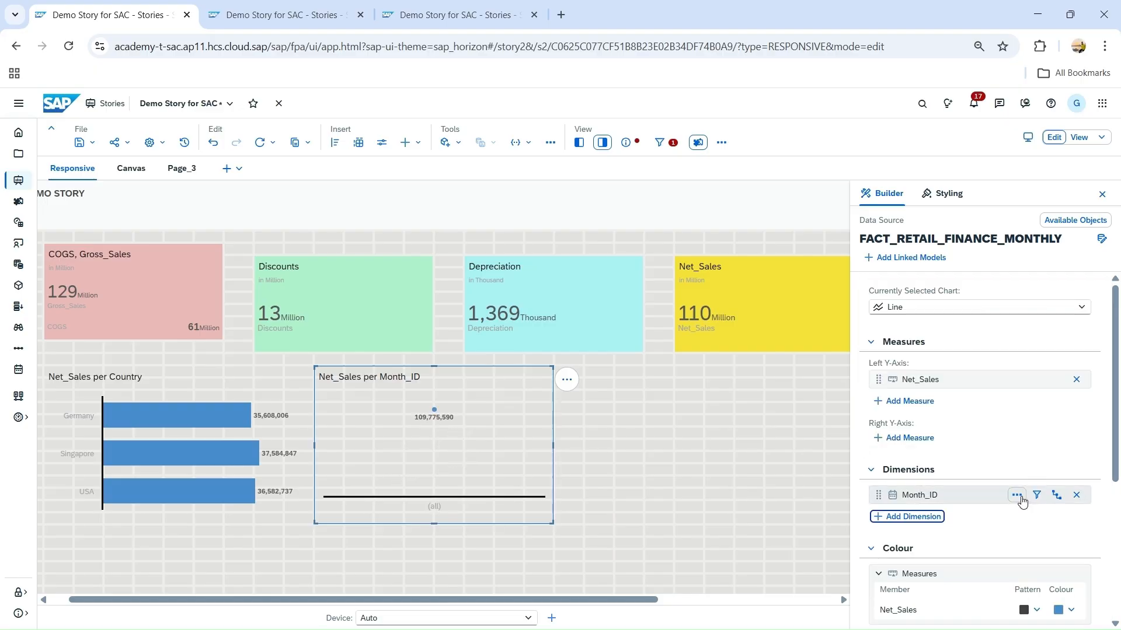
click(1055, 496)
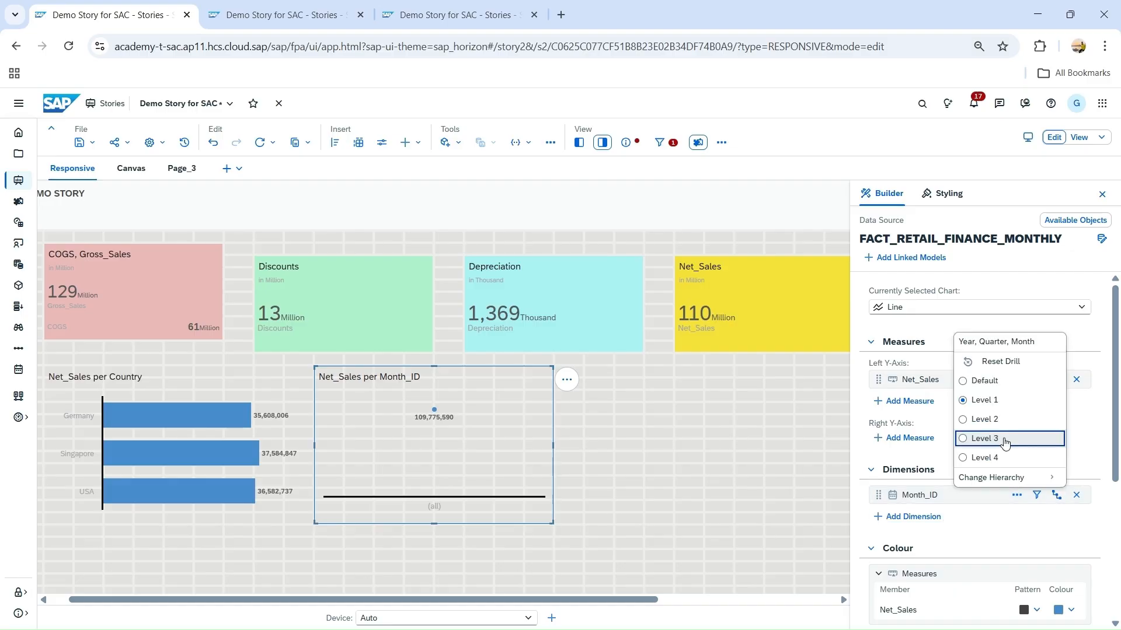
click(1005, 444)
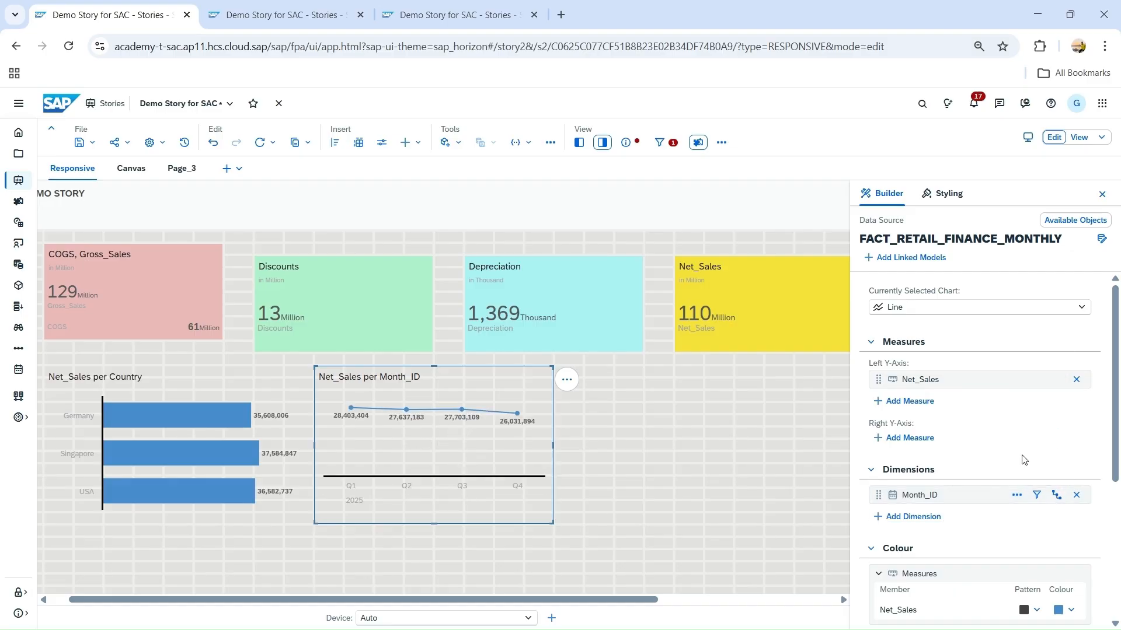
click(1056, 495)
click(981, 458)
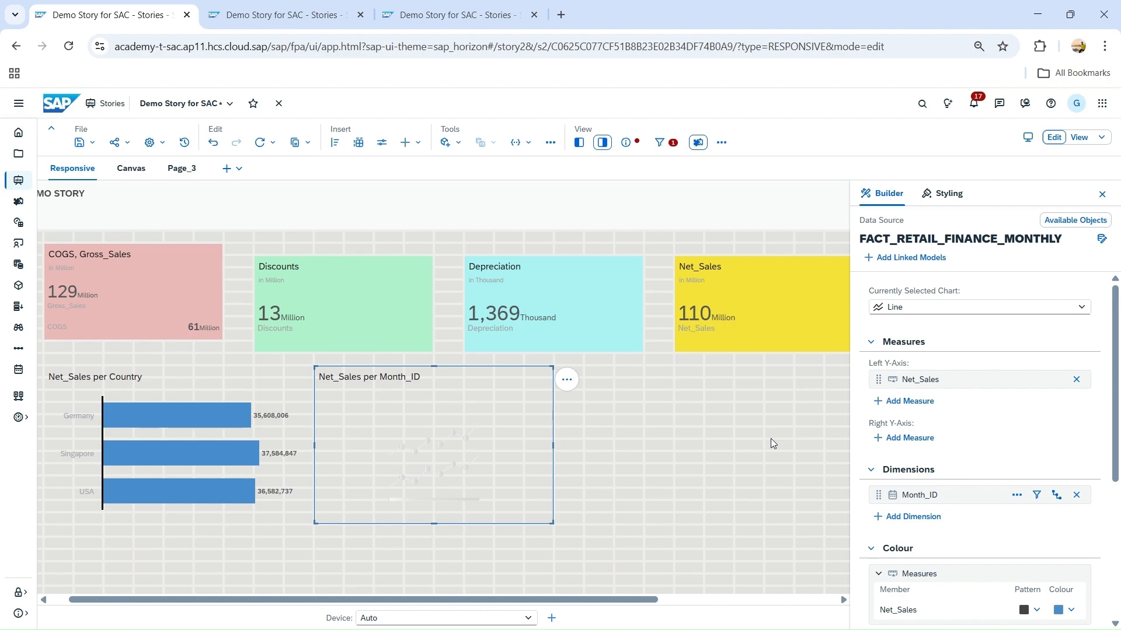
drag(556, 446, 703, 427)
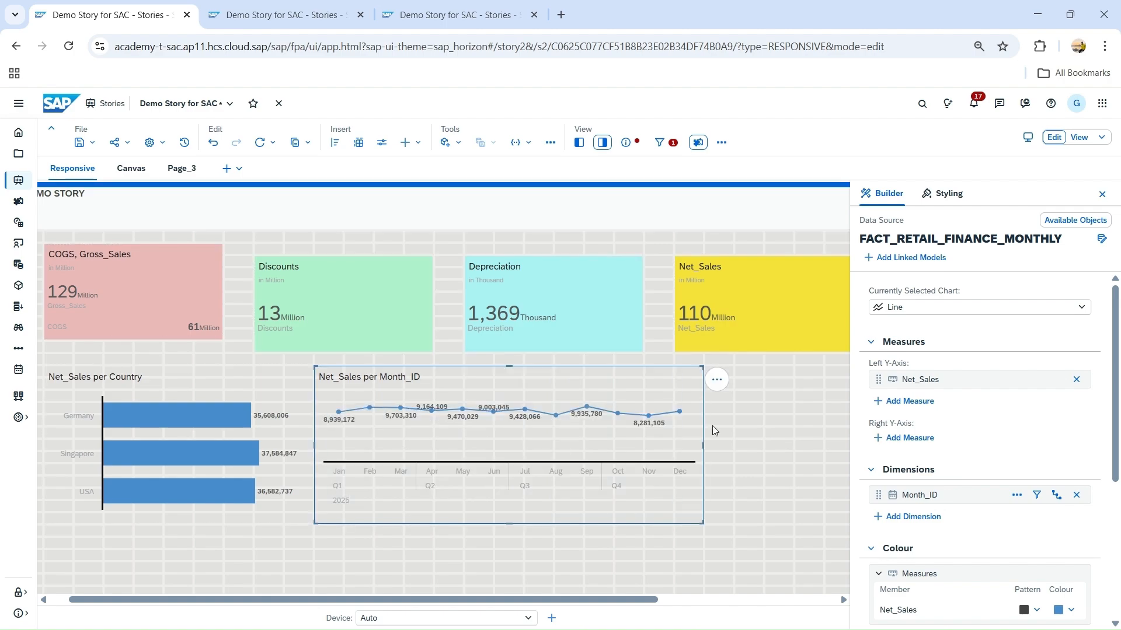
- Add Product_Category_ID as the colour dimension of the Net_Sales per Month_ID line chart
scroll(1001, 456, down, 2)
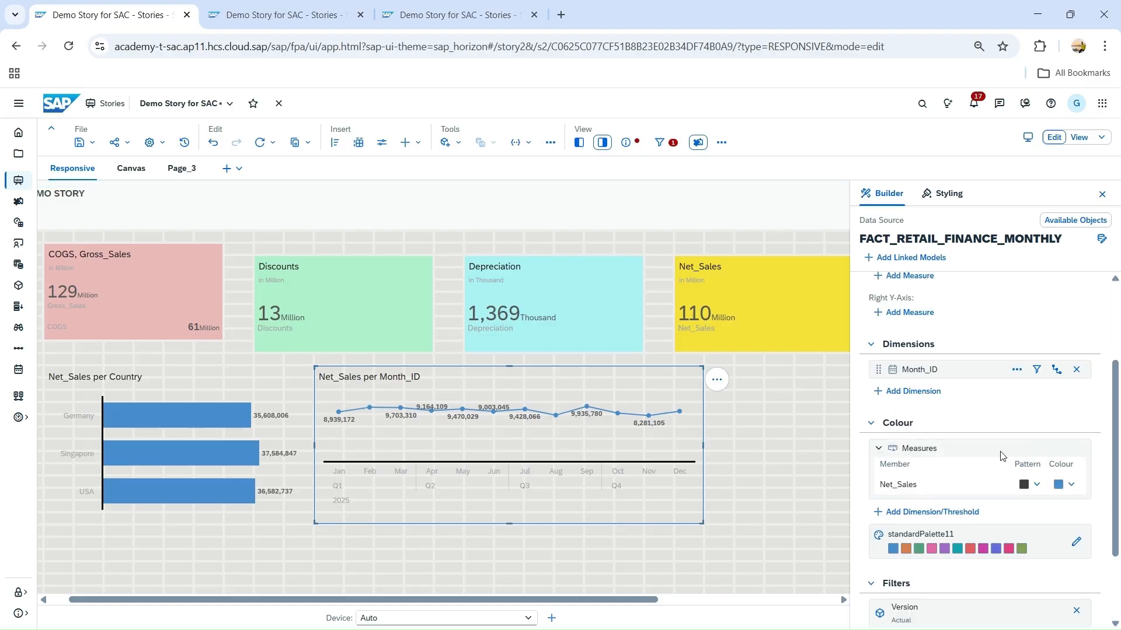
click(941, 493)
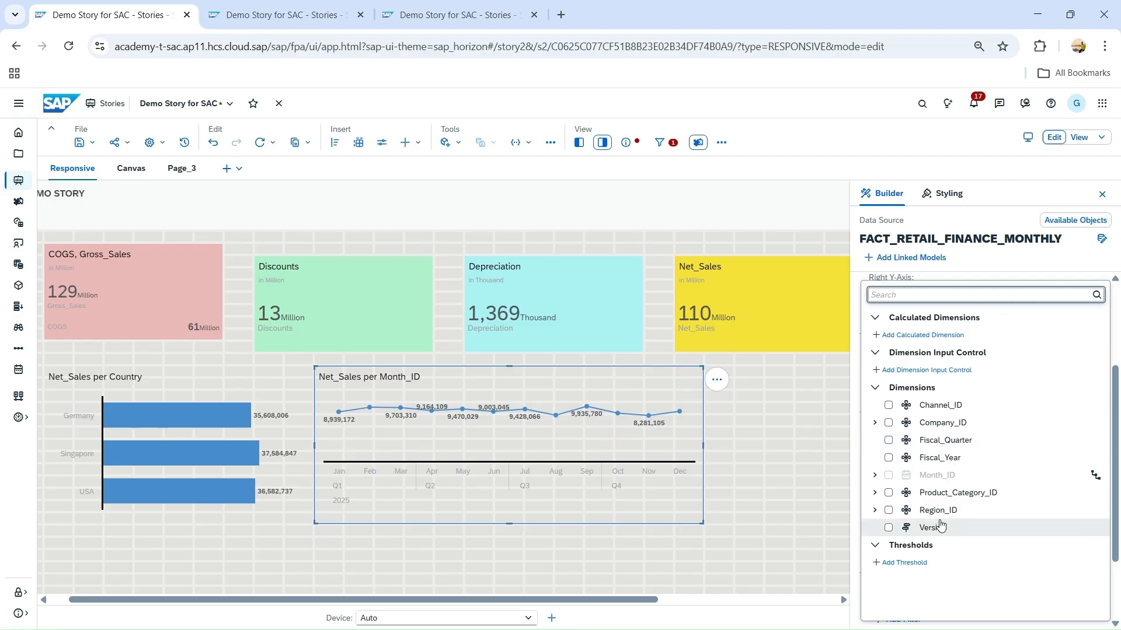
click(892, 496)
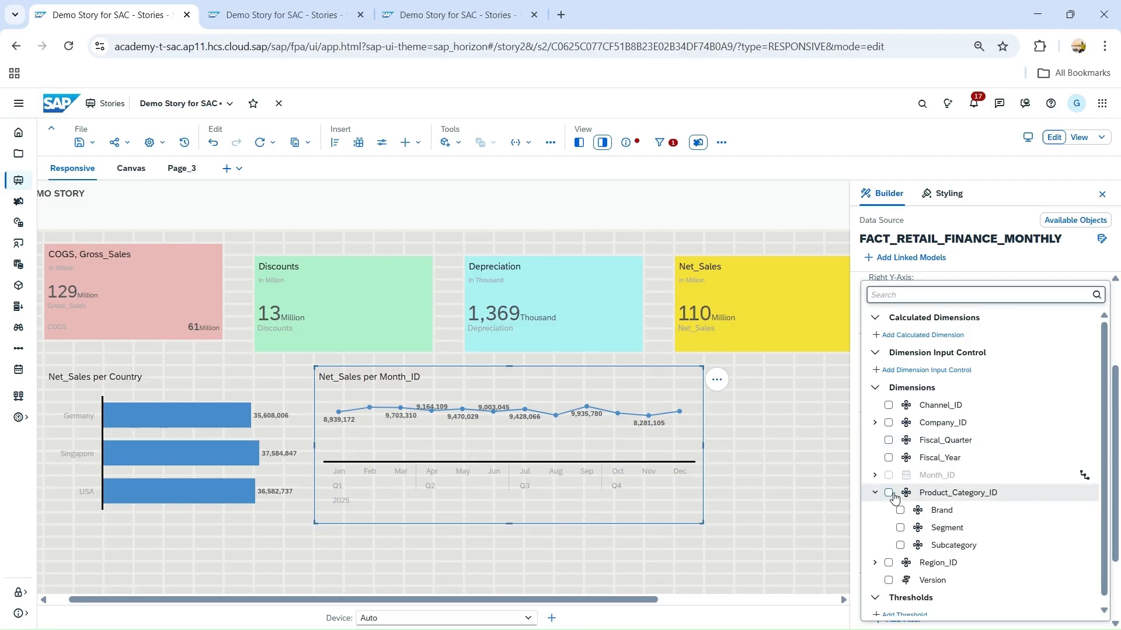
click(889, 493)
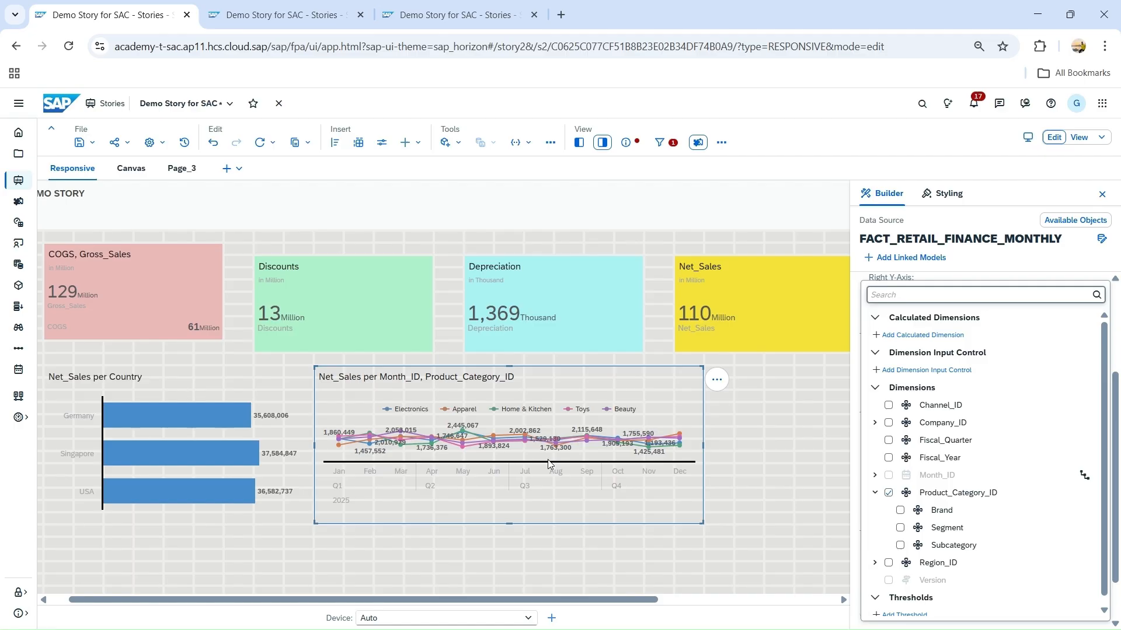
click(891, 266)
- Increase the height of the Net_Sales per Month_ID, Product_Category_ID chart to about 19 grid units
click(946, 196)
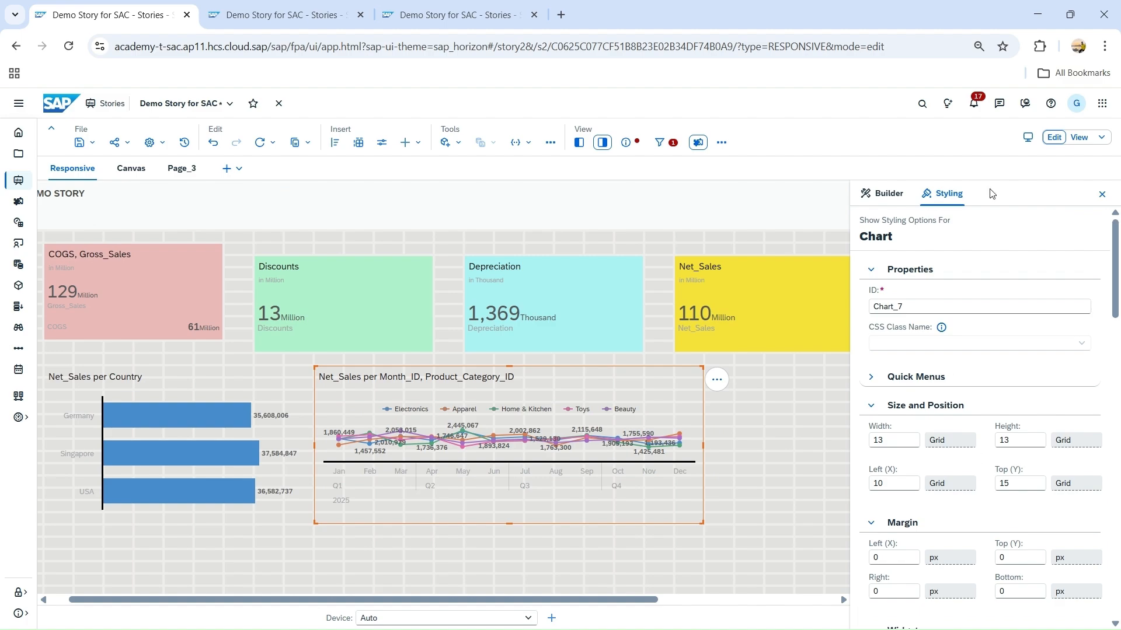
click(884, 194)
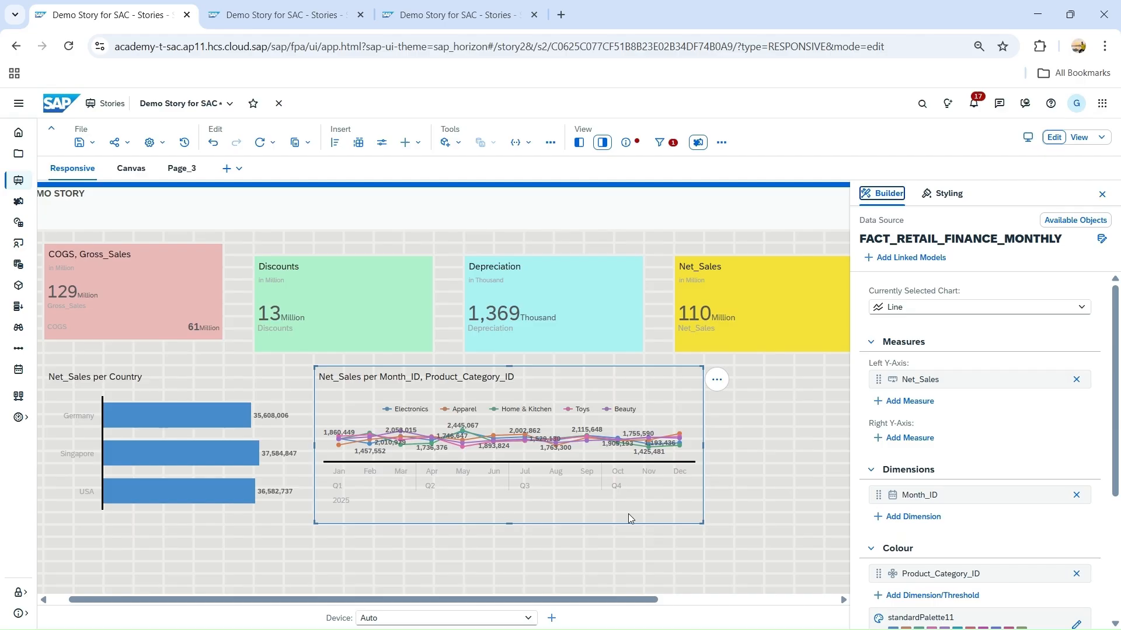
drag(509, 523, 513, 584)
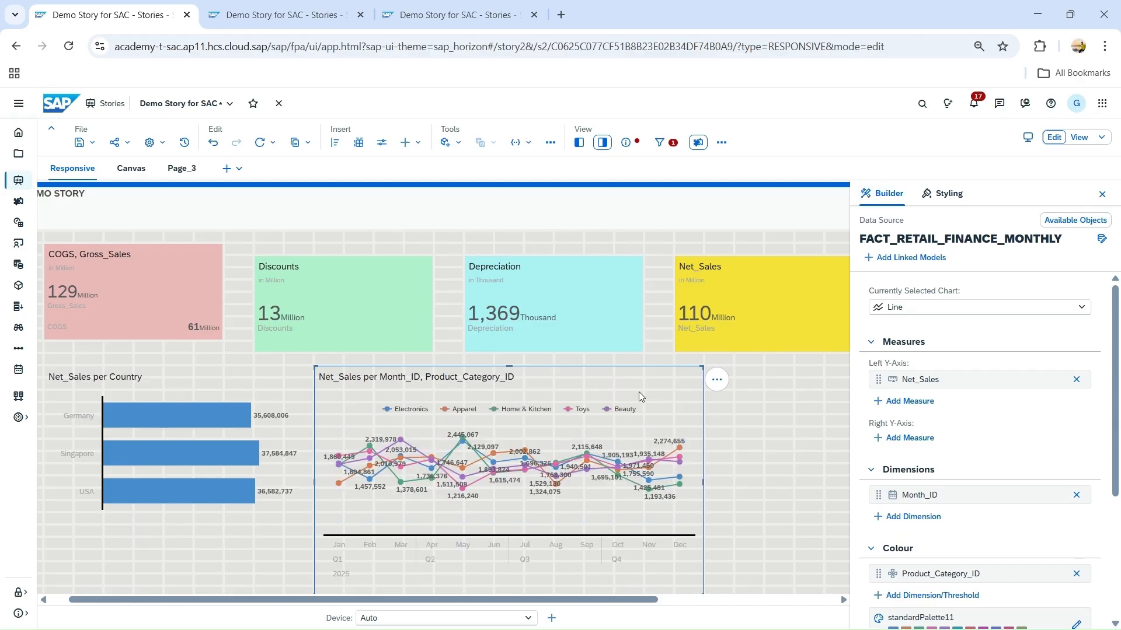
- Set the left Y-axis scale of the Net_Sales per Month_ID, Product_Category_ID line chart to Auto-formatted
click(947, 196)
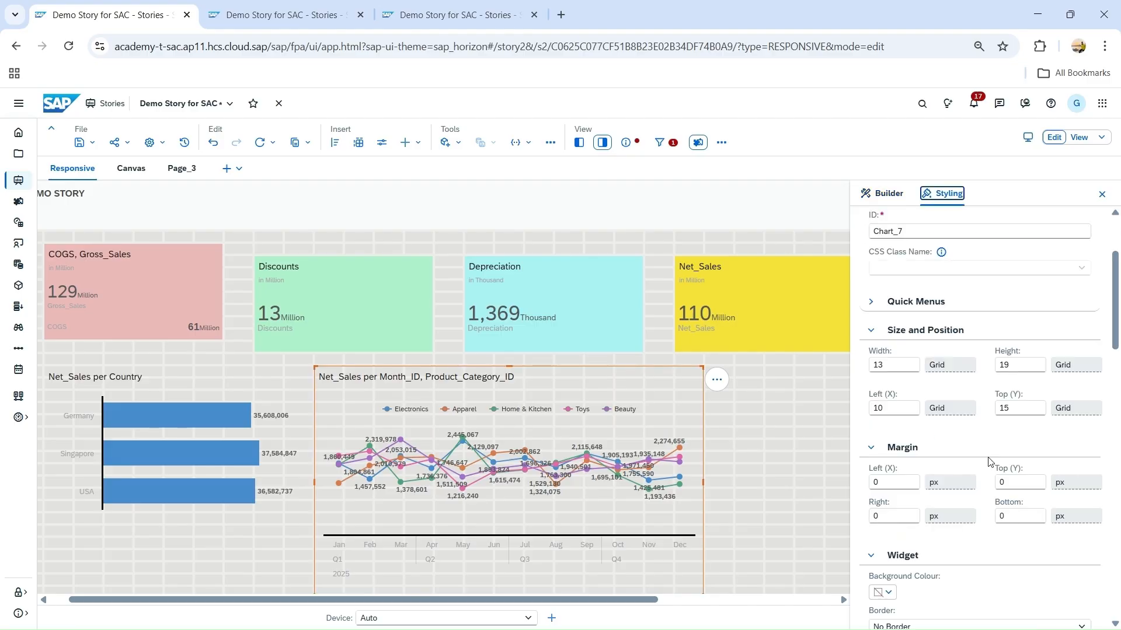
scroll(989, 462, down, 8)
scroll(989, 462, down, 2)
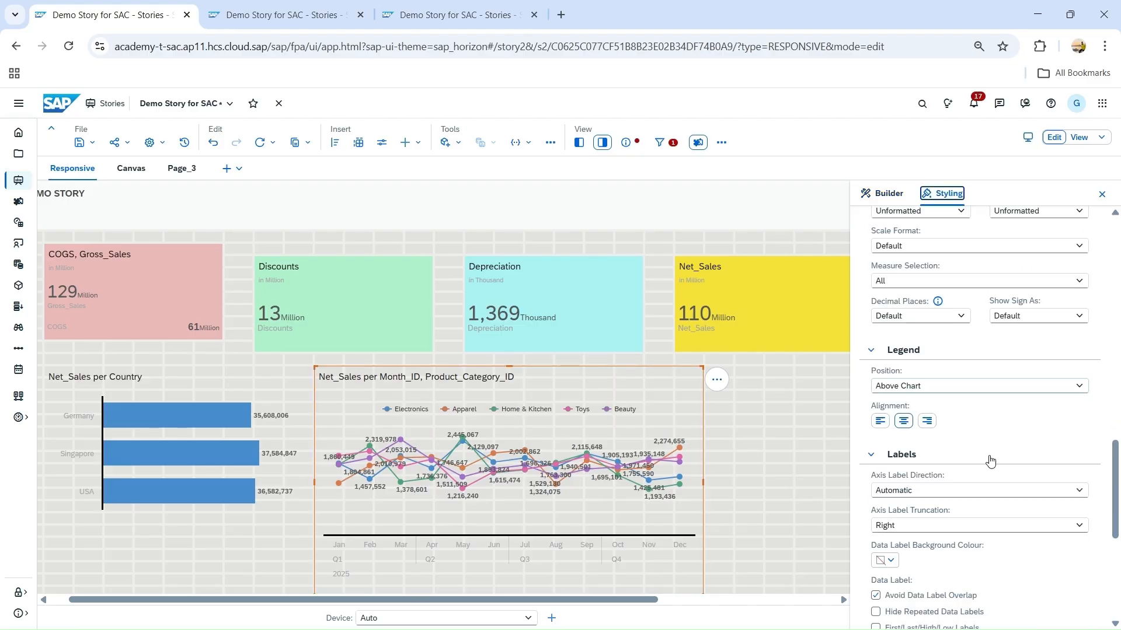
scroll(990, 462, down, 4)
scroll(991, 461, down, 2)
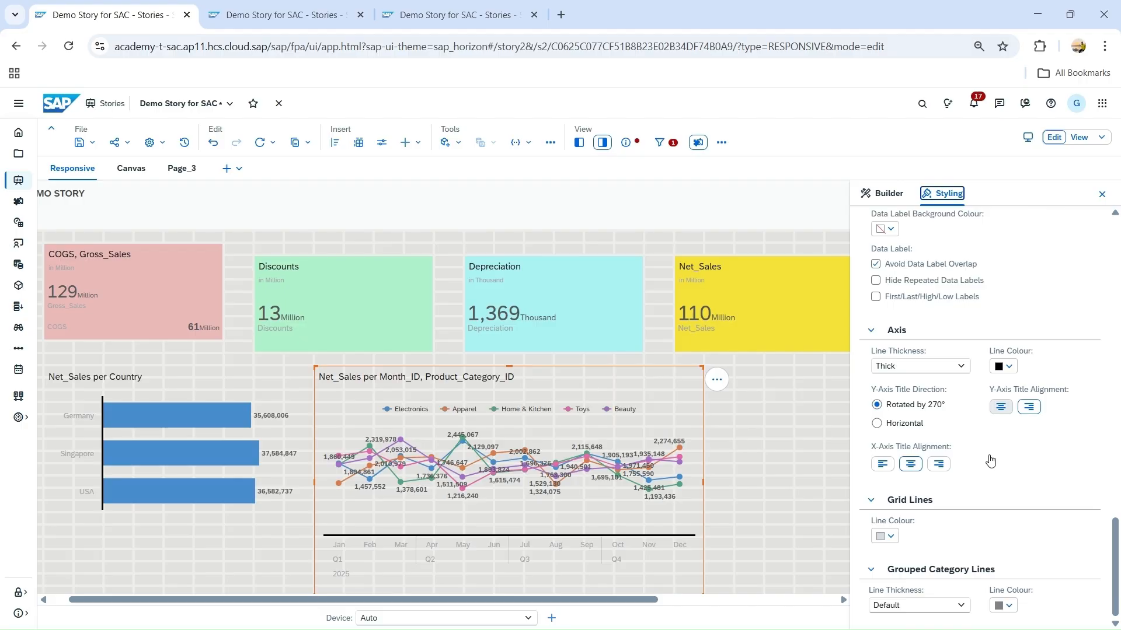
scroll(991, 461, up, 5)
scroll(989, 430, up, 4)
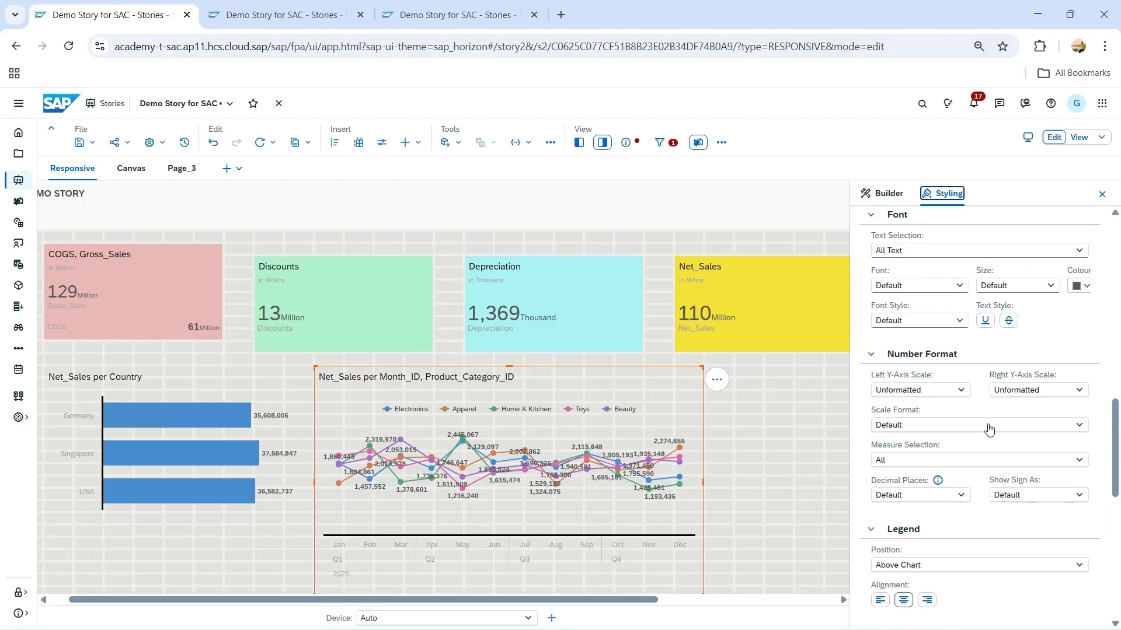
click(959, 391)
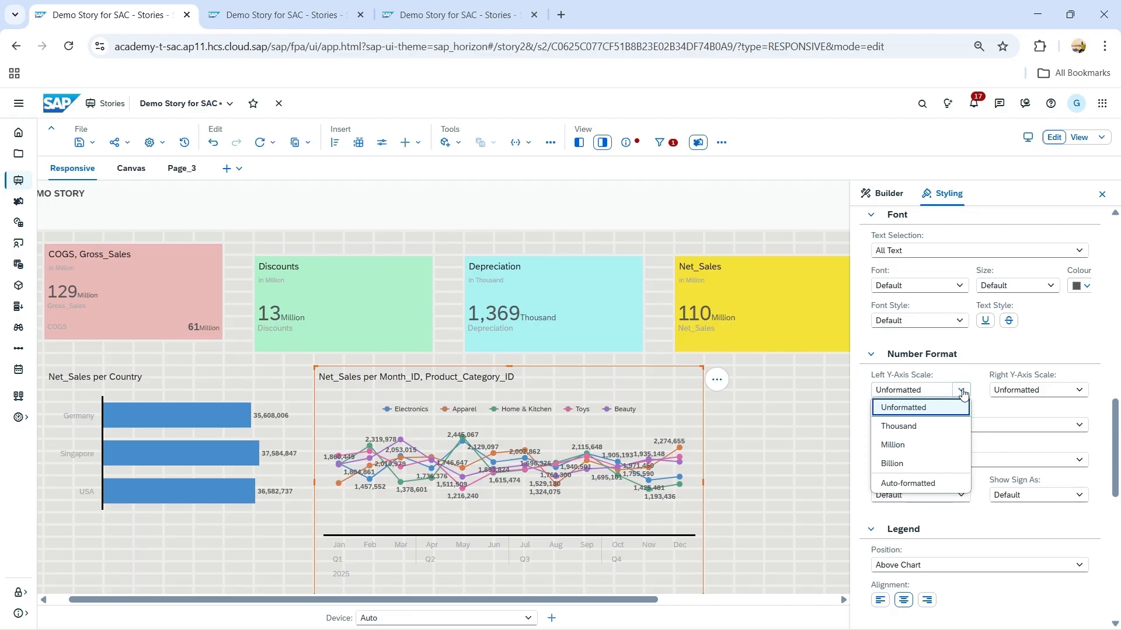
click(931, 486)
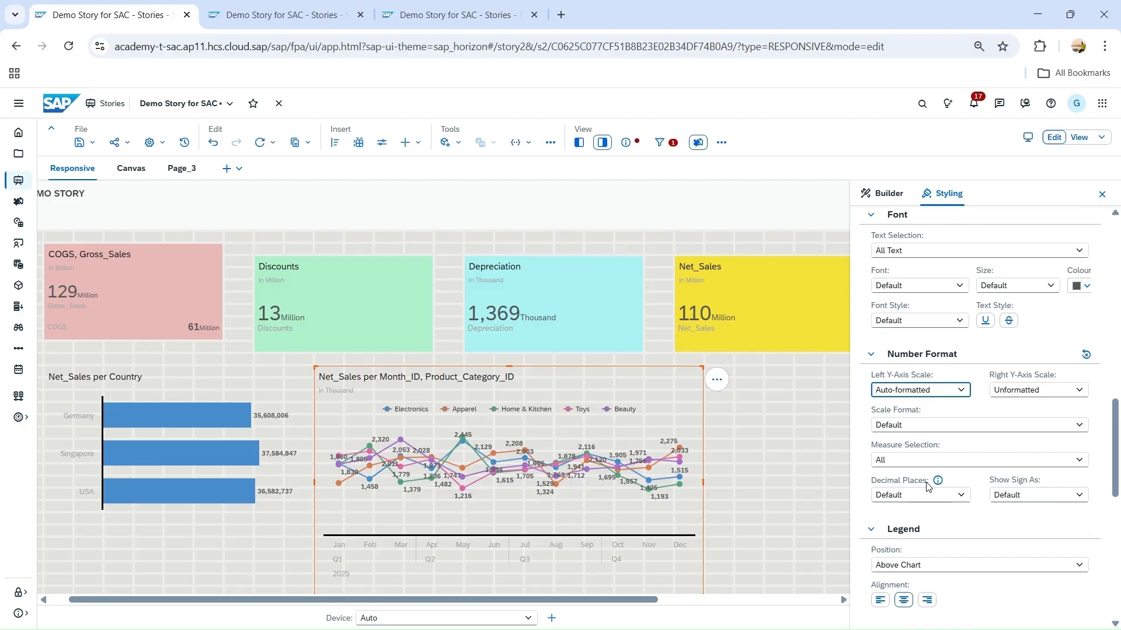
click(737, 504)
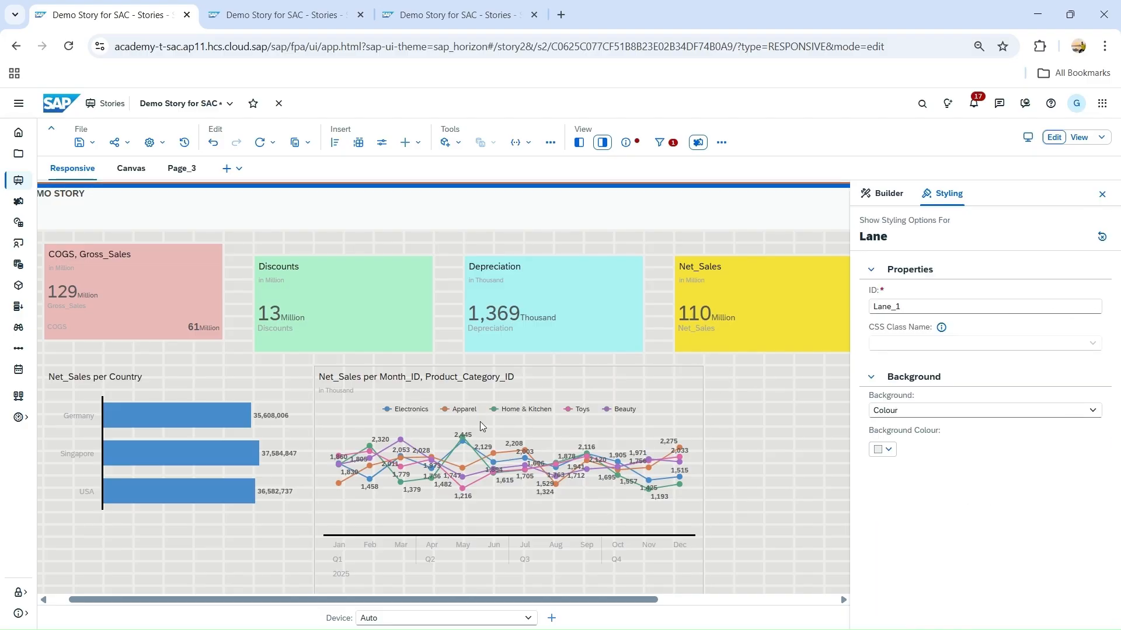
- Reduce the height of the Net_Sales per Month_ID, Product_Category_ID chart so it ends just below its month axis labels
click(548, 568)
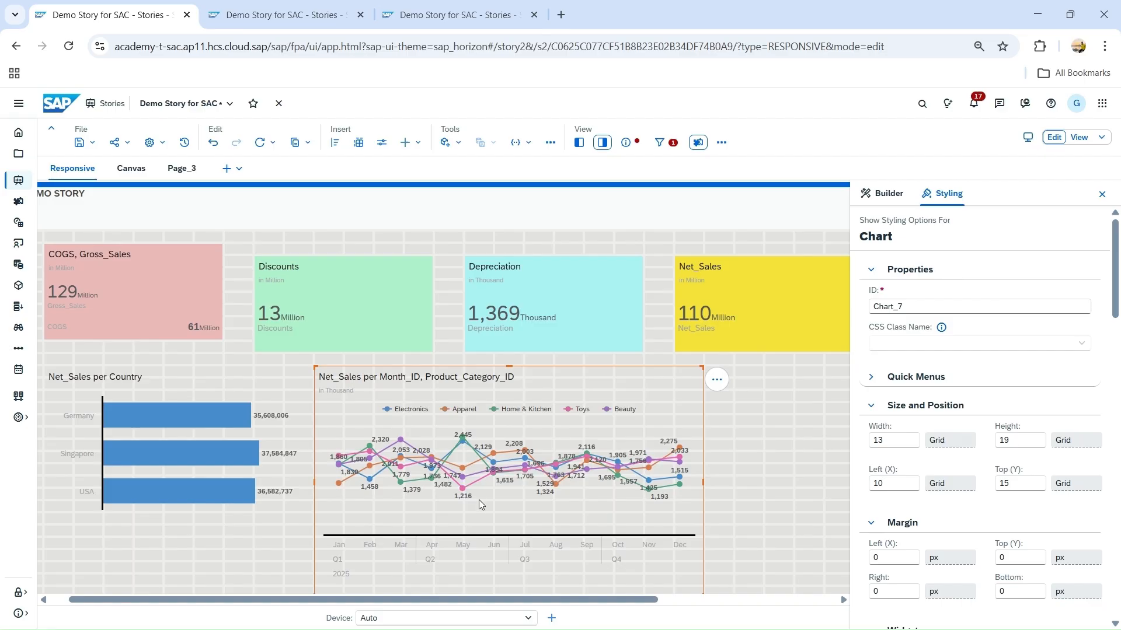
drag(1114, 304, 1111, 352)
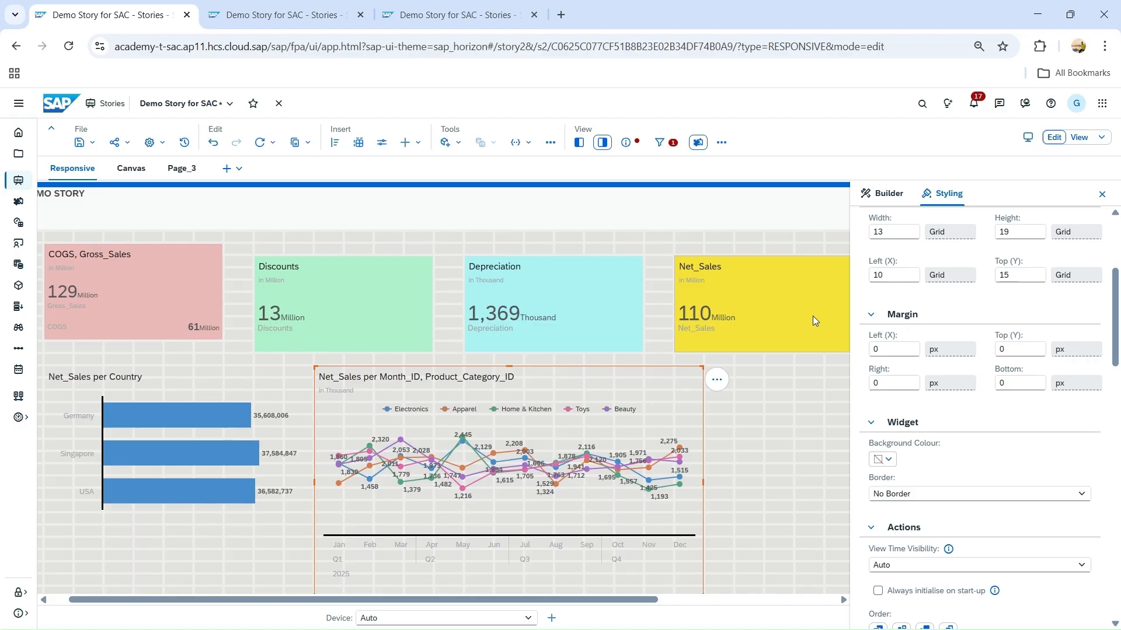
click(1101, 195)
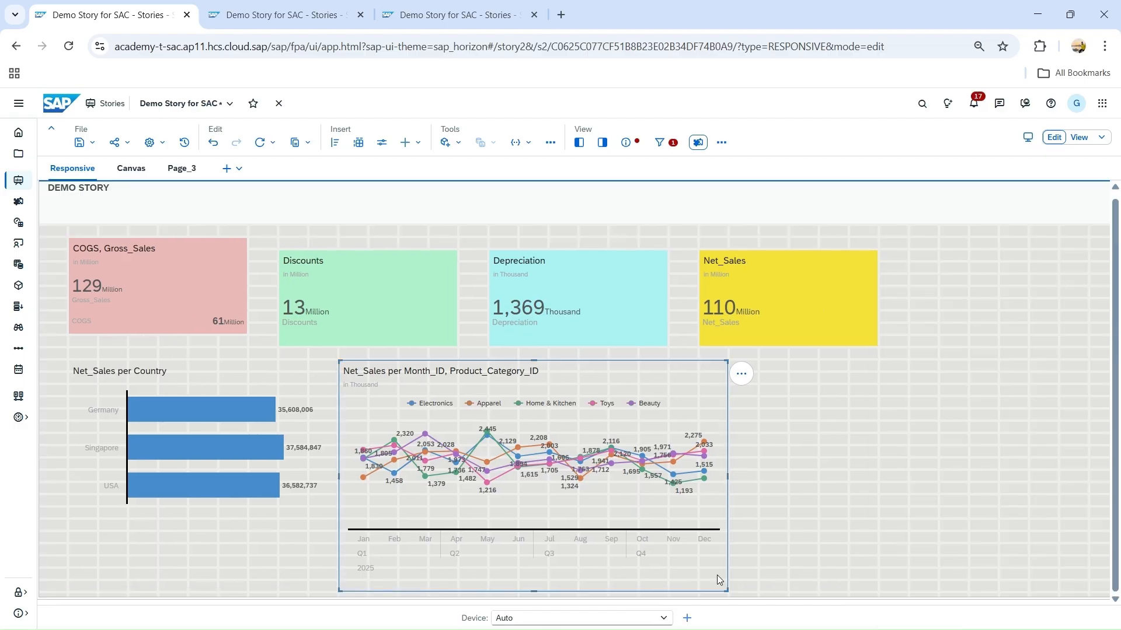
drag(726, 591, 712, 523)
click(741, 543)
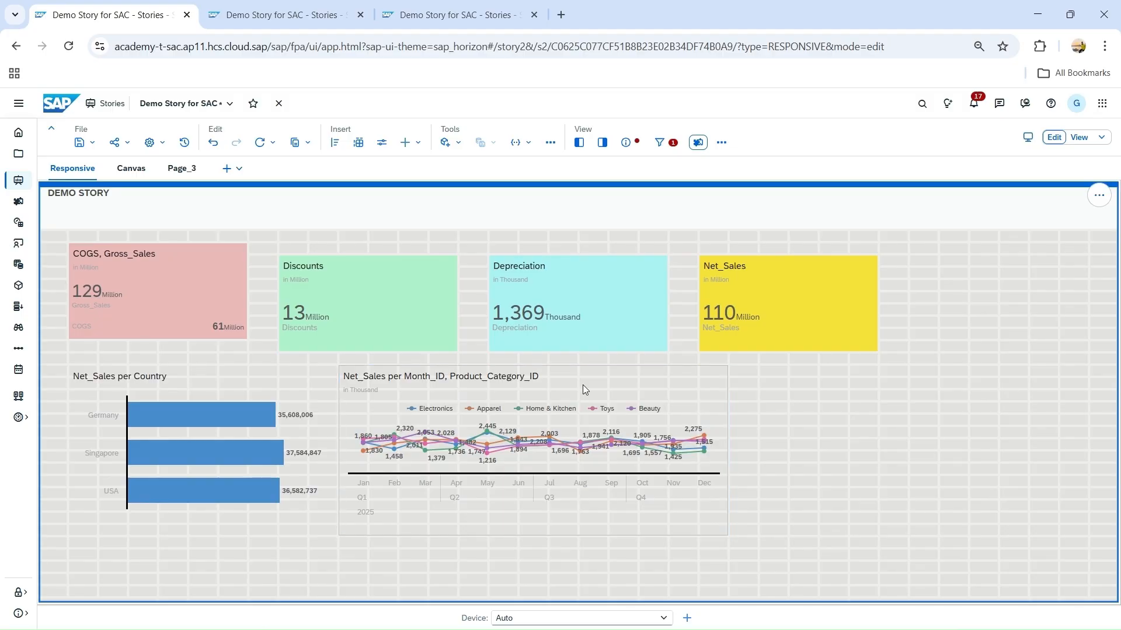
- Switch to the presentation and advance to the following slide
key(alt+Tab)
key(Right)
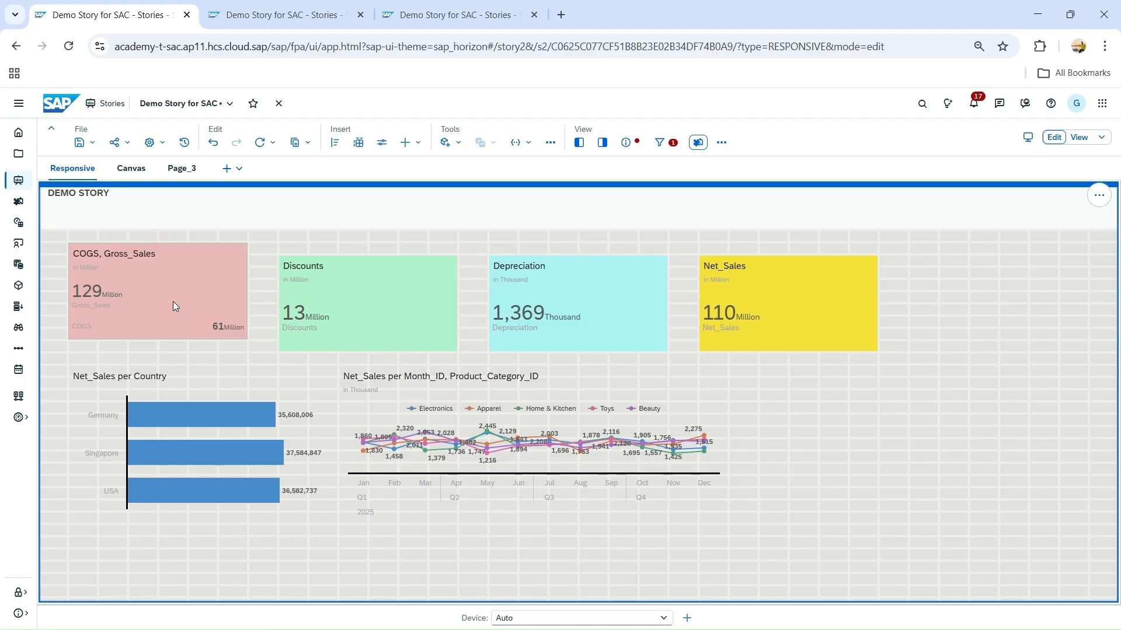
- Rename the COGS, Gross_Sales tile as "Total Gross Sales"
click(172, 302)
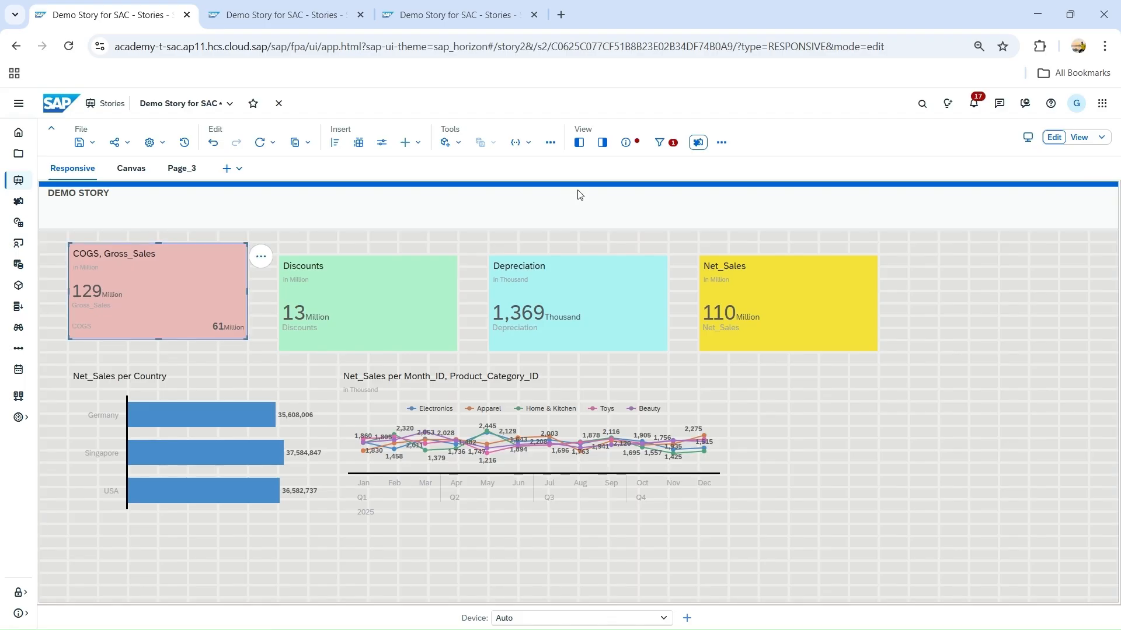
click(609, 143)
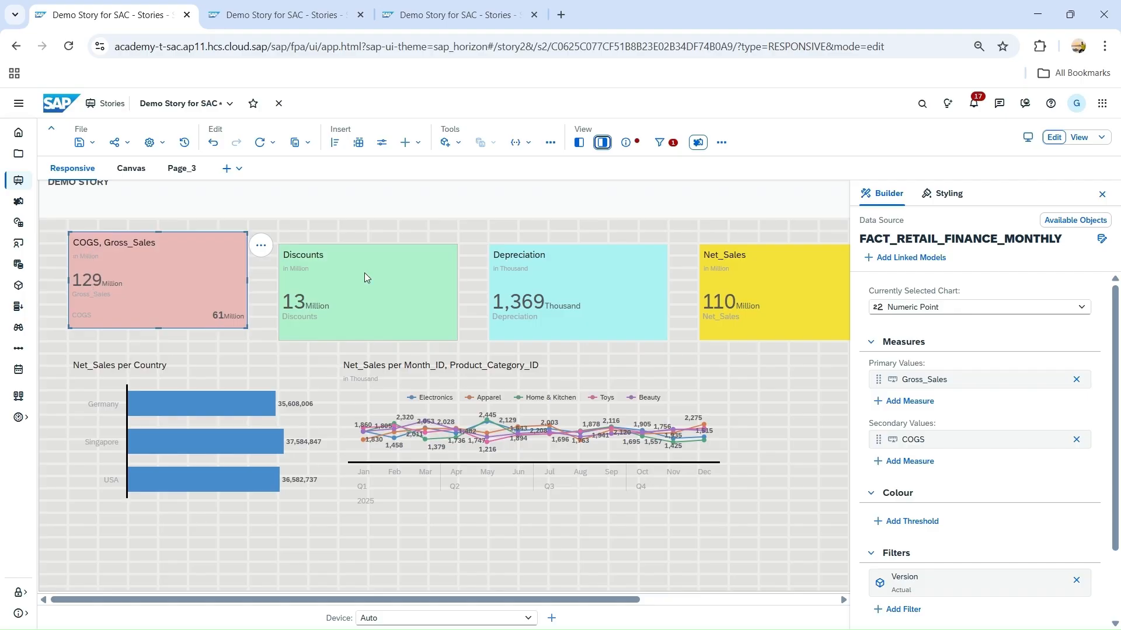
double_click(136, 240)
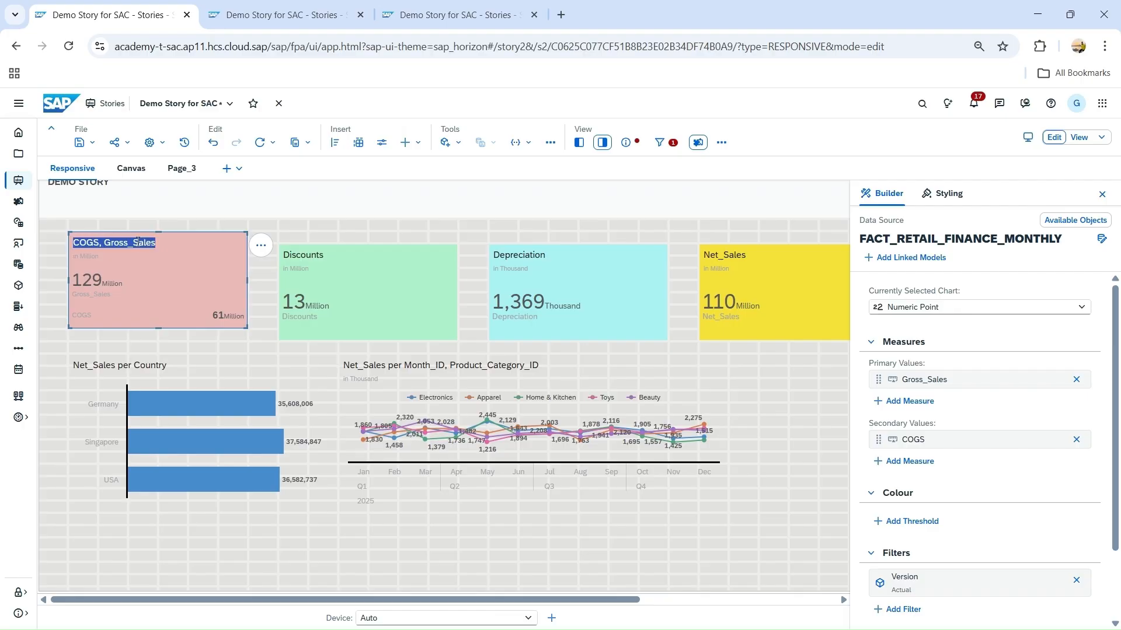
text(Total Gross Sales)
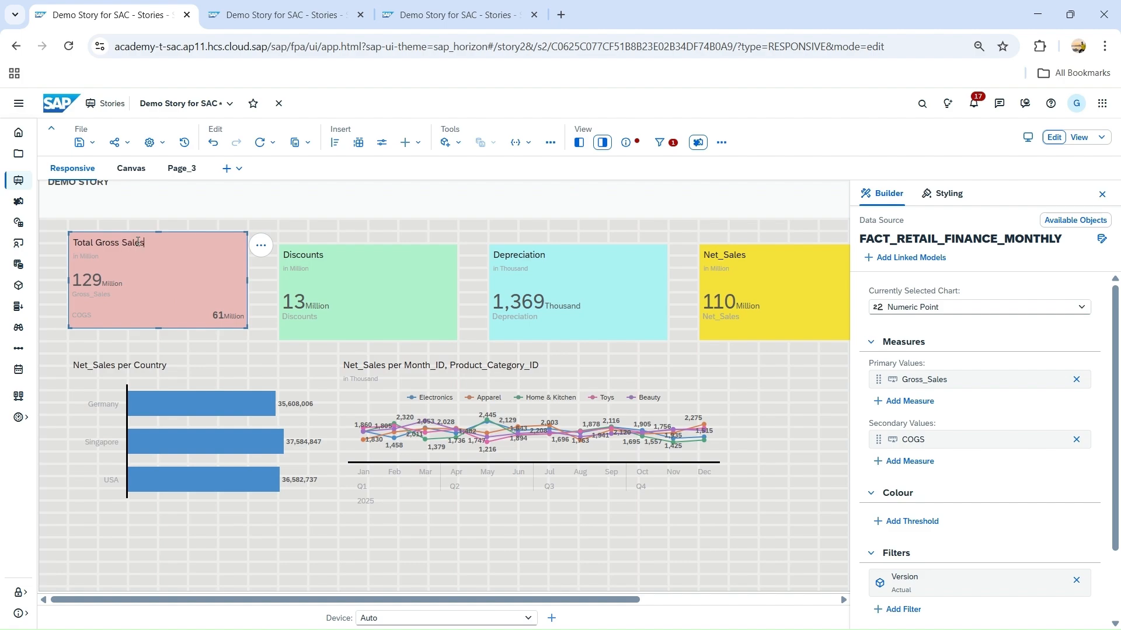
- Hide the primary value labels on the Total Gross Sales tile
click(260, 246)
mouse_move(349, 283)
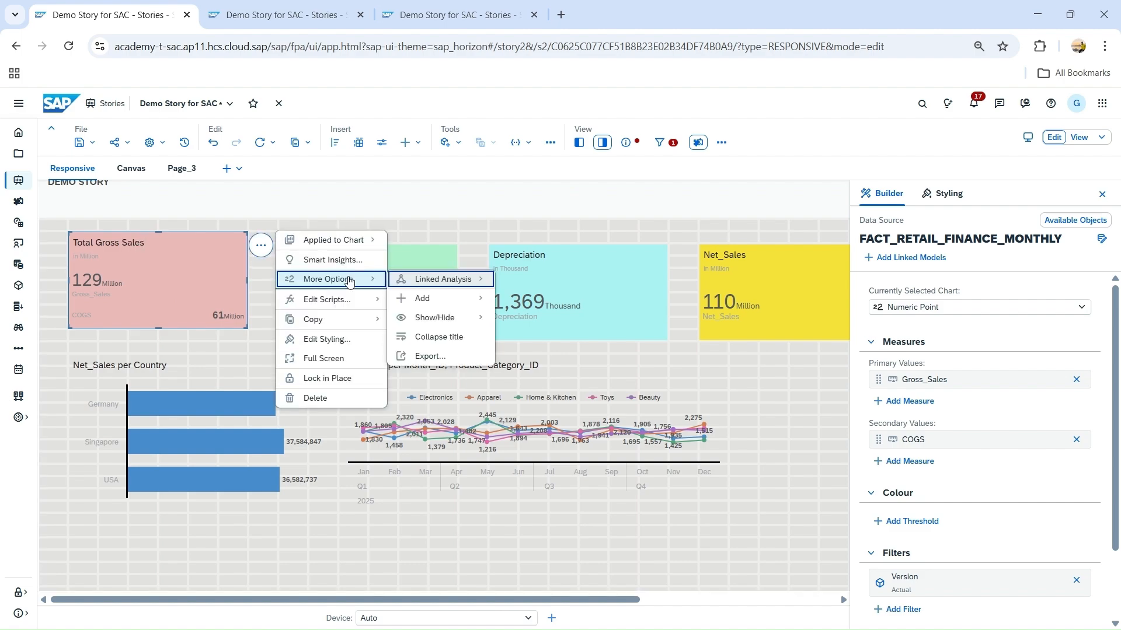
mouse_move(454, 316)
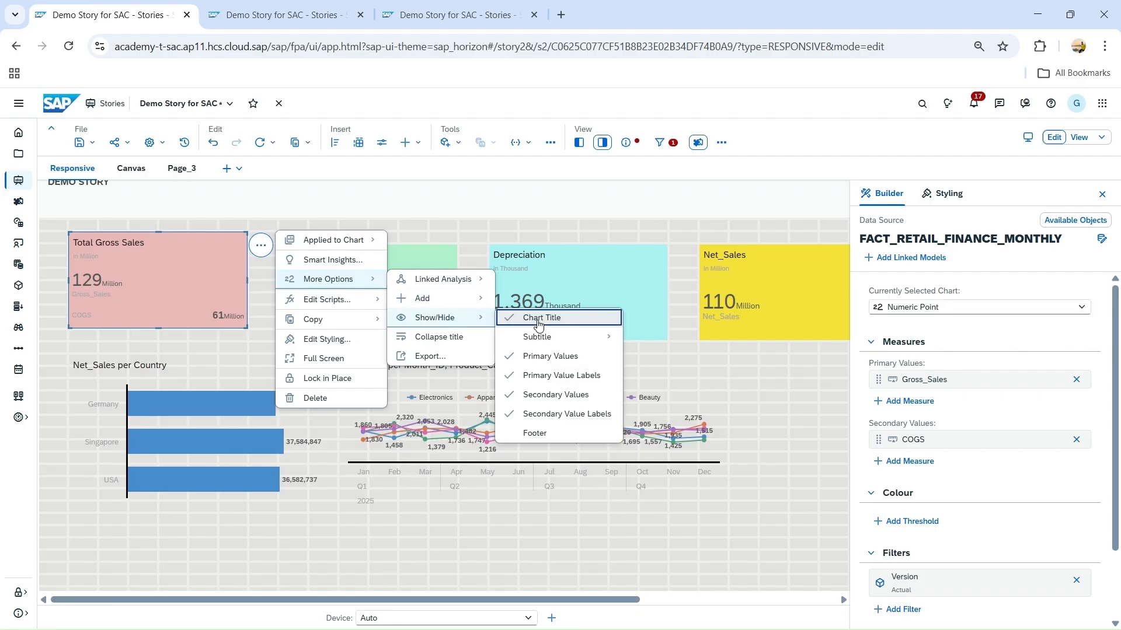
click(555, 376)
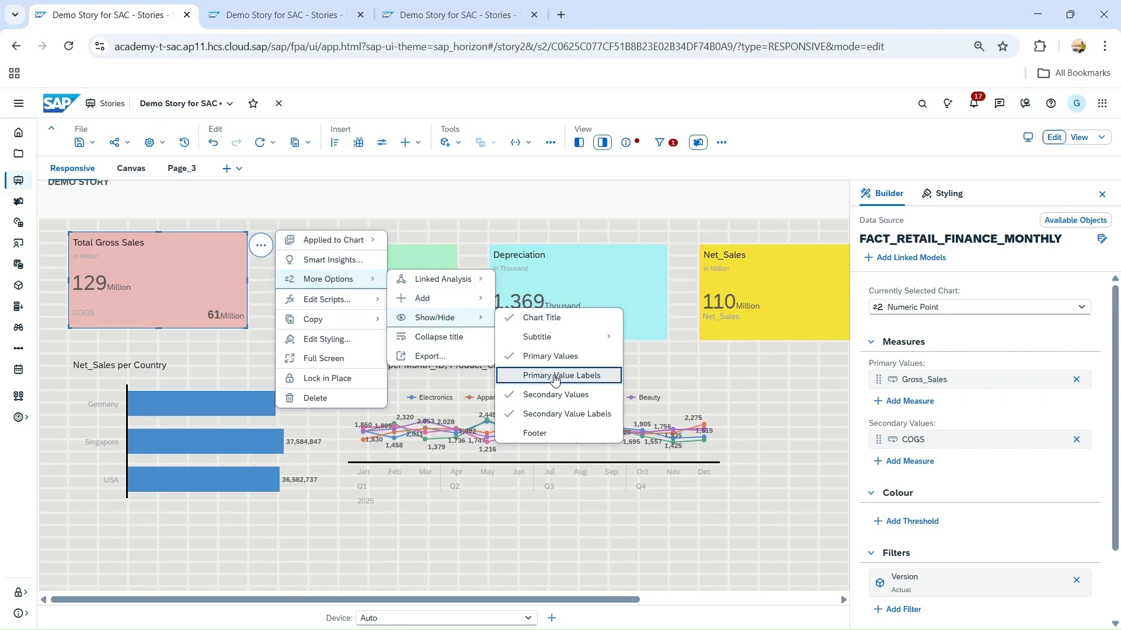
click(566, 271)
- Move the Discounts tile flush against the Total Gross Sales tile and replace its primary measure with Marketing_Expense
click(418, 261)
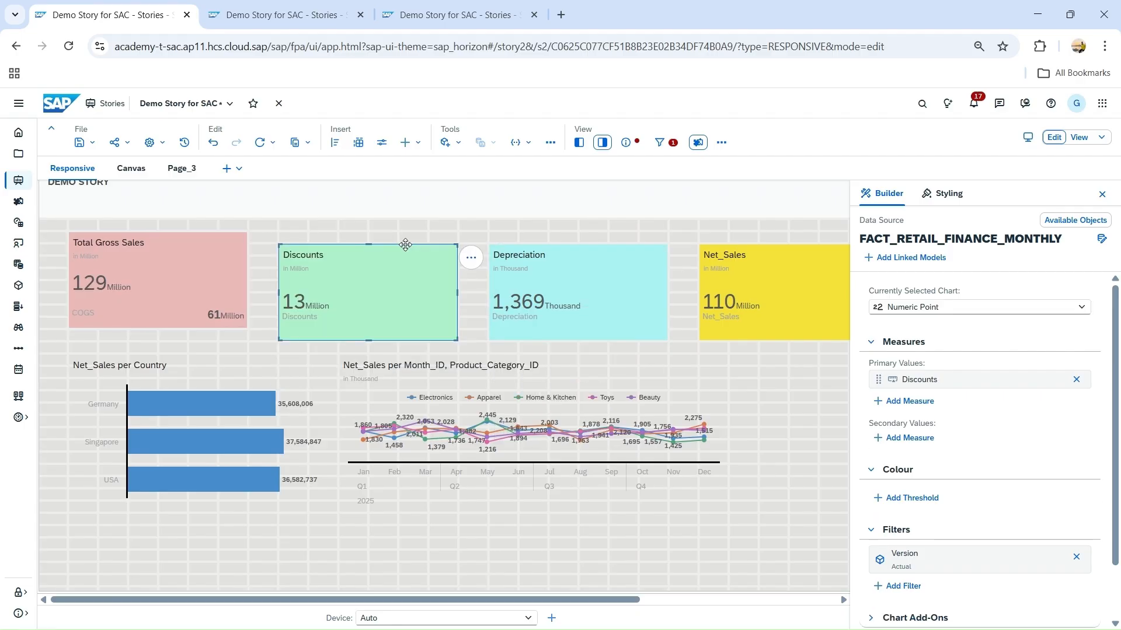
drag(405, 244, 400, 274)
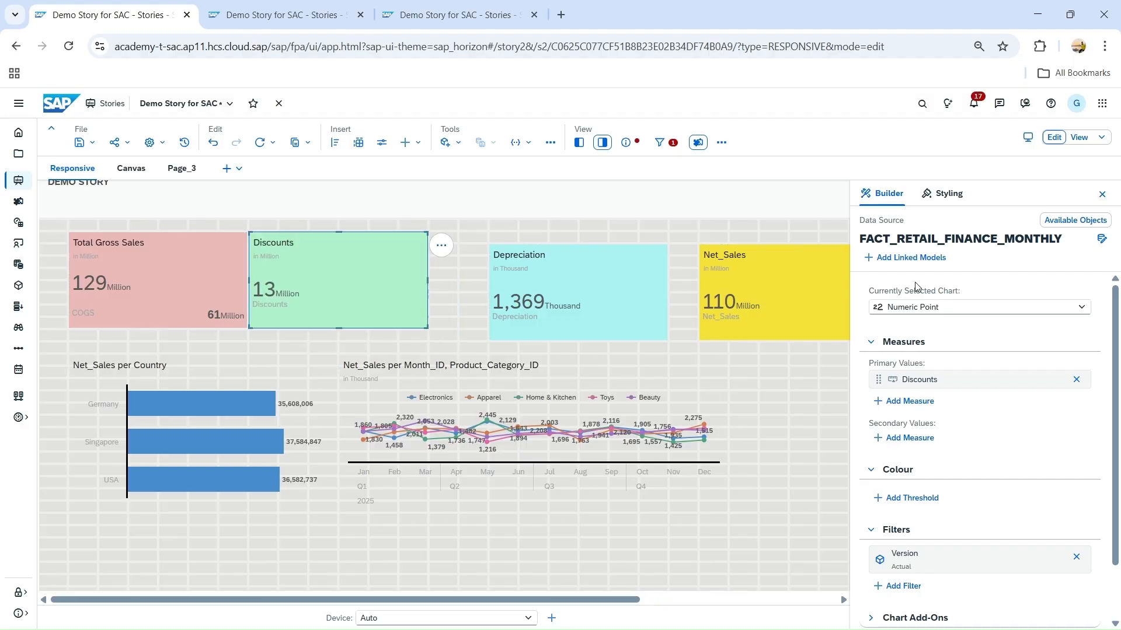
click(1076, 379)
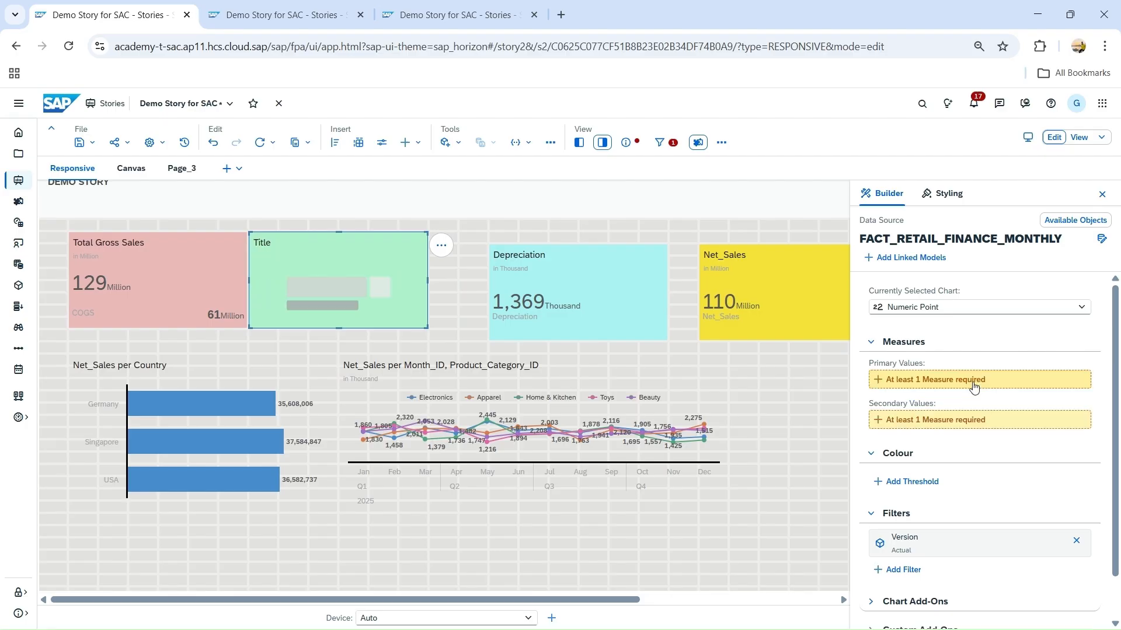
click(974, 380)
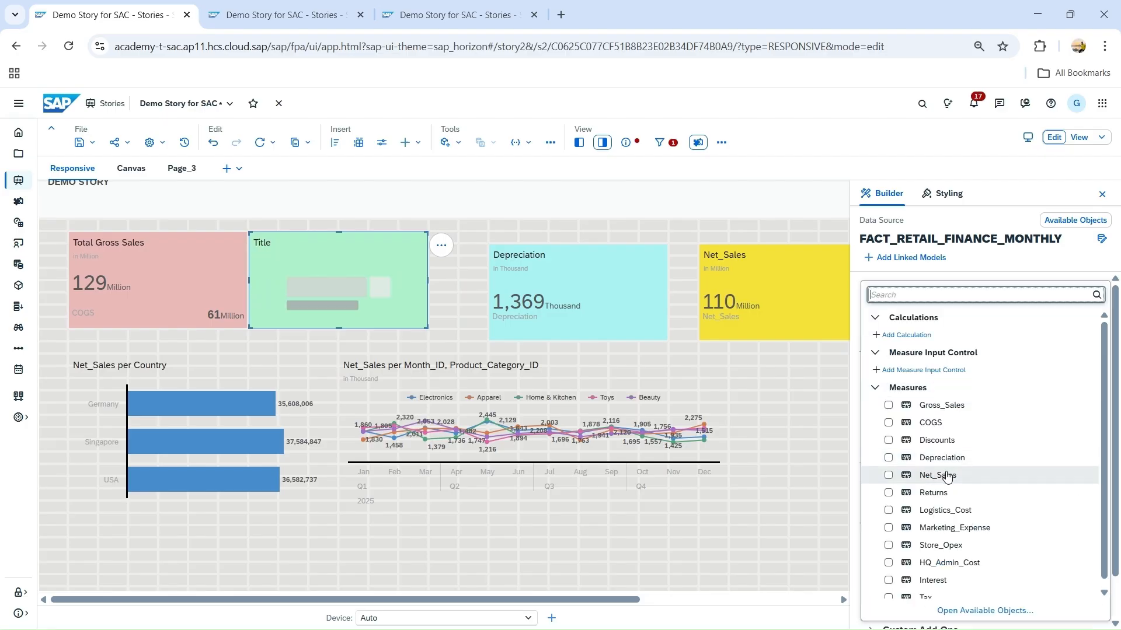
scroll(908, 533, down, 1)
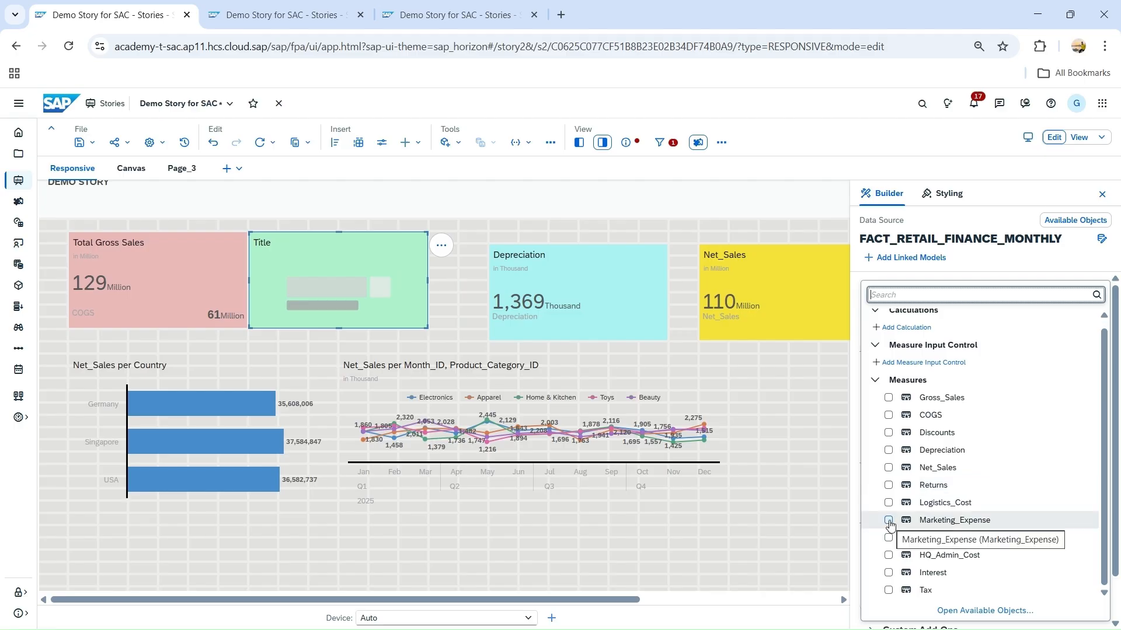
click(889, 521)
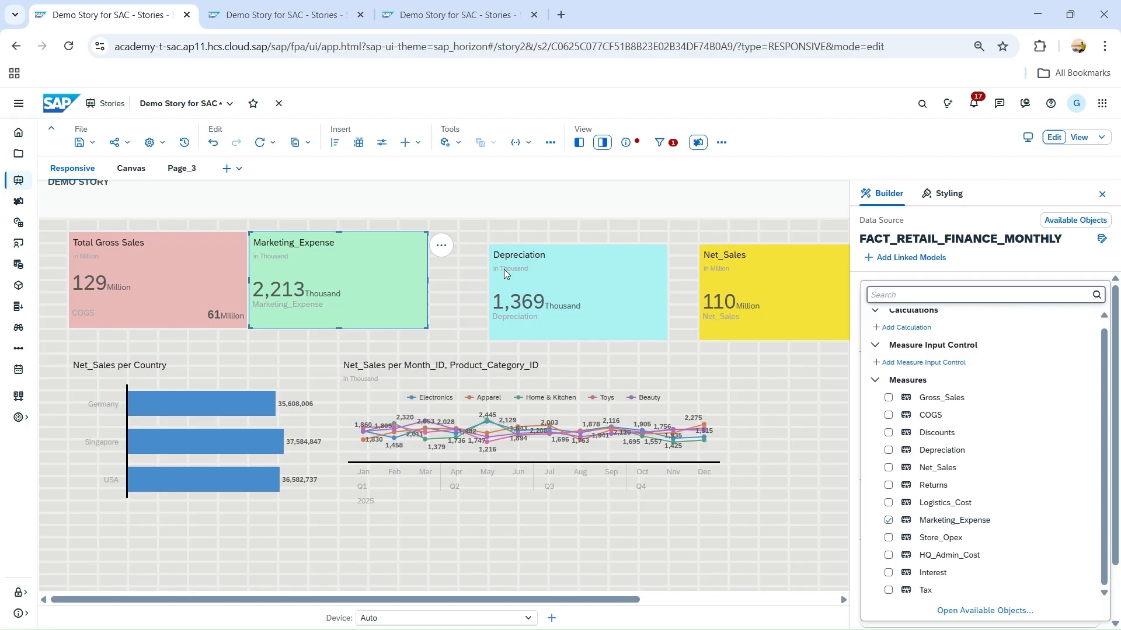
- Align the Depreciation and Net_Sales tiles edge to edge in the same row after the Marketing_Expense tile
drag(543, 246, 481, 249)
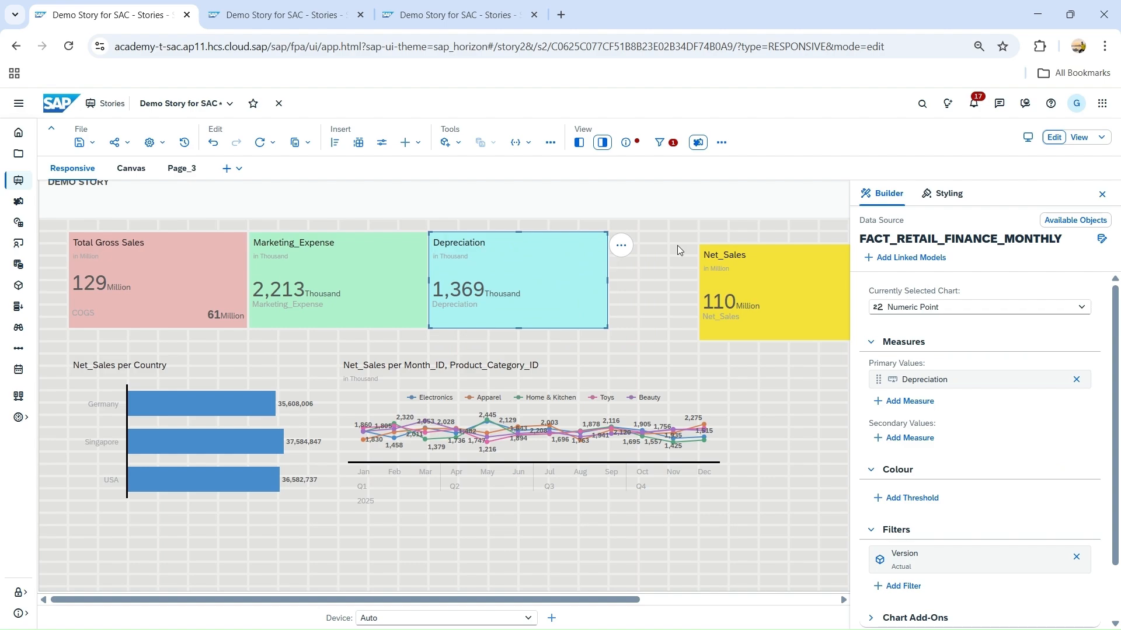
click(715, 246)
drag(715, 245, 632, 228)
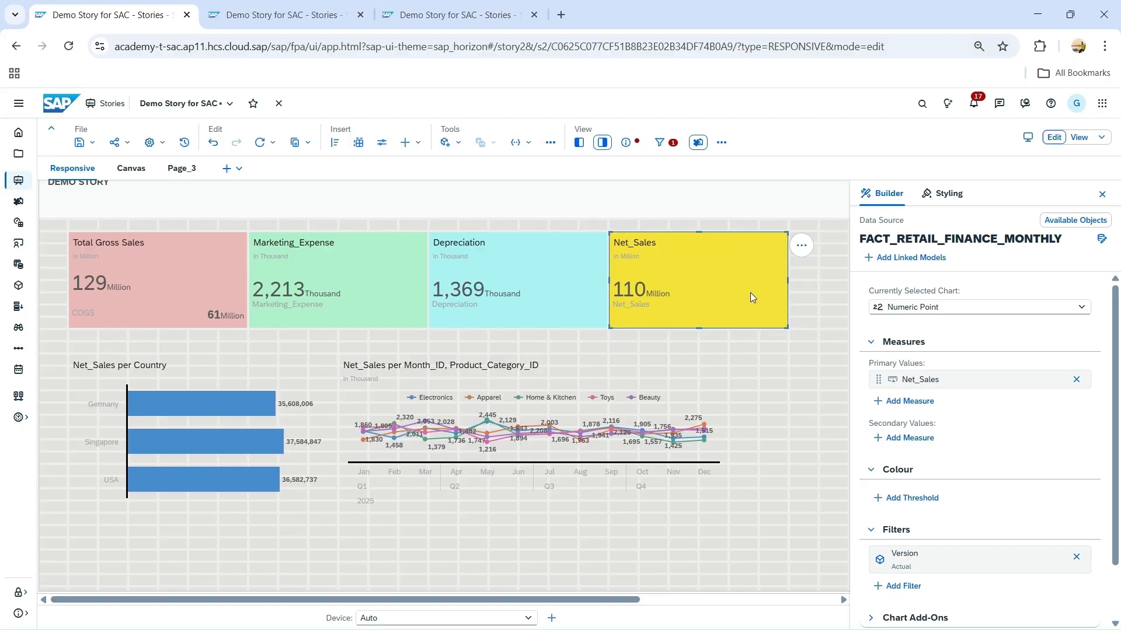
- Duplicate the yellow Net_Sales tile as a fifth tile at the end of the KPI row
click(1103, 194)
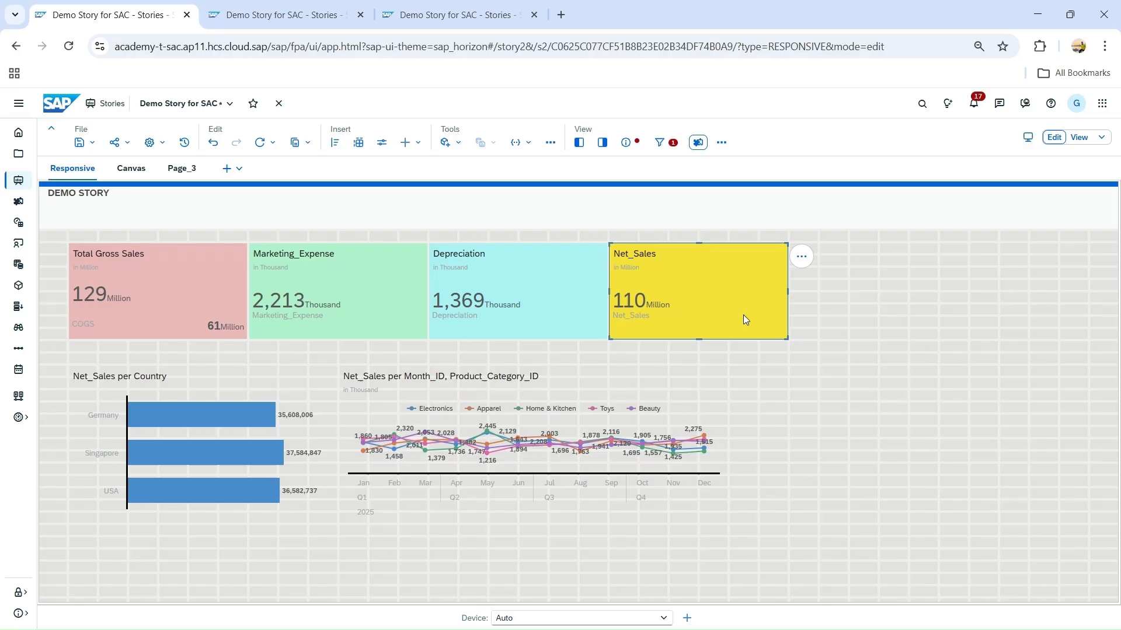
key(ctrl+c)
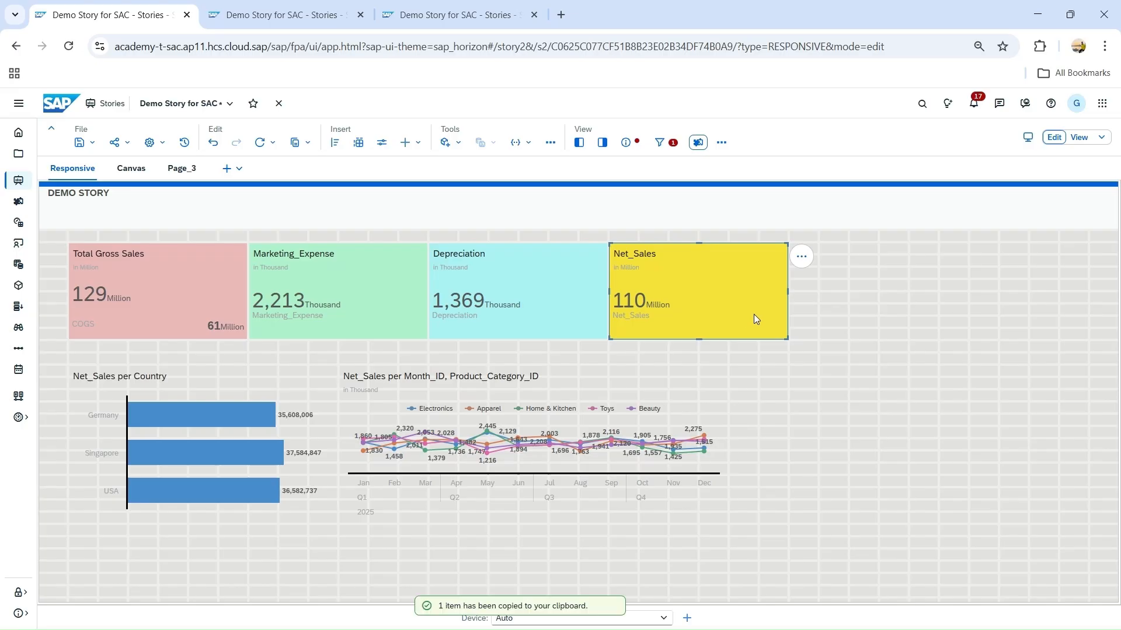
key(ctrl+v)
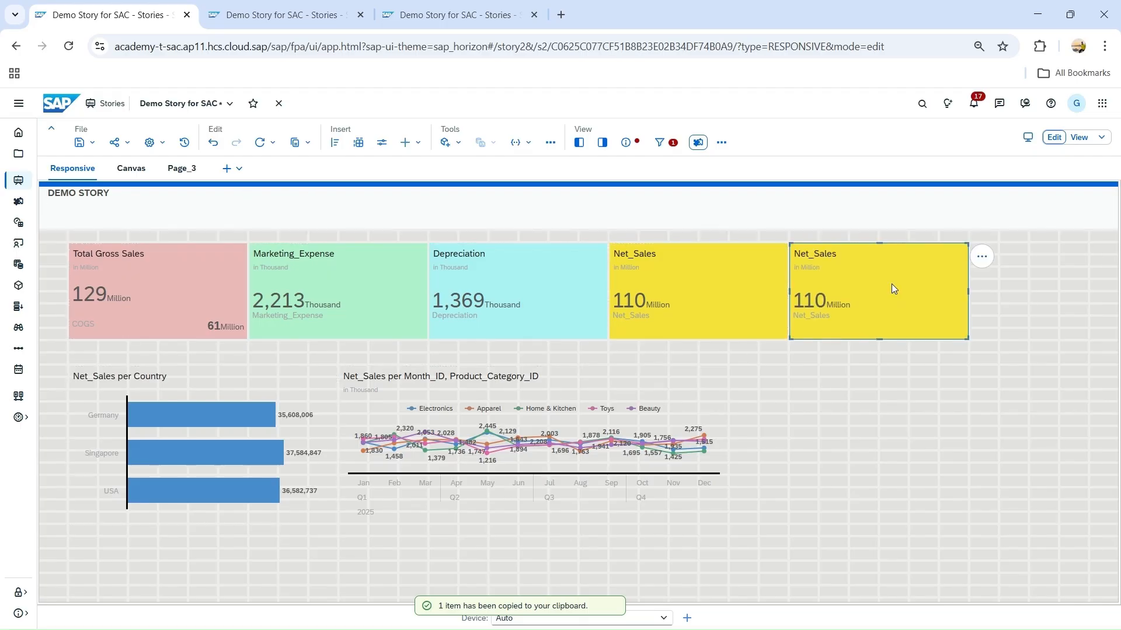
- Replace the primary measure of the copied Net_Sales tile with Tax
click(604, 145)
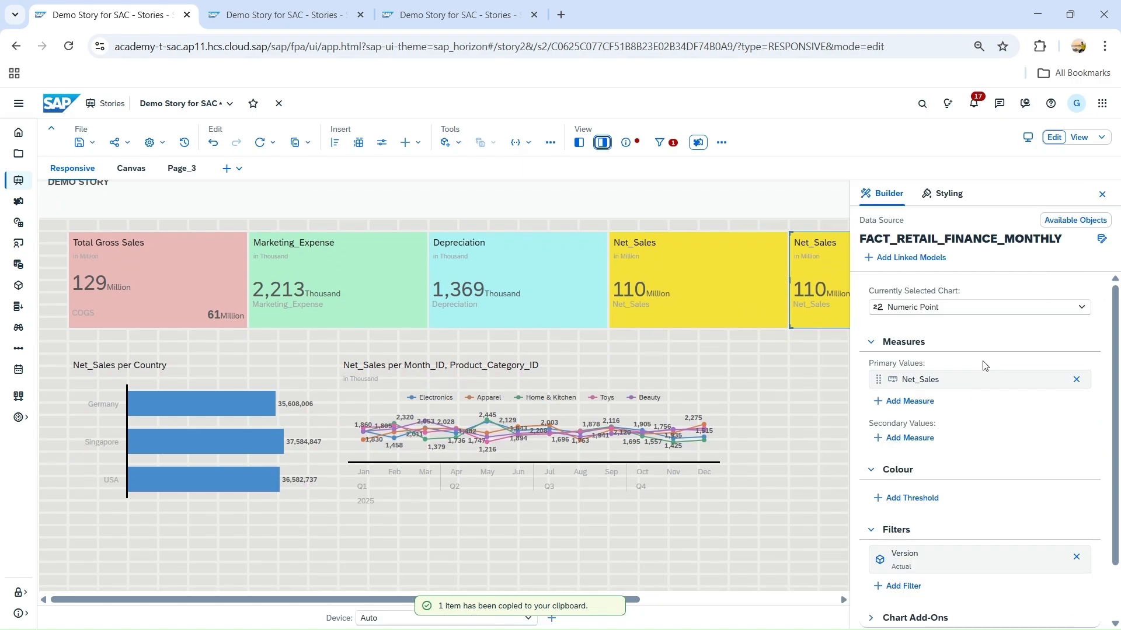
click(1075, 380)
click(933, 385)
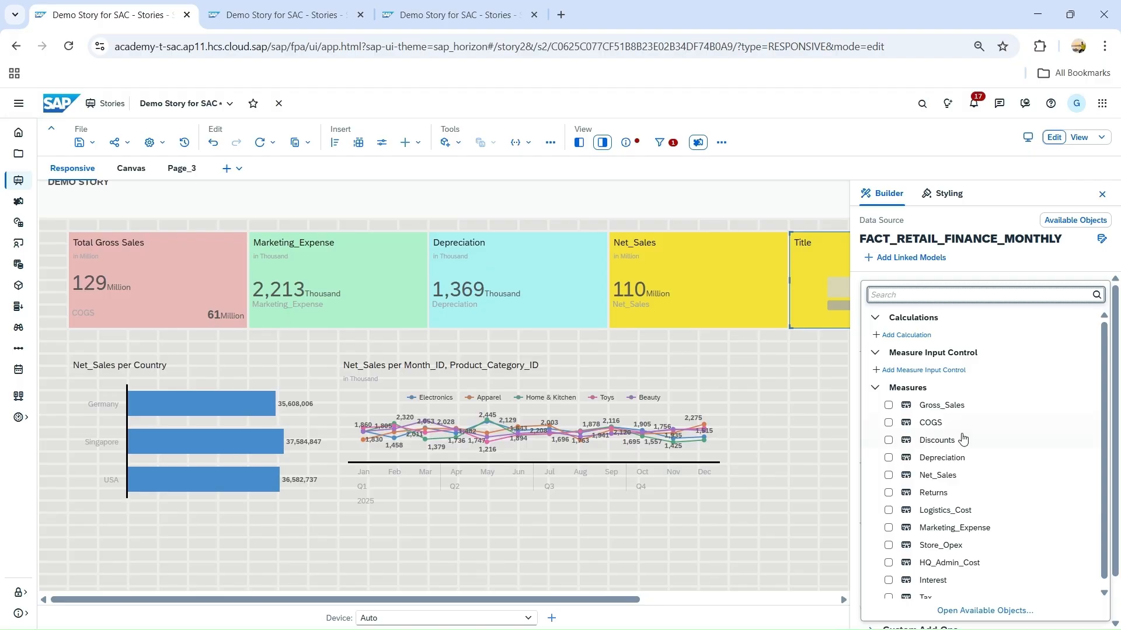
scroll(975, 479, down, 1)
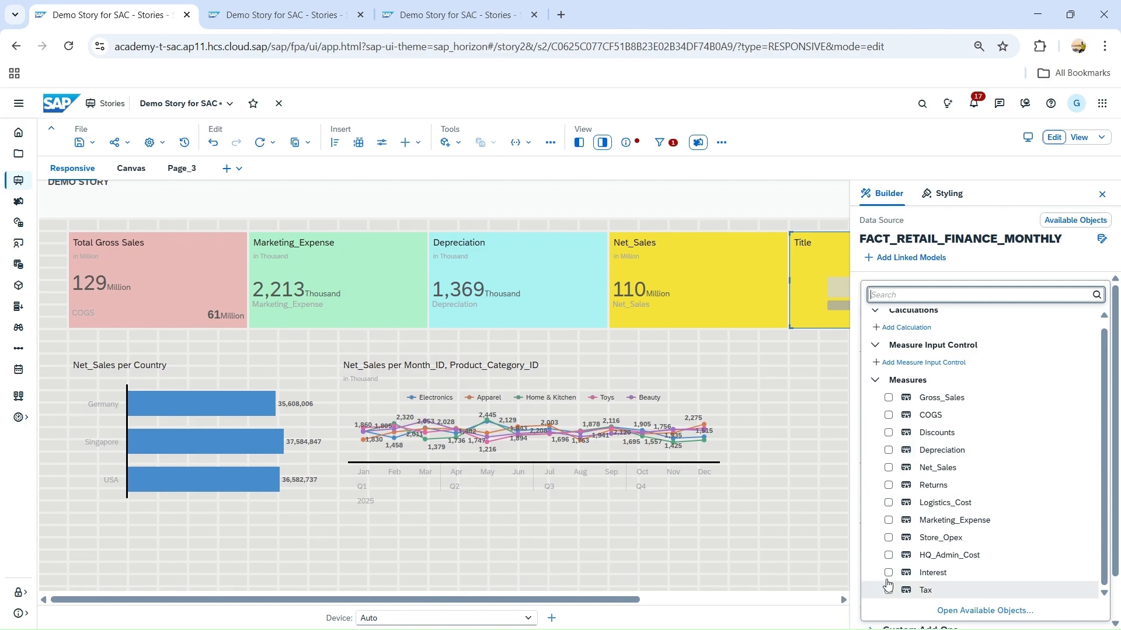
click(890, 590)
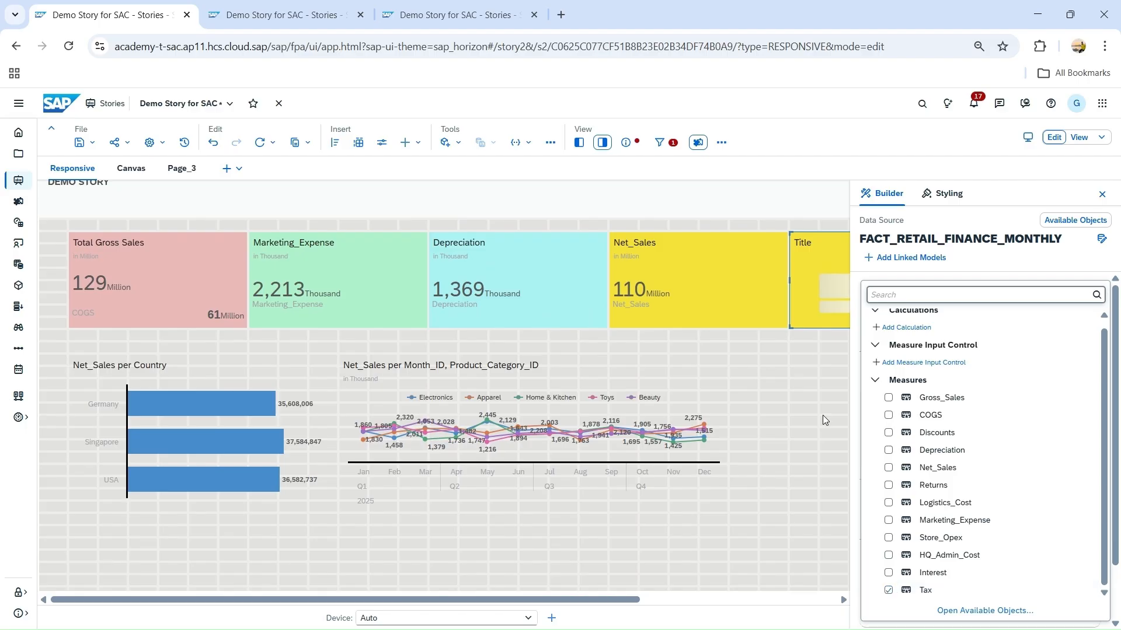
- Set the Tax tile's background colour to light purple (c4bcf2)
click(959, 204)
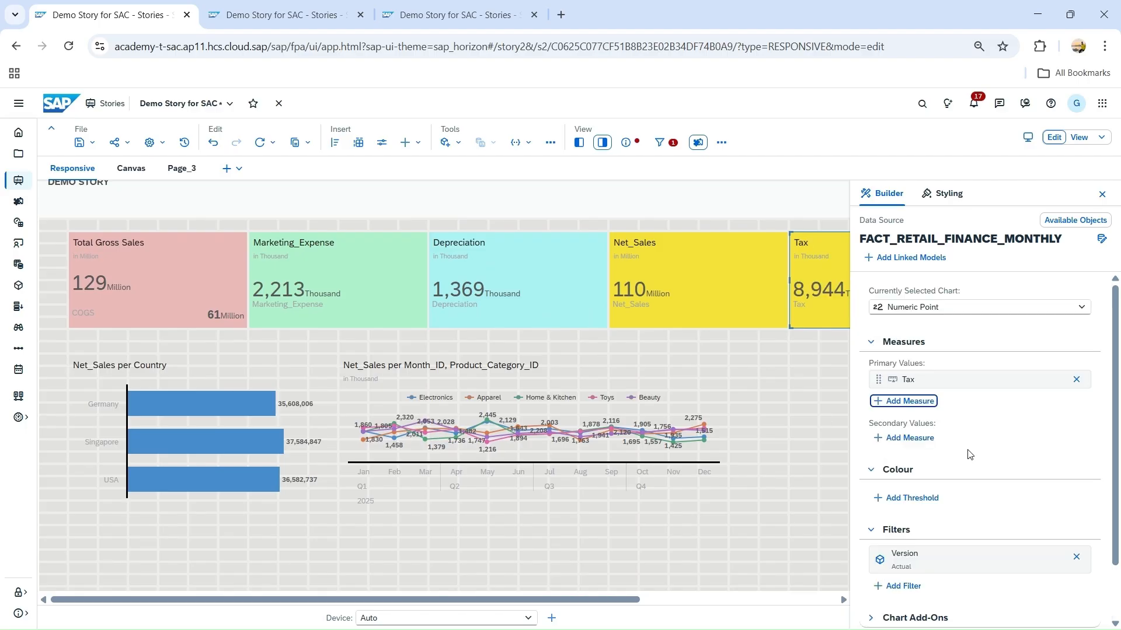
scroll(914, 483, down, 2)
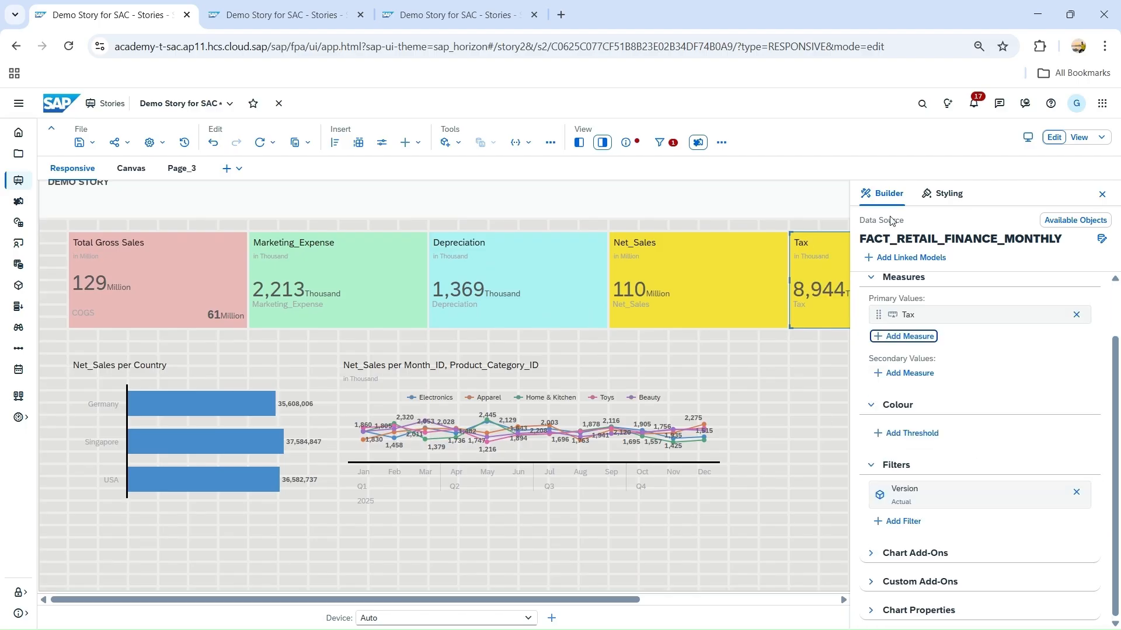
click(943, 193)
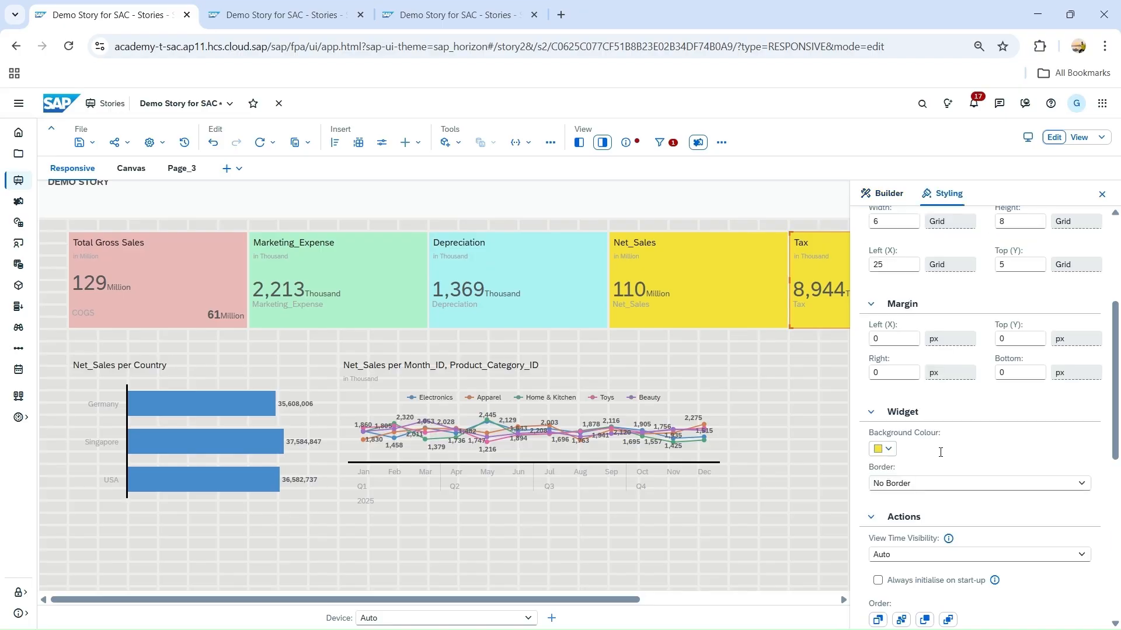
click(882, 449)
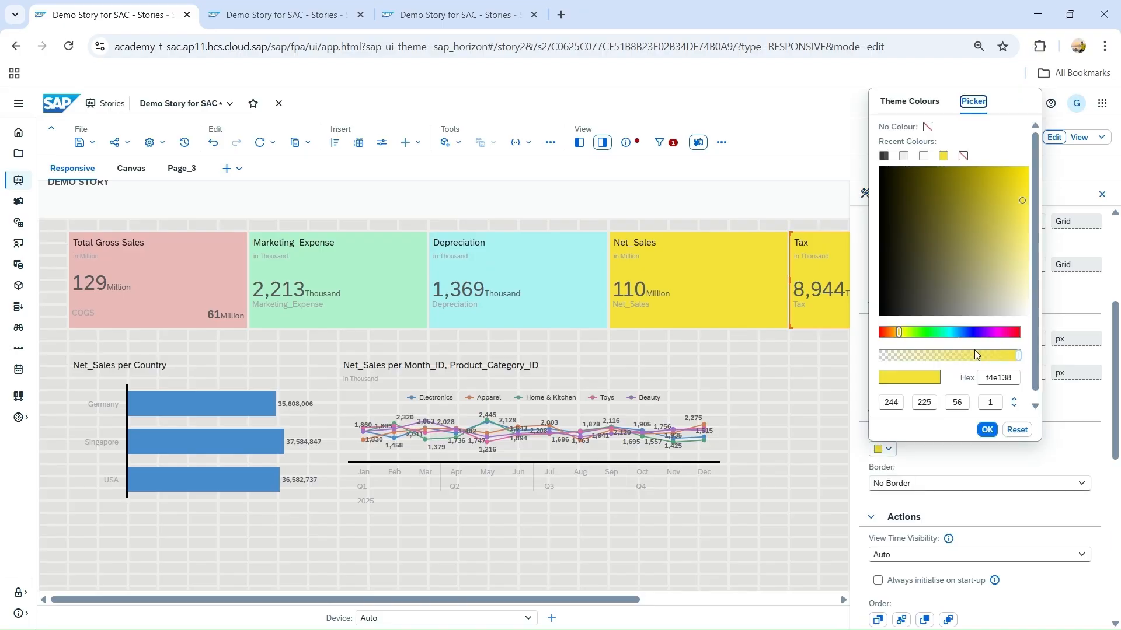
click(974, 332)
click(1020, 282)
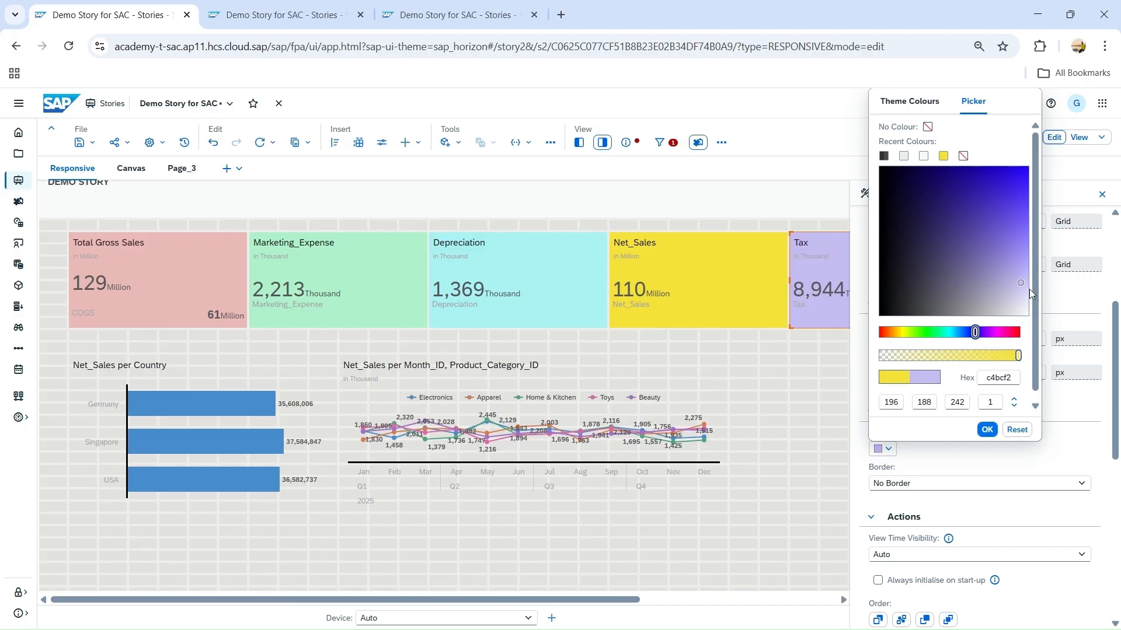
click(1008, 82)
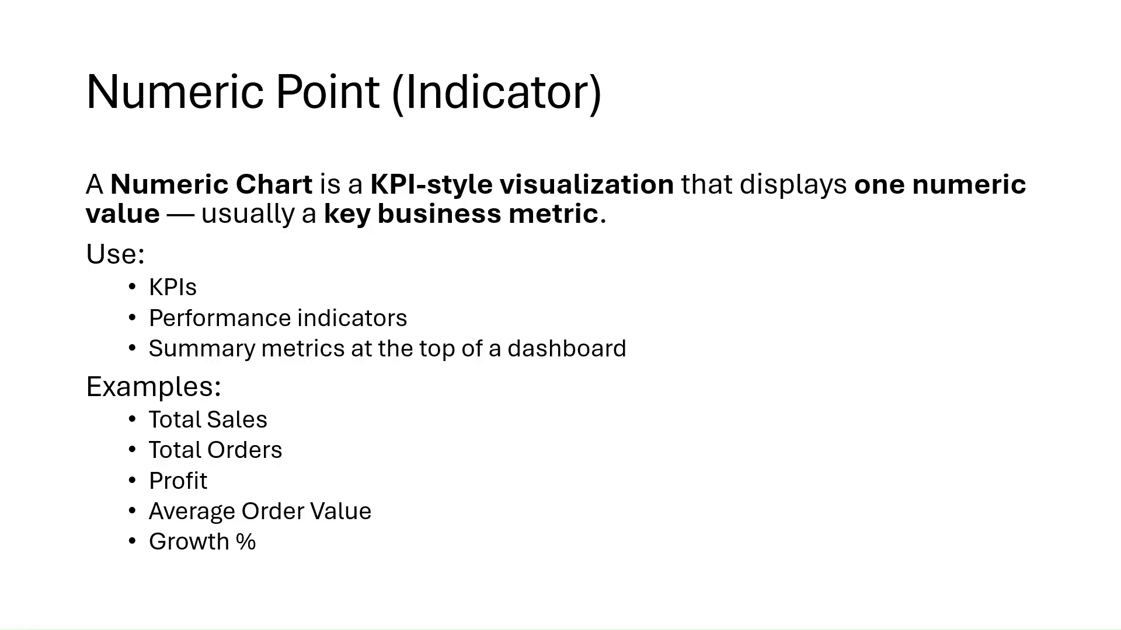
key(Right)
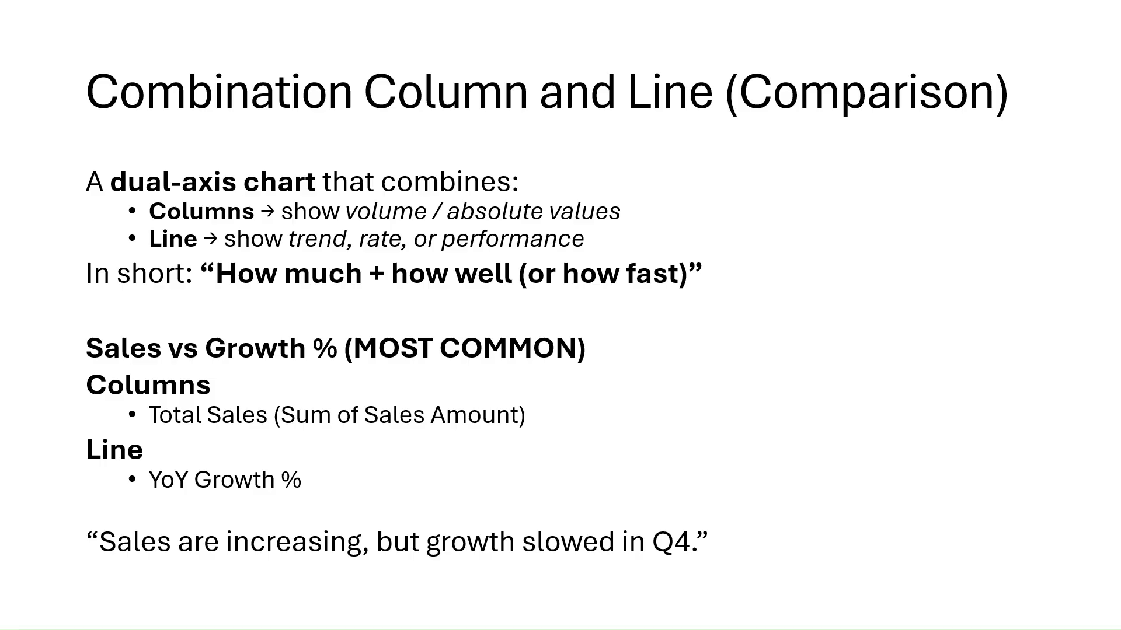
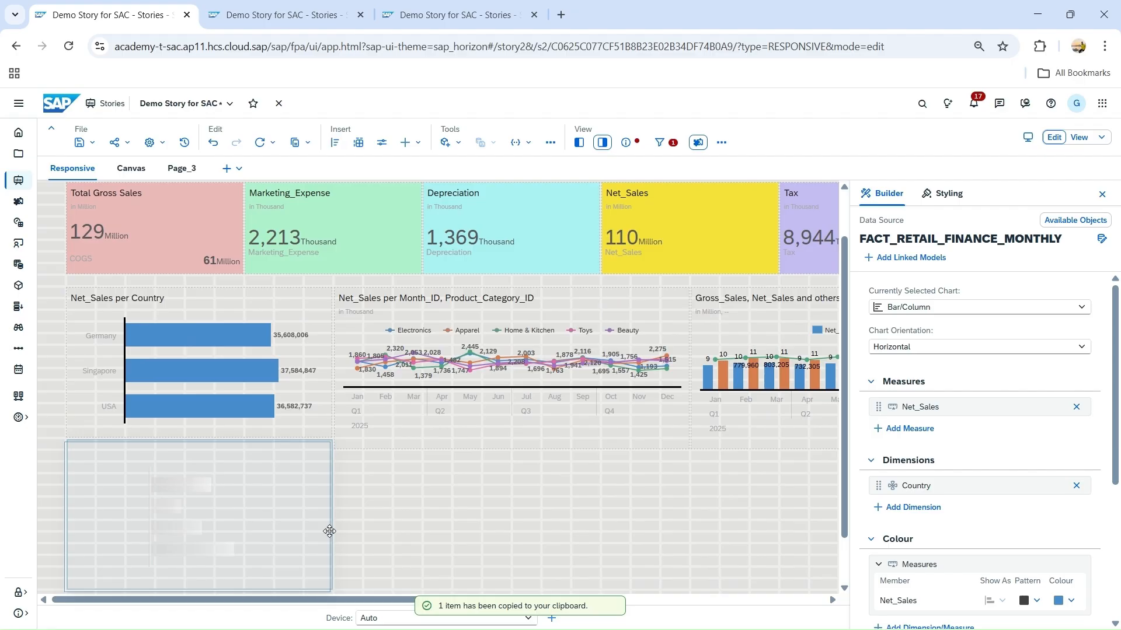
- Extend the upper Net_Sales per Country chart slightly downward and change its copy below to a Stacked Bar/Column chart
click(211, 435)
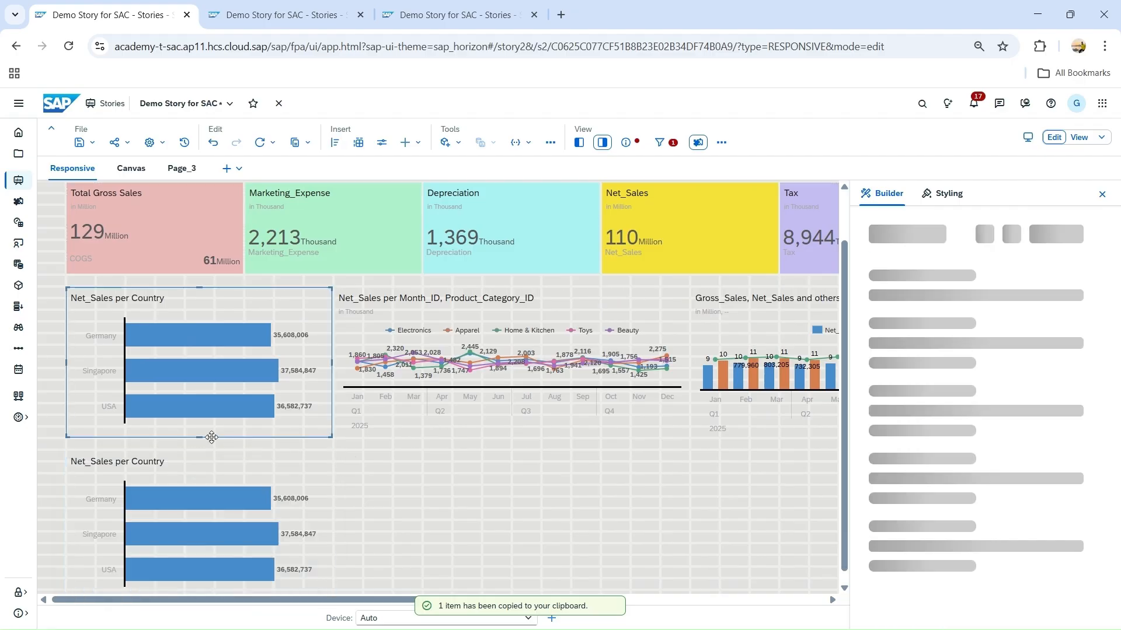
drag(211, 437, 202, 444)
click(248, 470)
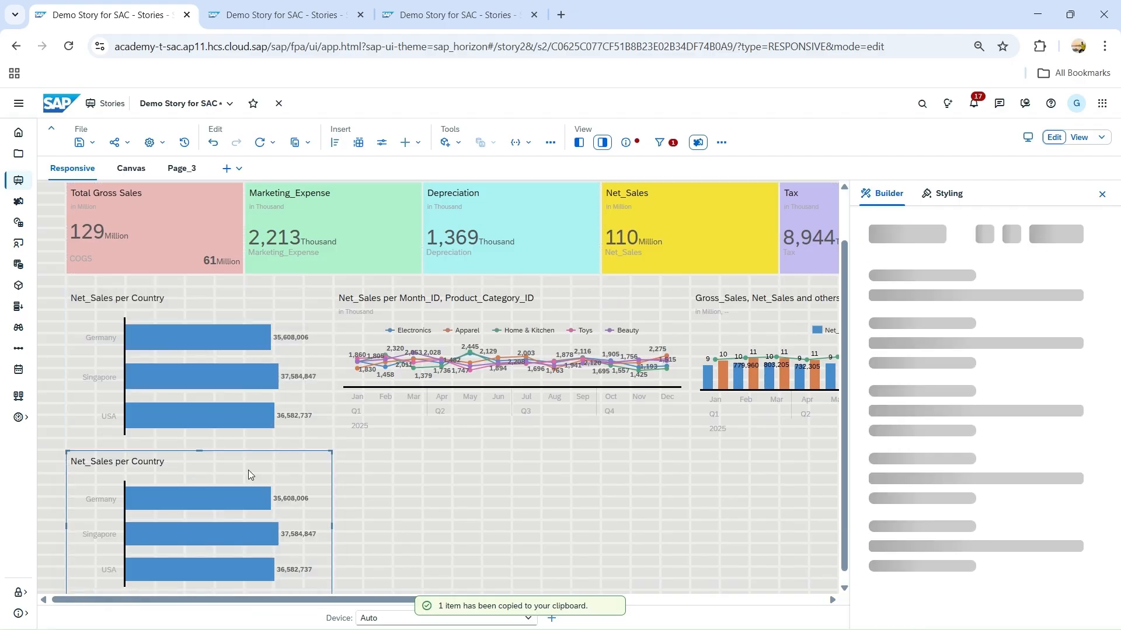
click(948, 304)
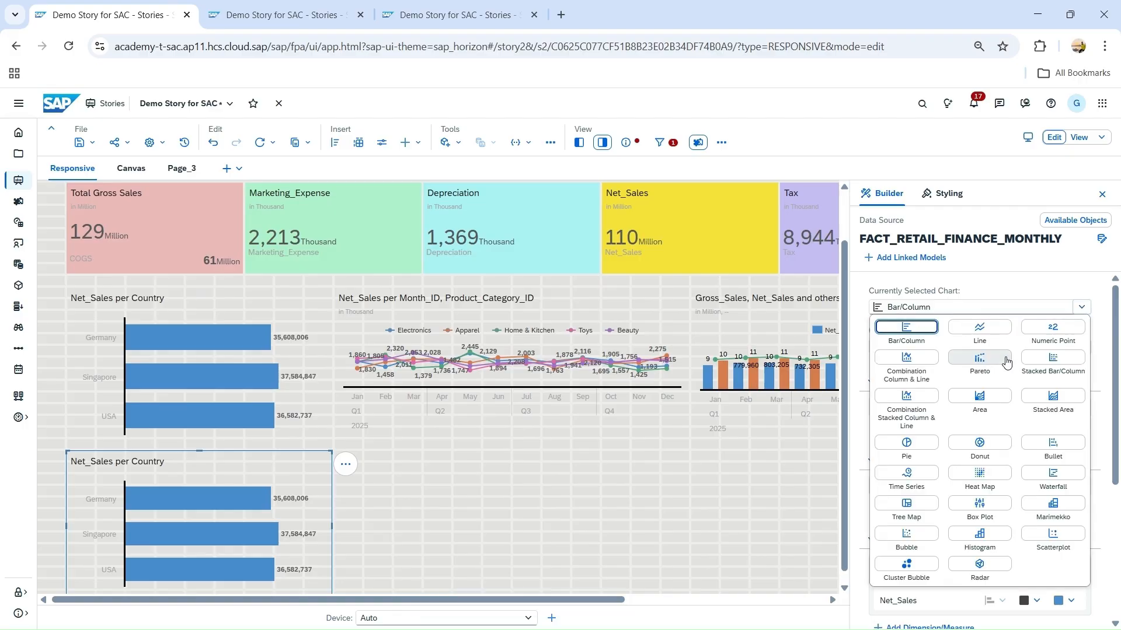
click(1048, 358)
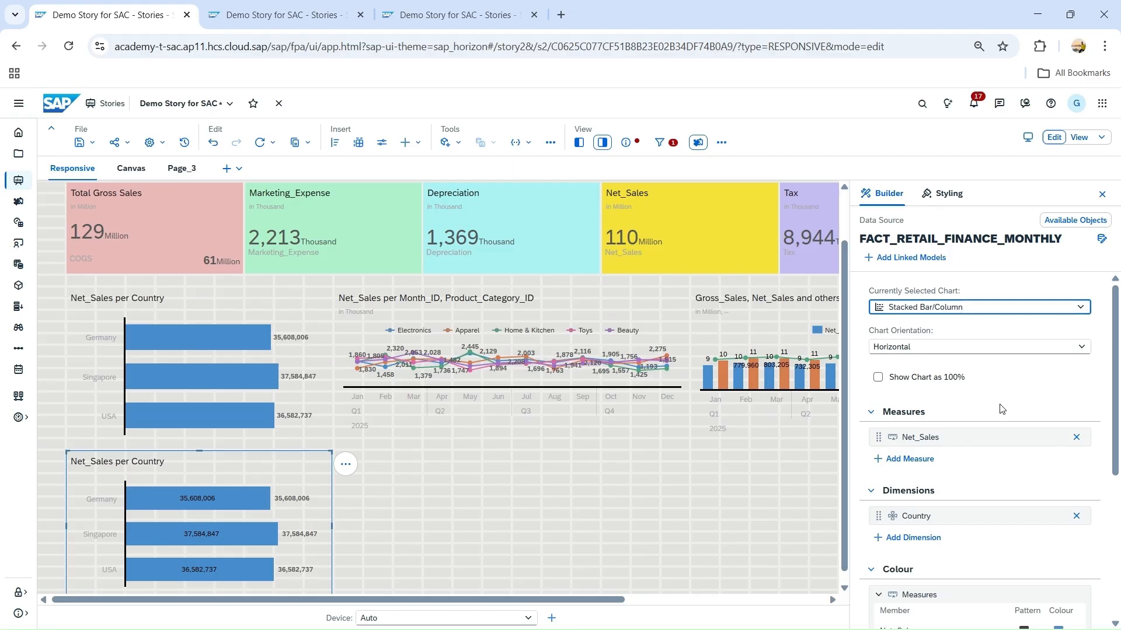
- Add Product_Category_ID as the colour dimension of the stacked Net_Sales per Country chart
scroll(406, 520, down, 1)
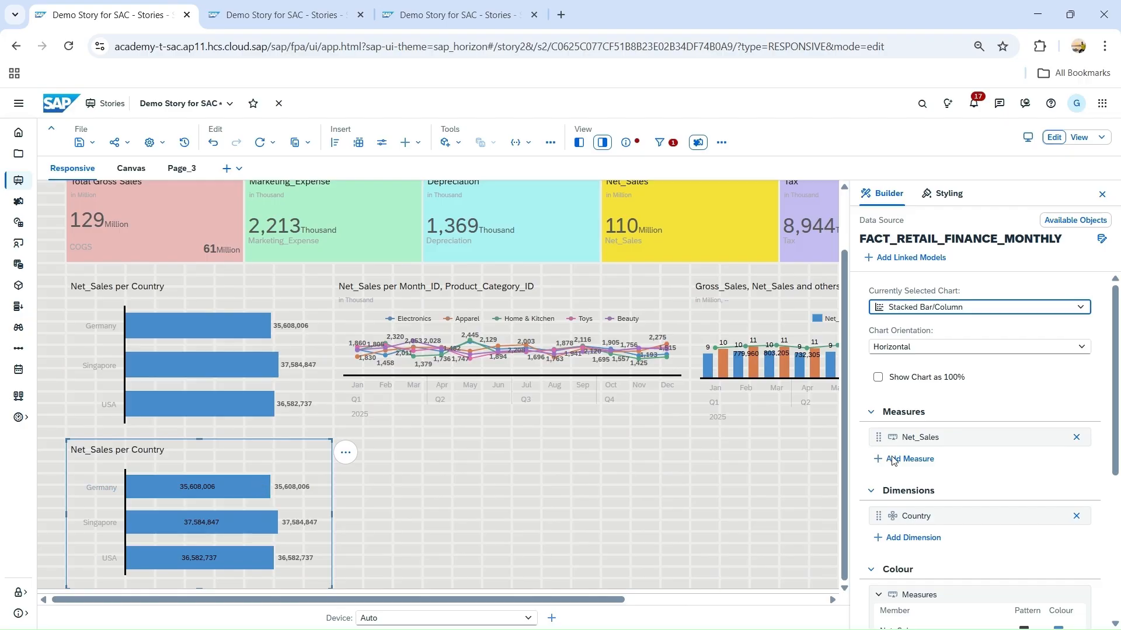
scroll(968, 454, down, 3)
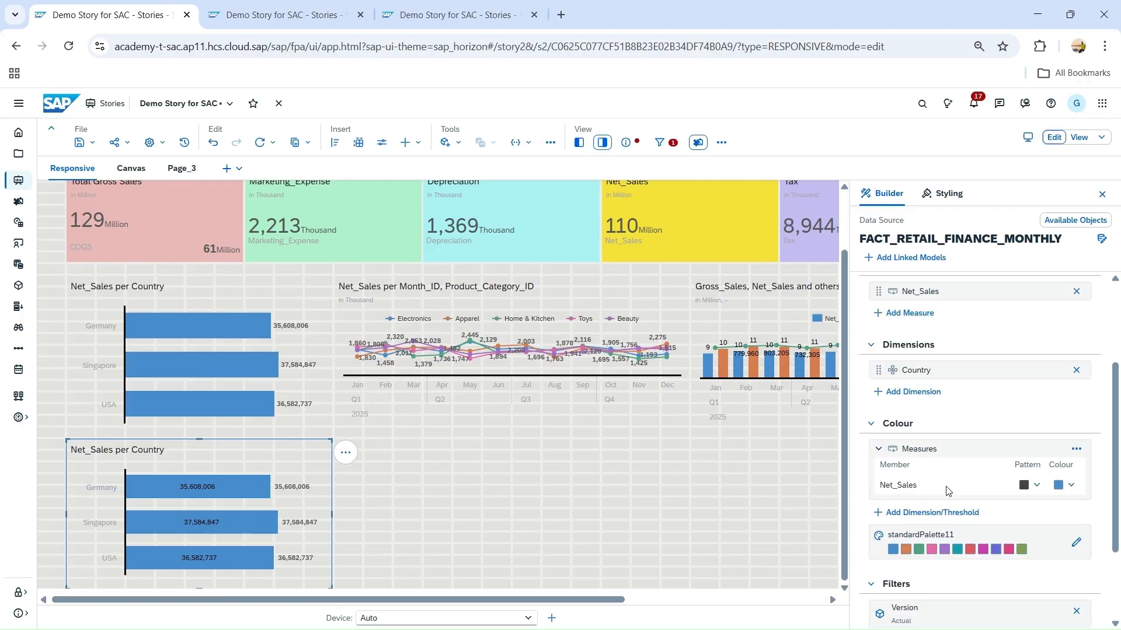
click(949, 512)
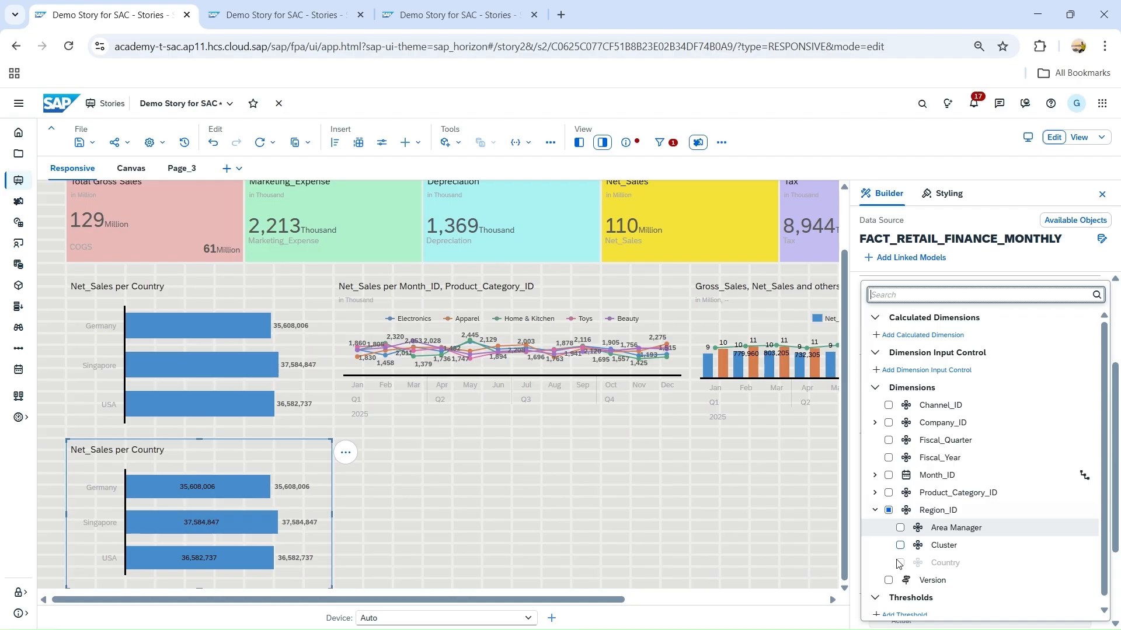
click(888, 494)
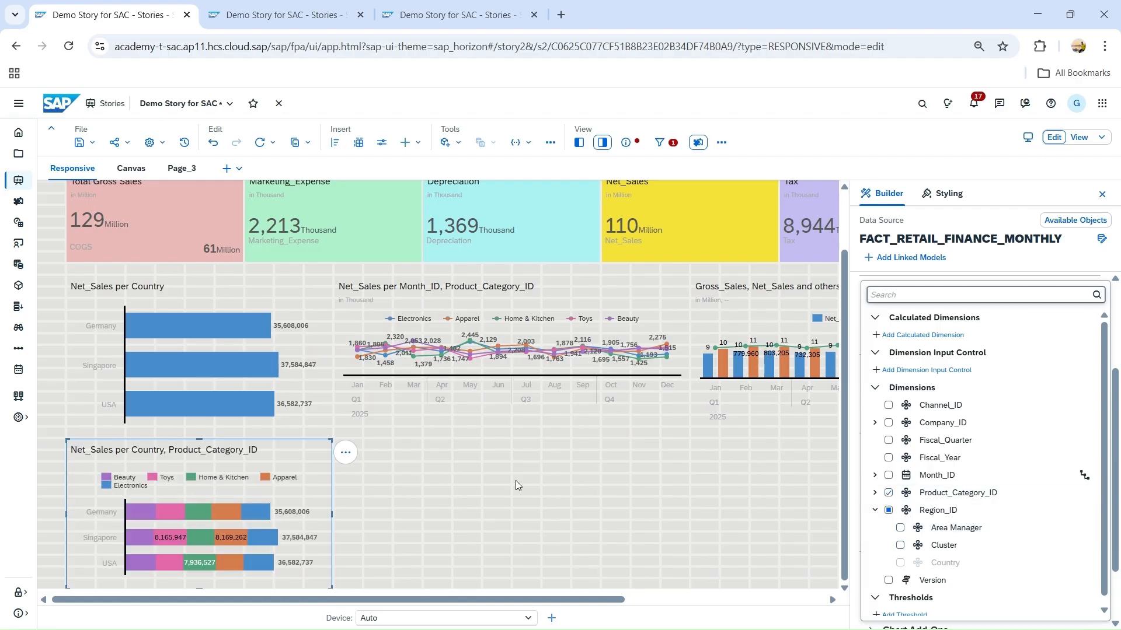
click(423, 480)
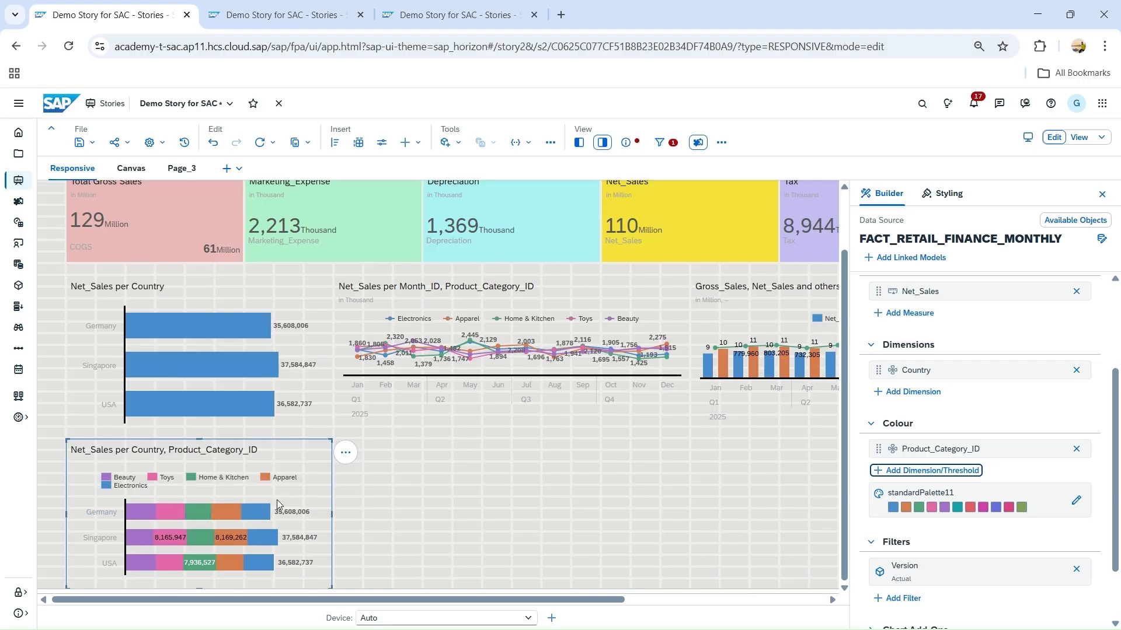
- Set the number format scale of the stacked Net_Sales chart to Auto-formatted
click(960, 198)
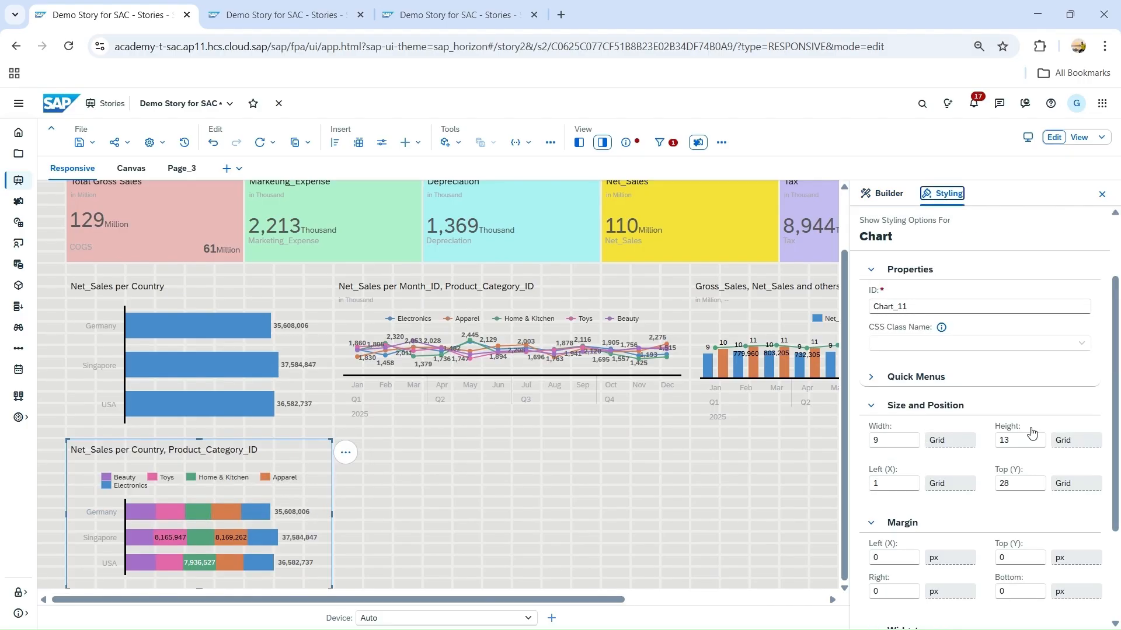
scroll(1021, 435, down, 5)
scroll(1013, 438, down, 5)
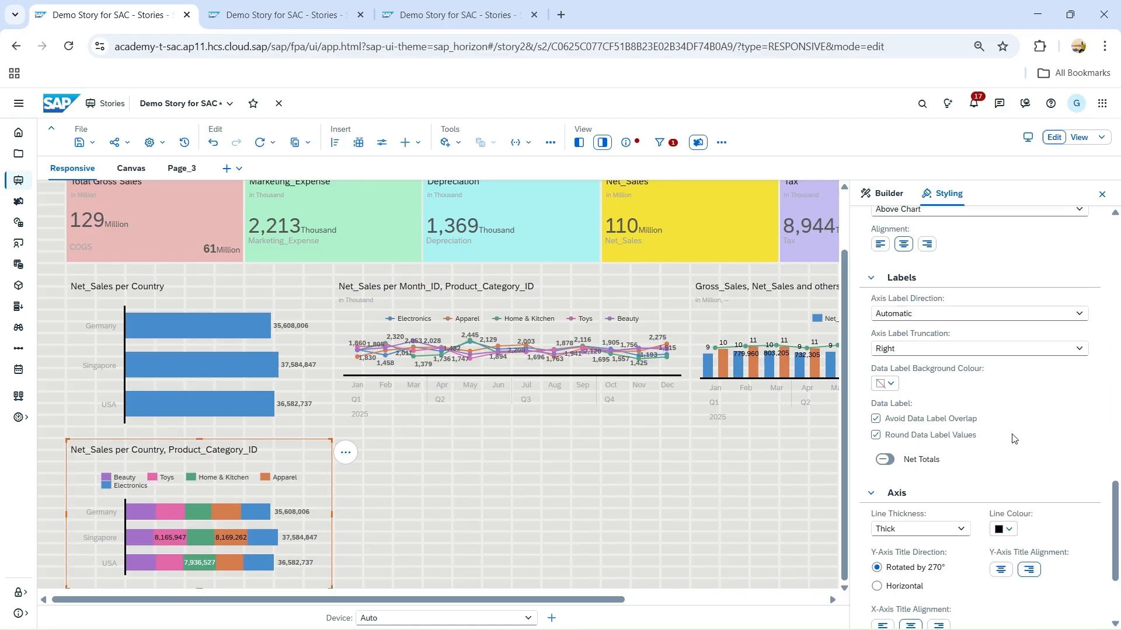
scroll(1014, 438, up, 5)
scroll(1013, 438, down, 5)
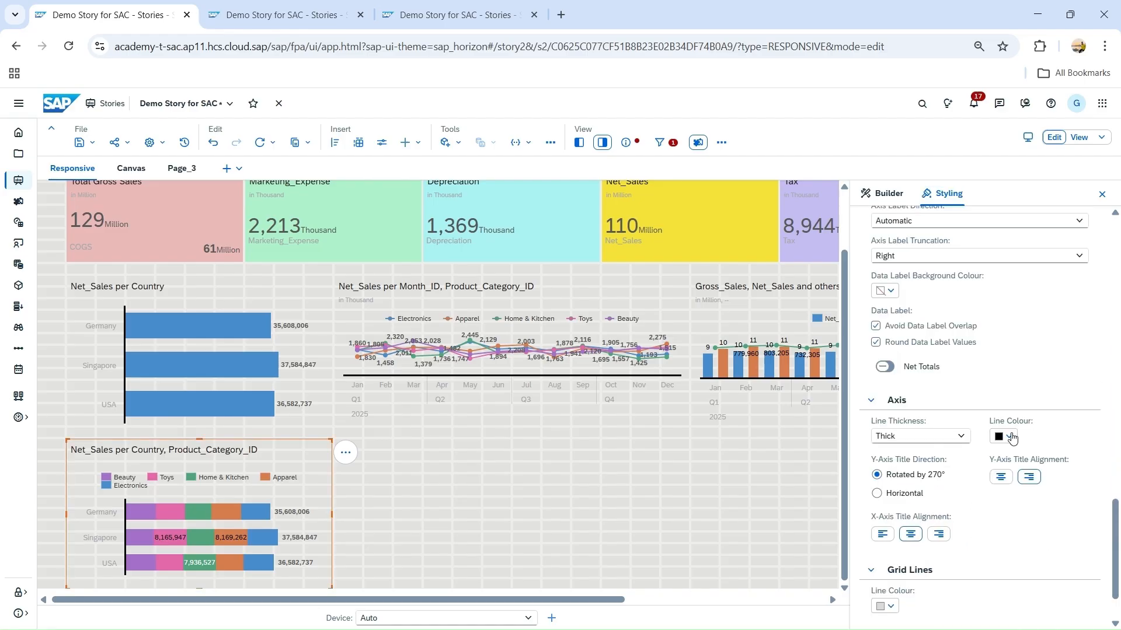
scroll(1012, 438, up, 5)
scroll(1013, 438, up, 1)
click(960, 378)
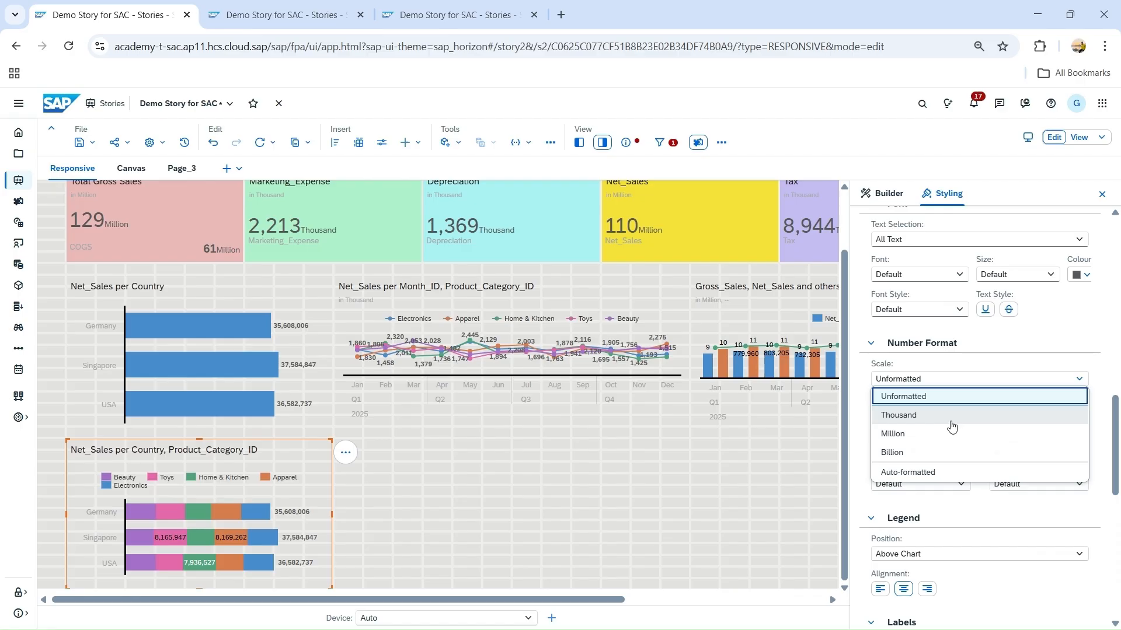
click(940, 472)
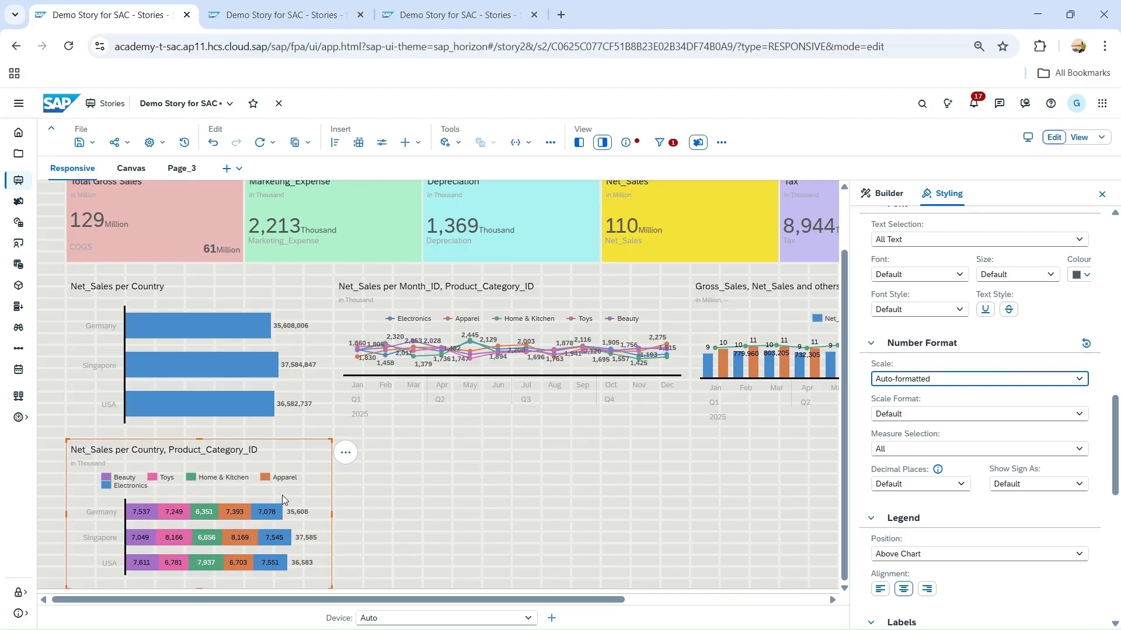
click(430, 464)
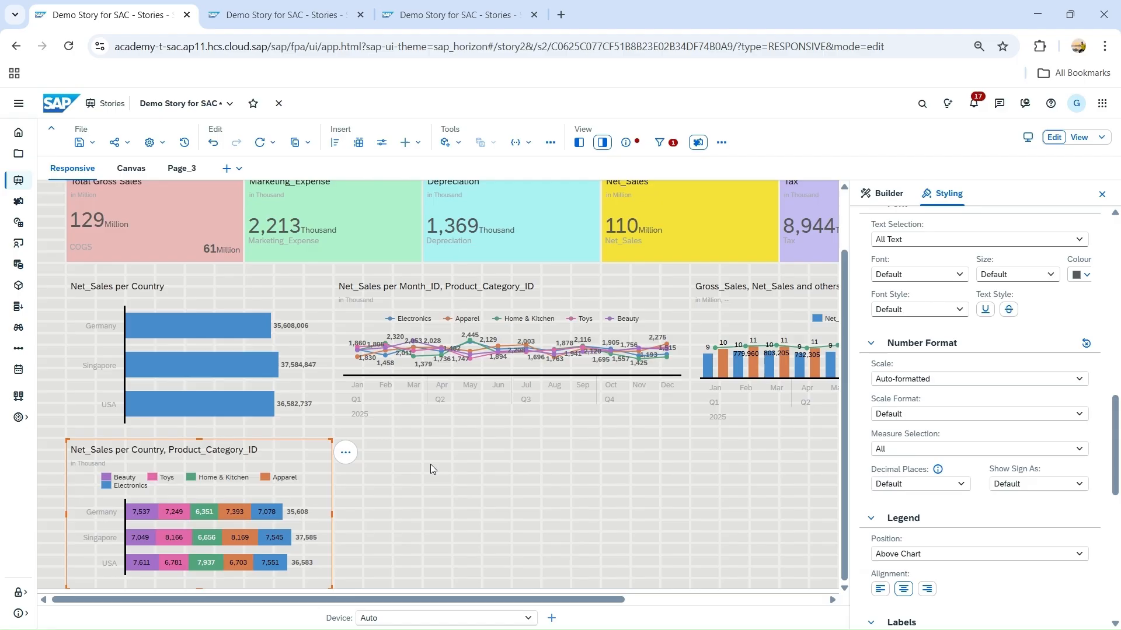
click(392, 474)
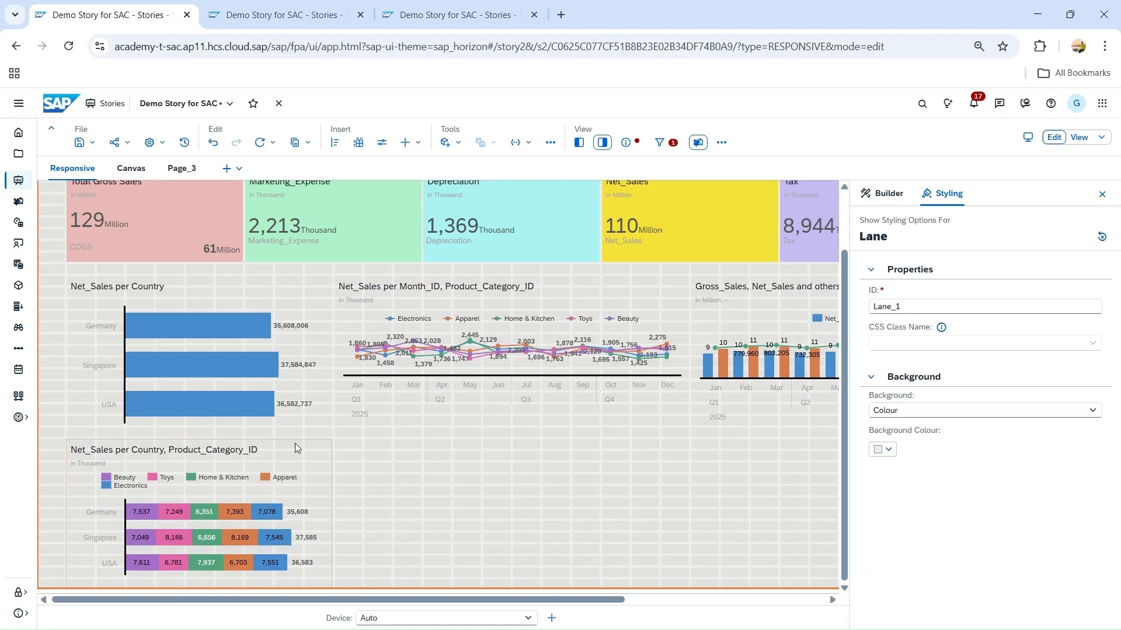
key(alt+Tab)
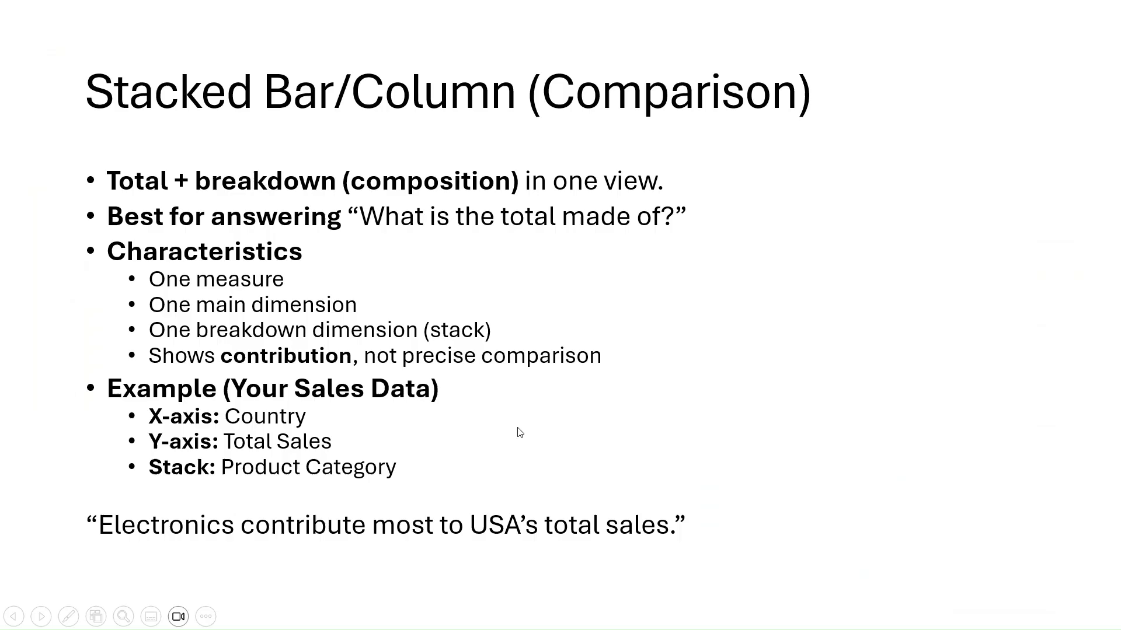
click(568, 436)
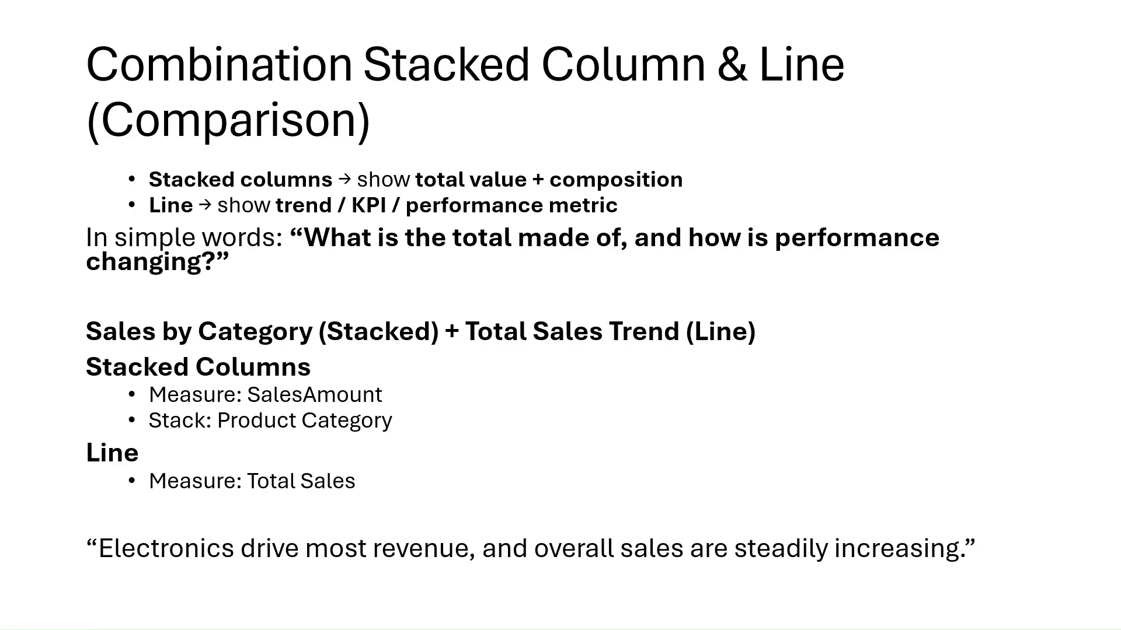
key(alt+Tab)
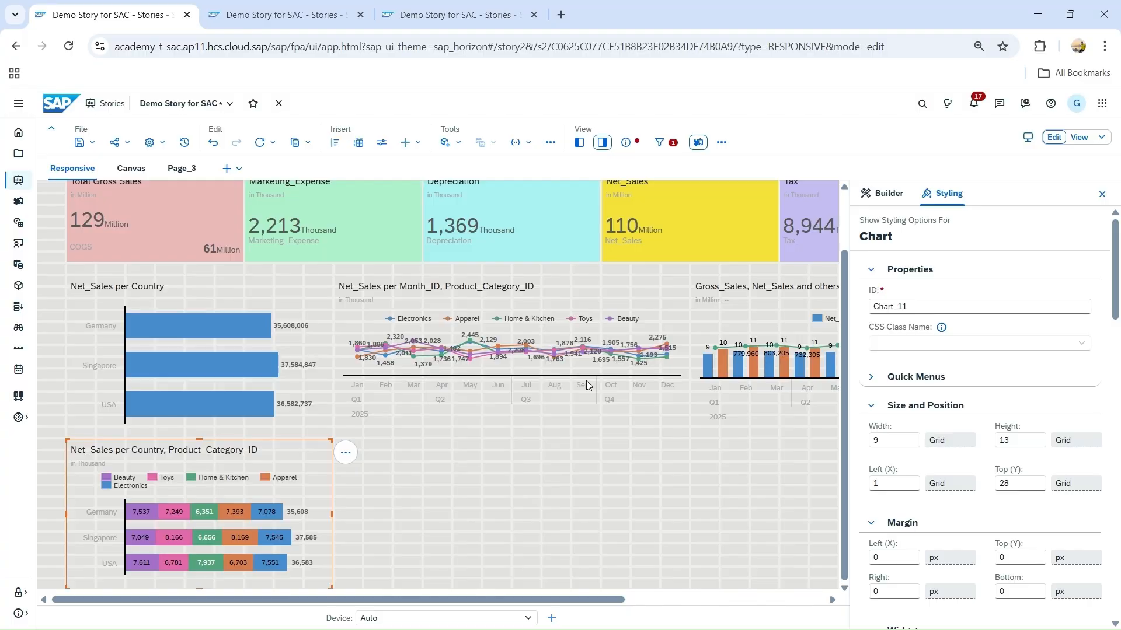
- Duplicate the stacked Net_Sales chart beside the original and change the copy to a Combination Stacked Column & Line chart
key(ctrl+c)
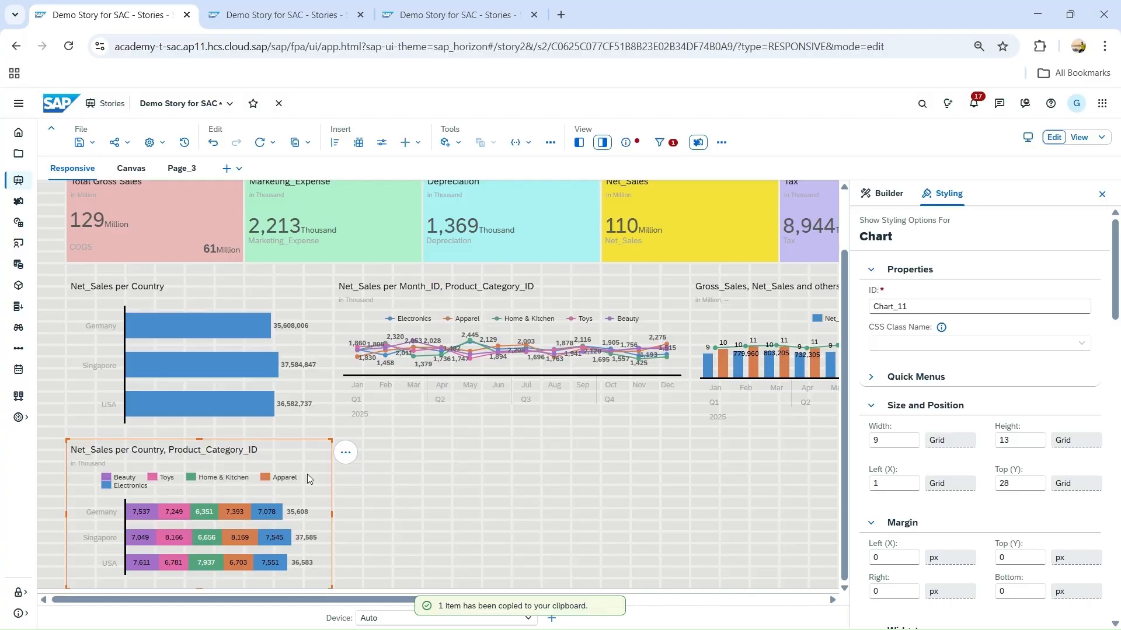
key(ctrl+v)
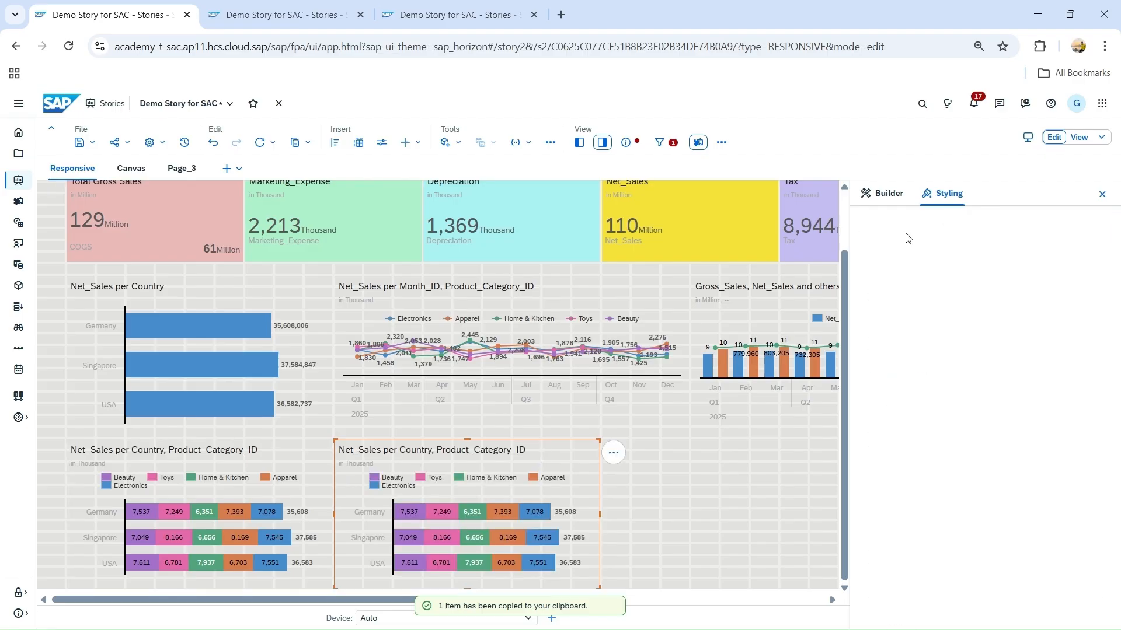
click(899, 196)
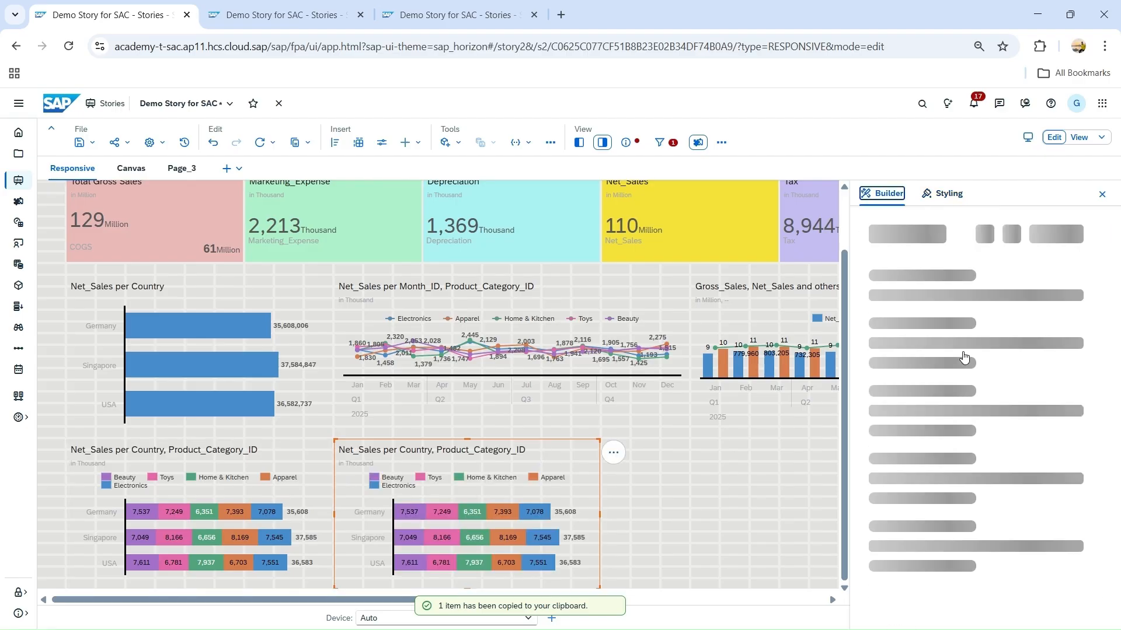
click(932, 306)
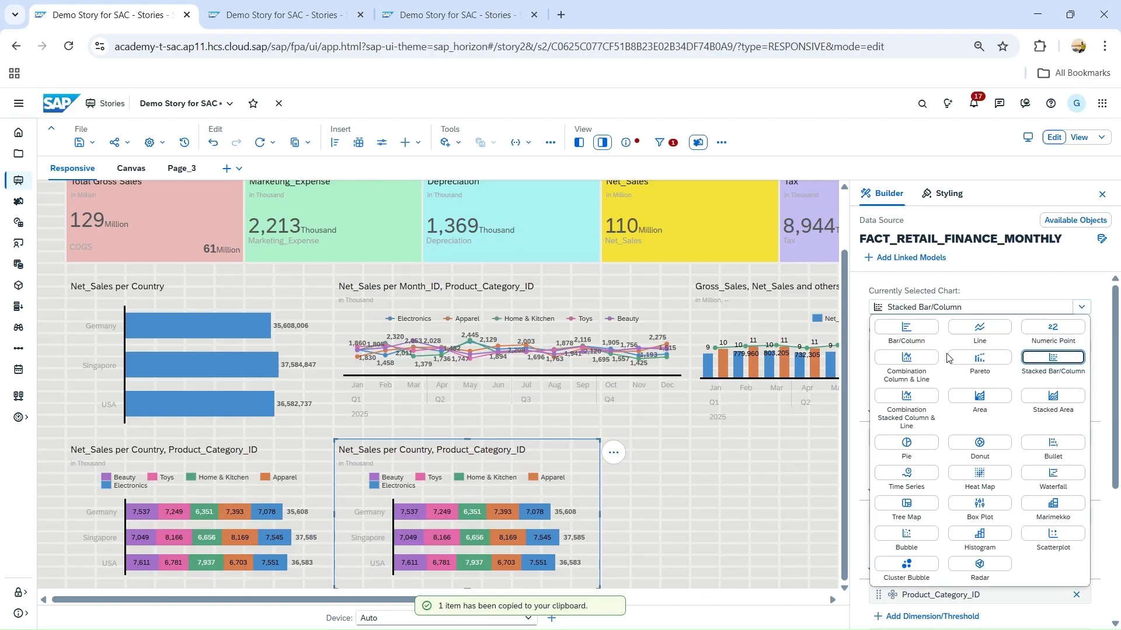
click(921, 400)
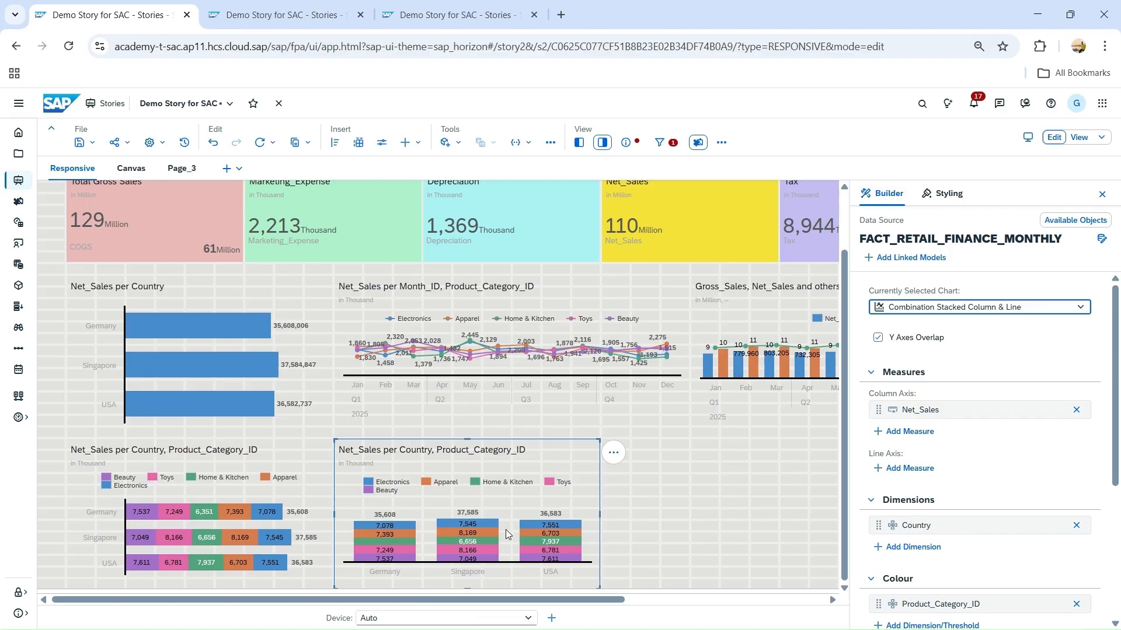
- Replace the Country dimension of the combination stacked column and line chart with Month_ID
scroll(979, 454, down, 1)
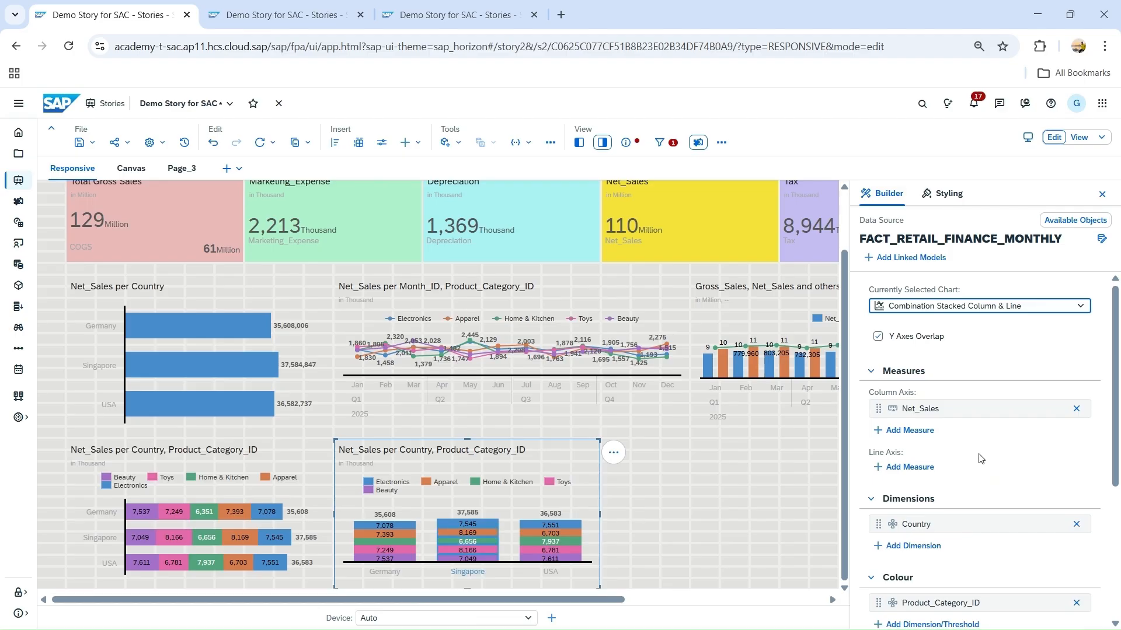
scroll(980, 459, down, 3)
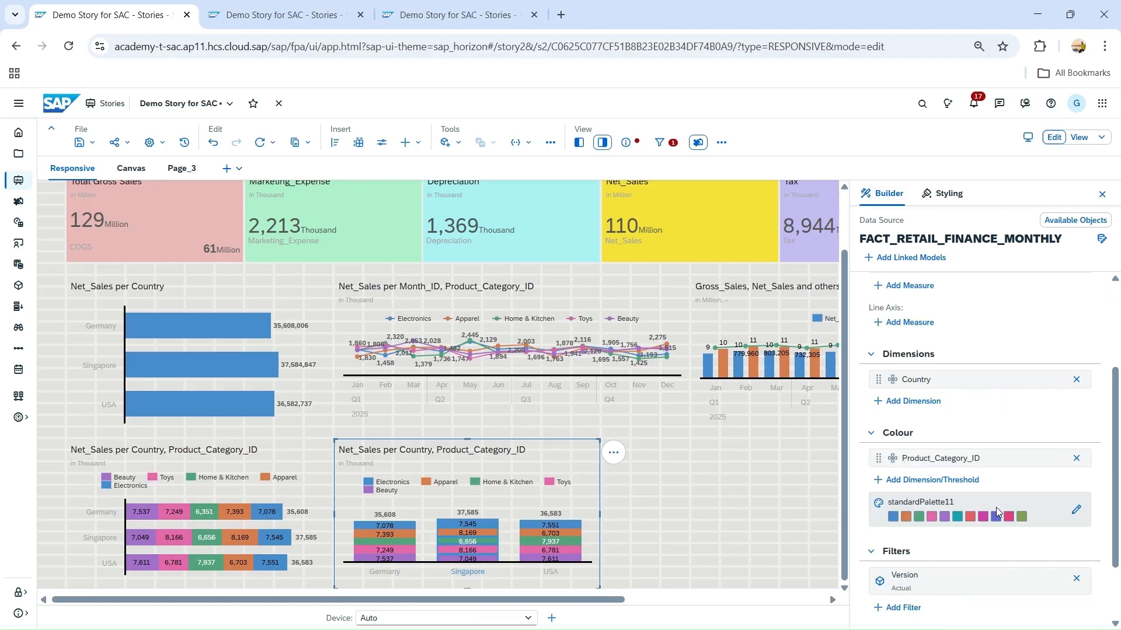
click(1077, 380)
click(1003, 389)
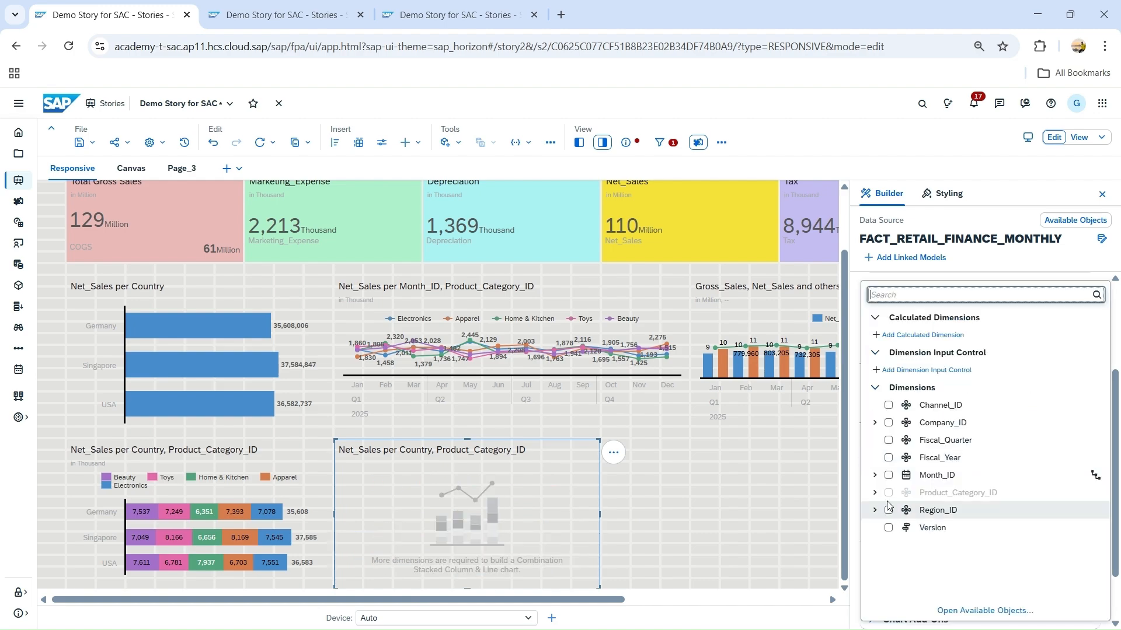
click(888, 475)
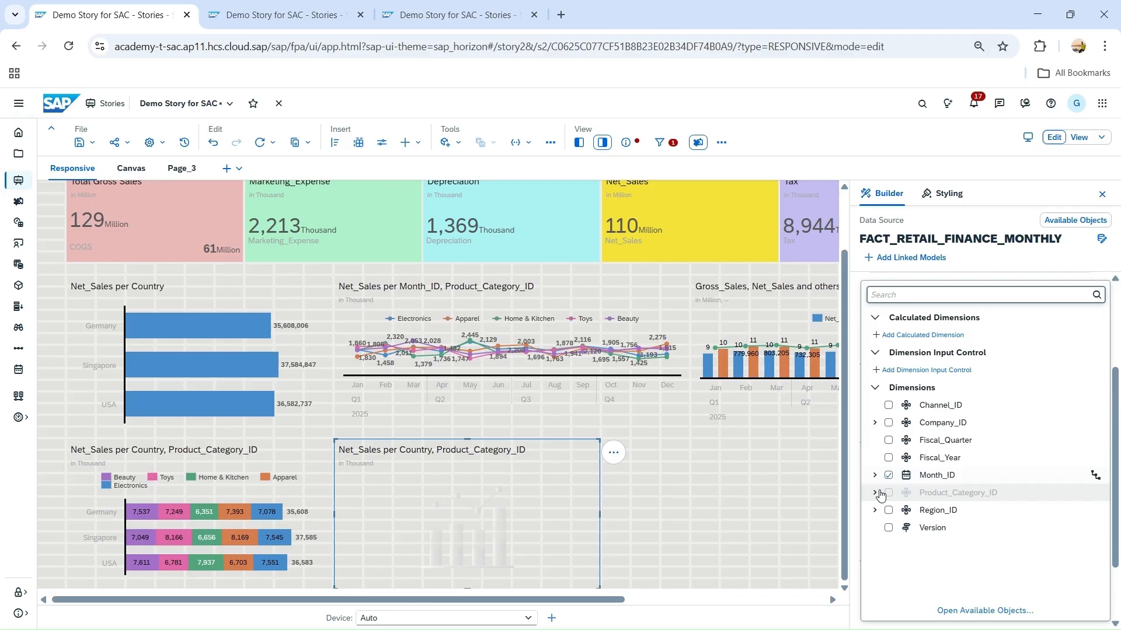
click(857, 466)
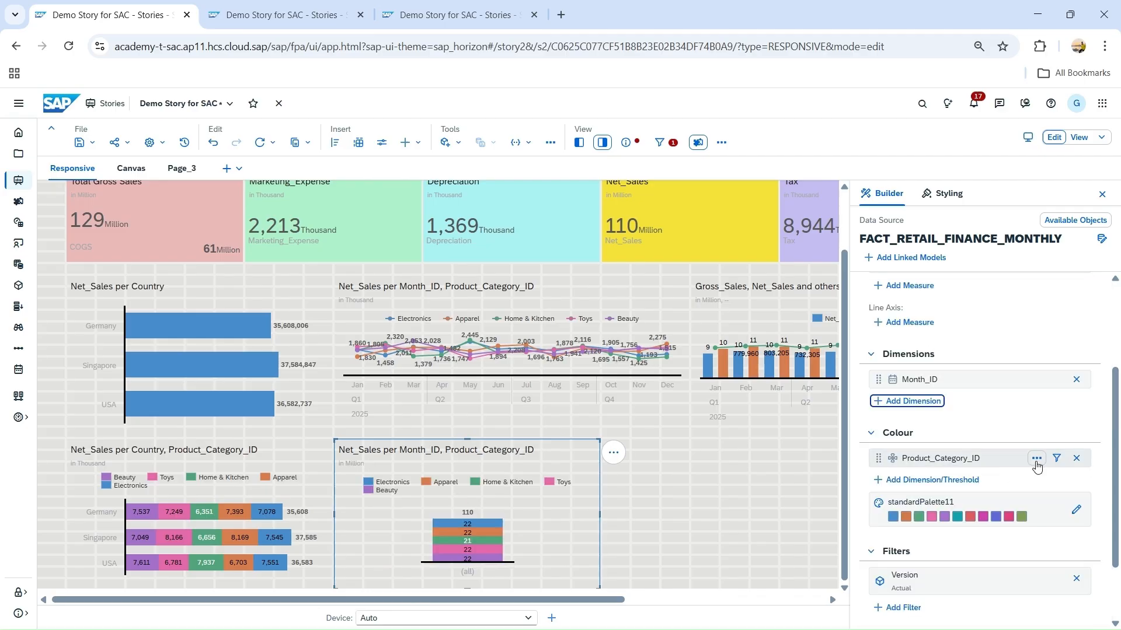
- Drill the combination chart's Month_ID hierarchy down to Level 4 and widen the chart
scroll(1036, 465, up, 1)
scroll(1044, 486, up, 4)
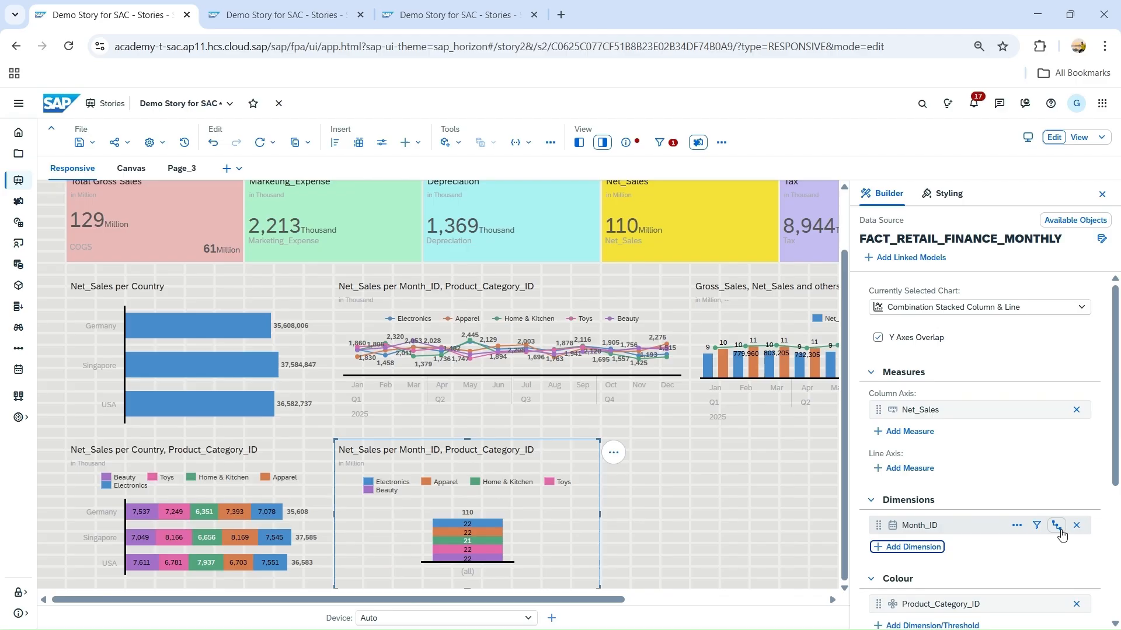
click(1056, 525)
click(1001, 468)
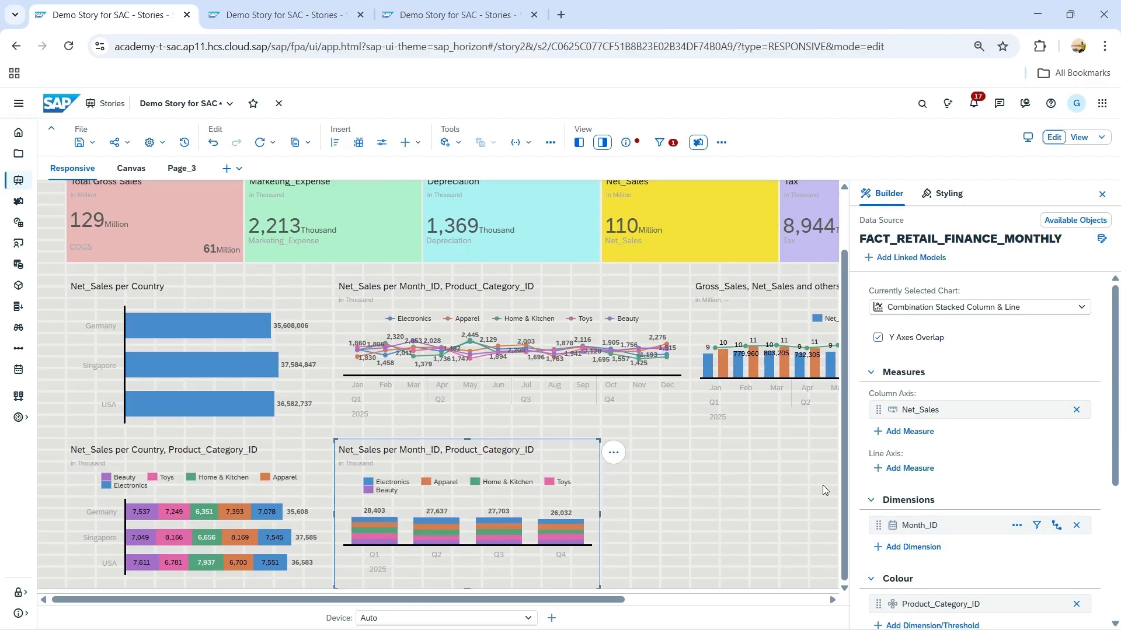
click(1037, 526)
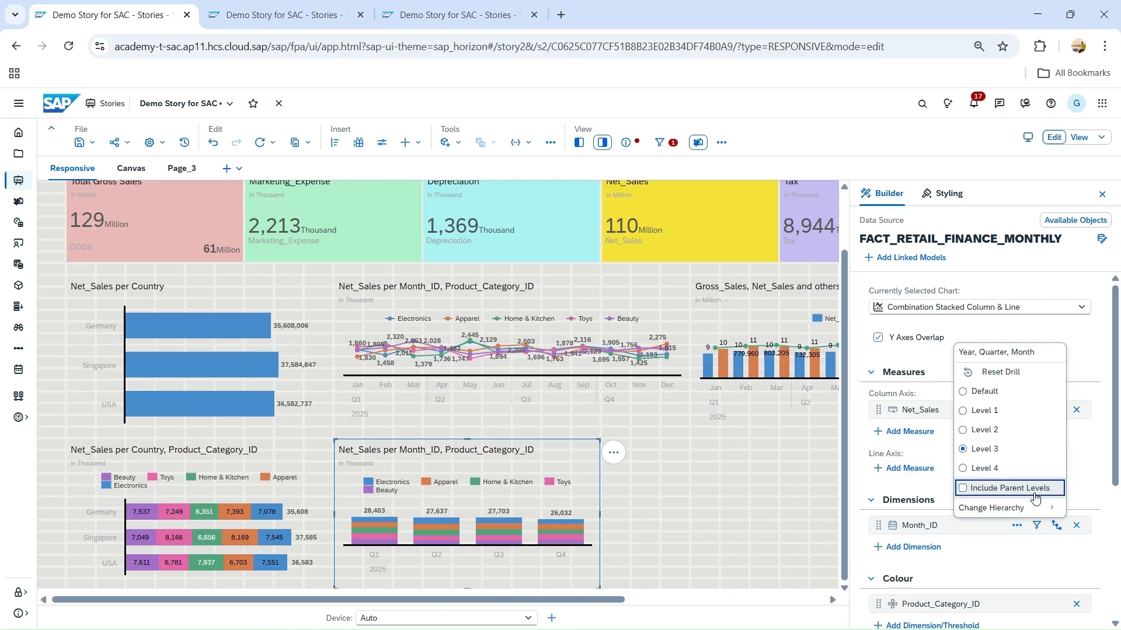
click(1035, 497)
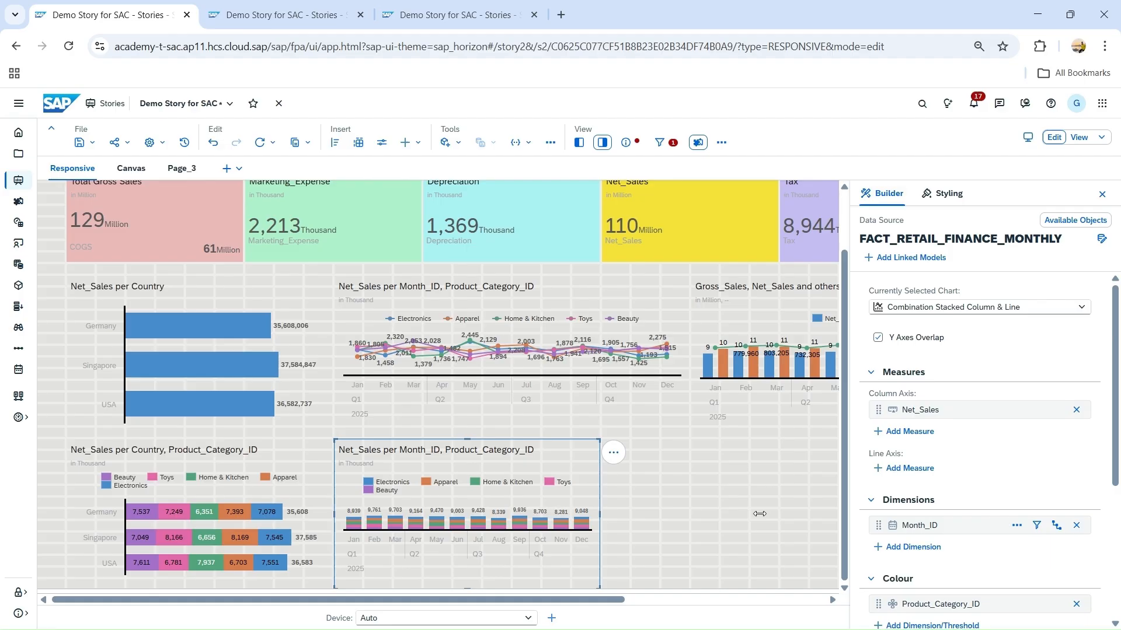
drag(759, 514, 615, 507)
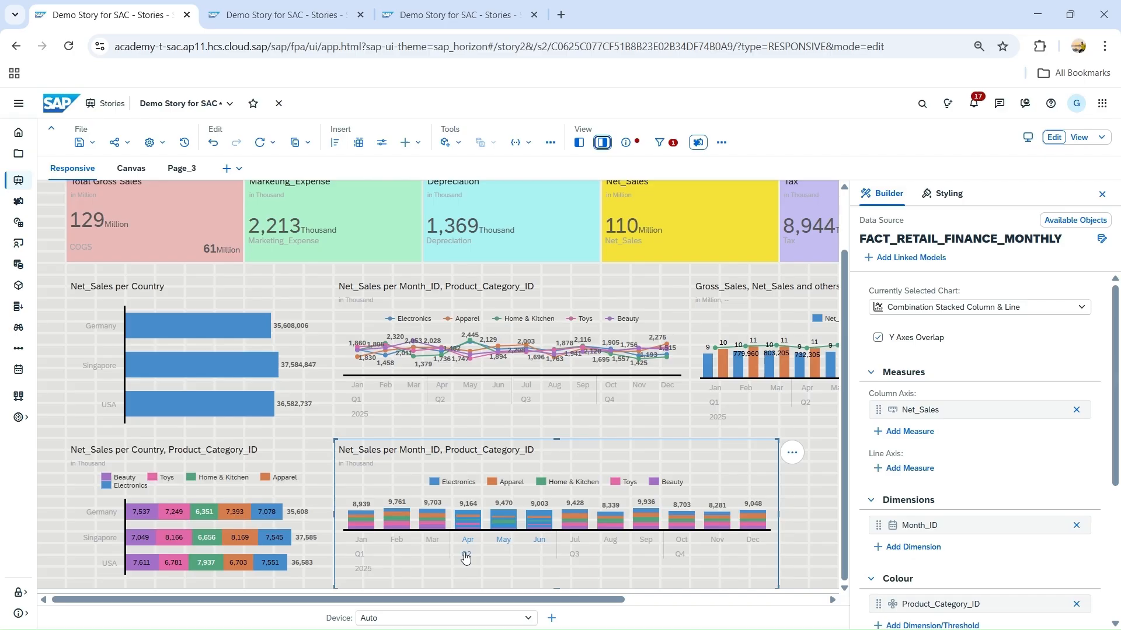
- Try Interest as the combination chart's line axis measure, remove it and add Tax instead
click(905, 469)
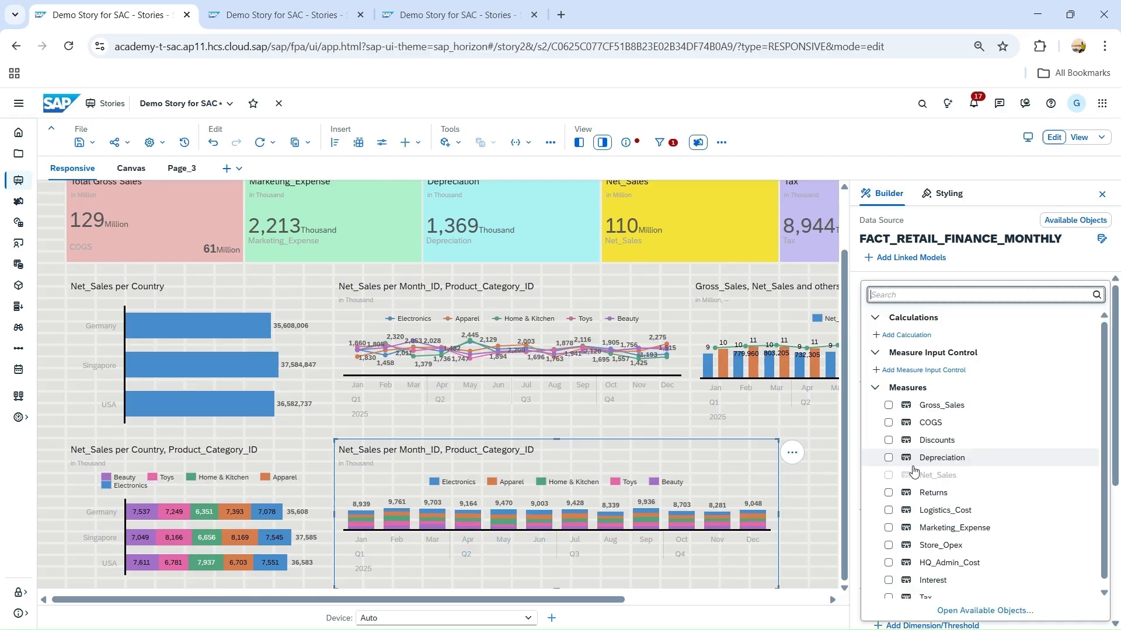
scroll(962, 473, down, 1)
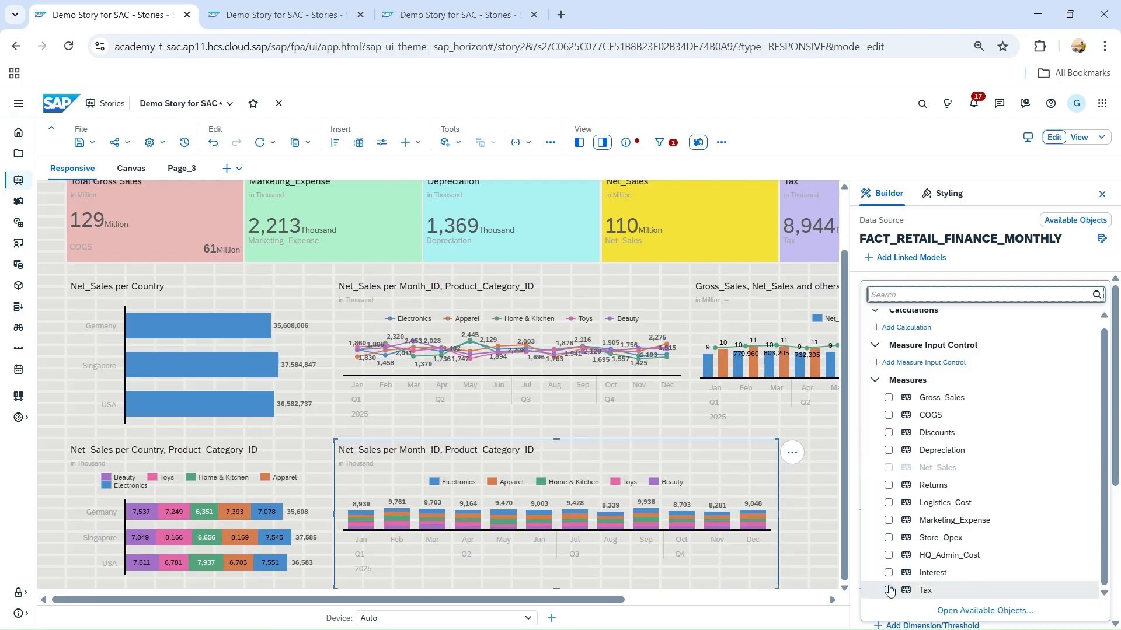
click(888, 572)
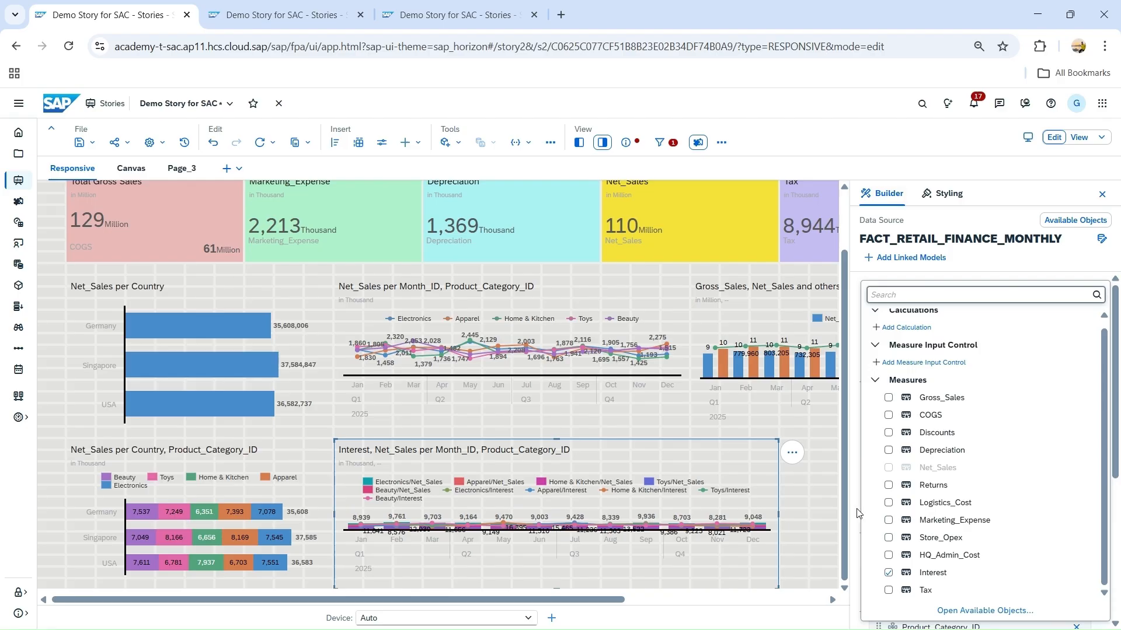
click(888, 574)
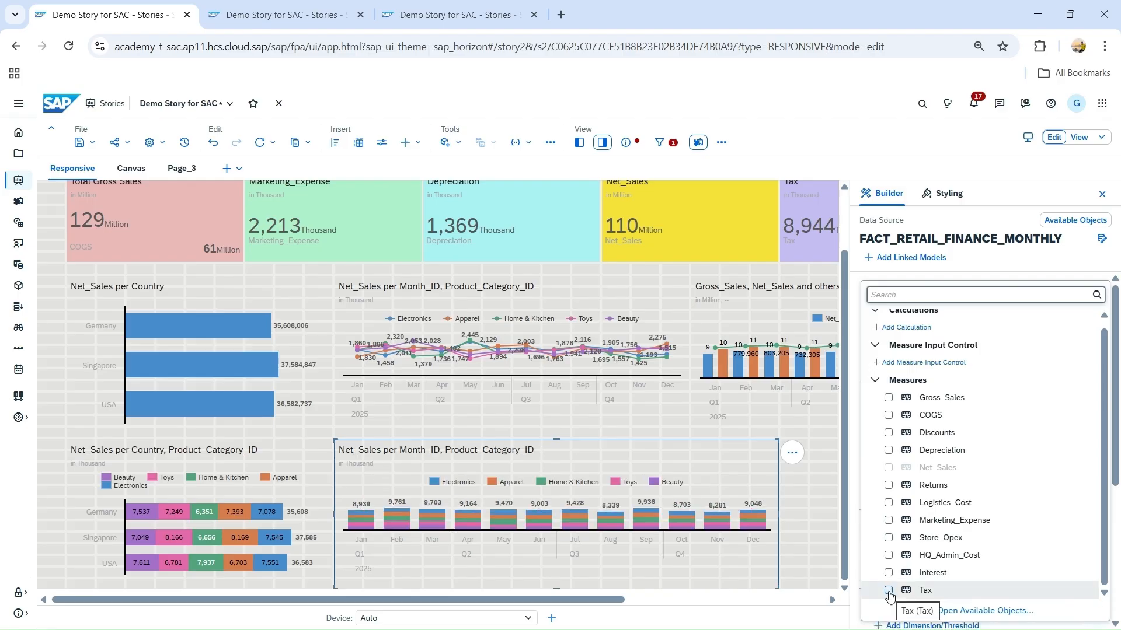
click(888, 591)
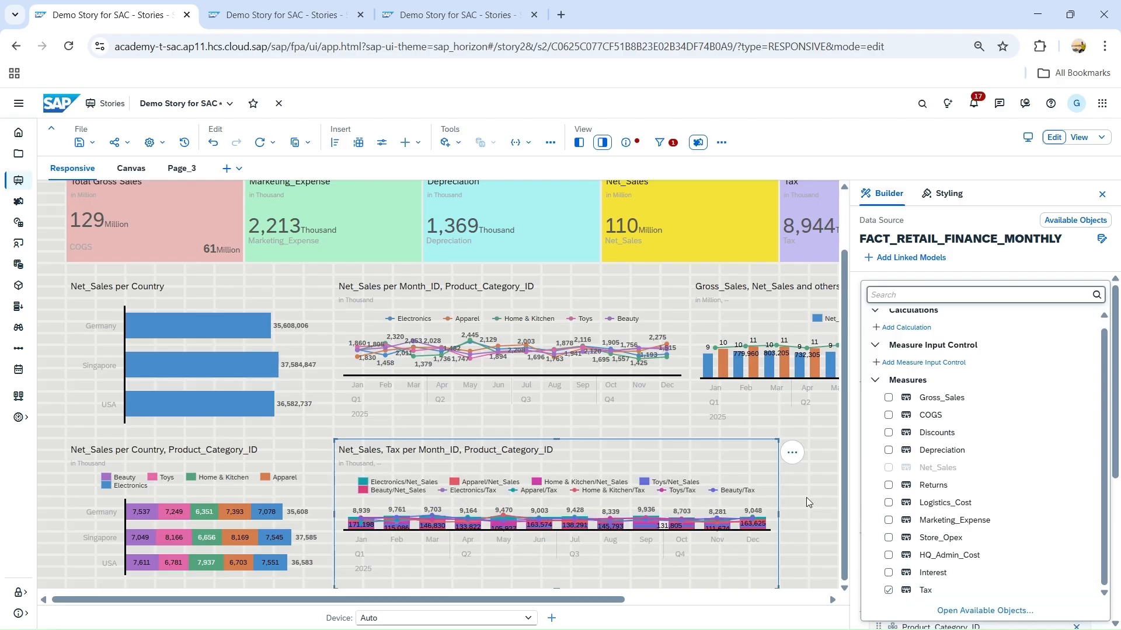
click(1089, 276)
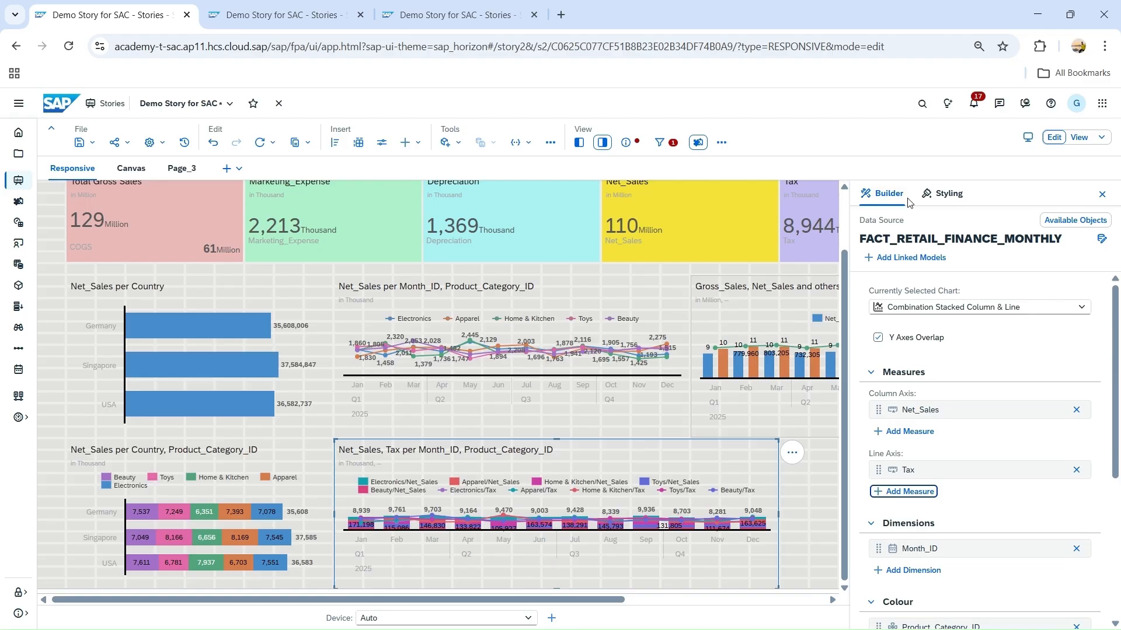
- Narrow the Net_Sales, Tax combination chart to the width of the line chart above it
click(1102, 195)
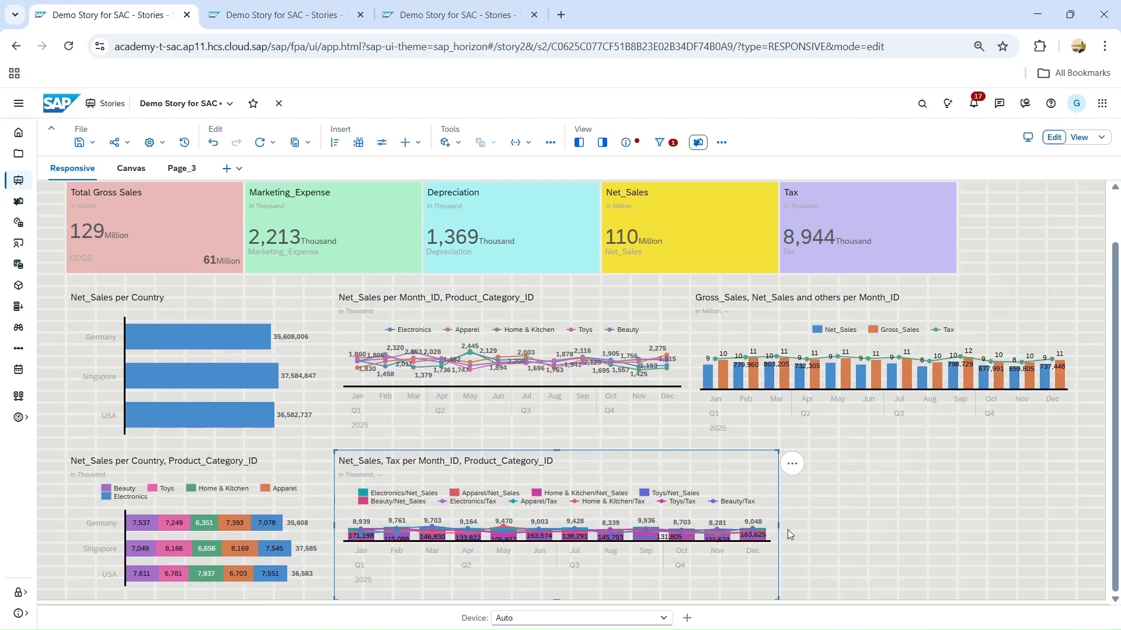
mouse_move(681, 523)
mouse_down()
mouse_move(560, 523)
mouse_move(700, 521)
mouse_up()
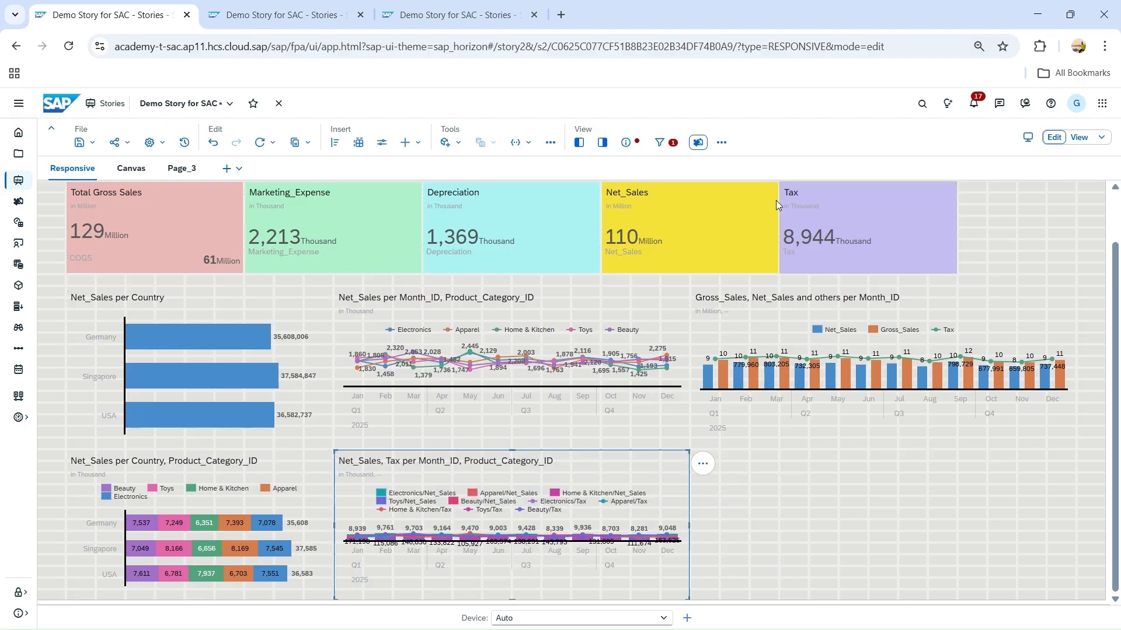
click(603, 143)
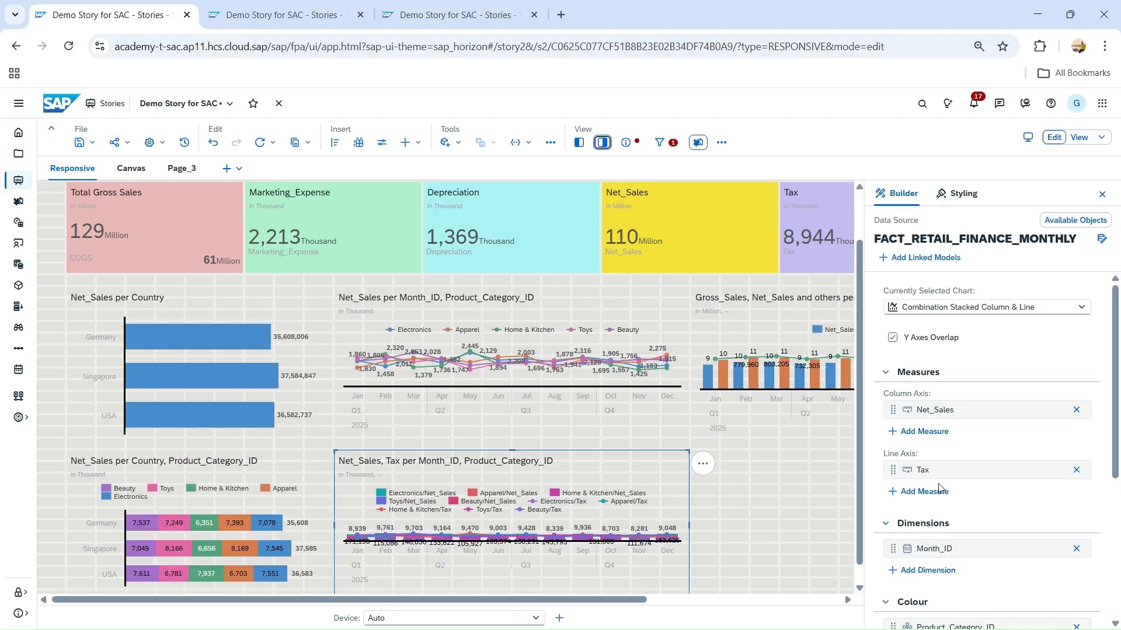
- Replace the Month_ID dimension of the Net_Sales, Tax combination chart with Country from Region_ID
scroll(939, 489, down, 3)
click(1076, 403)
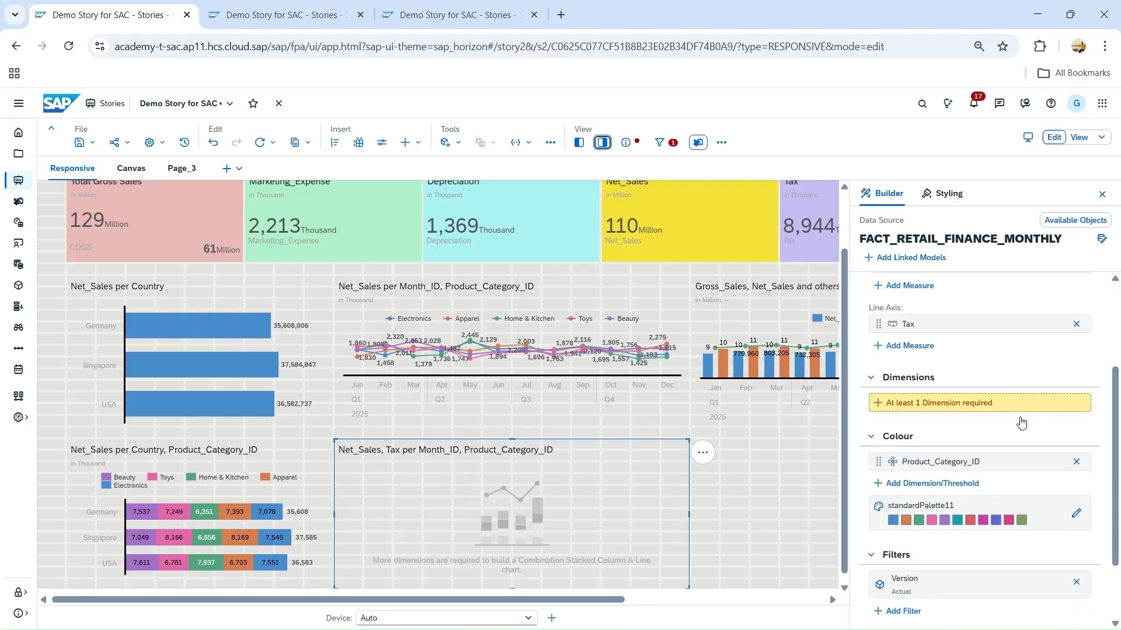
click(905, 403)
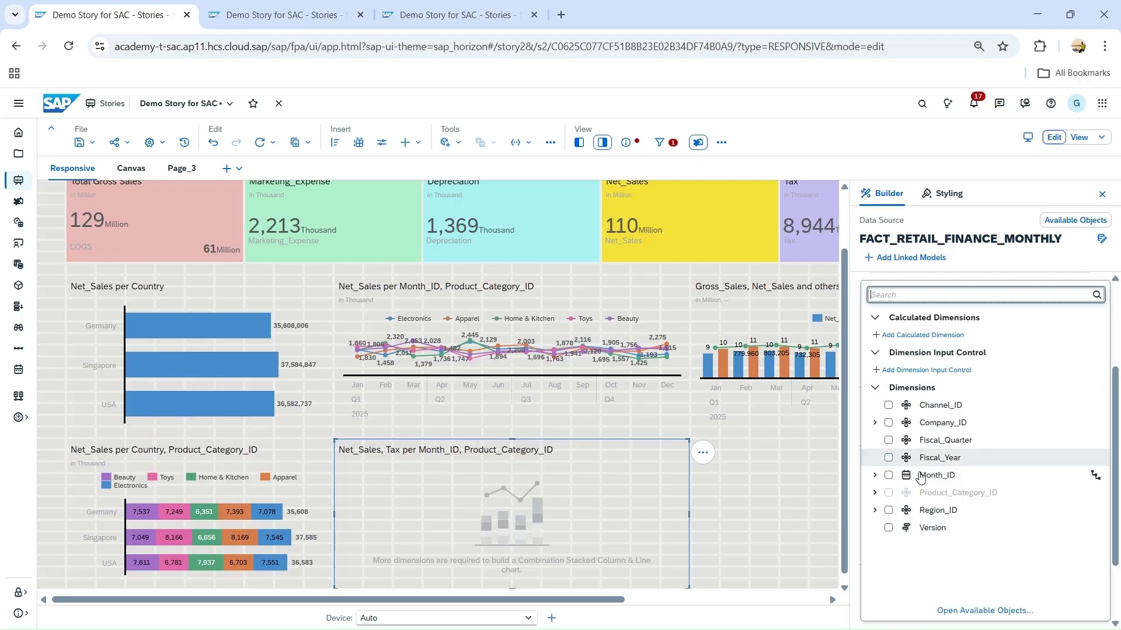
click(874, 510)
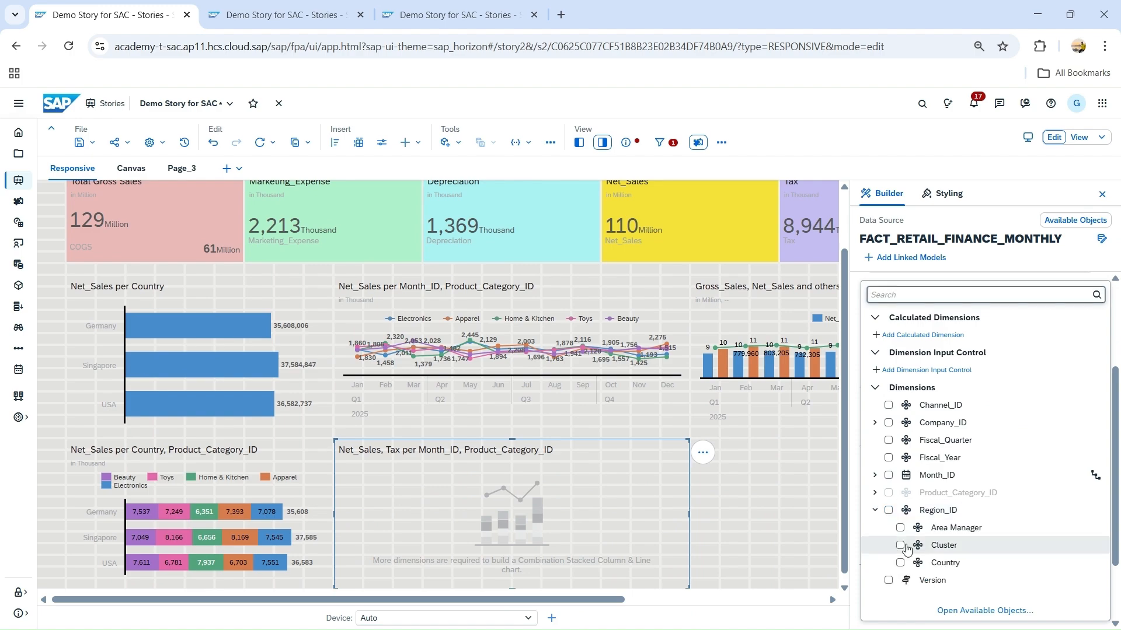
click(899, 563)
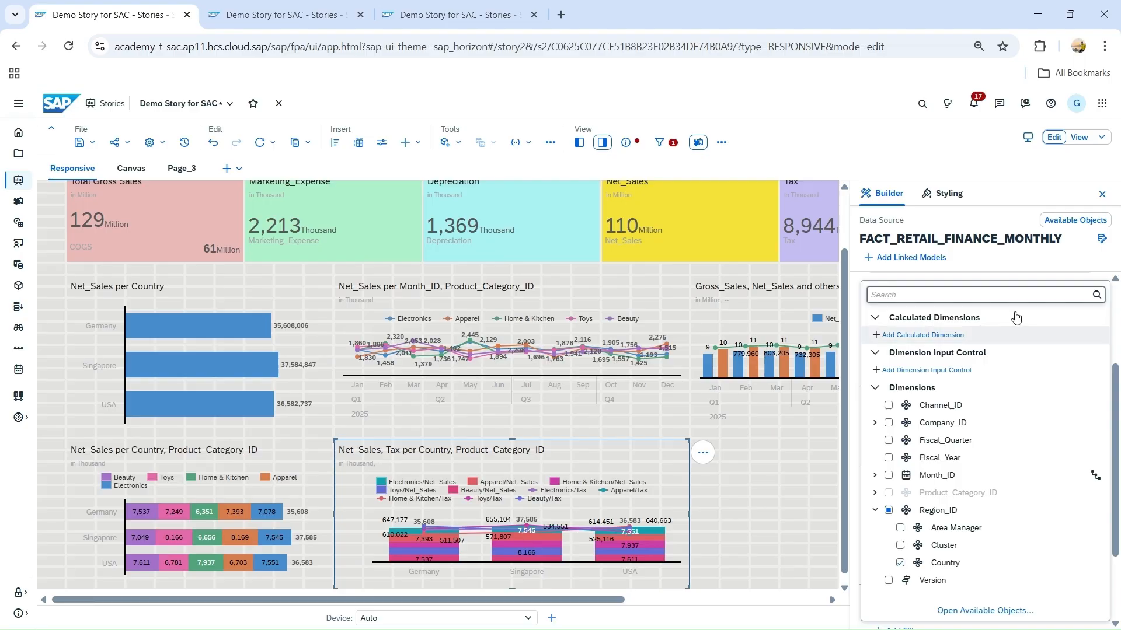
click(874, 318)
key(Escape)
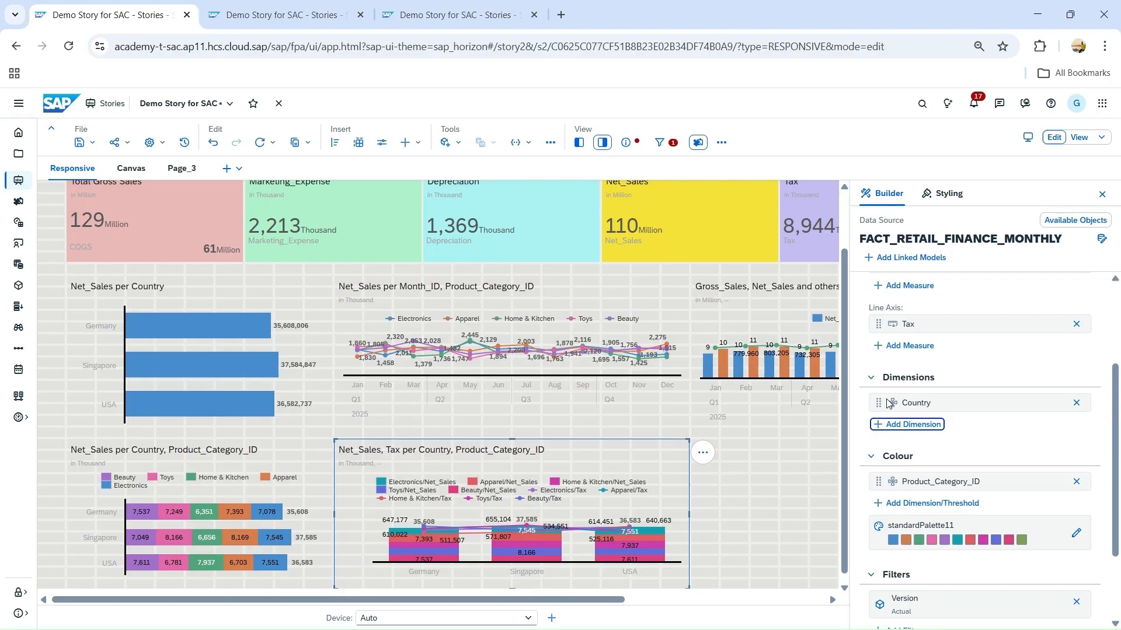
- Examine the stacked columns and tax lines of the Net_Sales, Tax per Country chart in full screen, and return to the story page
scroll(996, 492, down, 1)
scroll(999, 497, up, 1)
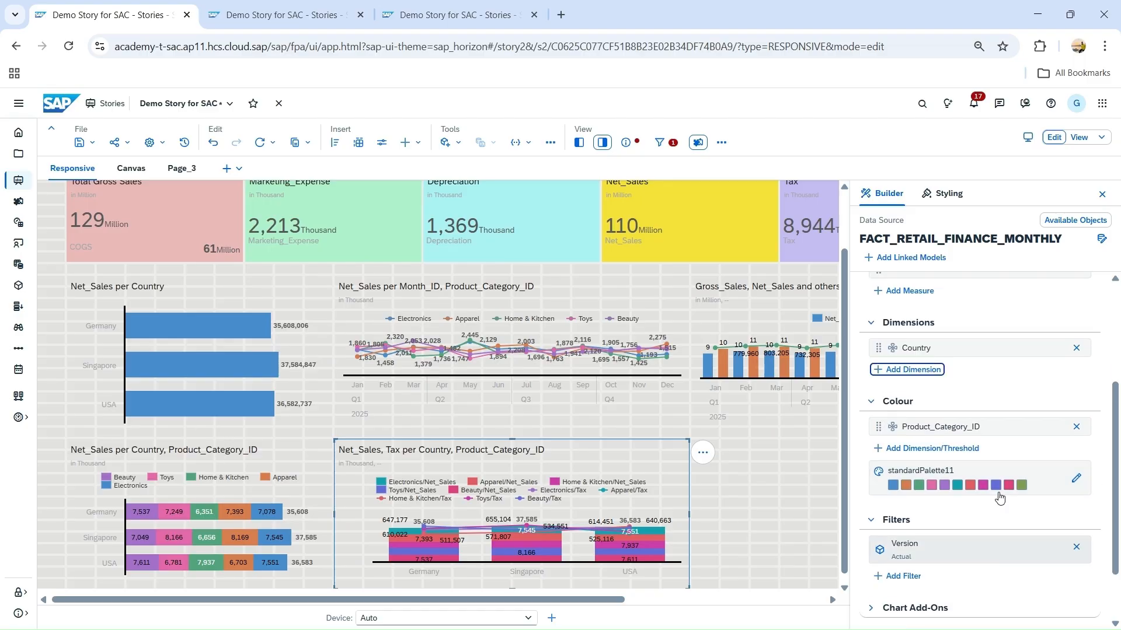
scroll(999, 497, up, 2)
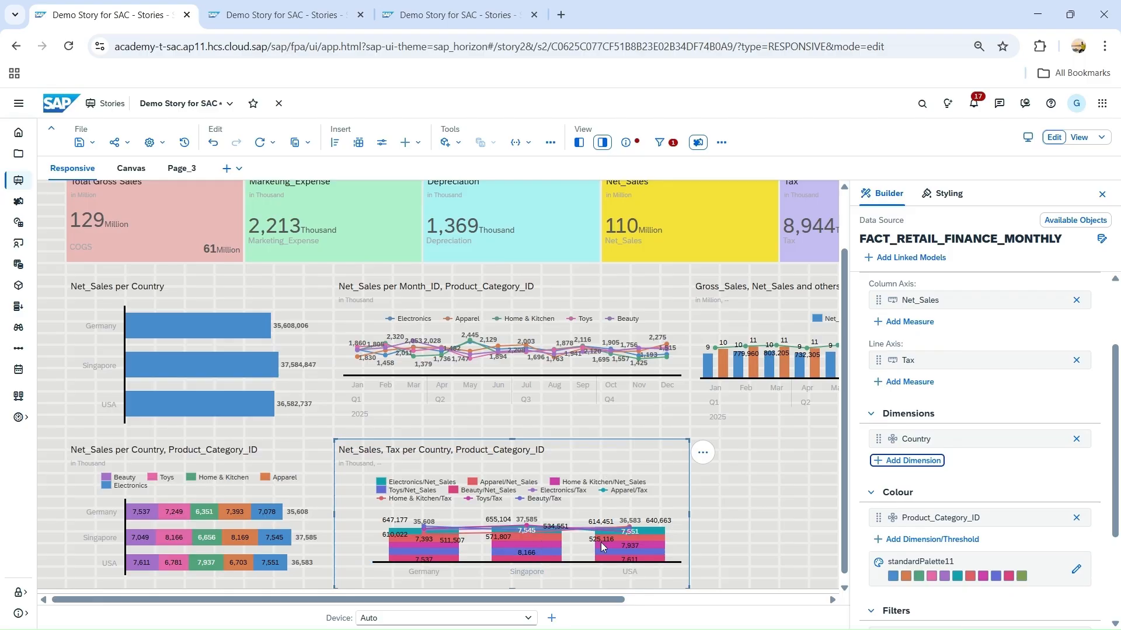
mouse_move(644, 524)
click(703, 454)
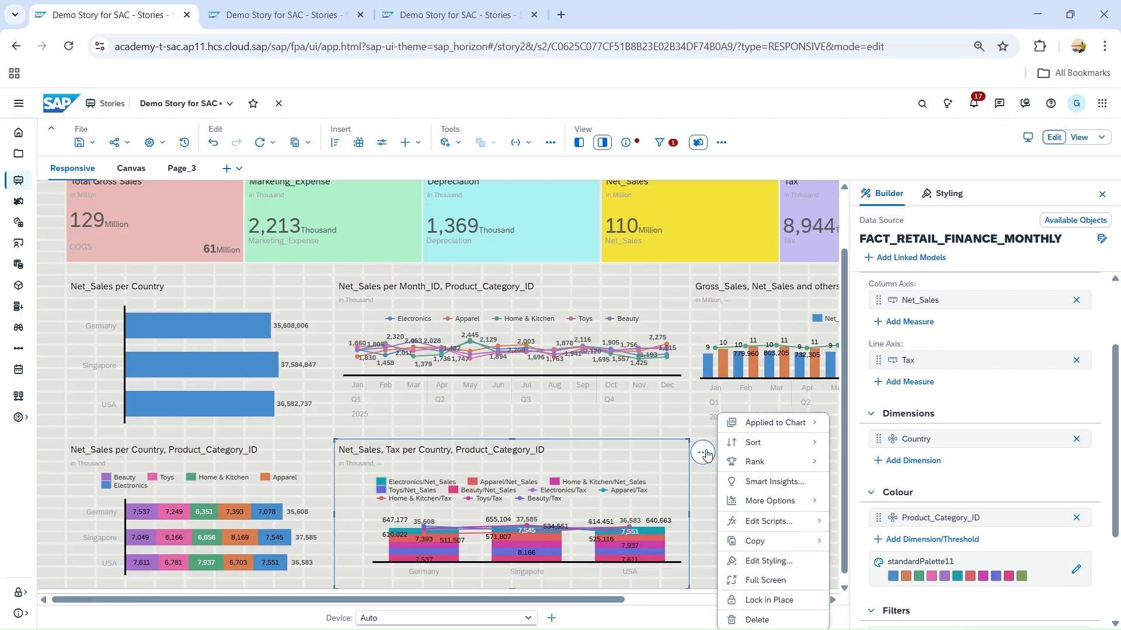
click(754, 581)
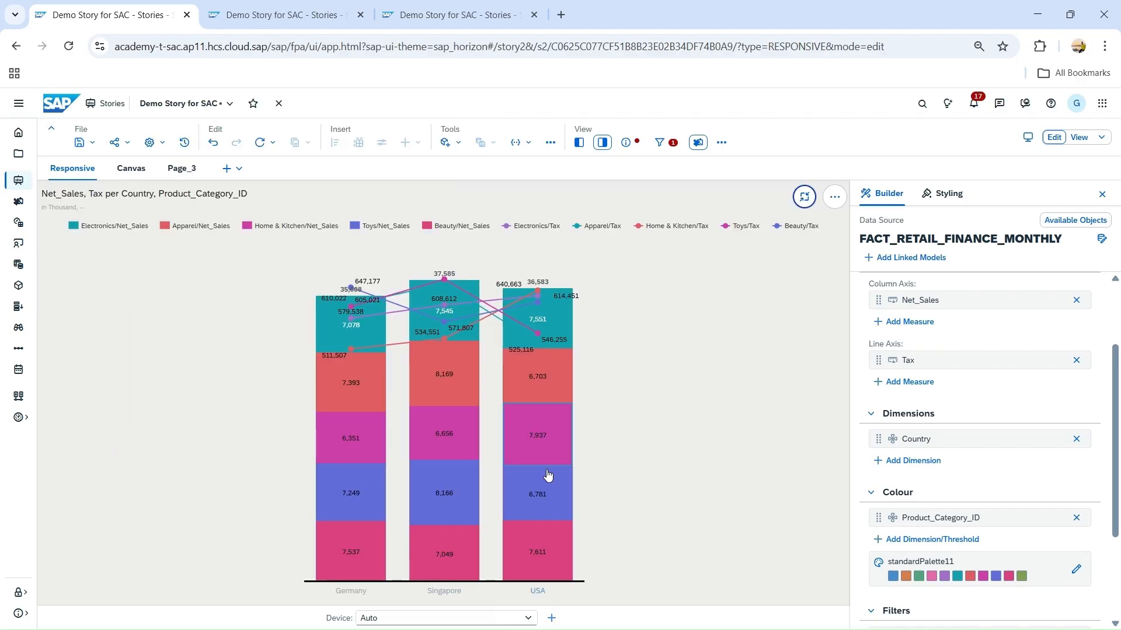
mouse_move(371, 377)
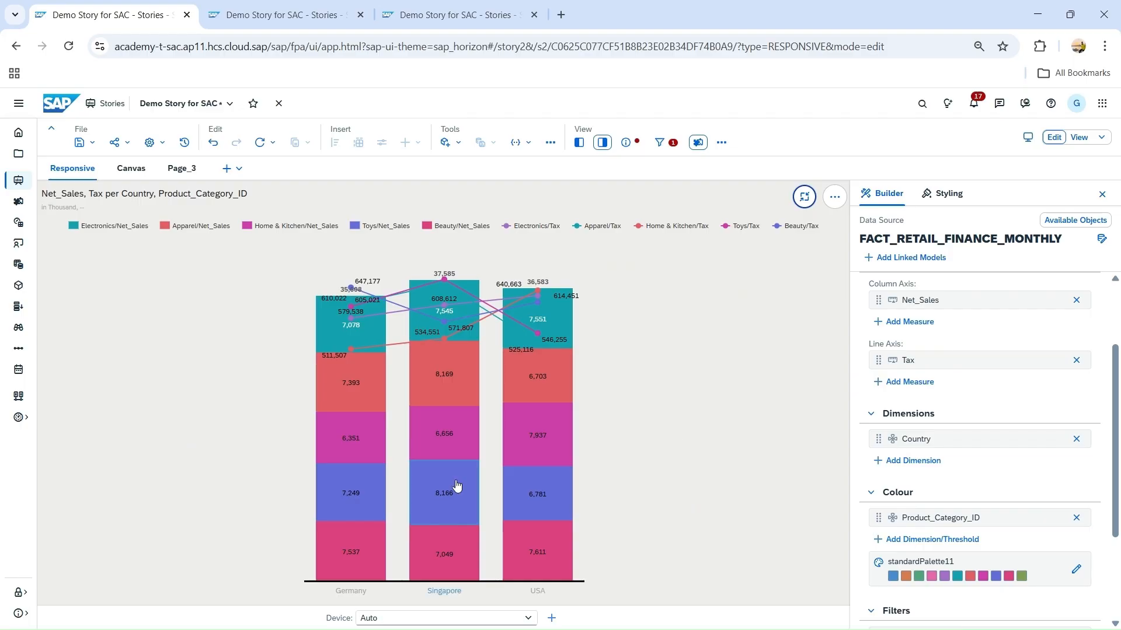
mouse_move(566, 485)
click(805, 200)
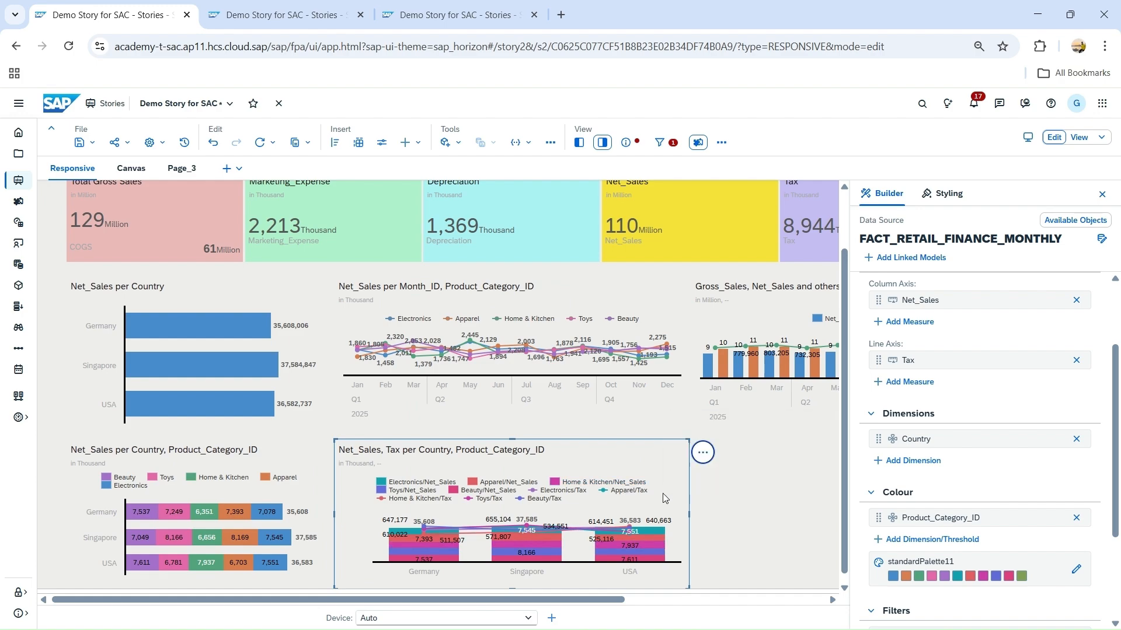
- Switch to the PowerPoint slide show on SAC charts and advance to the Stacked Area (Trend) slide
click(908, 323)
key(alt+Tab)
key(alt+Tab)
key(alt+Tab)
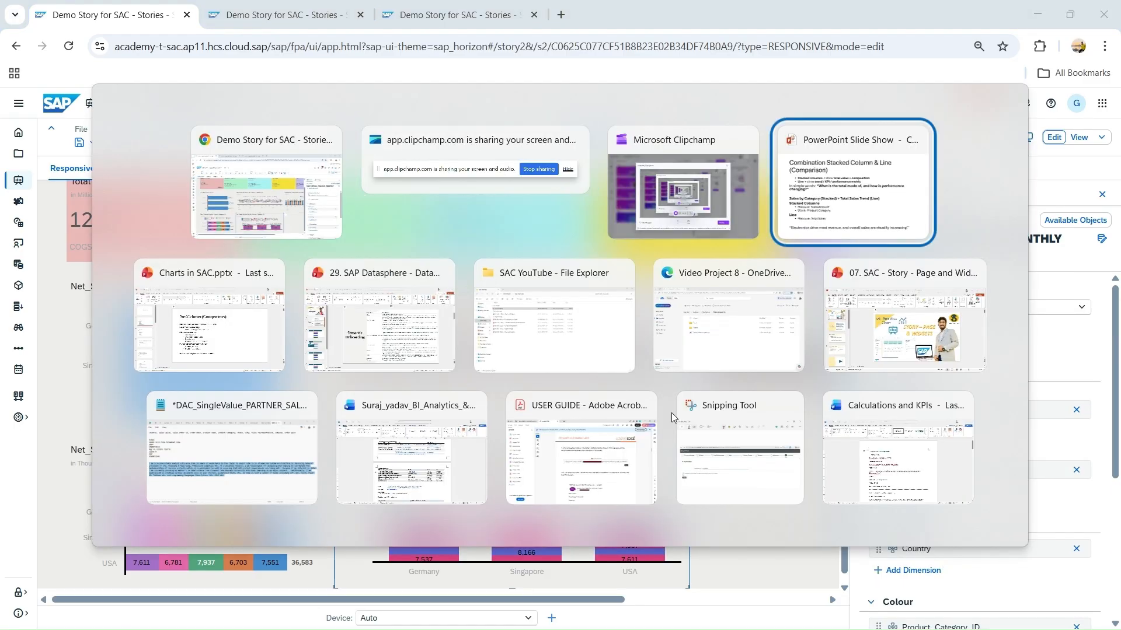
key(alt+Tab)
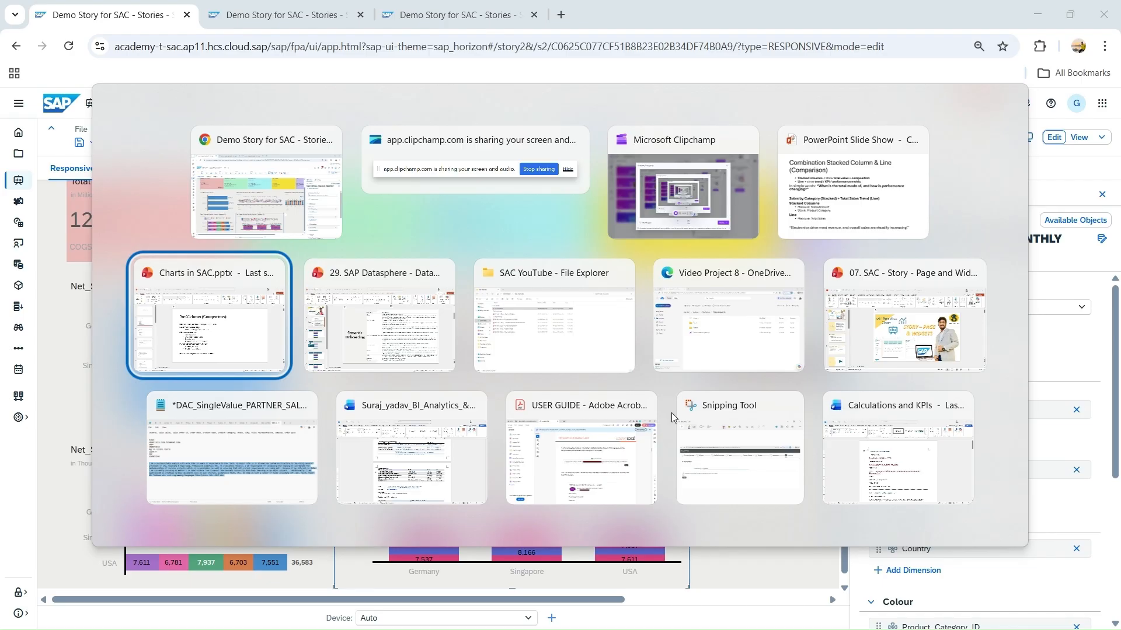
key(alt+Tab)
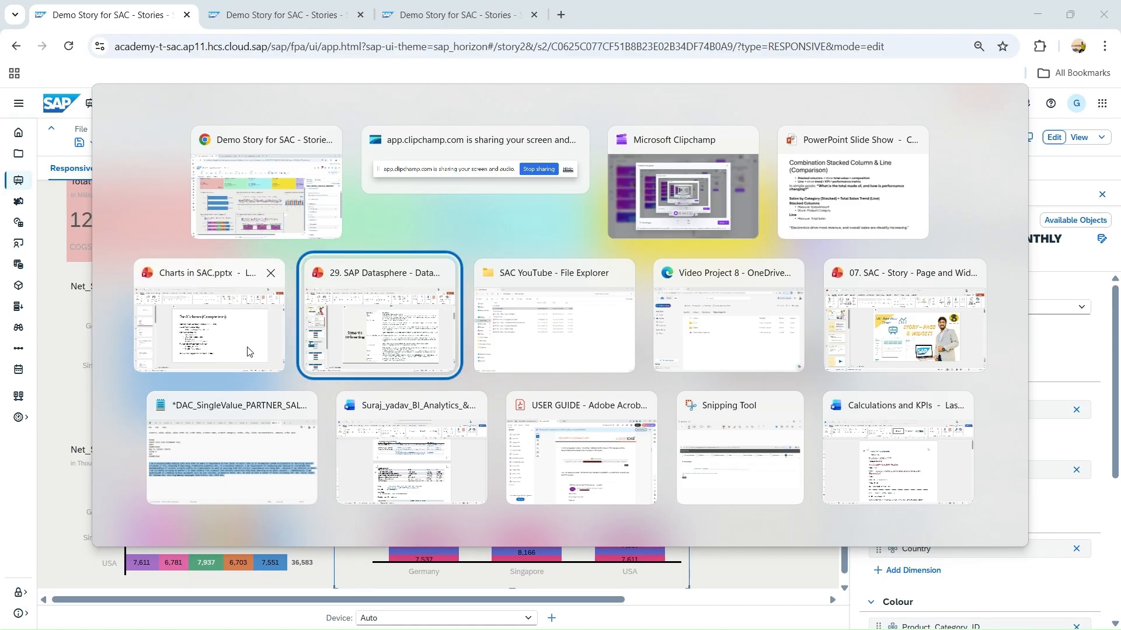
click(866, 219)
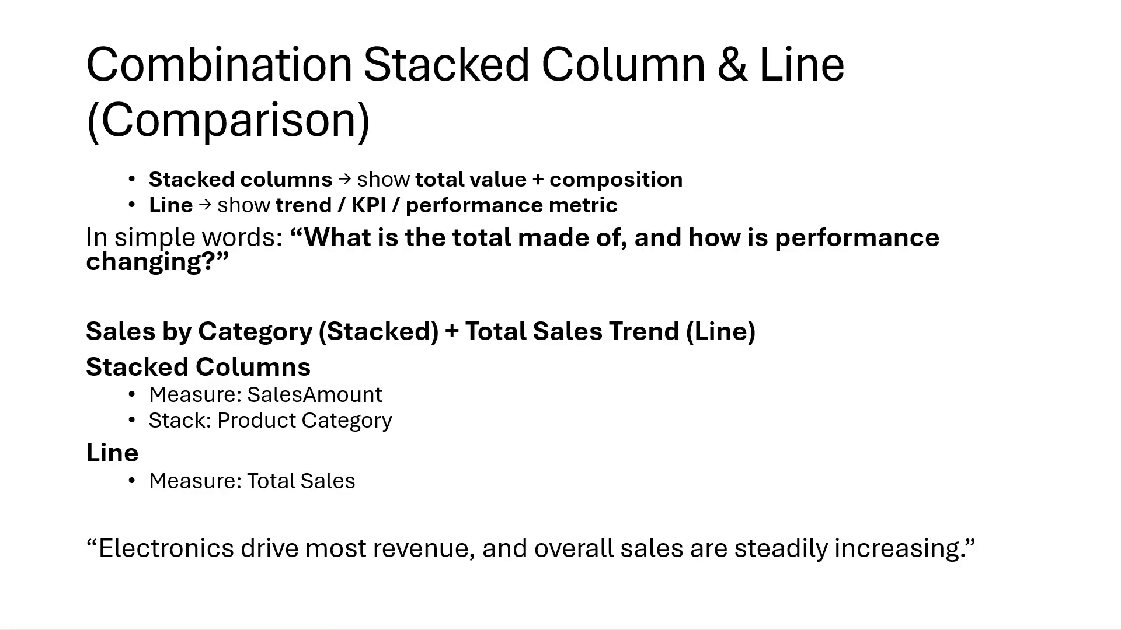
key(Right)
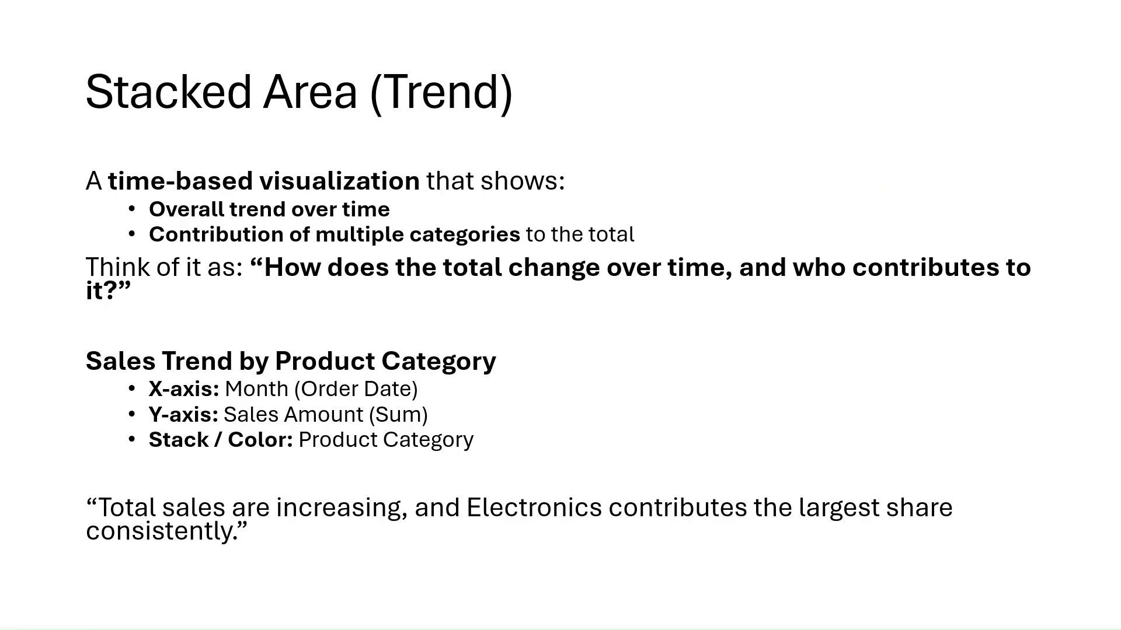
- Switch back to the SAP Analytics Cloud story and duplicate the Net_Sales, Tax per Country, Product_Category_ID chart
key(alt+Tab)
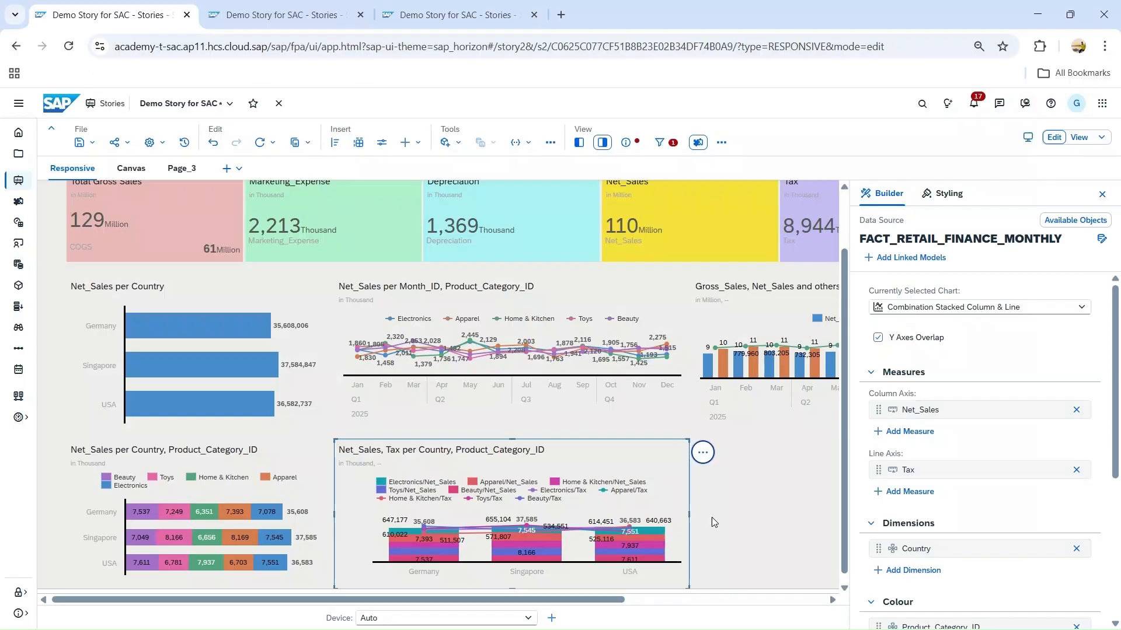
key(ctrl+c)
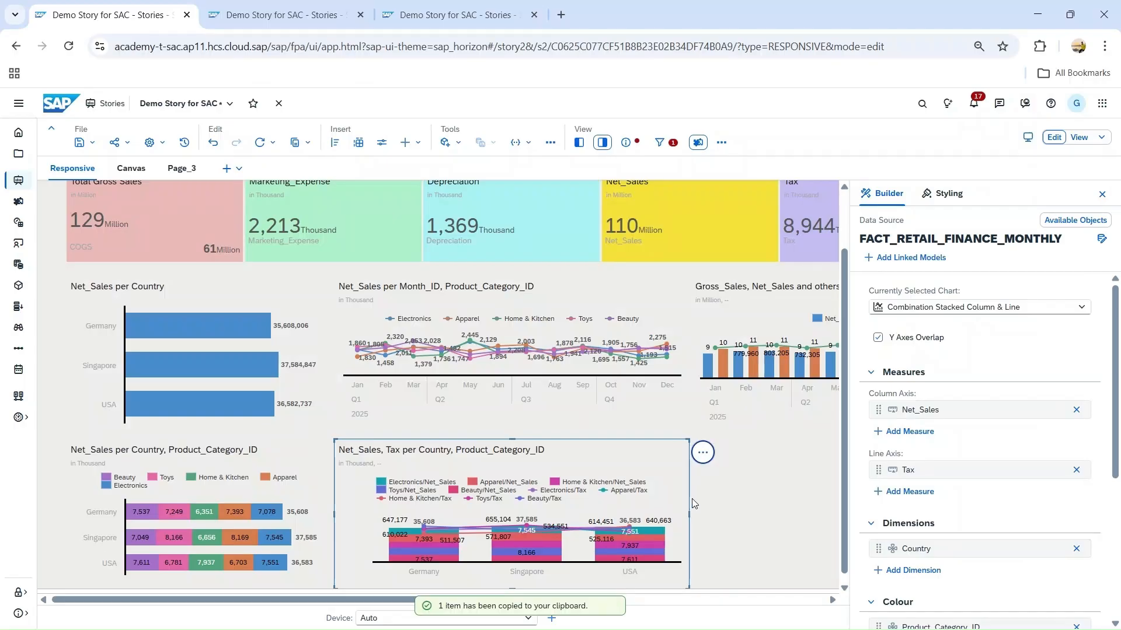
key(ctrl+v)
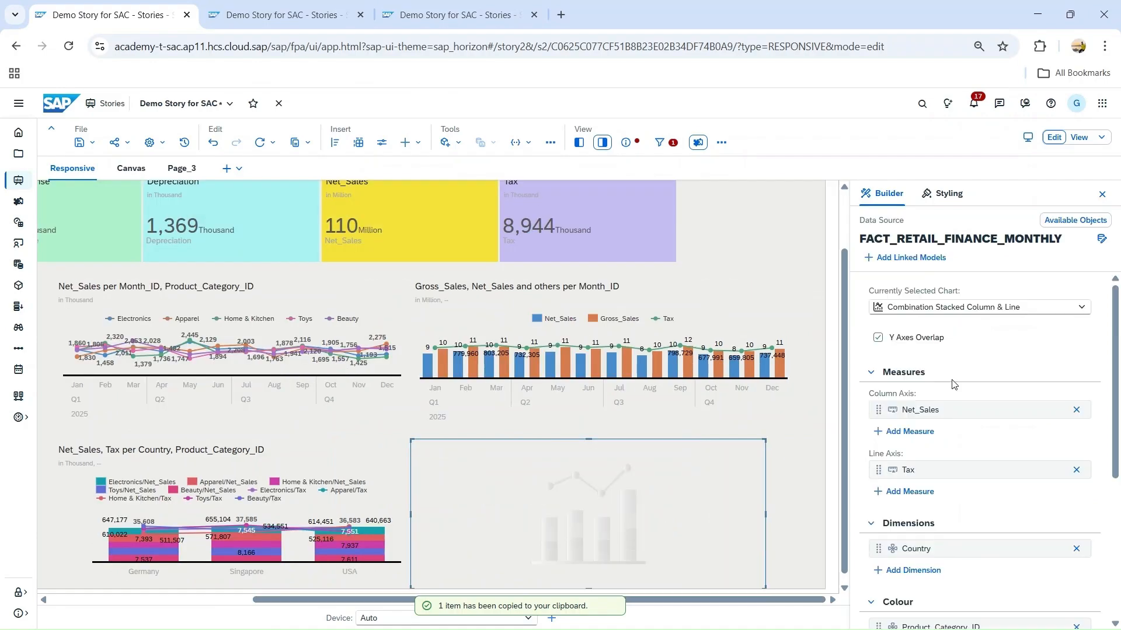
- Change the duplicated chart to the Area type and remove its Tax measure
click(955, 309)
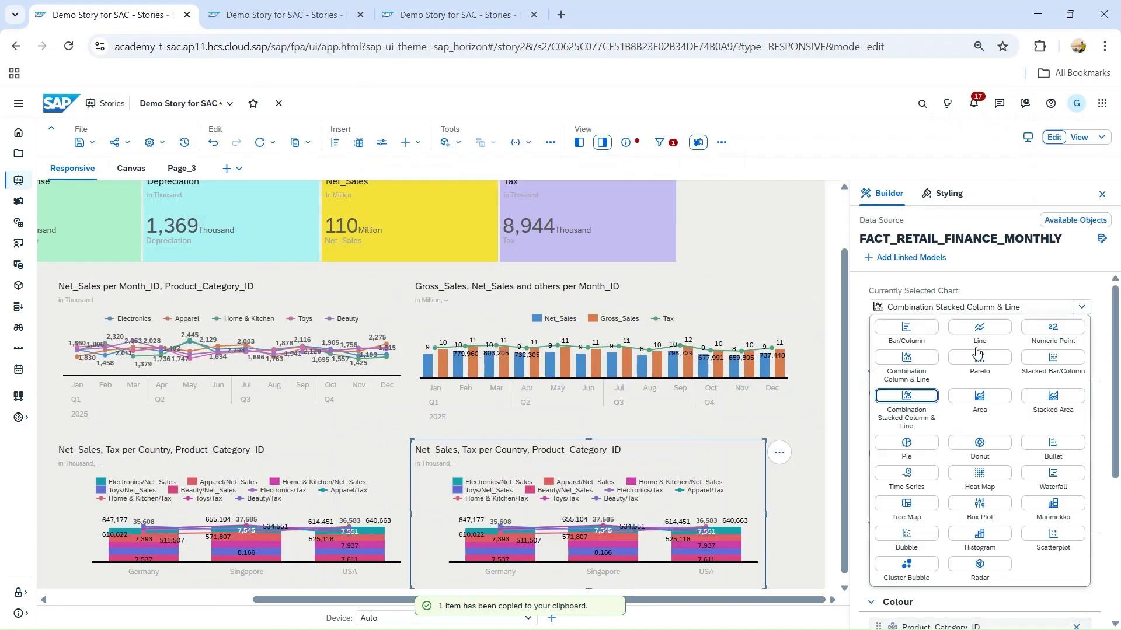
click(980, 399)
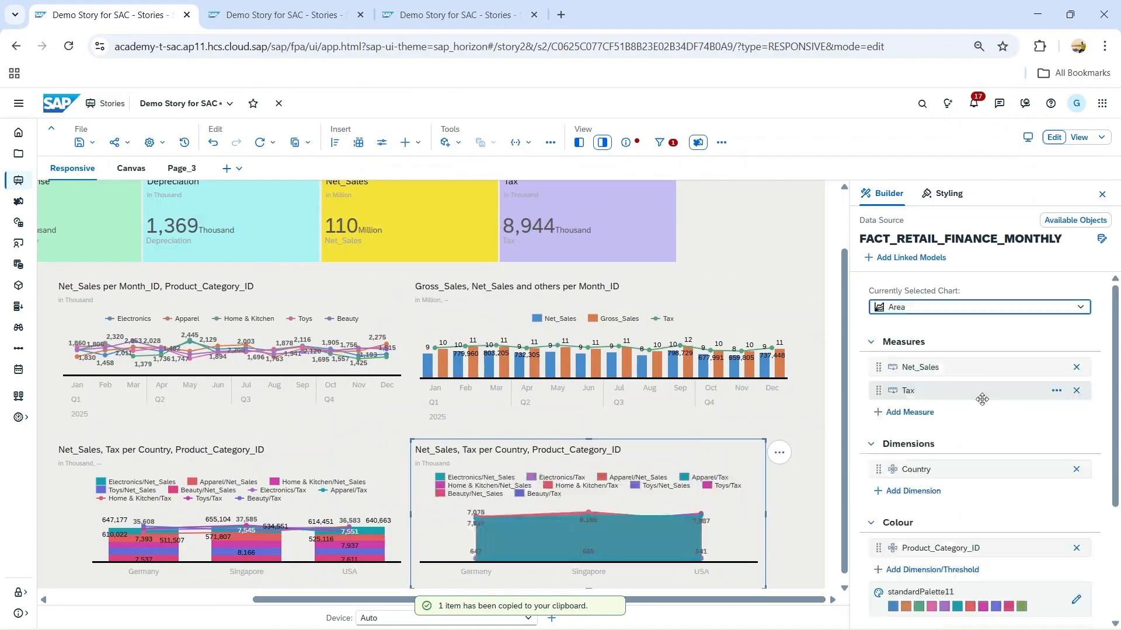
click(1077, 391)
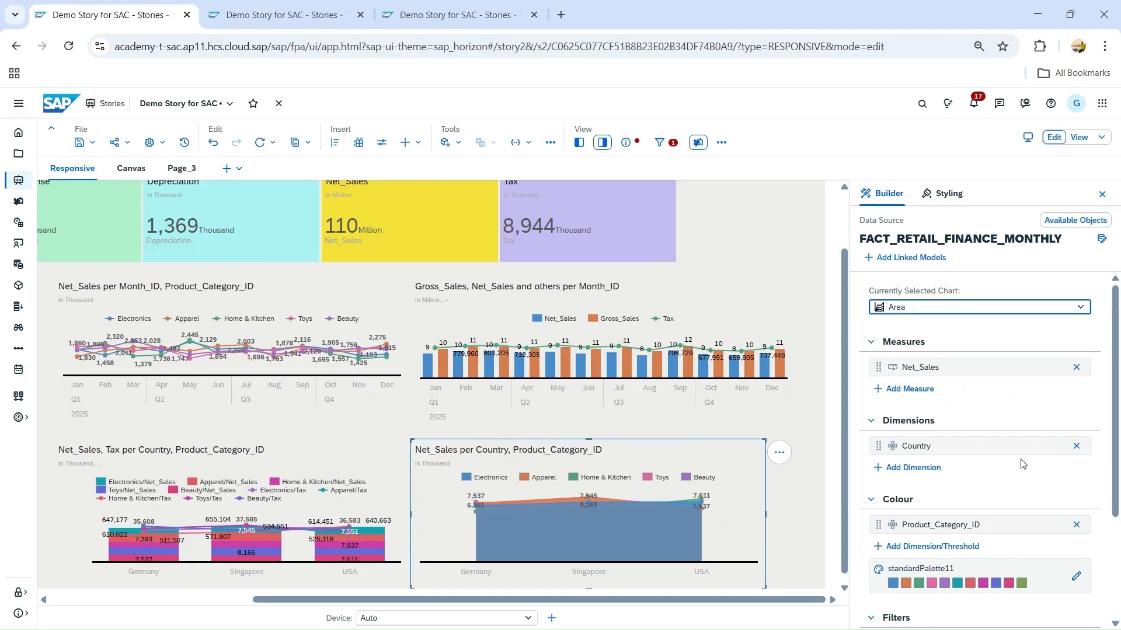
- Replace the area chart's Country dimension with Month_ID and set its drill to Level 4, following the axes on the Stacked Area slide
key(alt+Tab)
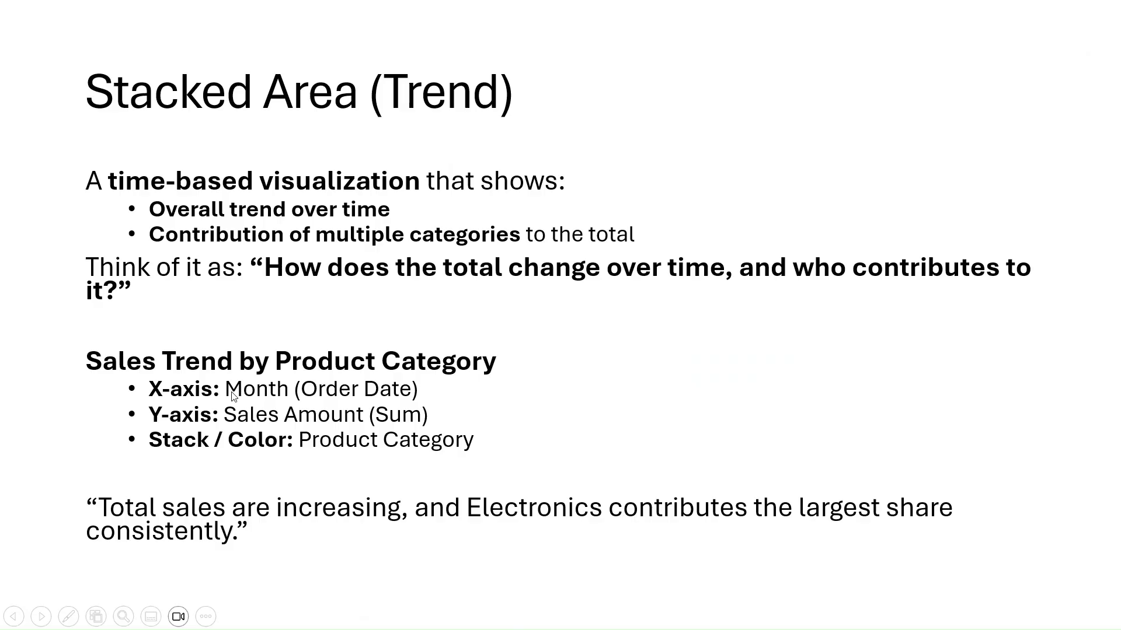
key(alt+Tab)
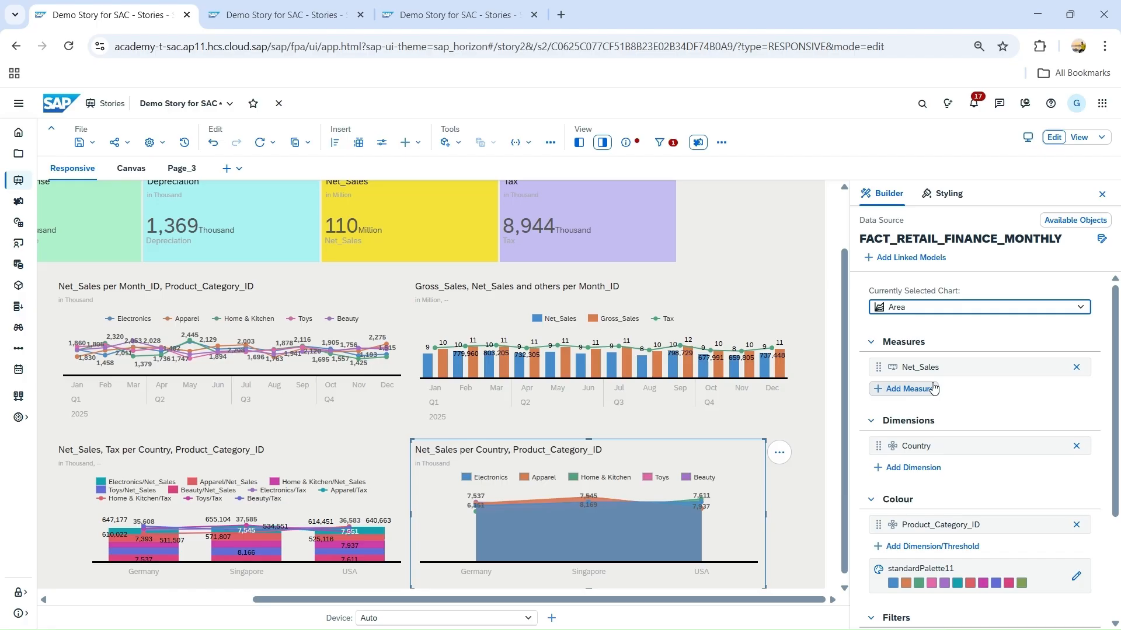
scroll(1066, 382, down, 1)
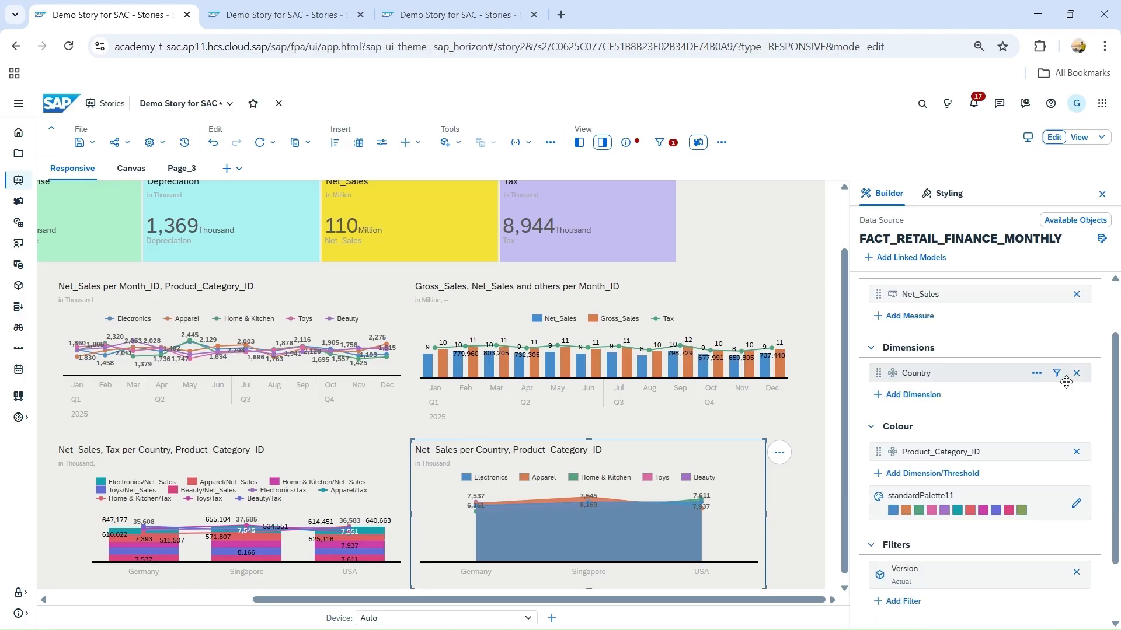
click(1075, 373)
click(917, 373)
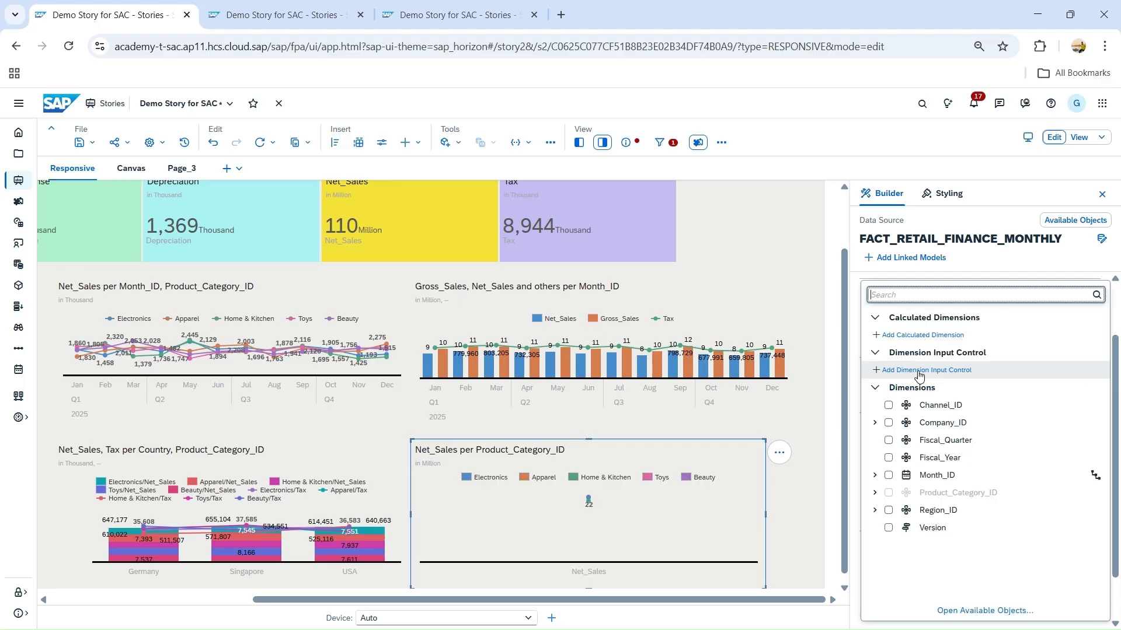
click(888, 476)
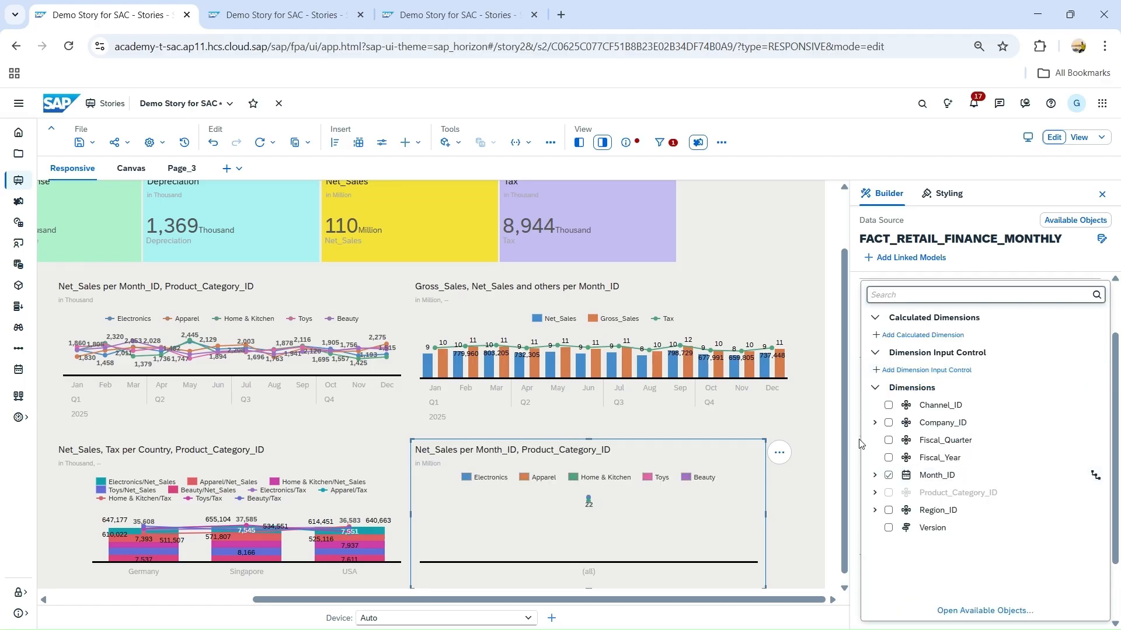
click(860, 443)
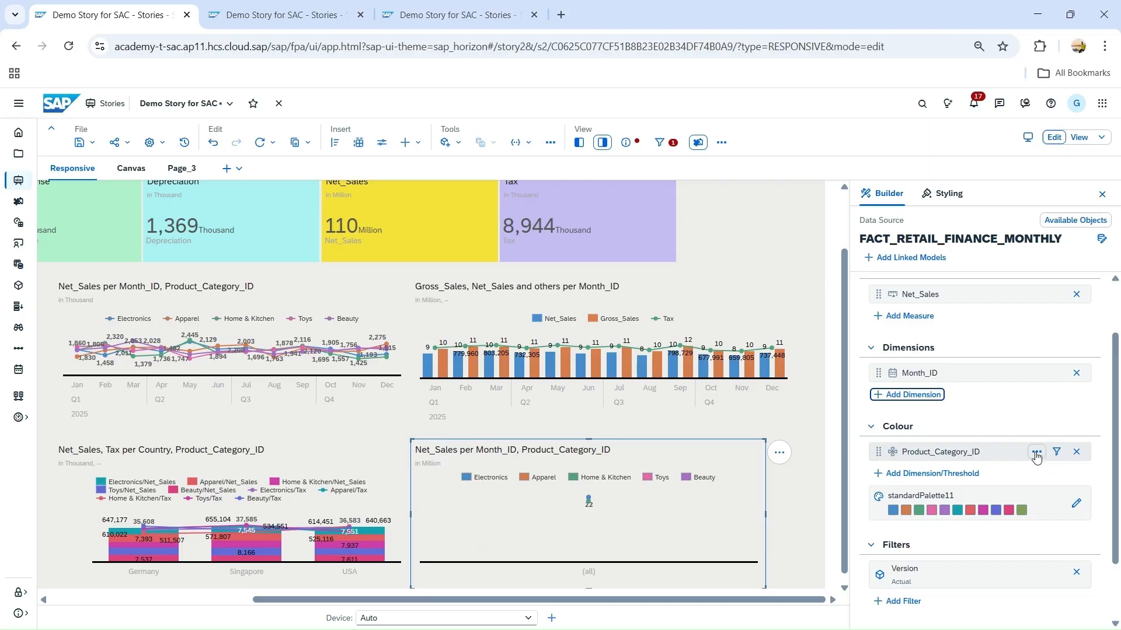
click(1056, 374)
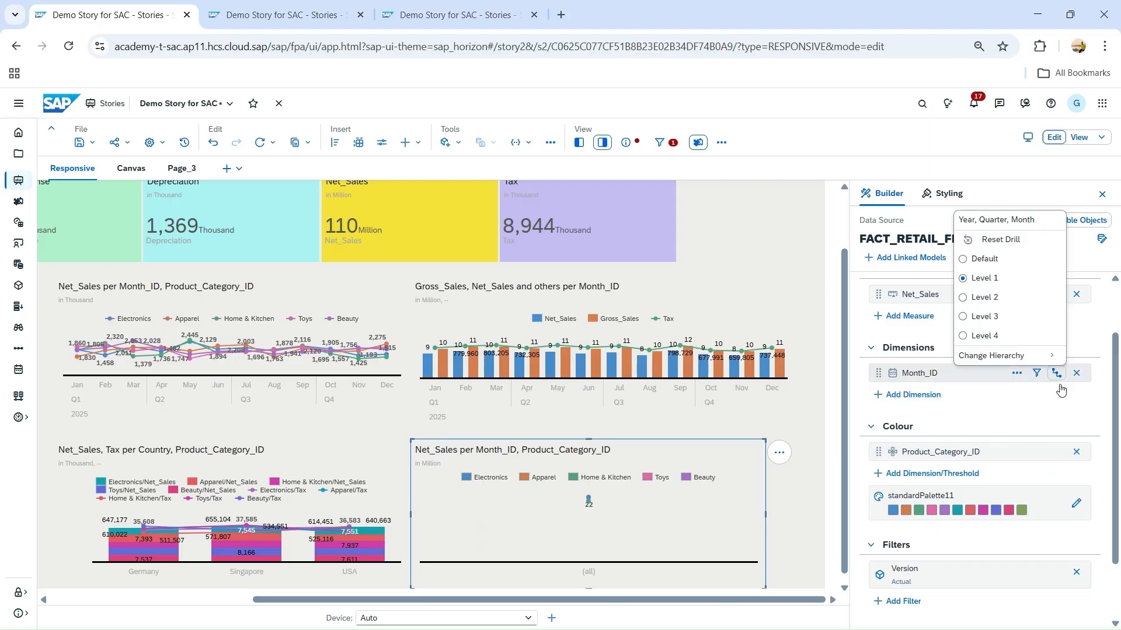
click(985, 336)
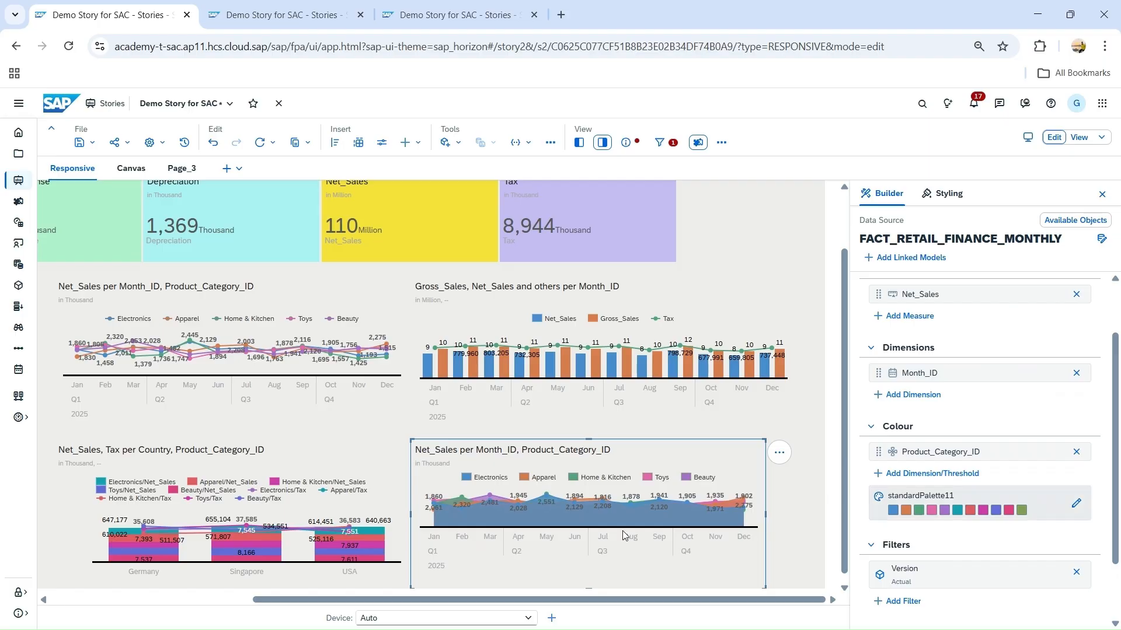
- Examine the monthly Net_Sales values in the area chart and highlight the Apparel and Electronics series to compare them
mouse_move(480, 516)
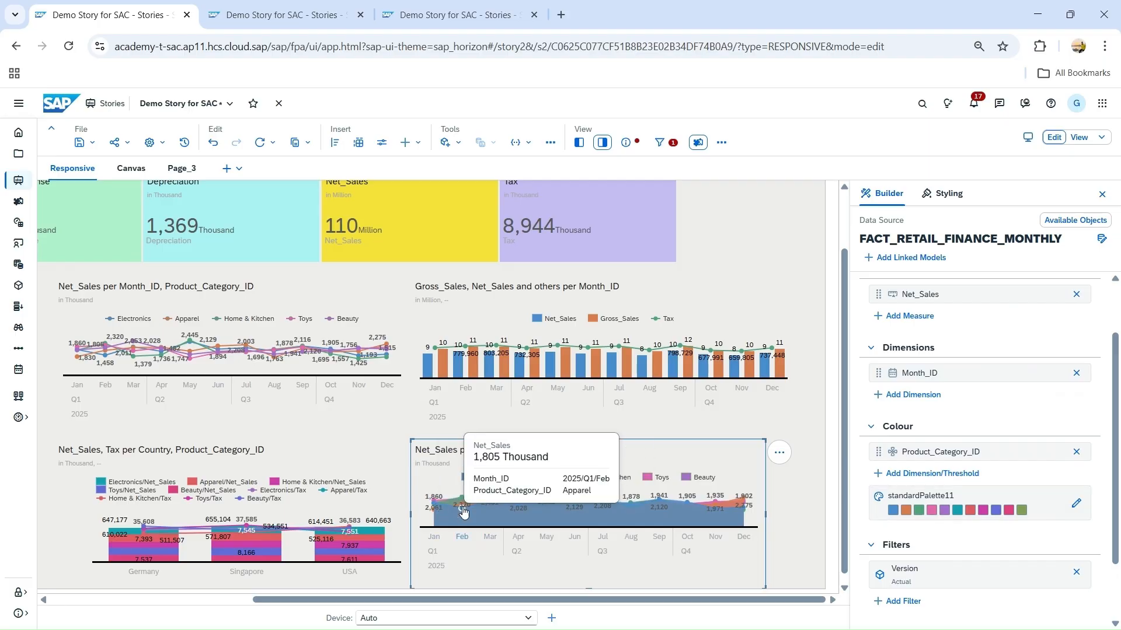
mouse_move(547, 512)
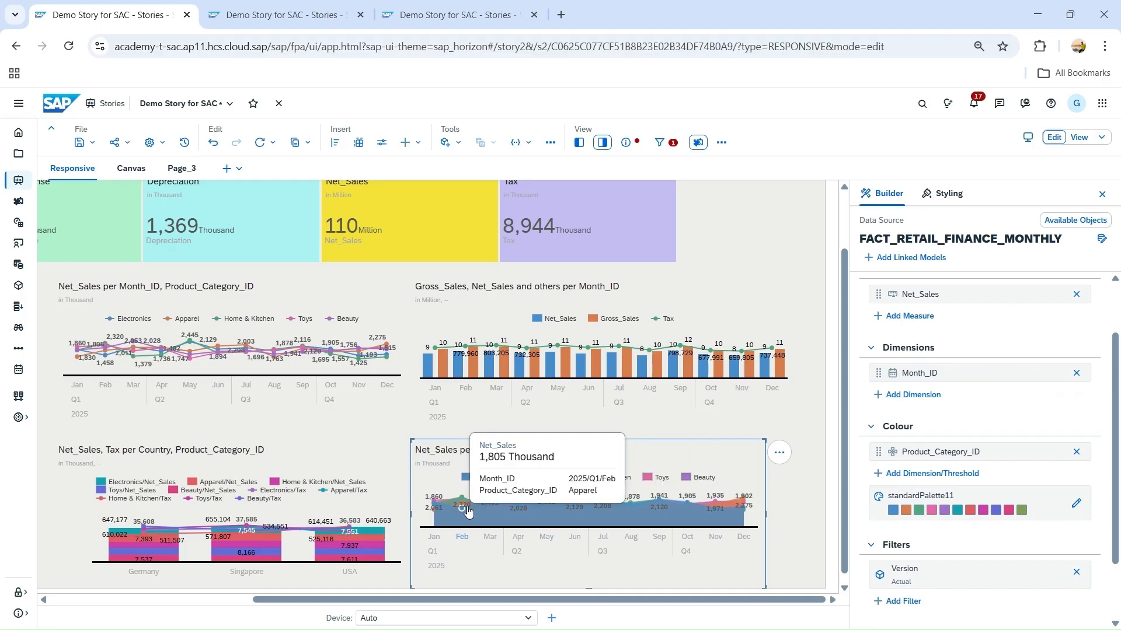
mouse_move(596, 511)
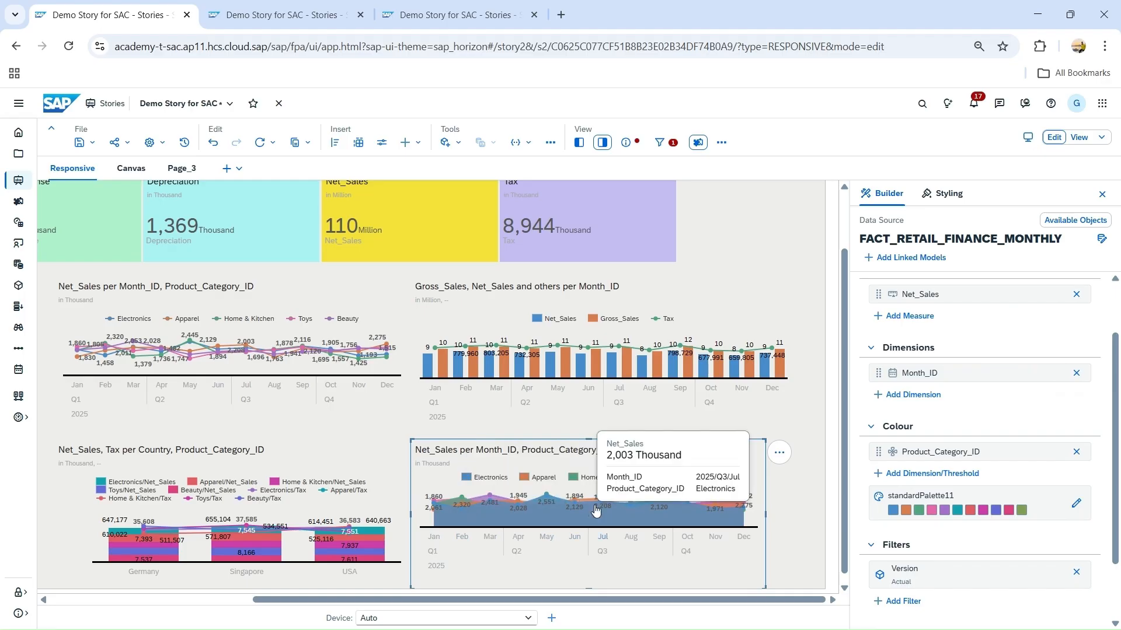
mouse_move(645, 525)
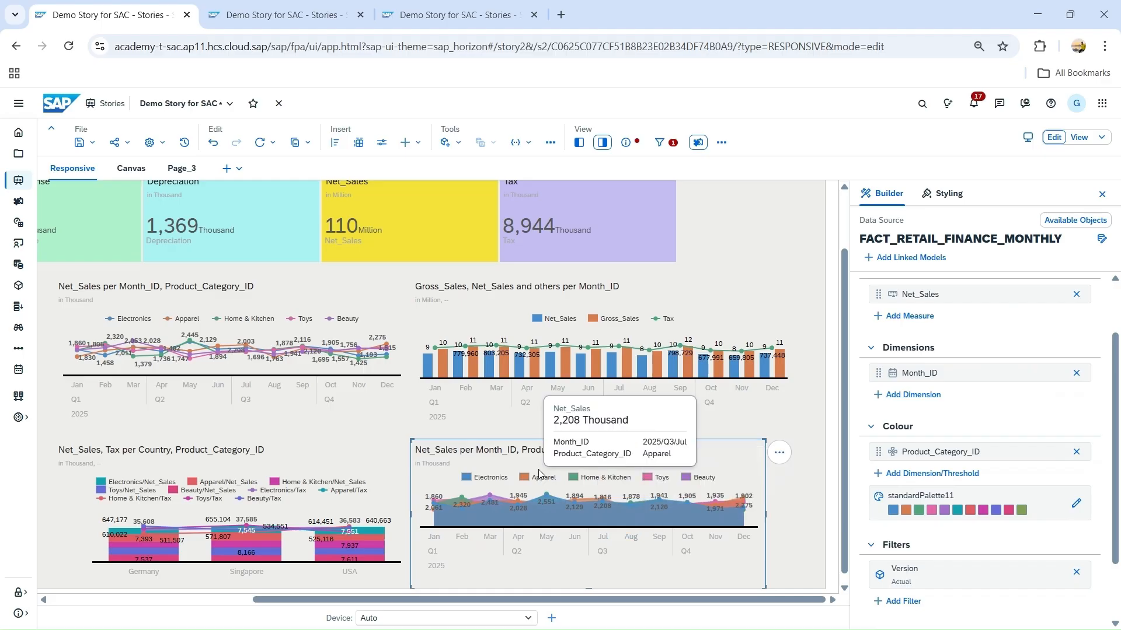
mouse_move(697, 504)
mouse_move(514, 509)
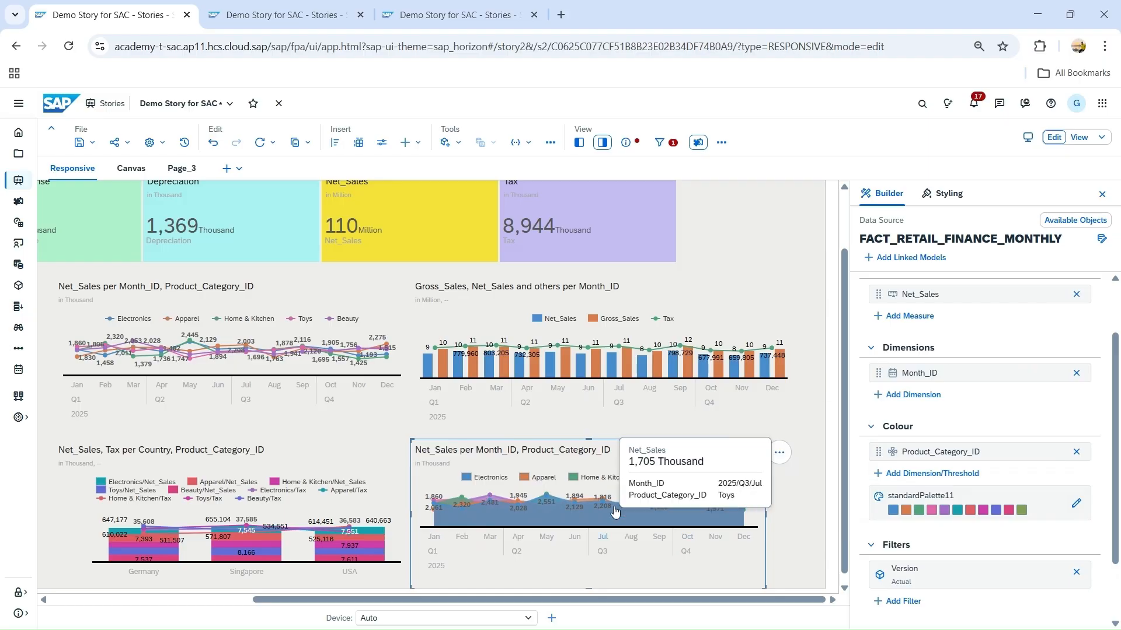
click(542, 482)
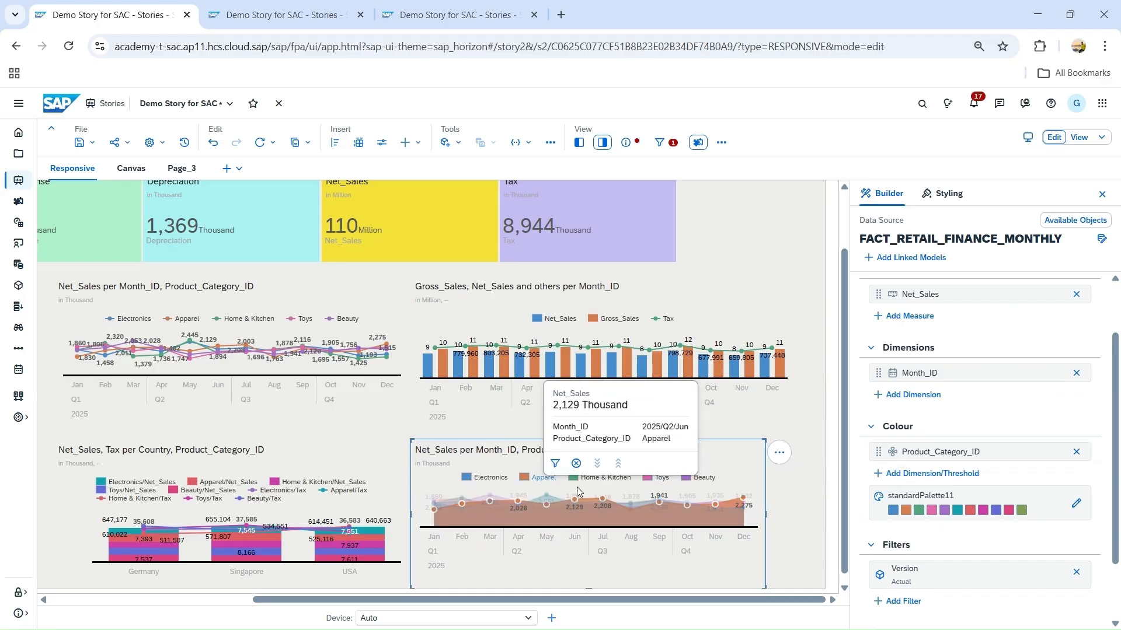
click(485, 483)
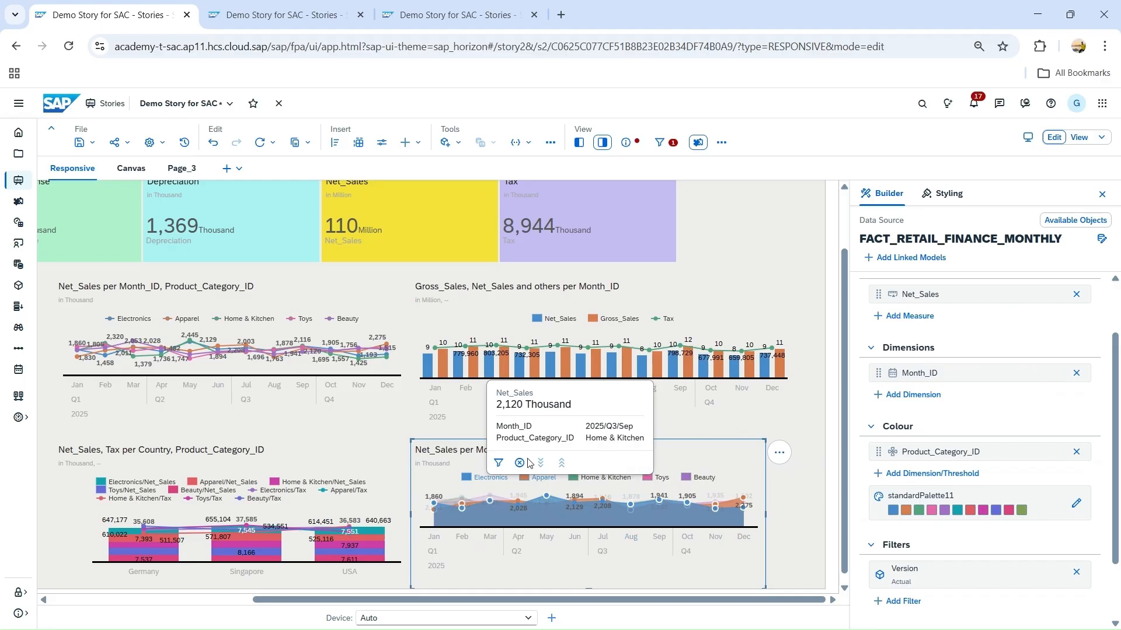
click(713, 423)
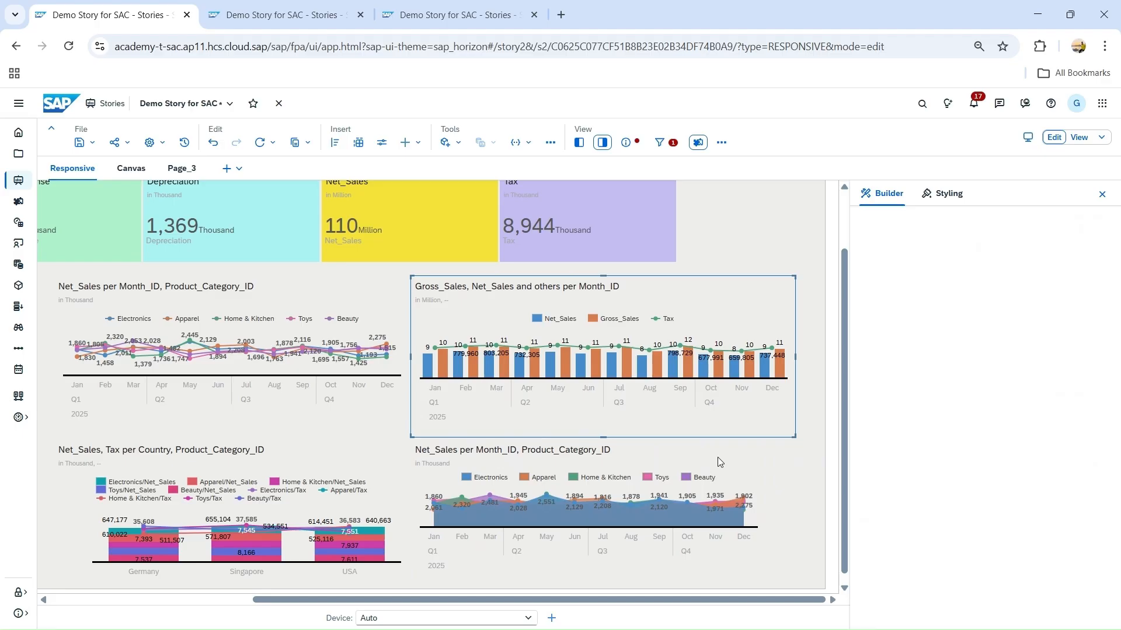
click(718, 458)
- Switch to the PowerPoint slide show and advance past the Stacked Area (Trend) slide
key(alt+Tab)
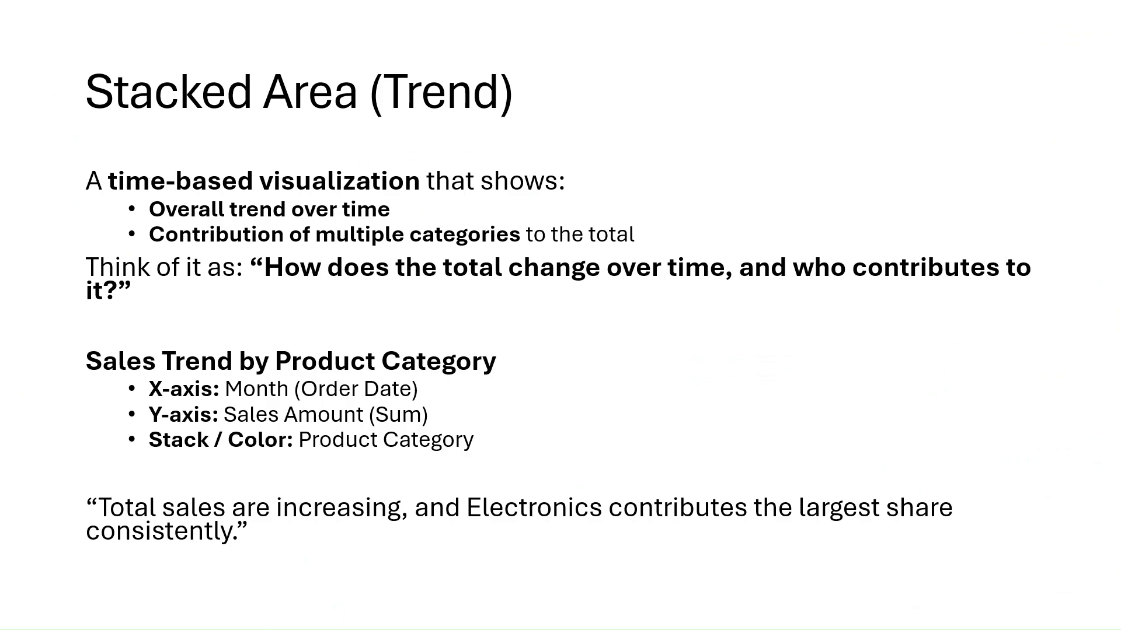
key(Right)
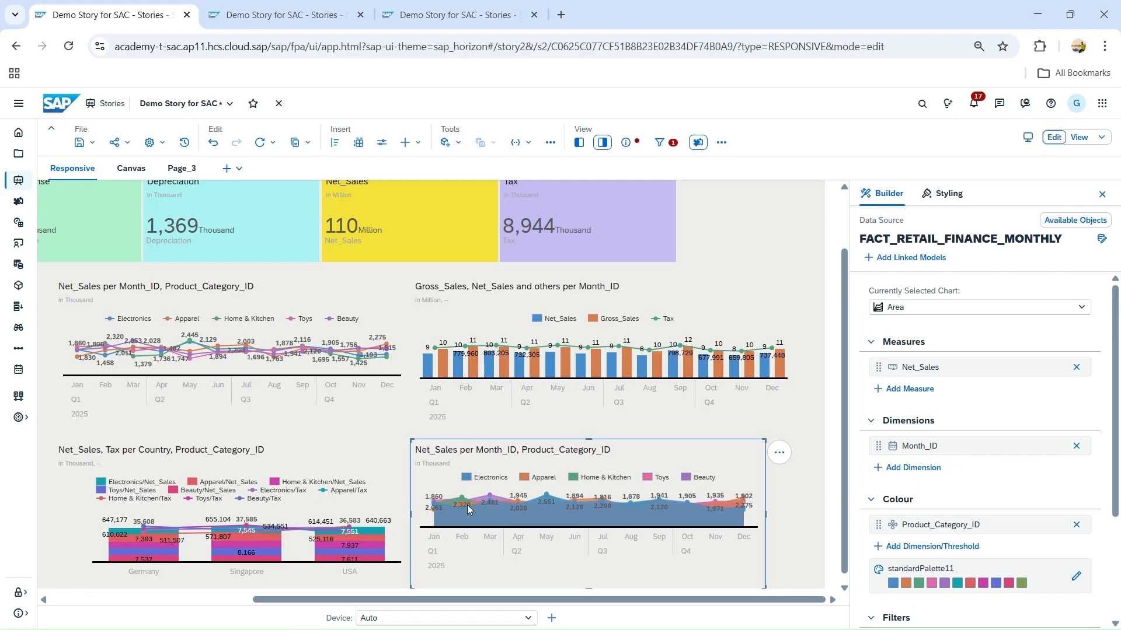
- Add an empty chart below the stacked Net_Sales per Country bar chart and align it with that chart's left edge
scroll(700, 435, down, 1)
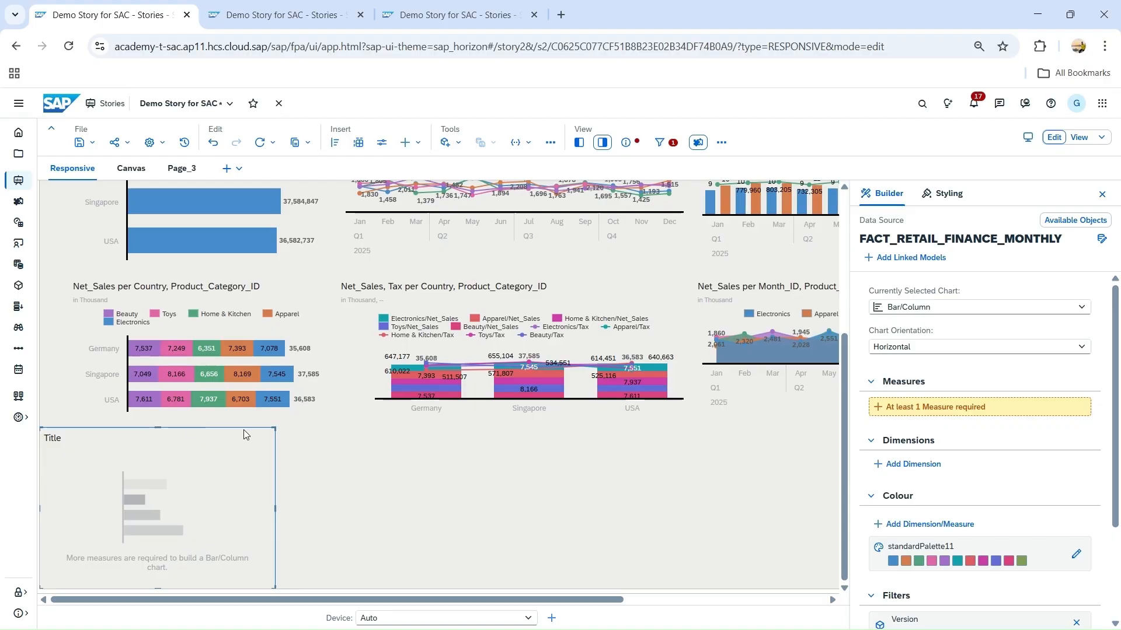
mouse_move(275, 455)
mouse_down()
mouse_move(308, 457)
mouse_move(270, 462)
mouse_up()
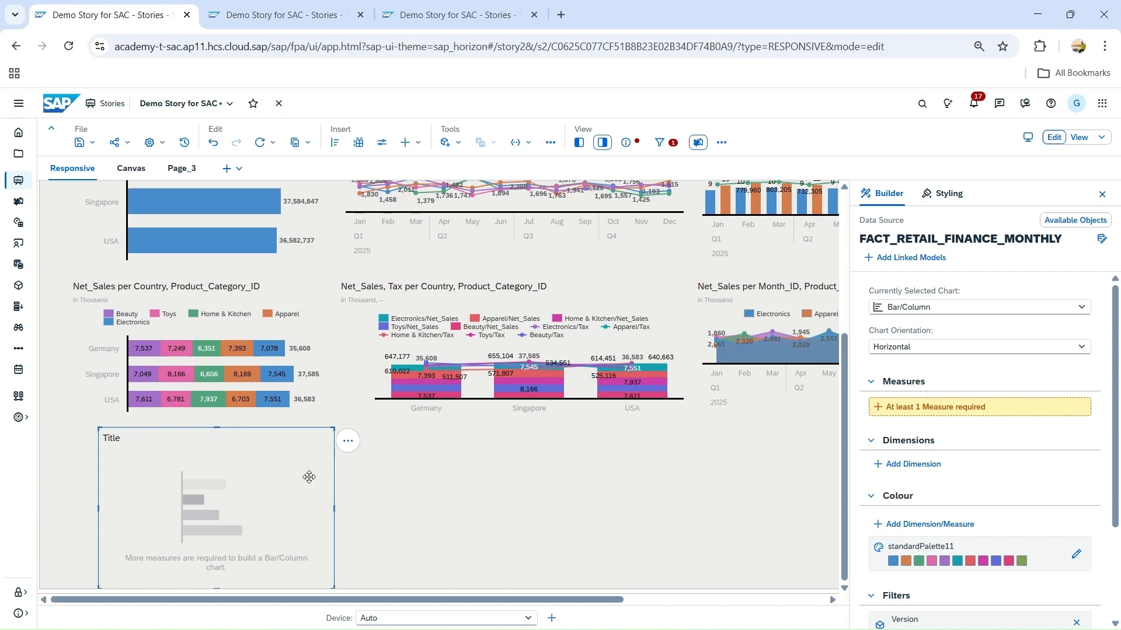
drag(95, 488, 95, 507)
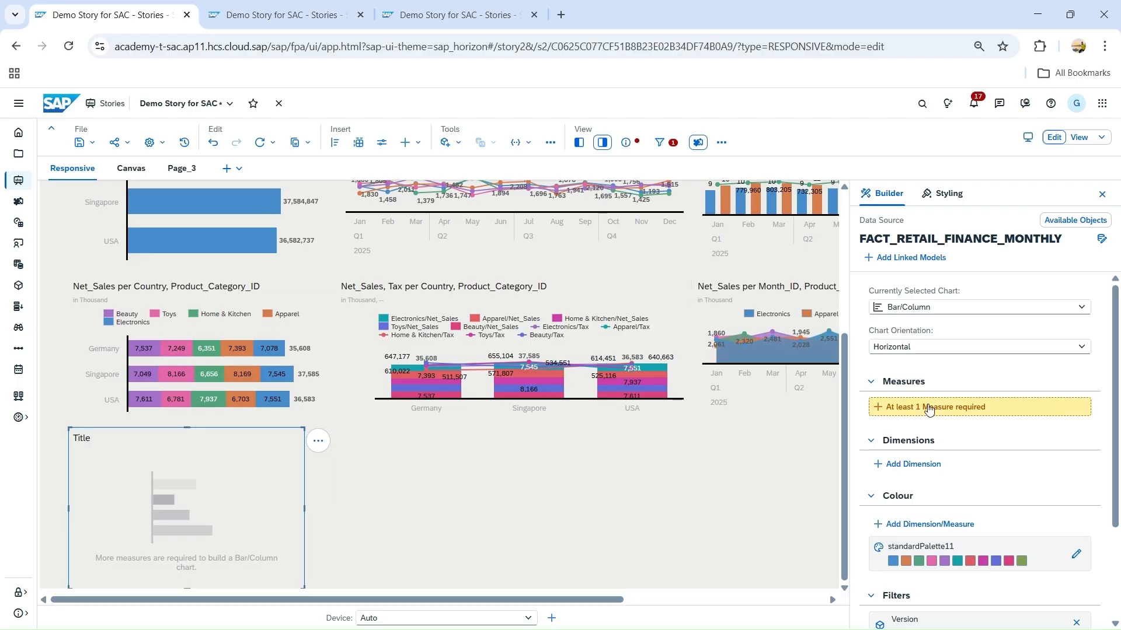
click(305, 507)
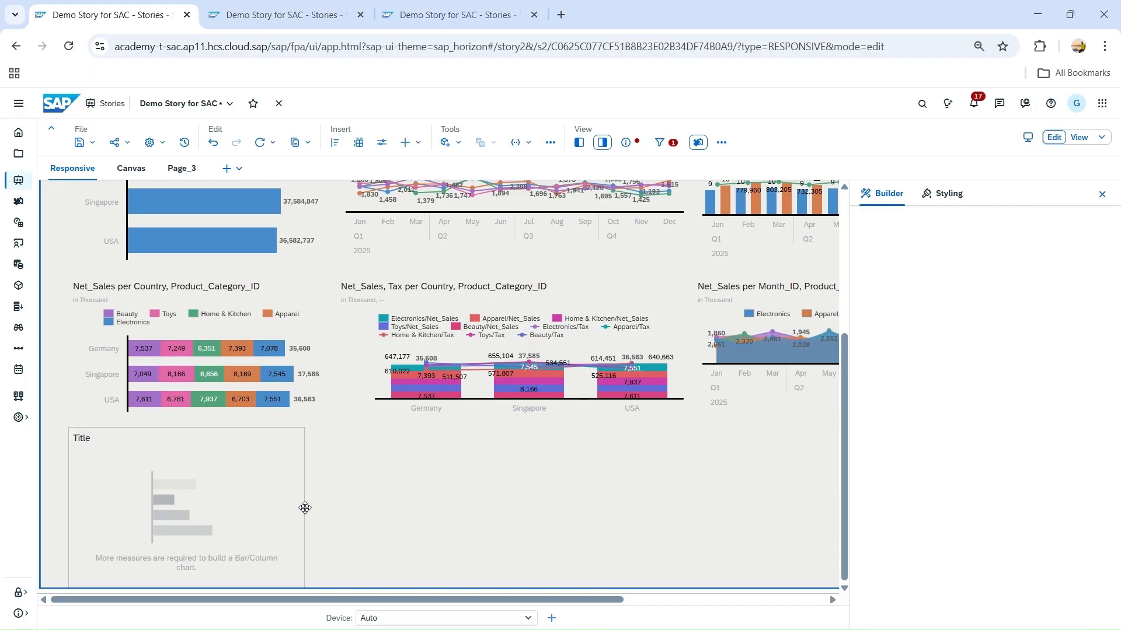
click(300, 507)
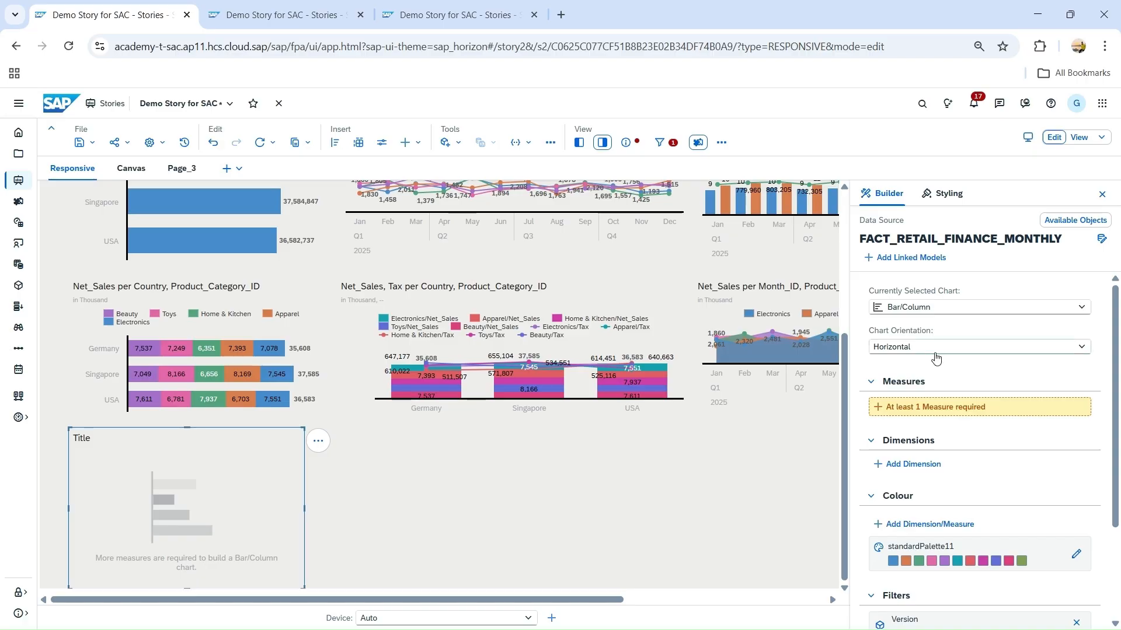
- Change the empty chart to a Pie with Net_Sales as its measure and Product_Category_ID as its colour dimension
click(967, 345)
click(969, 307)
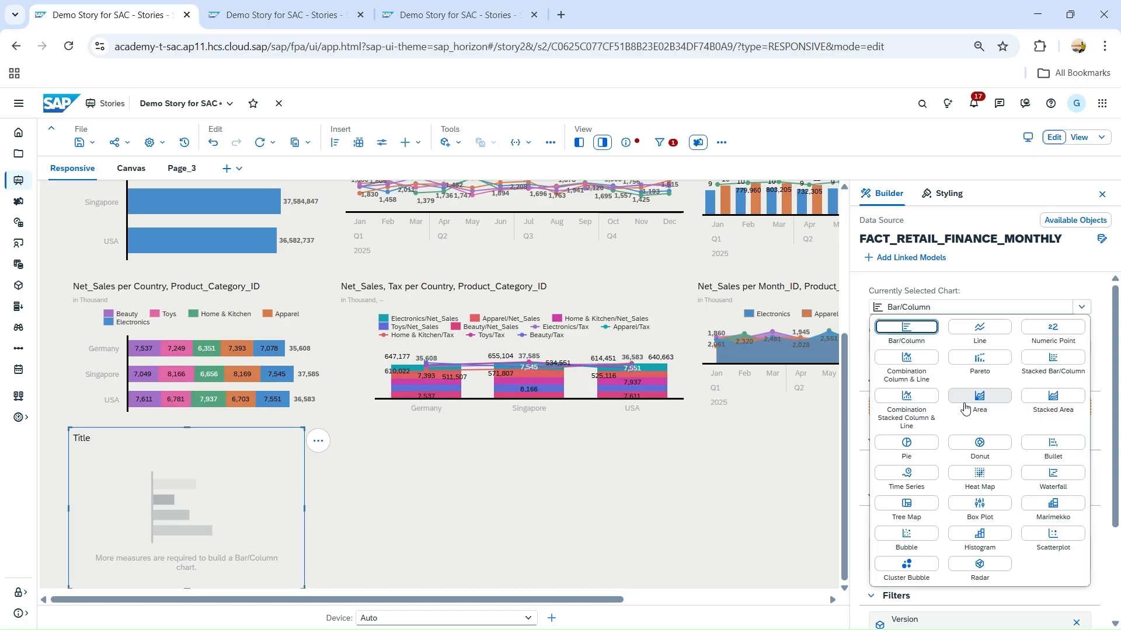
click(917, 451)
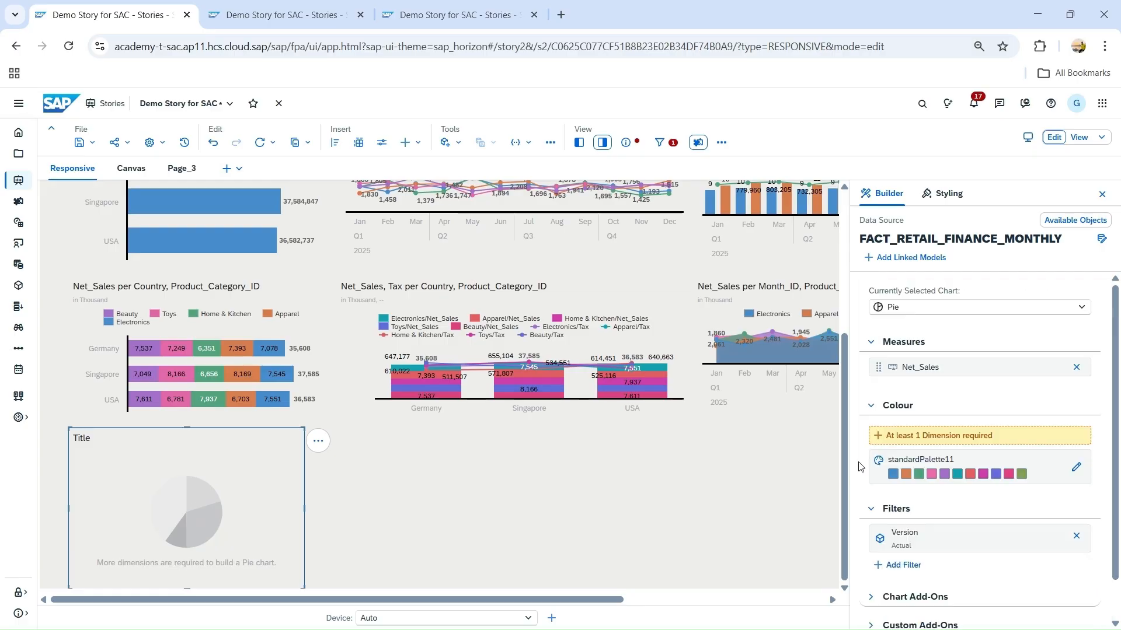
click(898, 475)
click(930, 439)
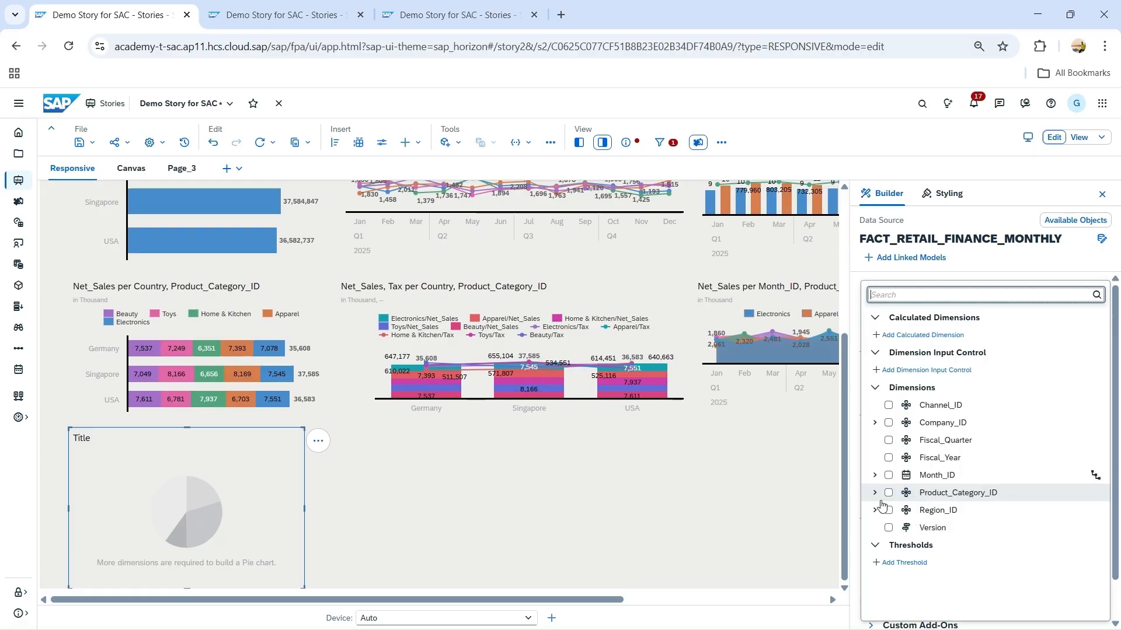
click(888, 493)
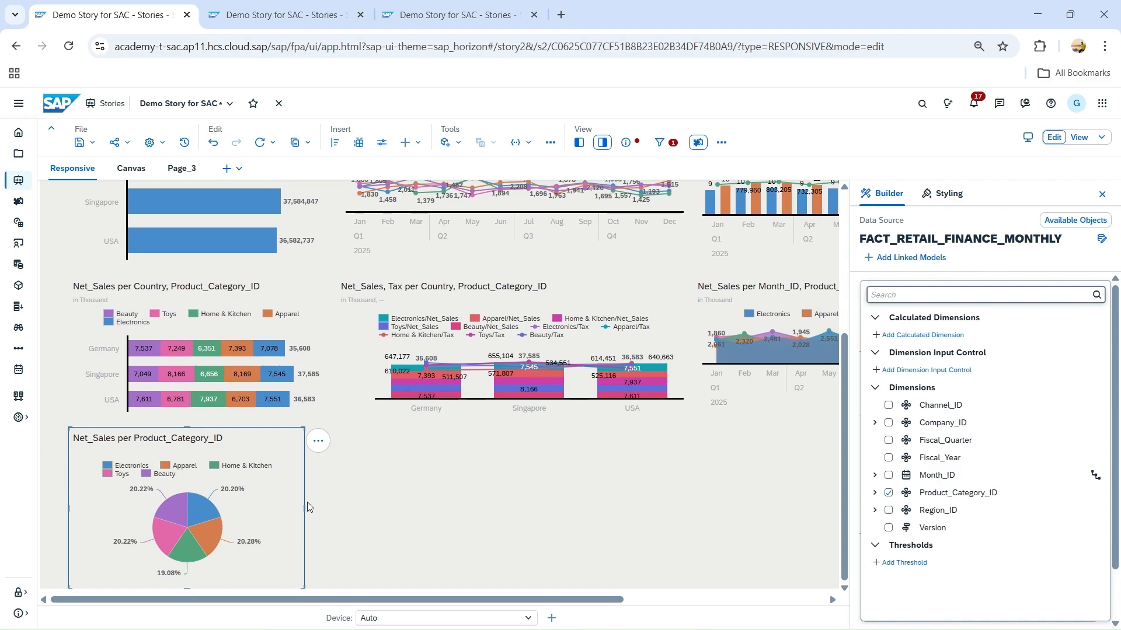
- Duplicate the Net_Sales pie chart beside the original and change the copy's chart type to Donut
click(271, 488)
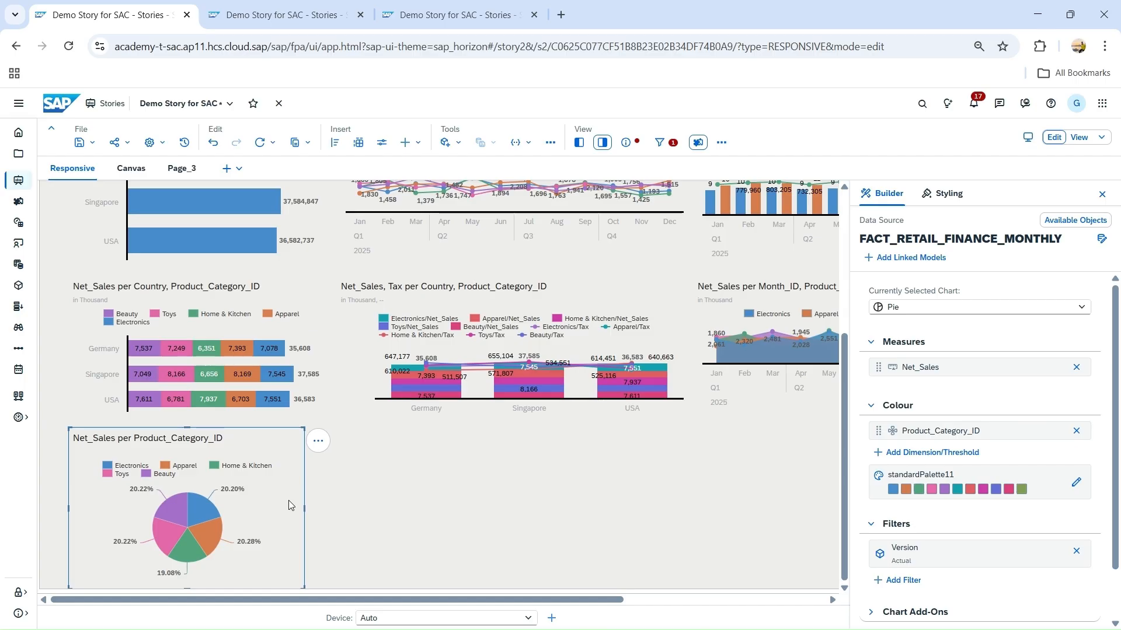
key(ctrl+c)
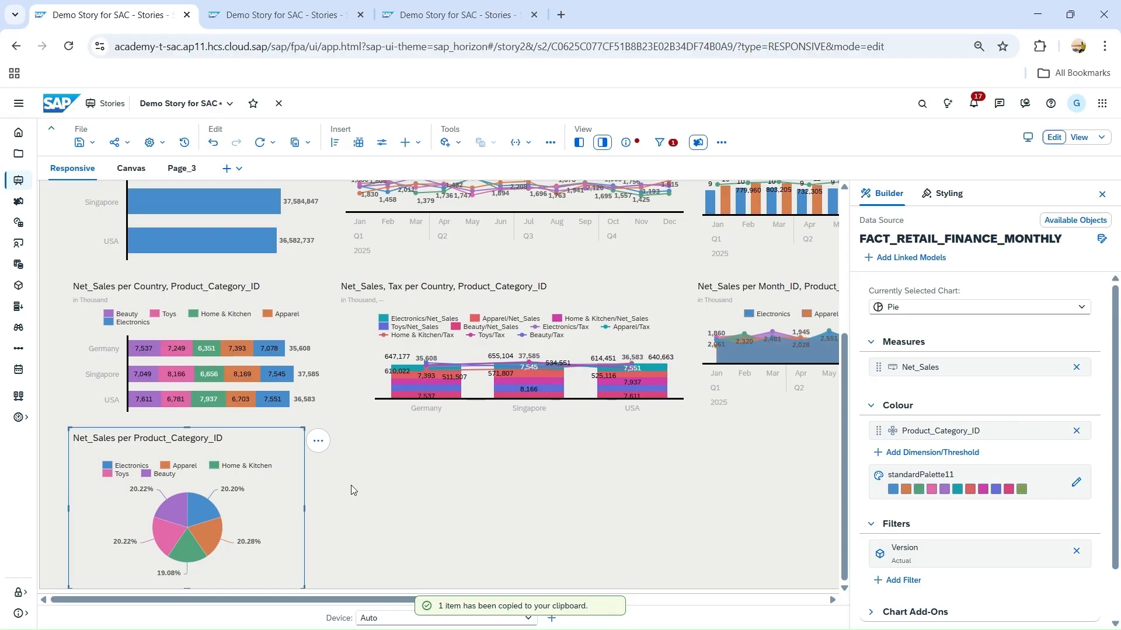
key(ctrl+v)
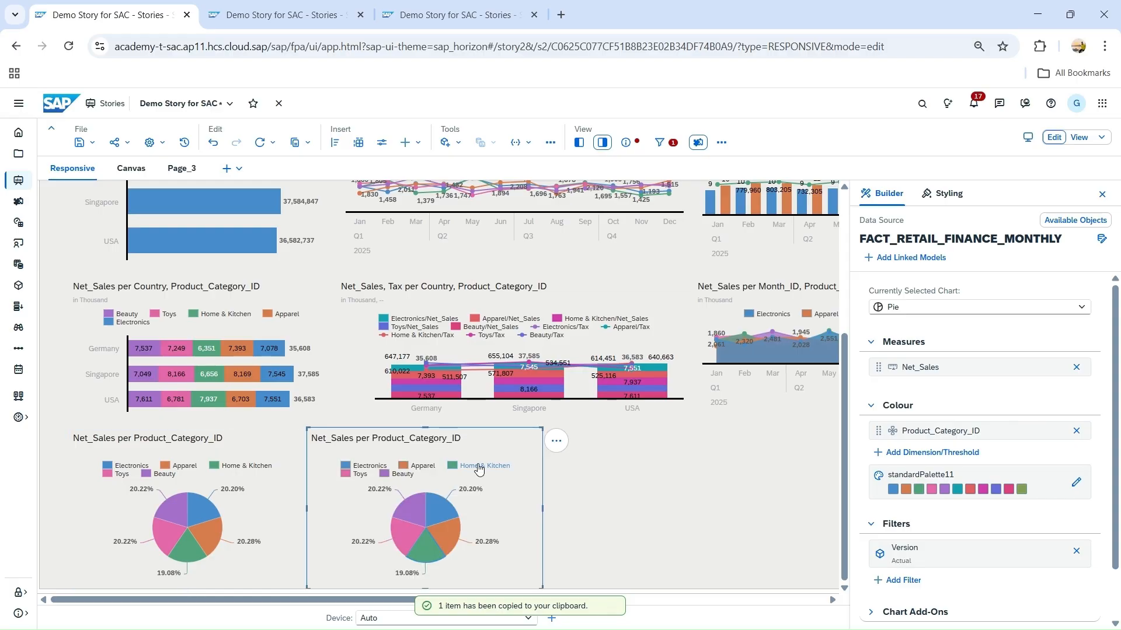
click(980, 307)
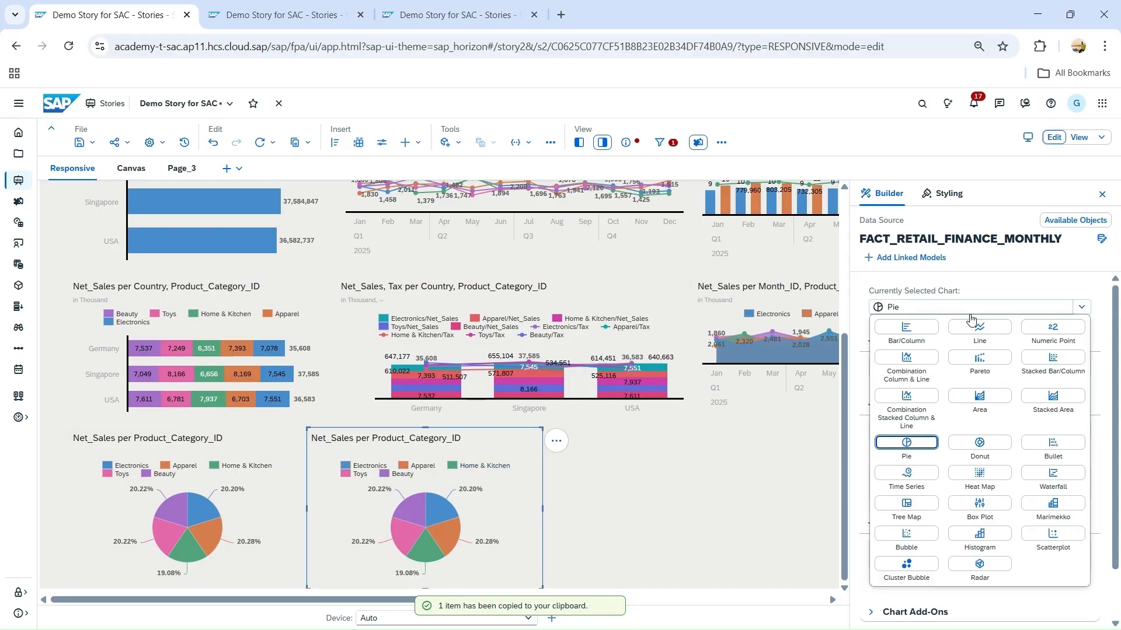
click(985, 444)
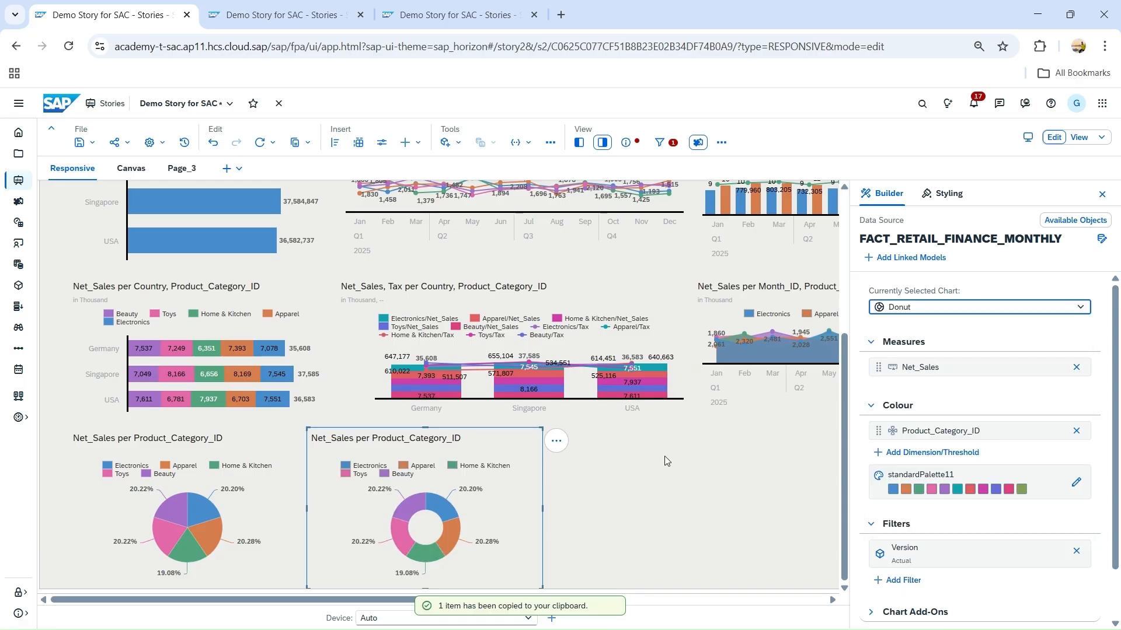
- Show the Total in the centre of the donut chart
click(557, 442)
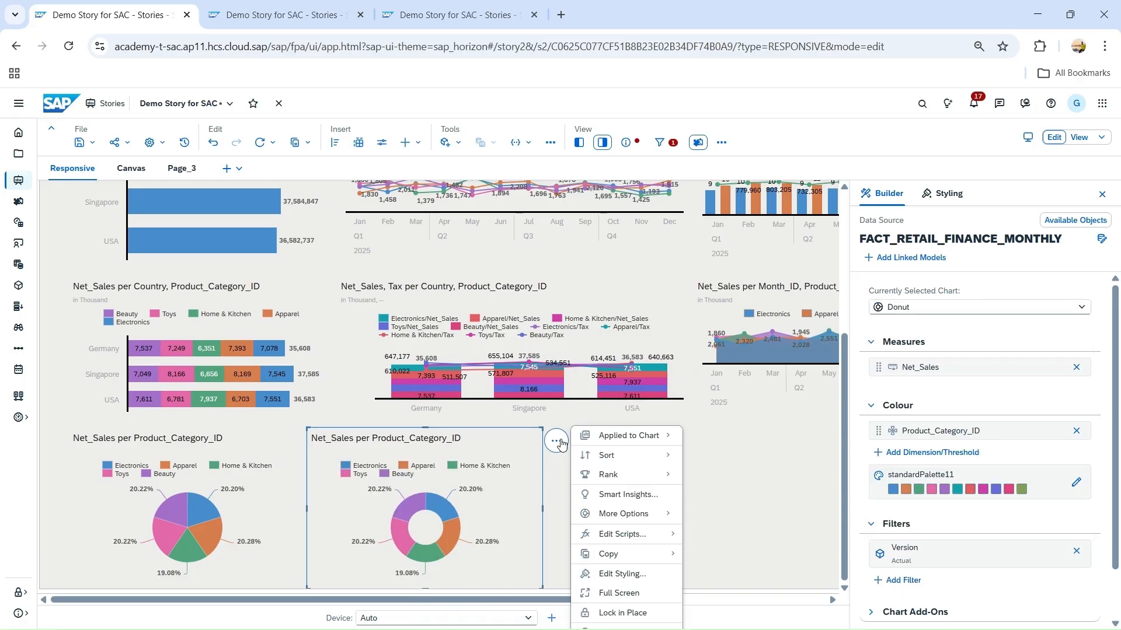
mouse_move(661, 507)
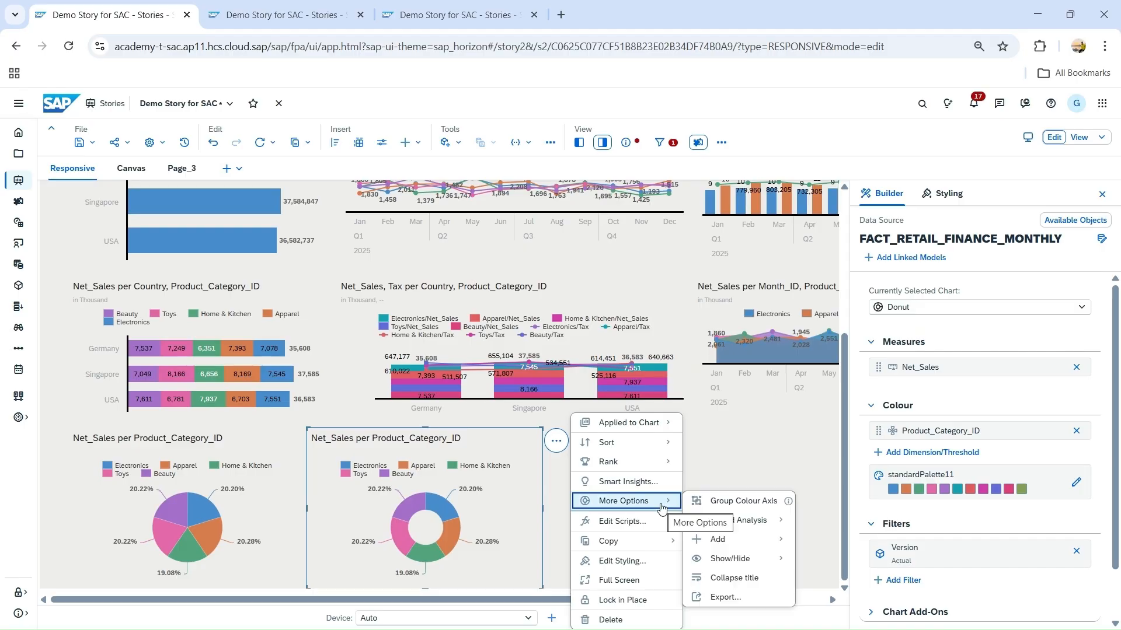
mouse_move(766, 561)
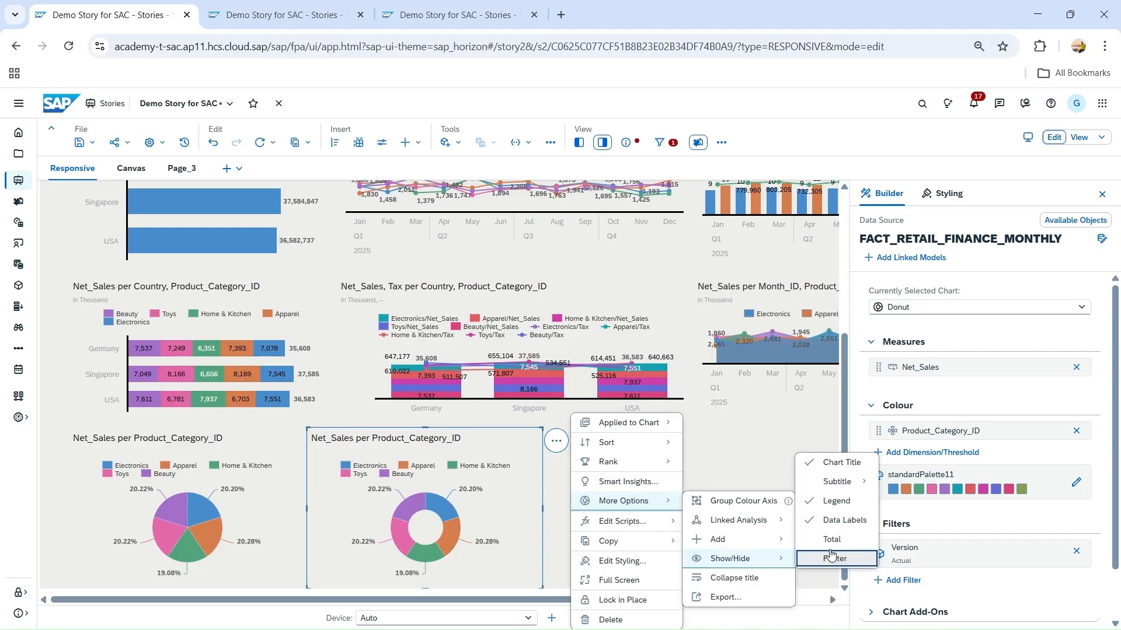
click(801, 539)
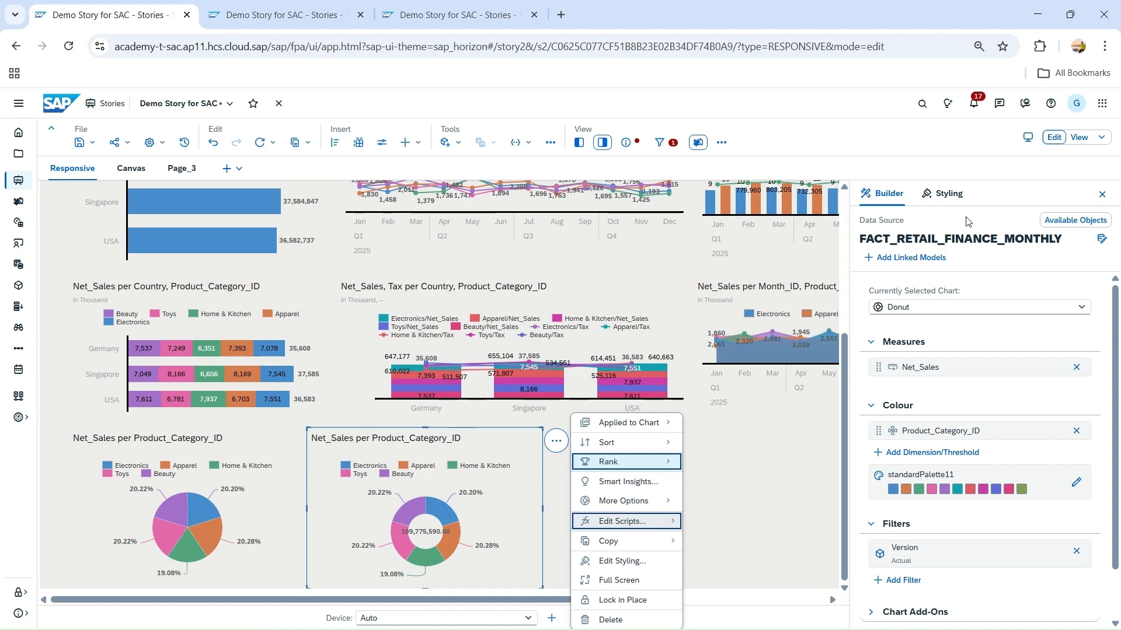
- Set the number format scale of the donut chart to Auto-formatted and keep the chart selected
click(953, 200)
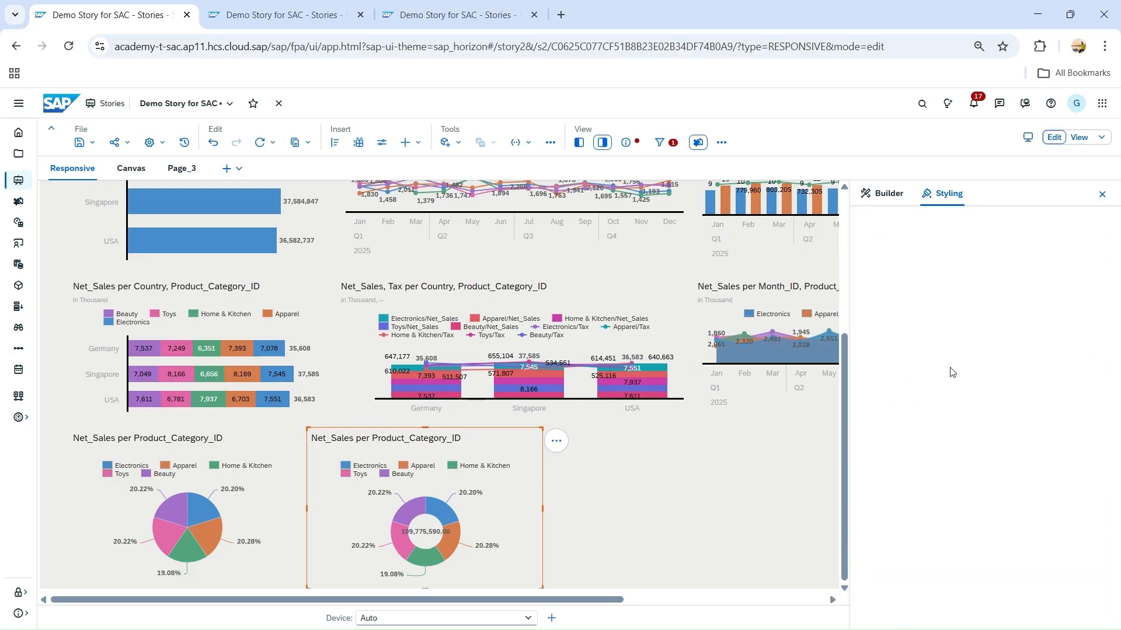
scroll(953, 380, down, 3)
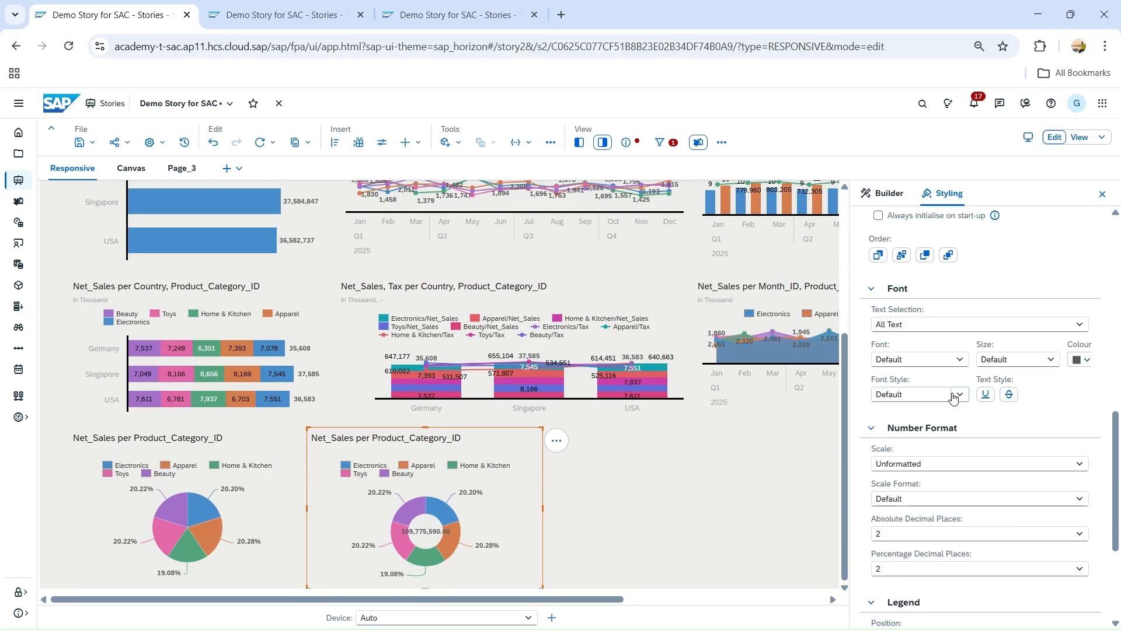
scroll(947, 379, up, 4)
scroll(947, 380, down, 5)
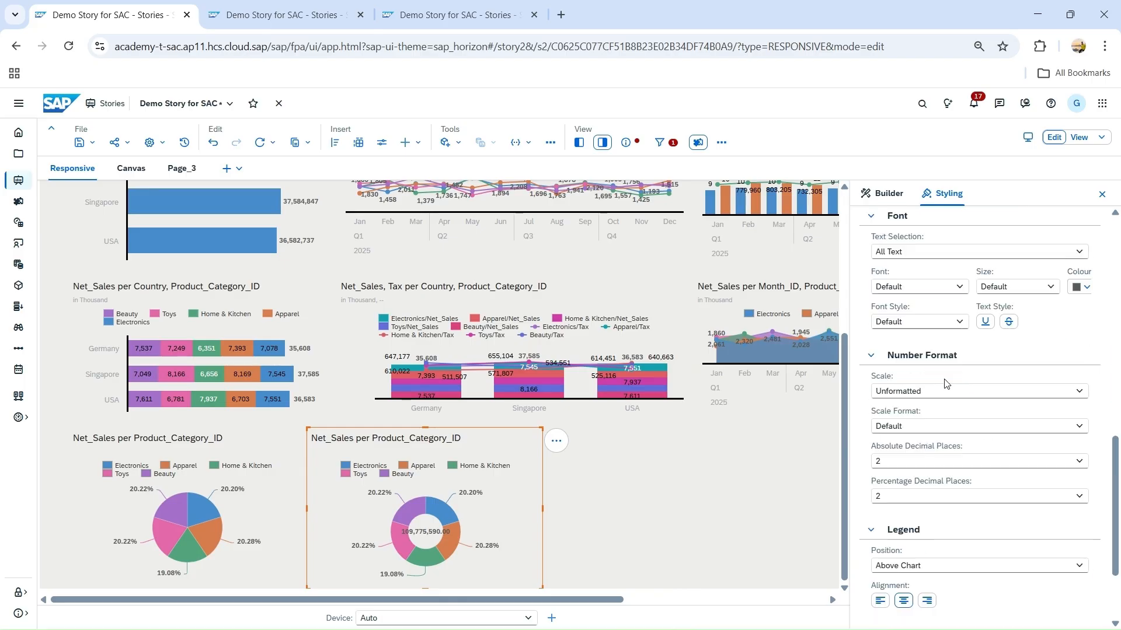
click(946, 391)
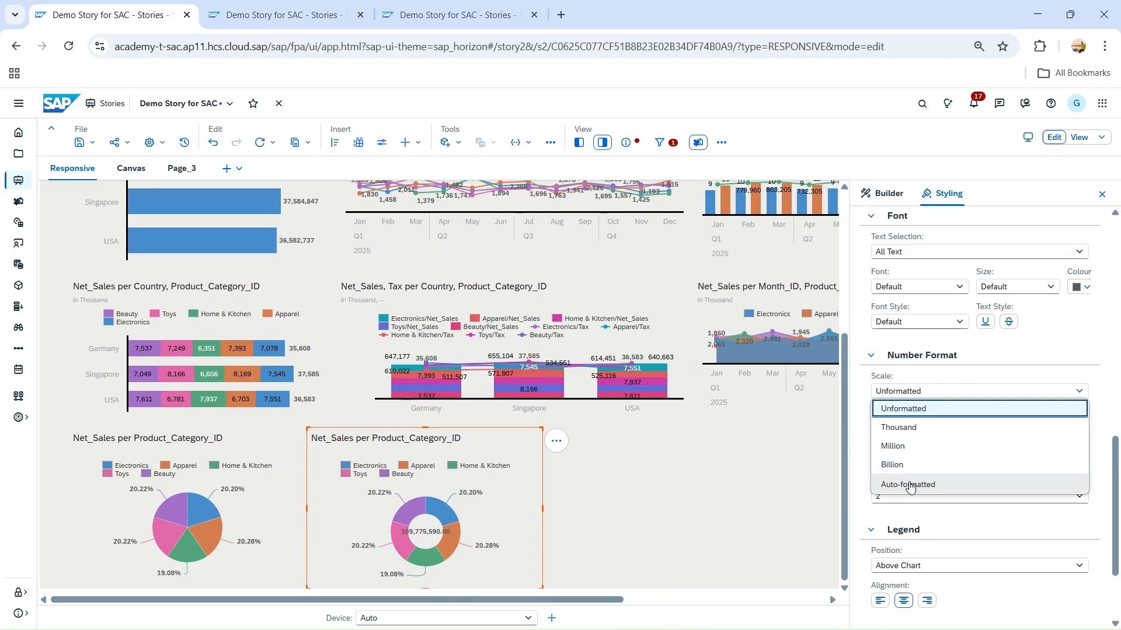
click(909, 485)
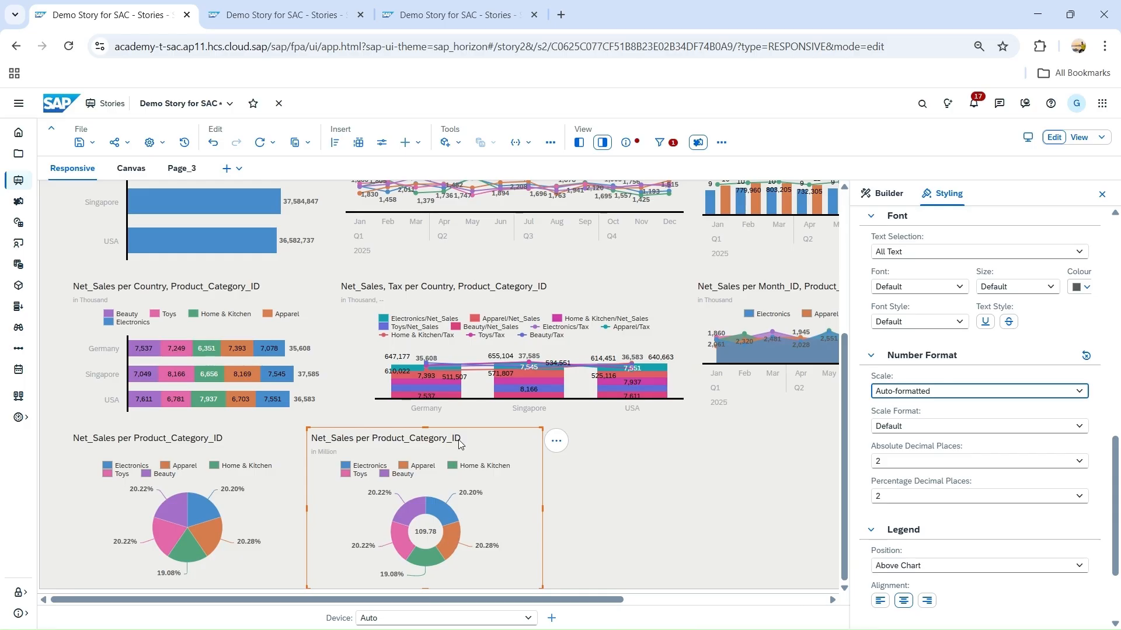
click(446, 523)
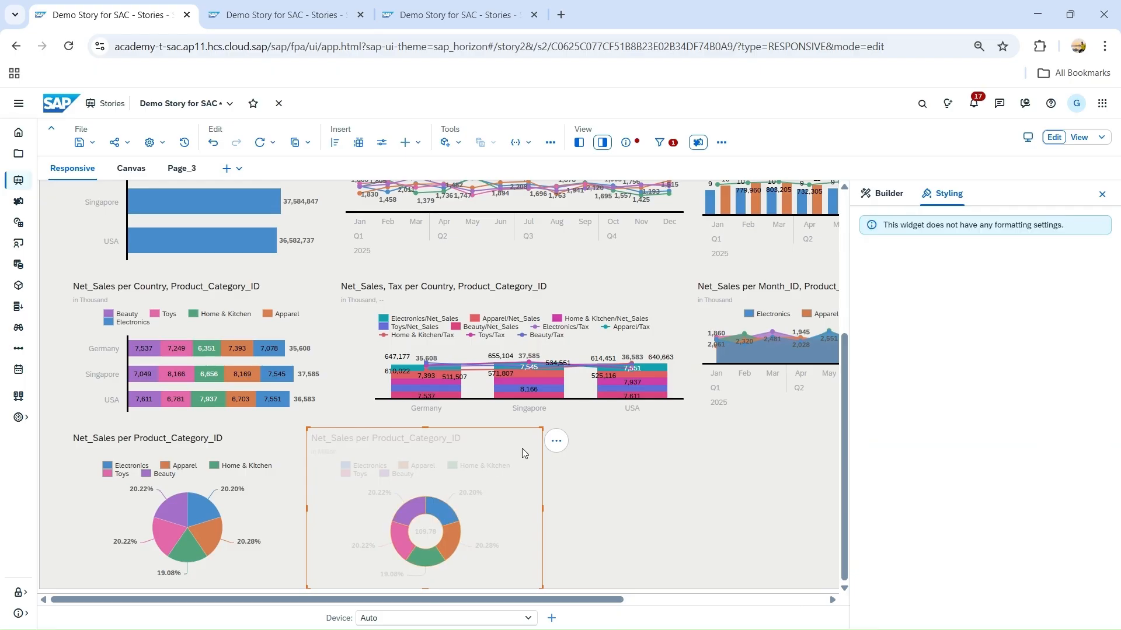
click(500, 505)
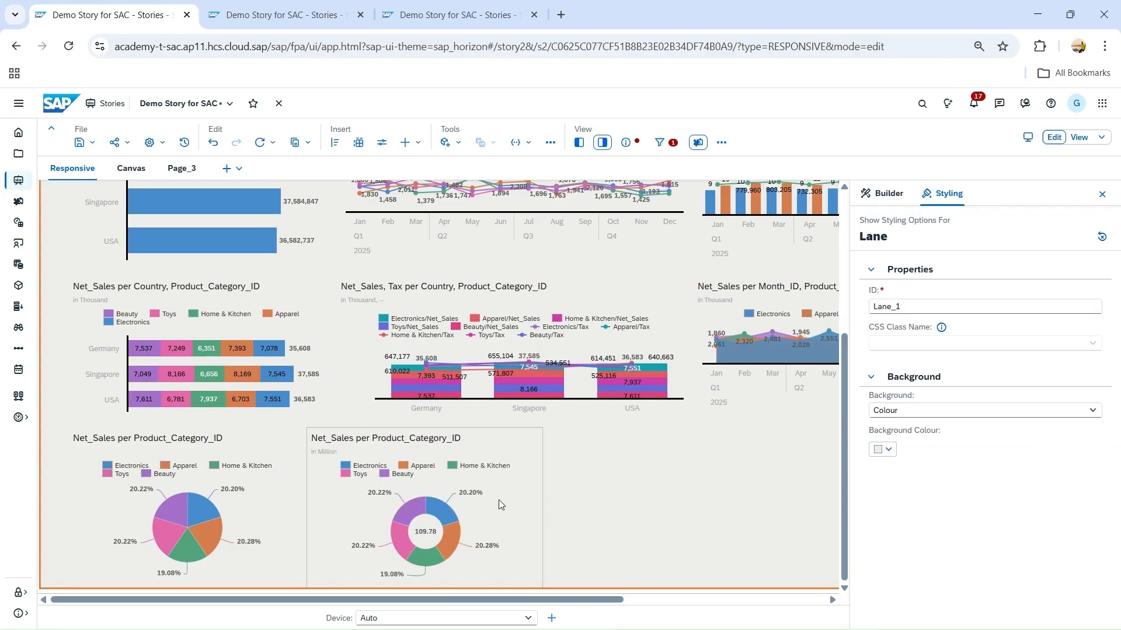
click(546, 439)
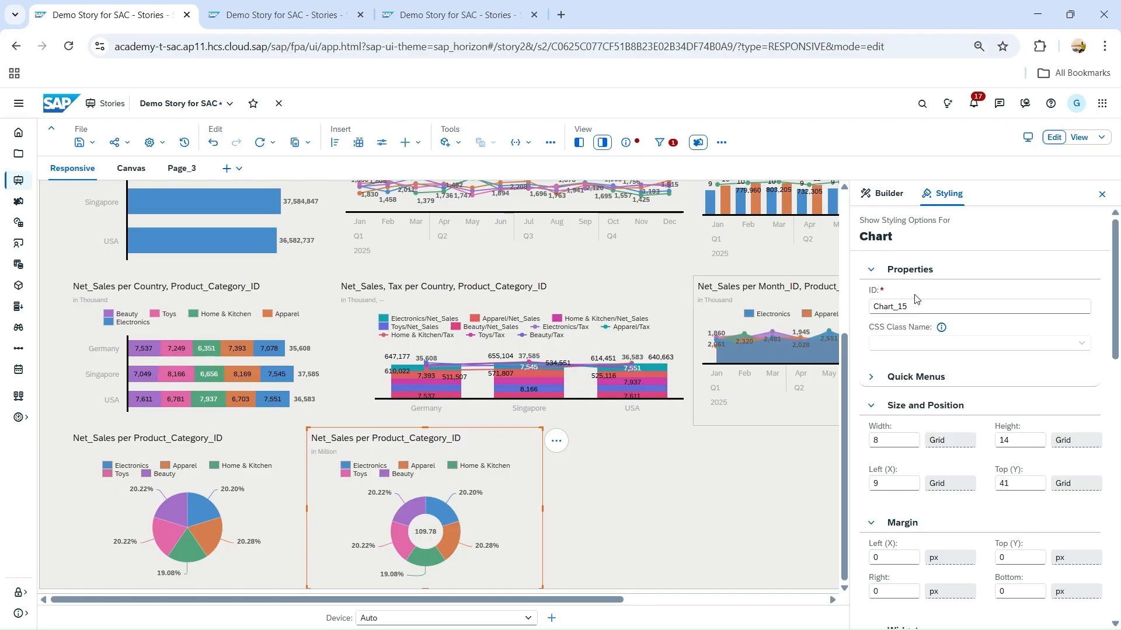
- Switch to the PowerPoint slide show and advance past the Pie and Donut slides
key(alt+Tab)
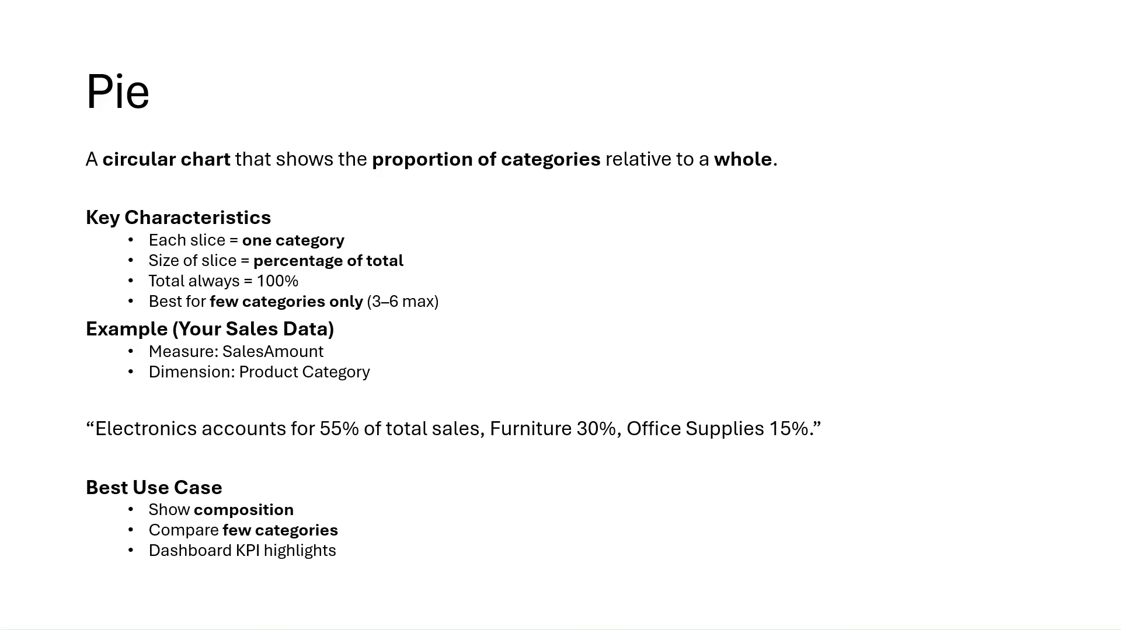
key(Right)
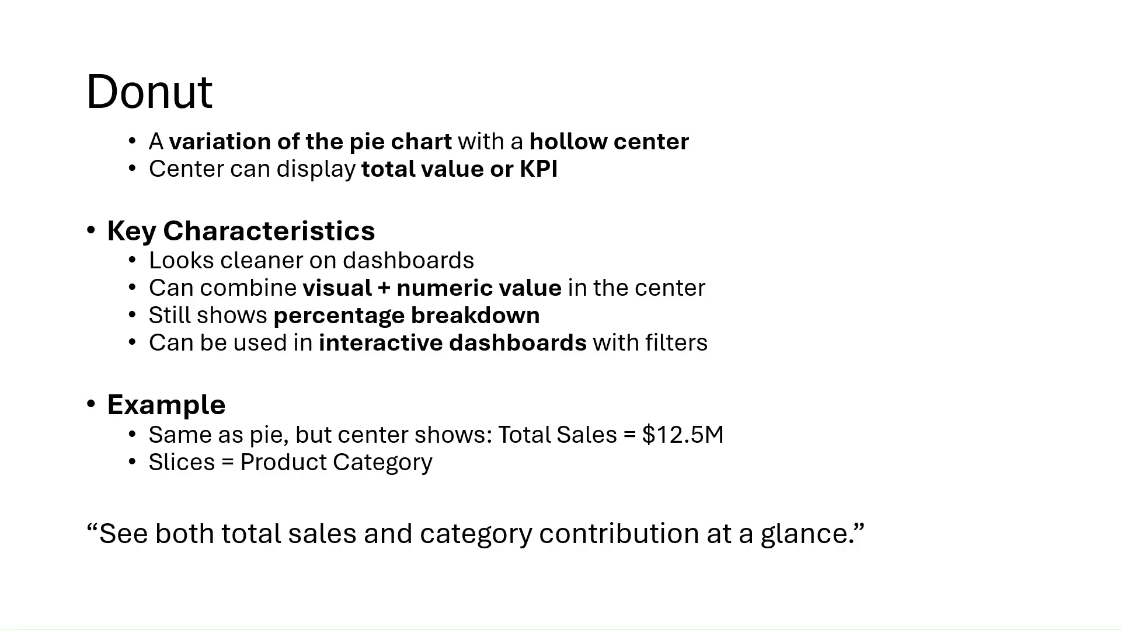
key(Right)
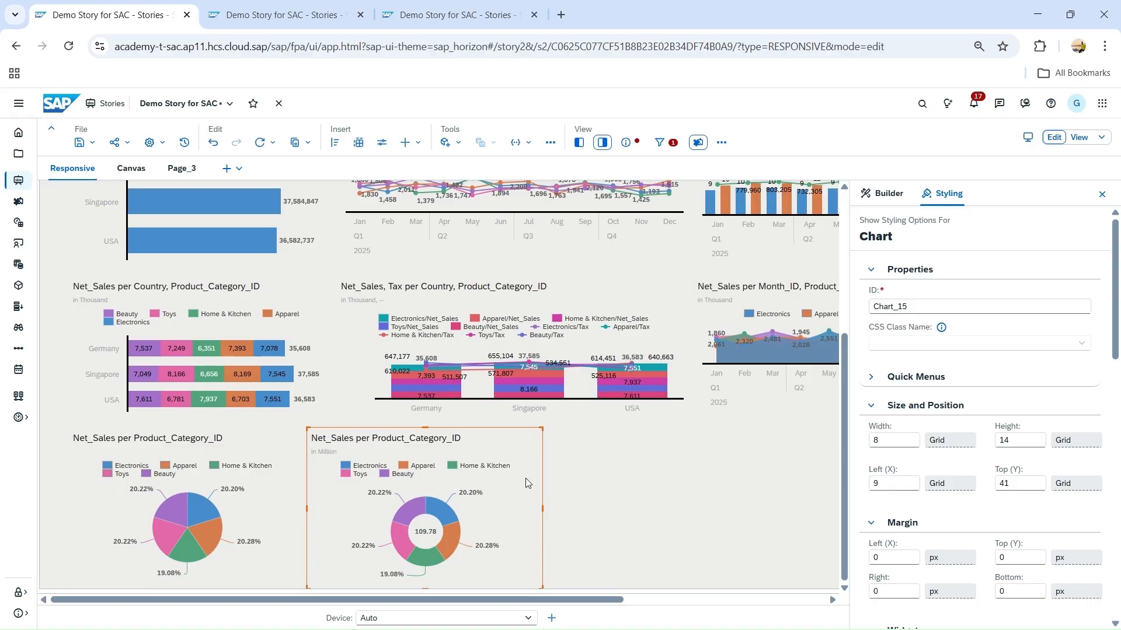
- Duplicate the donut chart beside the original and change the copy's chart type to Bullet
click(1101, 195)
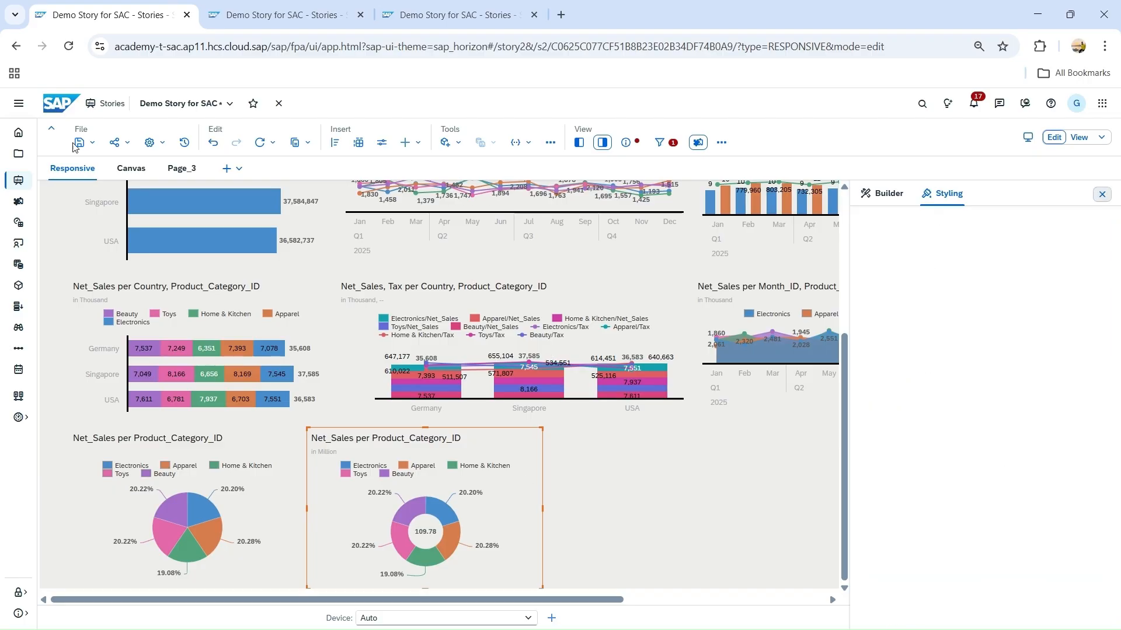
key(ctrl+c)
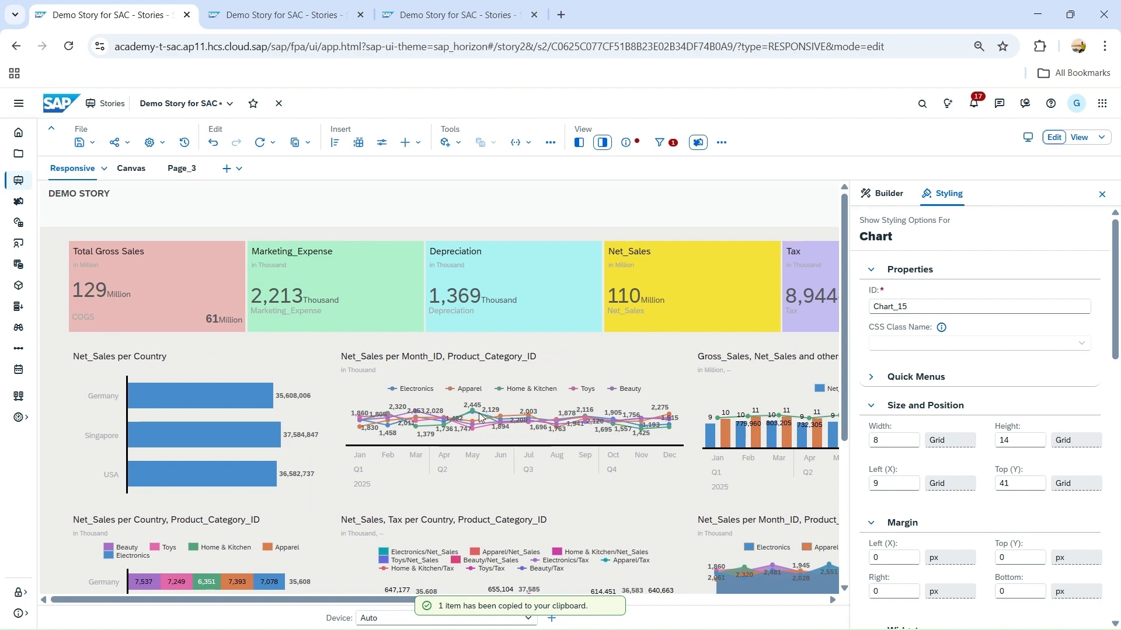
scroll(551, 414, down, 4)
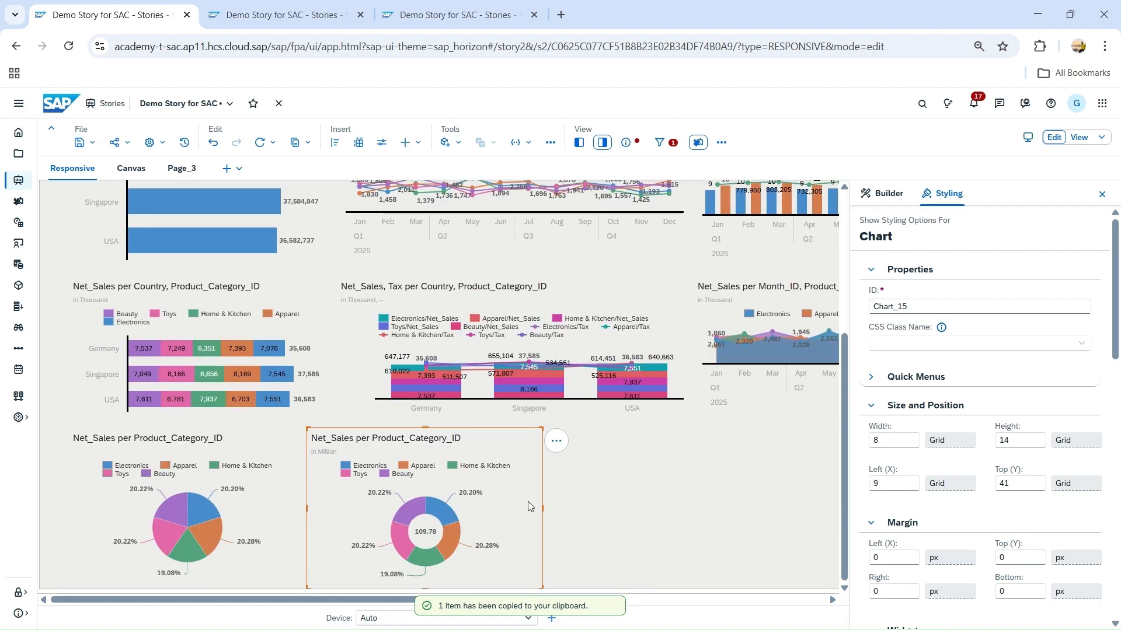
key(ctrl+c)
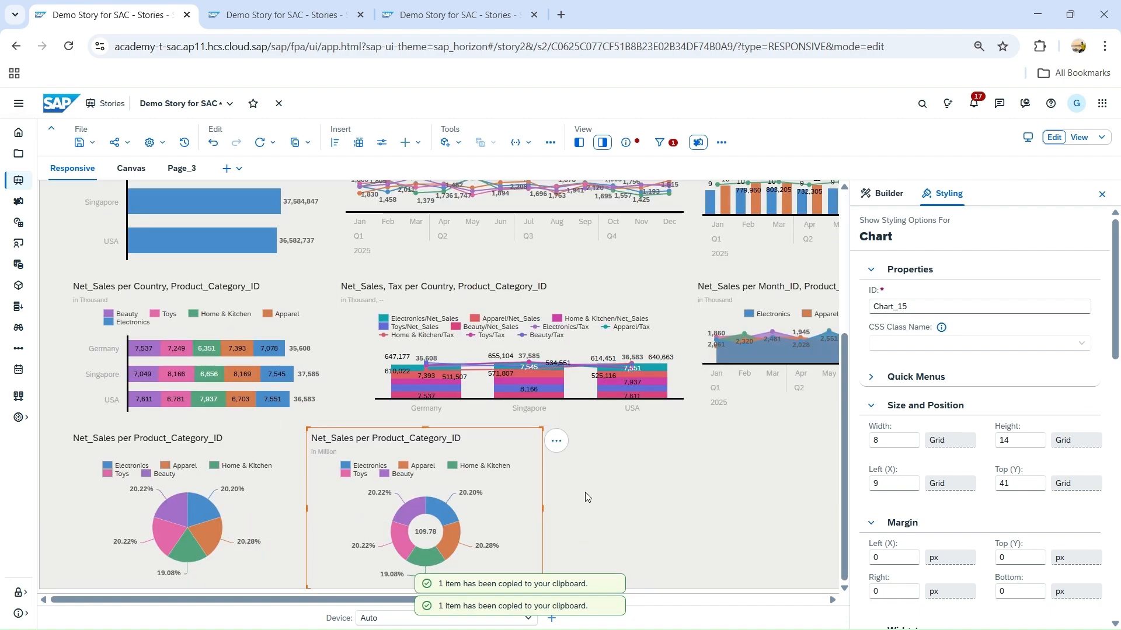
key(ctrl+v)
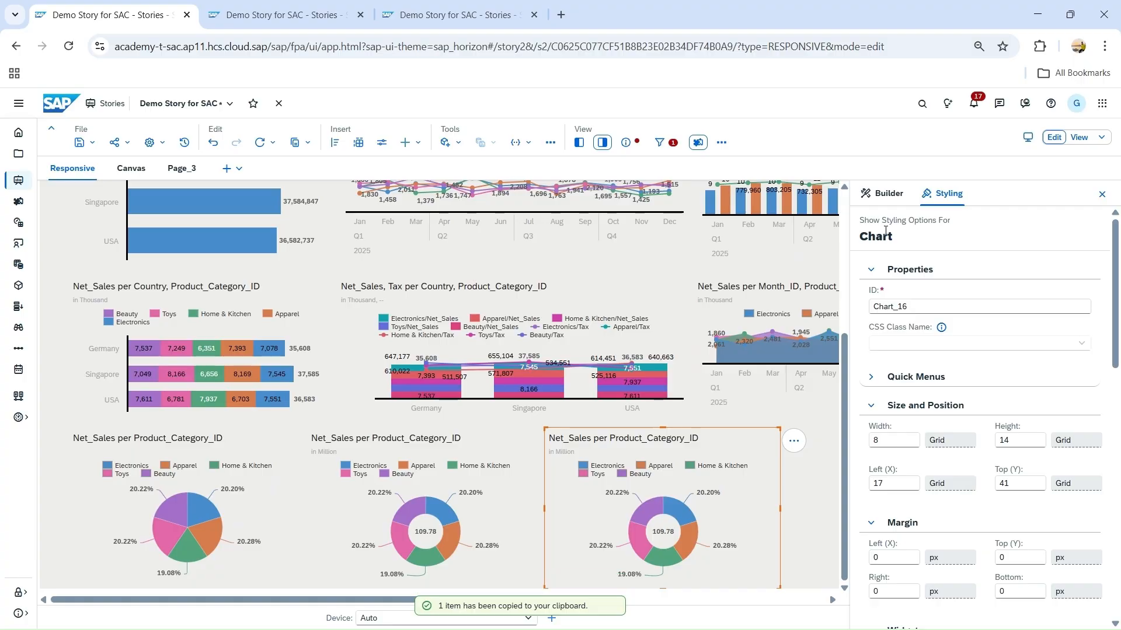
click(884, 195)
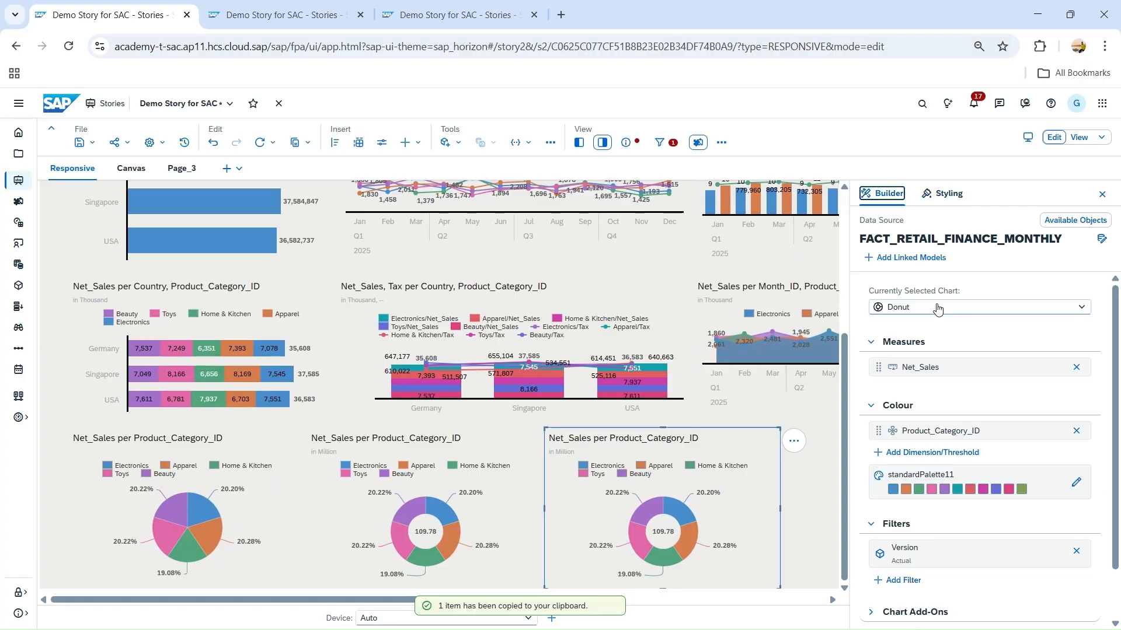
click(962, 307)
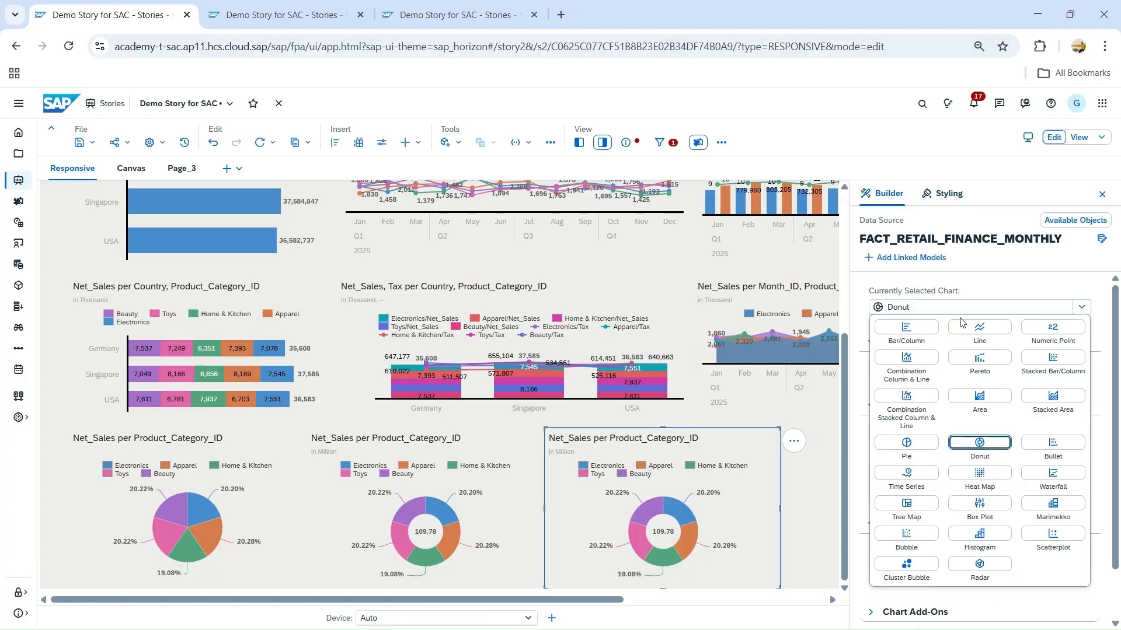
key(Right)
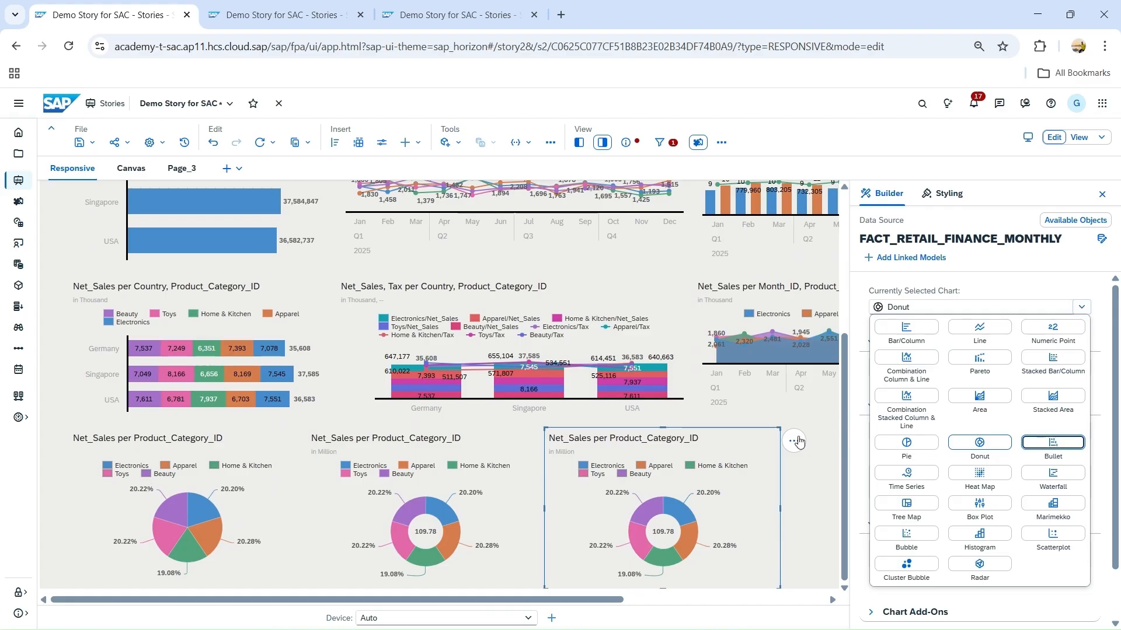
key(Return)
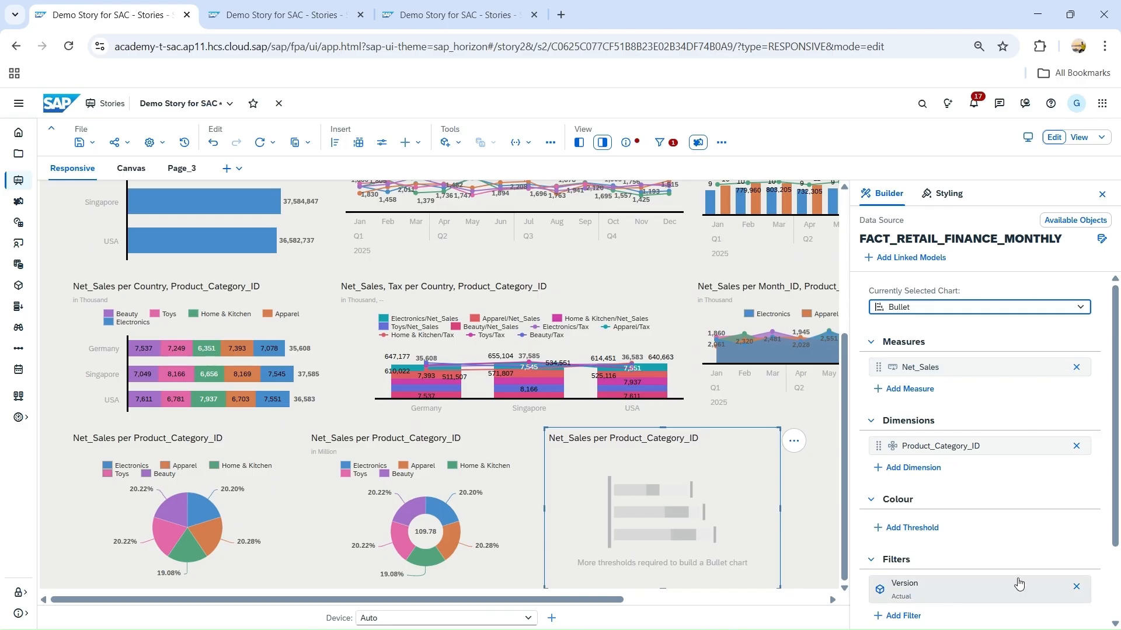
- Replace the bullet chart's Product_Category_ID dimension with Version and remove its Version filter
click(1077, 446)
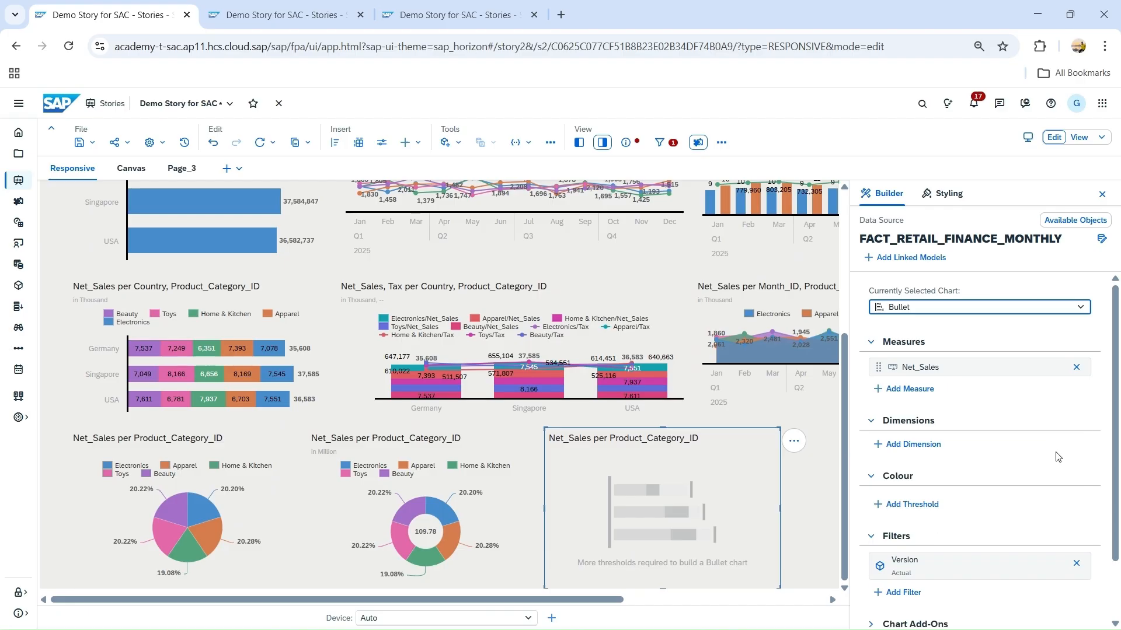
click(1076, 563)
click(890, 446)
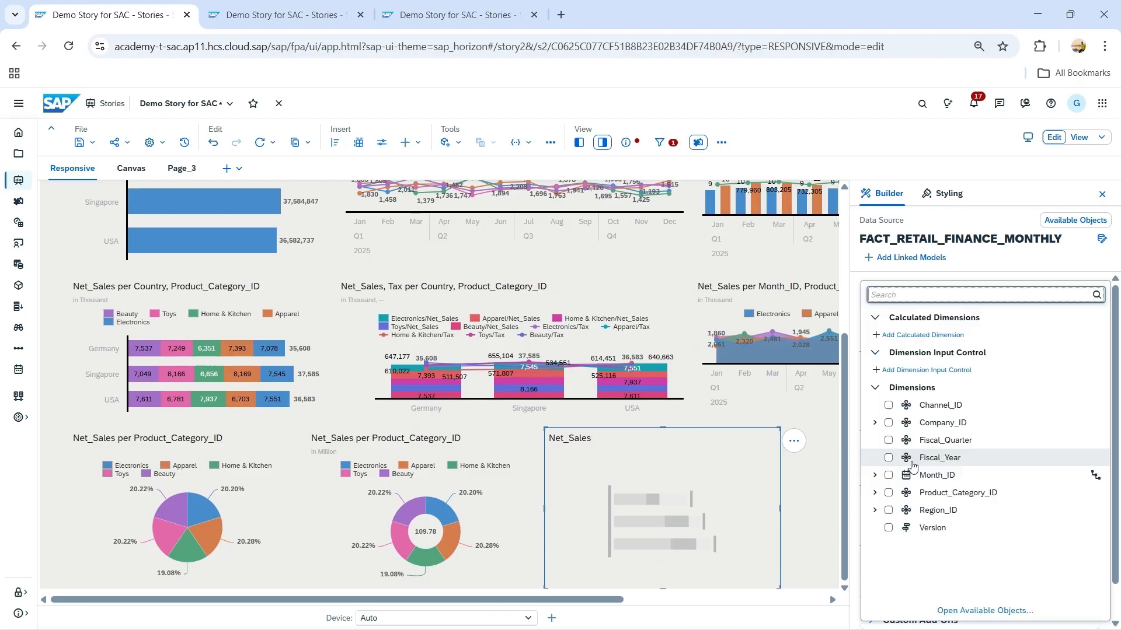
click(888, 528)
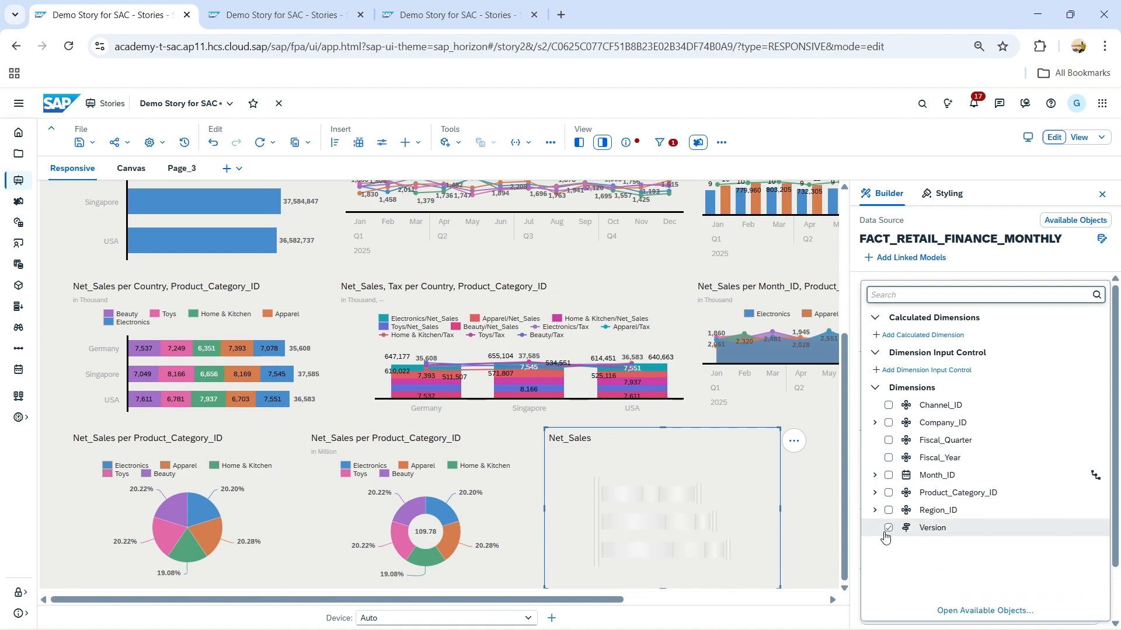
click(857, 508)
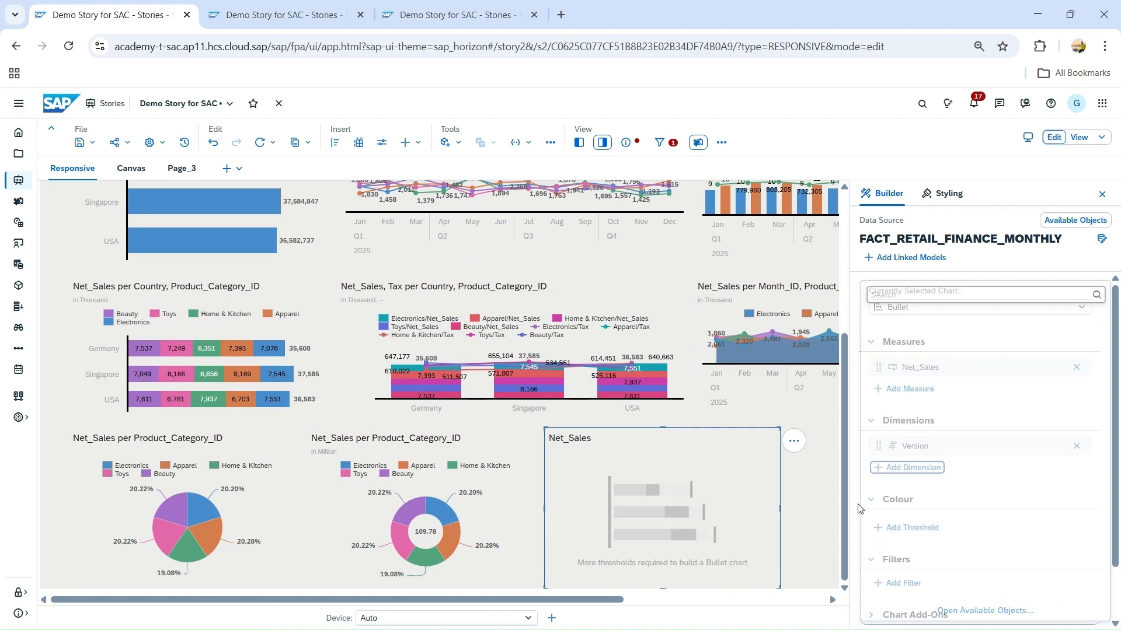
- Create a story-defined threshold for the Net_Sales measure and compare it to a Number Range
scroll(952, 467, down, 1)
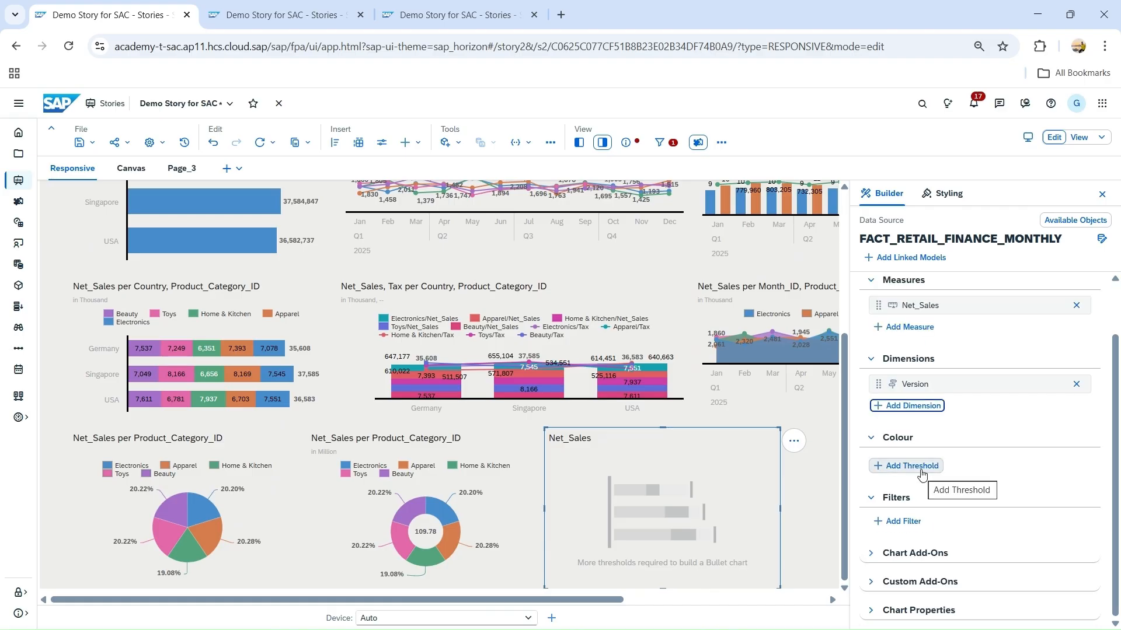
click(923, 473)
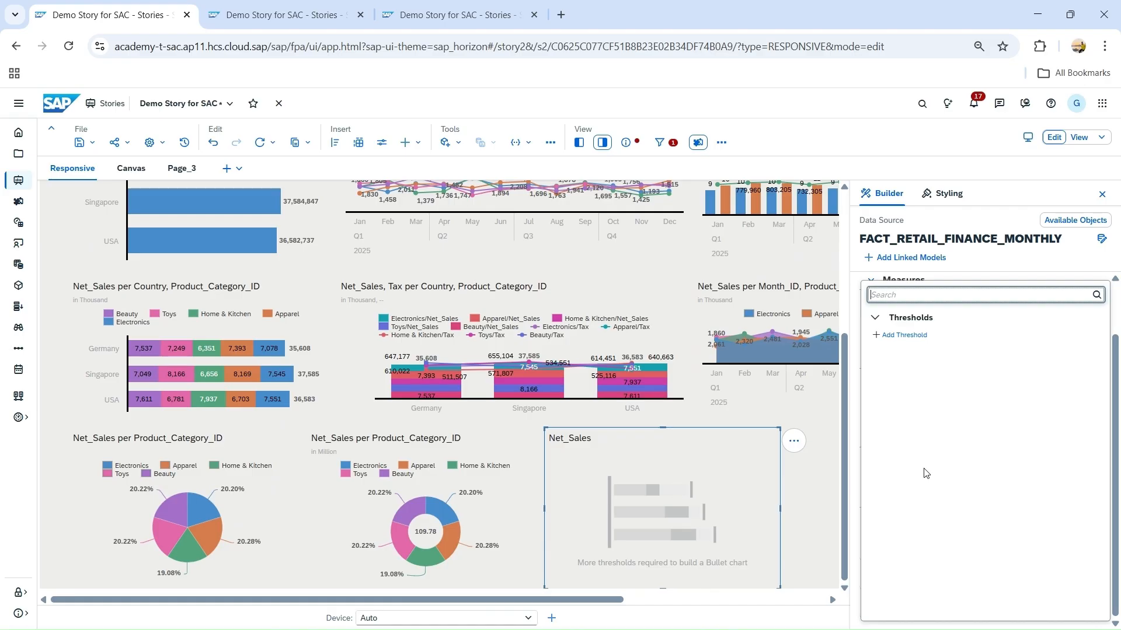
click(908, 336)
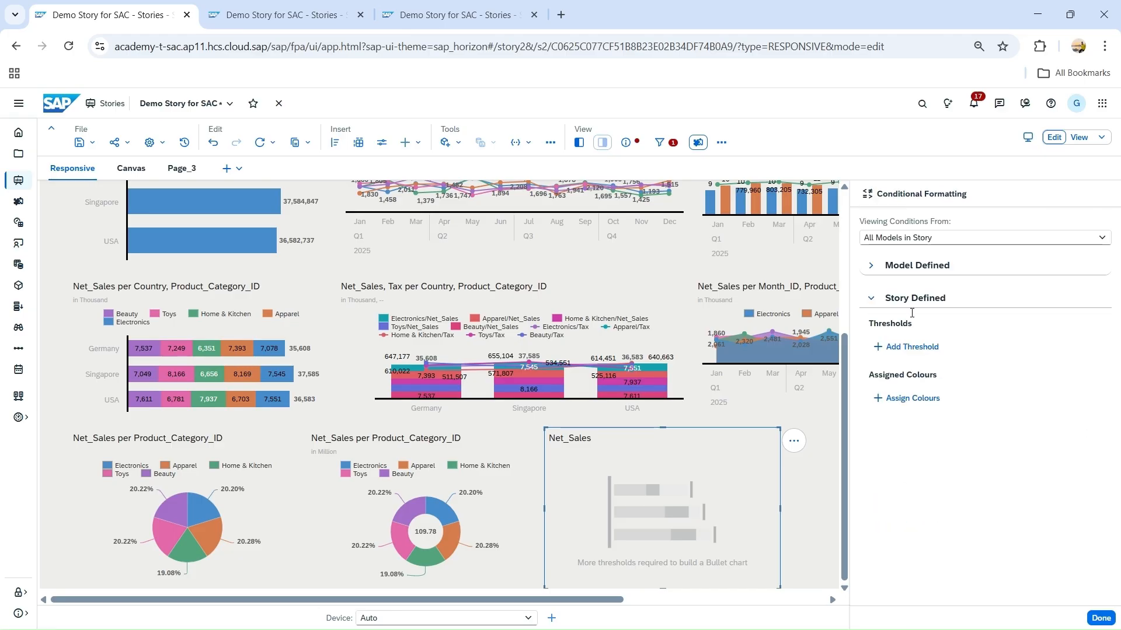
click(918, 349)
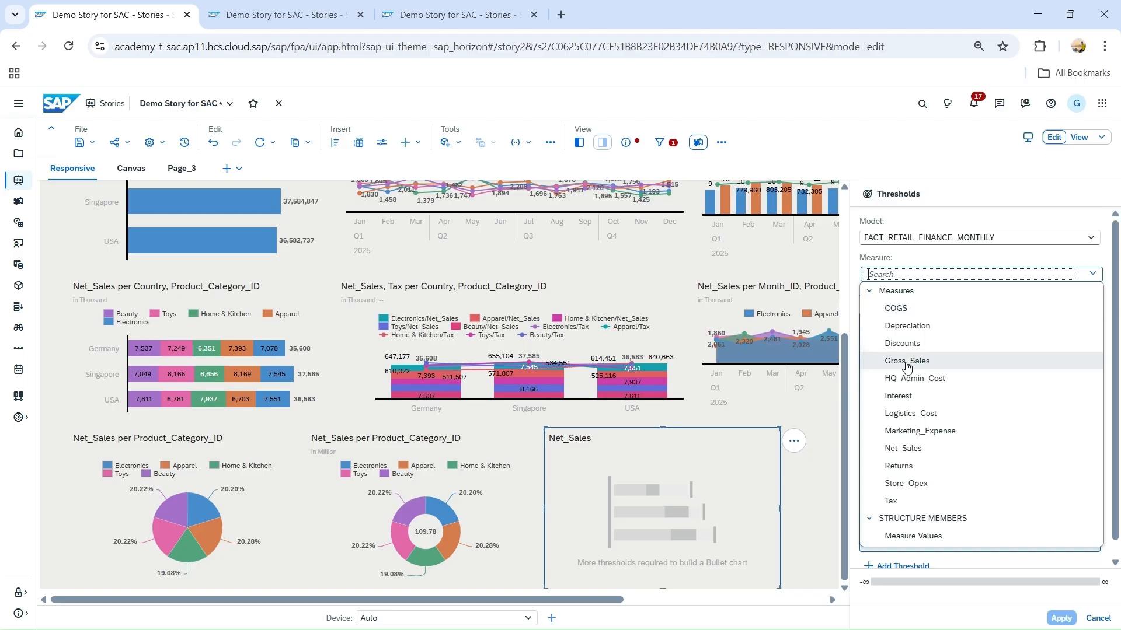
click(898, 454)
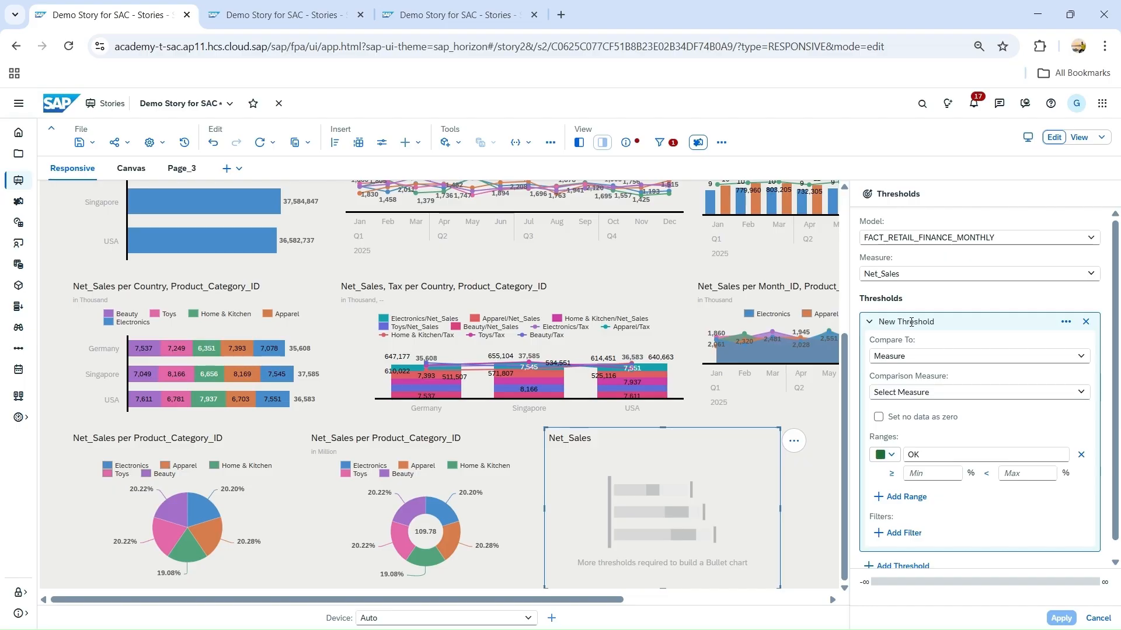
click(962, 360)
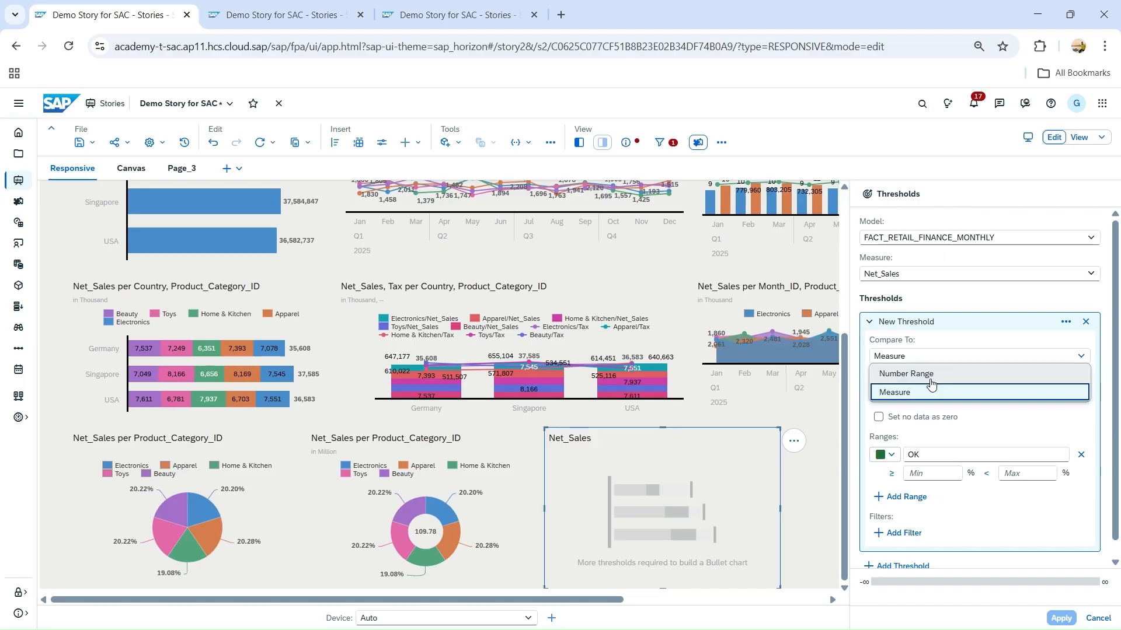
click(930, 376)
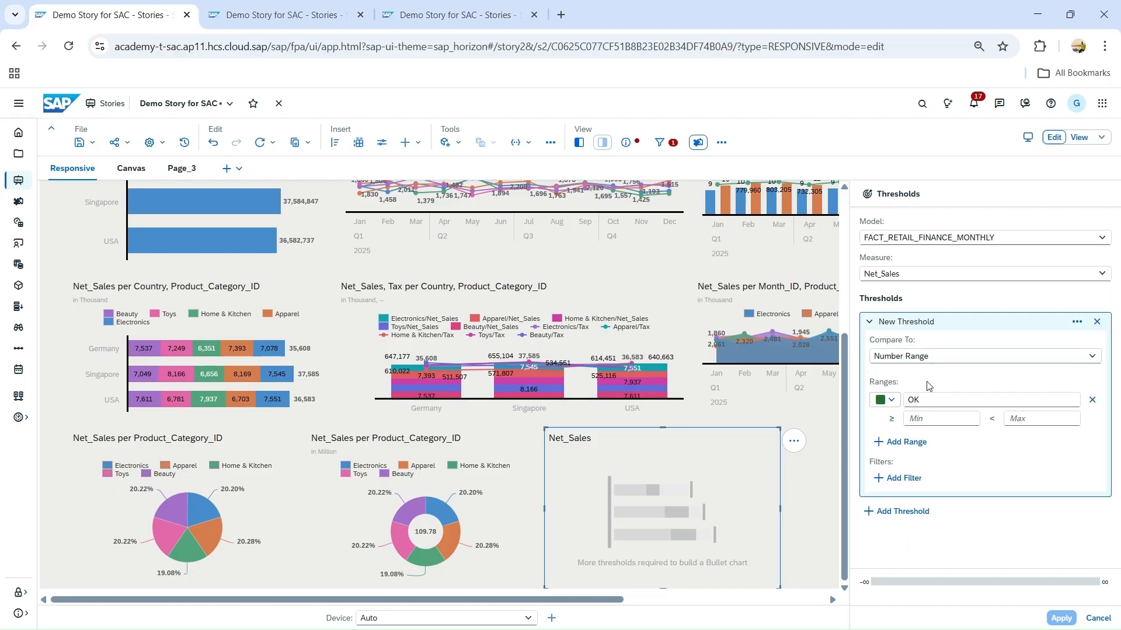
- Set the minimum of the threshold's OK range to 110000000
click(928, 418)
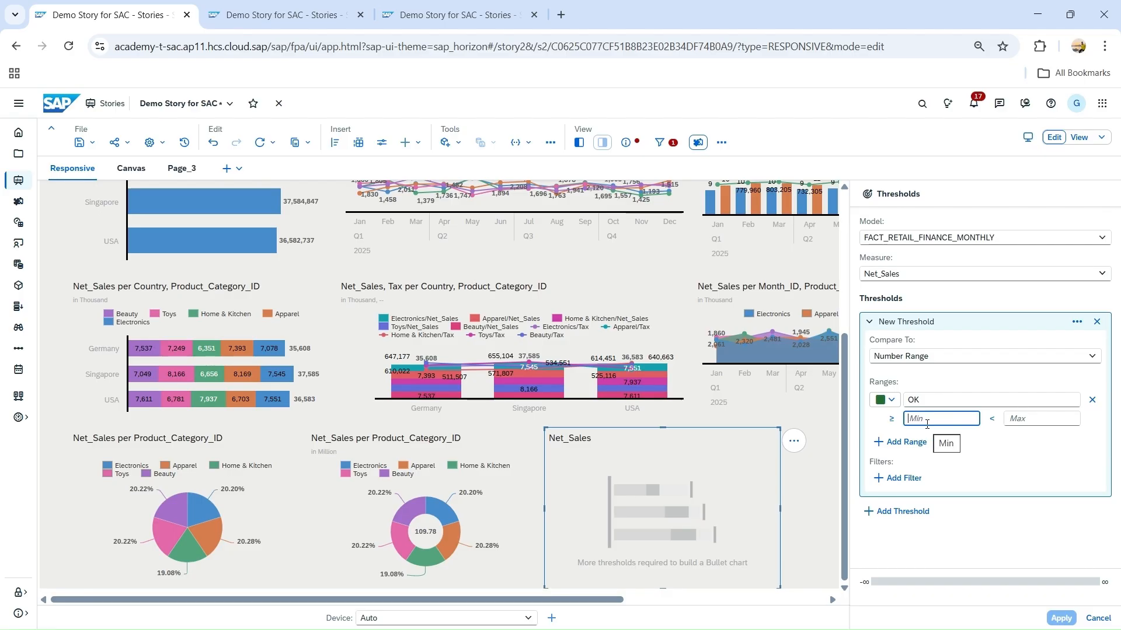
text(1)
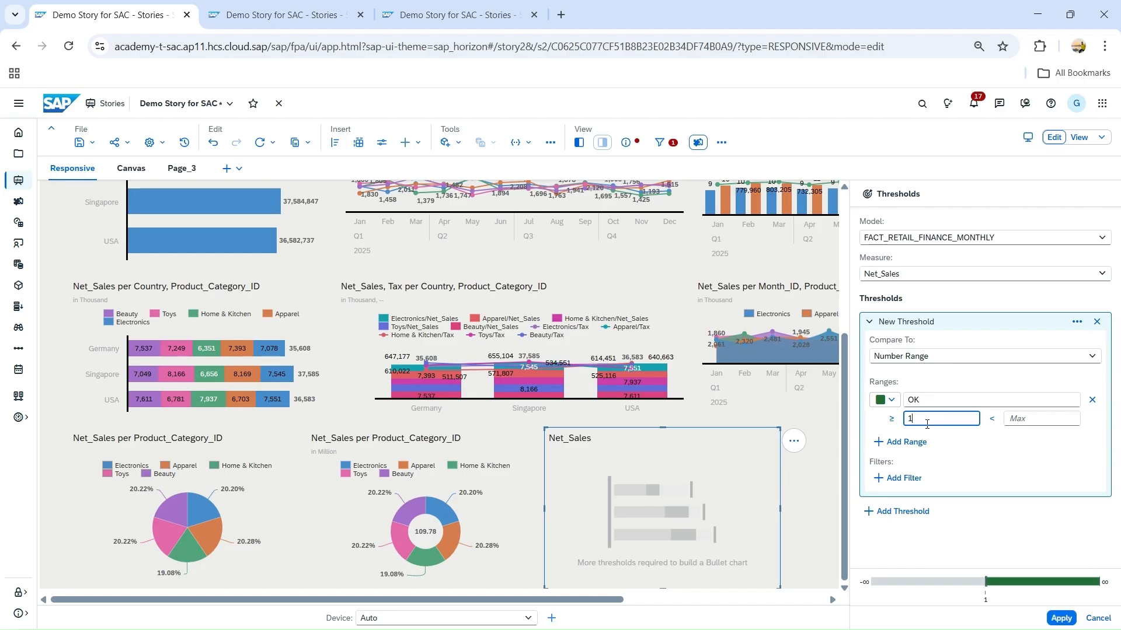
text(10000000)
- Add a Warning range to the threshold with a minimum of 60000000 and a maximum of 110000000
click(920, 445)
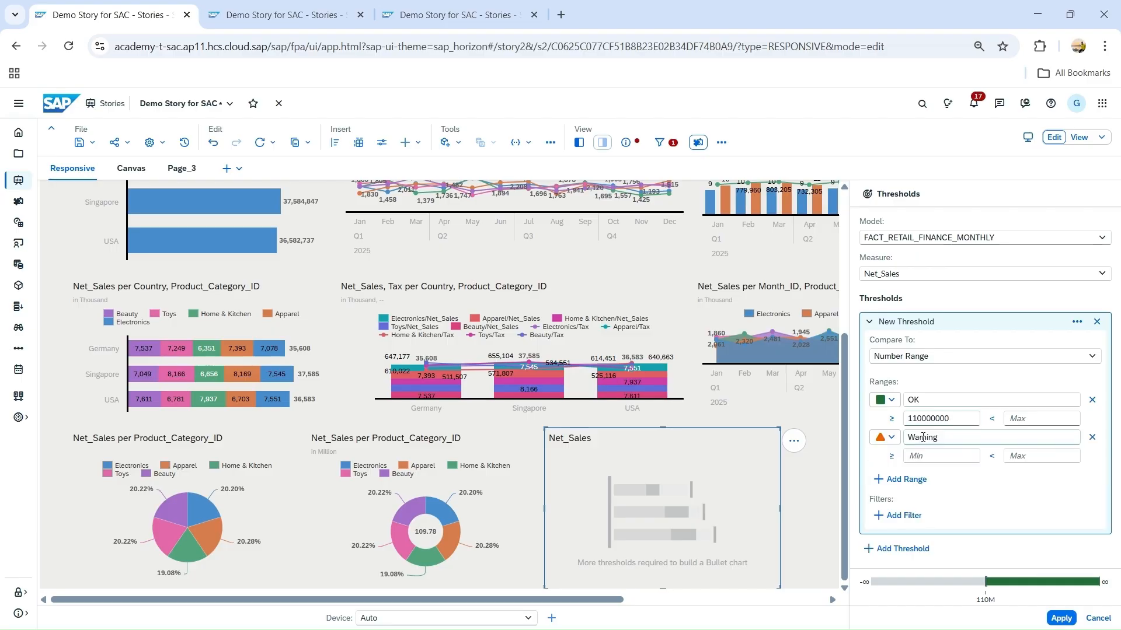
double_click(923, 437)
click(929, 457)
text(55)
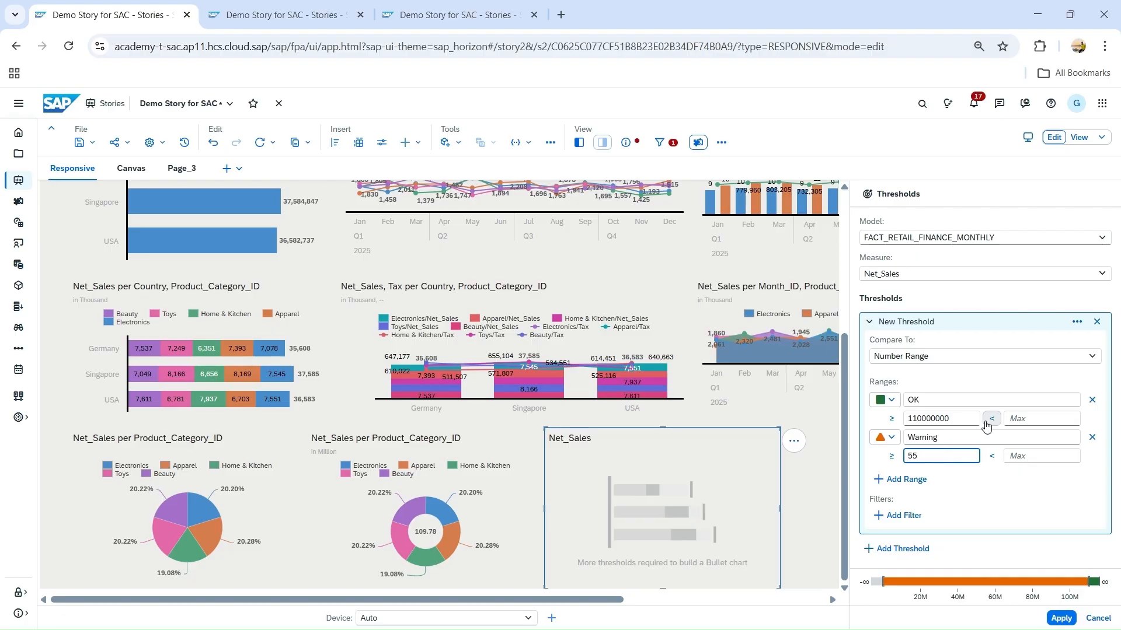
double_click(935, 458)
double_click(927, 456)
text(60000000)
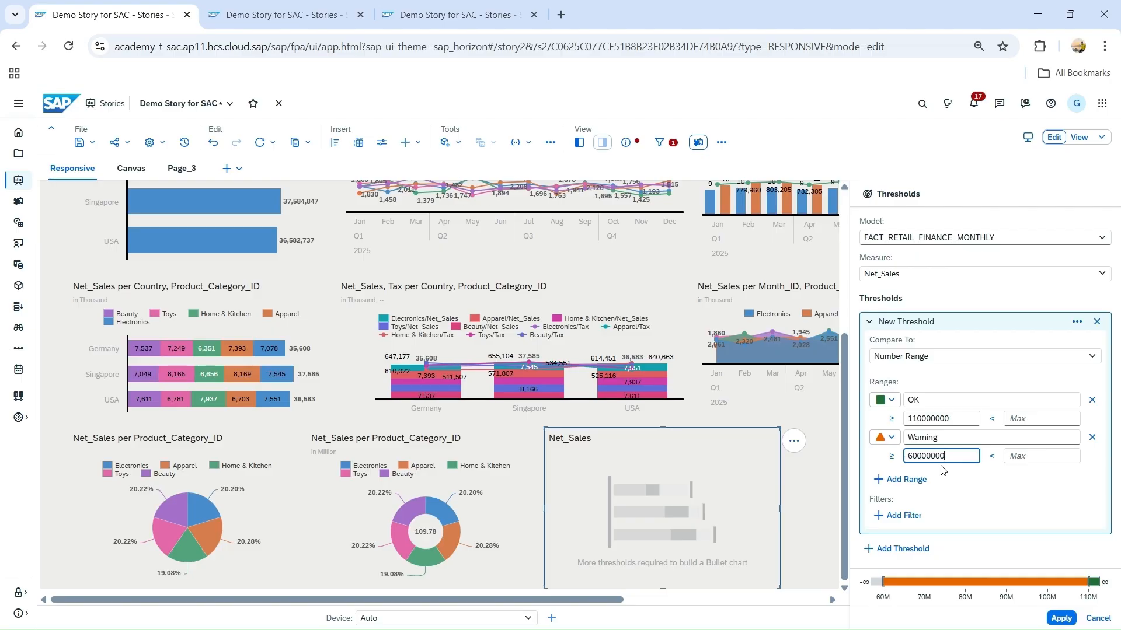
key(Tab)
key(Tab)
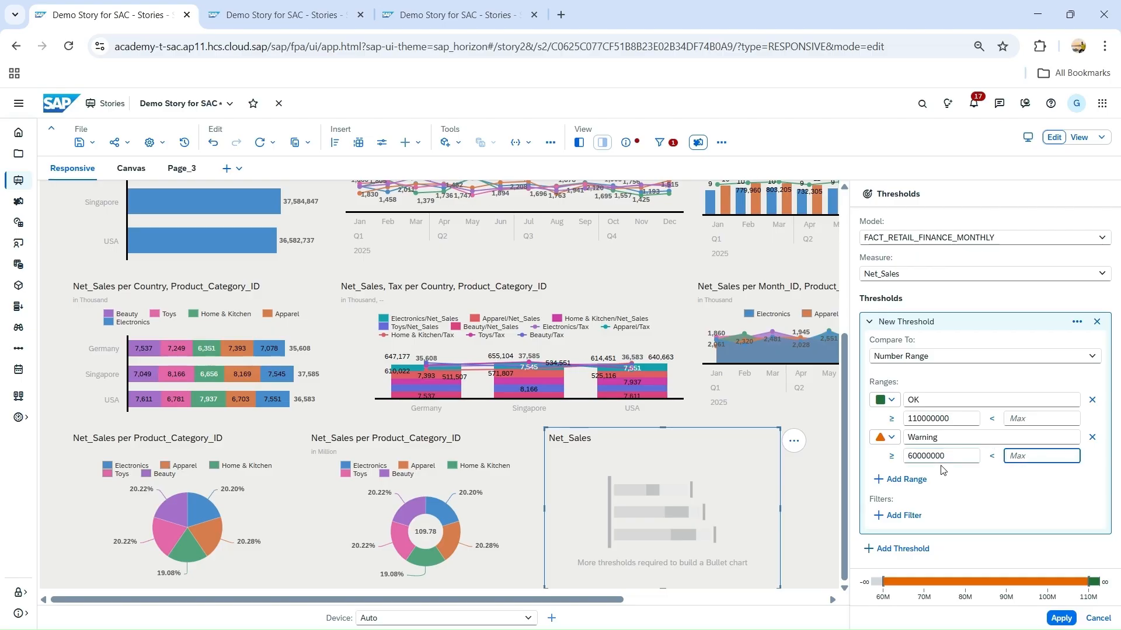
text(110)
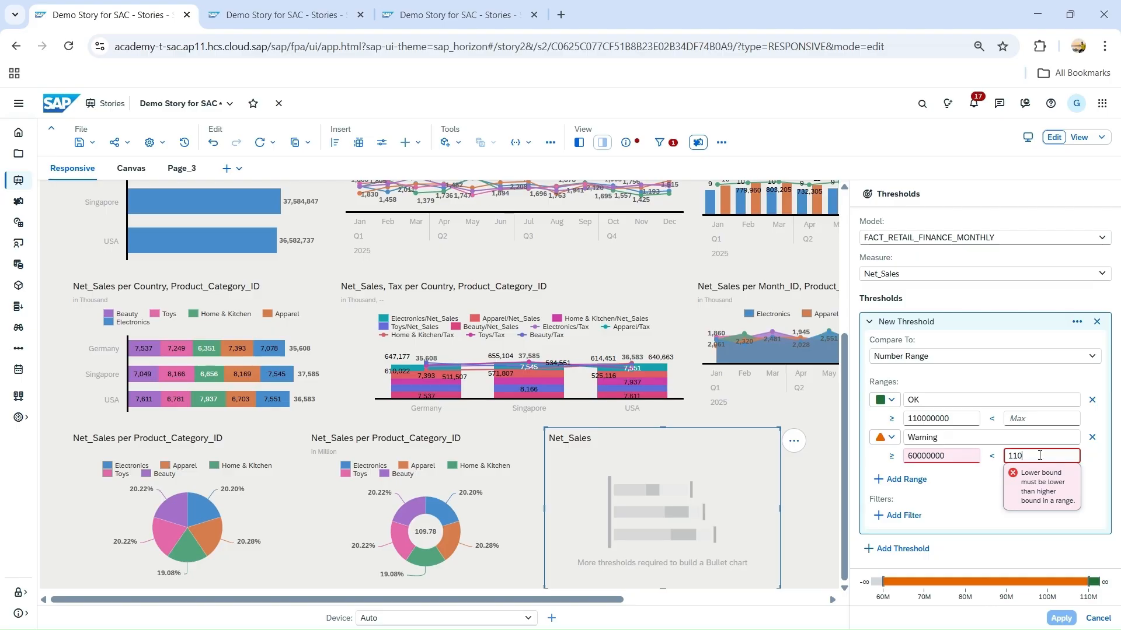
text(000000)
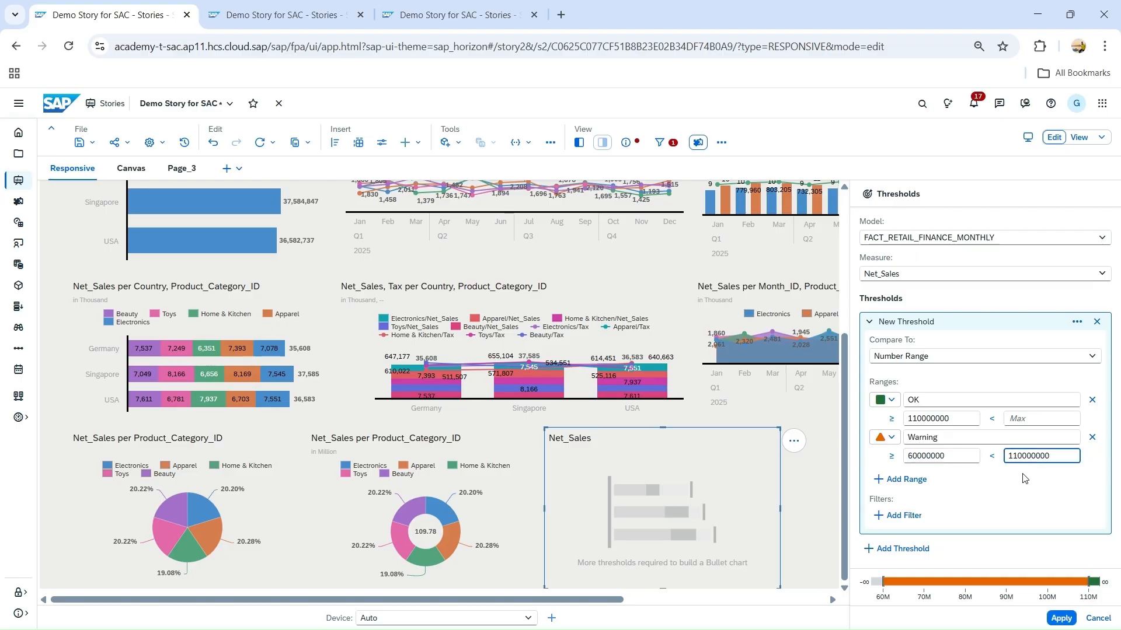
- Add a Critical range with no minimum and a maximum of 60000000, and apply the Net_Sales threshold to the story
click(903, 479)
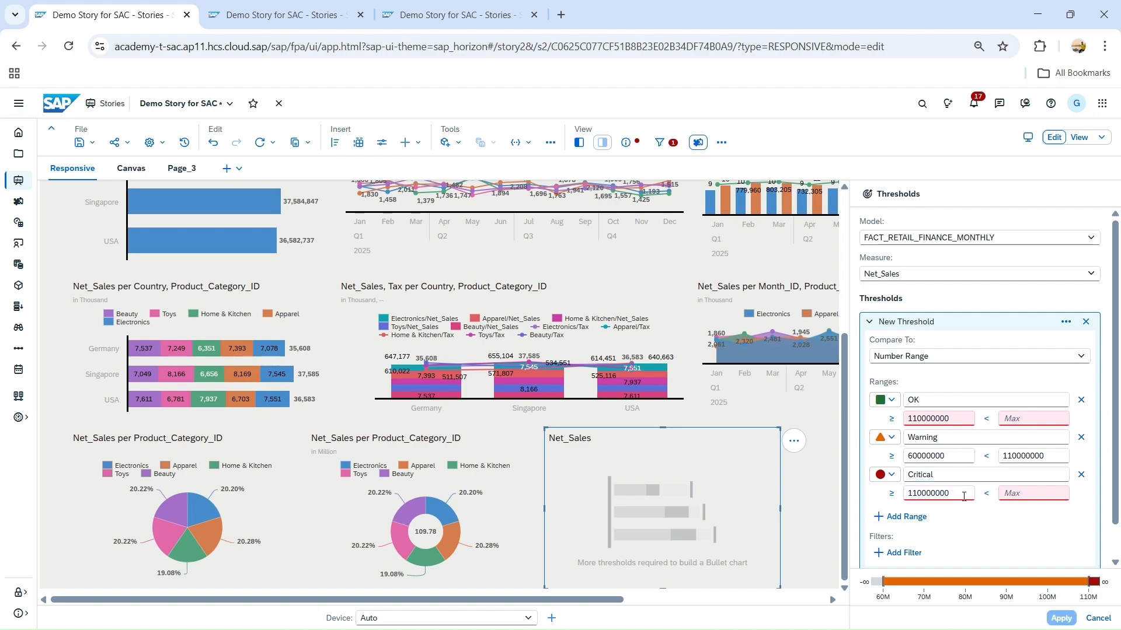
click(932, 494)
double_click(932, 494)
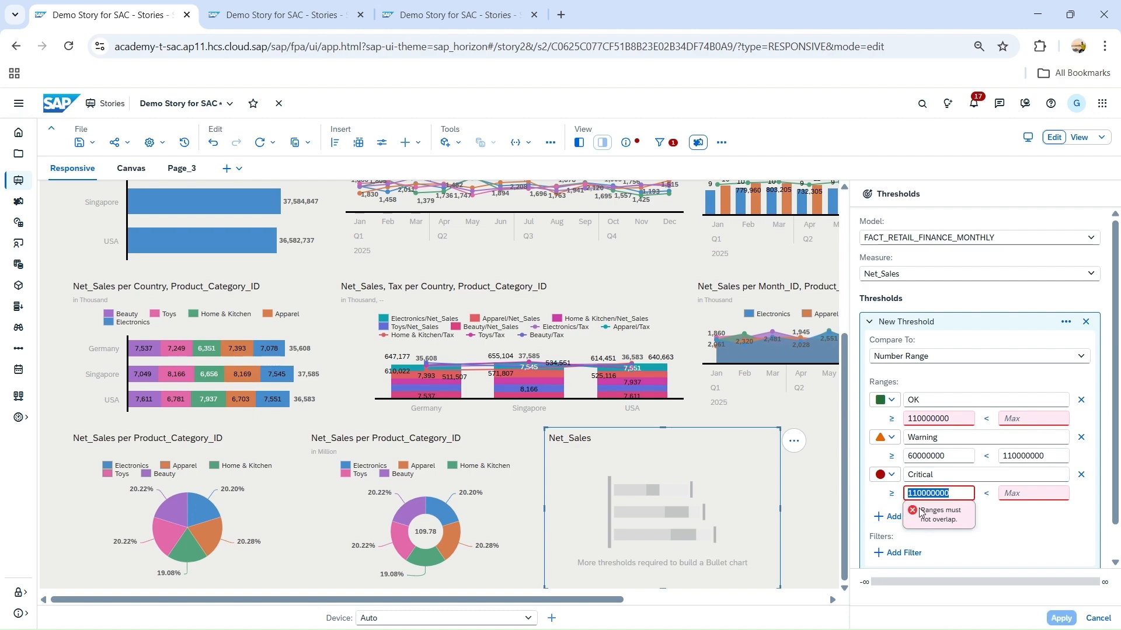
key(BackSpace)
click(1026, 497)
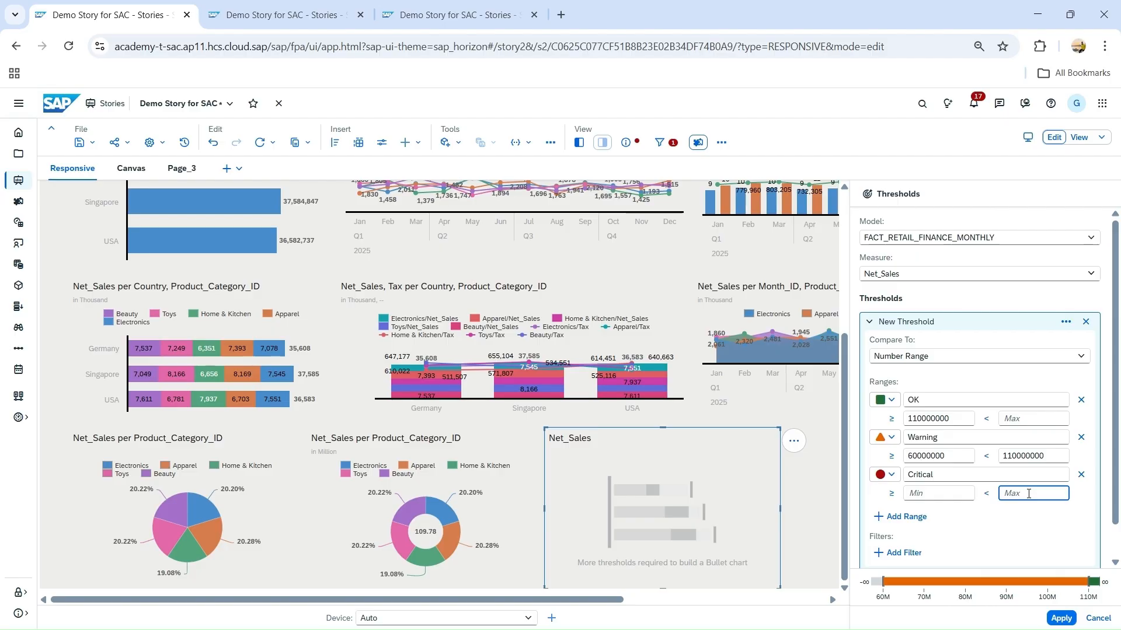
text(60000)
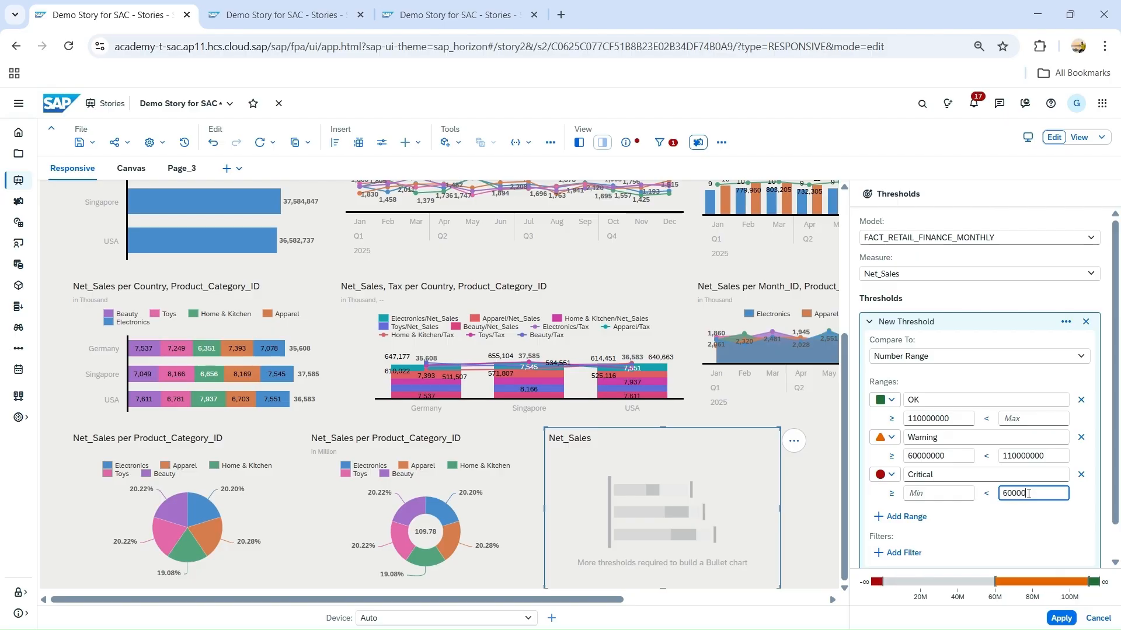
text(000)
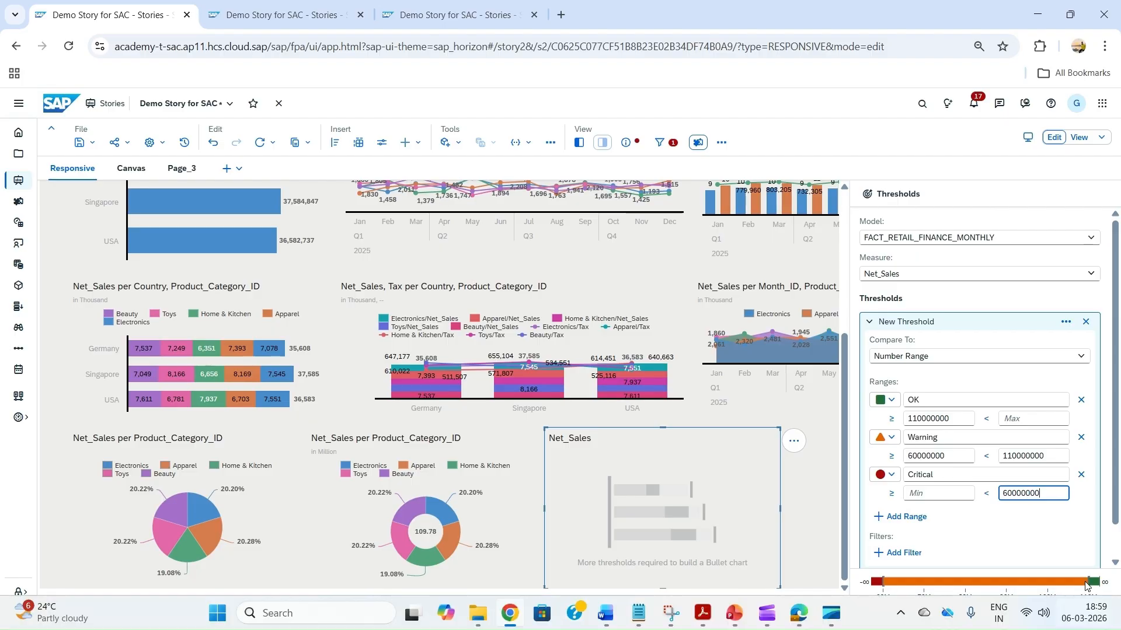
click(1062, 619)
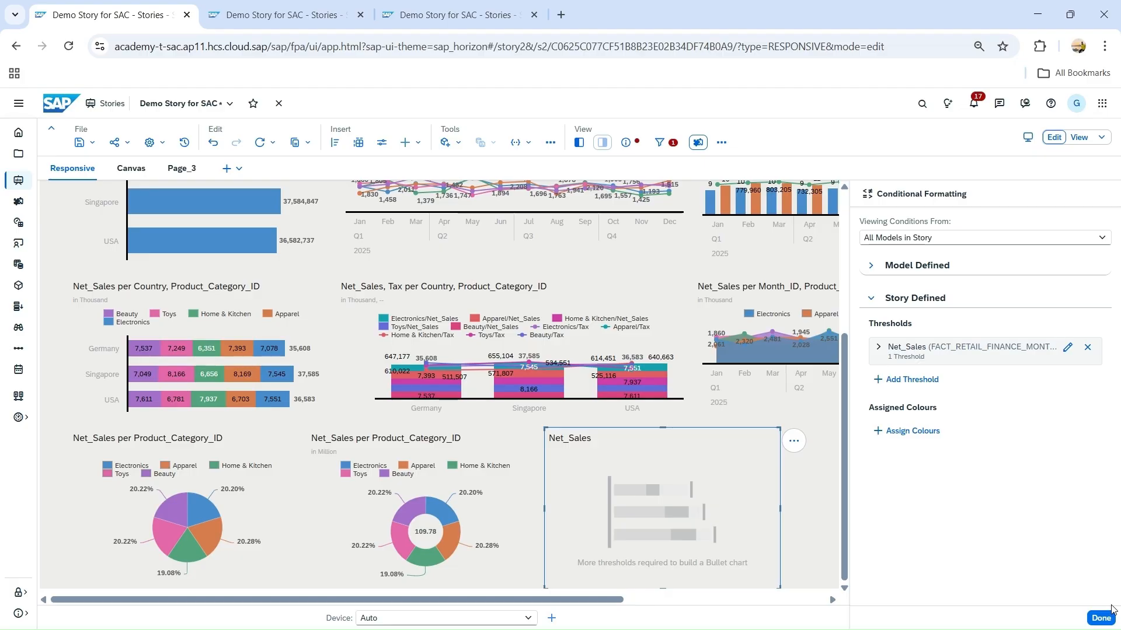
click(1101, 618)
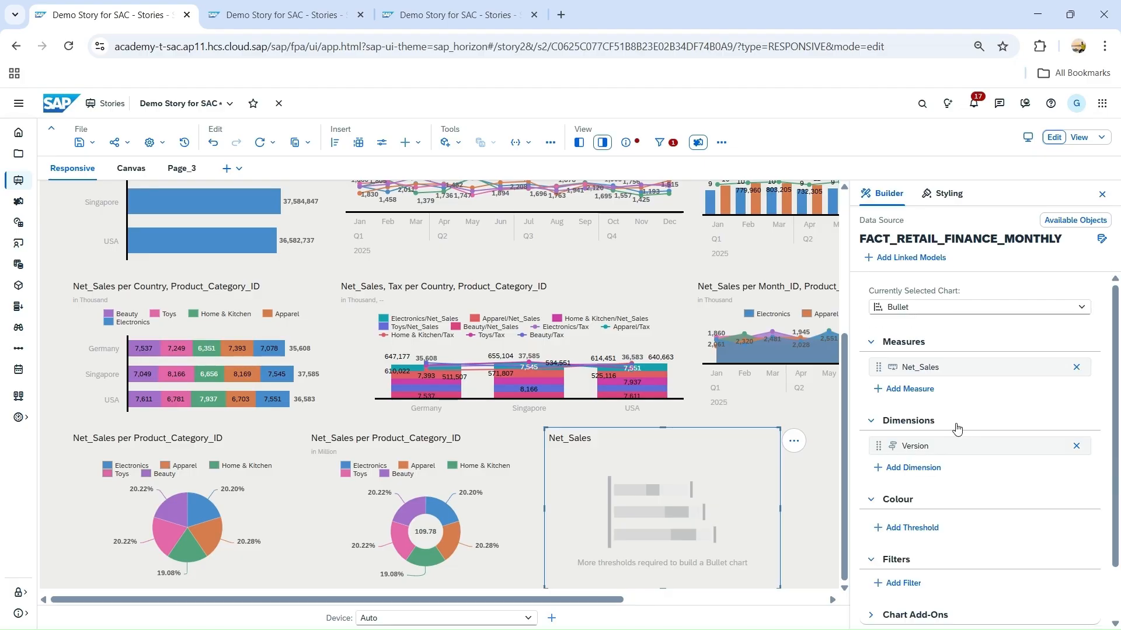
- Remove the Version dimension from the bullet chart and show the story-defined Net_Sales threshold on its measure
click(1075, 447)
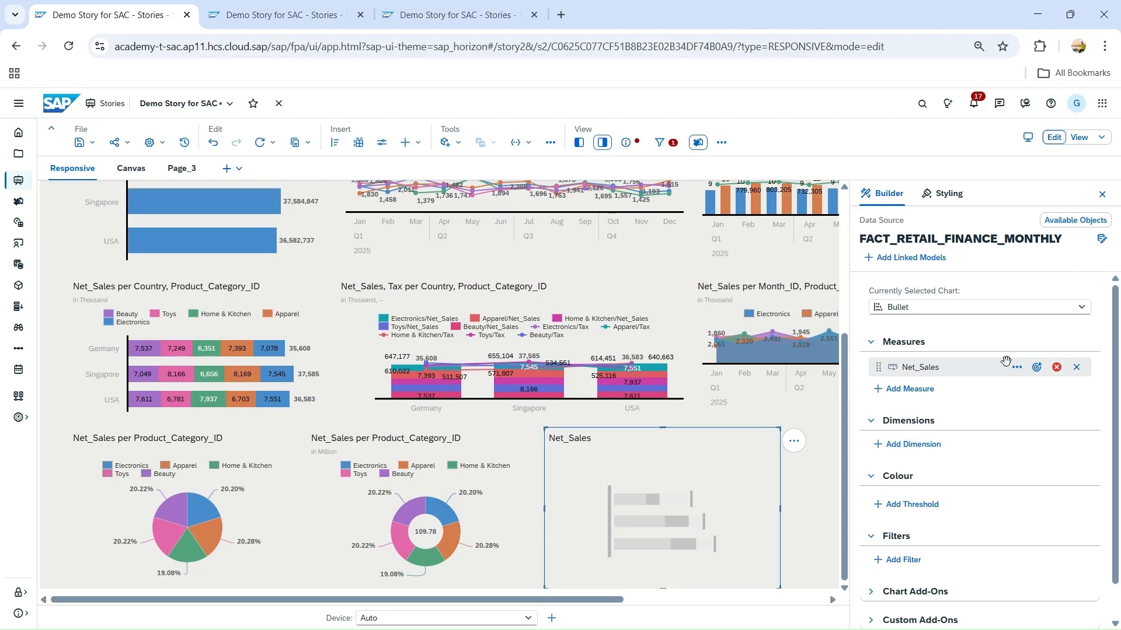
click(1036, 368)
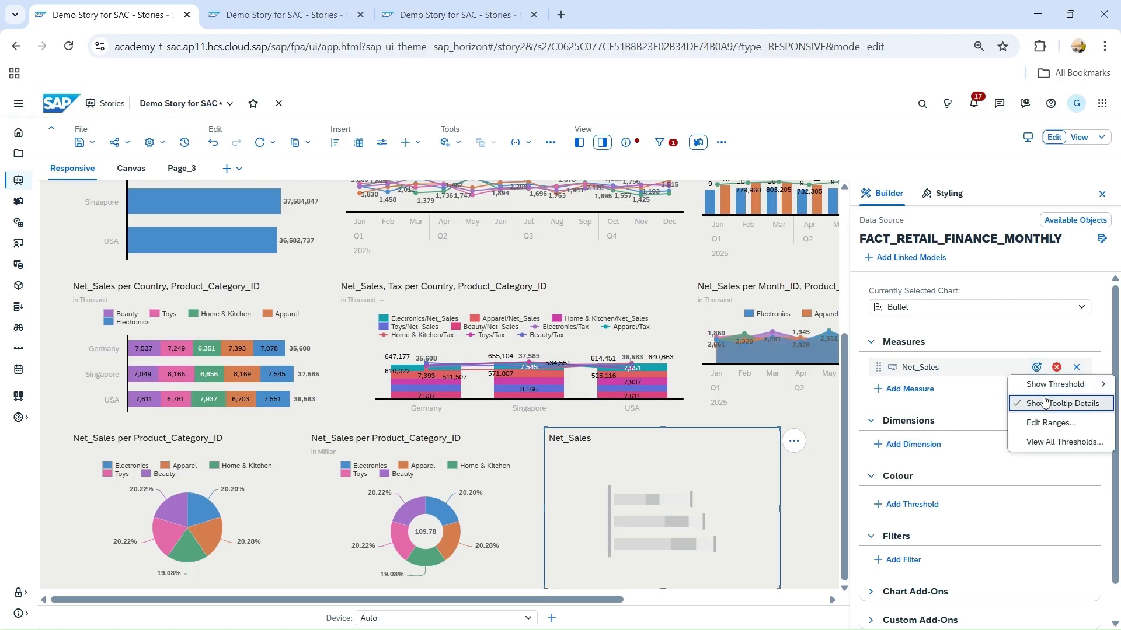
mouse_move(1016, 388)
mouse_move(988, 412)
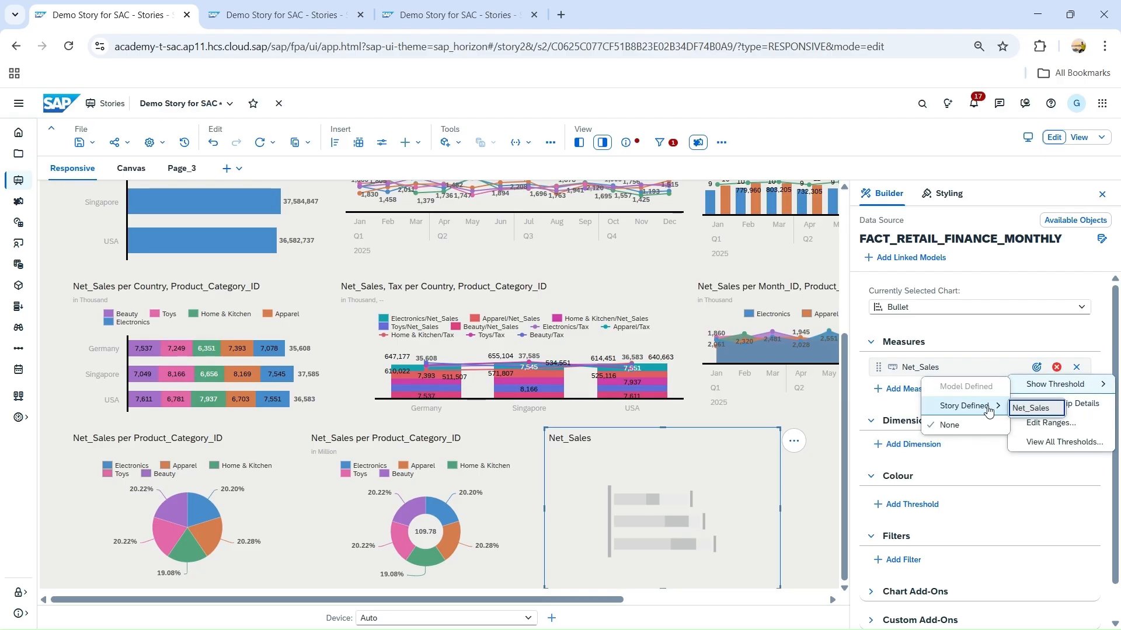
click(1027, 409)
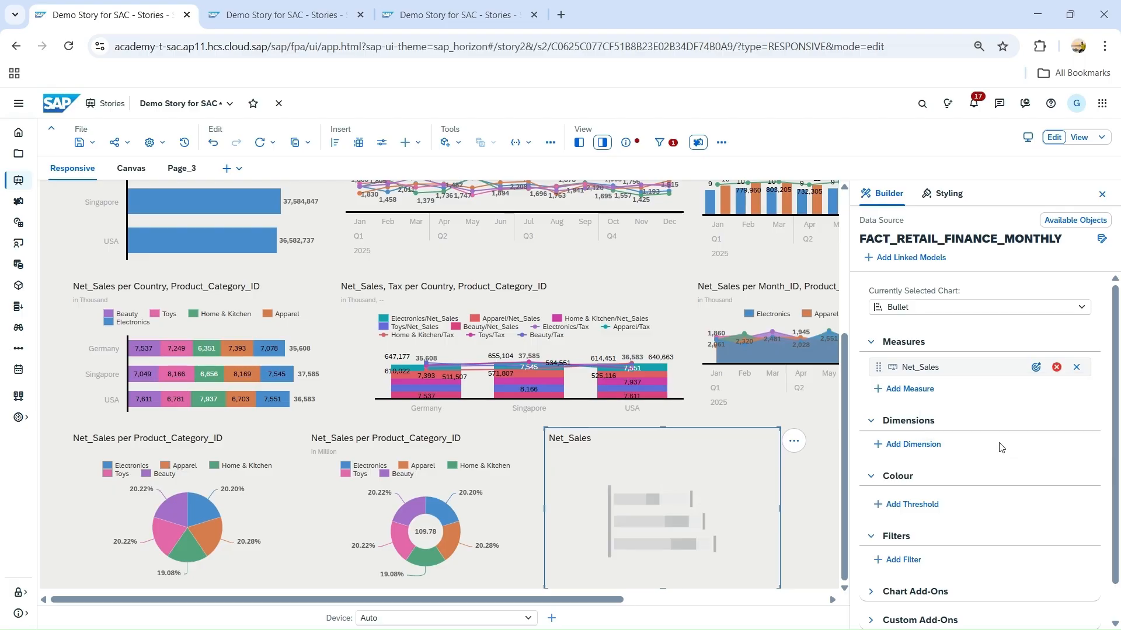
- Add a Version filter to the bullet chart with only Actual selected
mouse_move(1056, 371)
scroll(978, 518, down, 1)
click(914, 521)
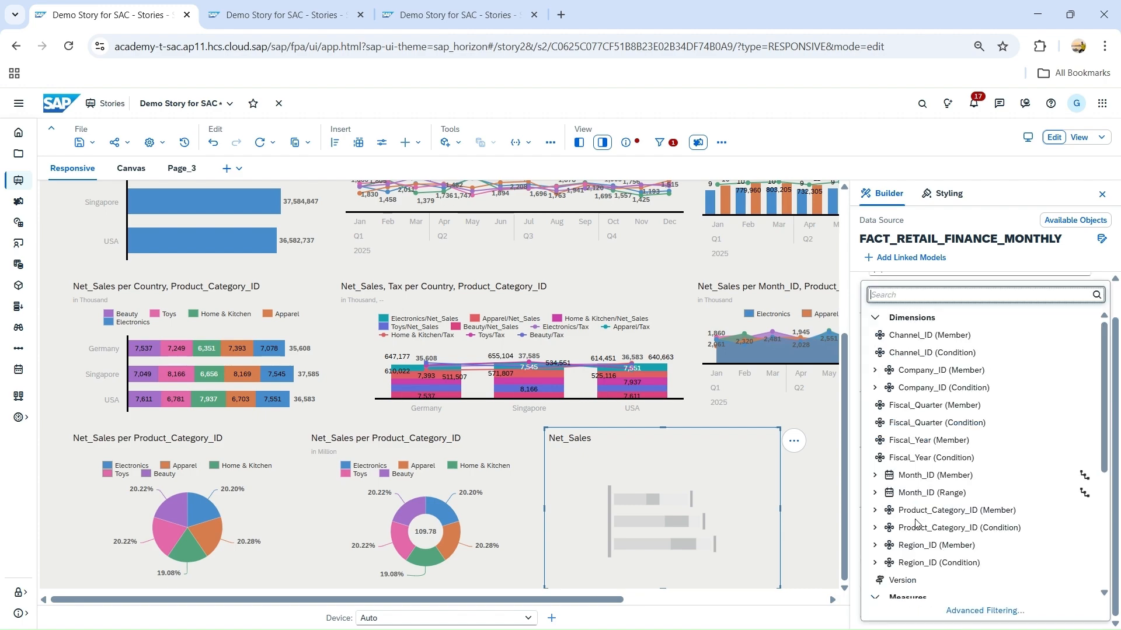
scroll(930, 410, down, 1)
scroll(930, 410, down, 3)
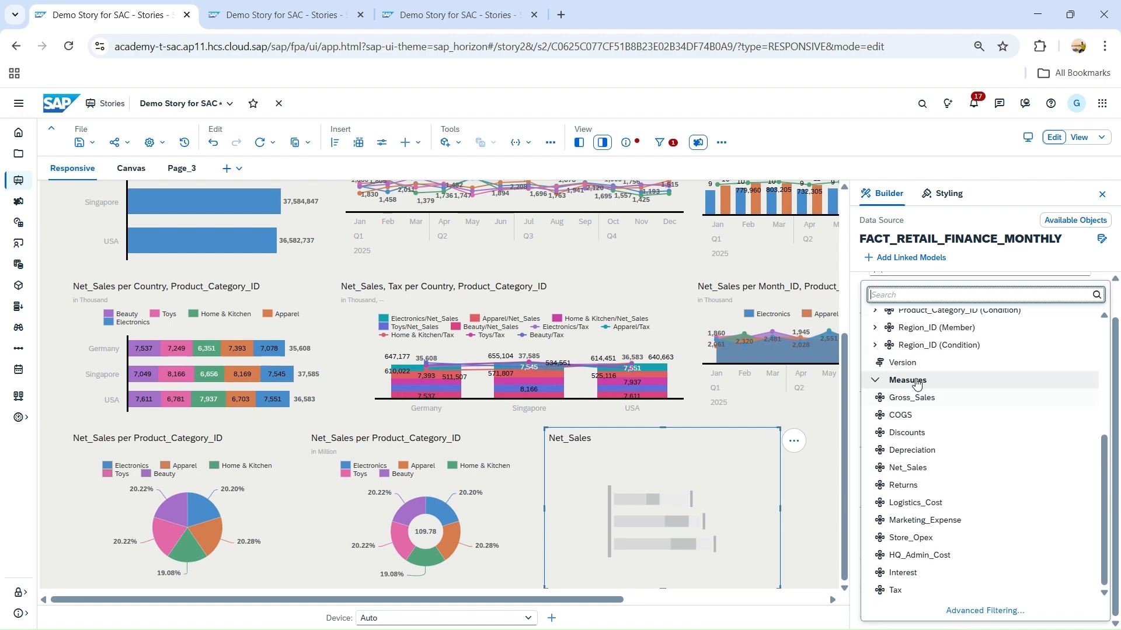
click(917, 367)
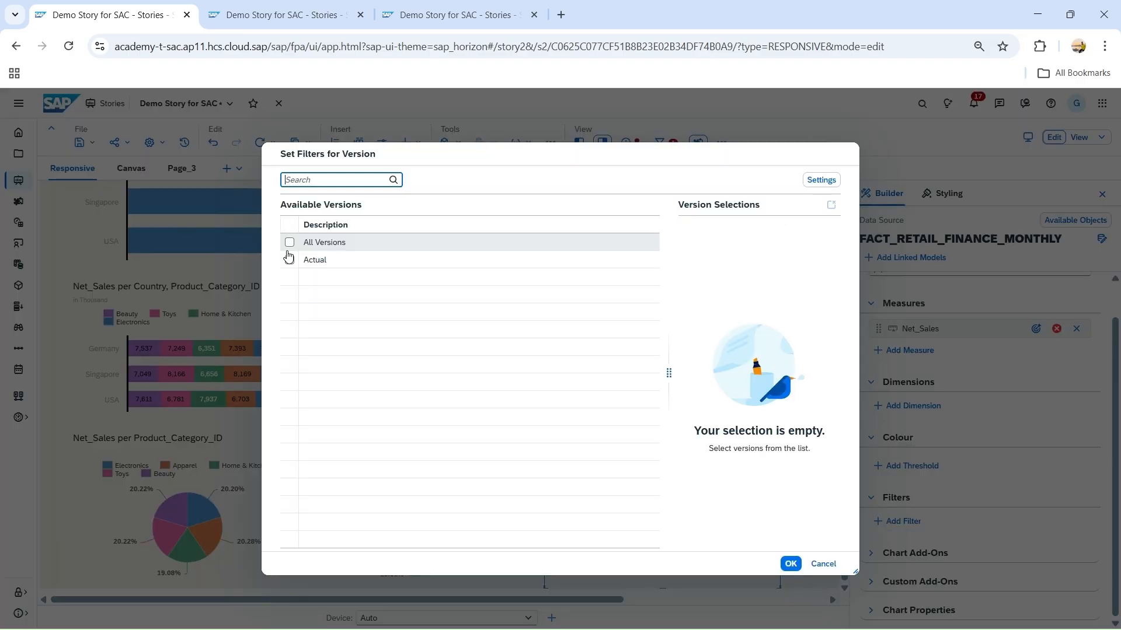
click(289, 243)
click(289, 243)
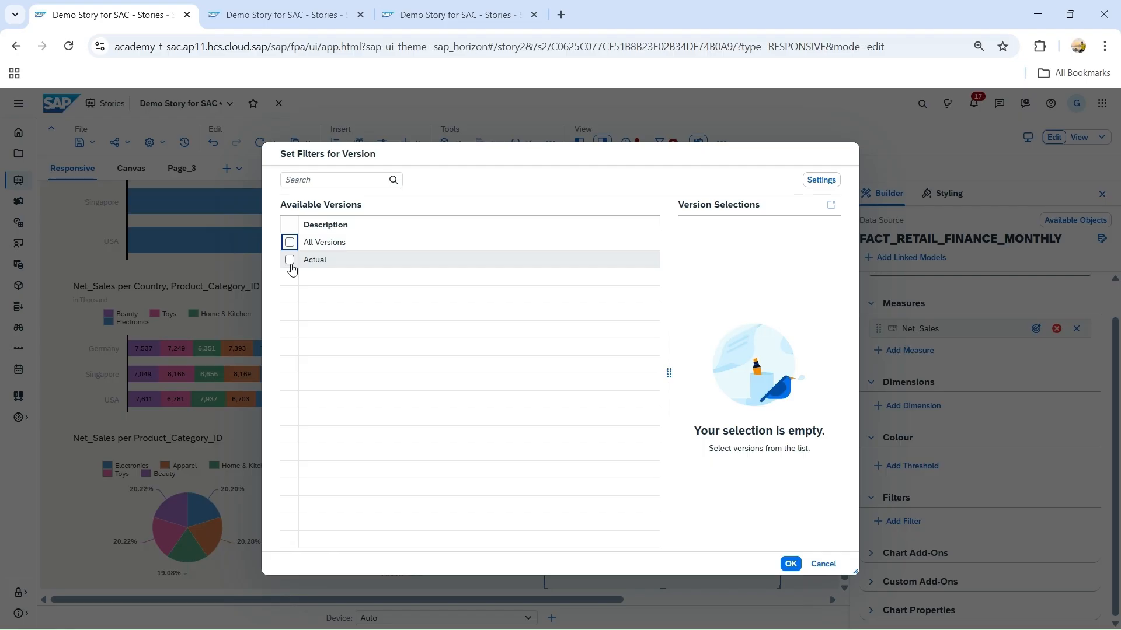
click(290, 262)
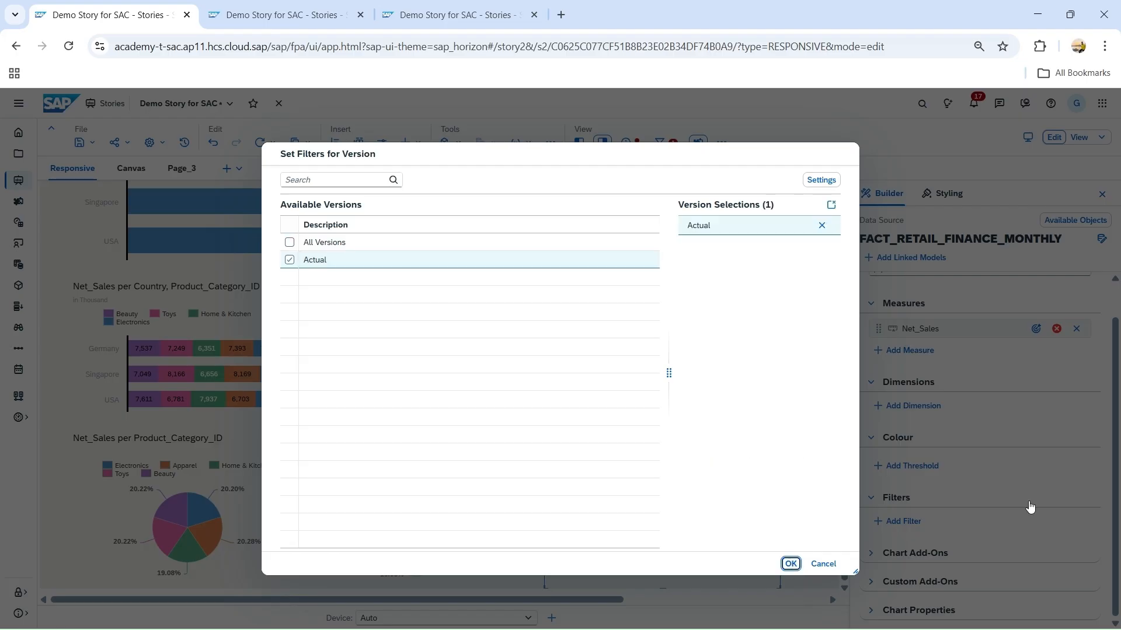
key(Return)
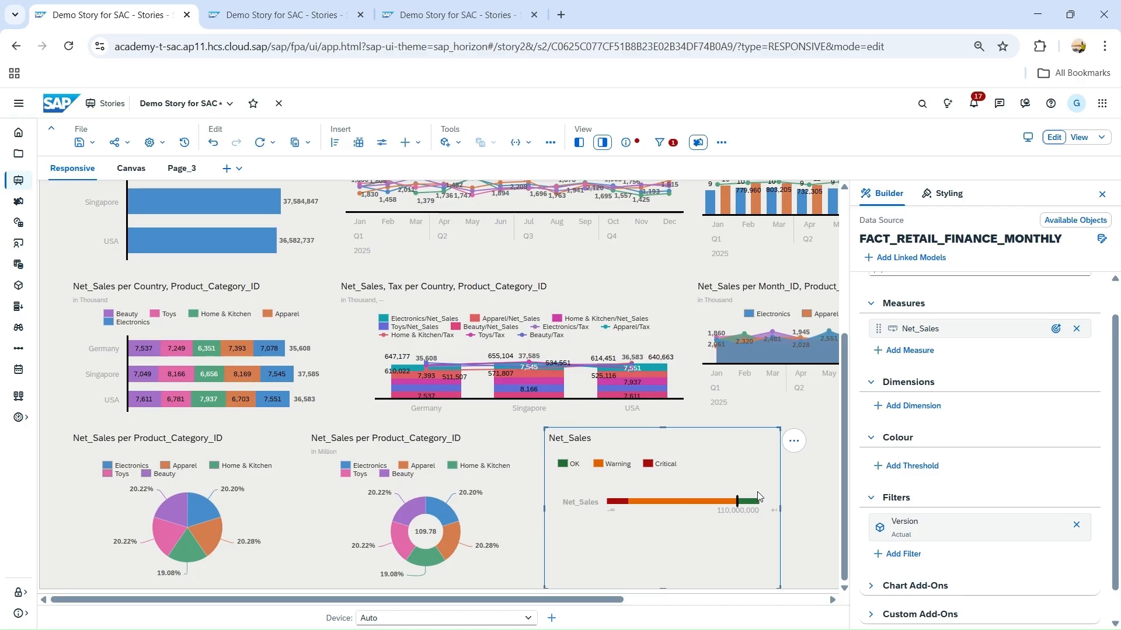
- Set the Net_Sales threshold's OK range maximum to 150000000 and its Critical range minimum to 0, and apply the changes
mouse_move(738, 510)
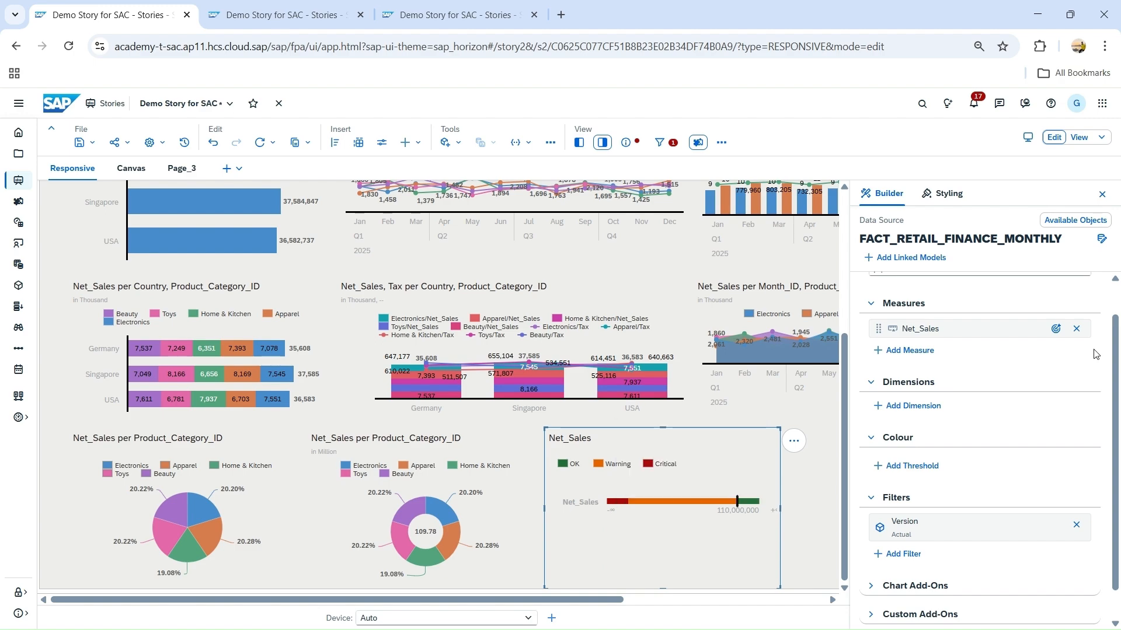
scroll(934, 362, up, 1)
scroll(992, 443, down, 2)
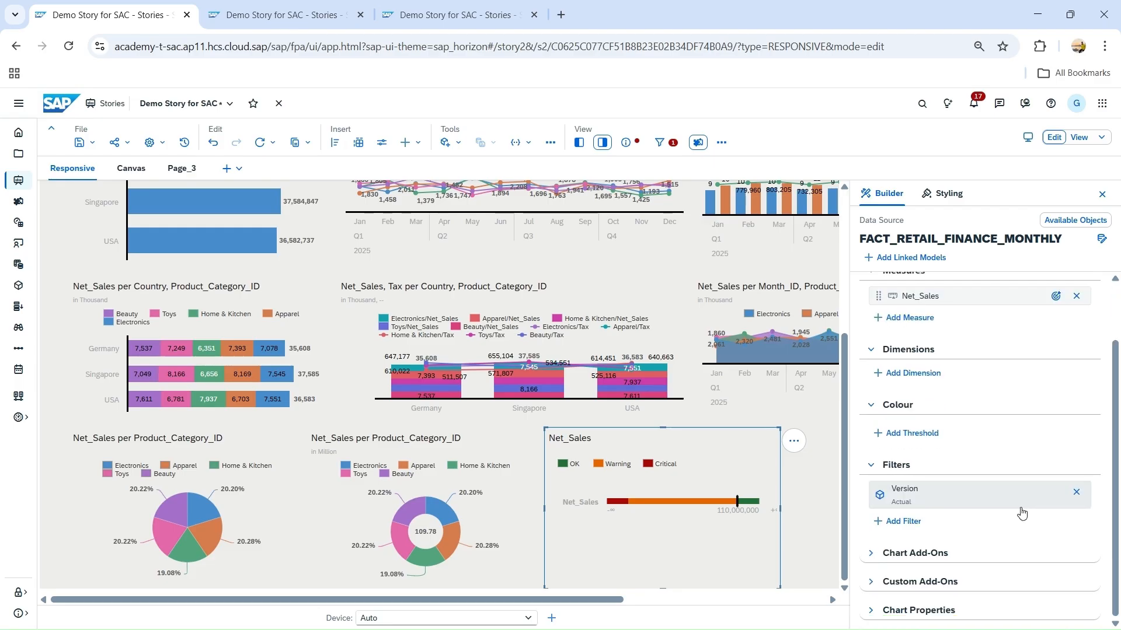
click(1055, 297)
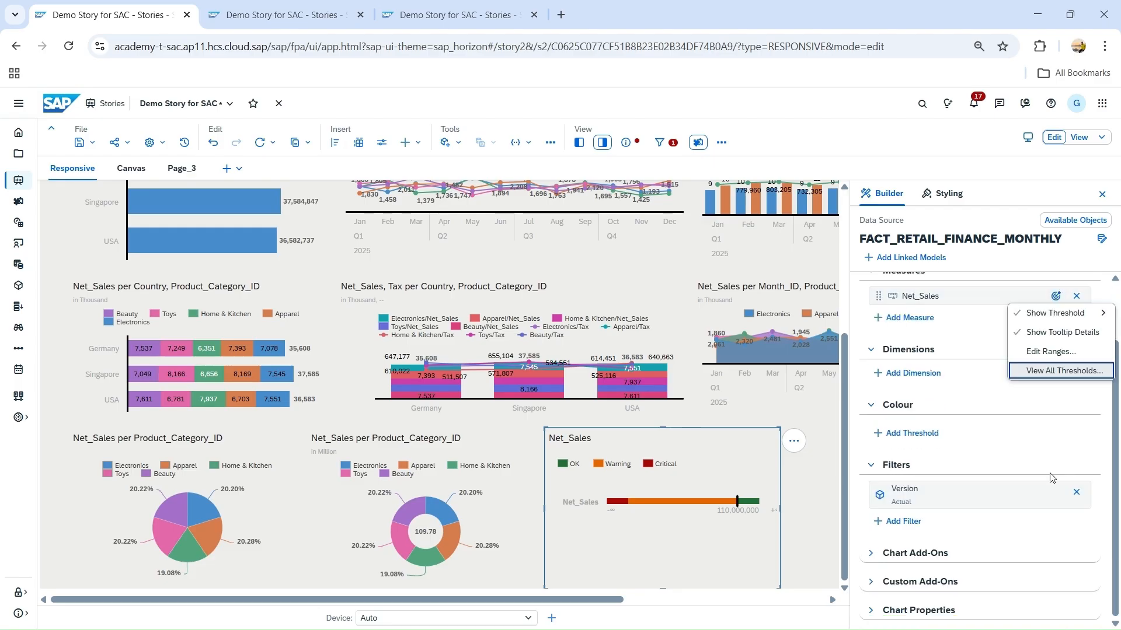
click(1018, 371)
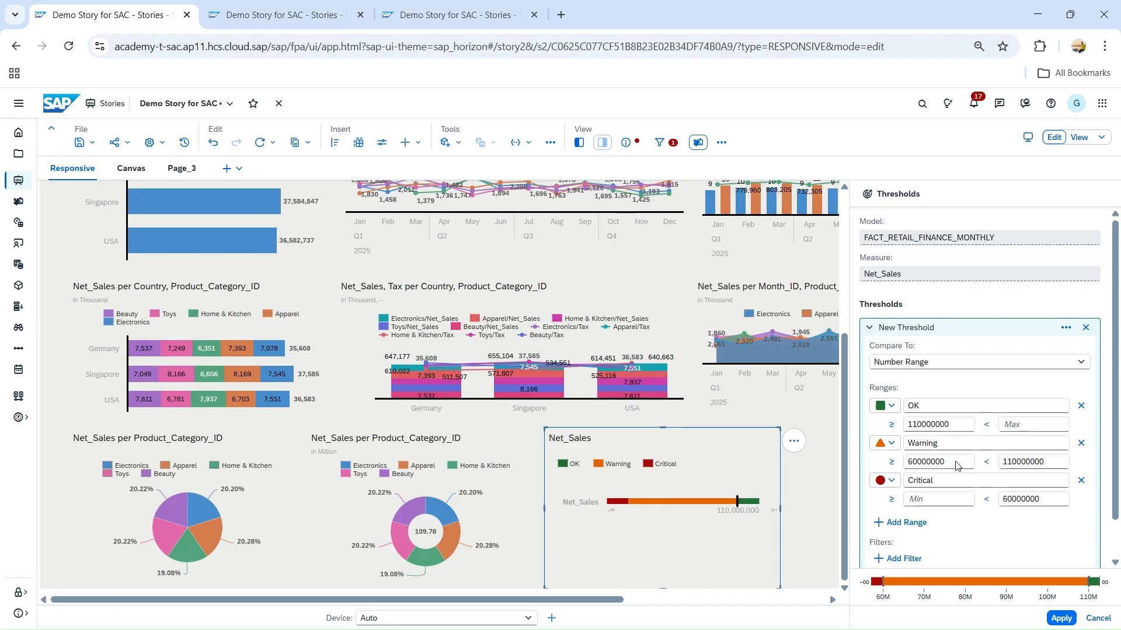
click(1026, 422)
text(150)
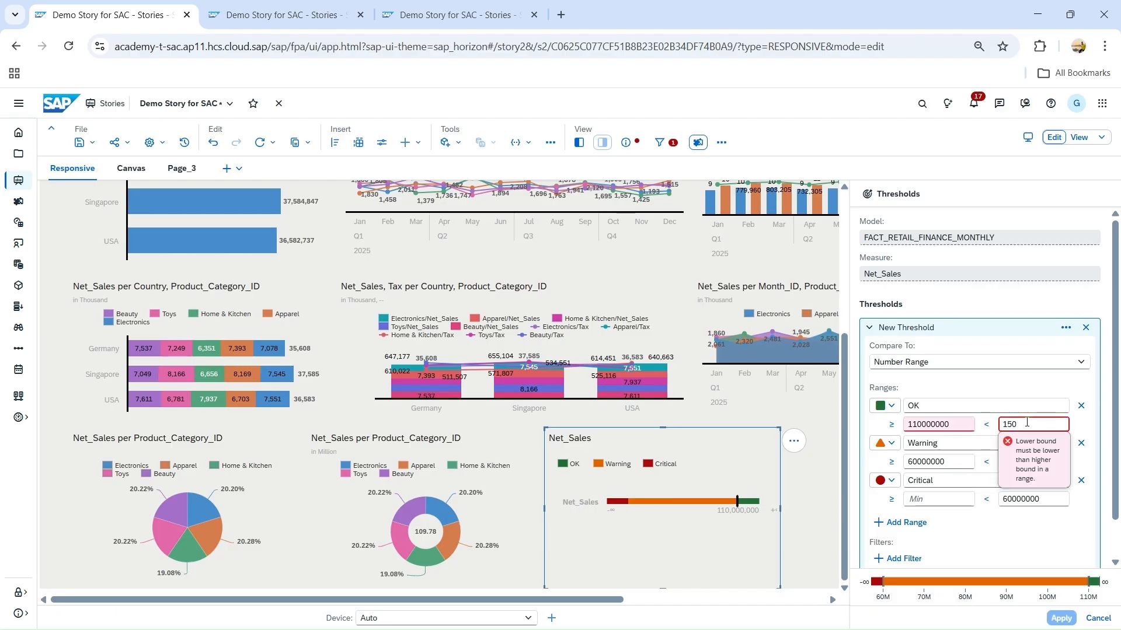
text(0000)
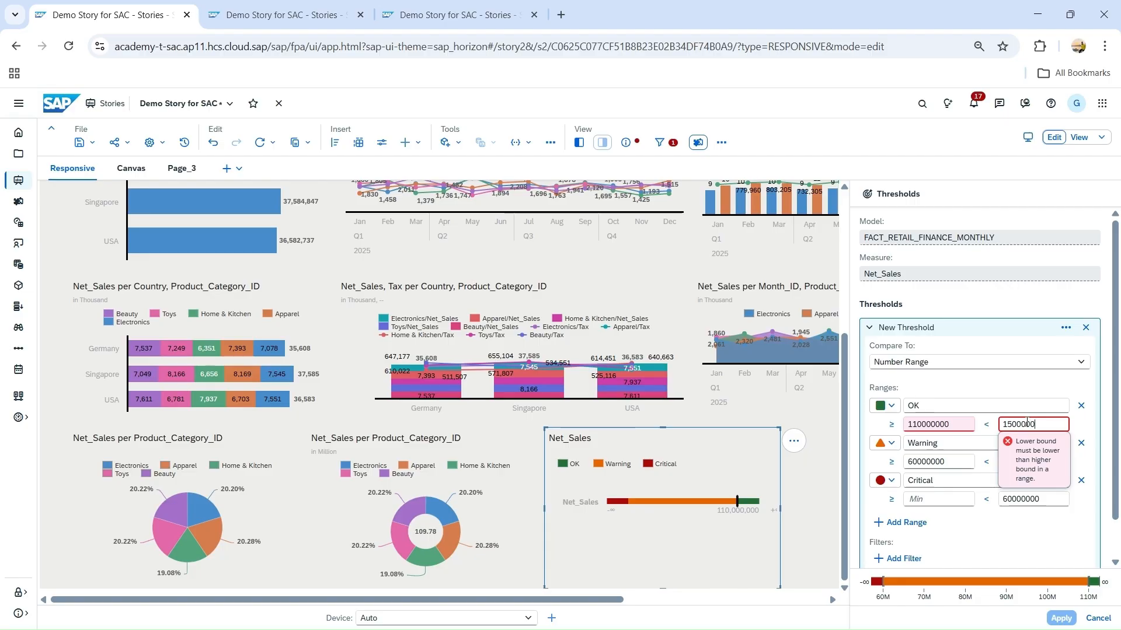
text(00)
click(939, 499)
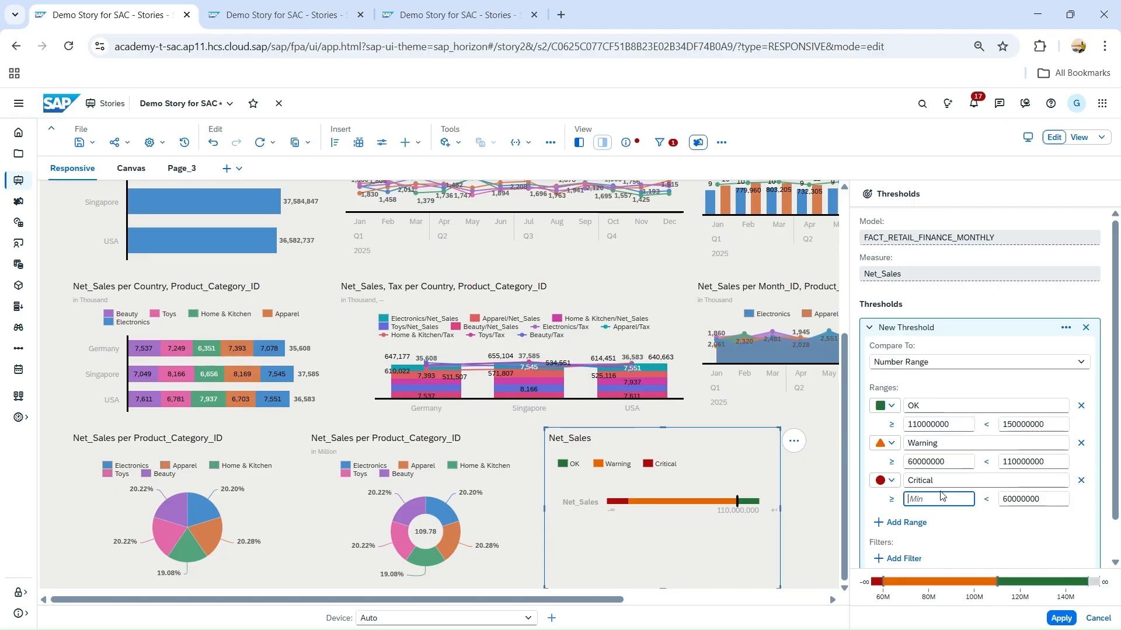
text(0)
click(1061, 618)
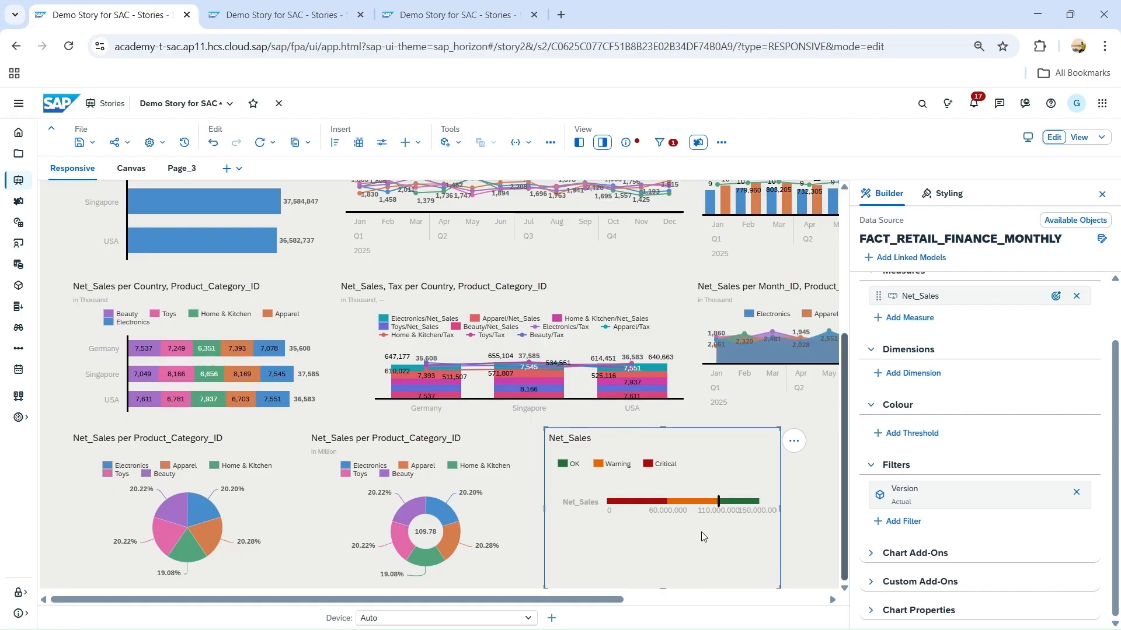
- Set the bullet chart's number format scale to Auto-formatted
click(941, 192)
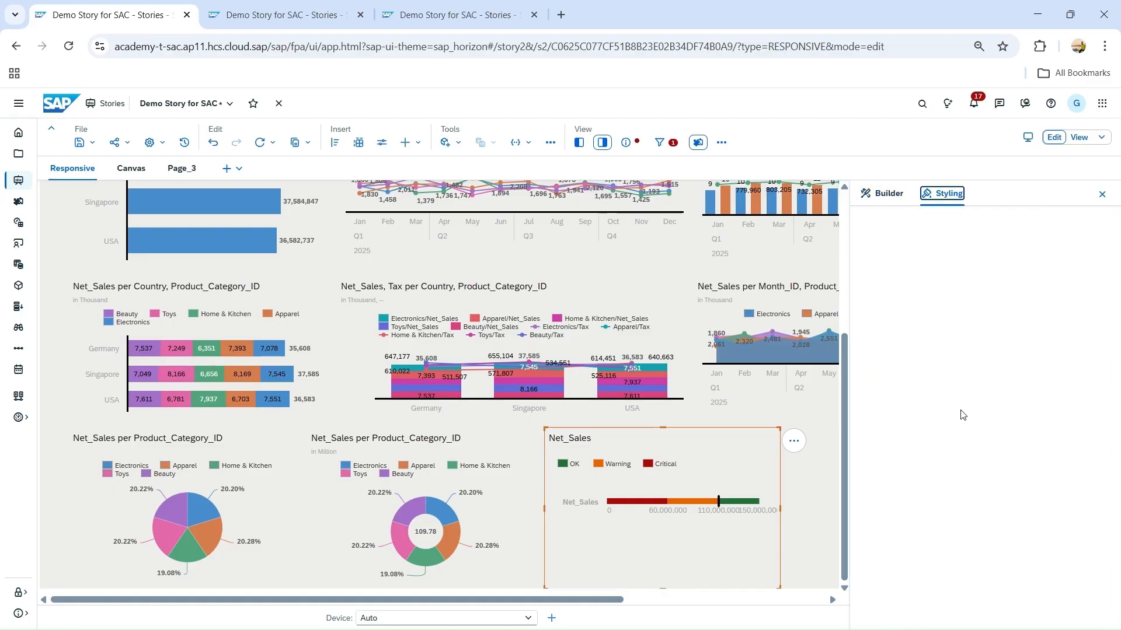
scroll(987, 386, down, 1)
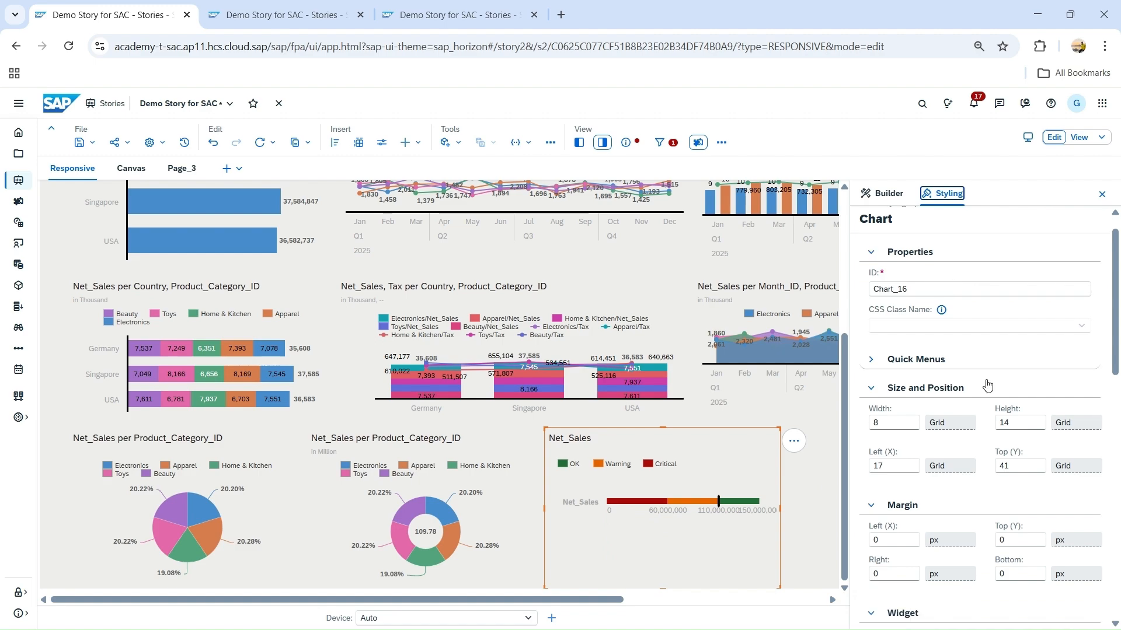
scroll(984, 408, down, 10)
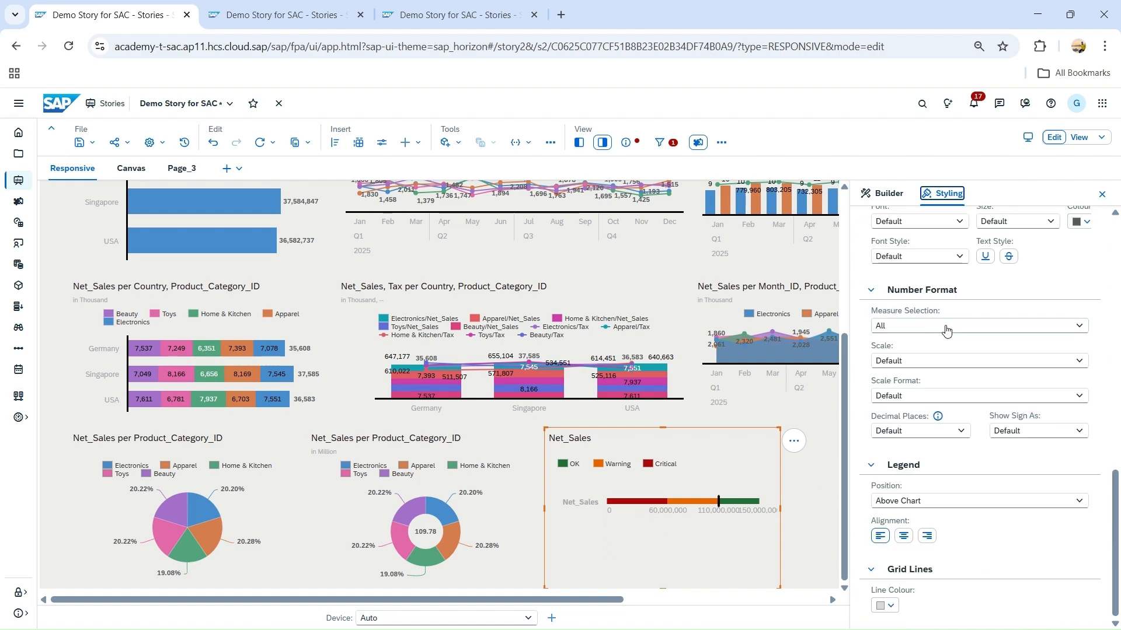
scroll(947, 333, up, 2)
scroll(946, 344, down, 2)
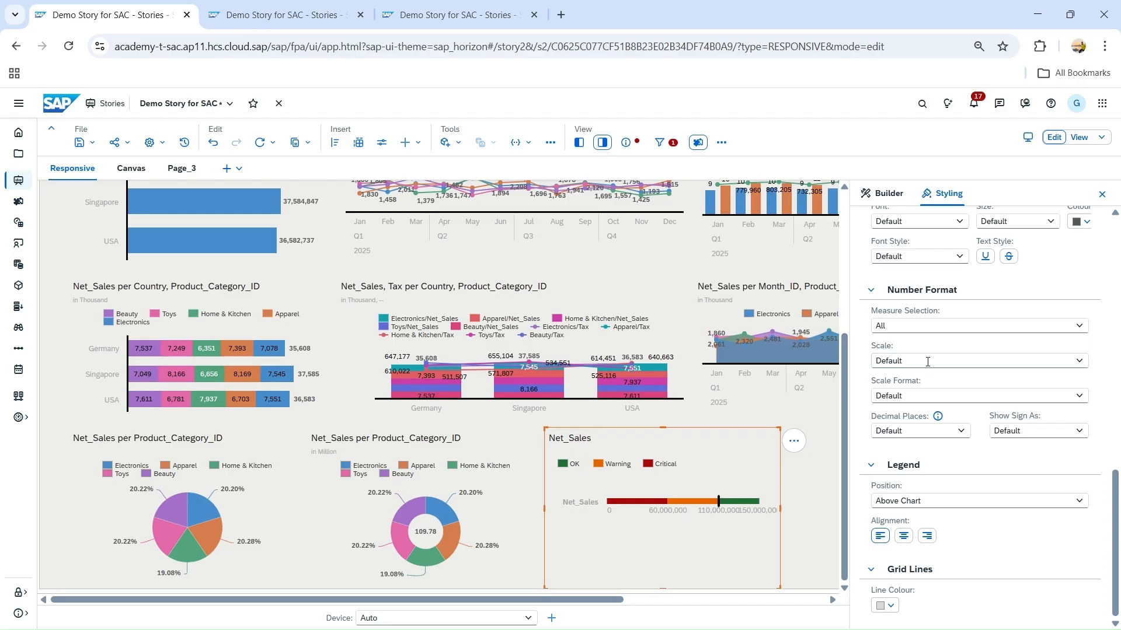
click(927, 362)
click(911, 472)
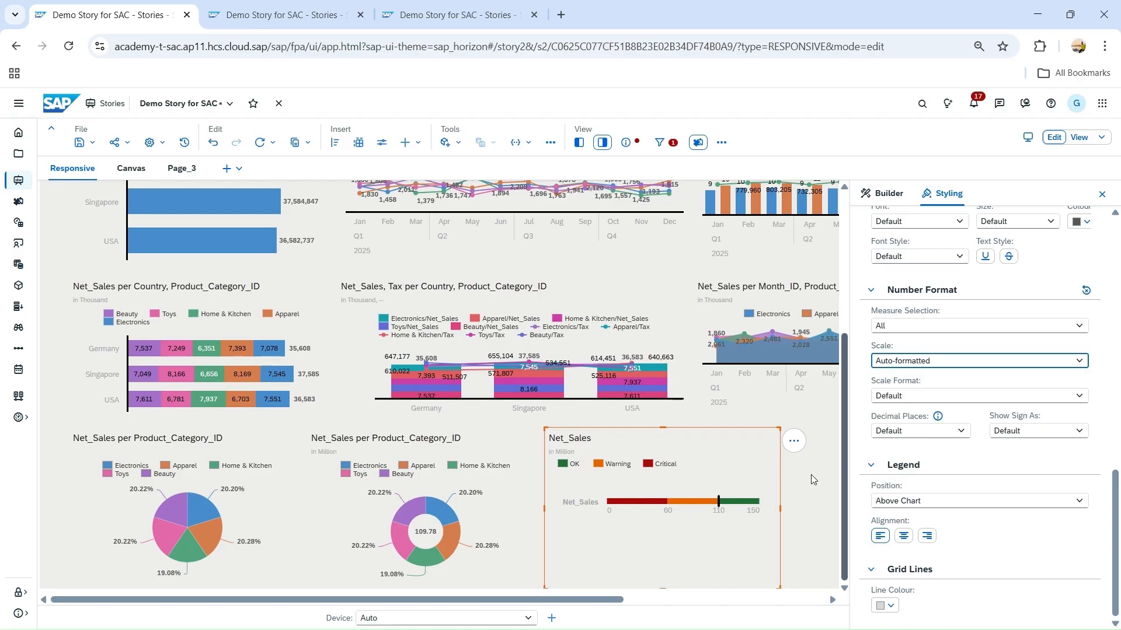
click(812, 493)
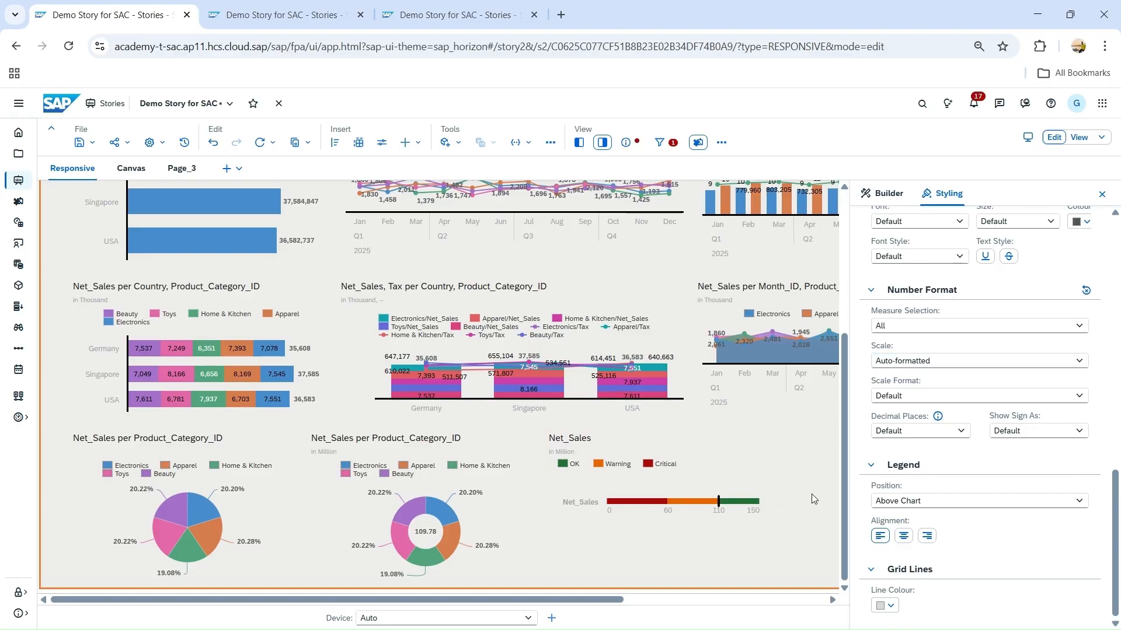
click(652, 533)
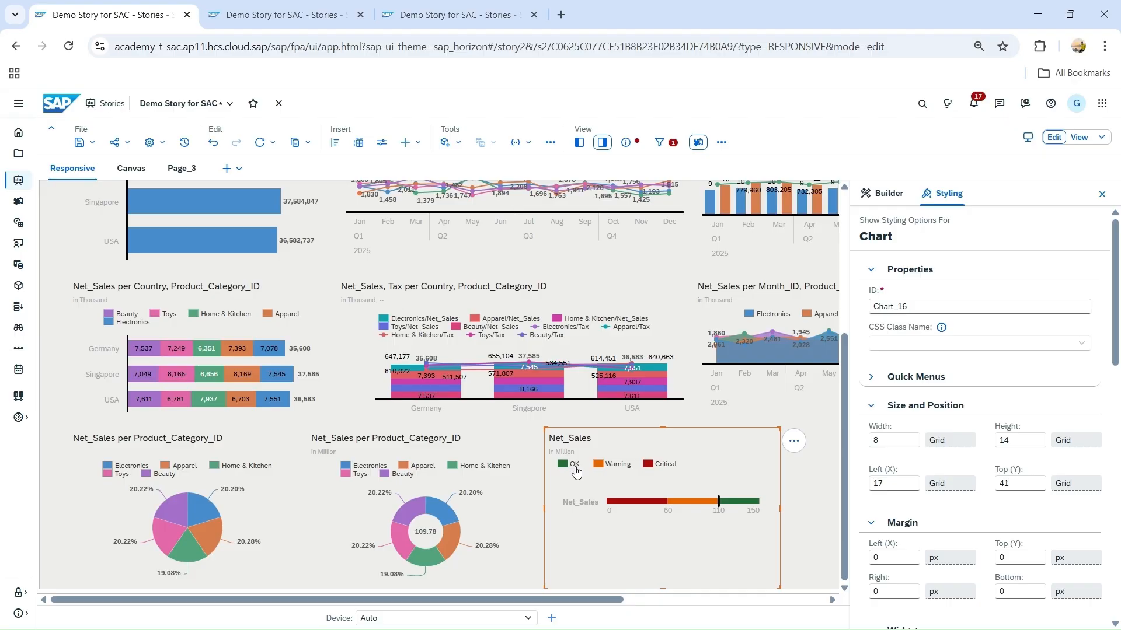
key(alt+Tab)
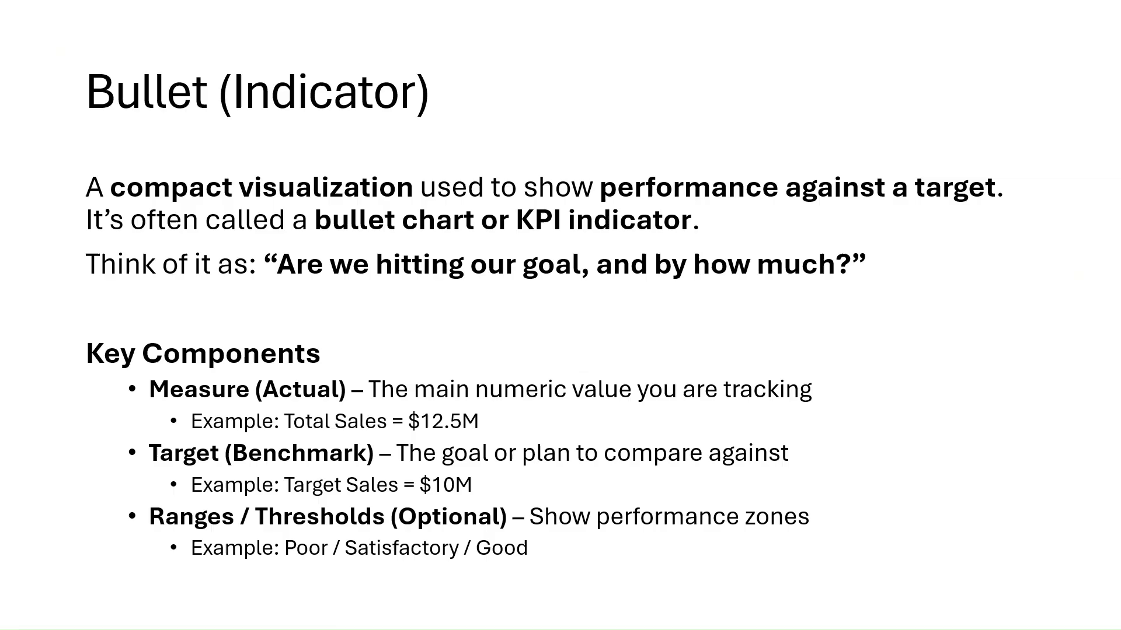
key(Right)
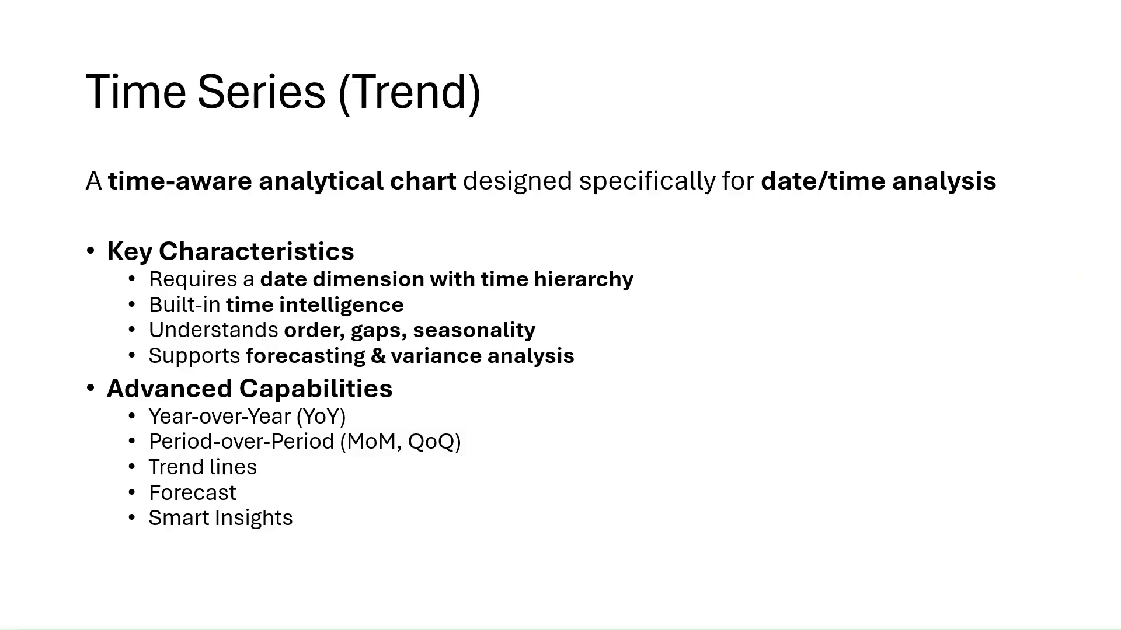
key(alt+Tab)
- Duplicate the Net_Sales bullet chart and change the copy's chart type to Time Series
key(ctrl+c)
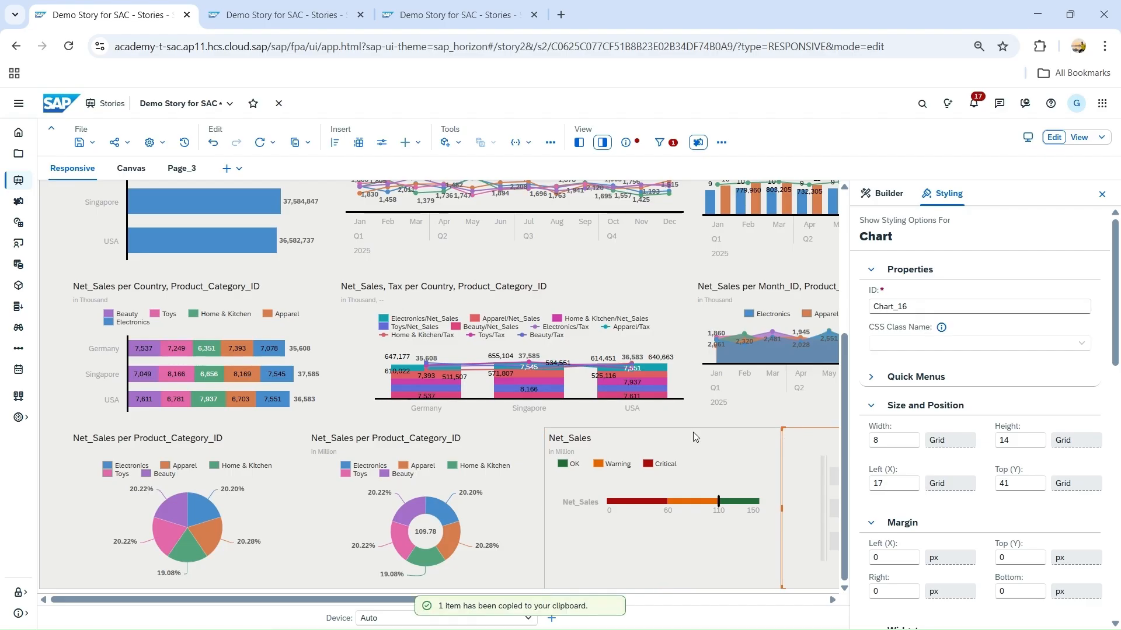
key(ctrl+v)
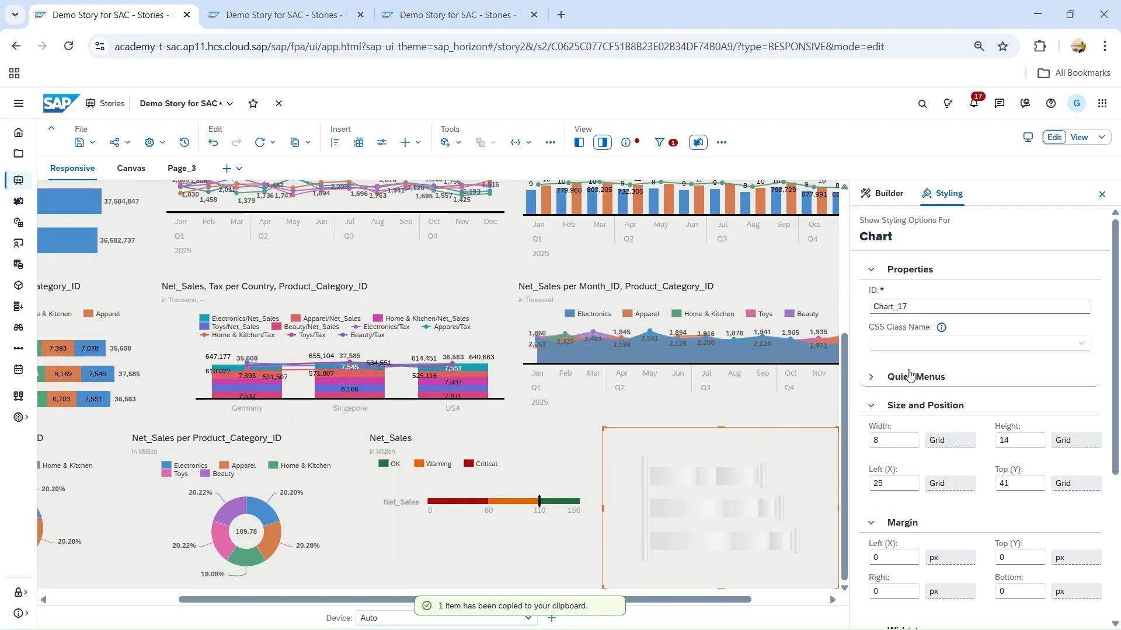
click(883, 198)
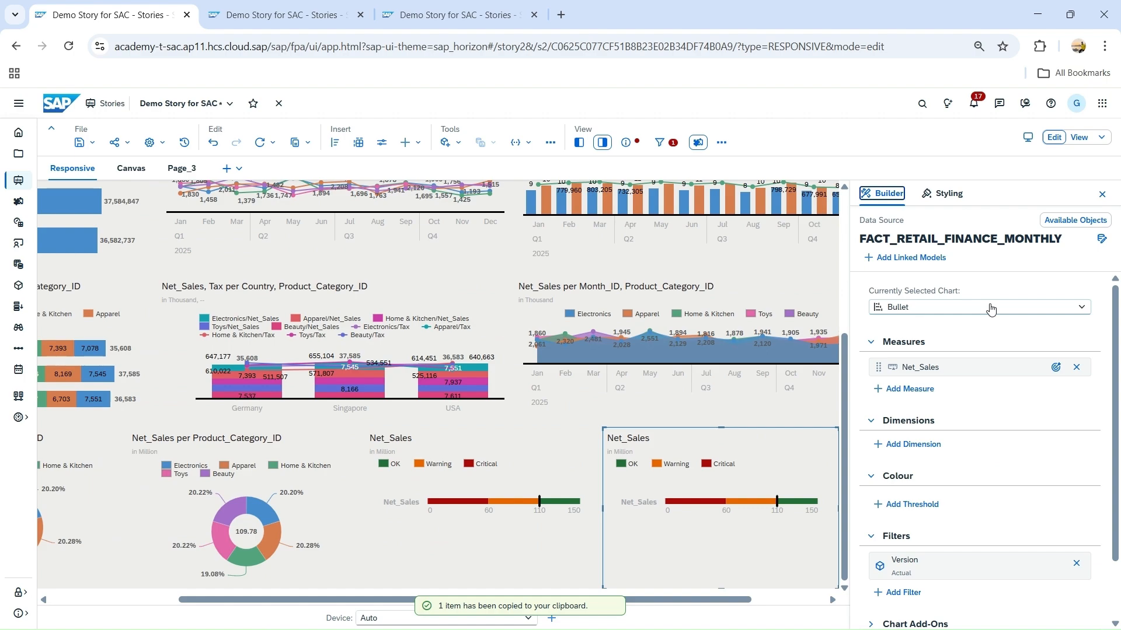
click(990, 309)
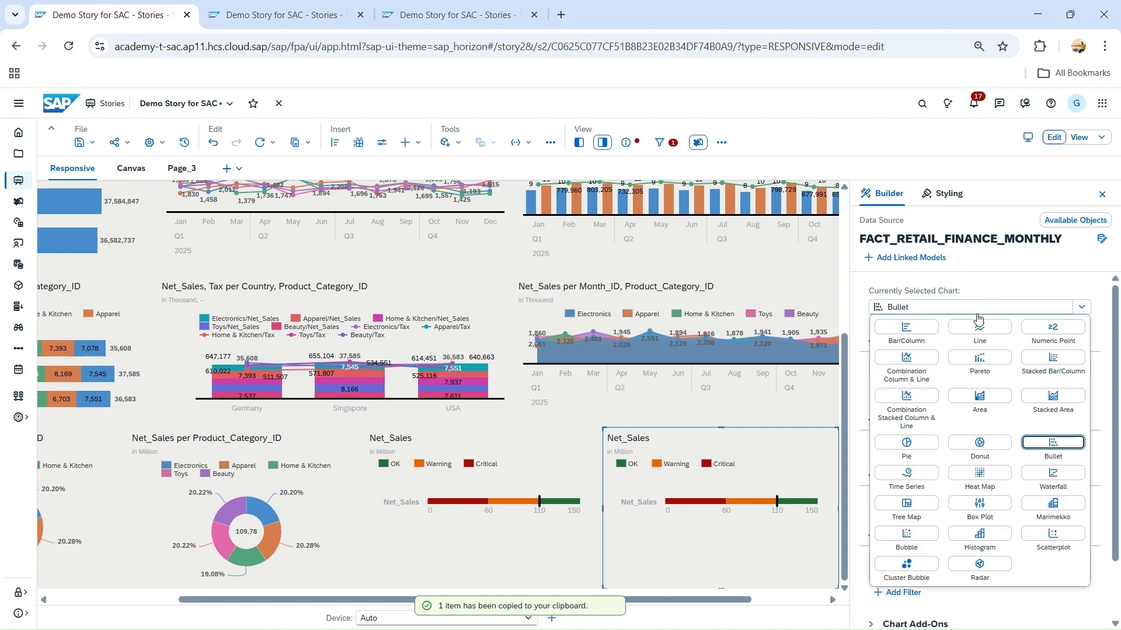
click(908, 476)
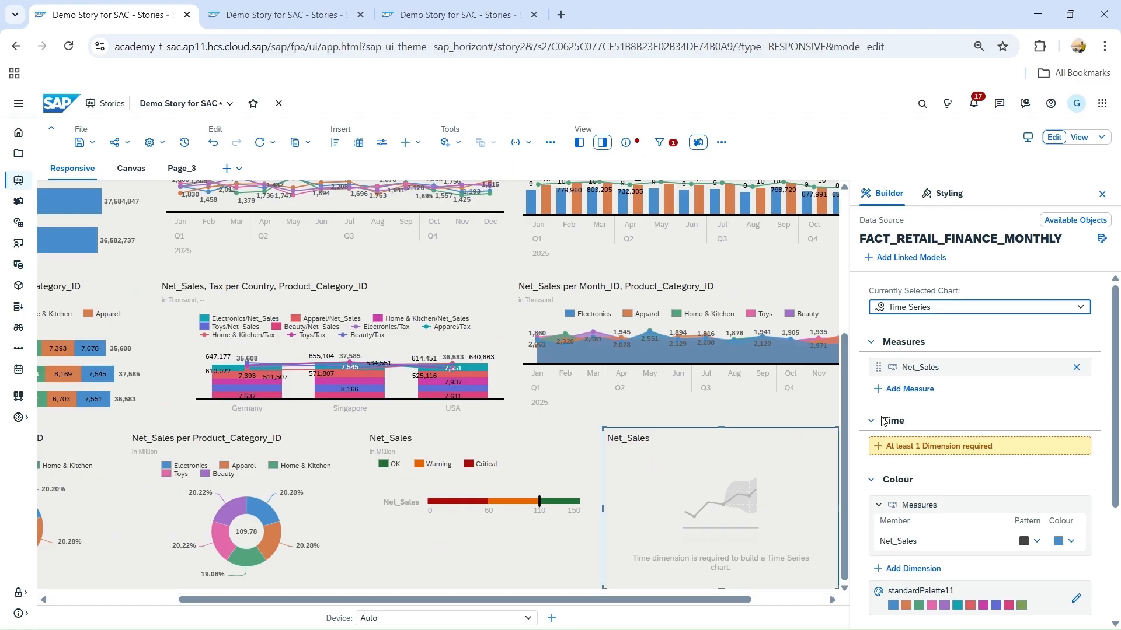
- Add the Date level of Month_ID as the time dimension of the Time Series chart
click(914, 448)
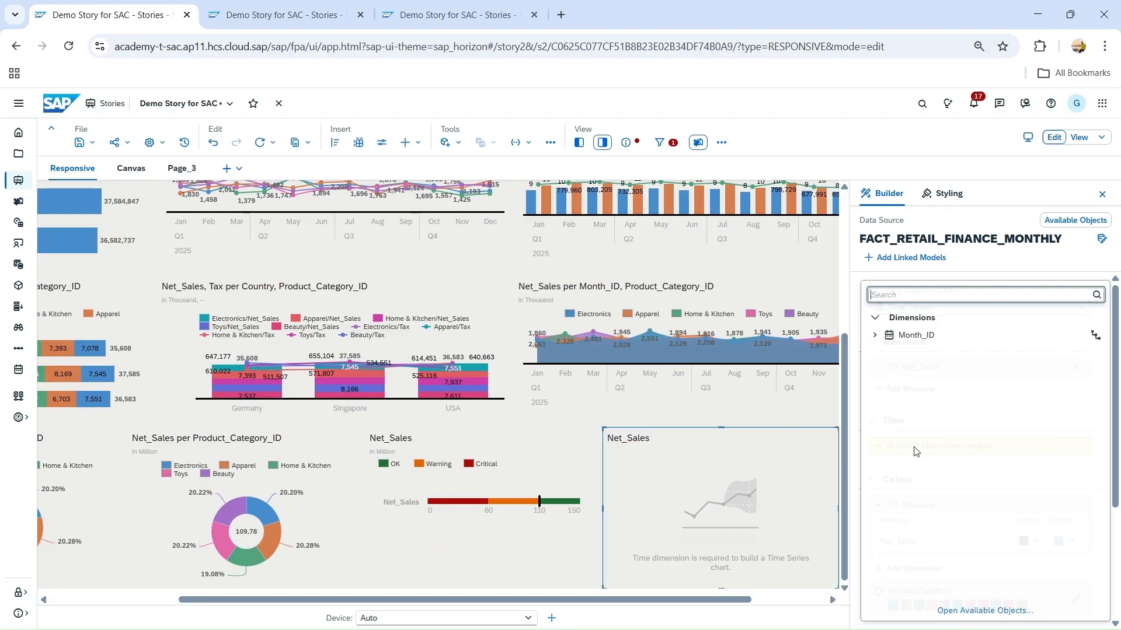
click(875, 336)
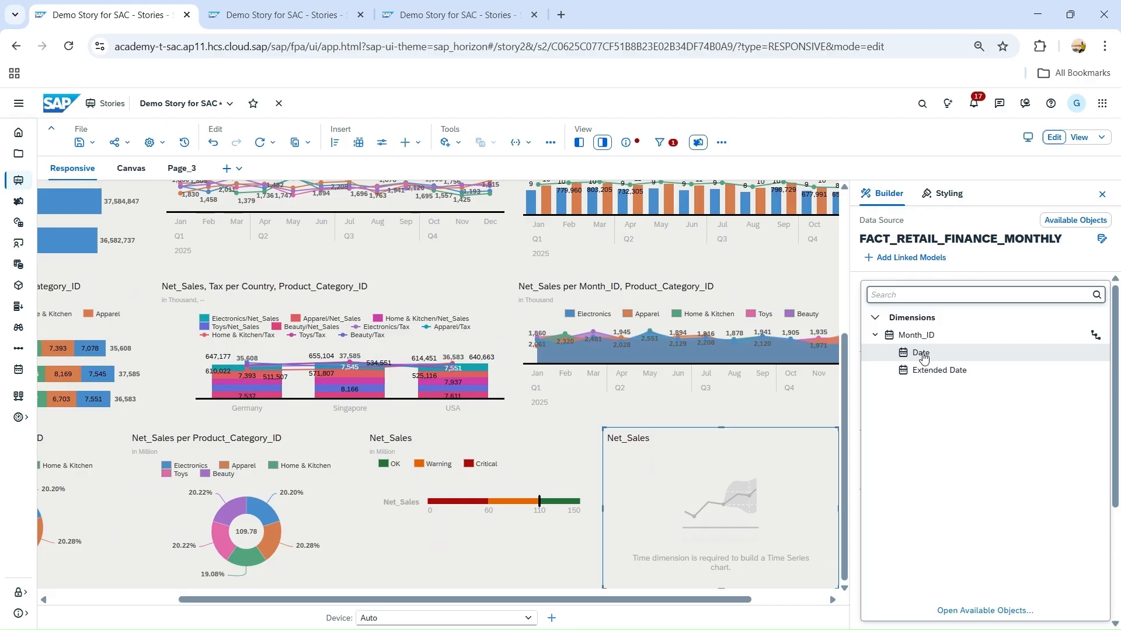
click(927, 357)
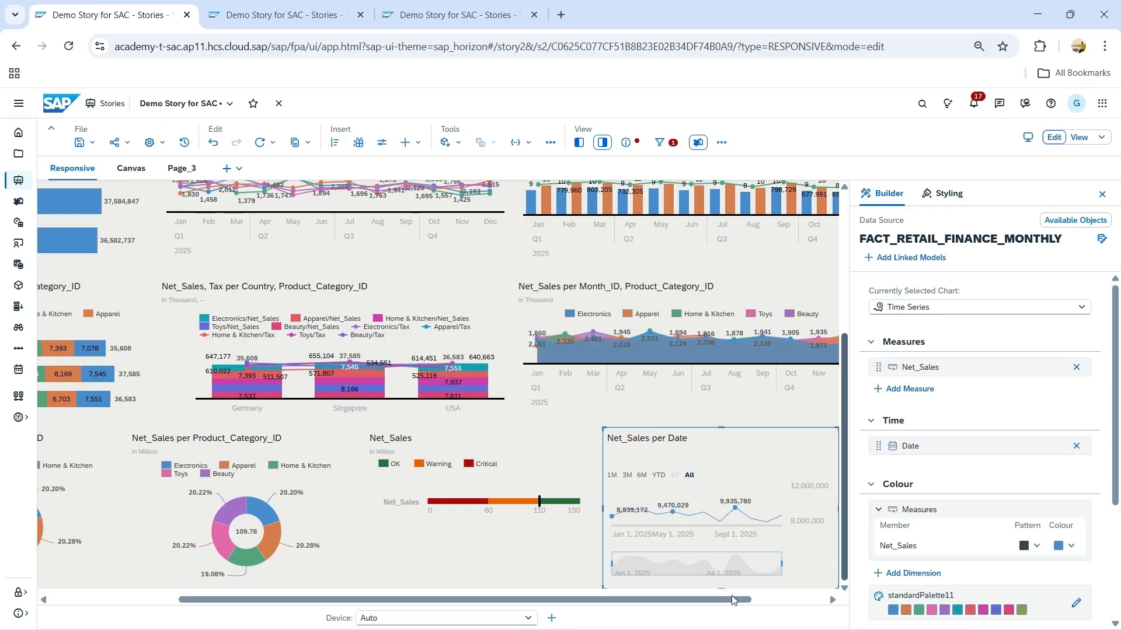
- Try narrowing the Time Series chart's period with the range slider and with the YTD and 6M presets
scroll(731, 595, right, 3)
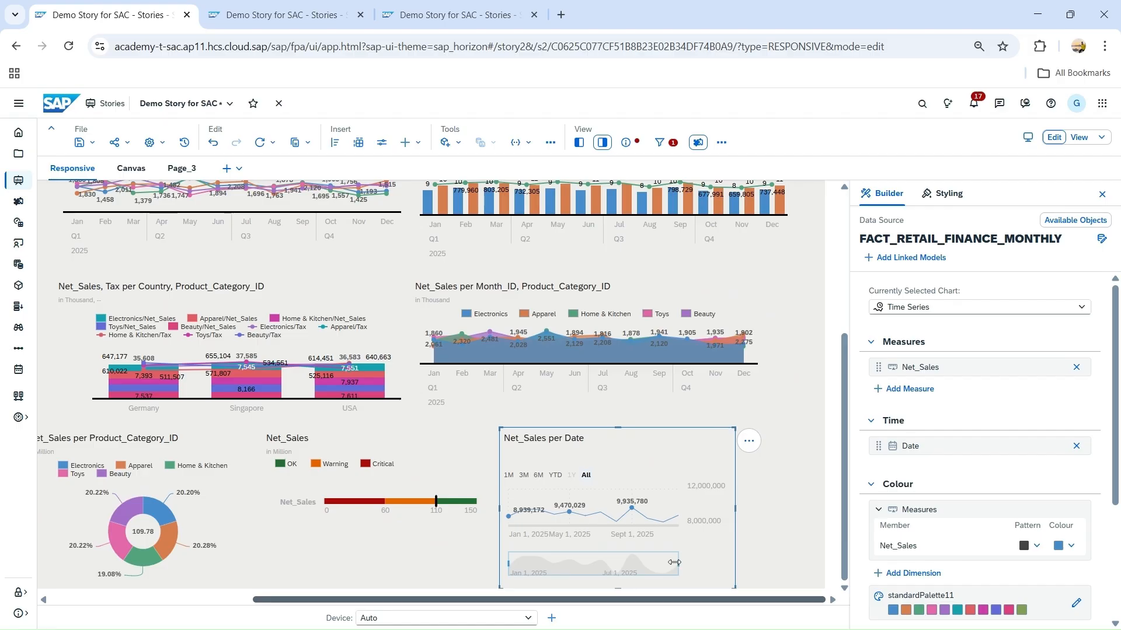
click(674, 562)
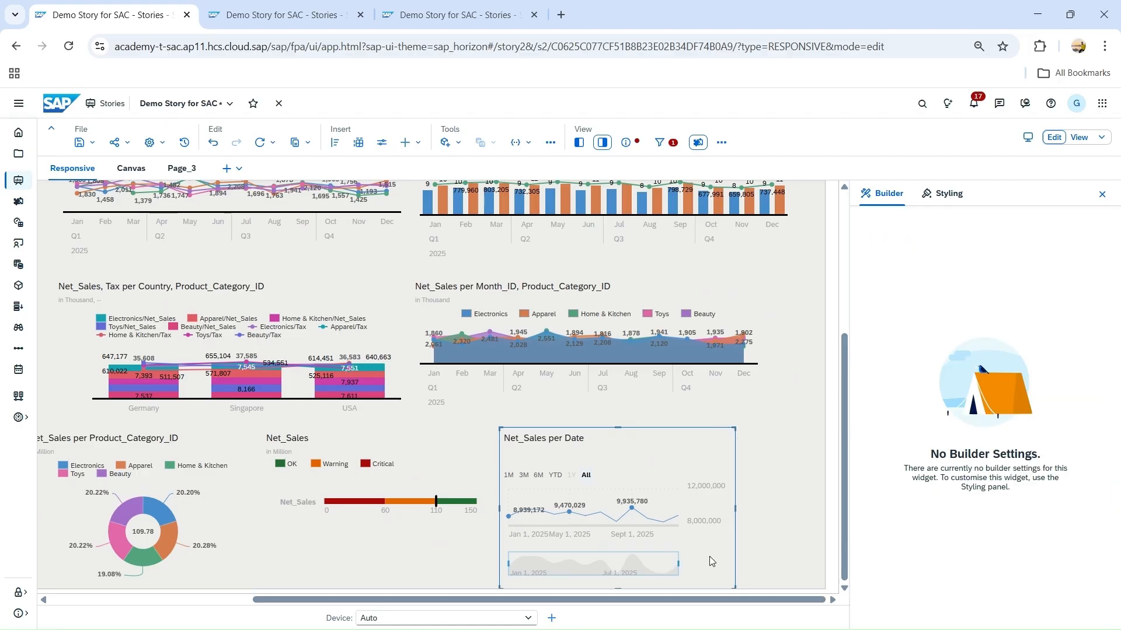
click(641, 566)
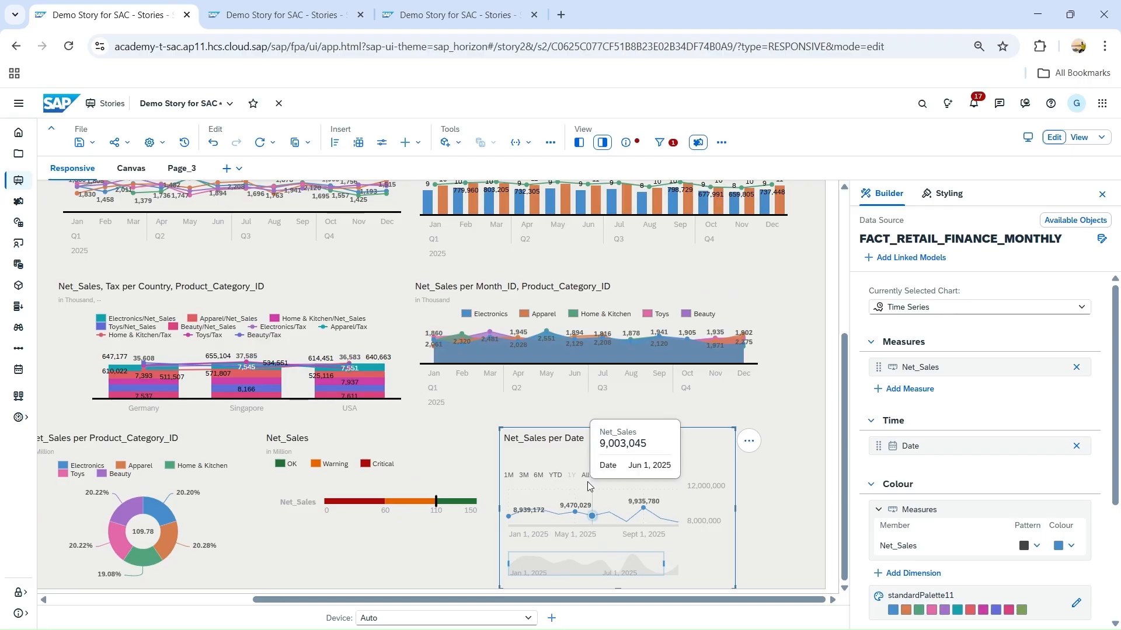
click(554, 479)
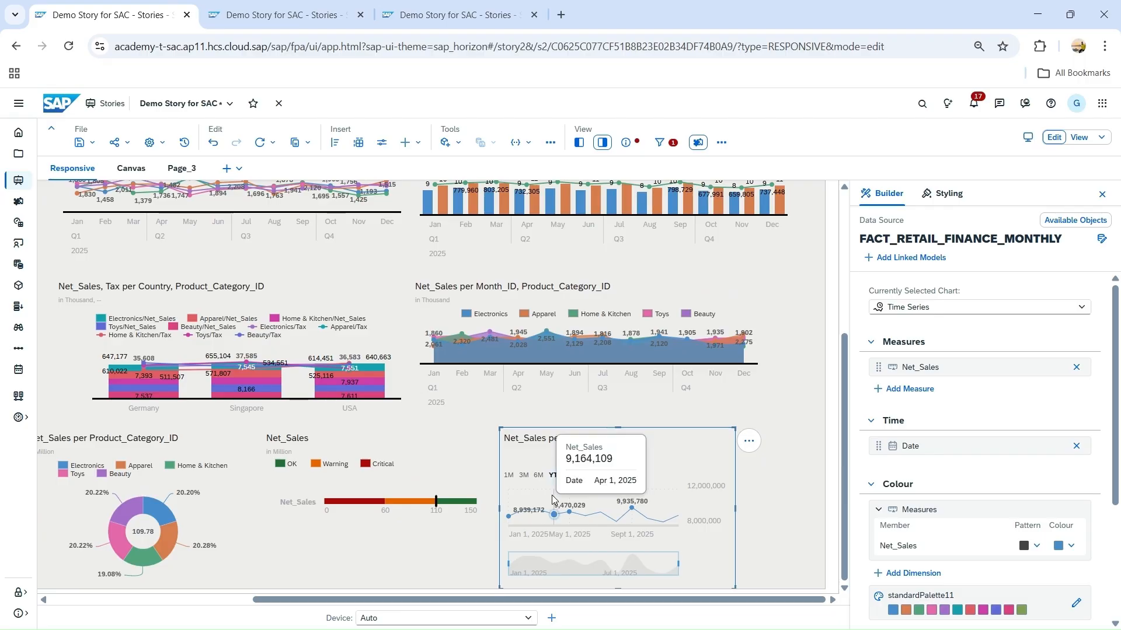
click(539, 474)
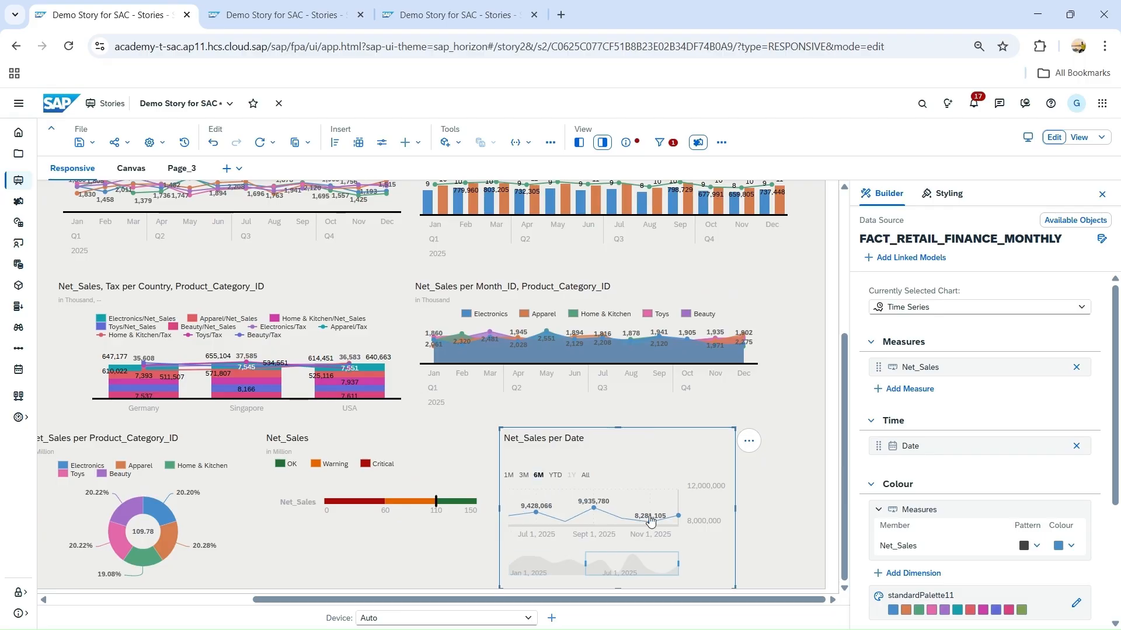
- Widen the Time Series chart and set its displayed period to 3M
drag(733, 508, 794, 509)
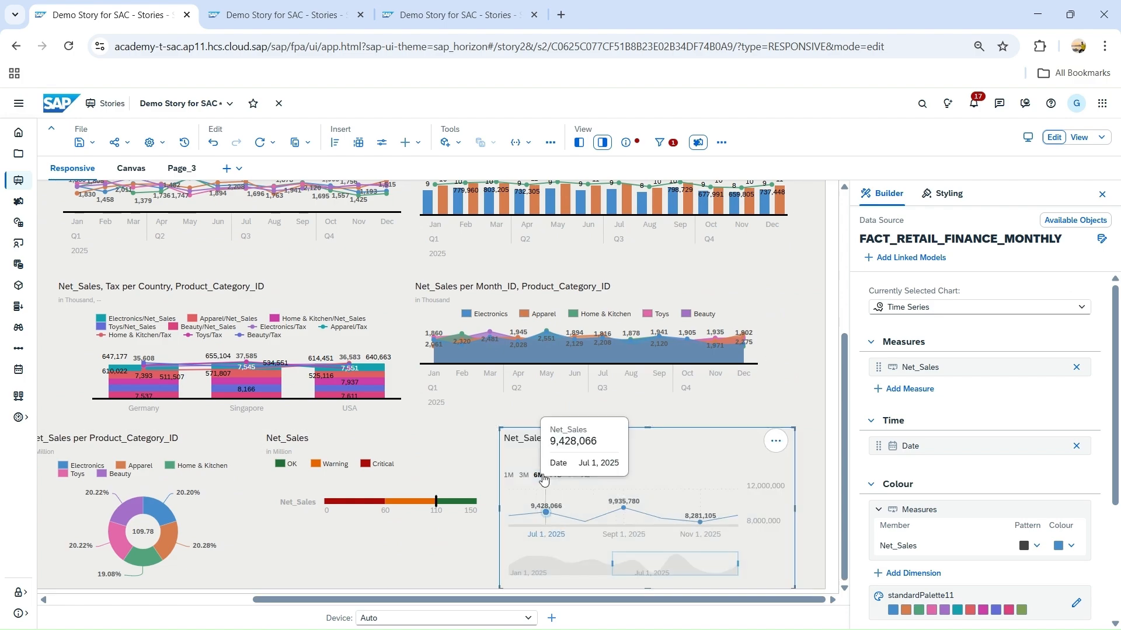
click(522, 475)
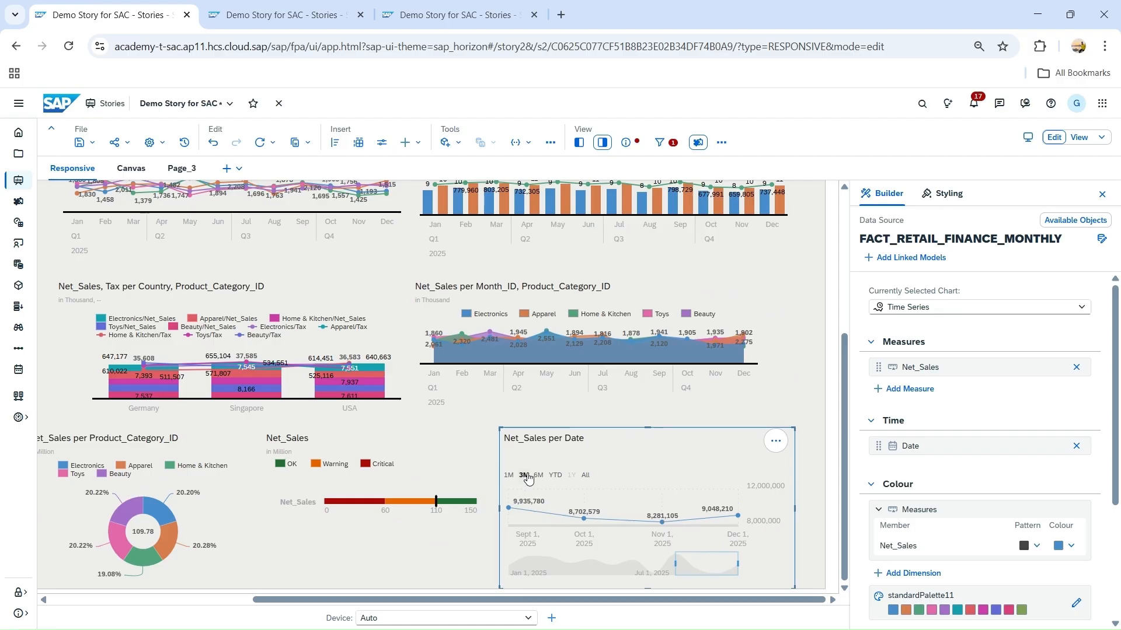
- Add COGS as a second measure to the Time Series chart
click(911, 390)
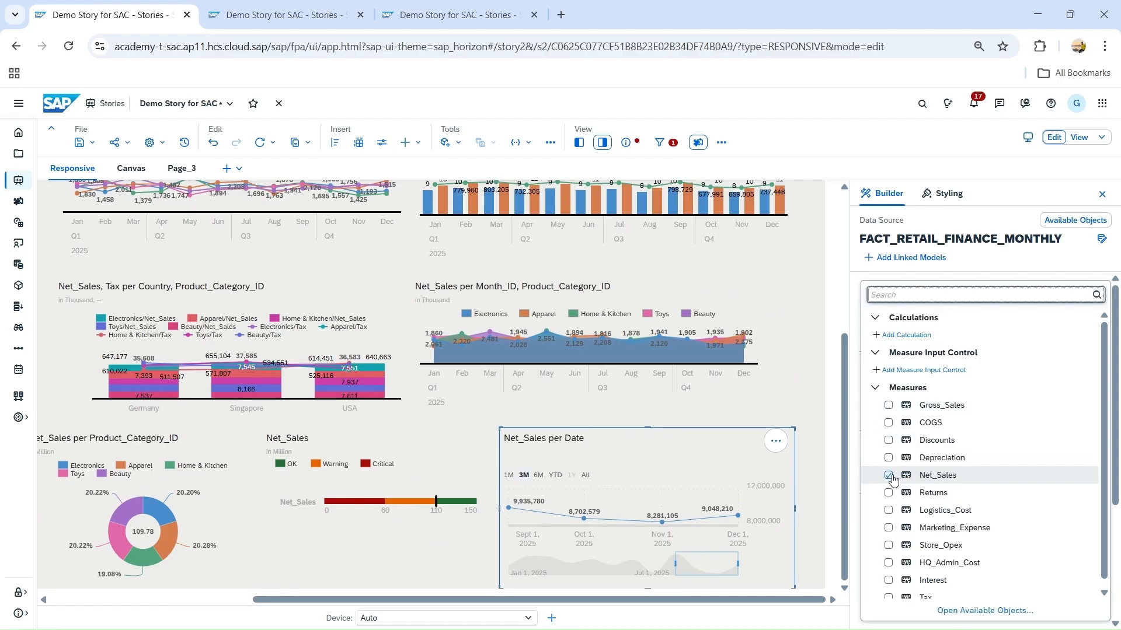
scroll(896, 575, down, 1)
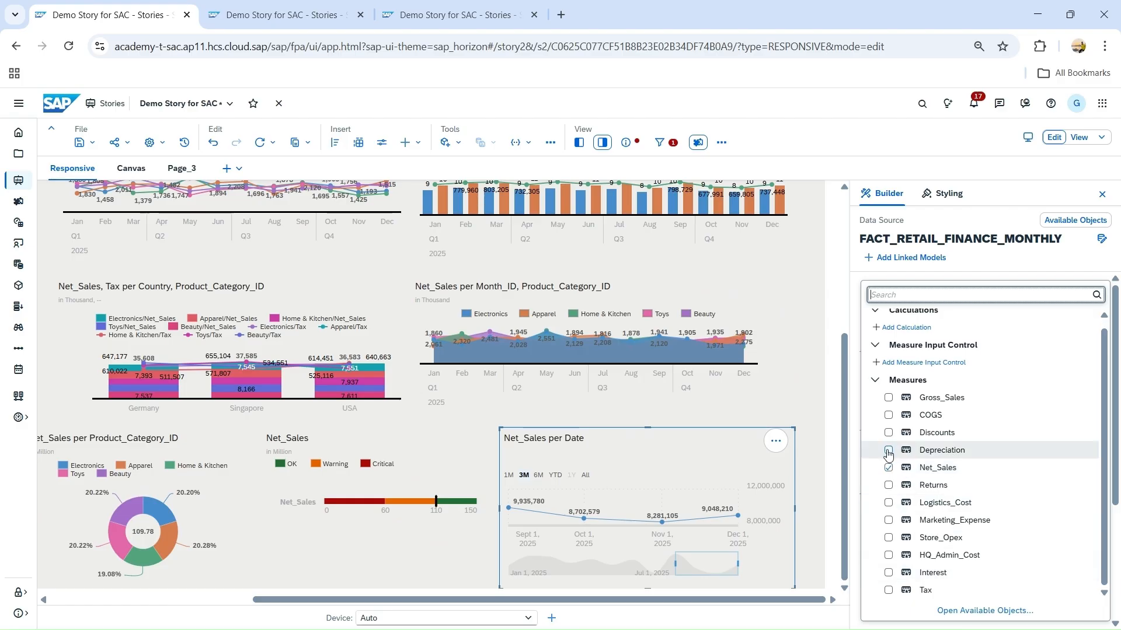
click(858, 418)
click(777, 493)
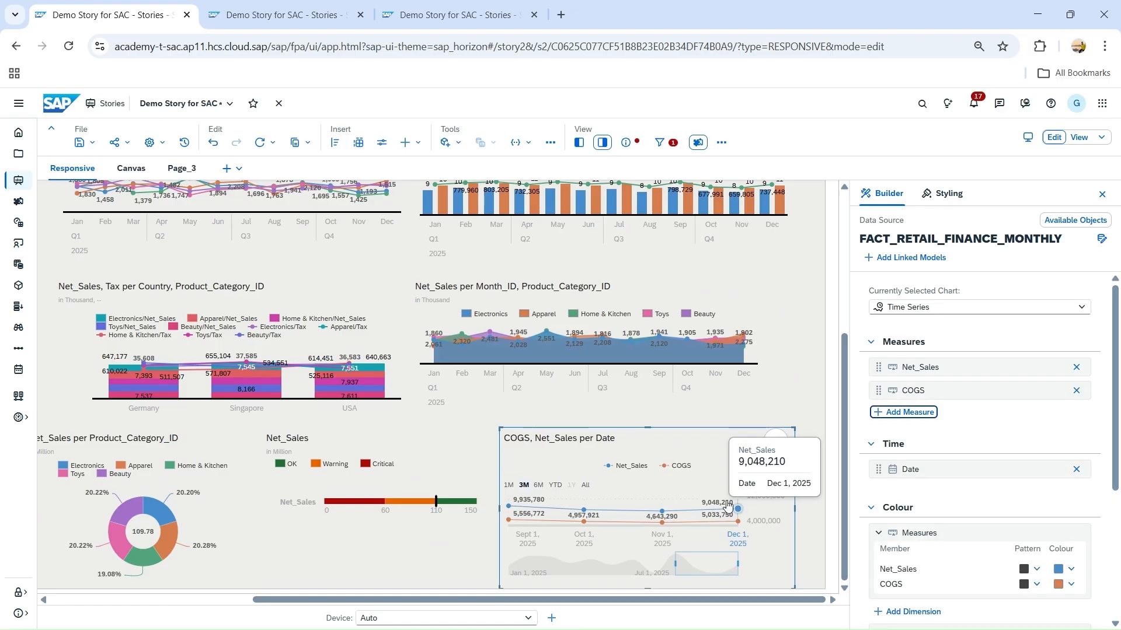
mouse_move(731, 477)
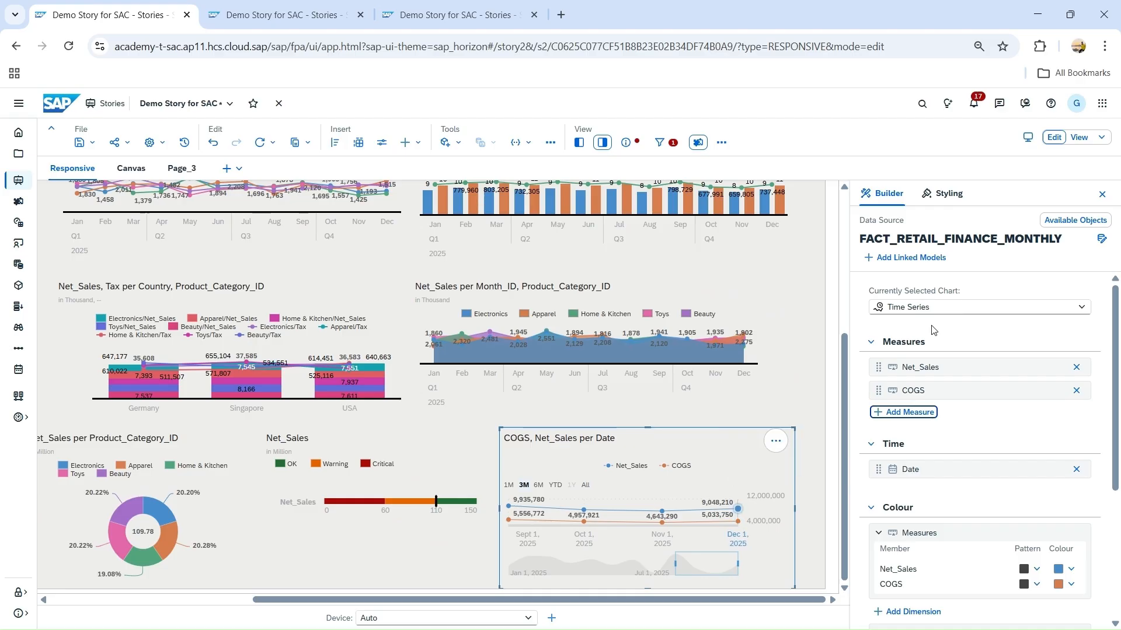
key(alt+Tab)
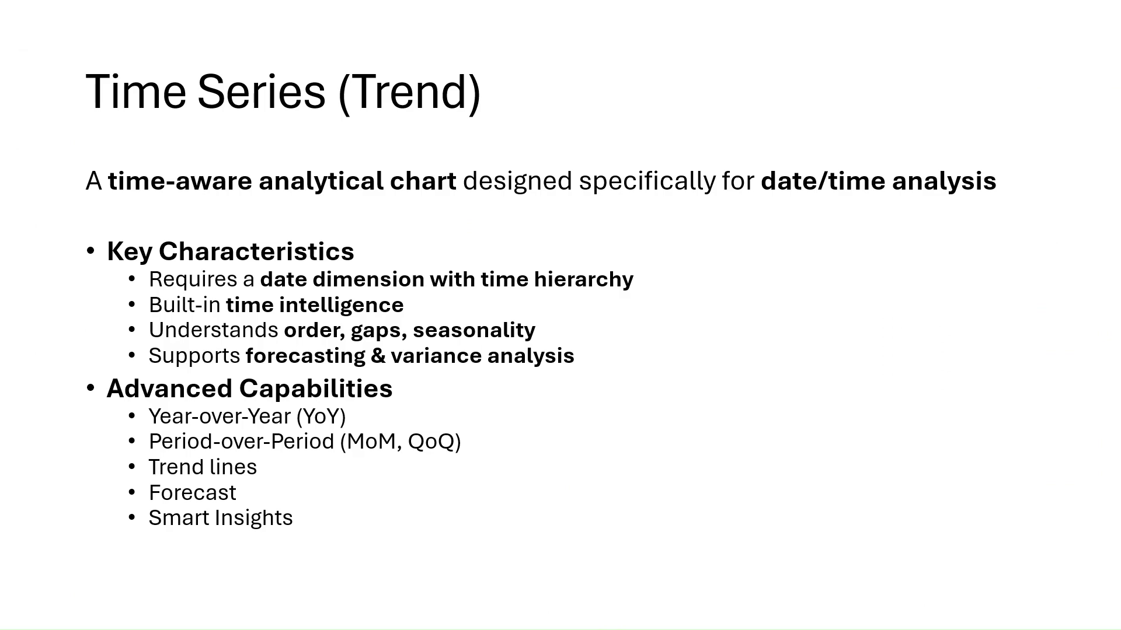
key(Right)
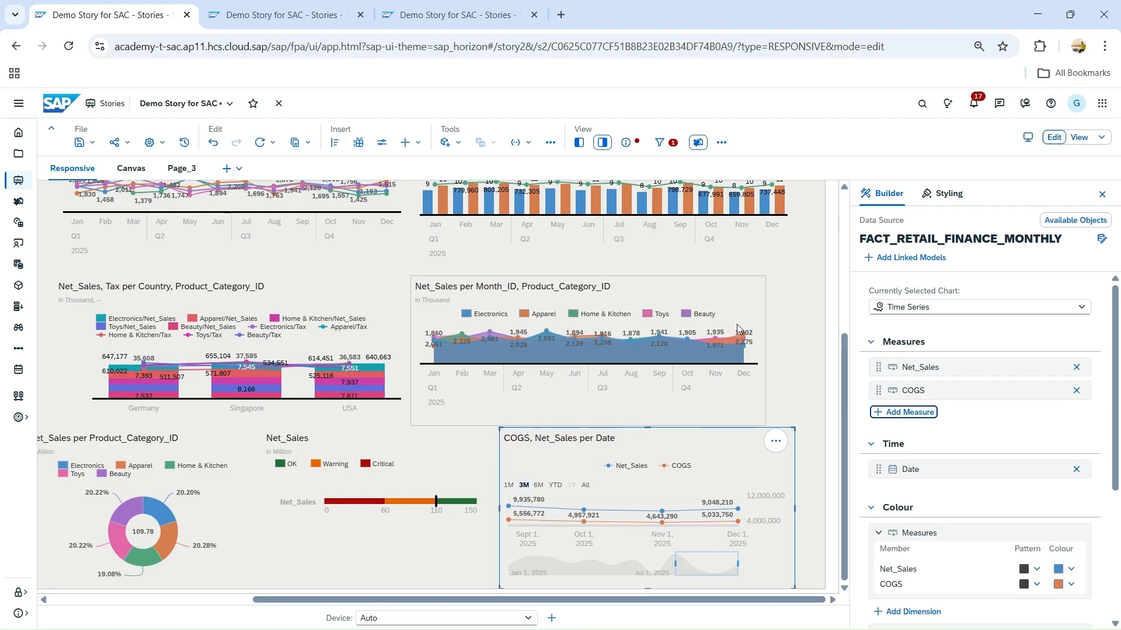
mouse_move(843, 412)
mouse_down()
mouse_move(841, 346)
mouse_move(843, 414)
mouse_up()
click(656, 487)
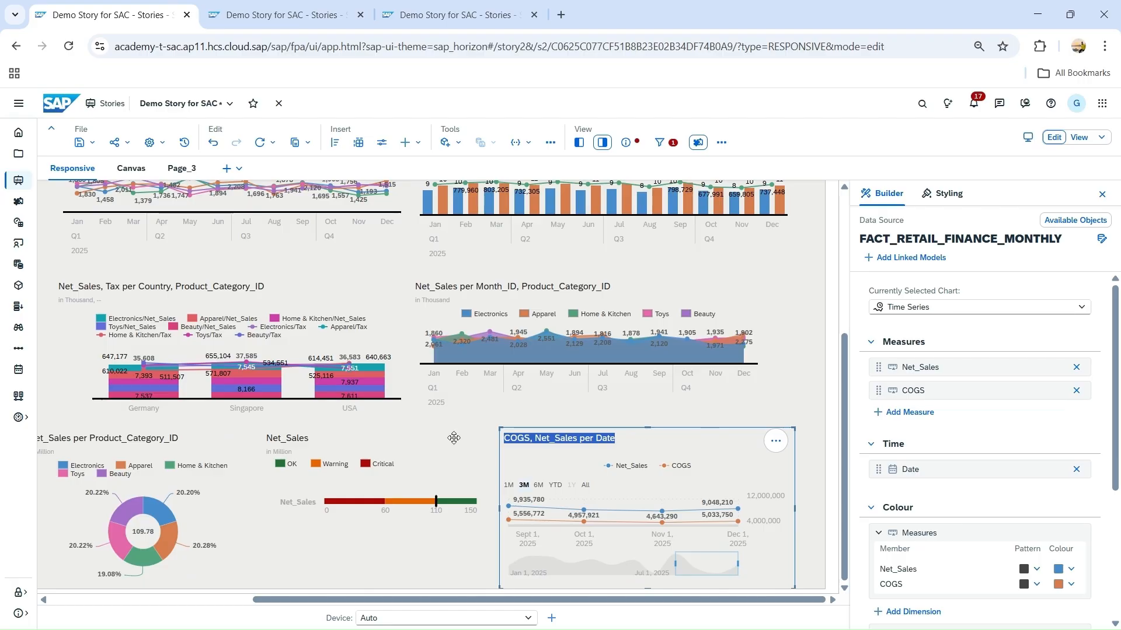
drag(453, 437, 519, 428)
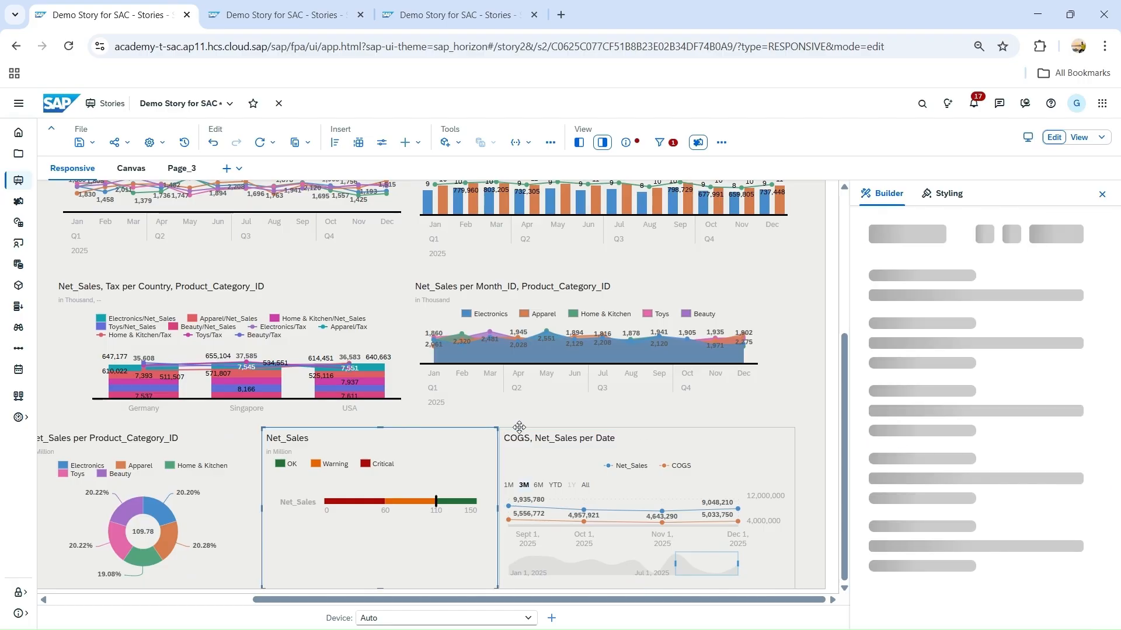
- Duplicate the Time Series chart with copy and paste, and change the copy's chart type to Heat Map
click(655, 434)
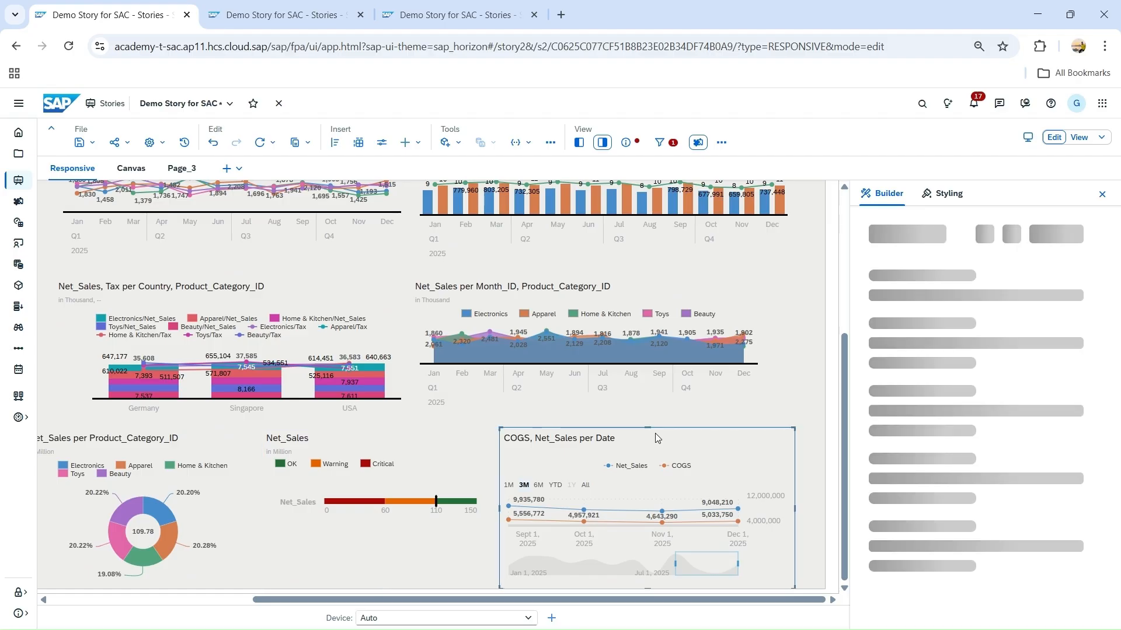
key(ctrl+c)
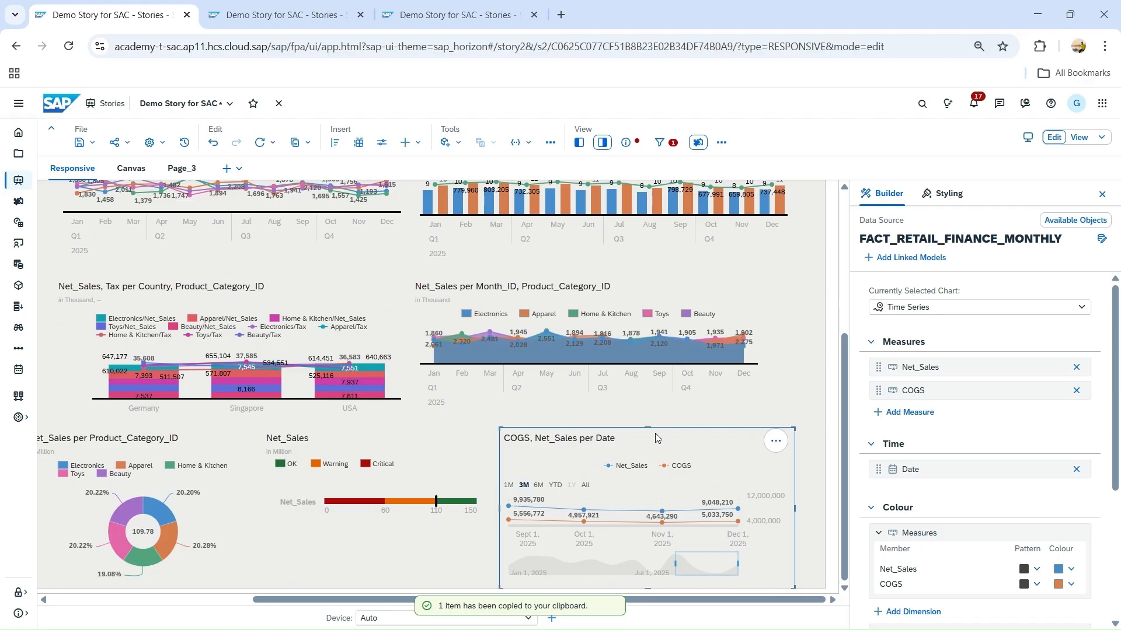
key(ctrl+v)
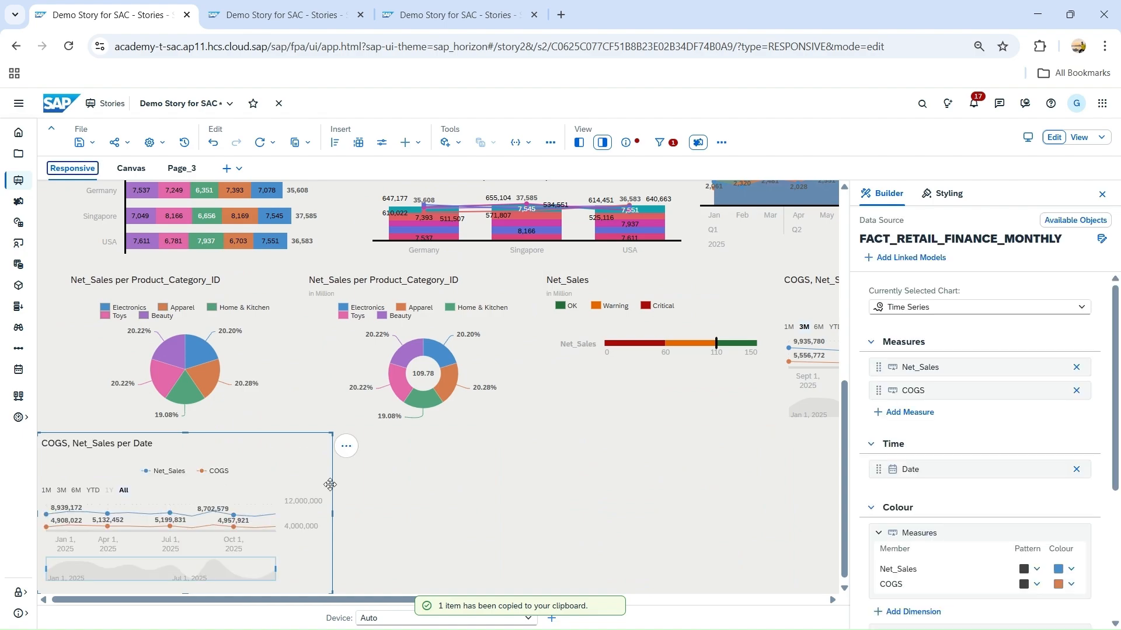
click(955, 308)
click(976, 473)
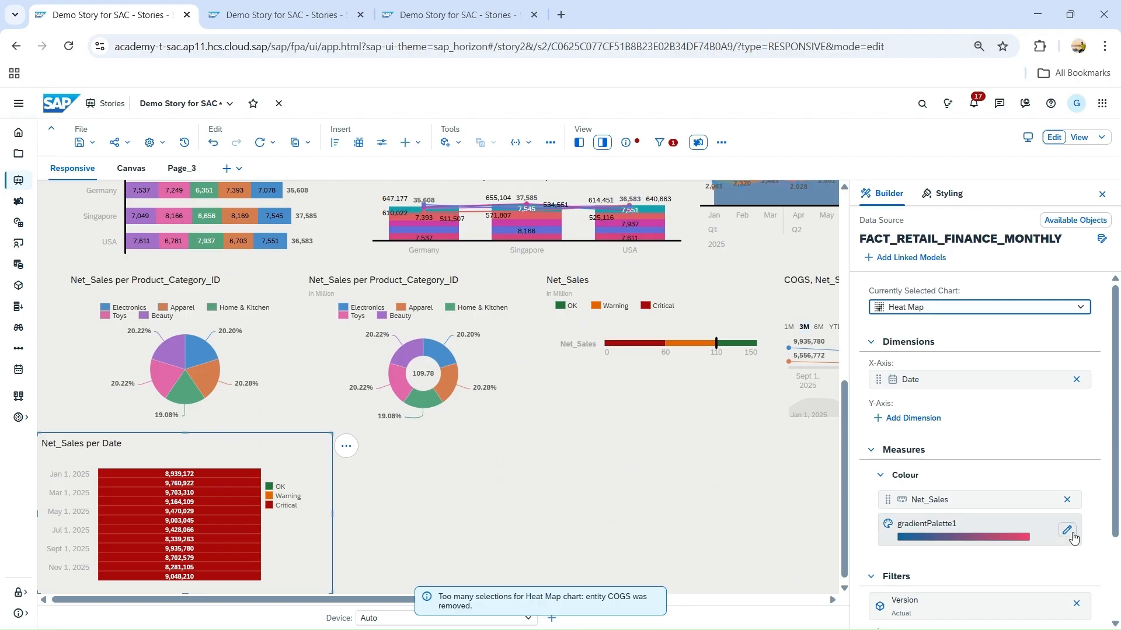
- Turn off the threshold display for the Net_Sales measure in the heat map
drag(1067, 512, 1048, 503)
click(1047, 500)
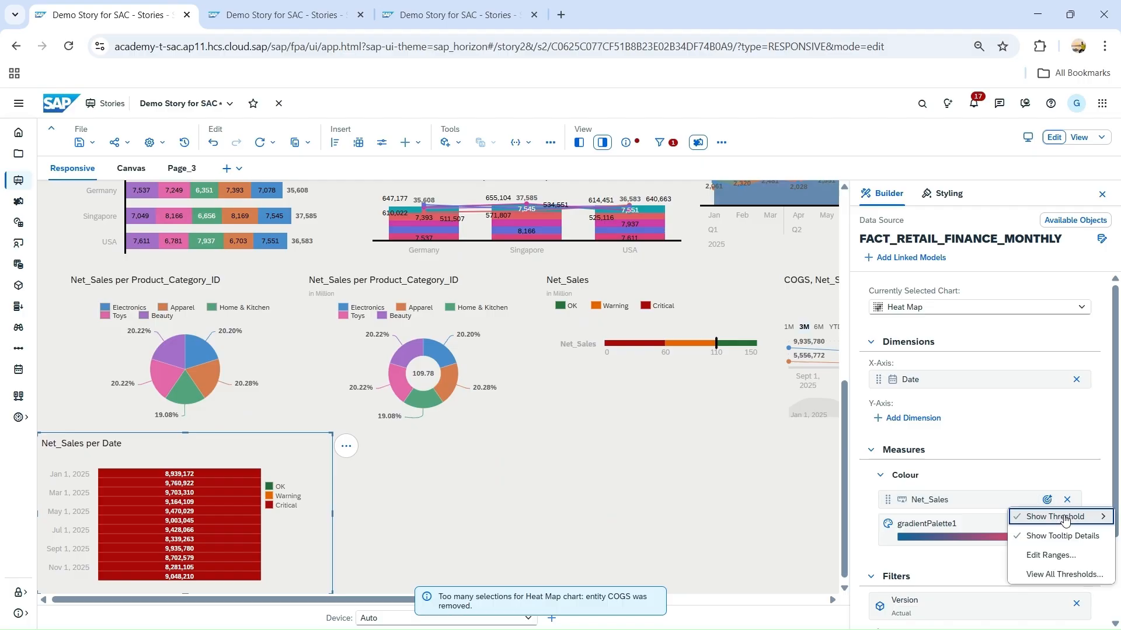
mouse_move(1065, 521)
click(949, 558)
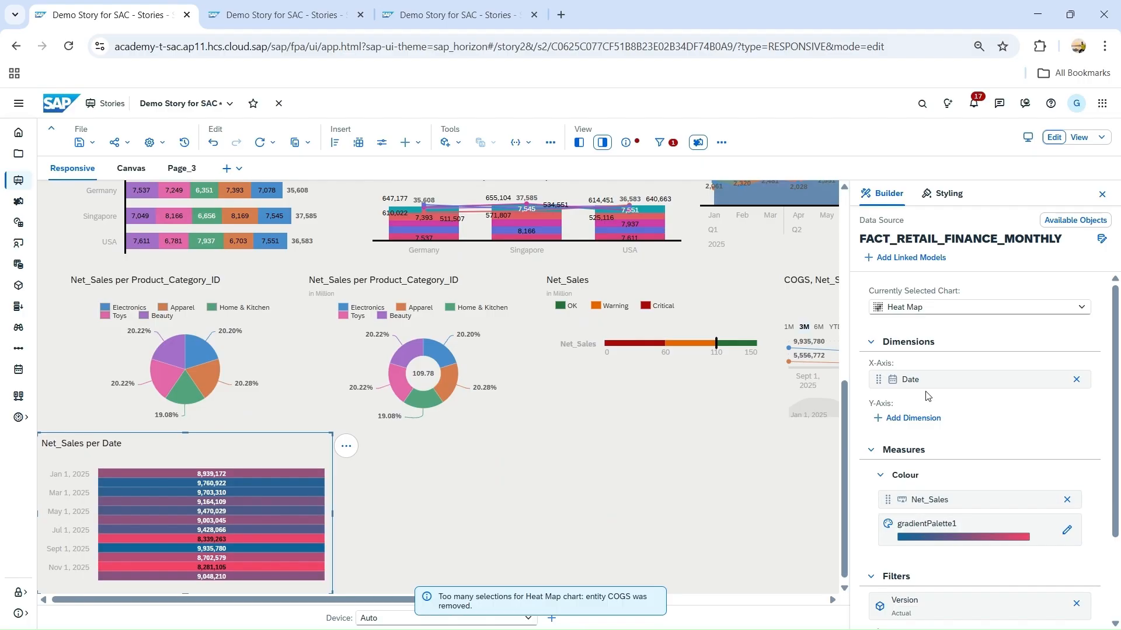
- Replace Date with Product_Category_ID on the heat map's X-axis and add Region_ID to its Y-axis
click(1076, 381)
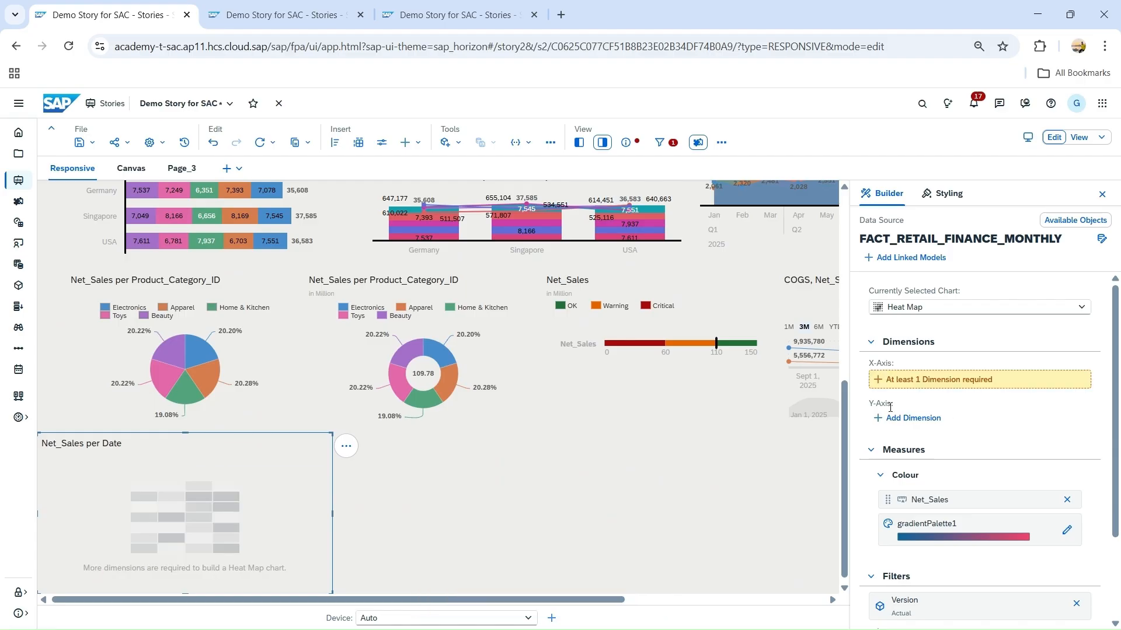
click(913, 385)
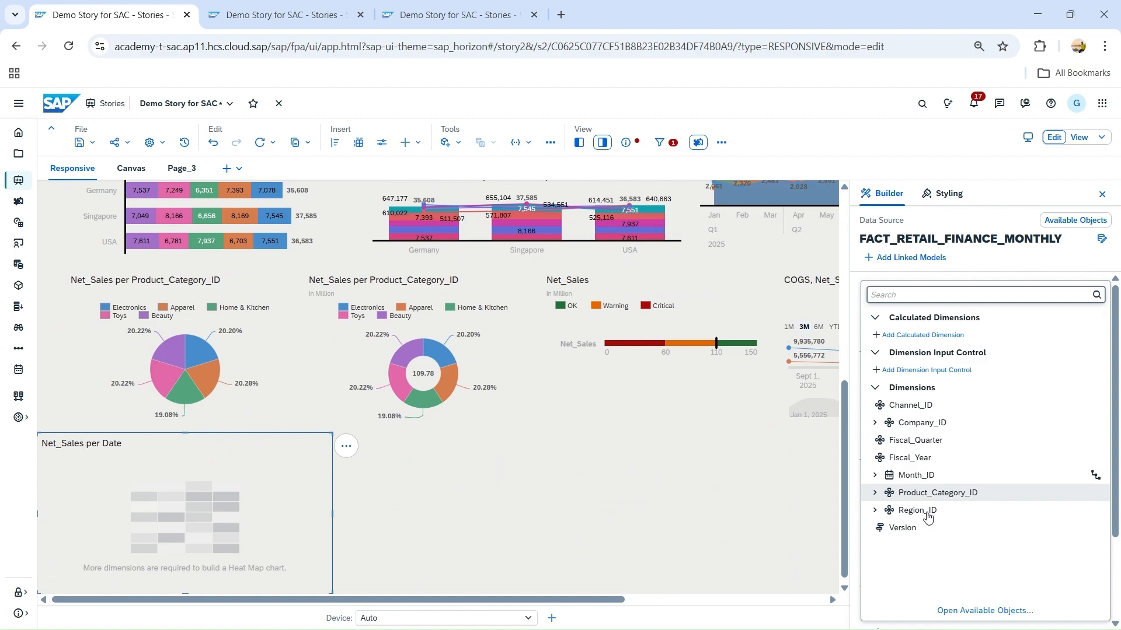
click(906, 493)
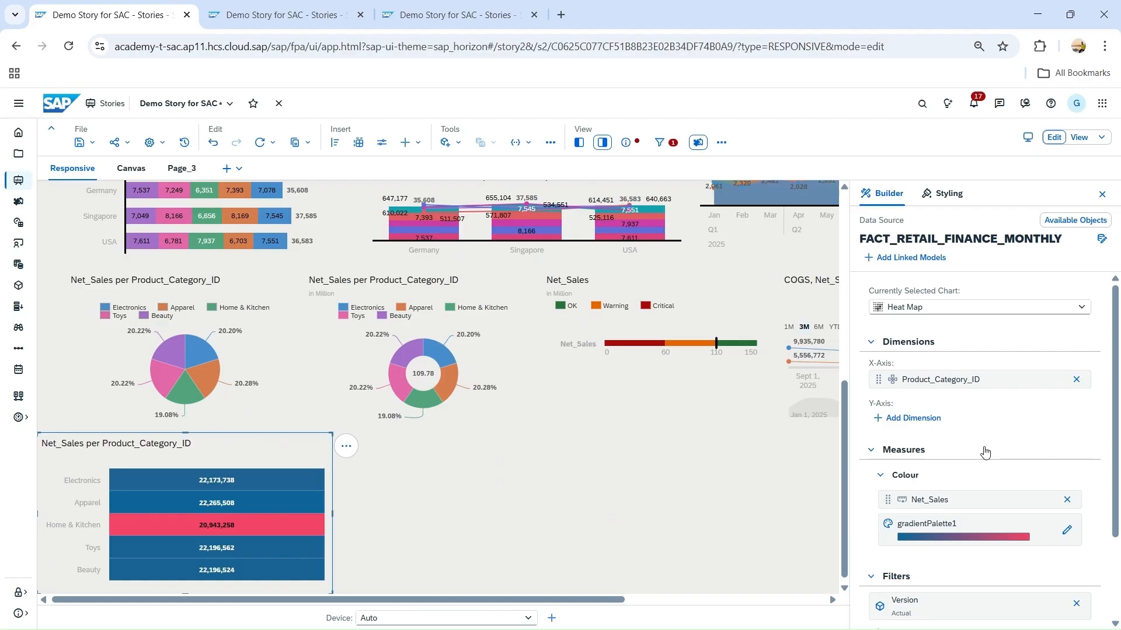
click(905, 419)
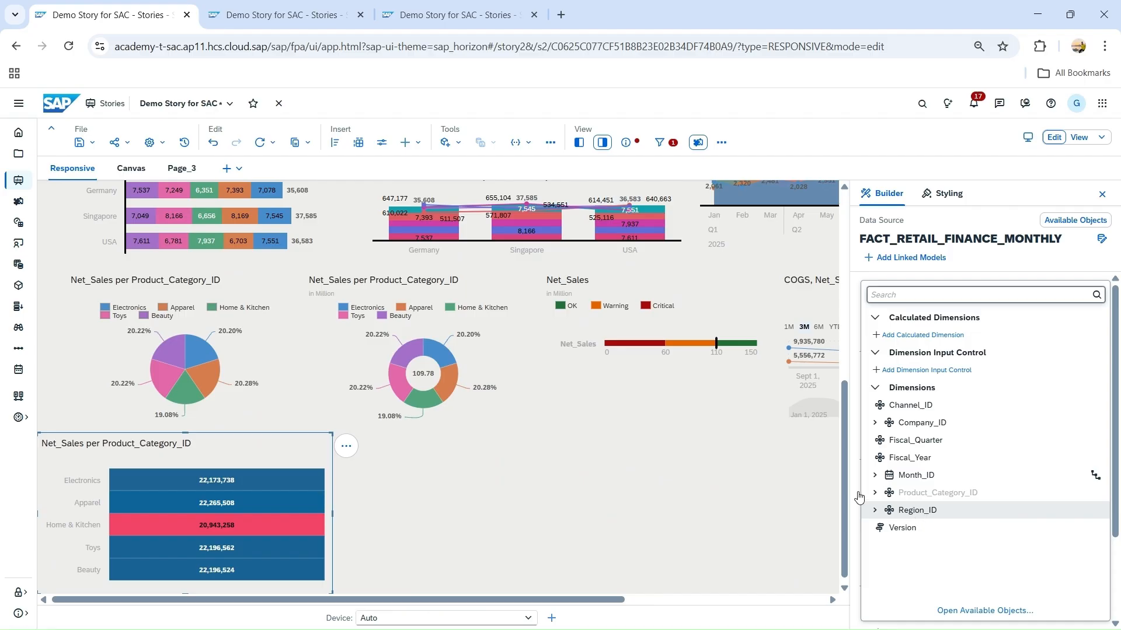
click(881, 511)
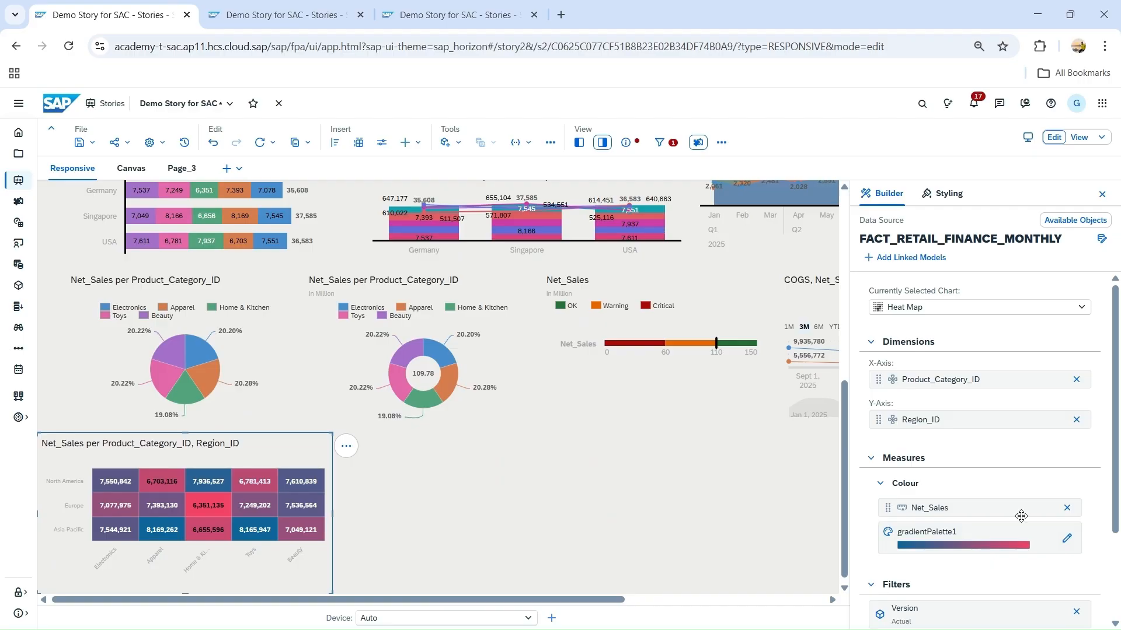
- Show the legend on the heat map of Net_Sales per Product_Category_ID and Region_ID
scroll(1016, 519, down, 1)
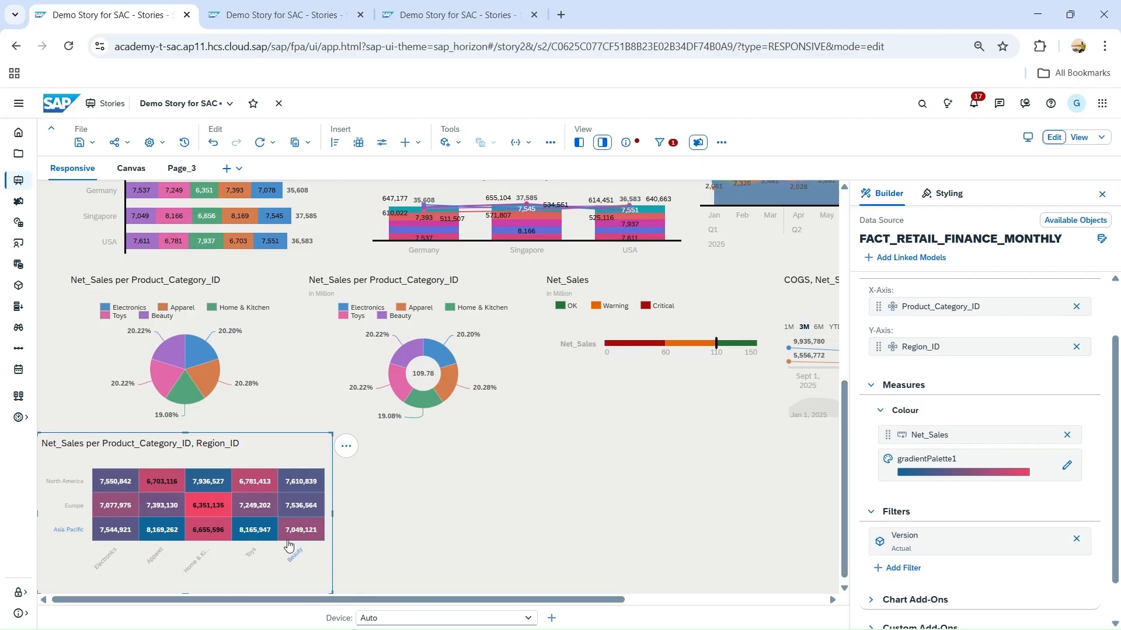
click(357, 451)
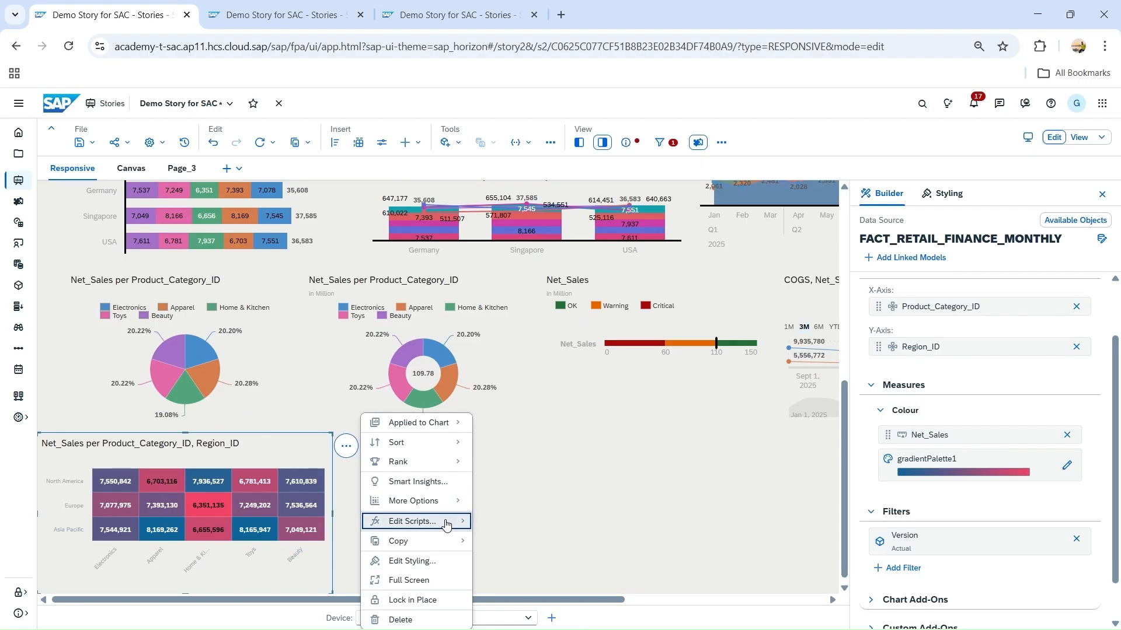
mouse_move(447, 502)
mouse_move(538, 543)
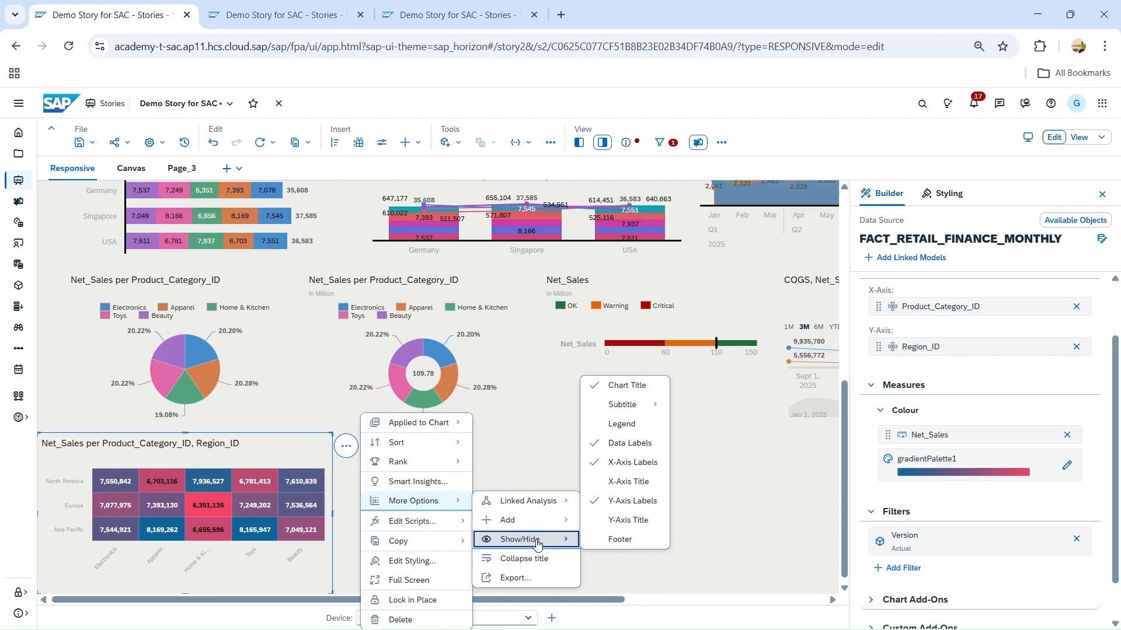
click(640, 433)
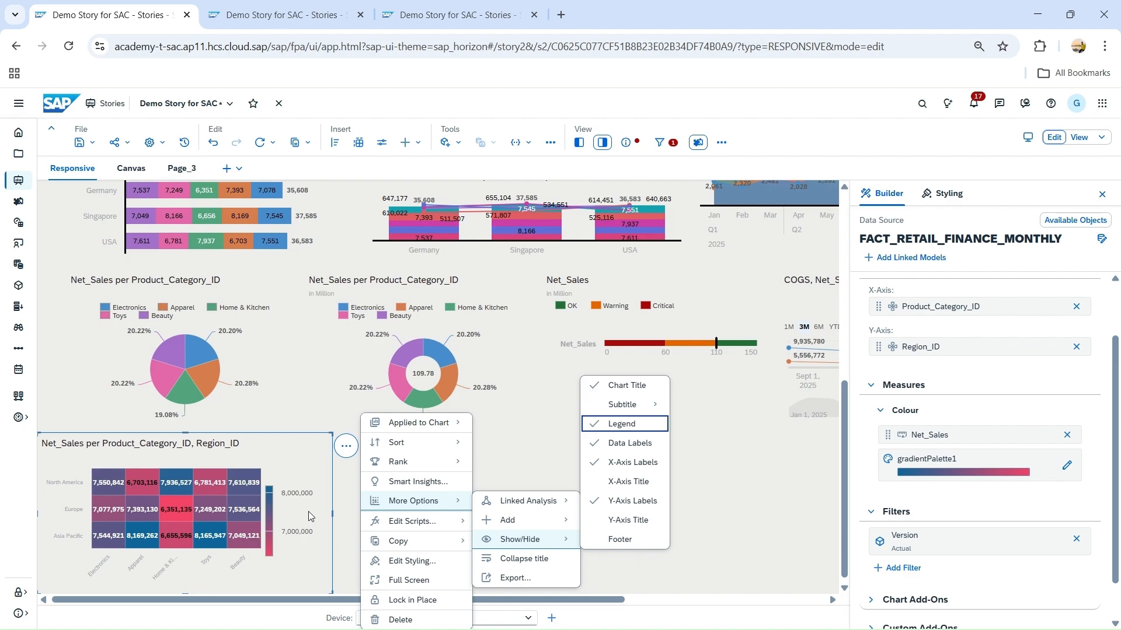
click(272, 495)
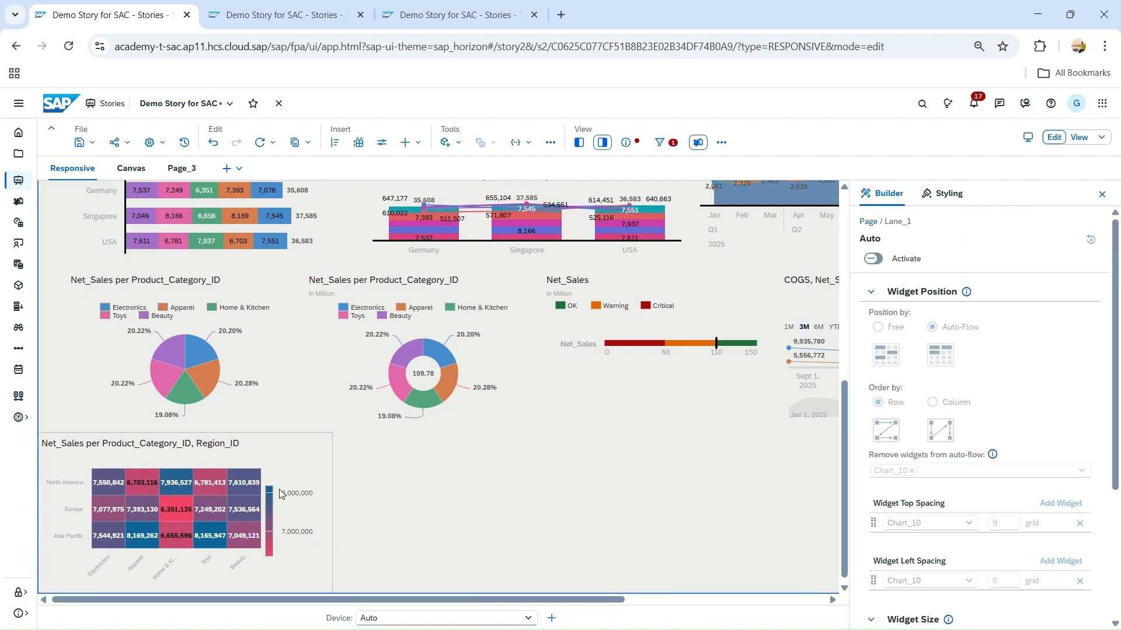
mouse_move(229, 542)
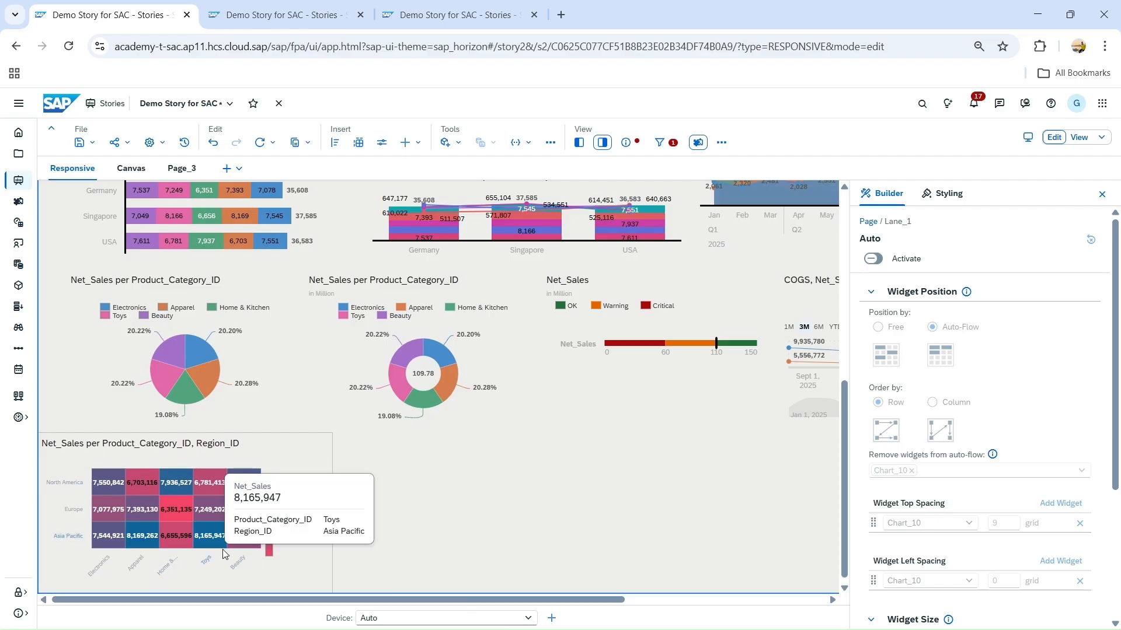
mouse_move(193, 530)
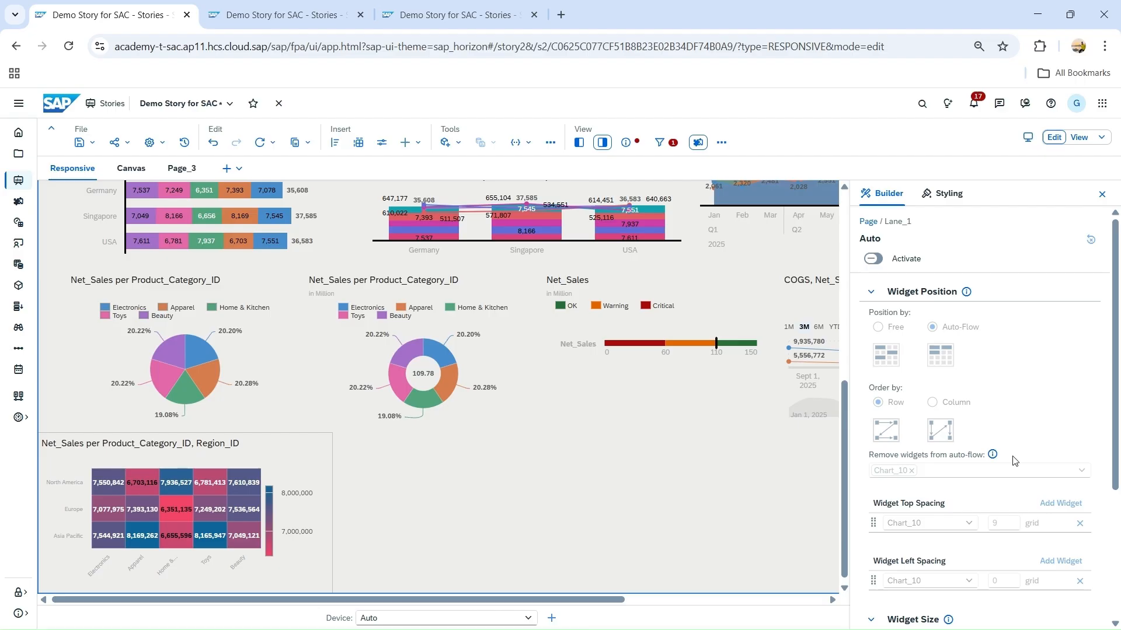
- Apply the gradientPalette5 colour palette to the heat map's Net_Sales measure
click(299, 454)
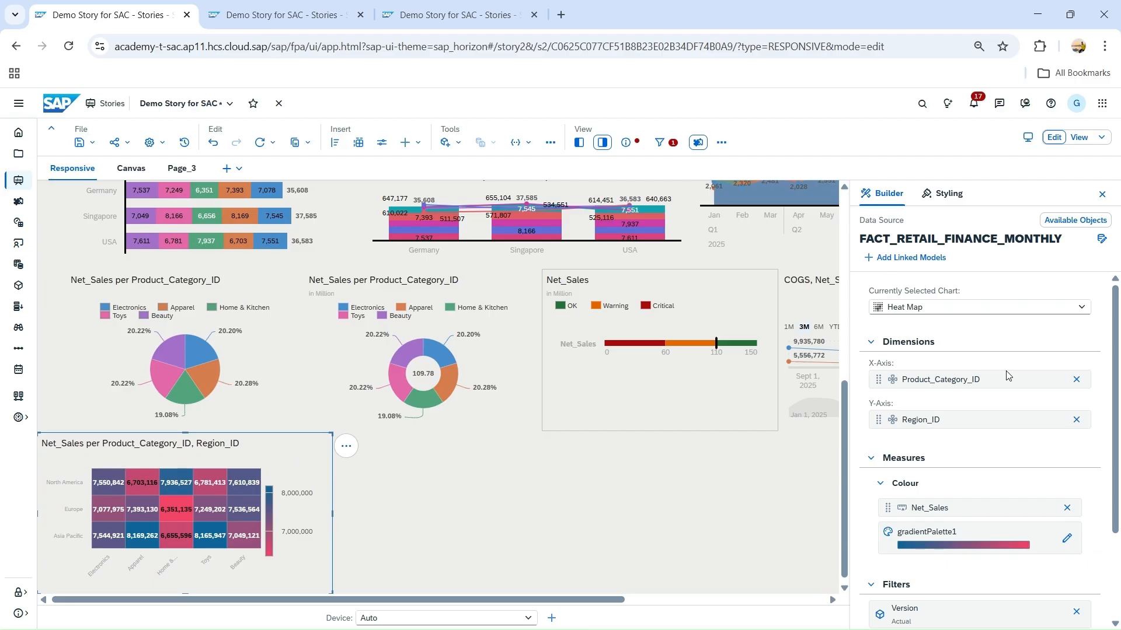
scroll(1006, 375, down, 2)
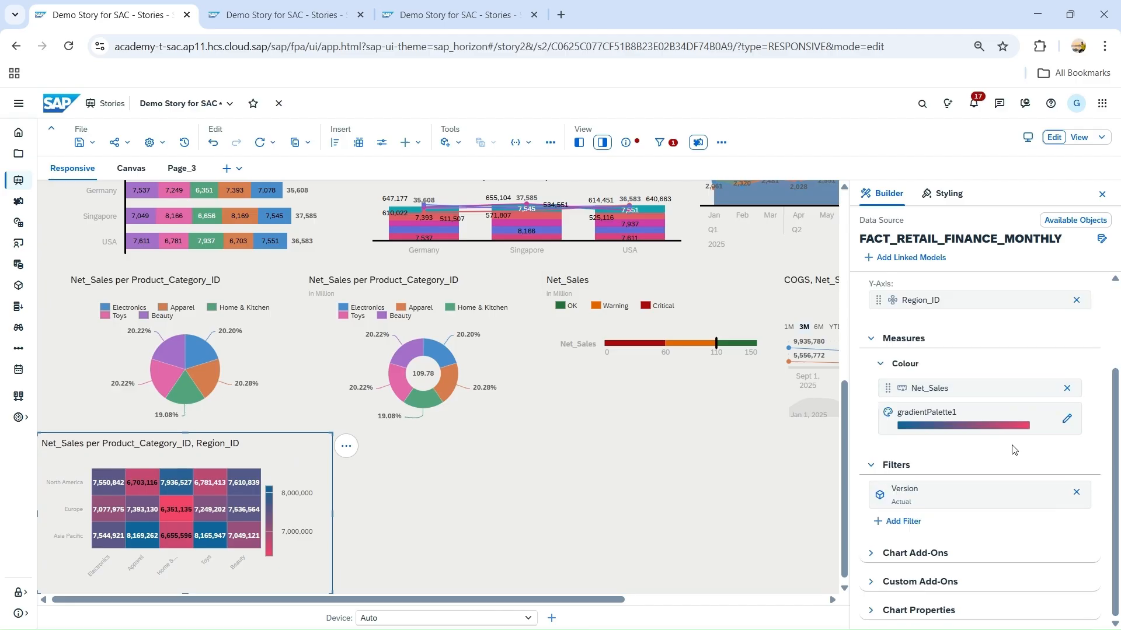
scroll(998, 467, up, 2)
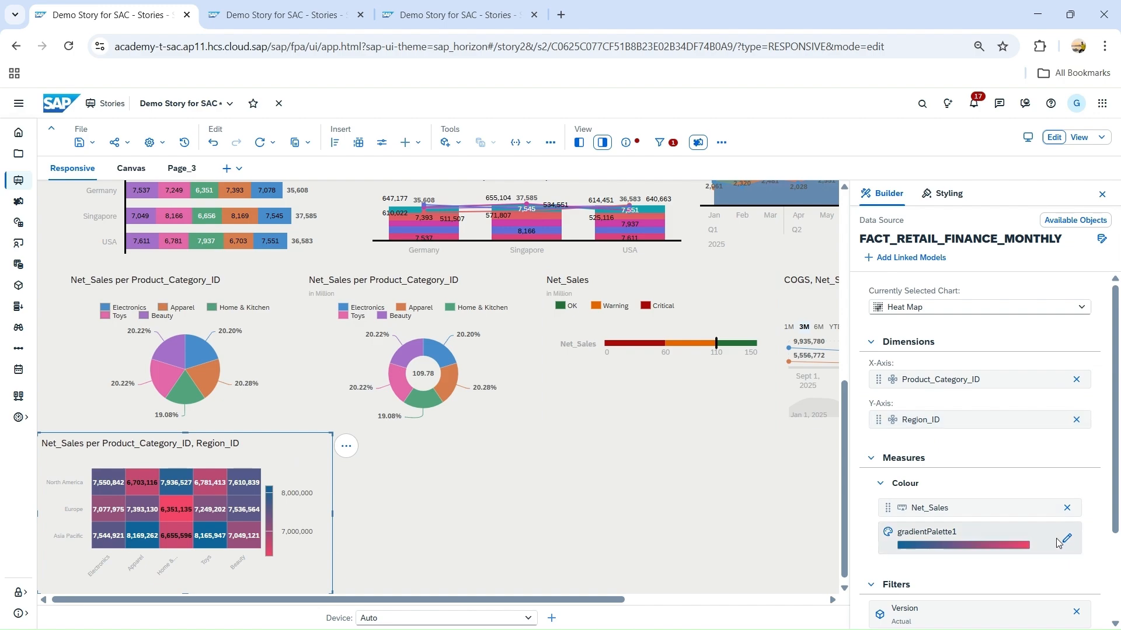
scroll(1039, 543, down, 2)
scroll(1019, 543, down, 1)
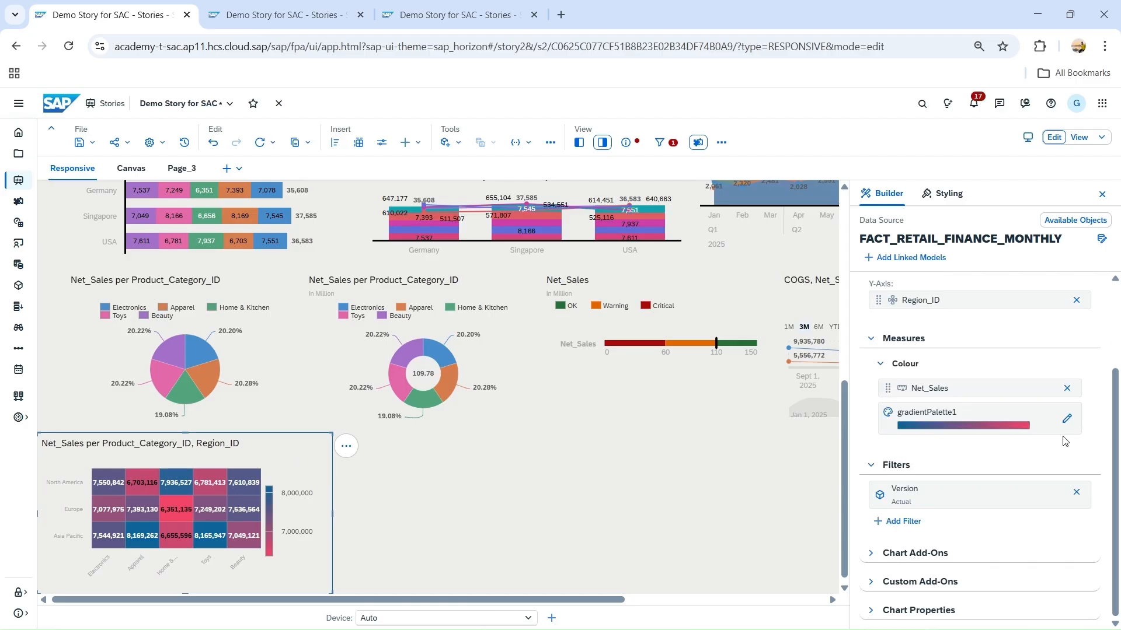
click(1066, 418)
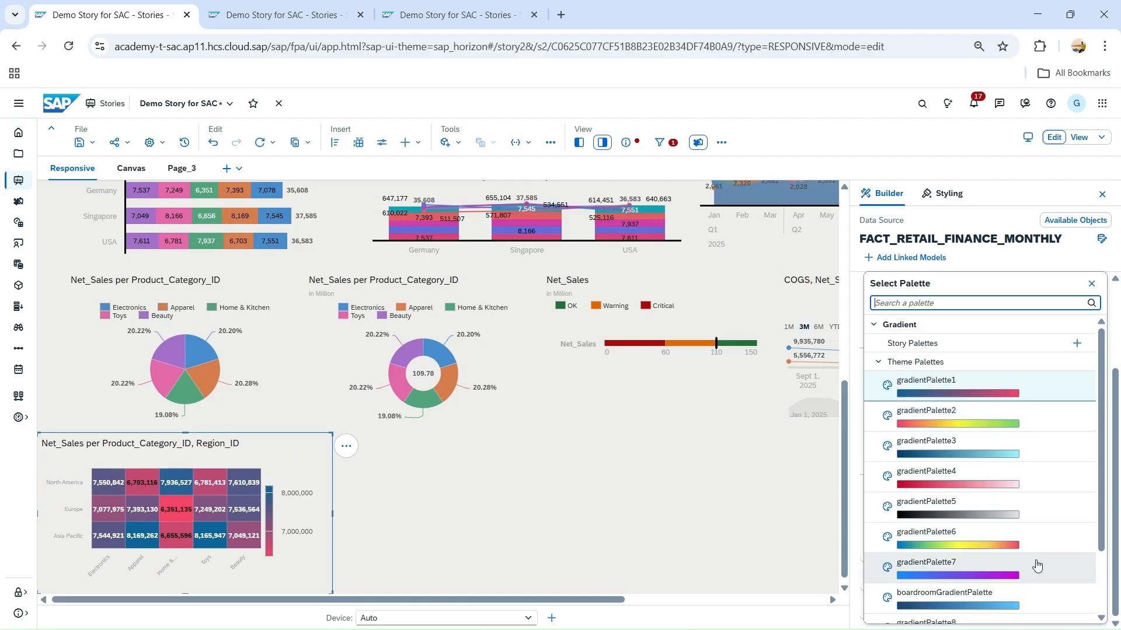
scroll(1039, 511, down, 2)
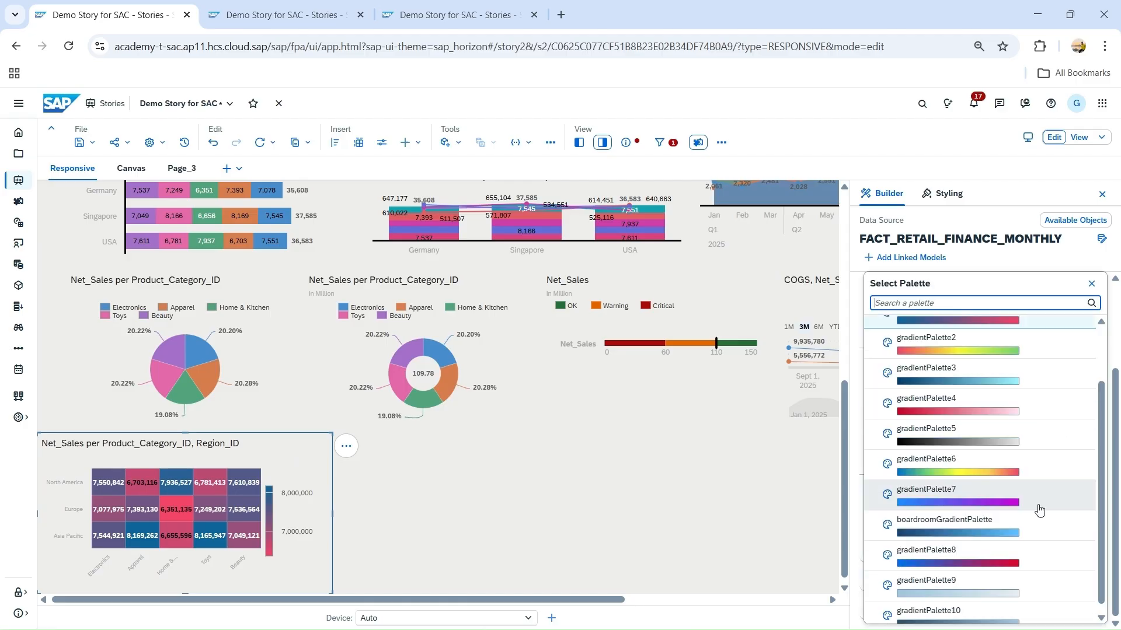
click(1030, 429)
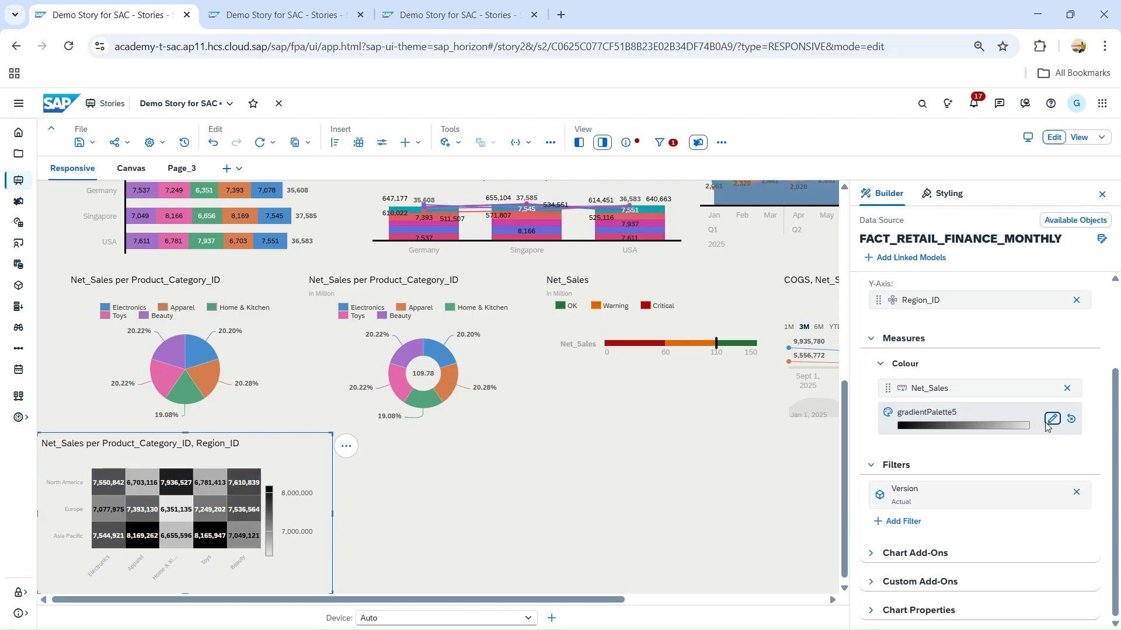
- Set the colour palette of the heat map's Net_Sales measure to gradientPalette8
click(1051, 419)
scroll(1015, 537, down, 1)
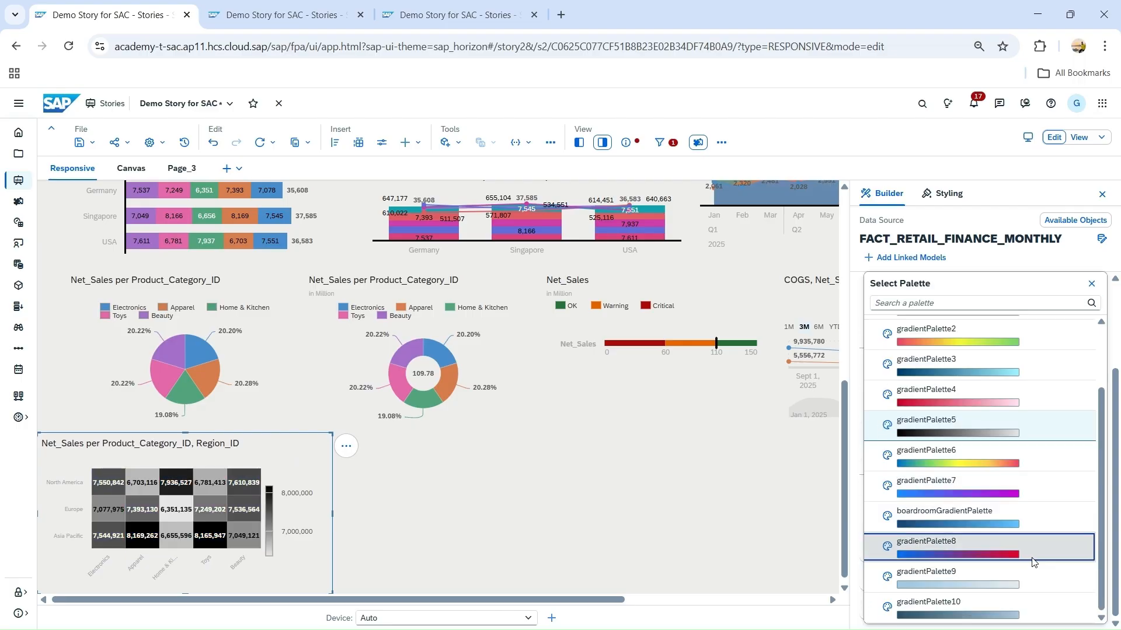
click(1034, 562)
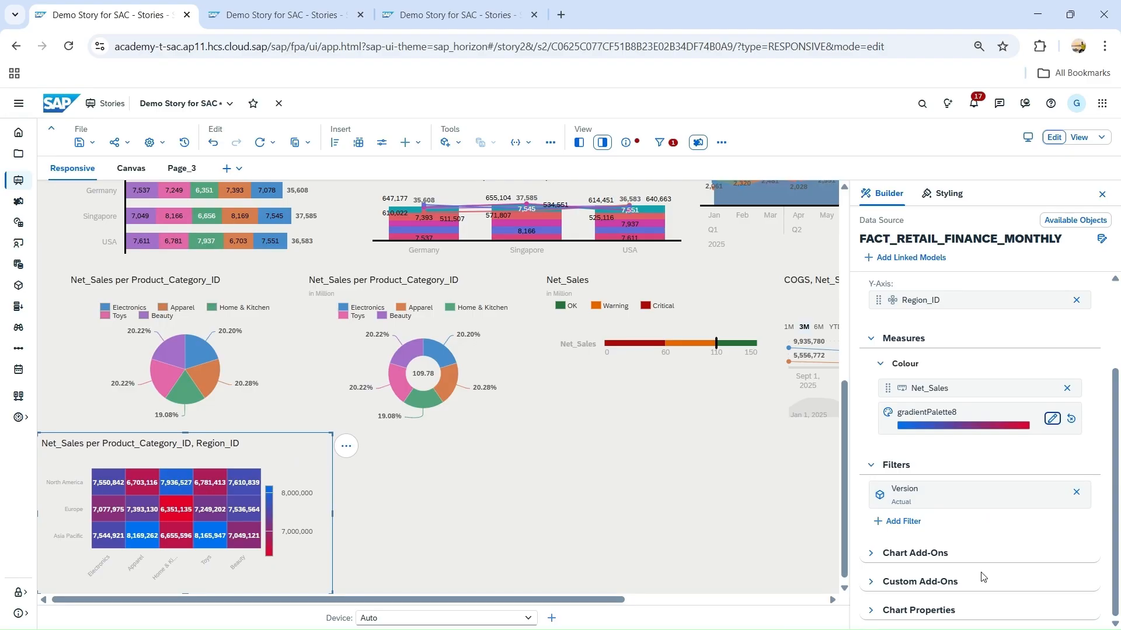
scroll(995, 380, up, 2)
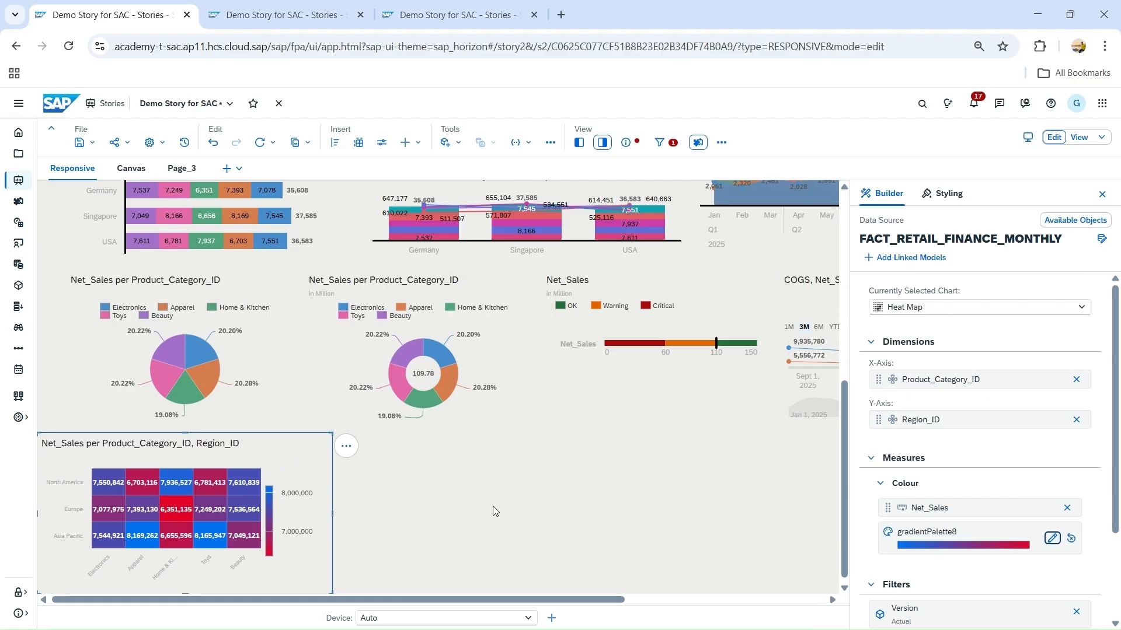
double_click(305, 448)
click(240, 483)
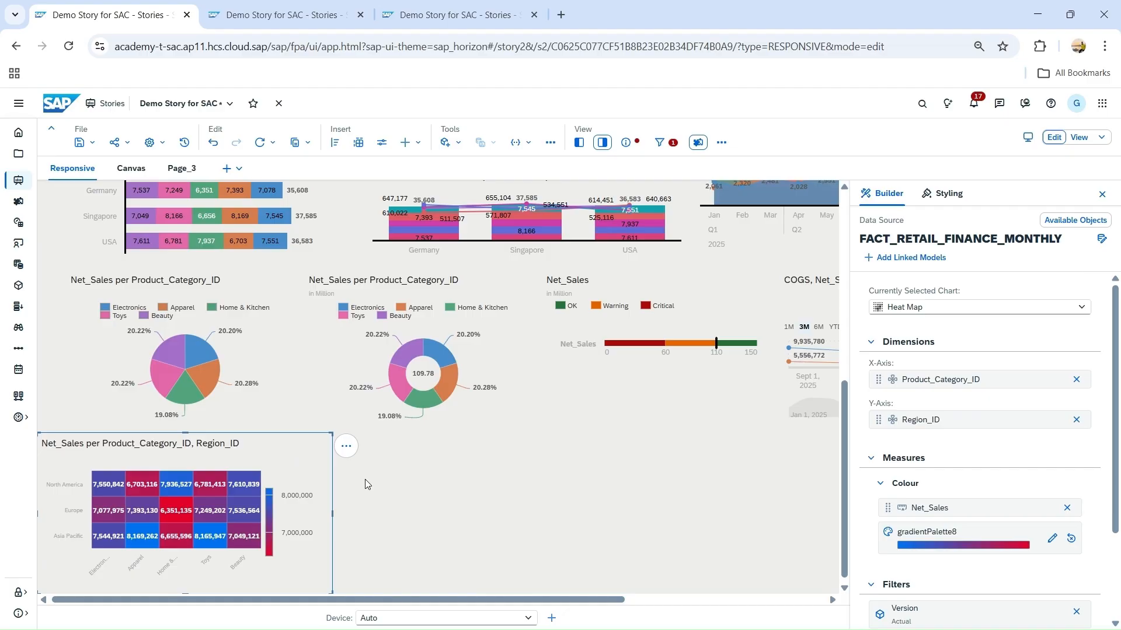
click(309, 456)
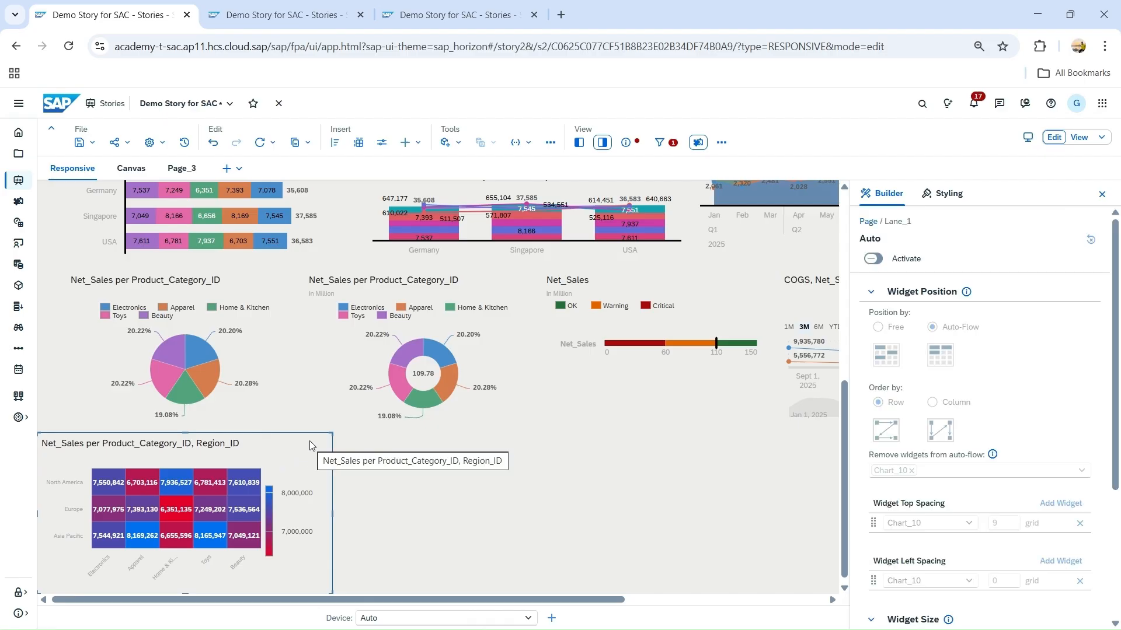
- Duplicate the heat map of Net_Sales per Product_Category_ID and Region_ID, and change the copy's chart type to Waterfall
click(309, 446)
key(ctrl+c)
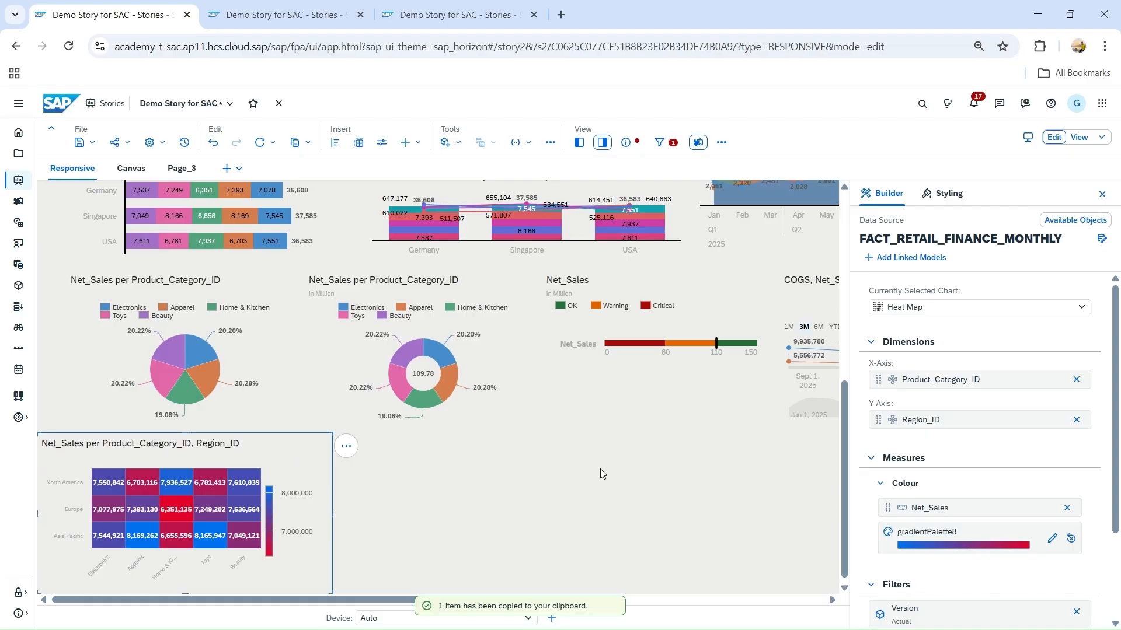
key(alt+Tab)
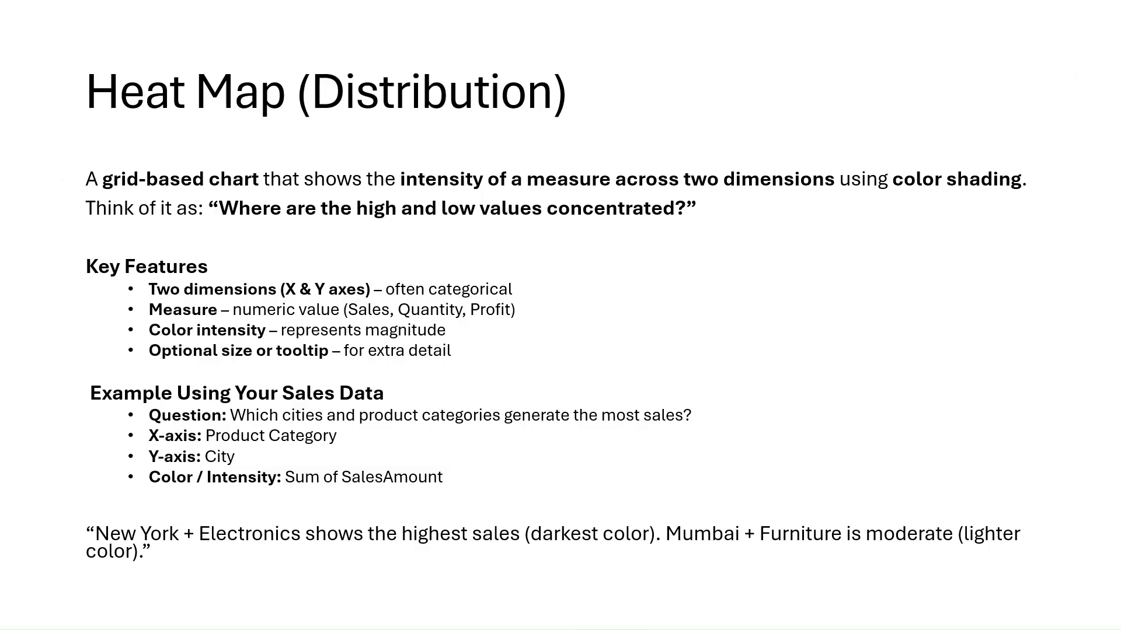
key(Right)
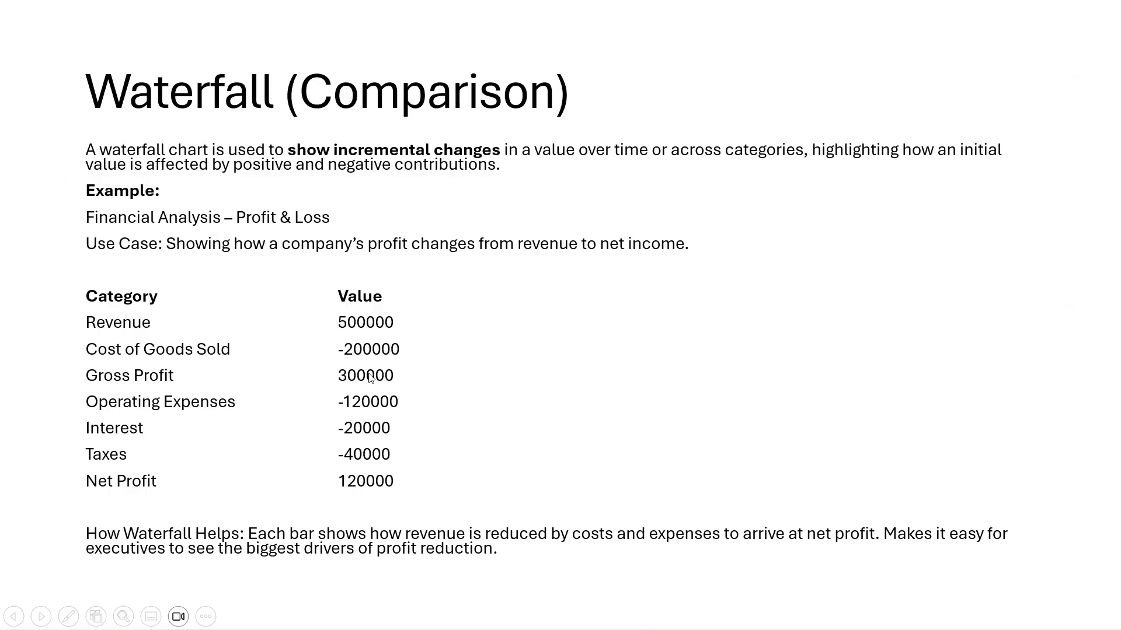
key(alt+Tab)
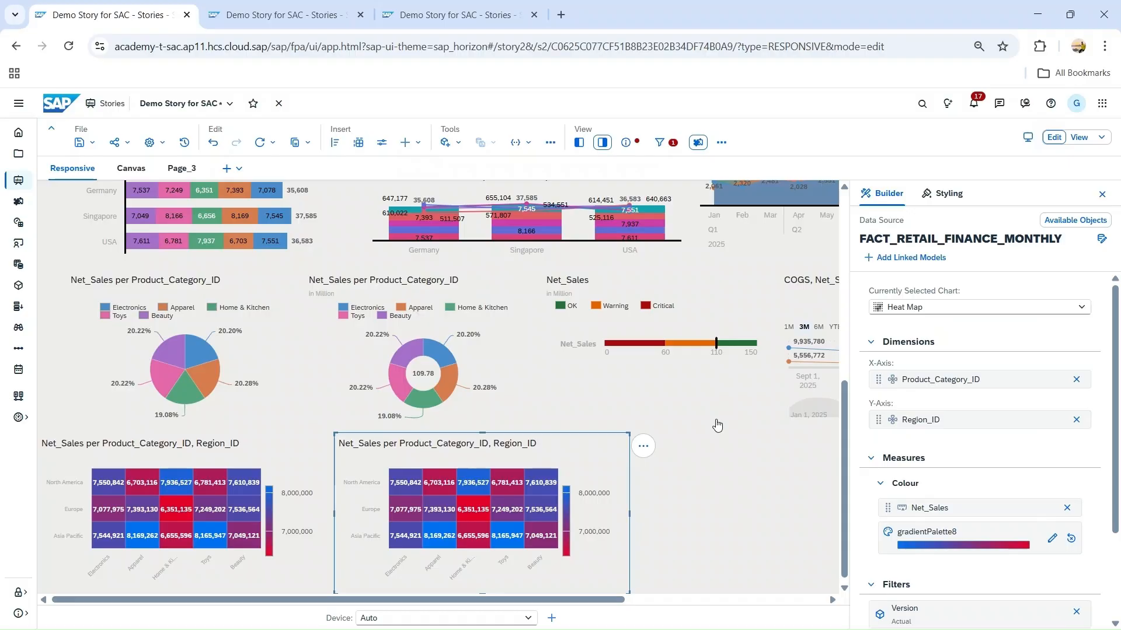
click(1044, 309)
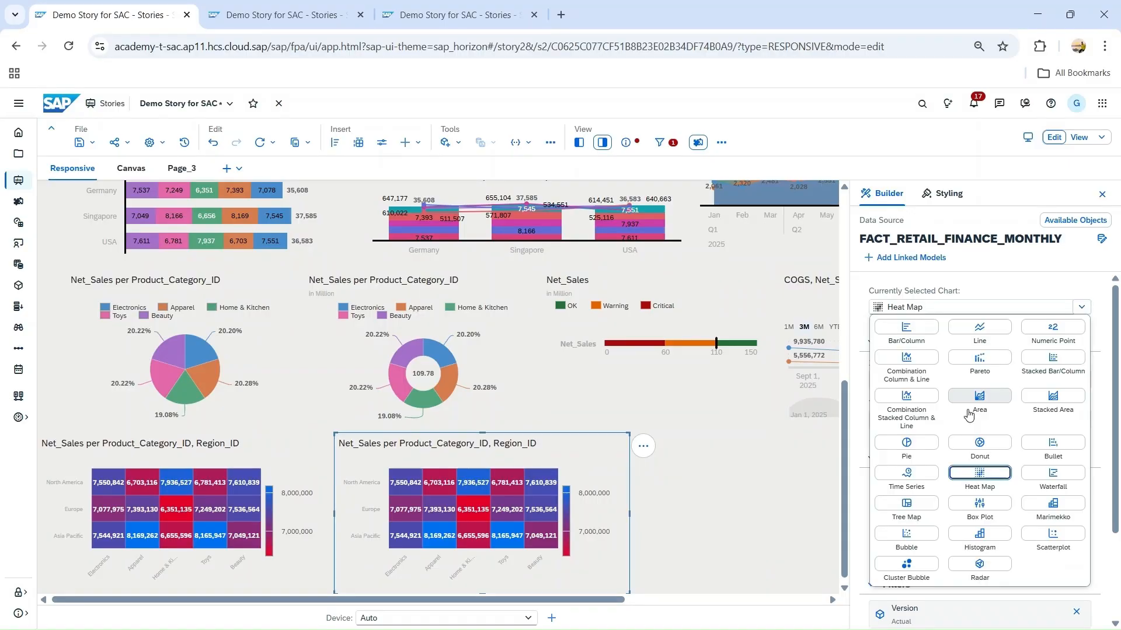
click(1047, 478)
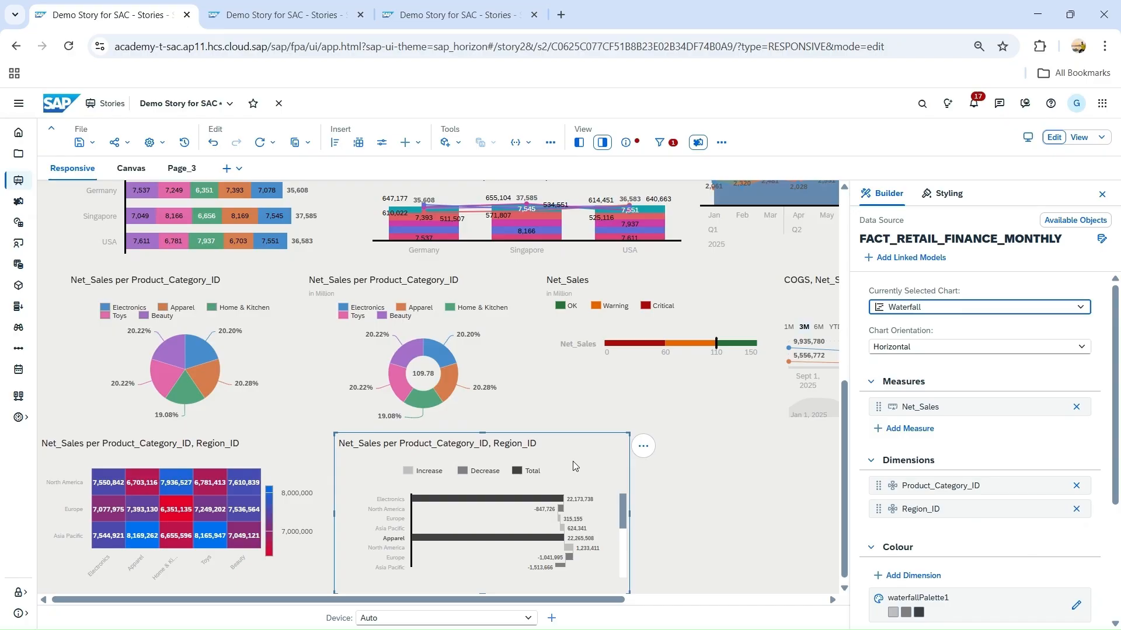
- Remove the Product_Category_ID and Region_ID dimensions from the waterfall chart
key(alt+Tab)
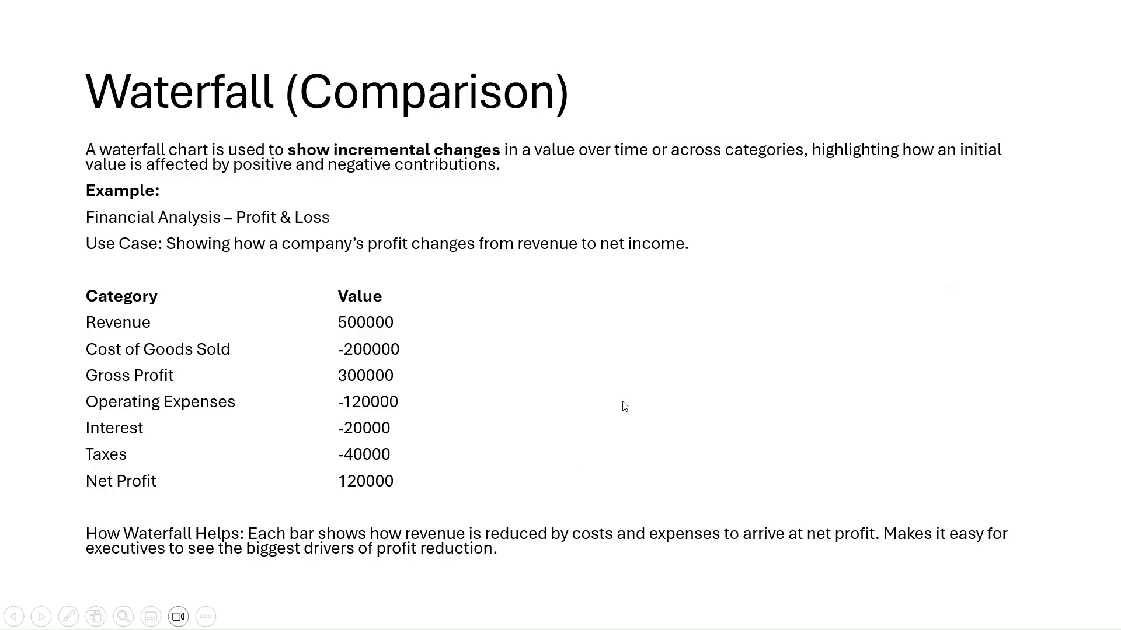
key(alt+Tab)
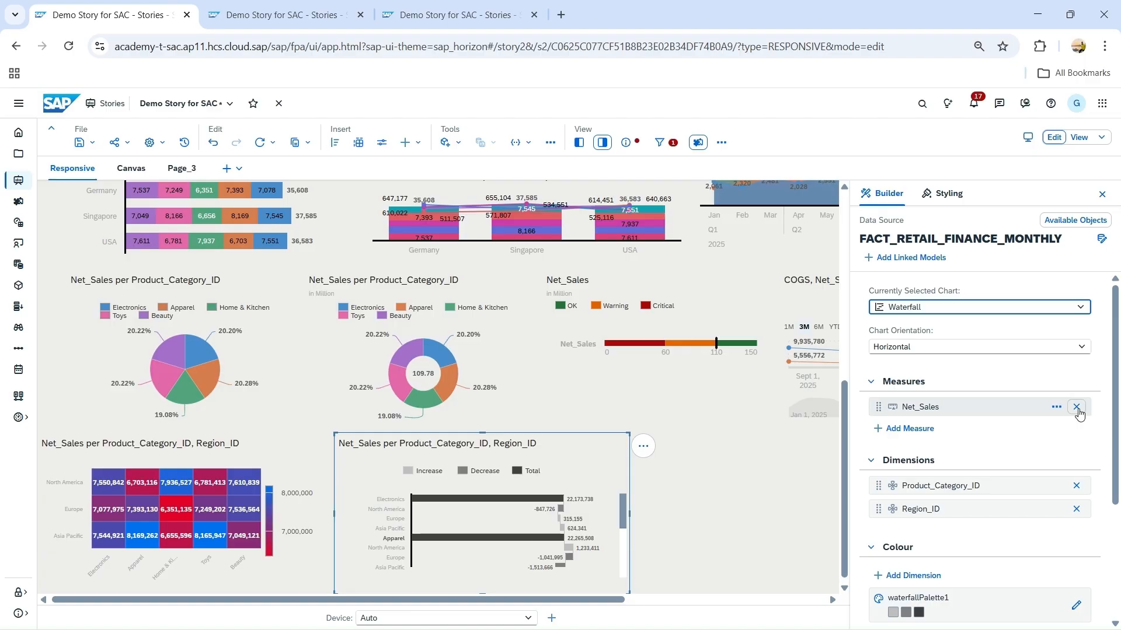
click(1077, 488)
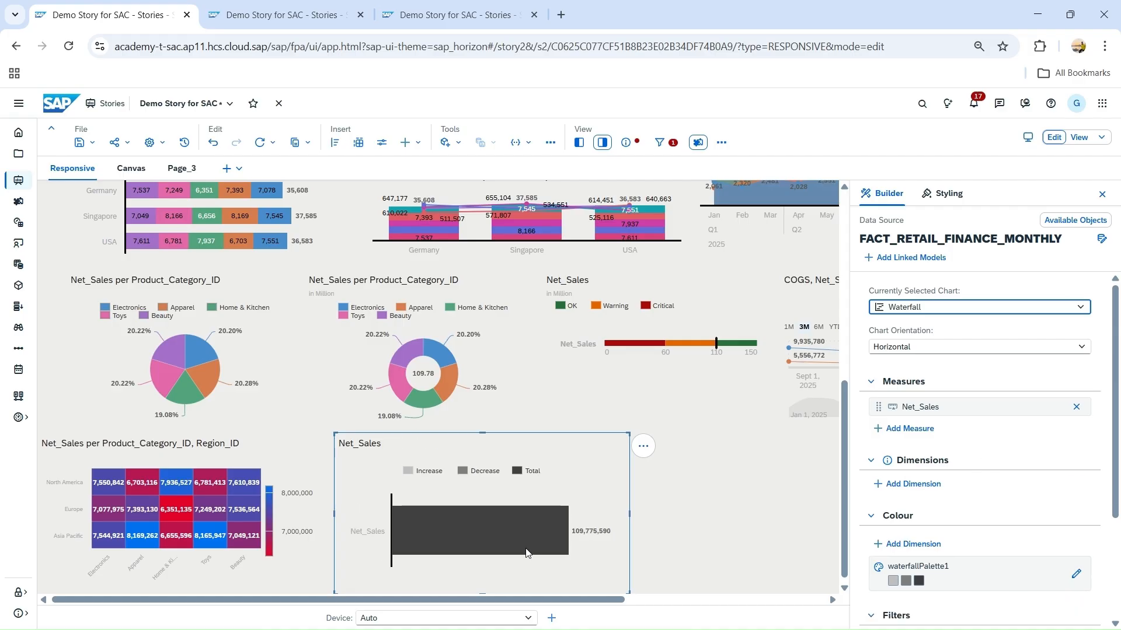
- Replace the waterfall chart's Net_Sales measure with Gross_Sales, Interest, Tax and Discounts
click(914, 430)
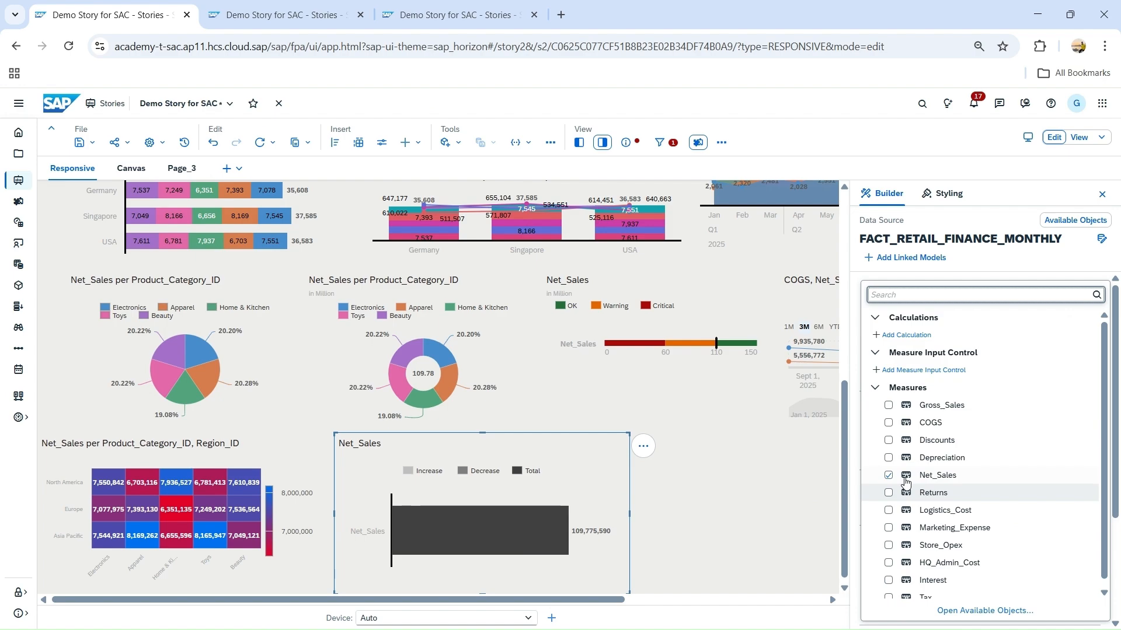
click(889, 405)
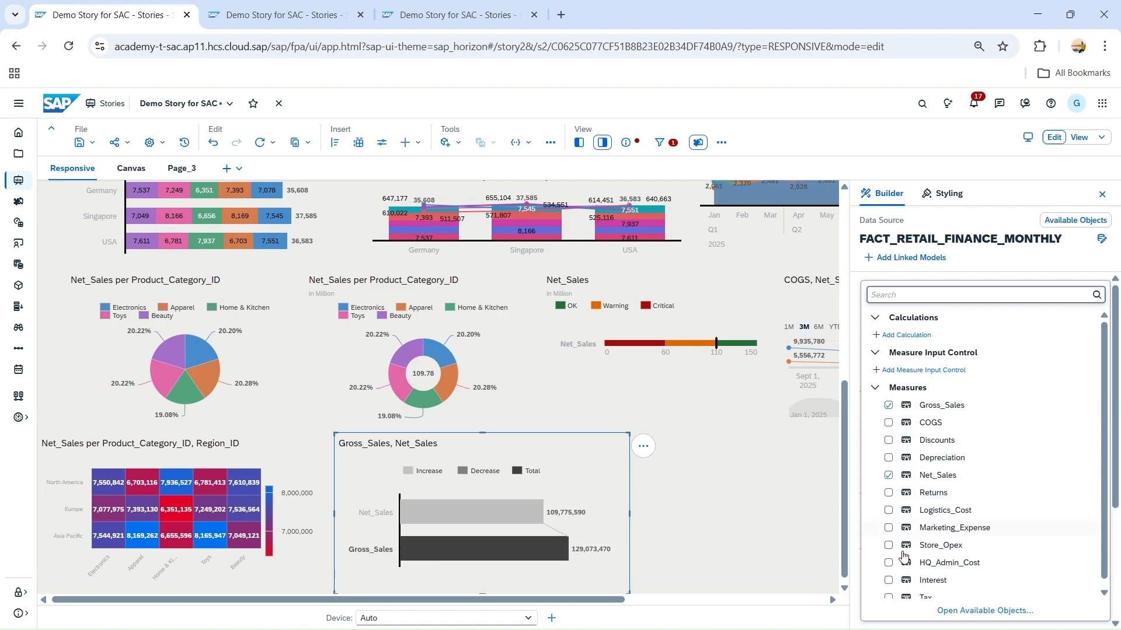
scroll(899, 578, down, 1)
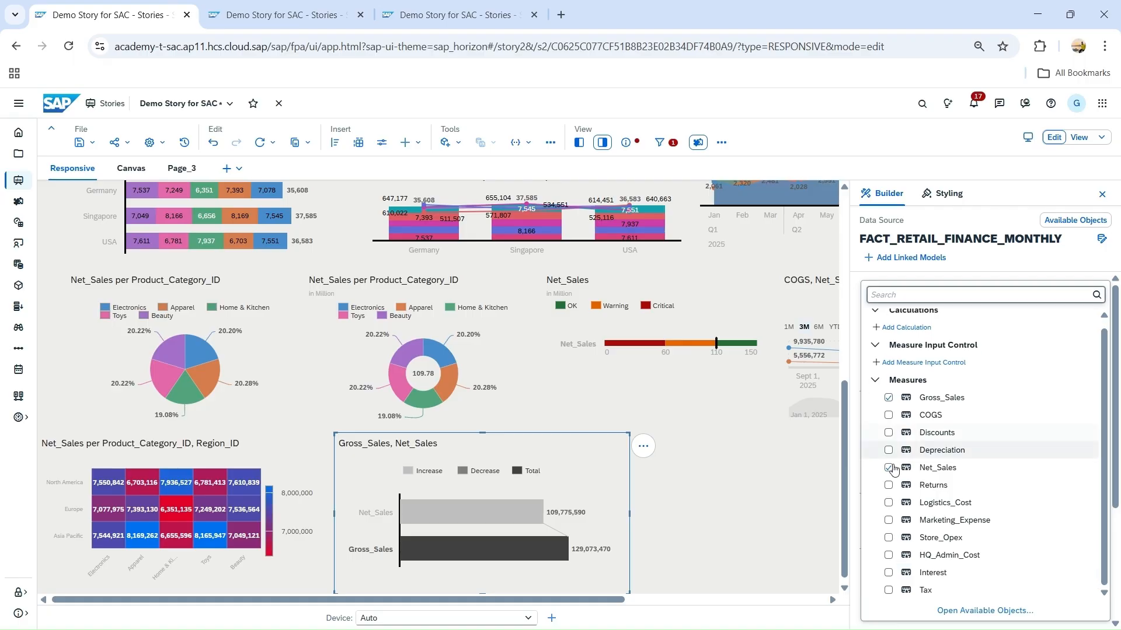
click(889, 468)
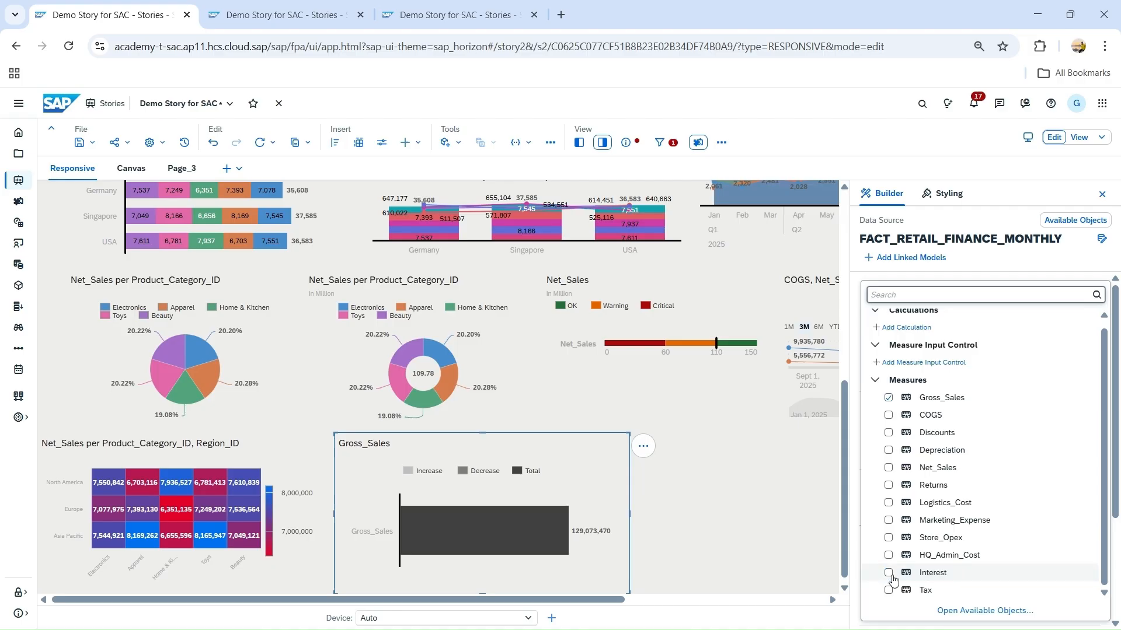
click(889, 574)
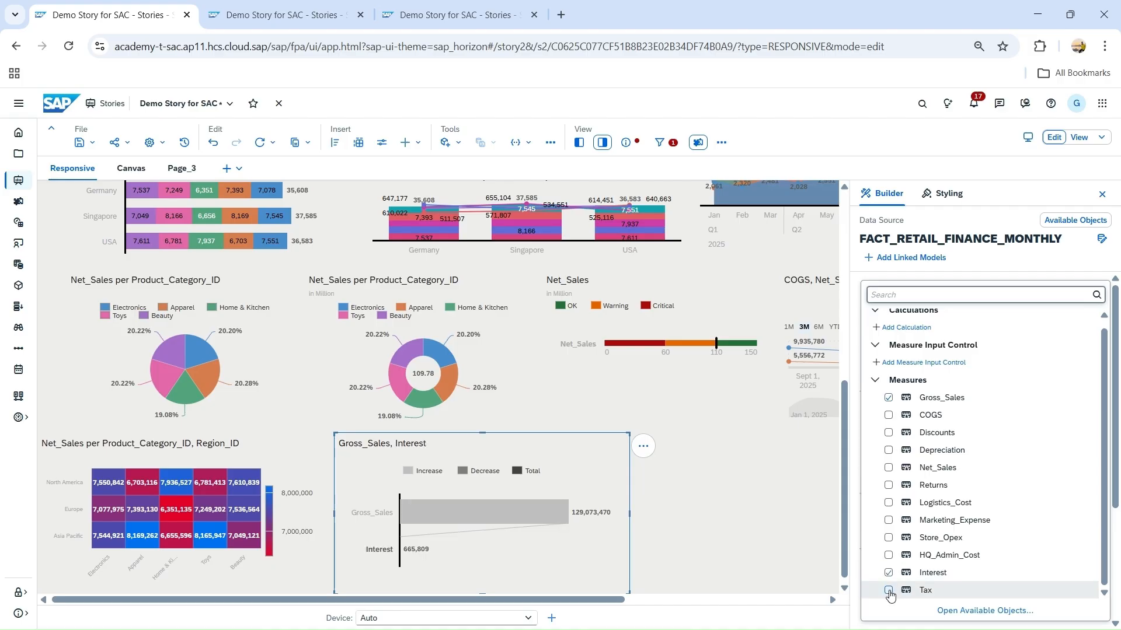
click(889, 591)
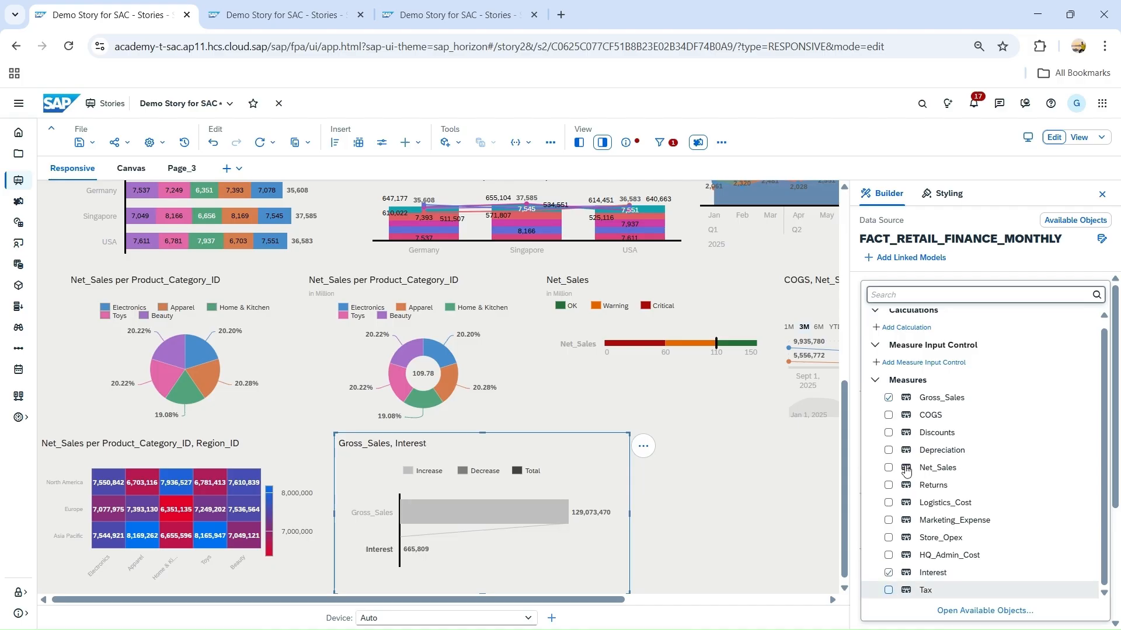
click(888, 433)
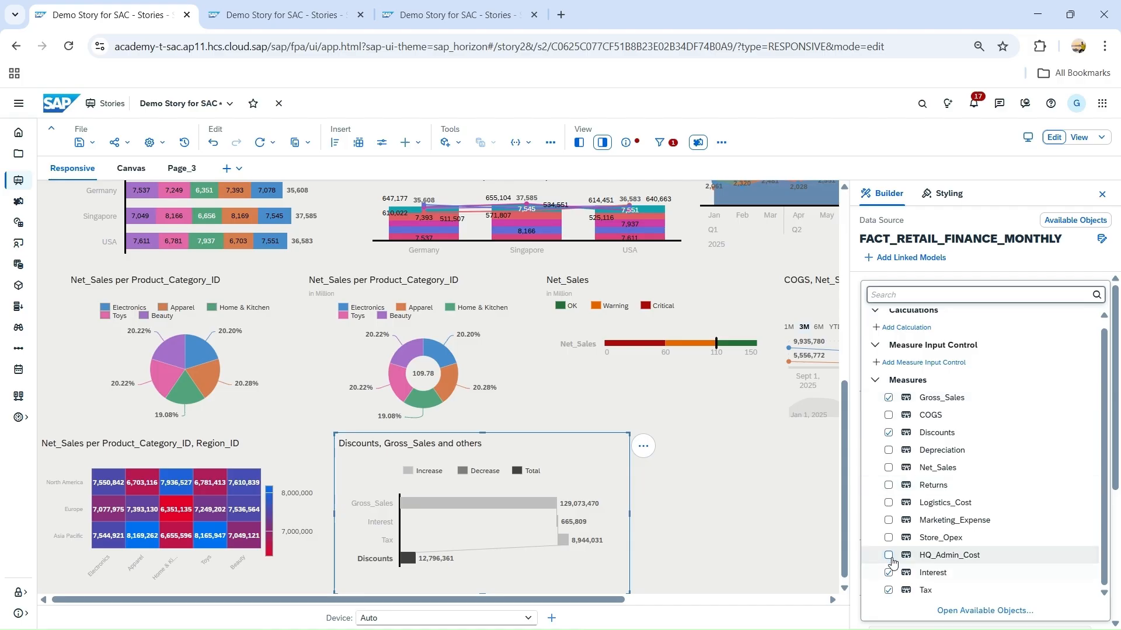
click(854, 498)
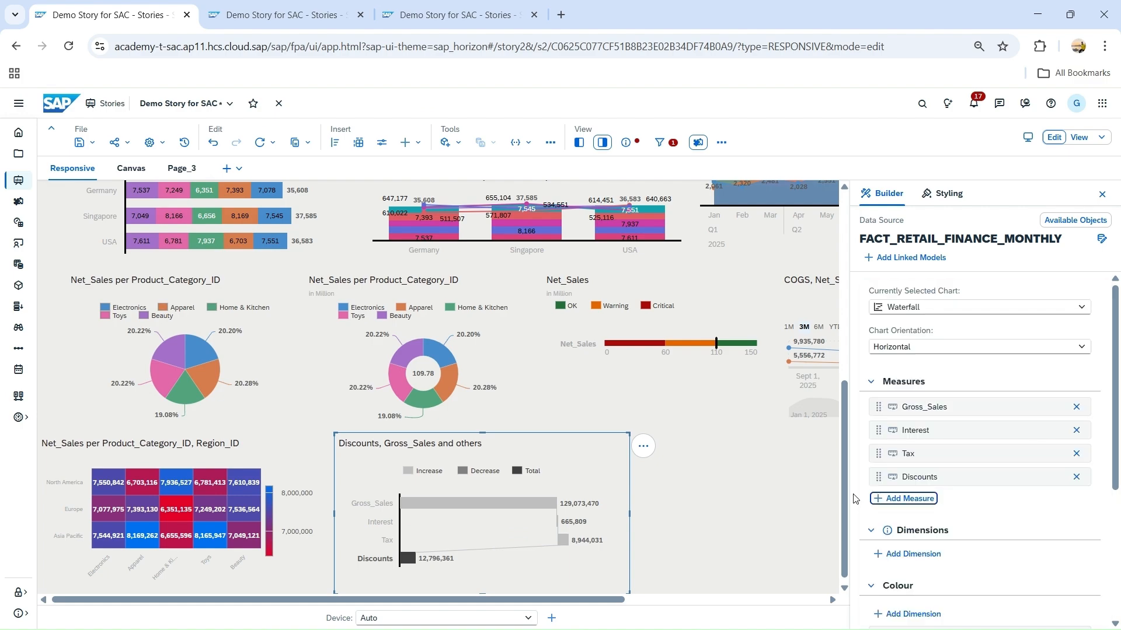
- Set the waterfall chart's orientation to Vertical
click(910, 347)
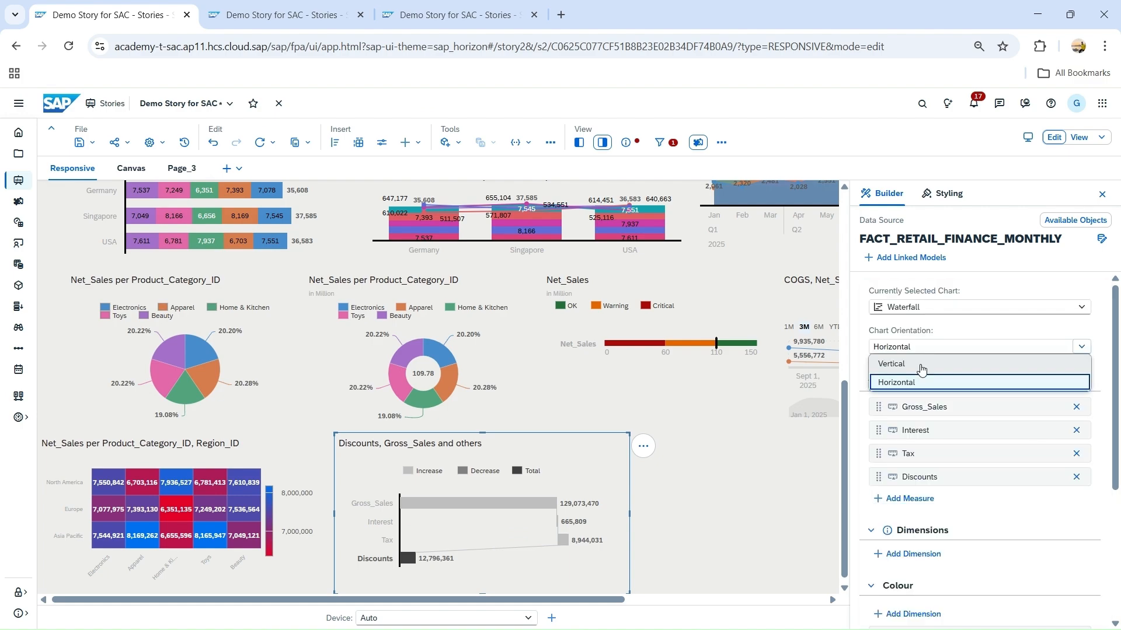
click(921, 365)
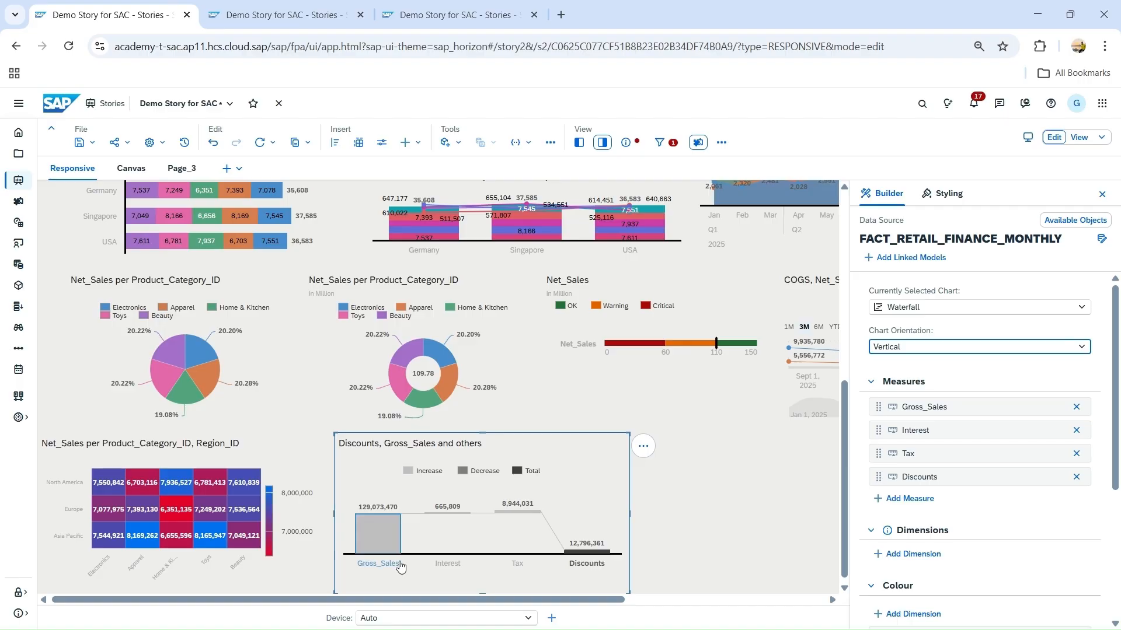
click(960, 409)
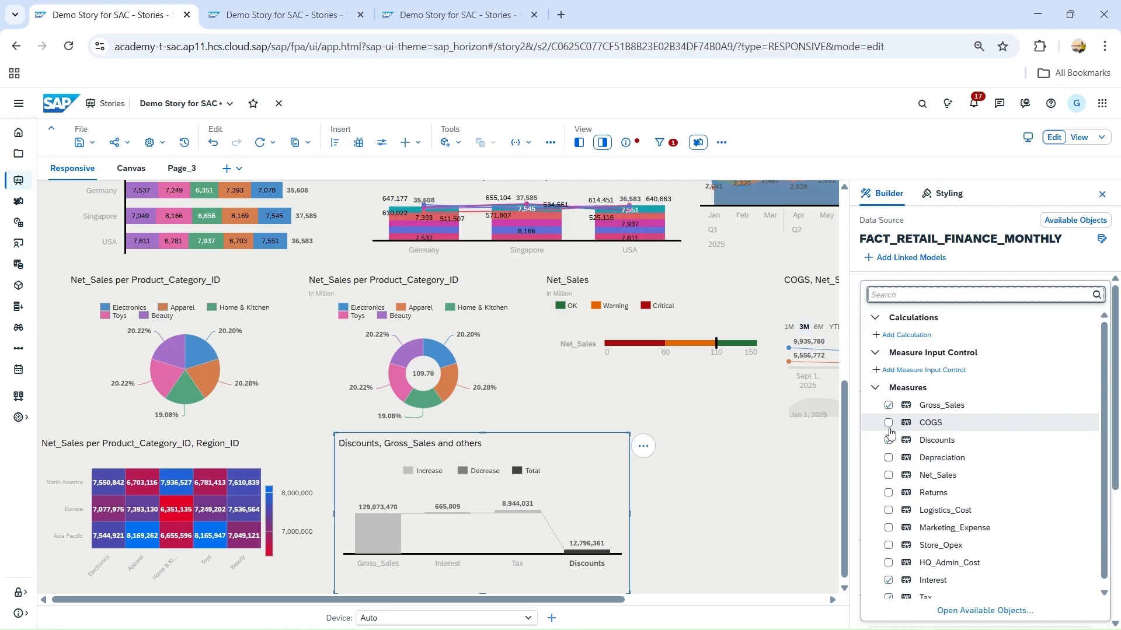
click(461, 520)
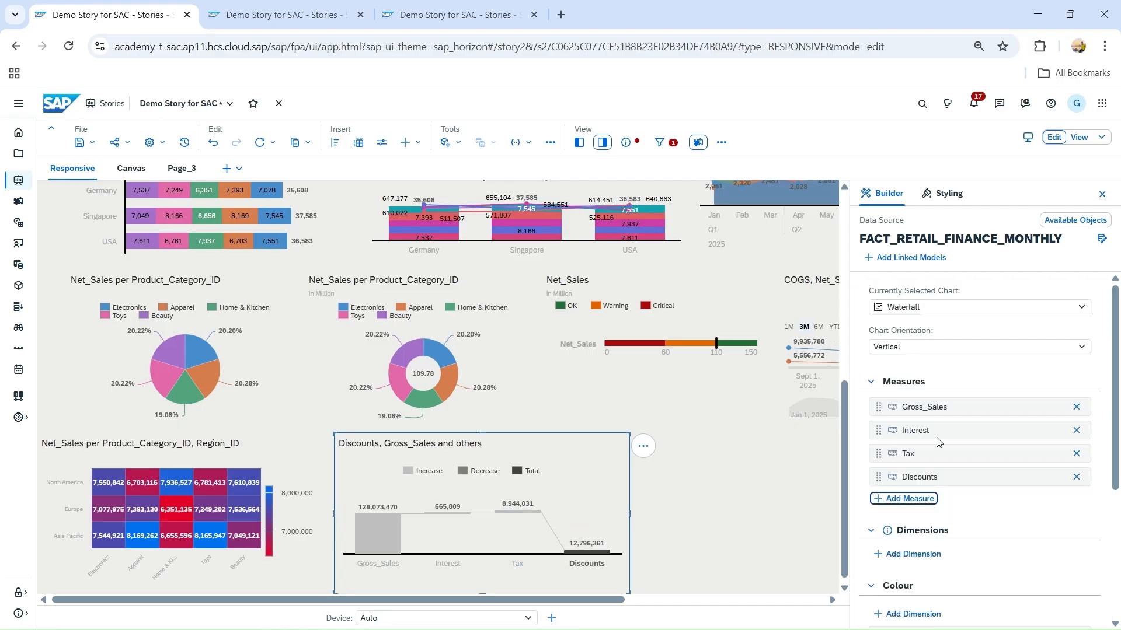
- Start a new calculated measure for the waterfall chart and name it Tax
click(892, 499)
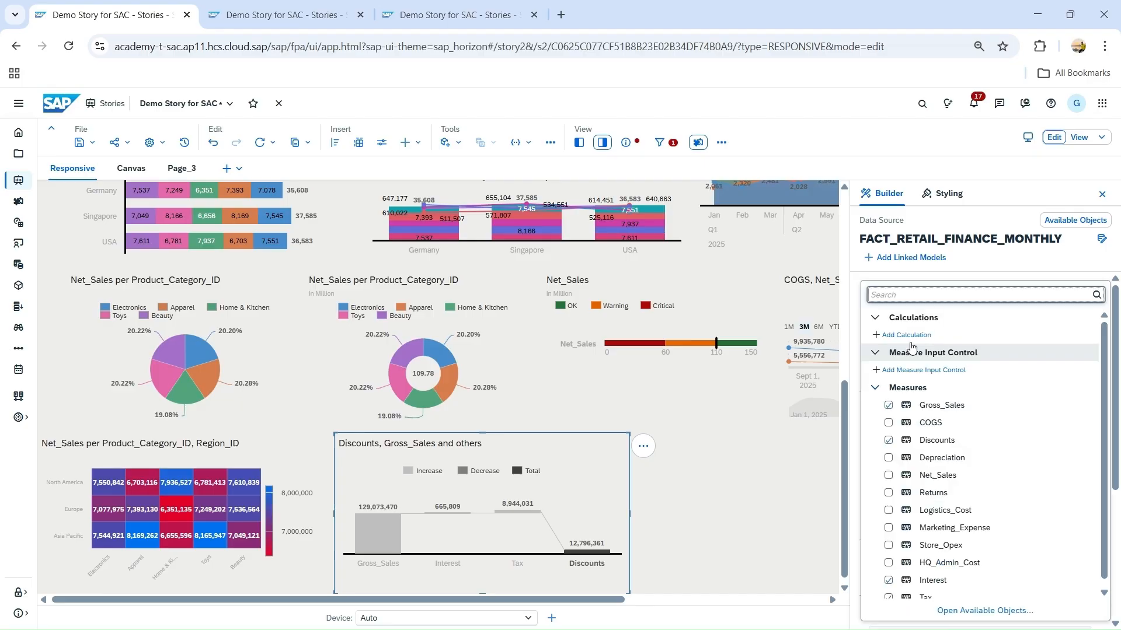
click(910, 338)
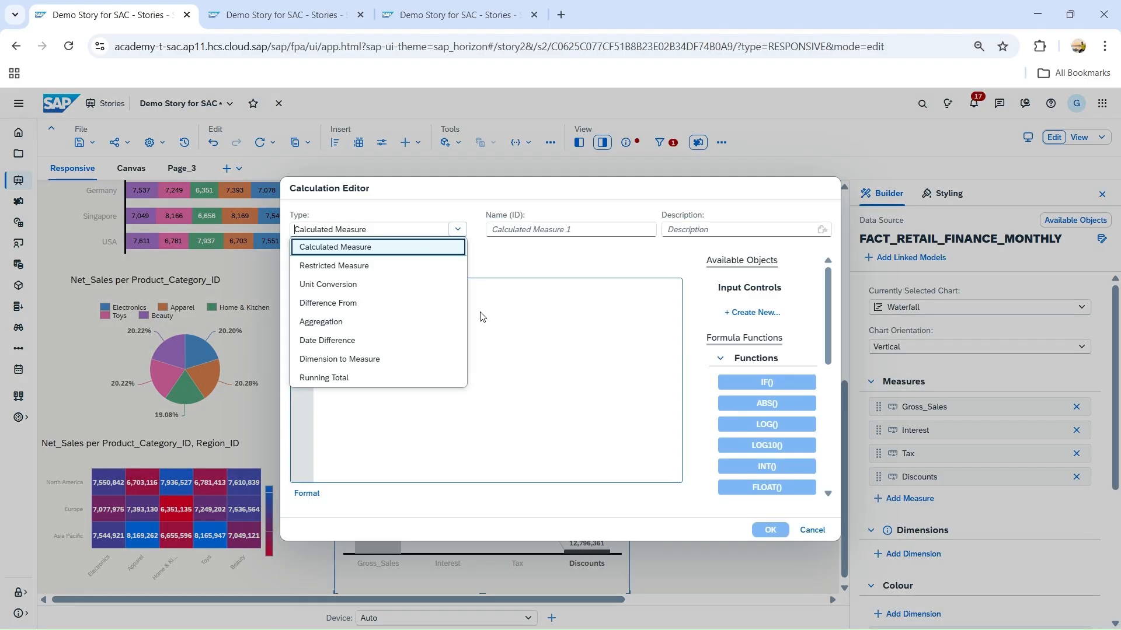
click(528, 227)
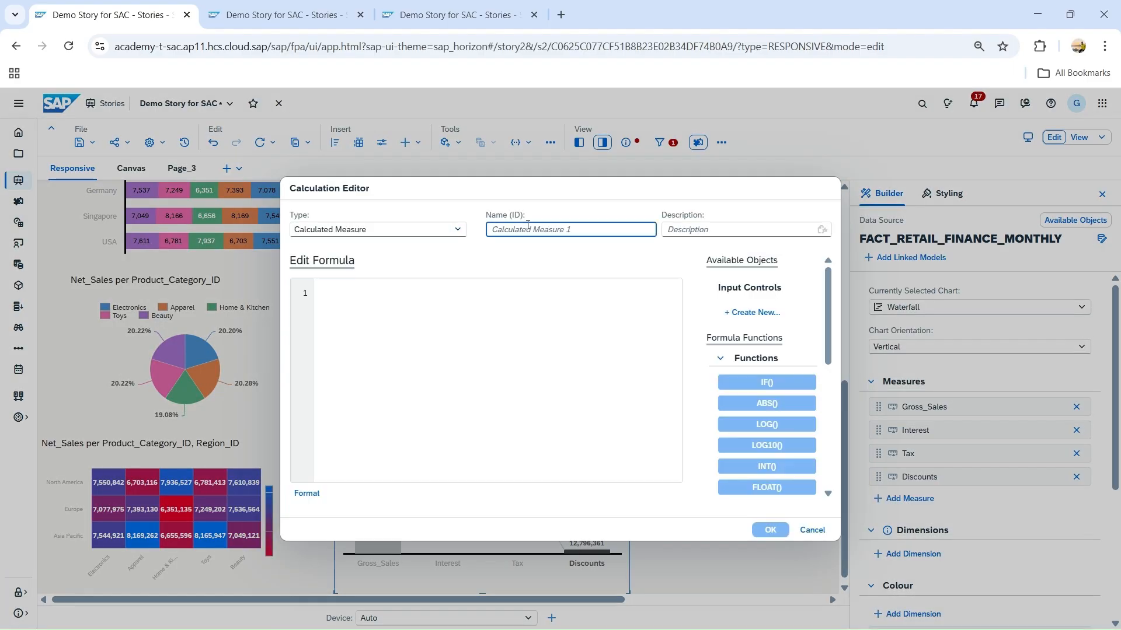
text(Tax)
click(372, 281)
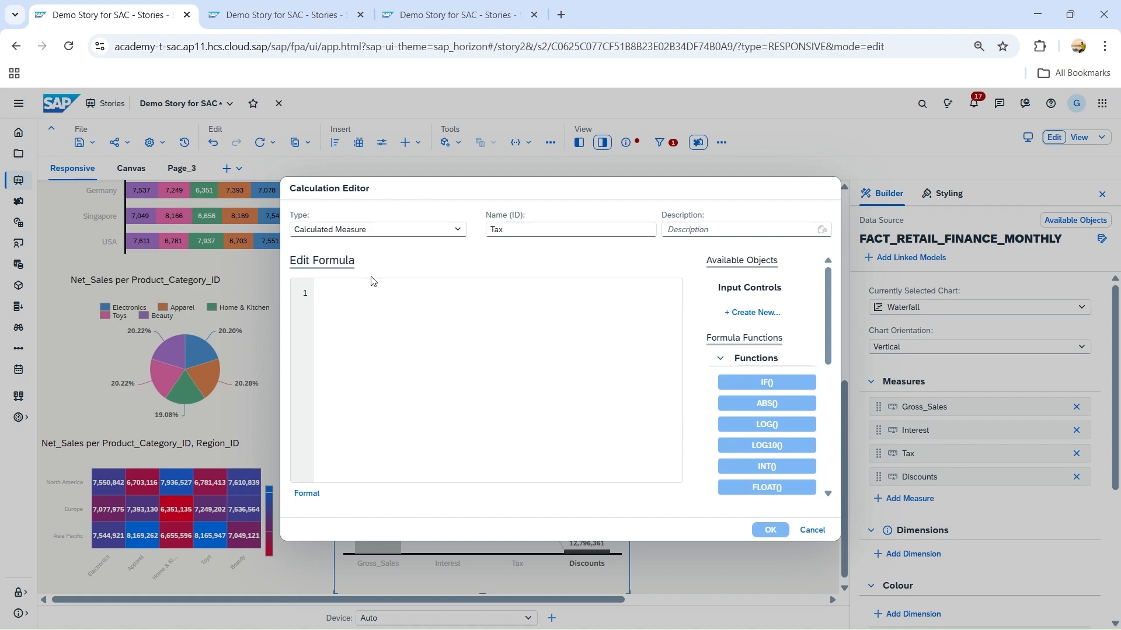
- Define the calculated measure as ["FACT_RETAIL_FINANCE_MONTHLY":Tax] * ( -1 ) and use it in the waterfall chart instead of the original Tax measure
click(371, 295)
text(tax)
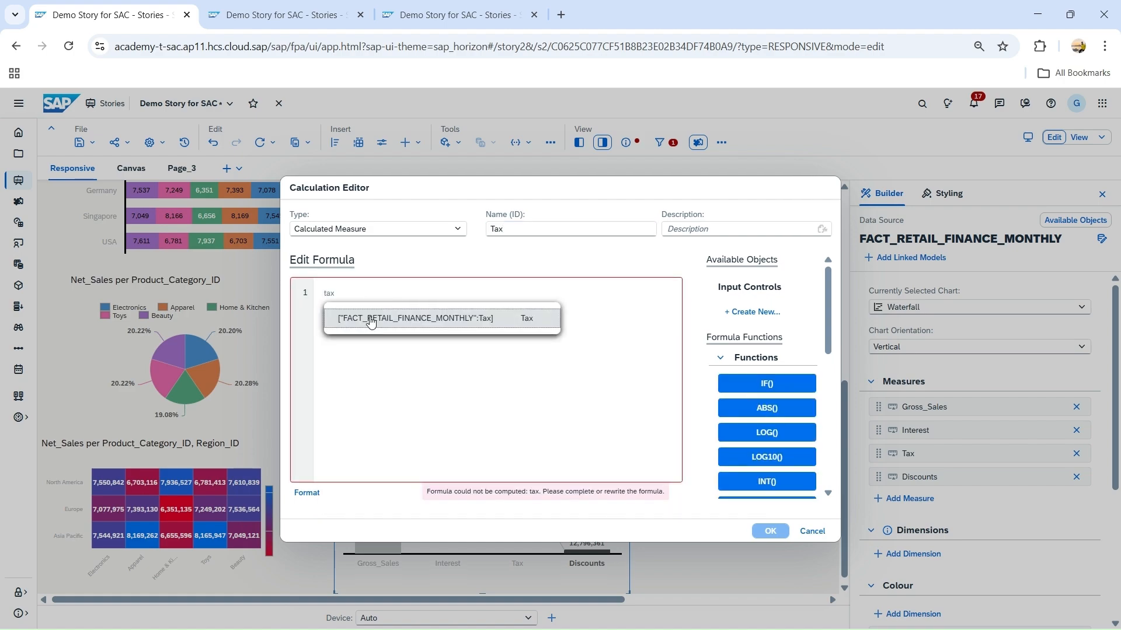
click(370, 320)
text(*)
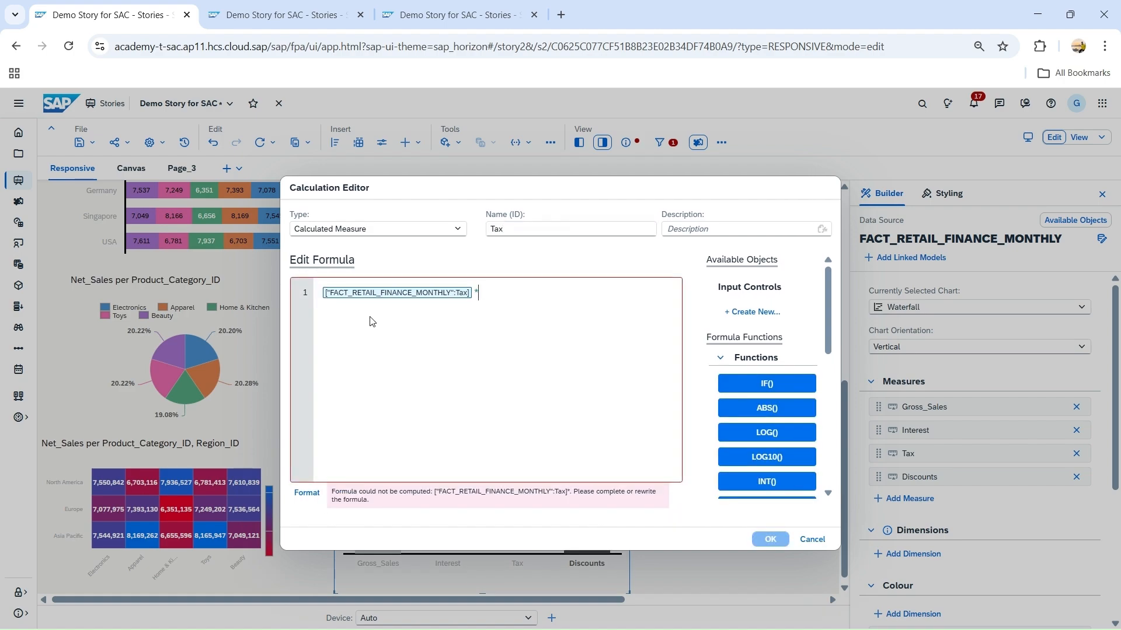
text(- 1)
click(479, 297)
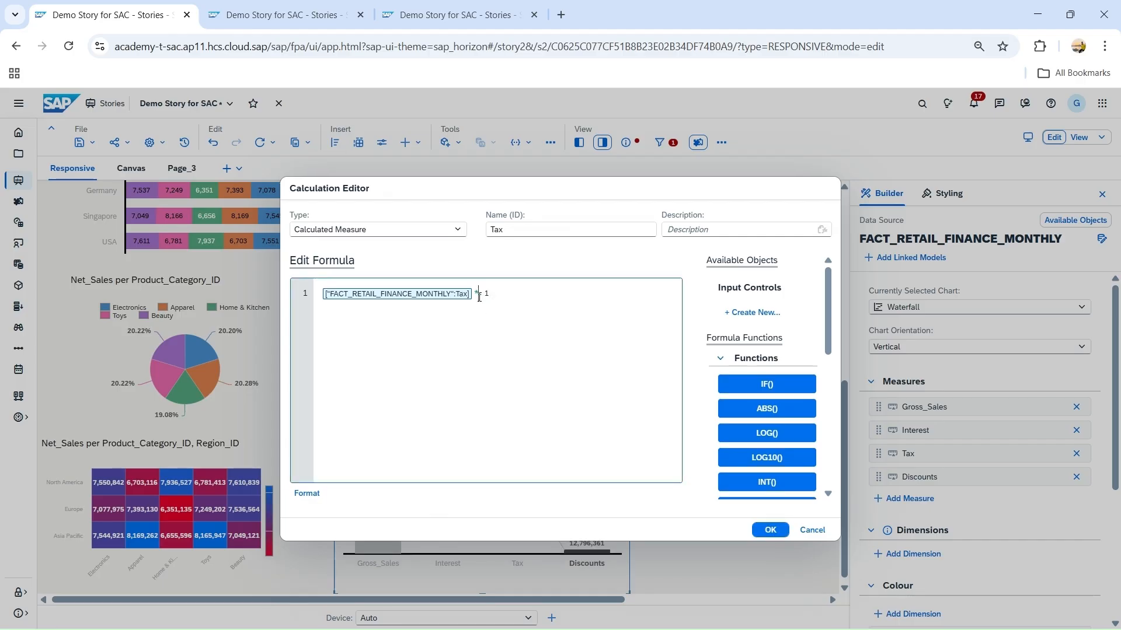
text(( -1 )
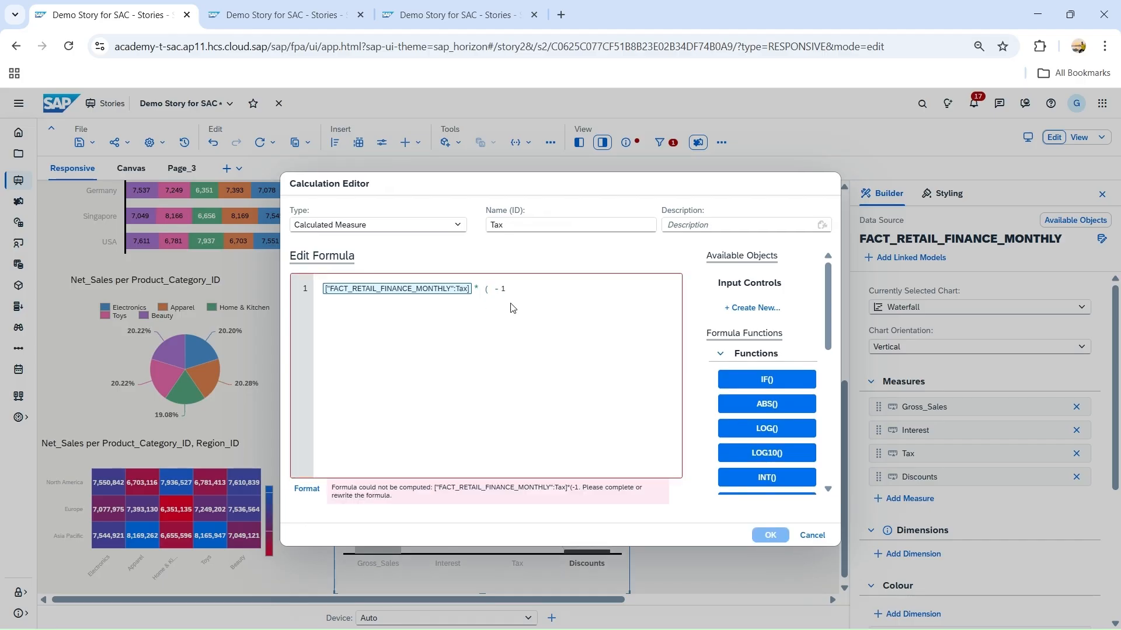
text())
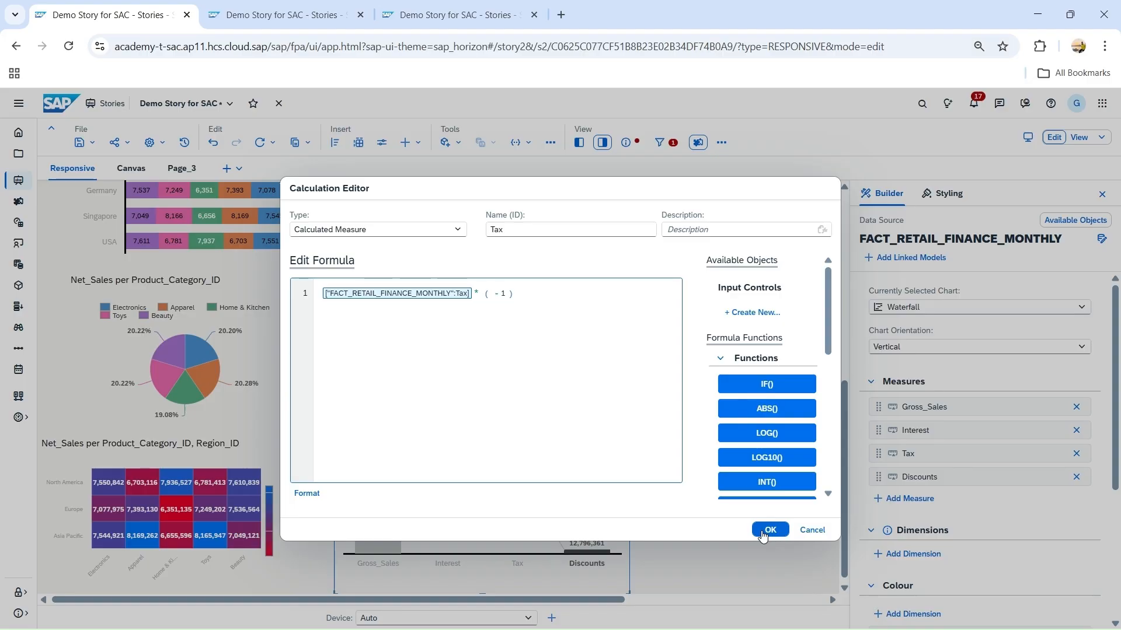
click(768, 530)
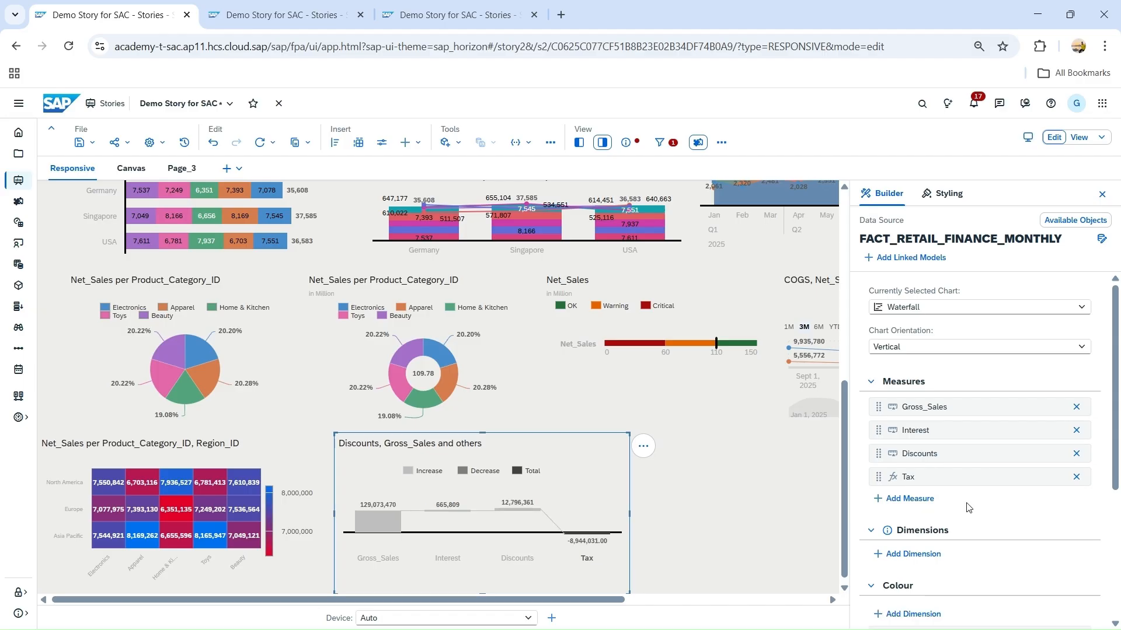
- Arrange the waterfall chart's measures as Gross_Sales, calculated Tax and Net_Sales, adding Net_Sales and removing Interest and Discounts
drag(968, 476, 963, 439)
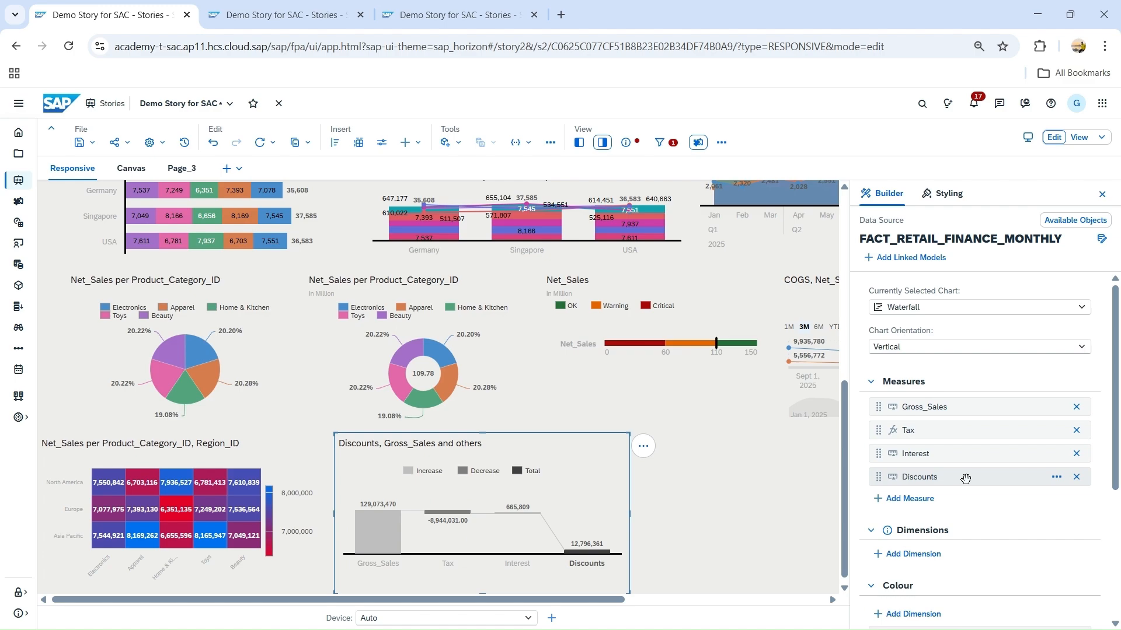
click(932, 500)
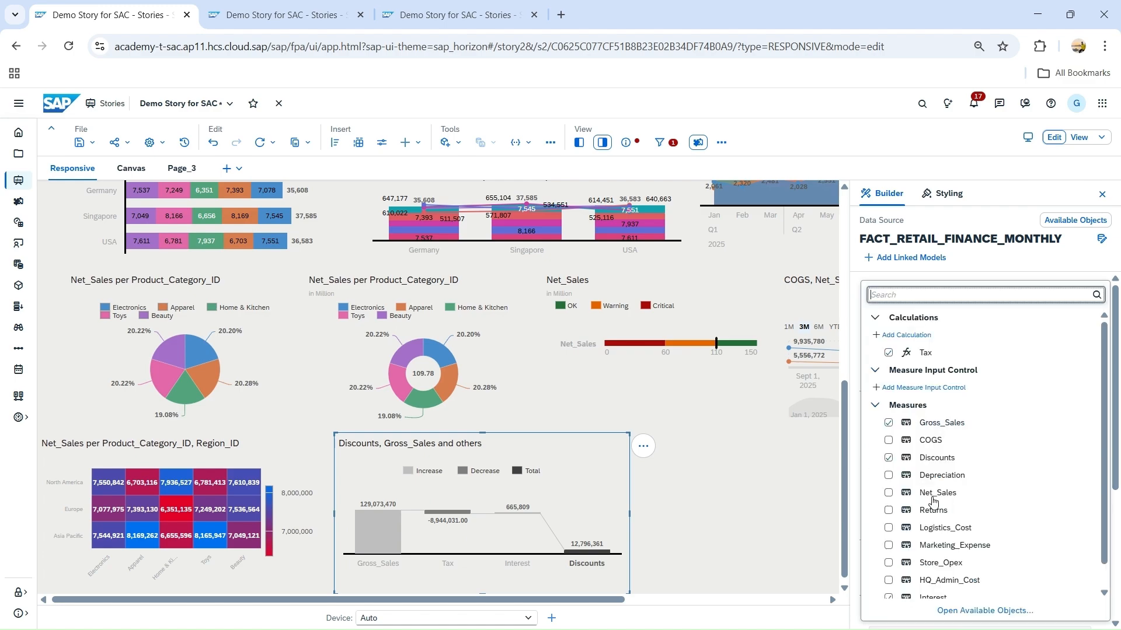
click(869, 499)
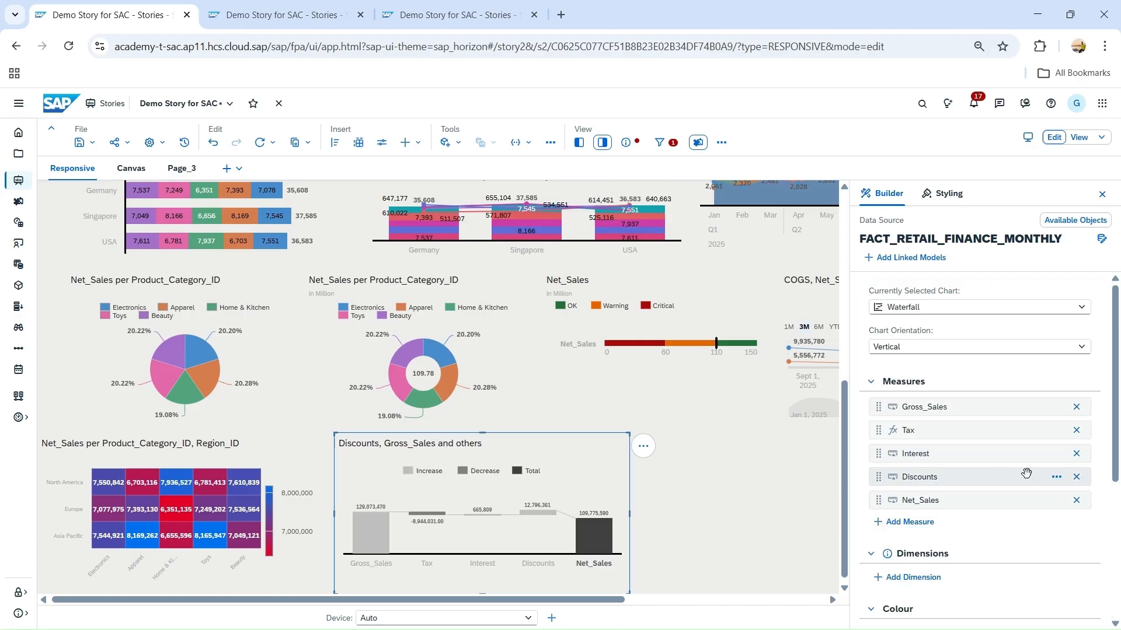
click(1081, 458)
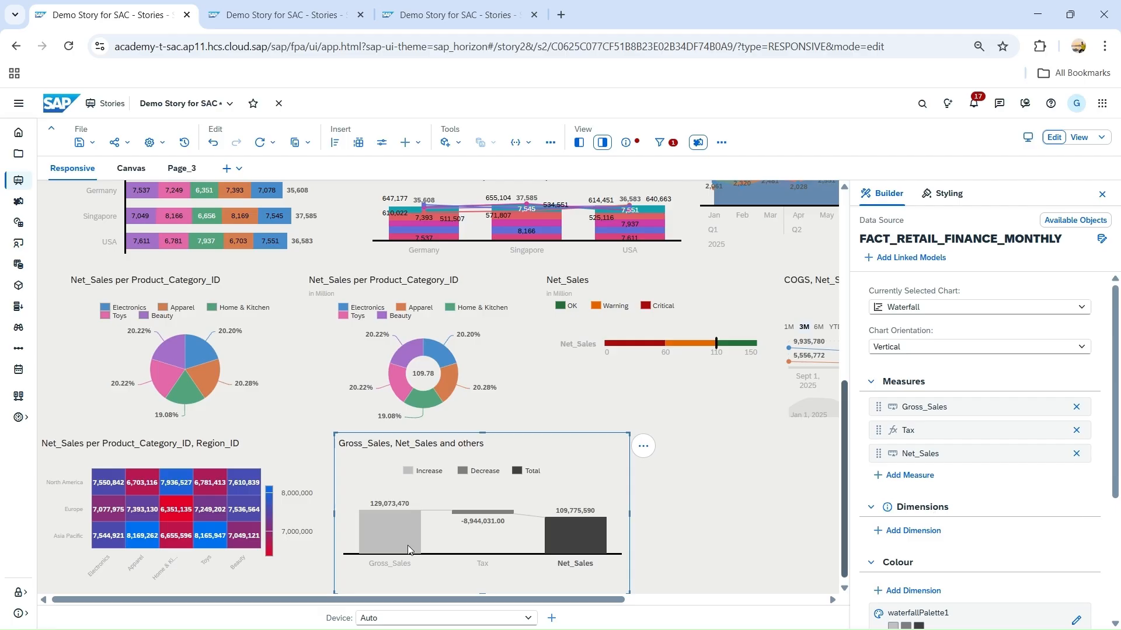
- Apply the waterfallPalette3 colour palette to the waterfall chart of Gross_Sales, Tax and Net_Sales
mouse_move(396, 553)
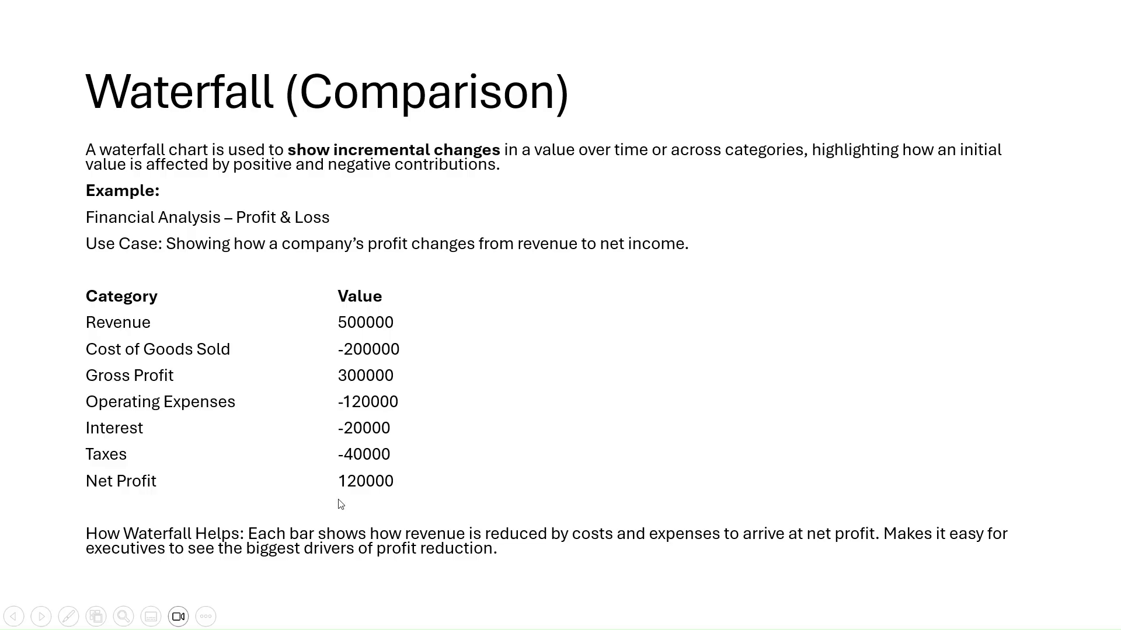
key(alt+Tab)
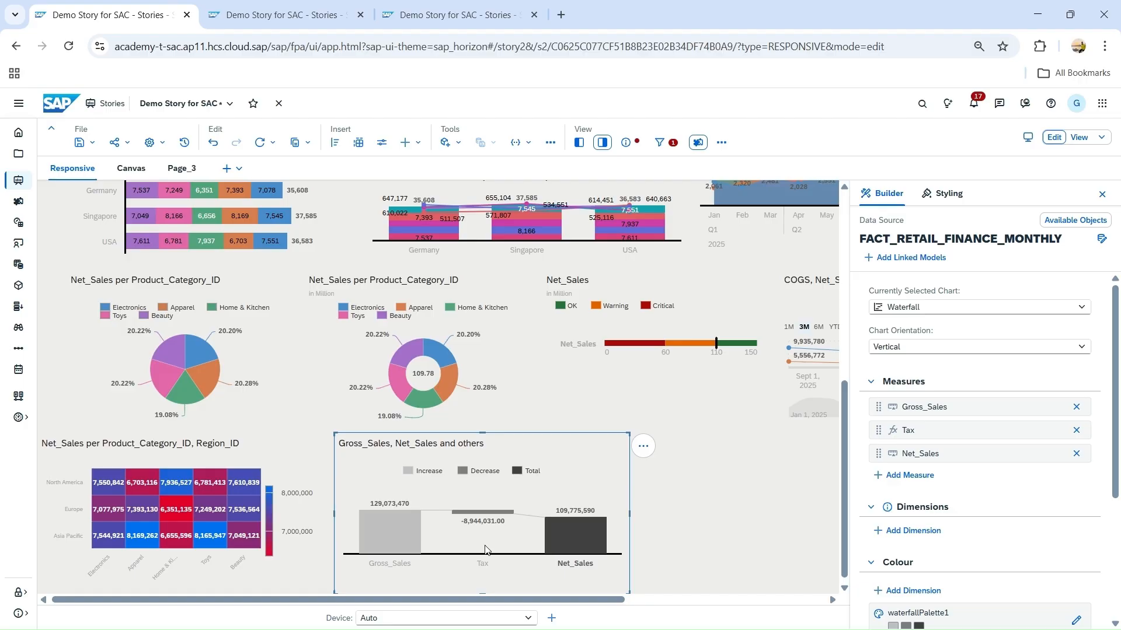
mouse_move(601, 553)
scroll(1015, 451, down, 2)
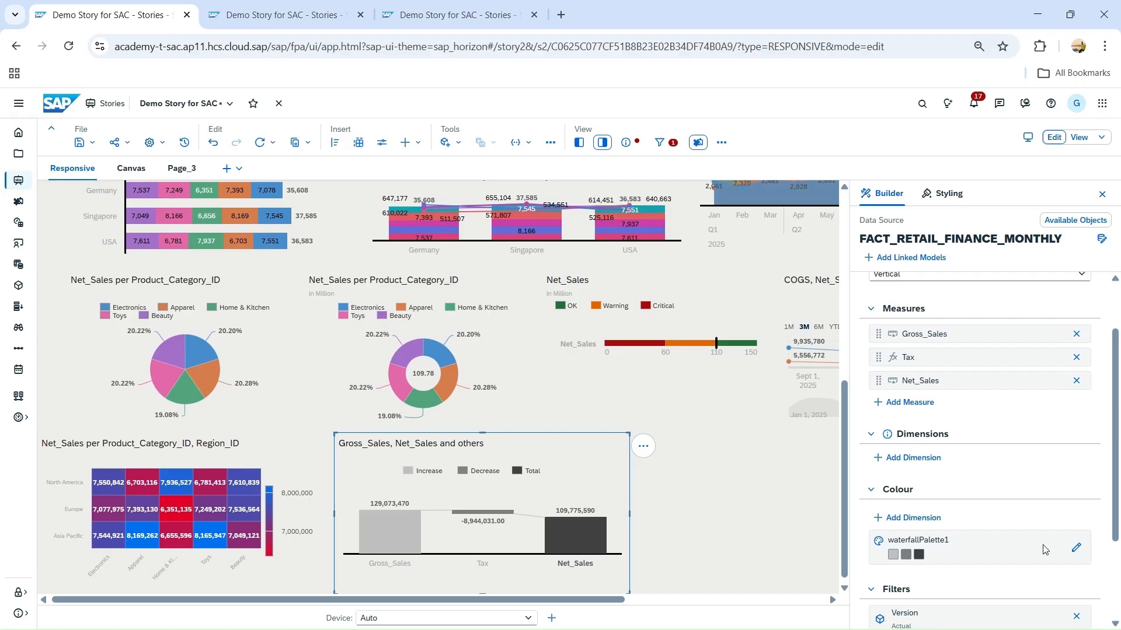
click(1055, 554)
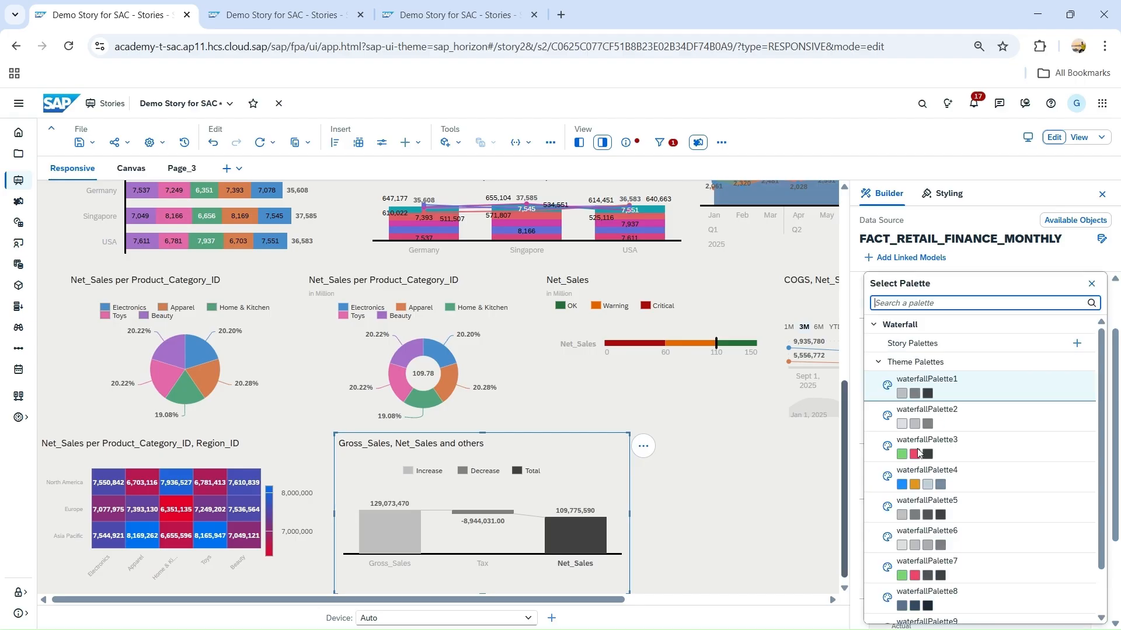
click(931, 453)
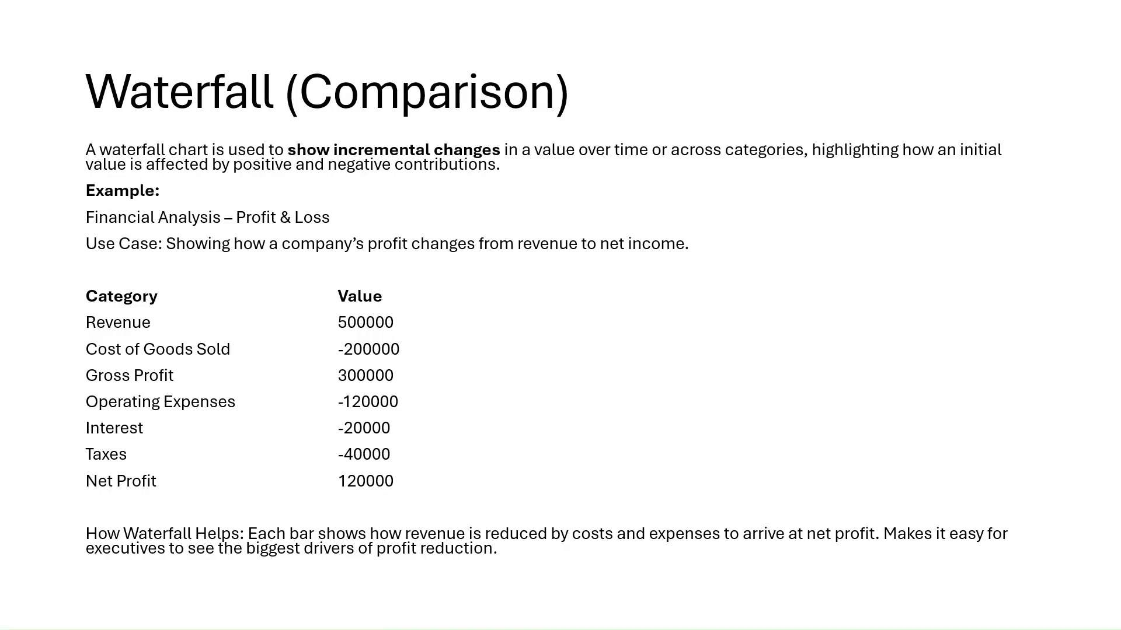
key(alt+Tab)
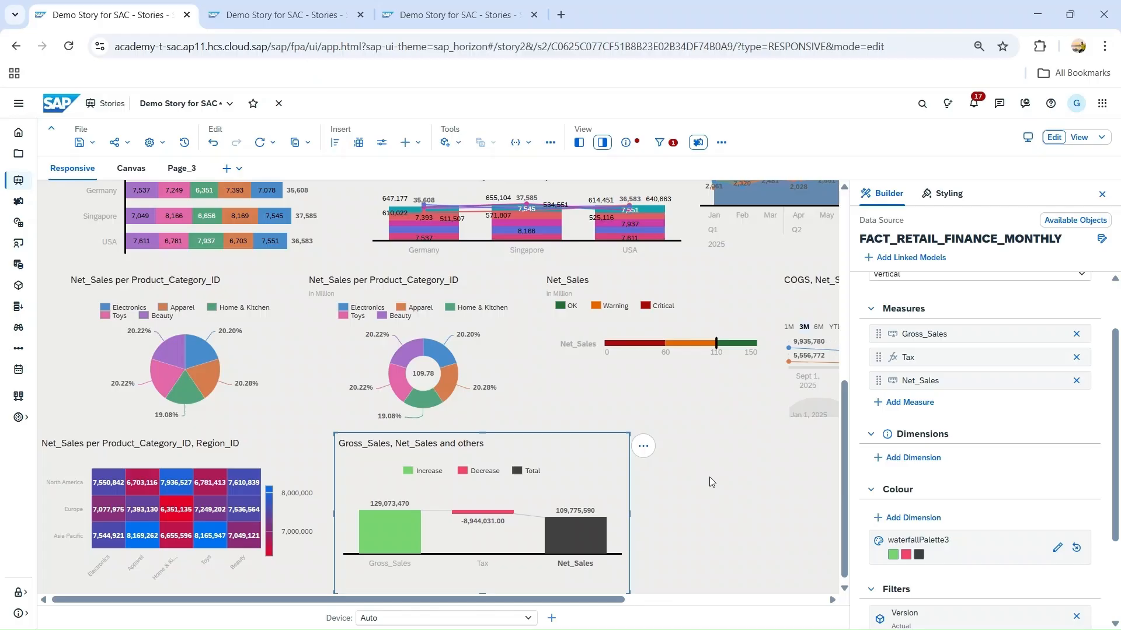
key(alt+Tab)
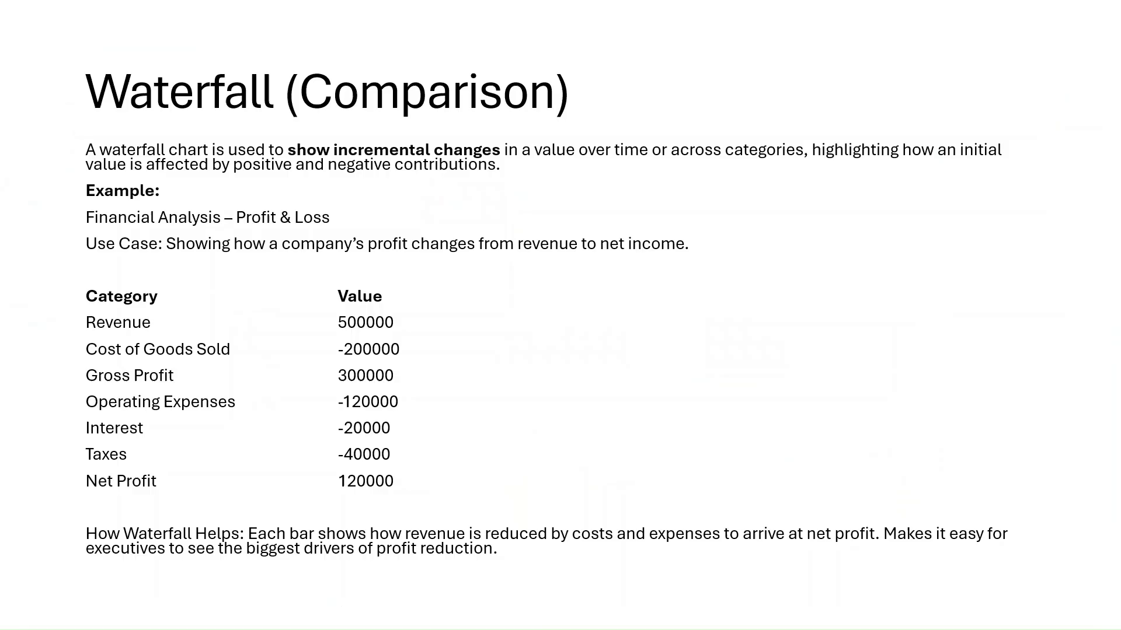
key(Right)
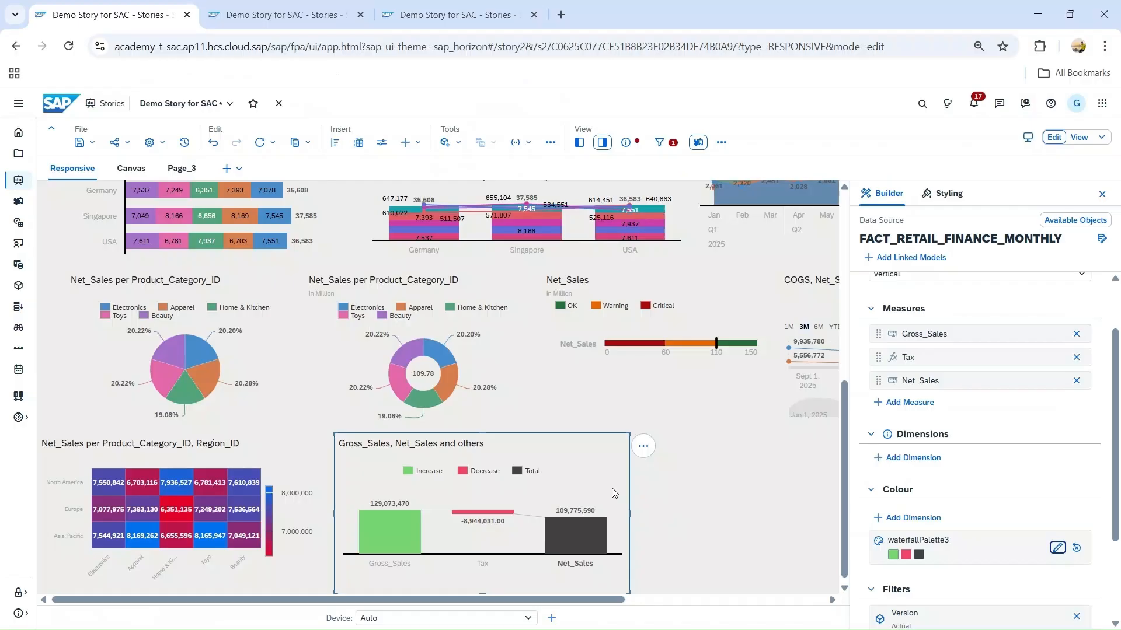
- Duplicate the waterfall chart beside the original and change the copy's chart type to Tree Map
key(ctrl+c)
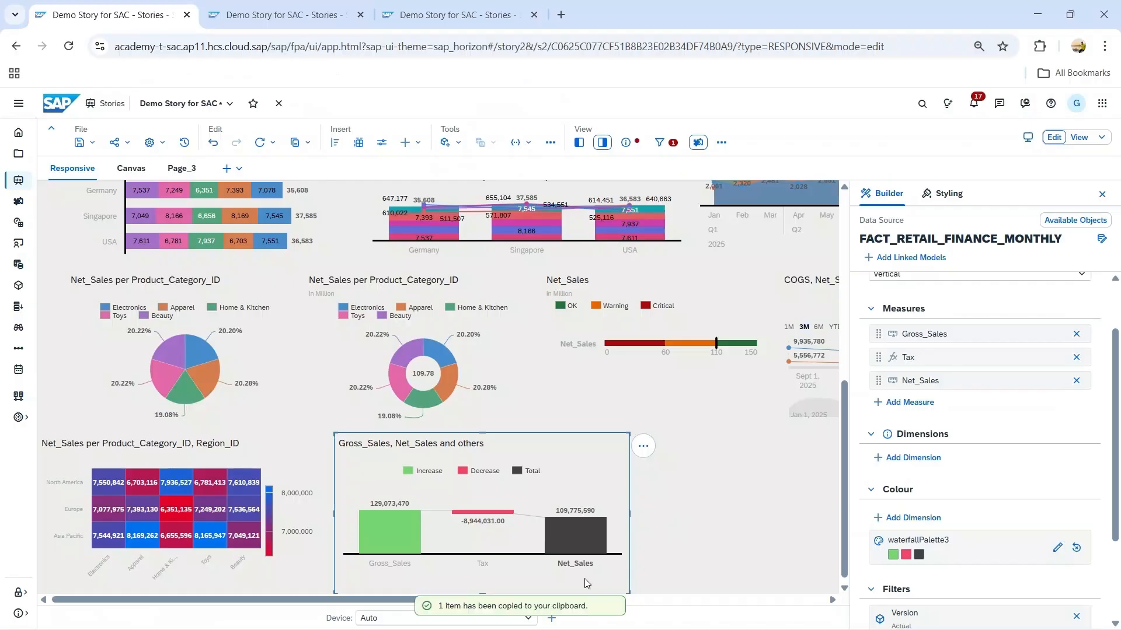
drag(383, 600, 583, 601)
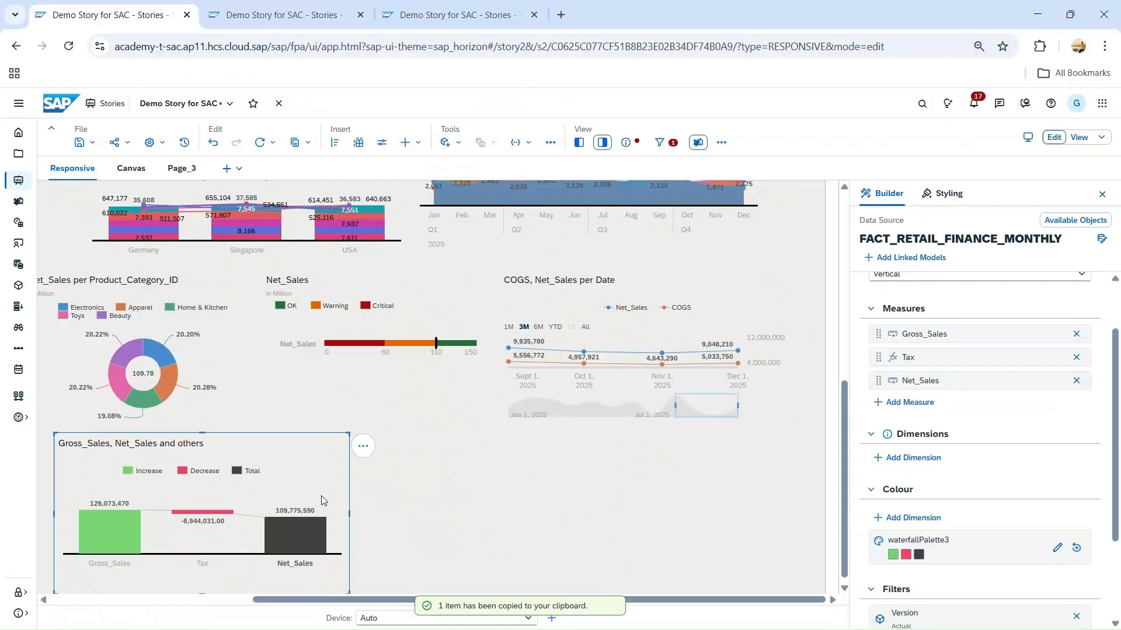
key(ctrl+v)
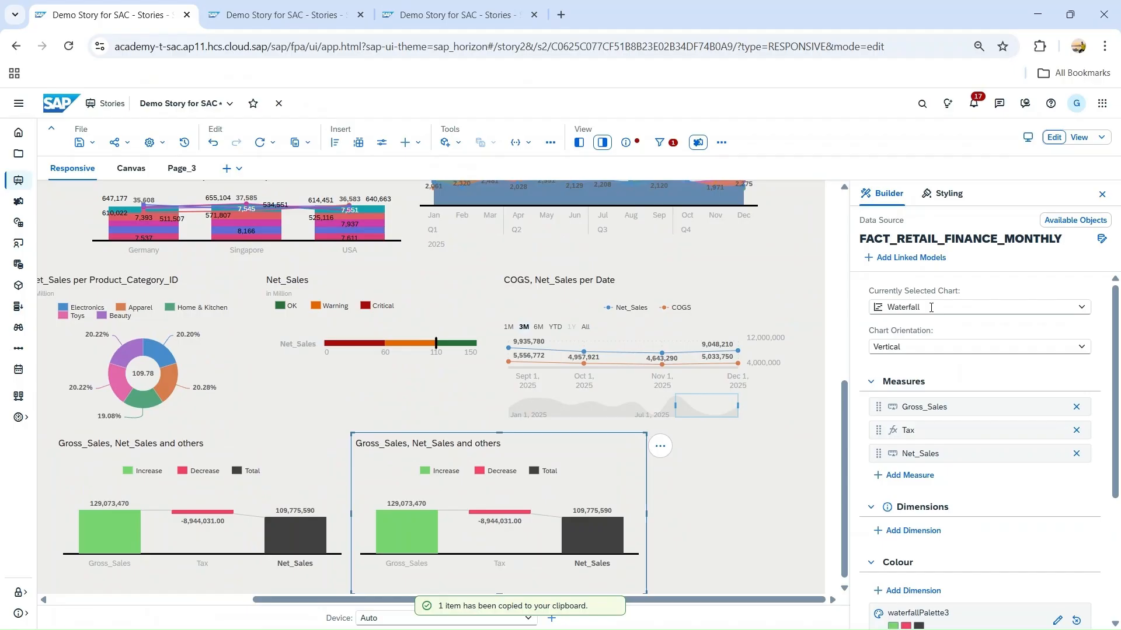
click(931, 307)
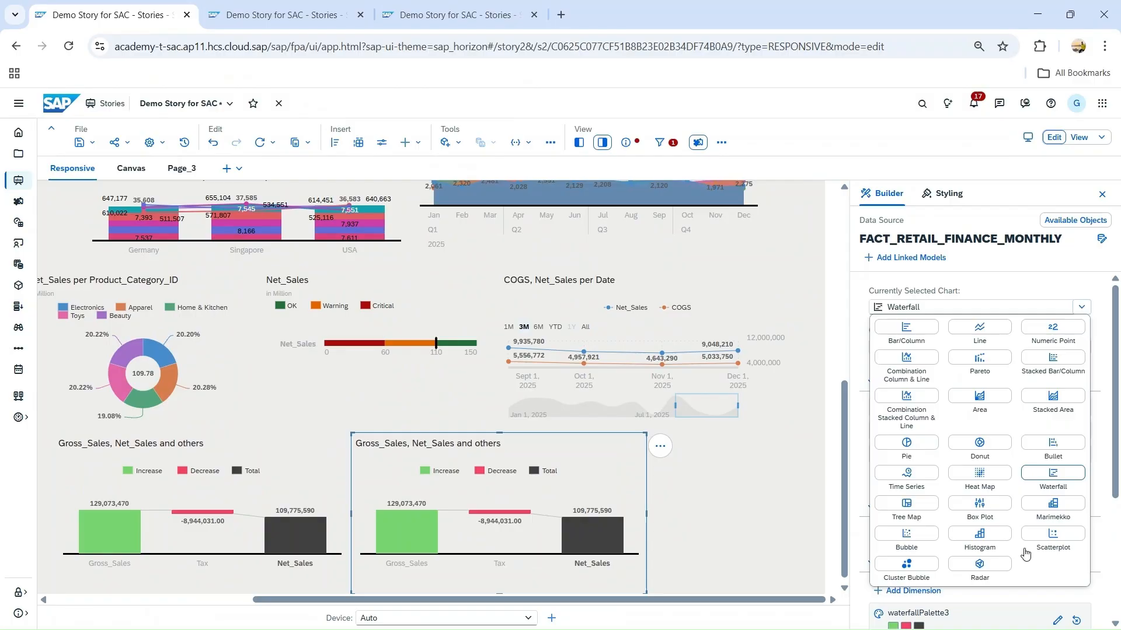
click(918, 512)
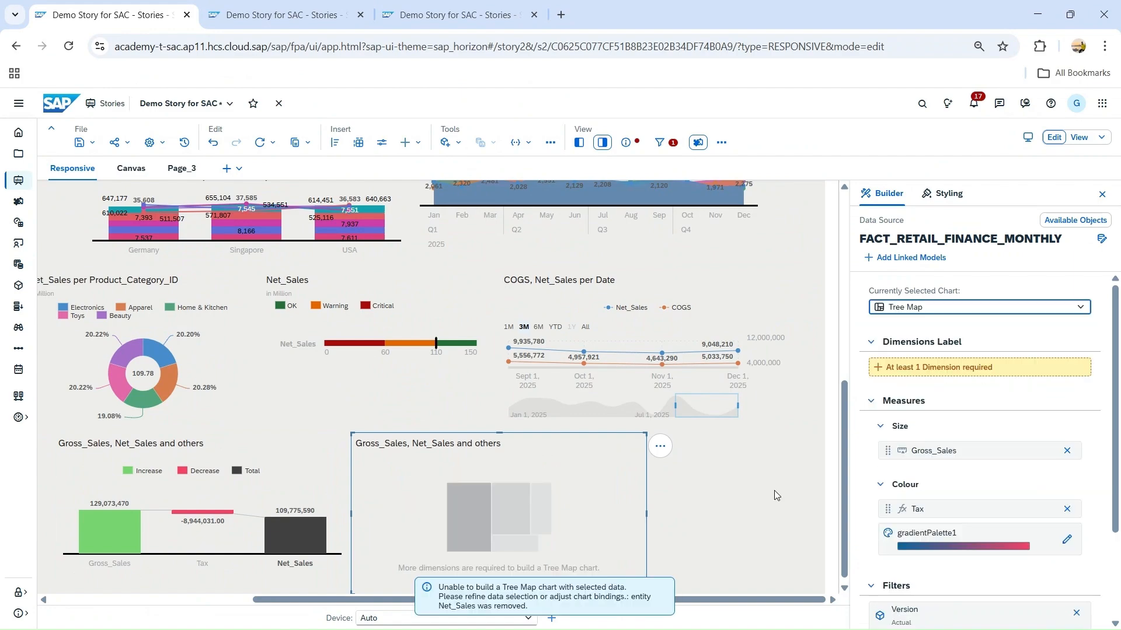
- Add Product_Category_ID as the tree map's label dimension, keeping Gross_Sales for size and Tax for colour
click(963, 373)
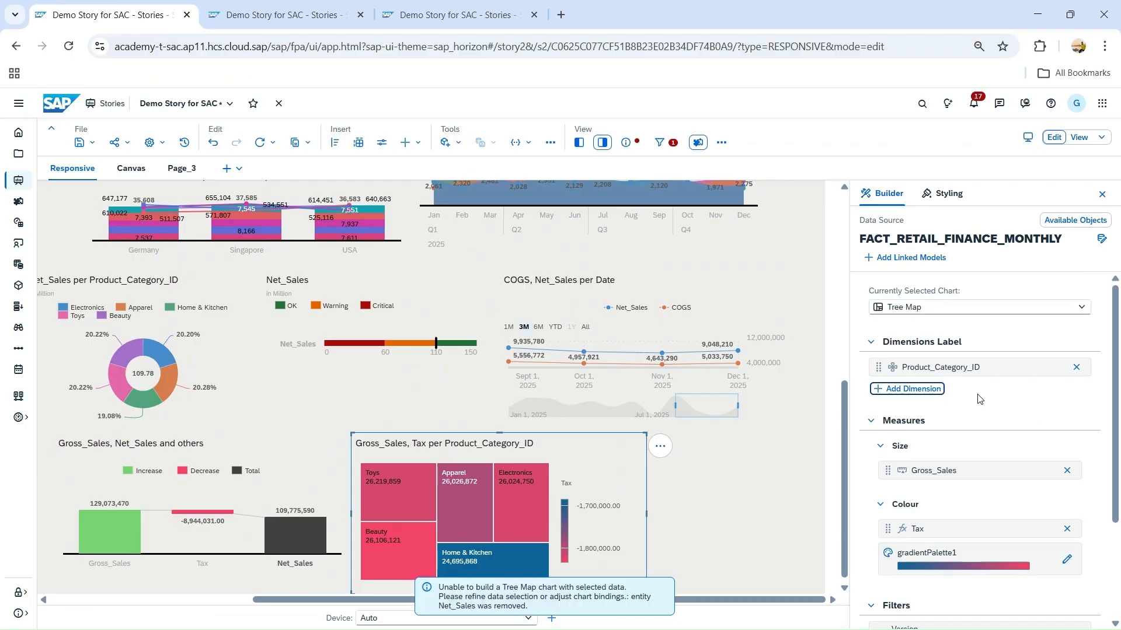
scroll(991, 443, down, 2)
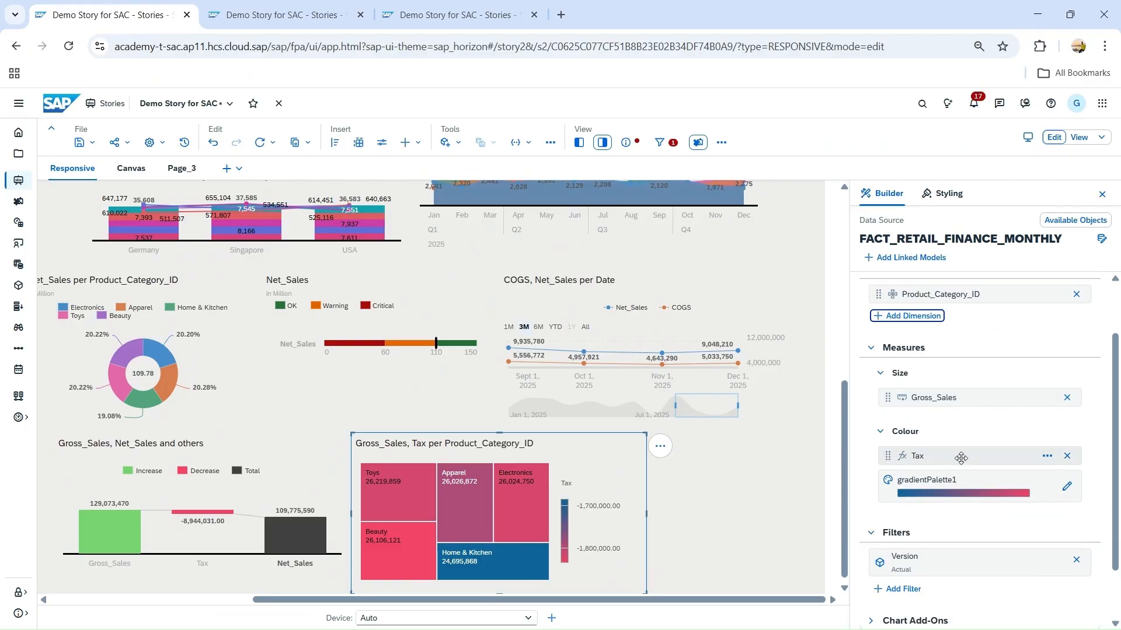
scroll(946, 440, up, 1)
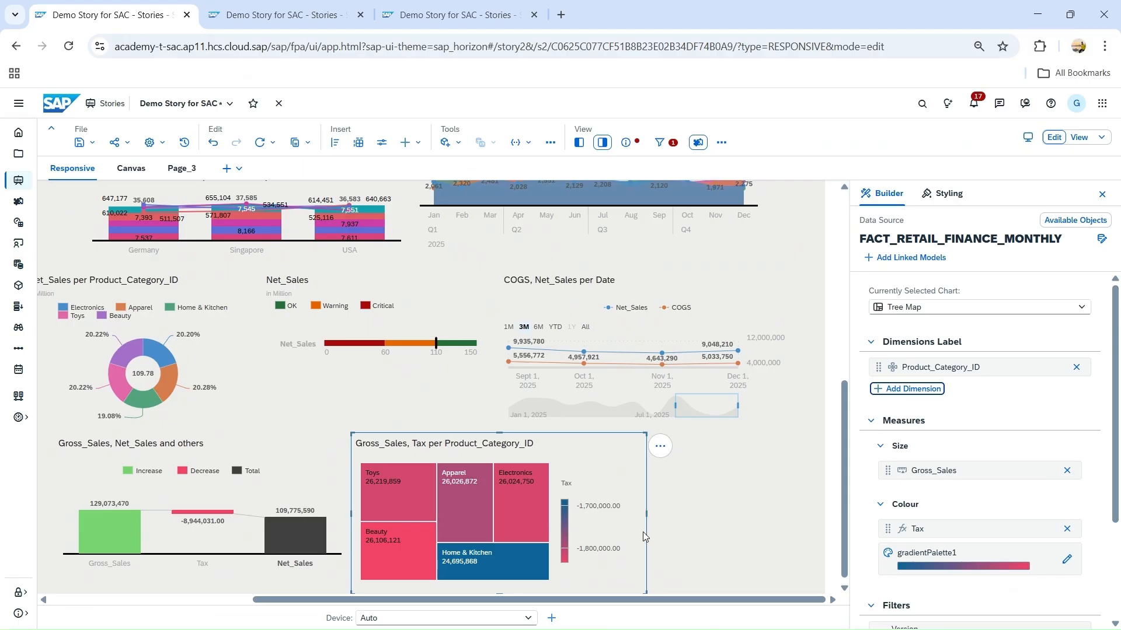
- Examine the Gross_Sales and Tax values of the product categories in the tree map along with its settings
mouse_move(519, 571)
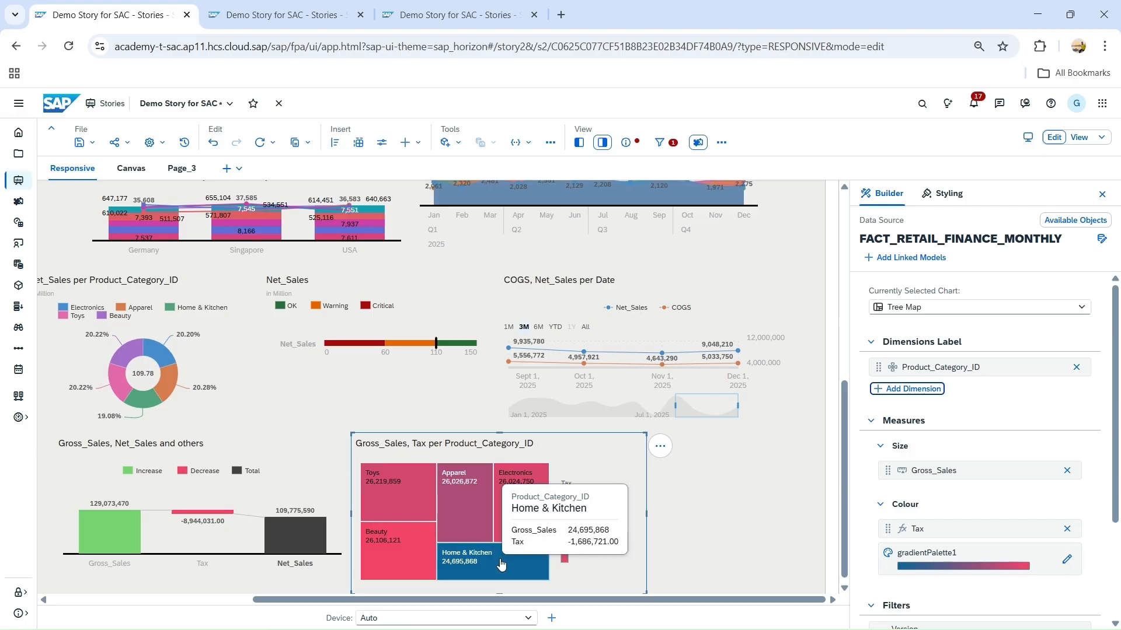
mouse_move(391, 474)
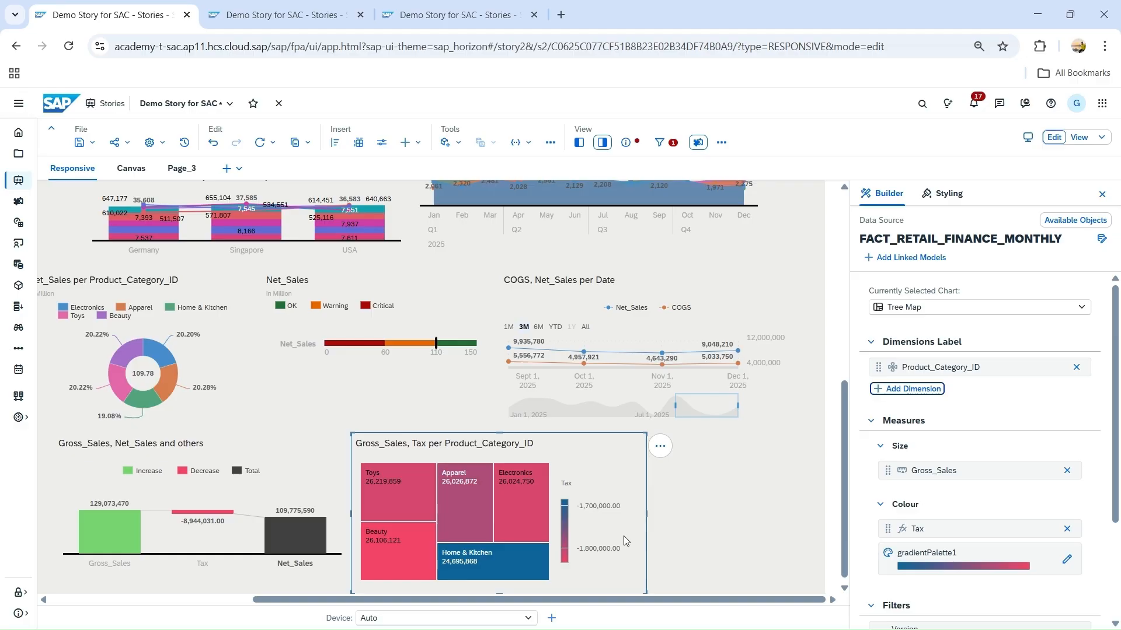
mouse_move(407, 492)
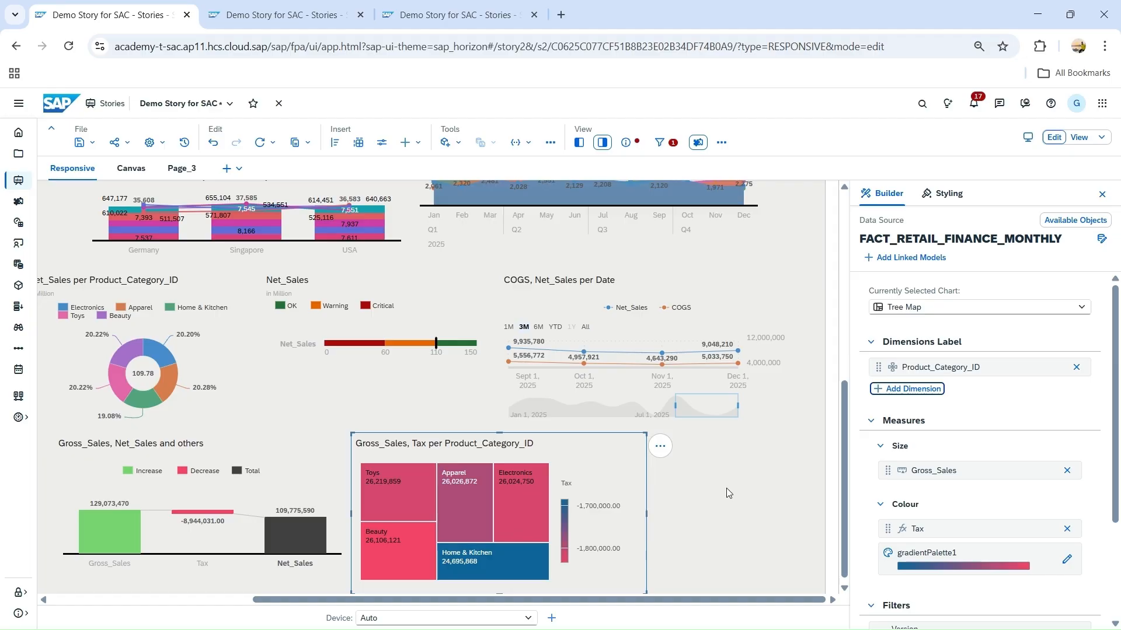
scroll(1032, 407, down, 1)
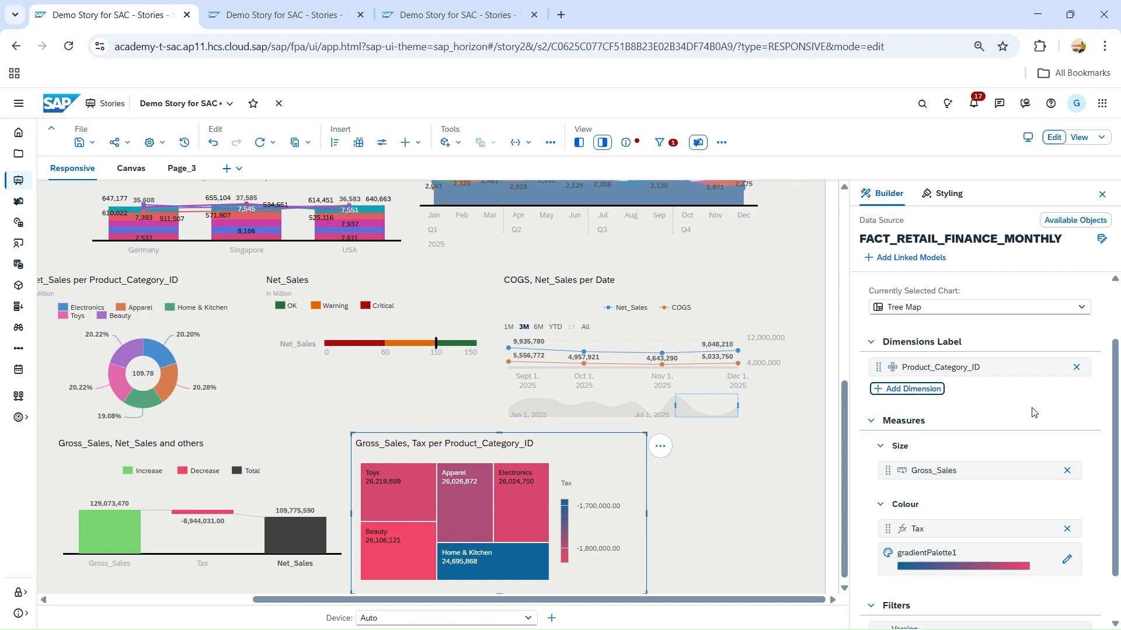
scroll(1021, 461, down, 2)
scroll(1012, 509, up, 2)
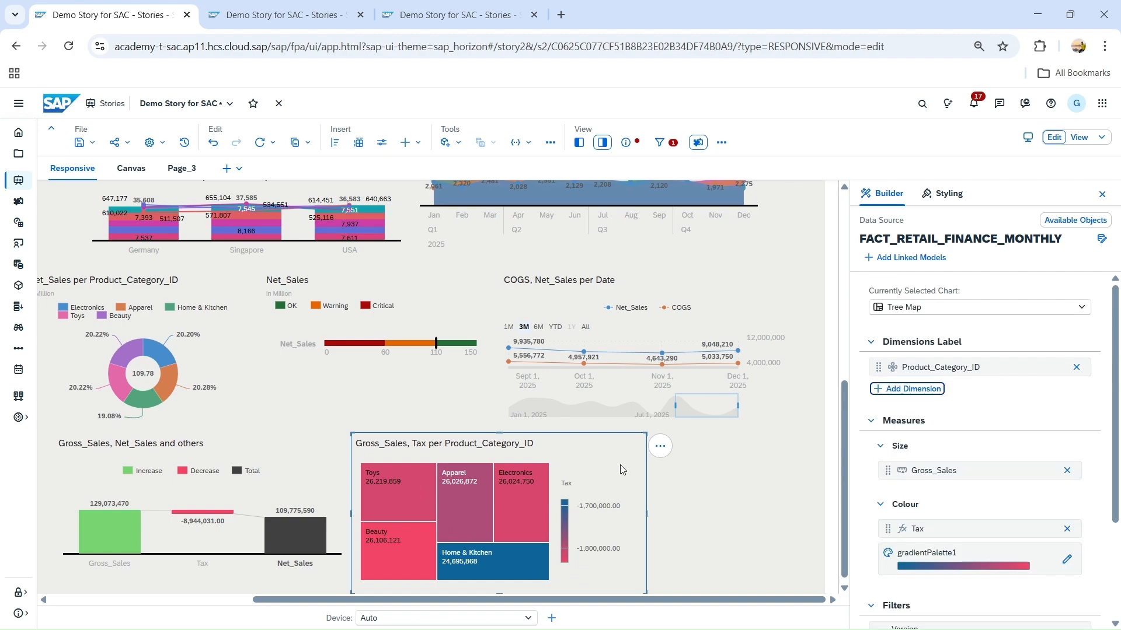
- Review the chart types available for the tree map alongside the Marimekko and Histogram presentation slides
click(971, 308)
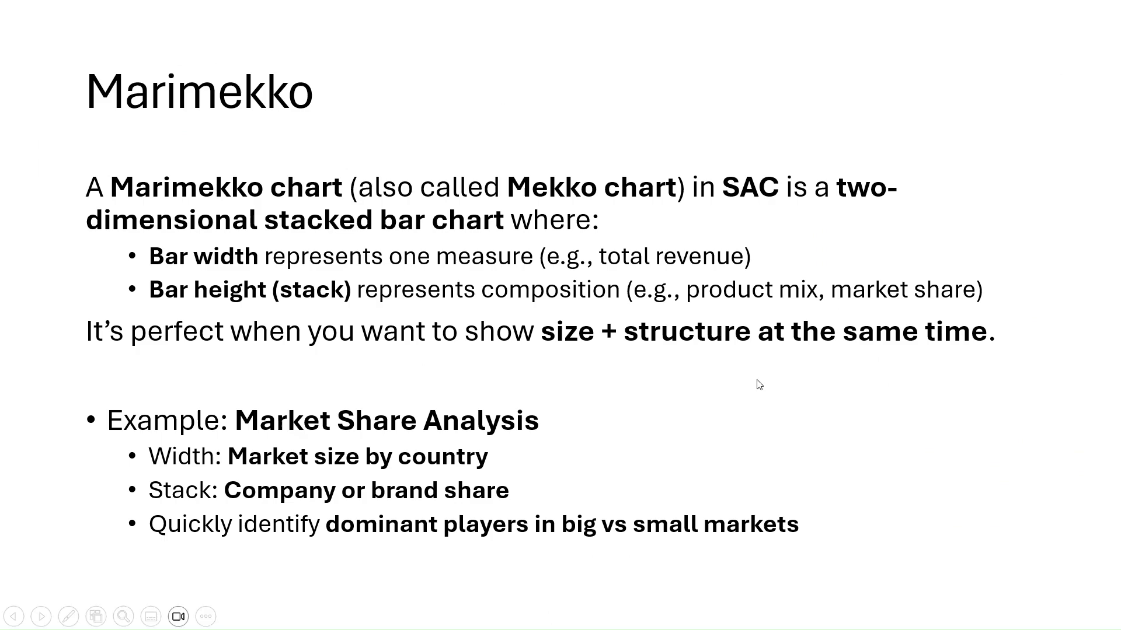
key(alt+Tab)
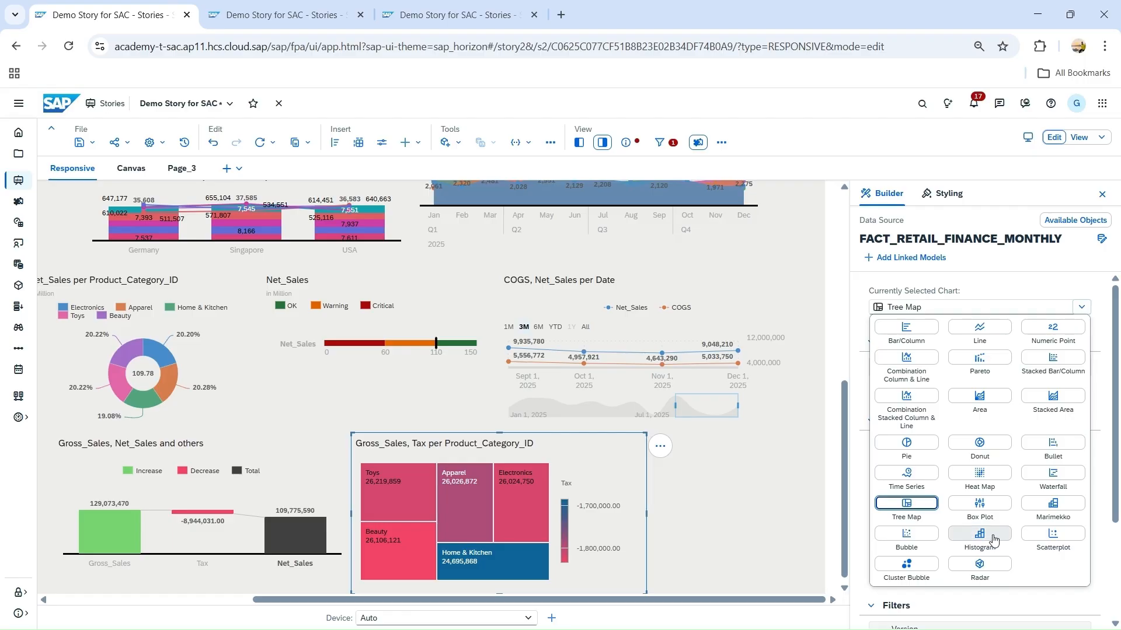
key(alt+Tab)
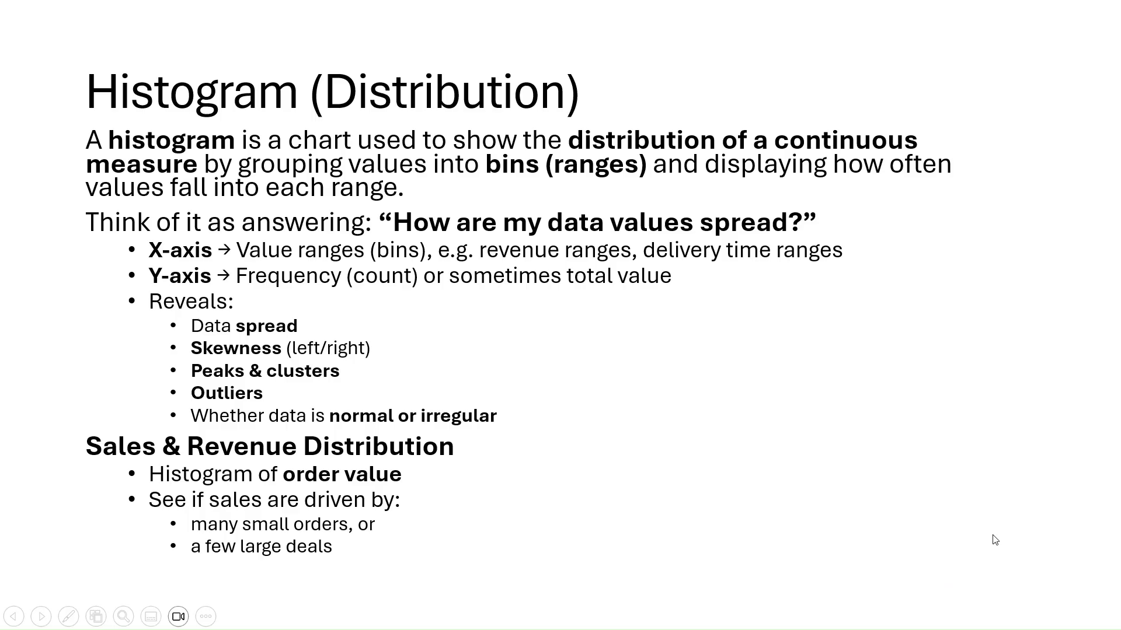
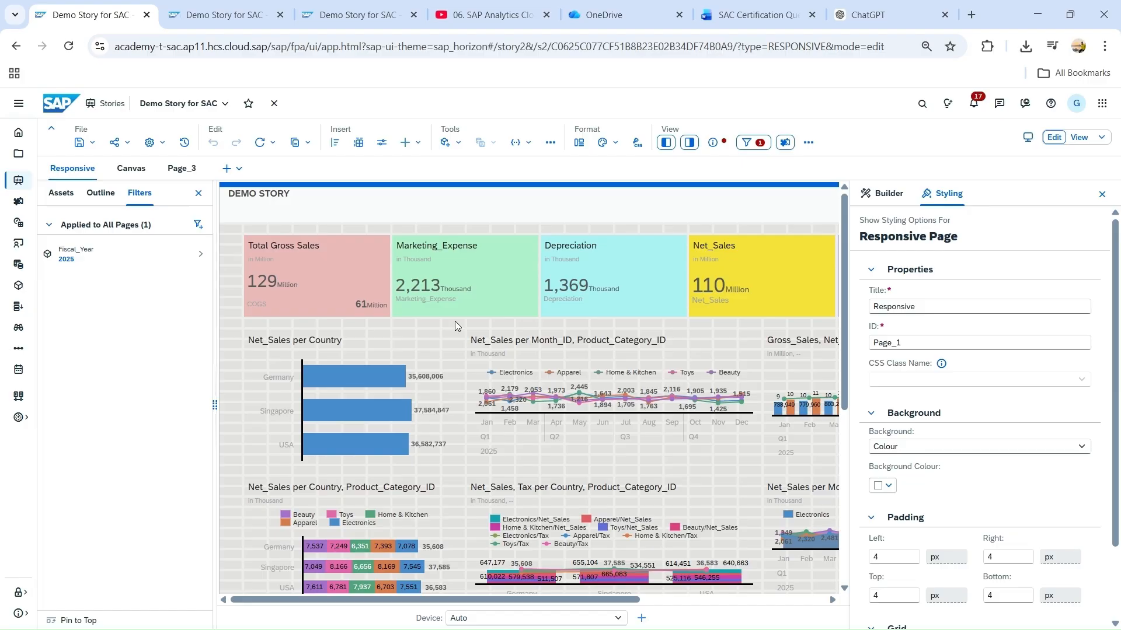
- Change the Net_Sales line chart to a Pareto chart and remove Month_ID, leaving Product_Category_ID as its only dimension
click(886, 194)
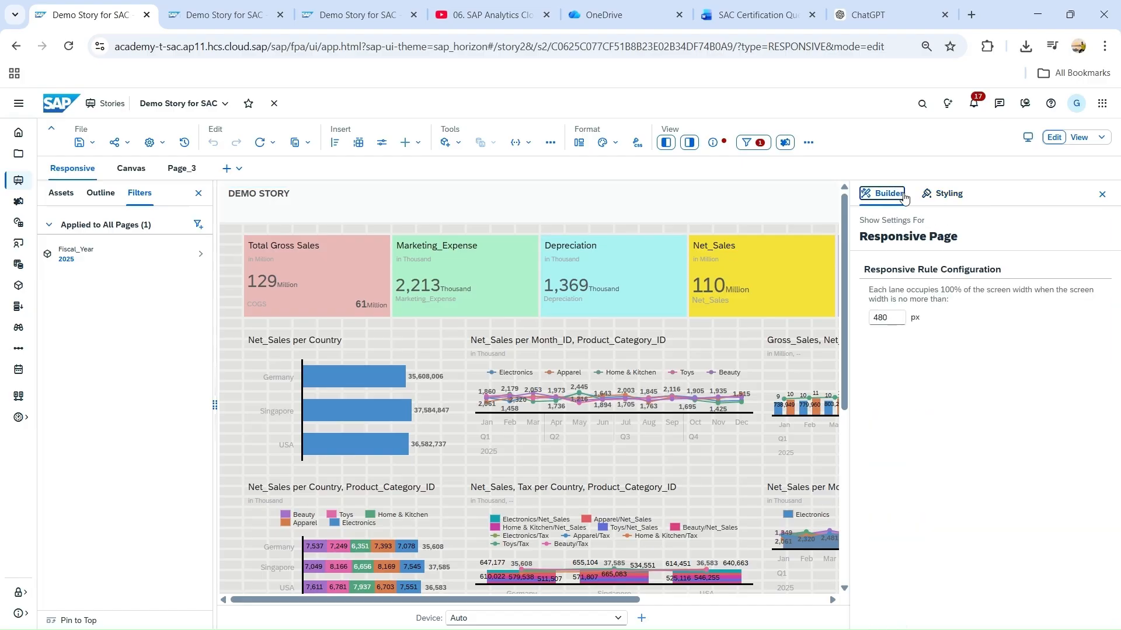
click(661, 350)
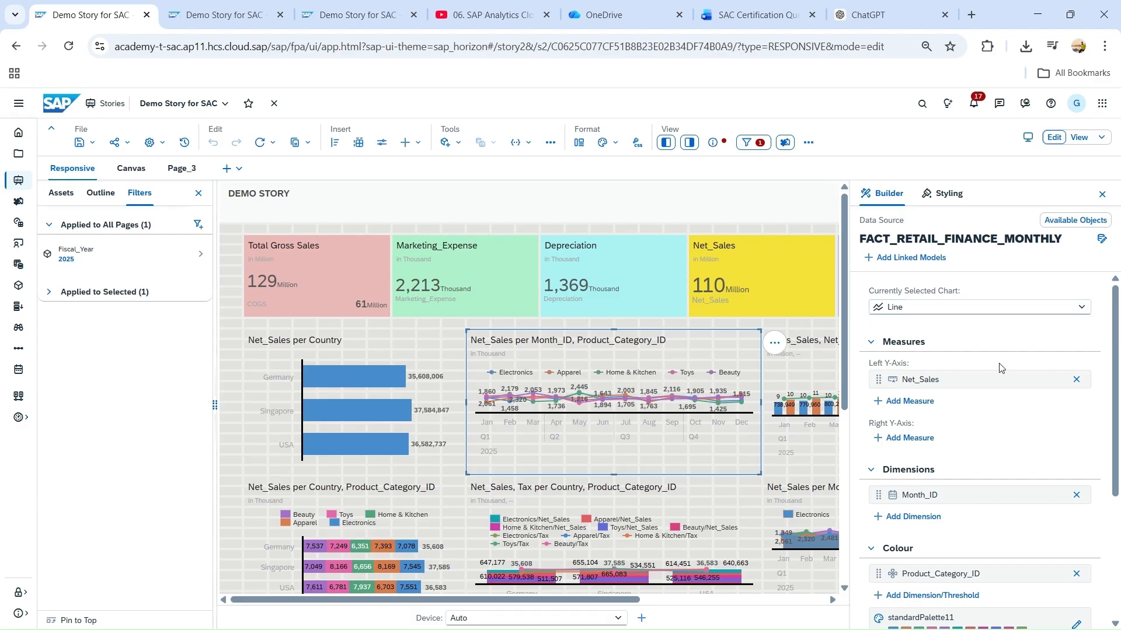
click(998, 310)
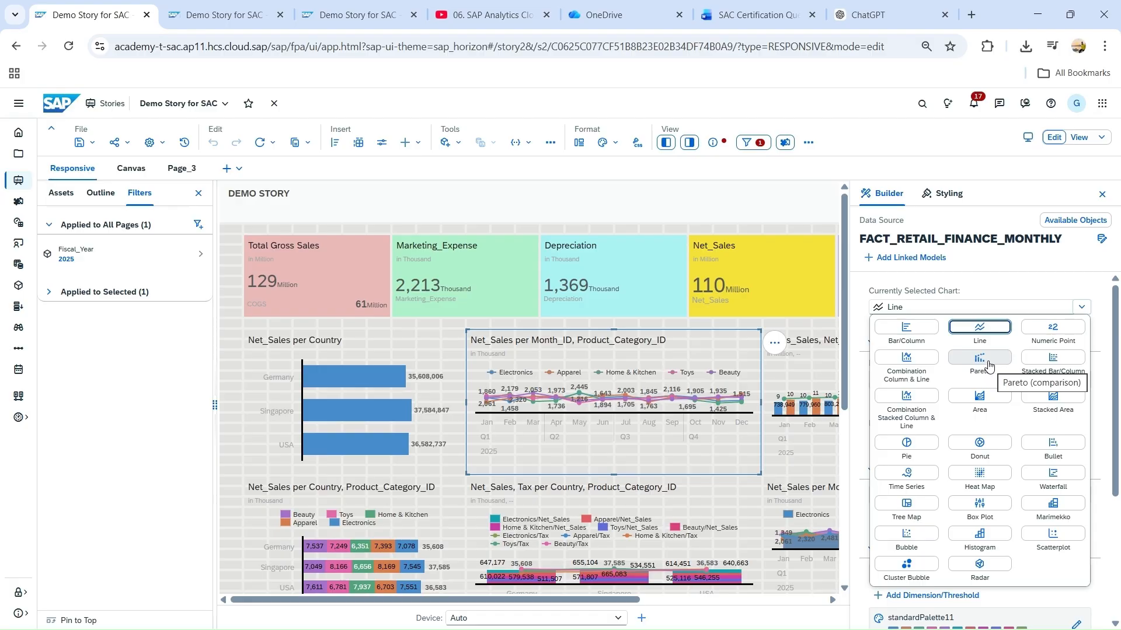
click(989, 366)
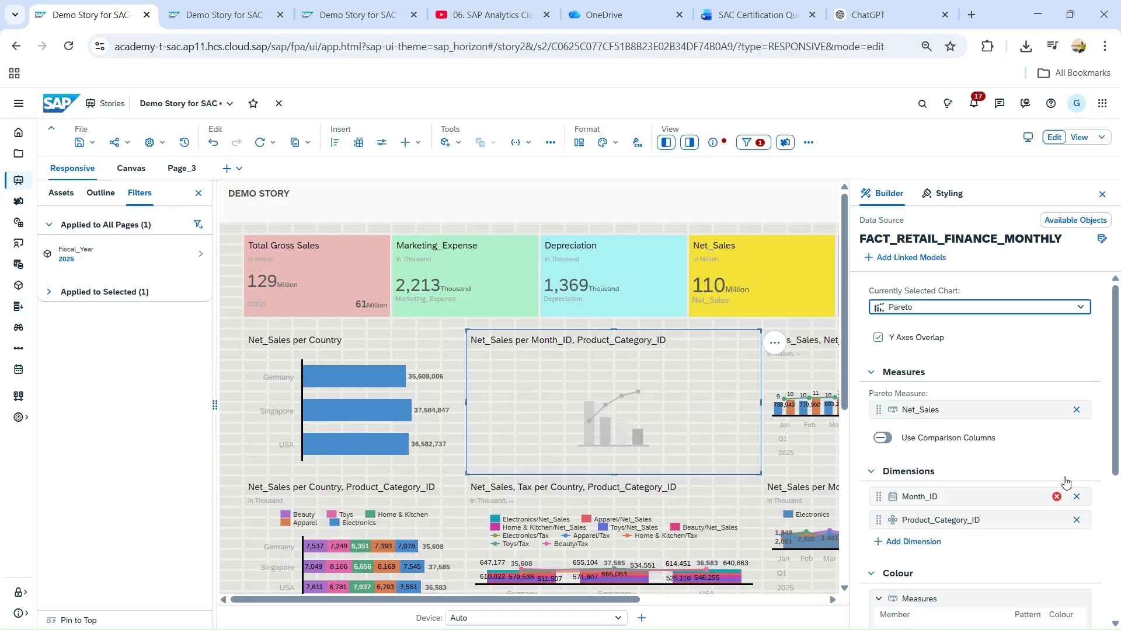
click(1076, 496)
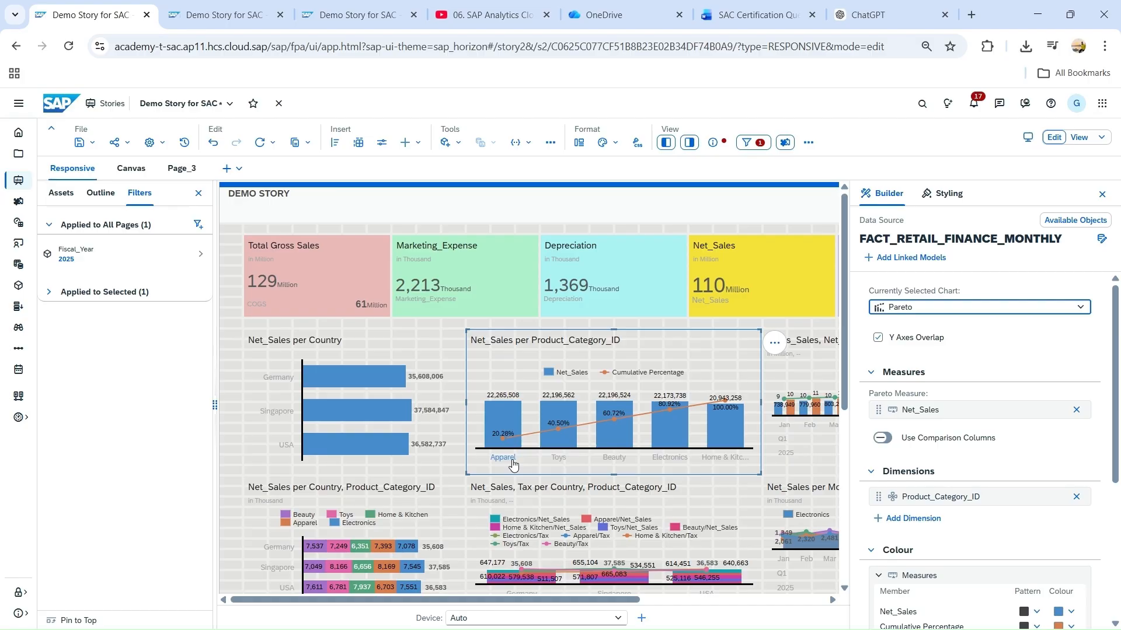
- Inspect the Net_Sales bars and cumulative percentage points for each product category in the Pareto chart
mouse_move(513, 411)
mouse_move(565, 398)
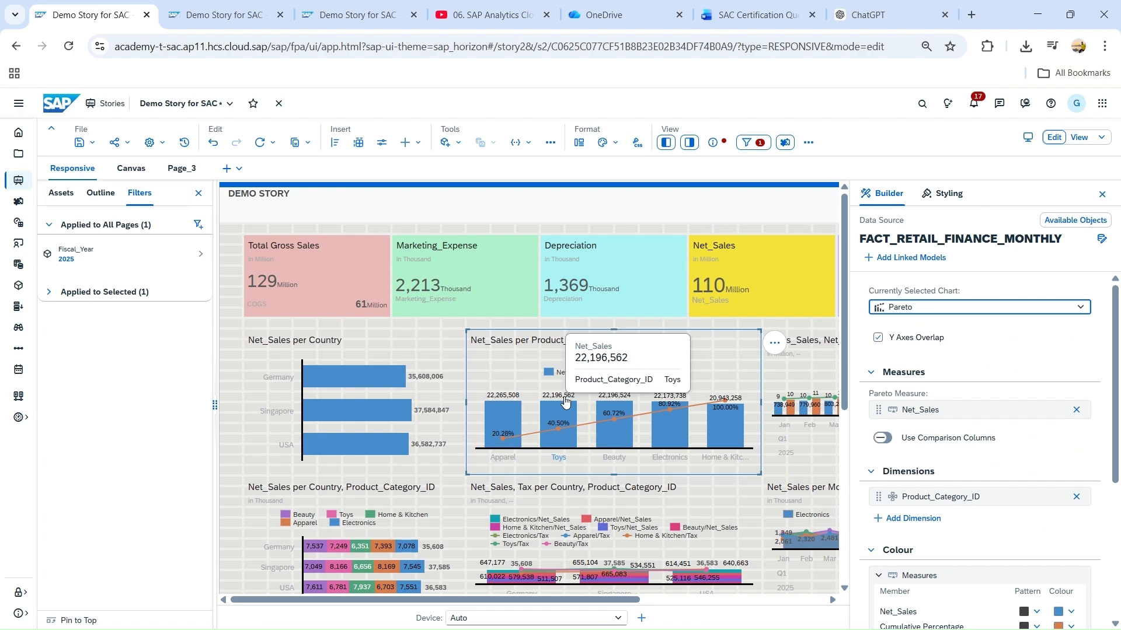
mouse_move(669, 403)
mouse_move(731, 403)
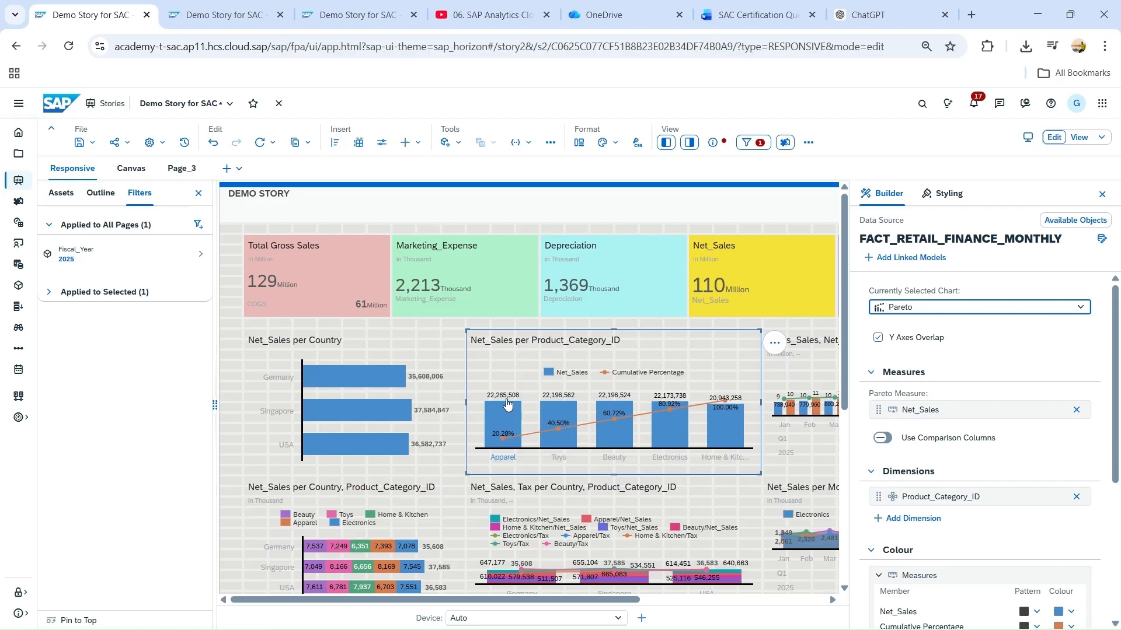
mouse_move(632, 413)
mouse_move(508, 447)
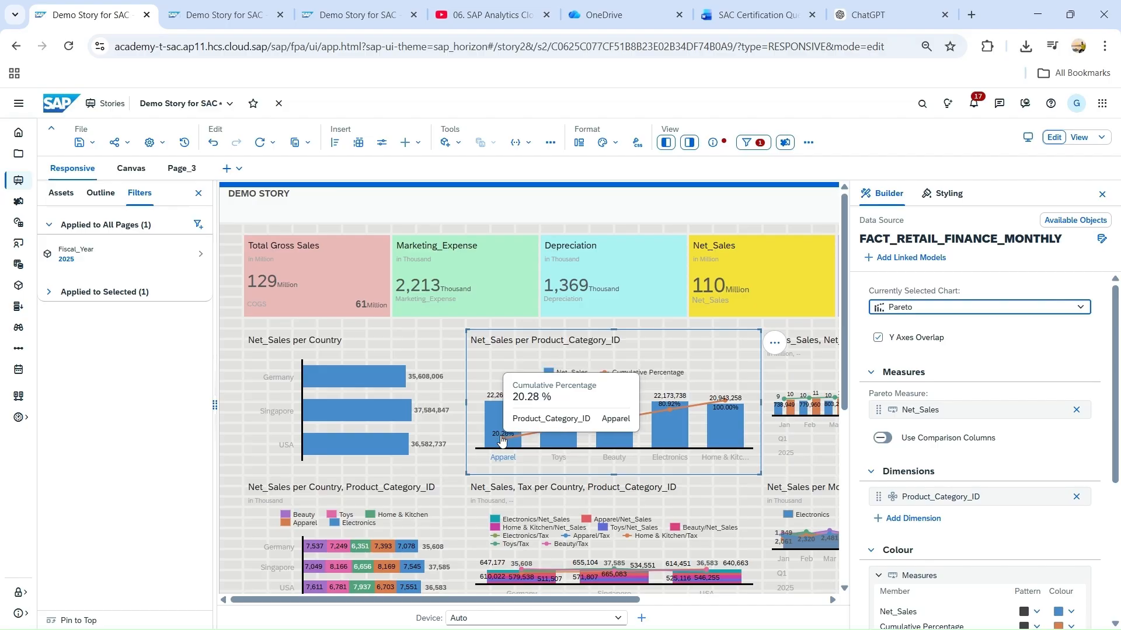
mouse_move(561, 434)
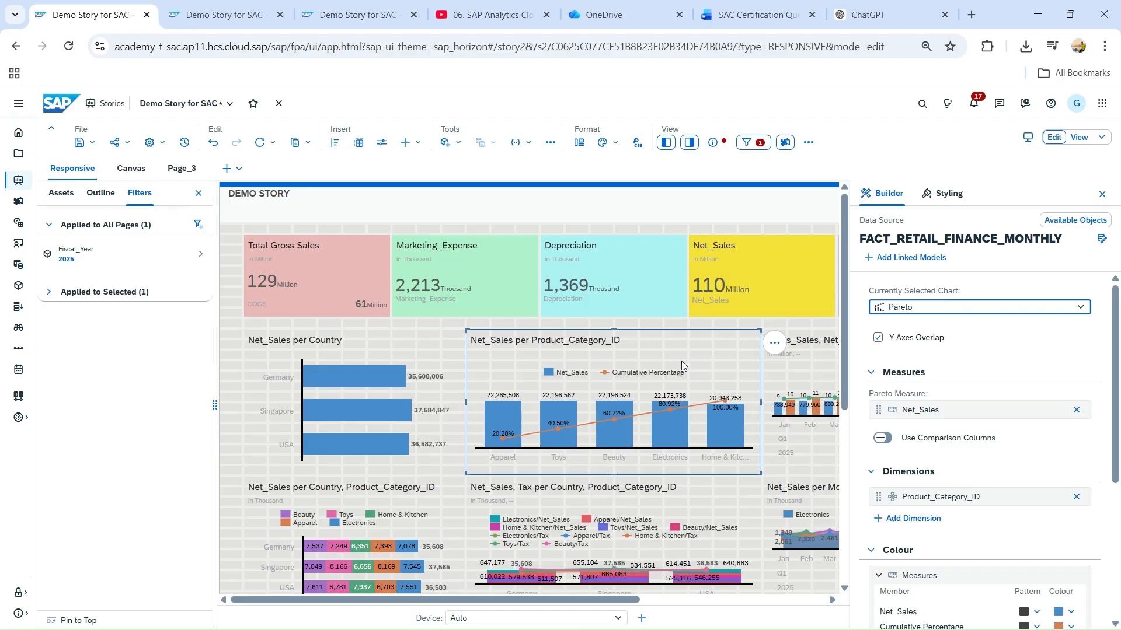
click(980, 309)
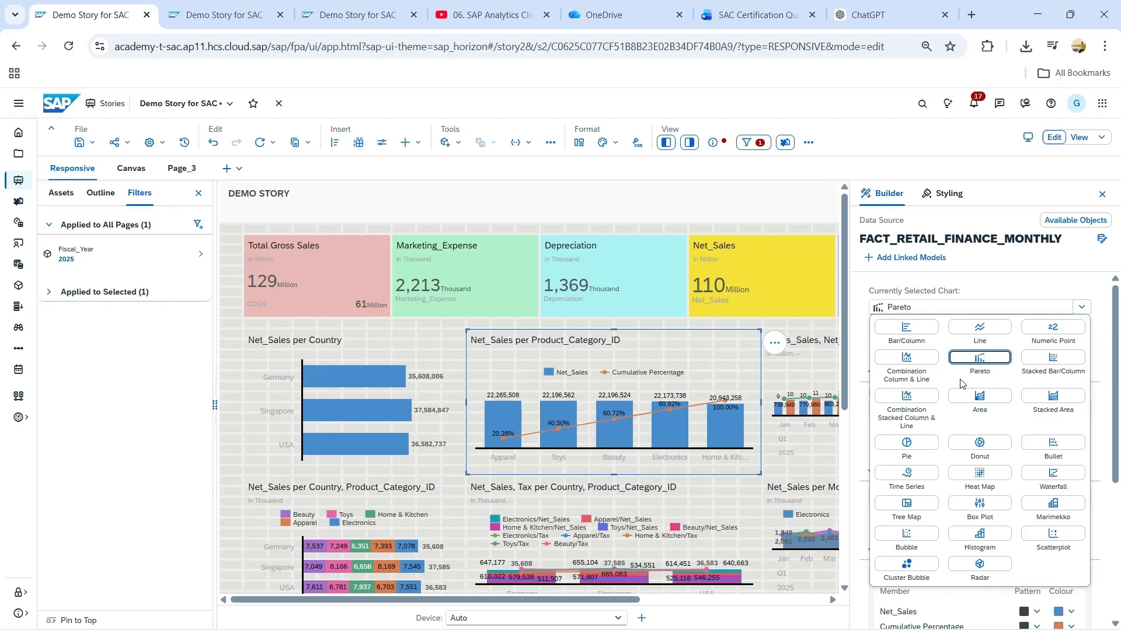
click(1103, 195)
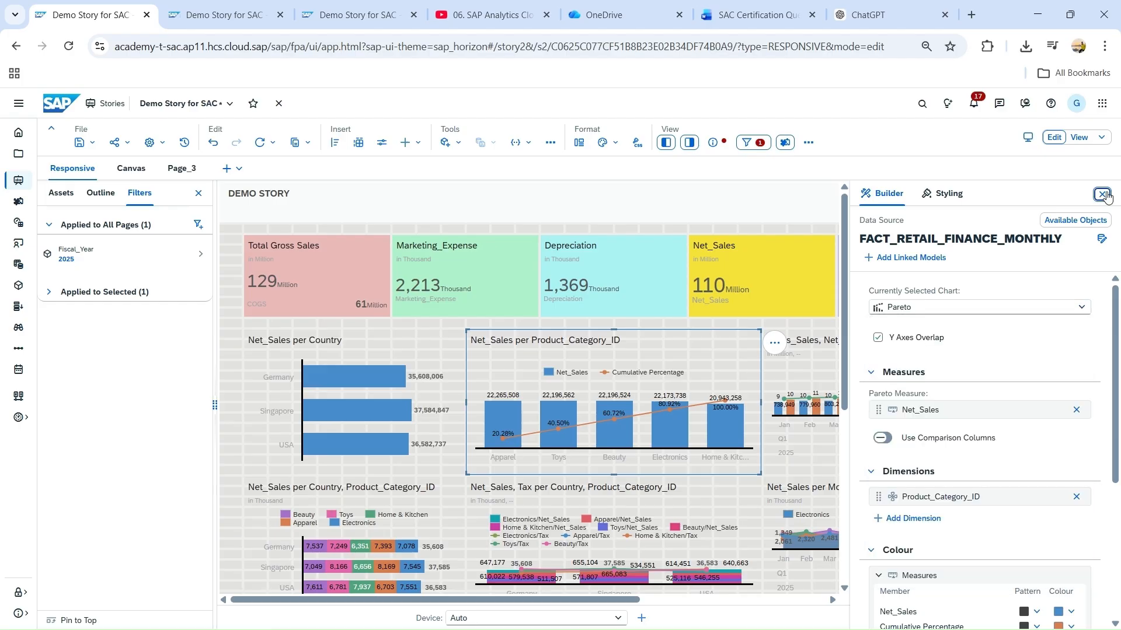
click(1103, 195)
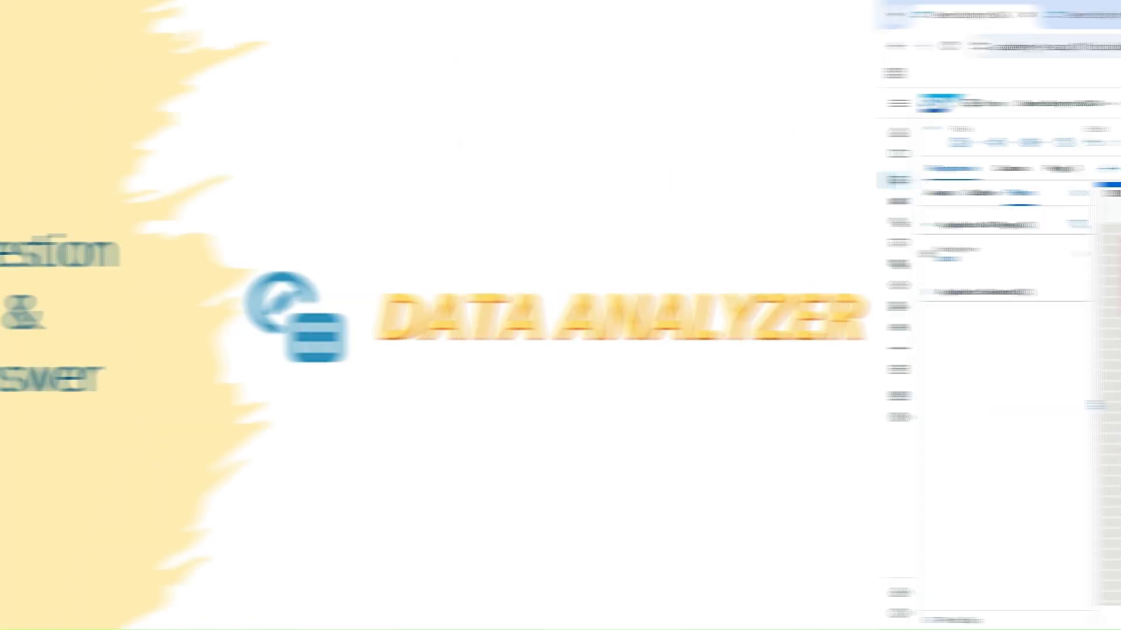
key(ctrl+l)
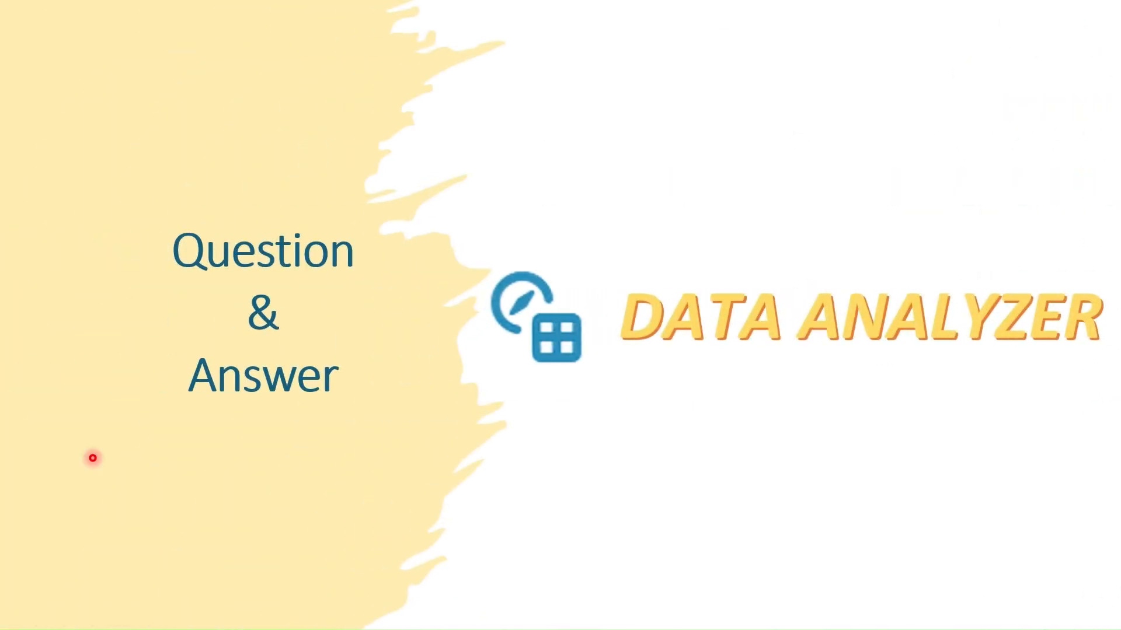